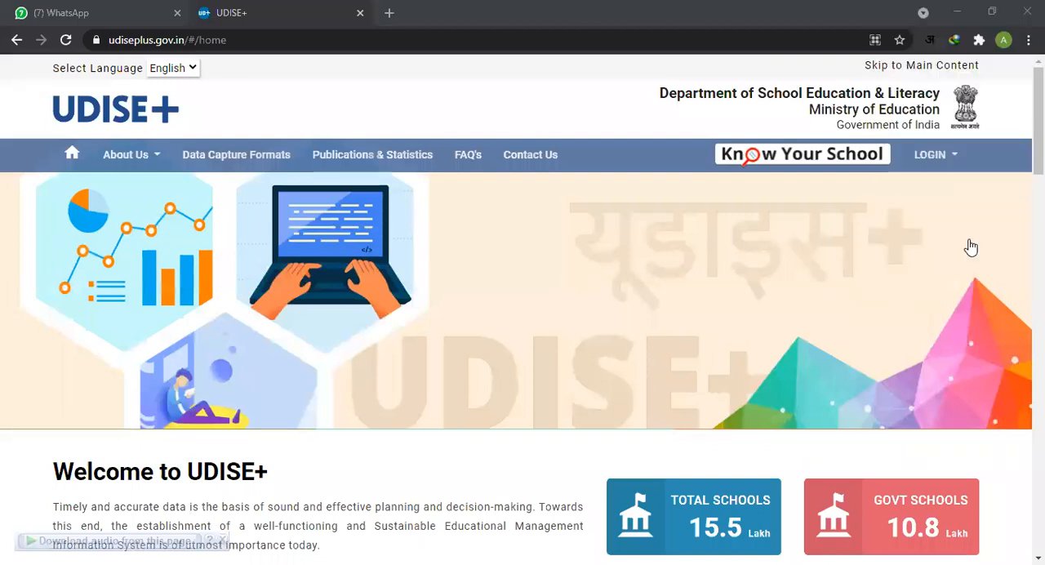
Step: Open the 2020-21 School Data Capture login for State/UT except Uttar Pradesh, Bihar, Karnataka and Madhya Pradesh
click(935, 155)
mouse_move(954, 156)
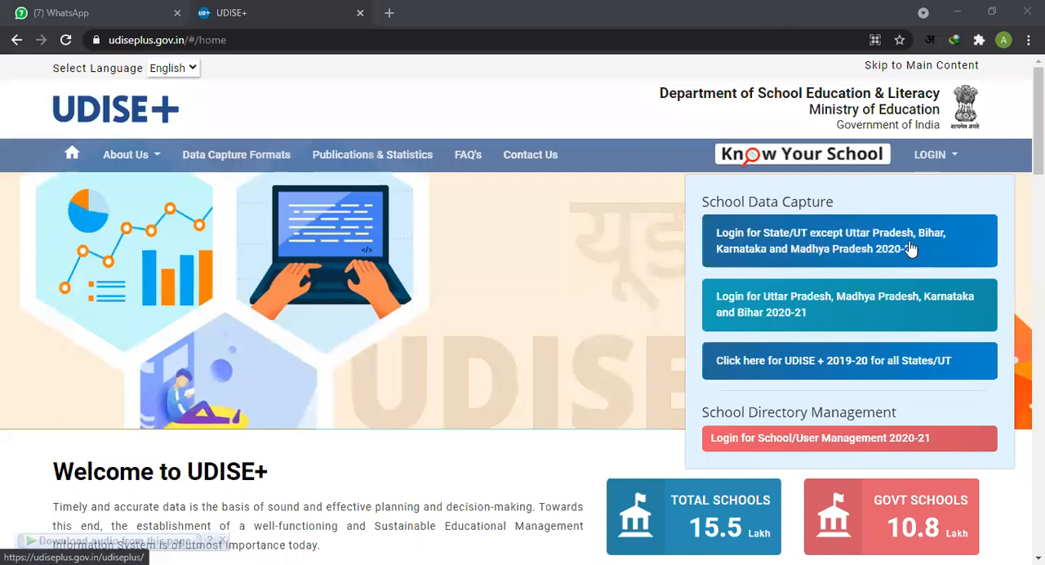
click(819, 243)
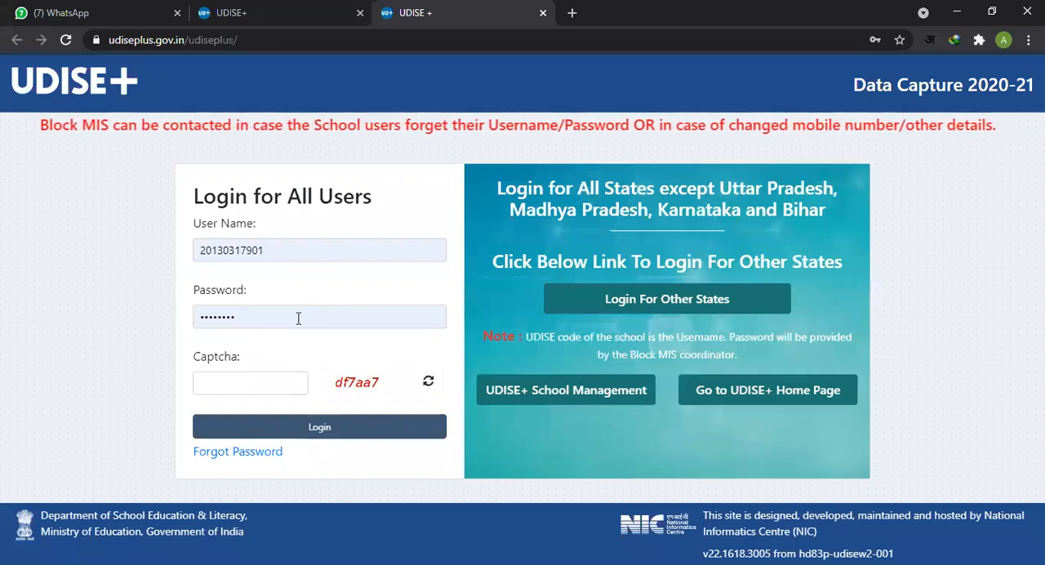
Step: Fill in the captcha code shown on the login form and log in with the prefilled user name and password
click(258, 386)
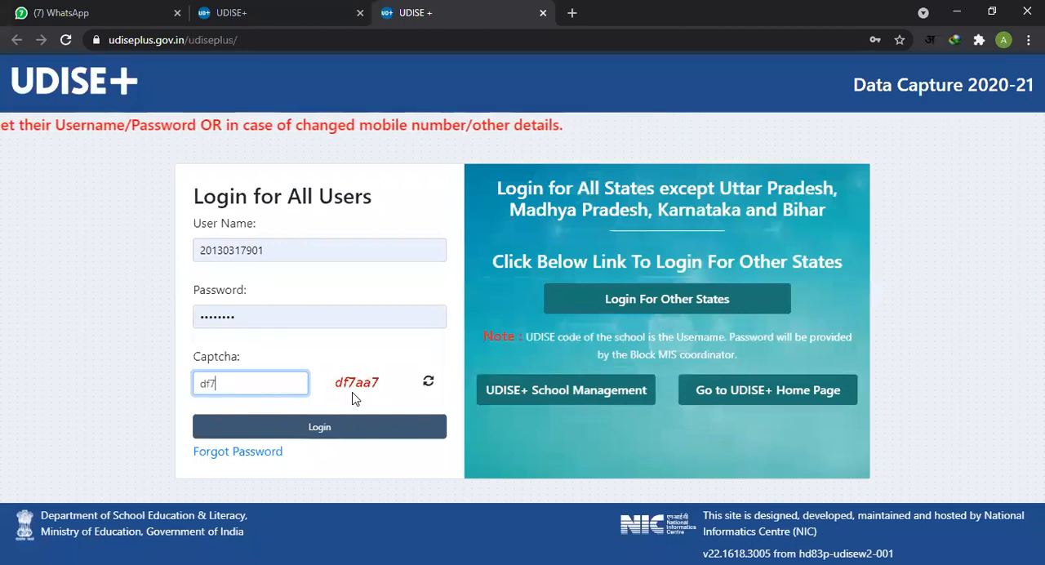
click(324, 432)
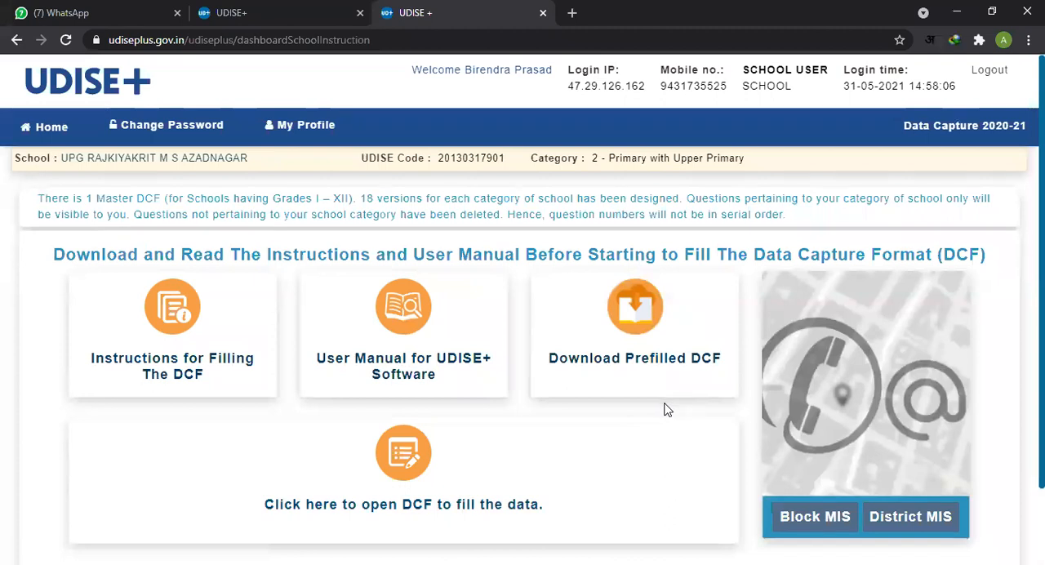
Step: Open the DCF to fill the data and dismiss the Important Notes dialog
scroll(667, 418, down, 1)
scroll(653, 451, up, 1)
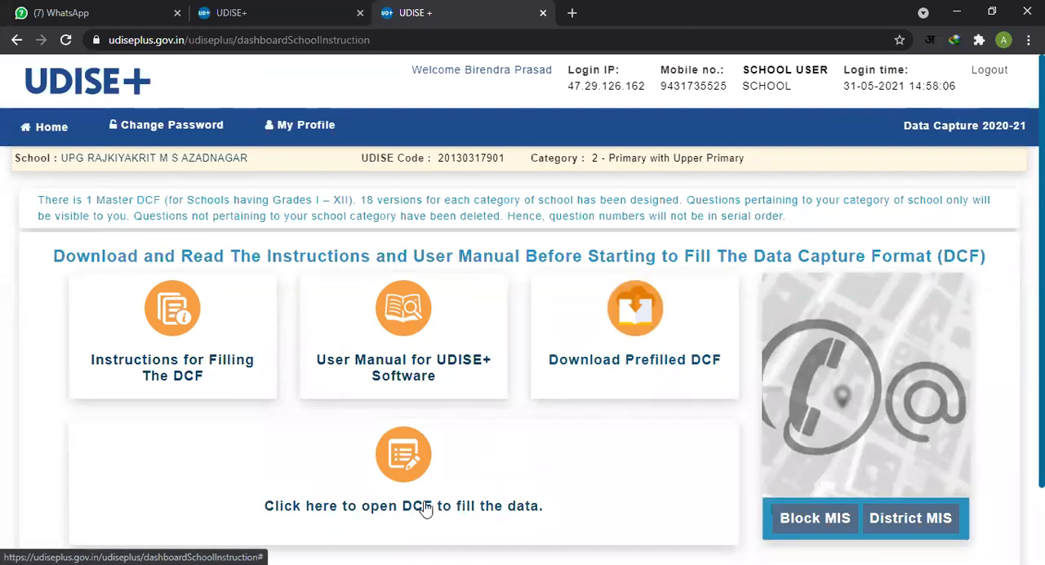
scroll(510, 455, down, 2)
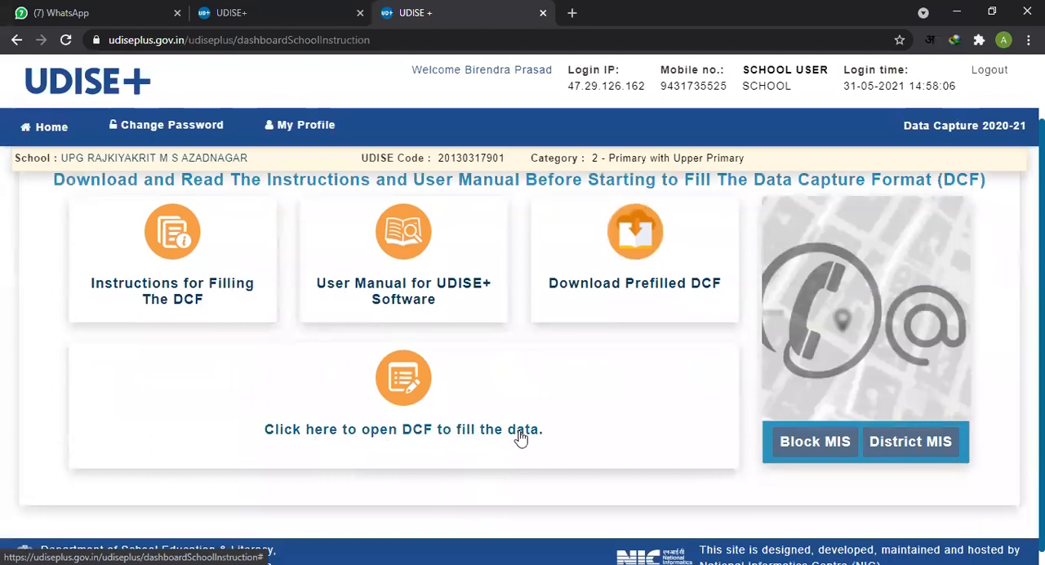
click(406, 387)
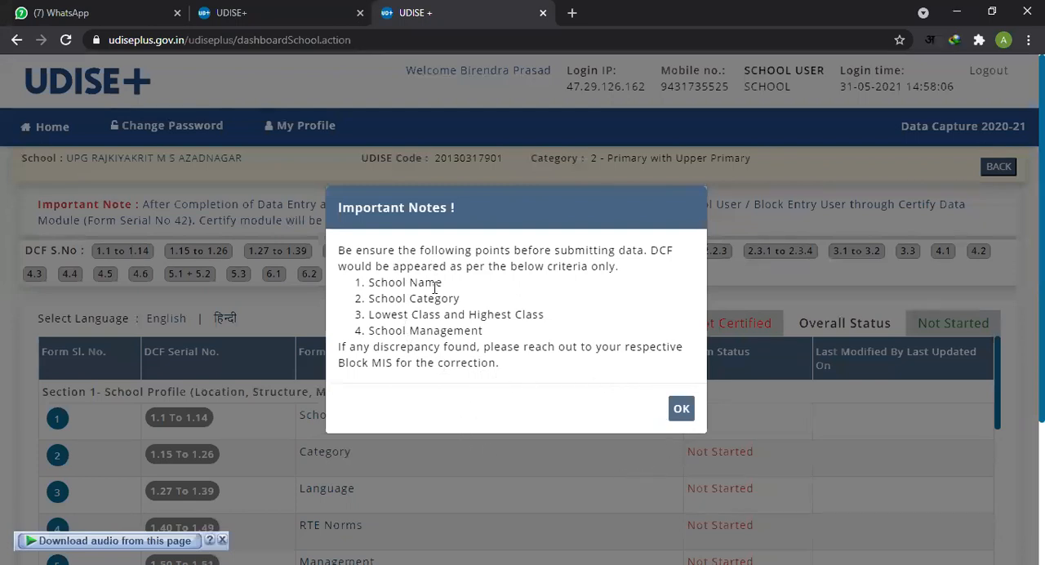
click(679, 408)
Step: Examine the DCF form list for Sections 1 and 2, including the form status of each entry
scroll(536, 400, down, 1)
scroll(535, 404, up, 1)
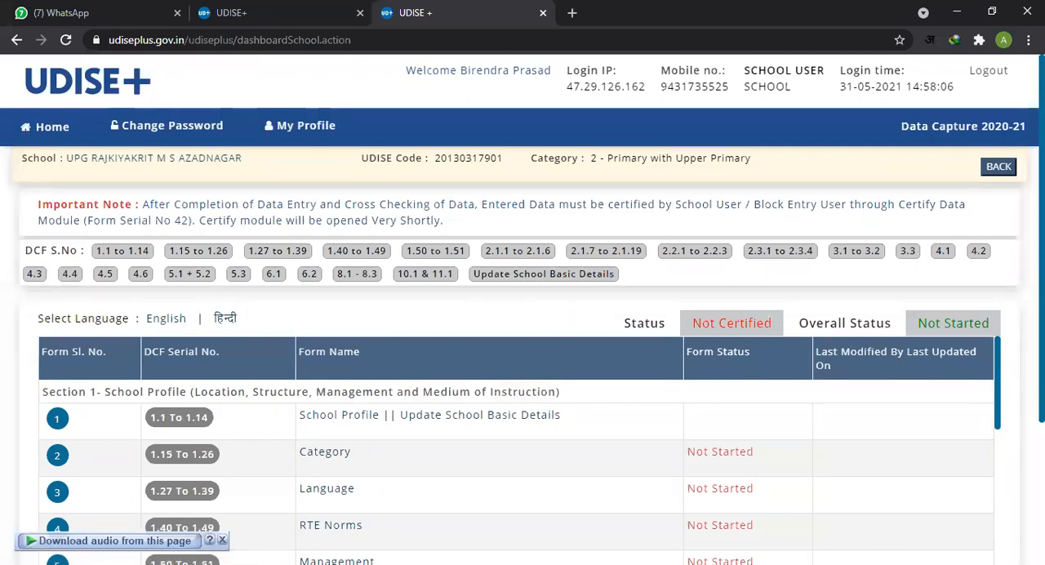
scroll(523, 343, down, 3)
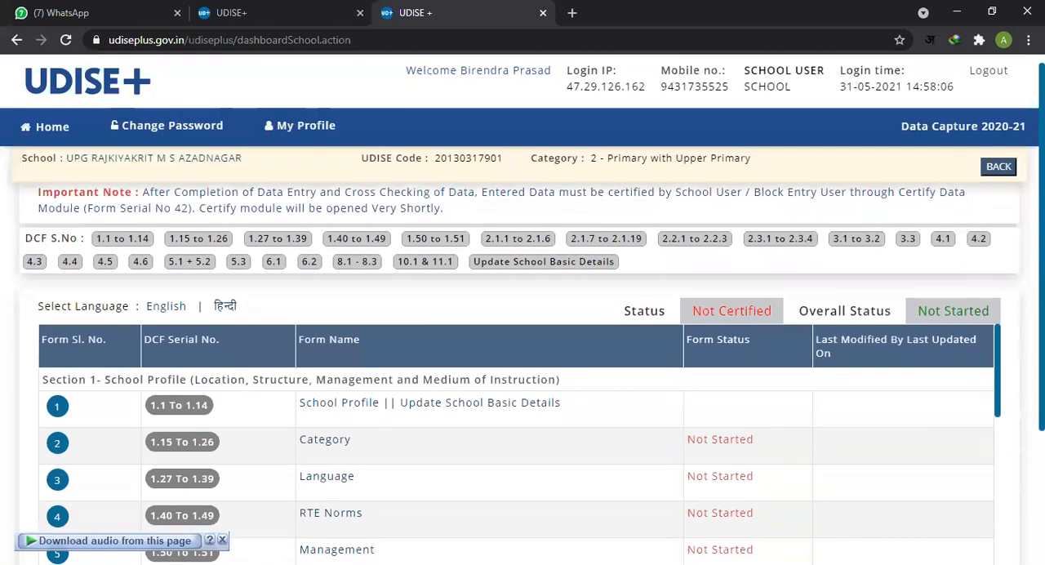
scroll(665, 400, down, 1)
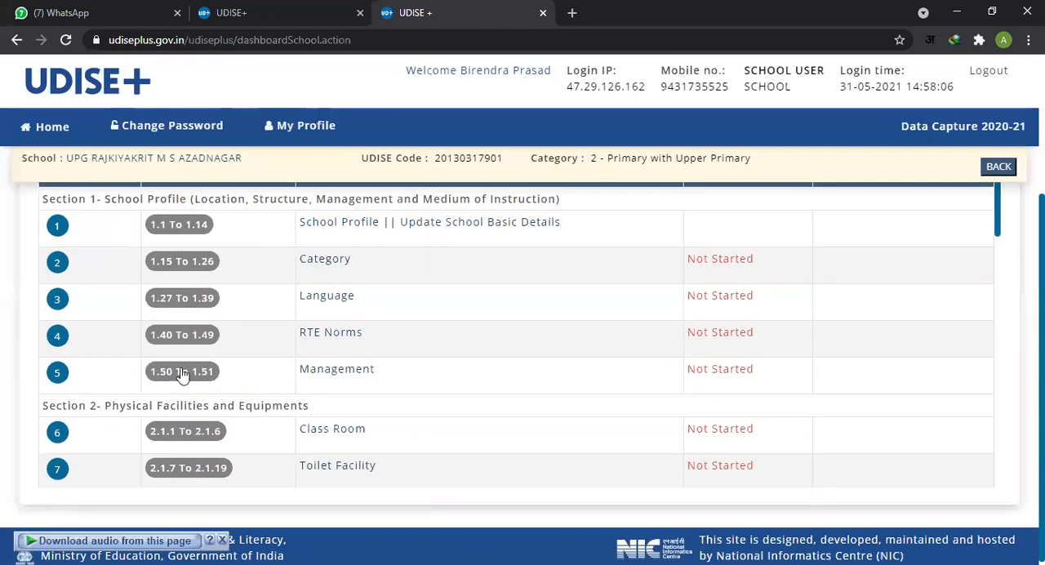
scroll(326, 343, down, 2)
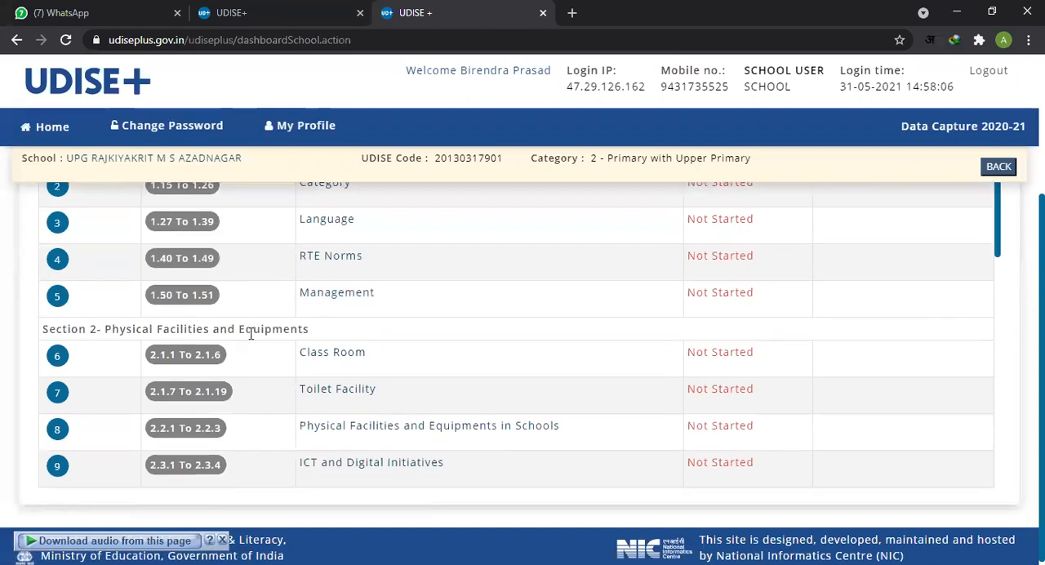
scroll(363, 346, down, 1)
scroll(362, 350, up, 3)
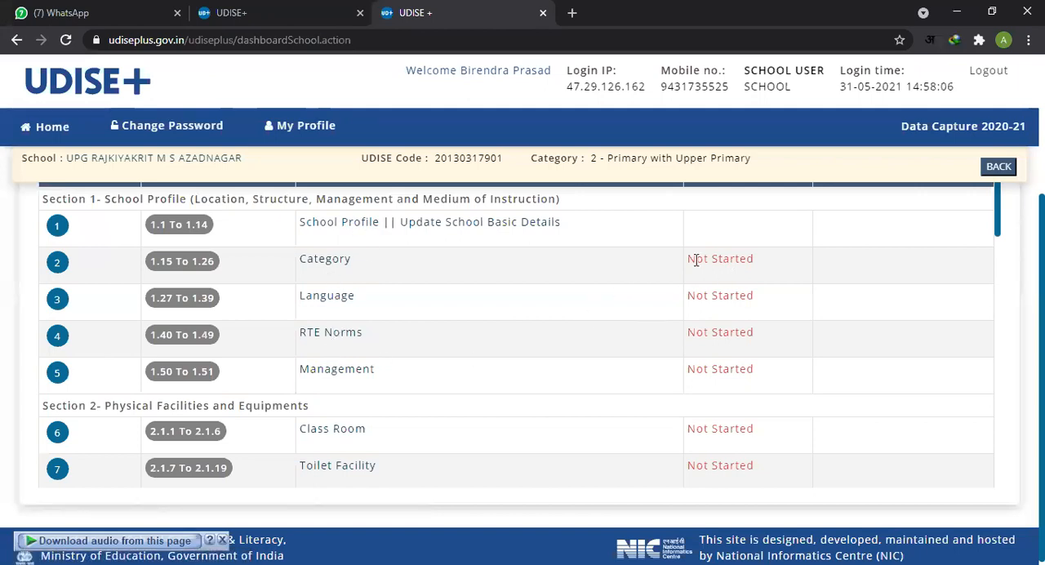
drag(692, 259, 746, 273)
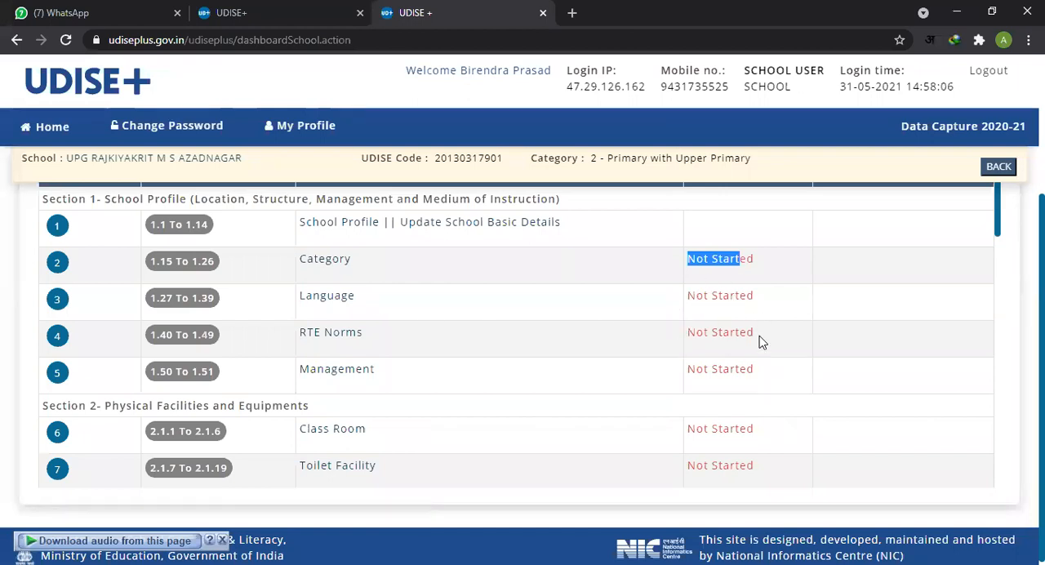
Step: Examine the end of the DCF form list: data validation, DCF and school report download, and Comparison and Certify Data
scroll(743, 343, down, 5)
scroll(719, 335, down, 5)
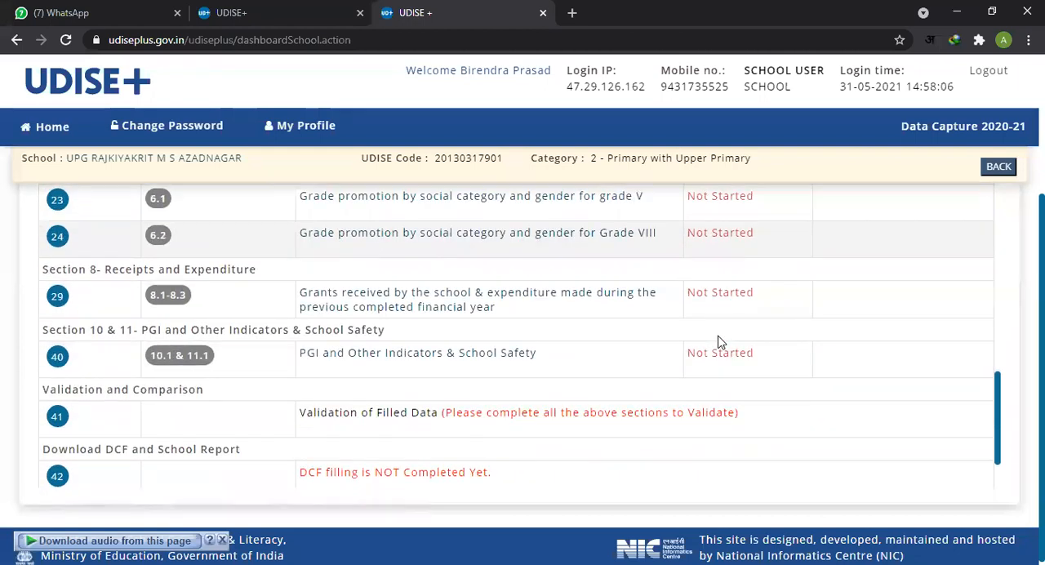
scroll(720, 343, down, 1)
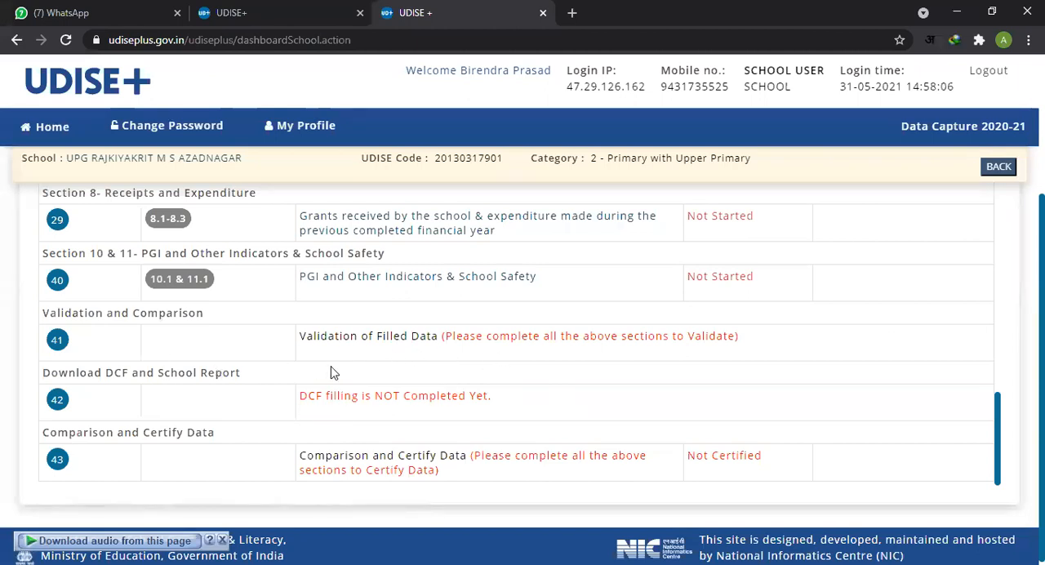
drag(315, 395, 471, 395)
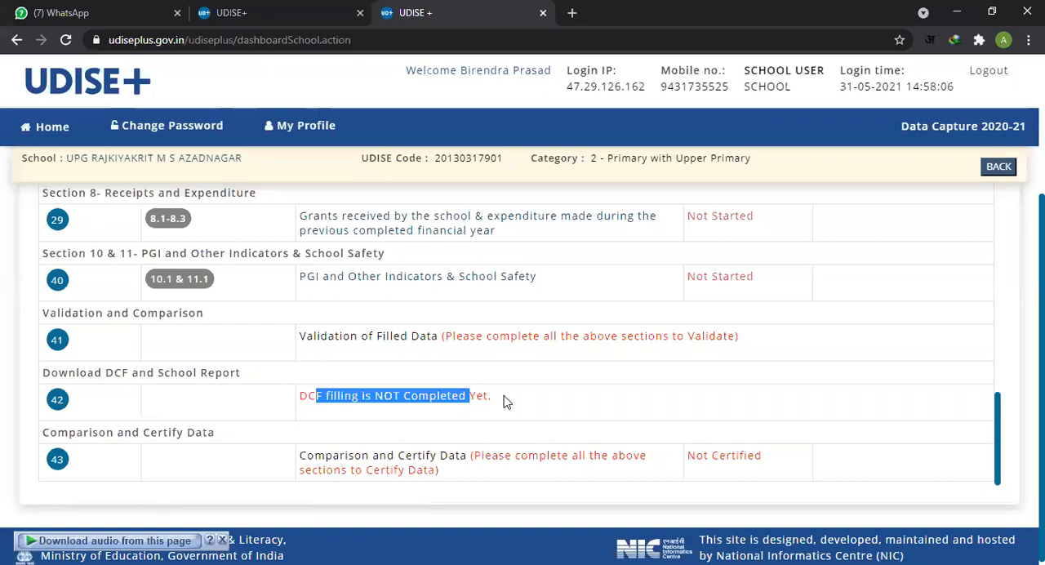
scroll(498, 404, down, 1)
click(321, 454)
drag(320, 454, 455, 454)
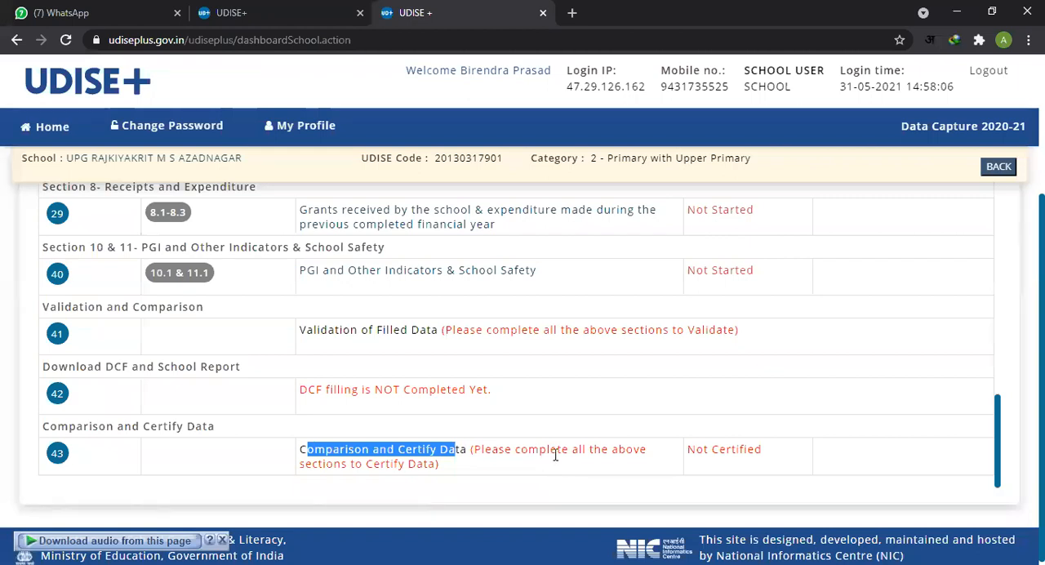
scroll(554, 453, up, 2)
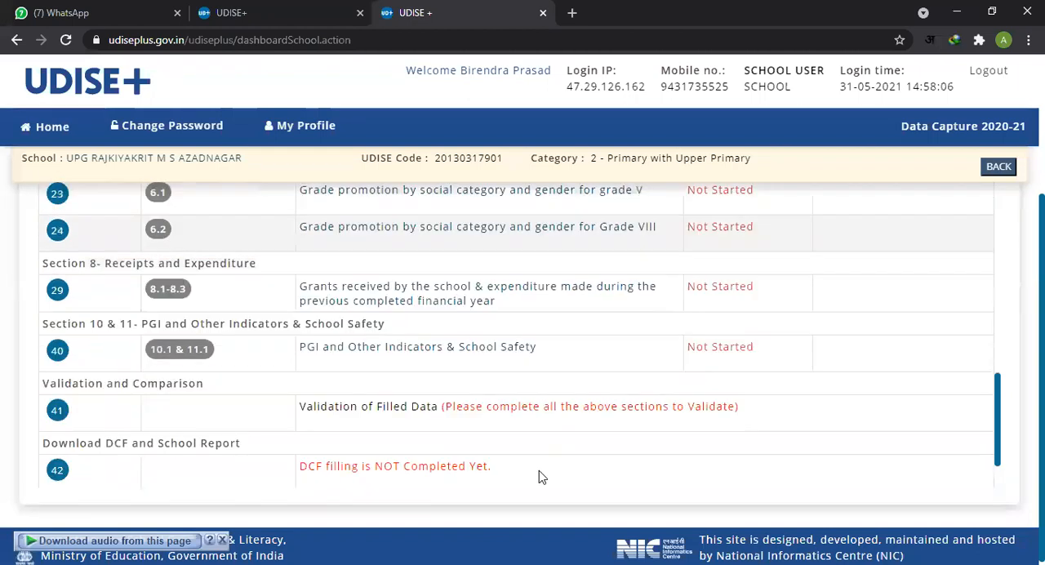
scroll(541, 474, down, 2)
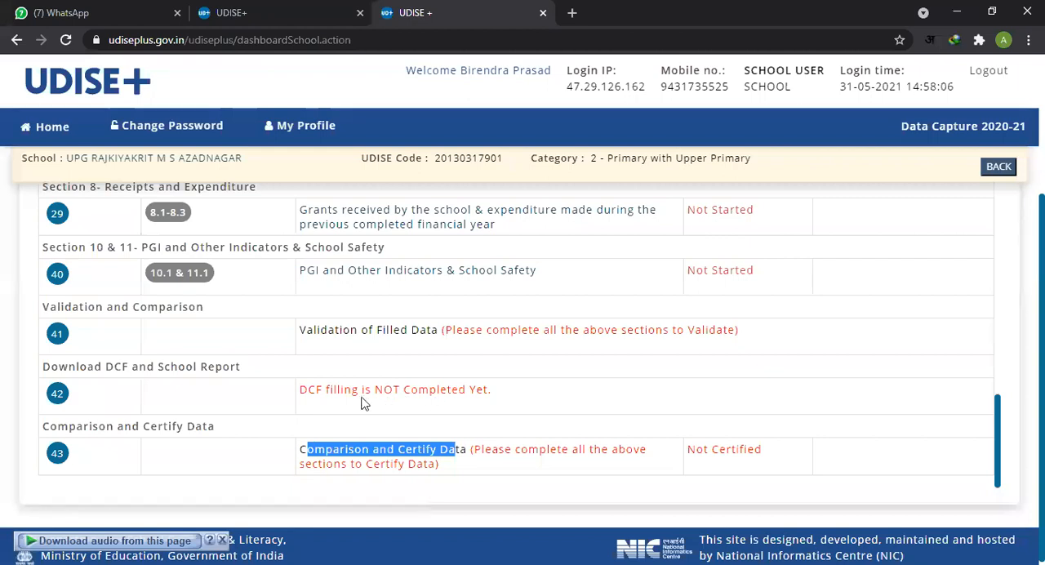
drag(314, 330, 433, 330)
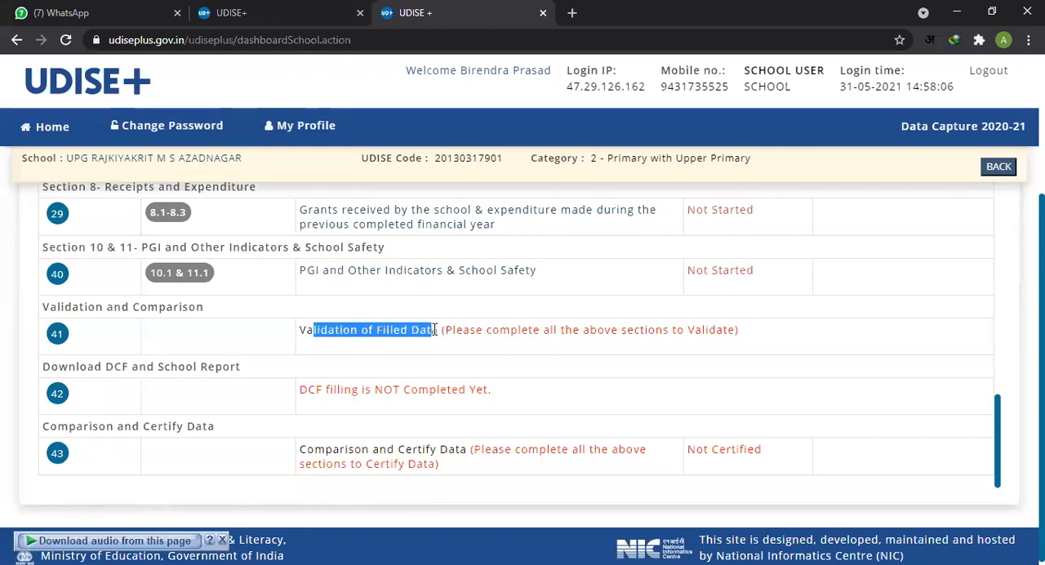
drag(310, 447, 459, 448)
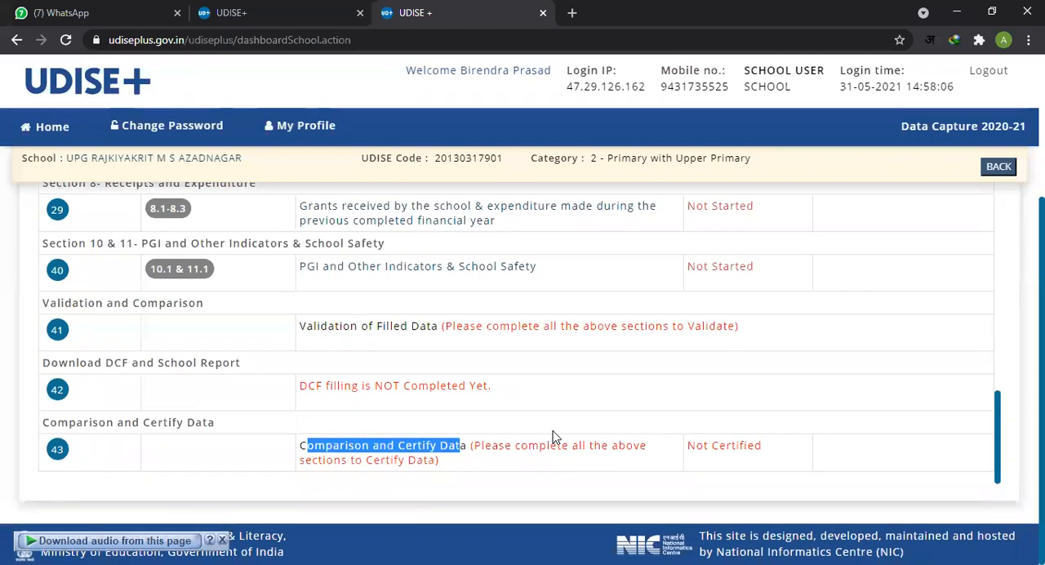
Step: Open the School Profile form covering DCF items 1.1 to 1.14
scroll(540, 447, up, 2)
scroll(541, 447, up, 15)
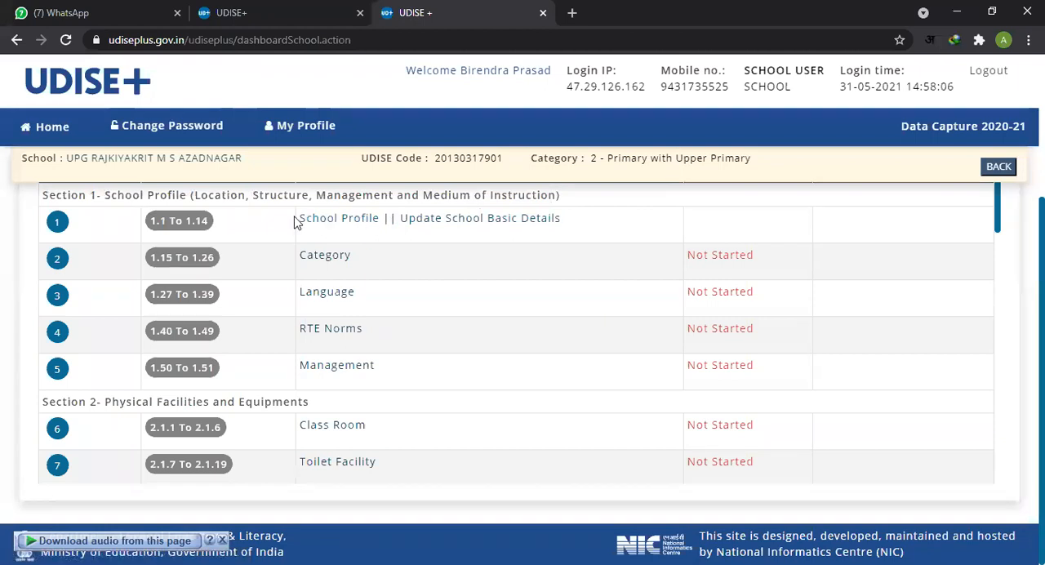
click(346, 223)
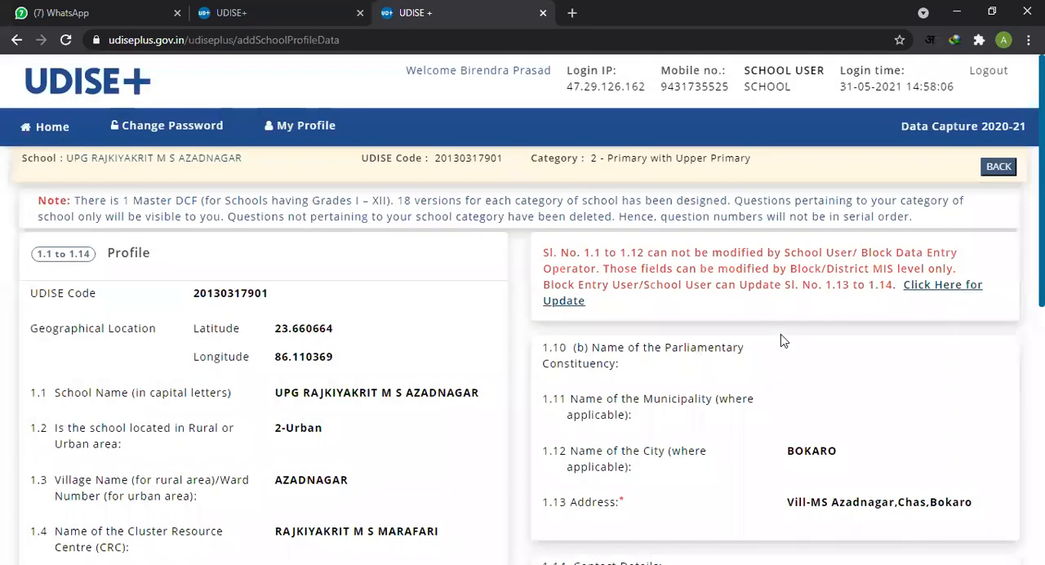
Step: Review the school profile entries 1.1 to 1.14, including location, block, address and contact details
scroll(779, 341, down, 1)
scroll(780, 340, down, 1)
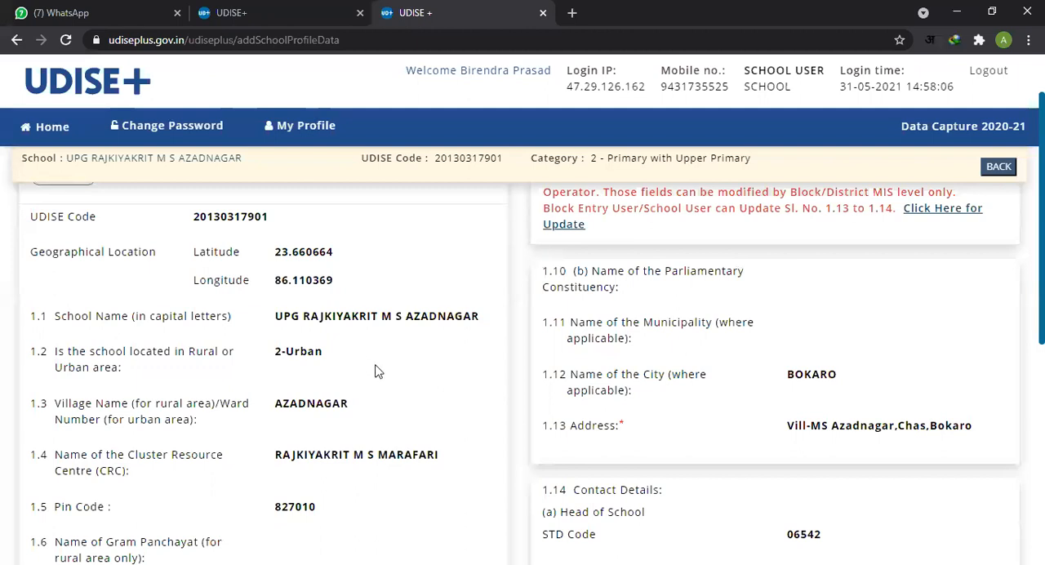
scroll(384, 366, down, 1)
scroll(400, 362, down, 1)
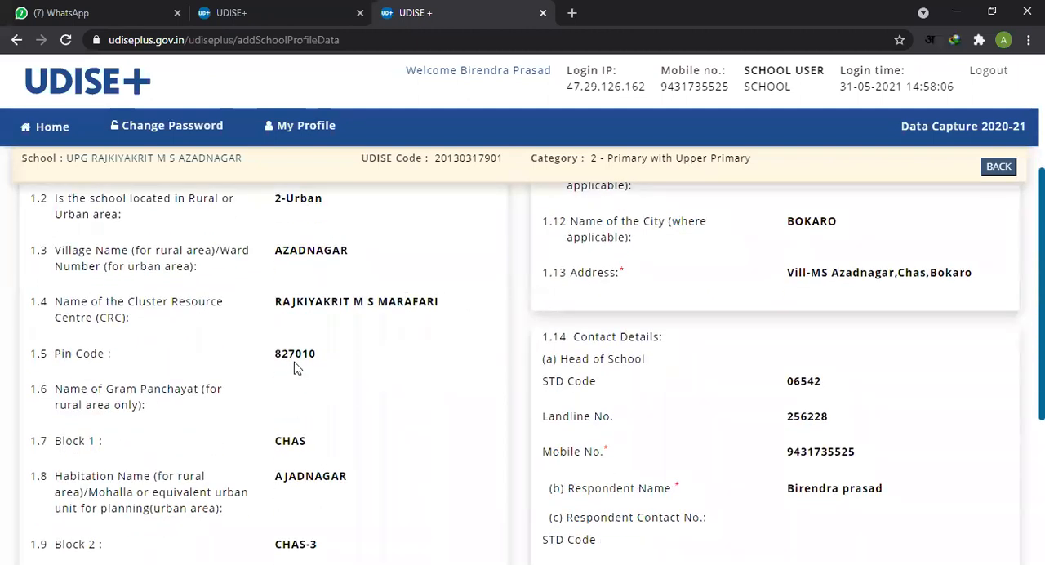
scroll(368, 413, down, 2)
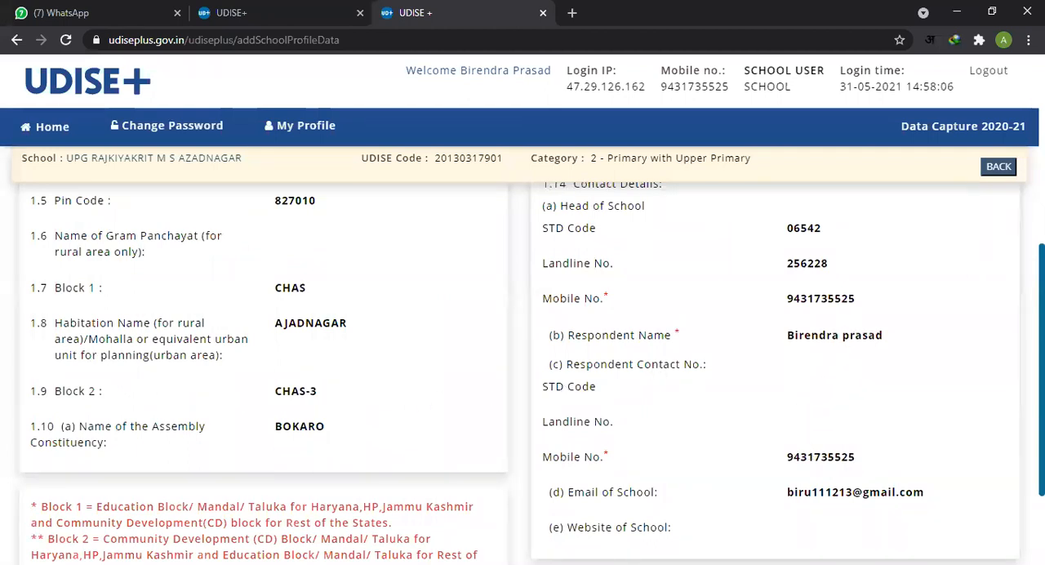
scroll(1007, 324, down, 1)
scroll(1007, 325, up, 2)
scroll(1007, 325, up, 3)
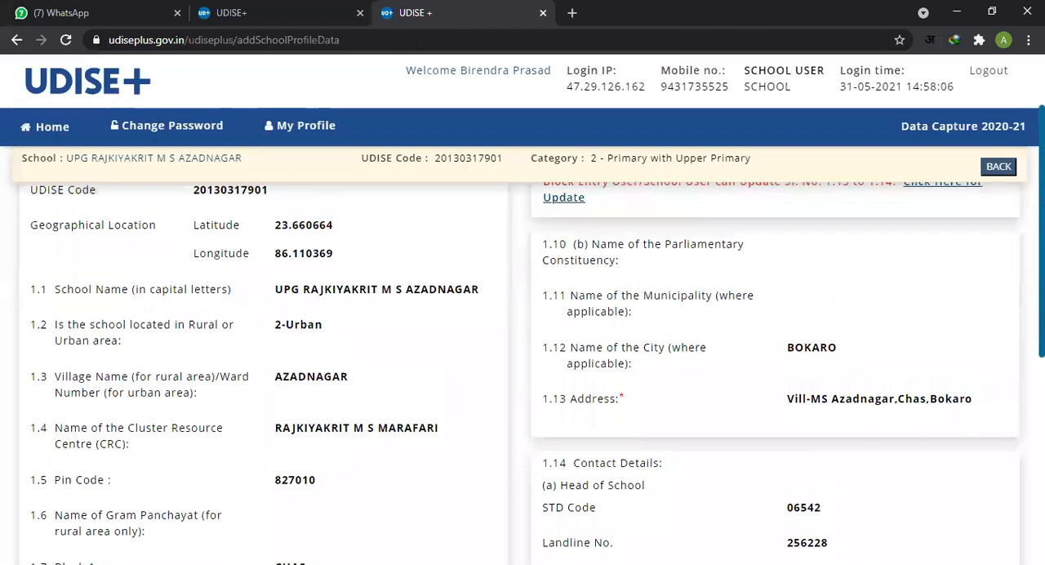
scroll(530, 373, down, 1)
scroll(529, 373, down, 1)
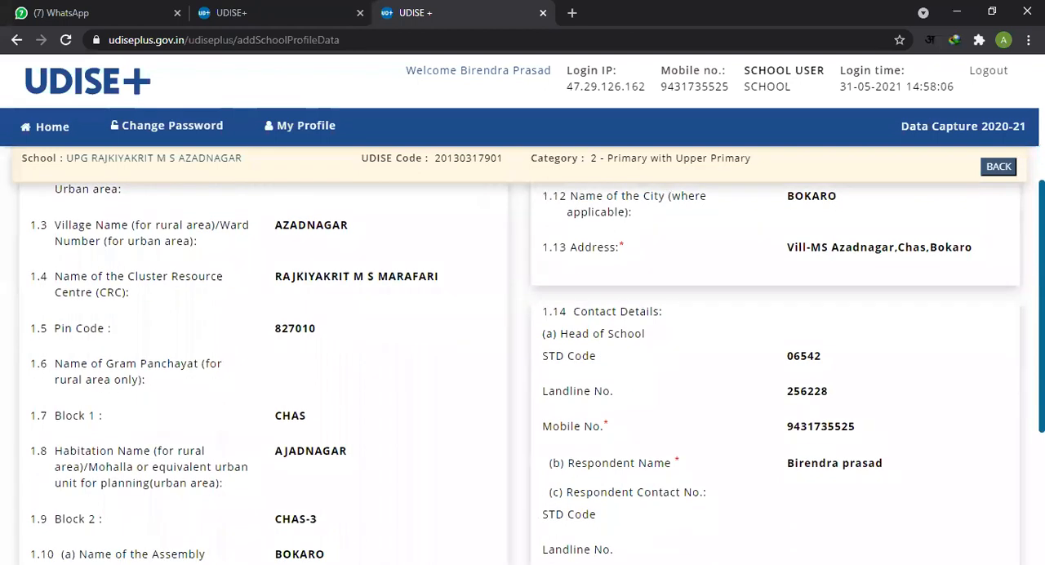
scroll(529, 373, down, 2)
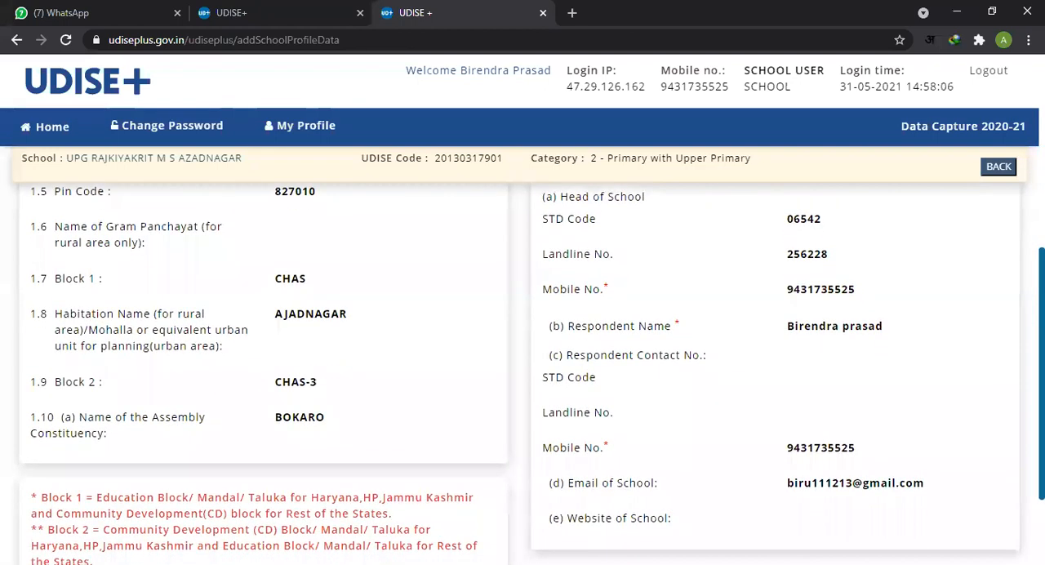
scroll(1019, 438, down, 2)
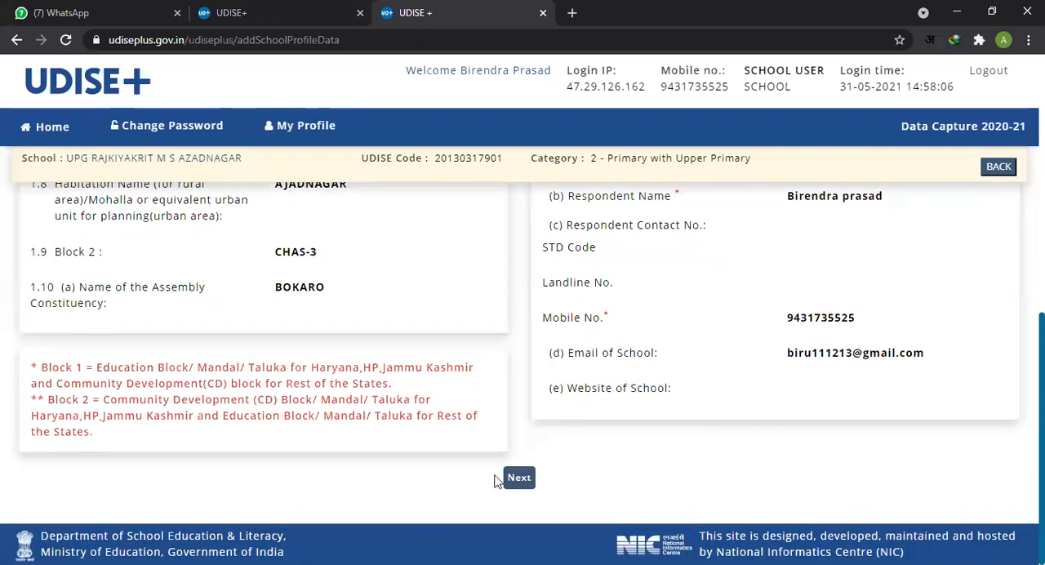
Step: Finish with the School Profile form and proceed to the Category form, items 1.15 to 1.26
scroll(331, 342, up, 6)
scroll(331, 343, down, 6)
click(521, 480)
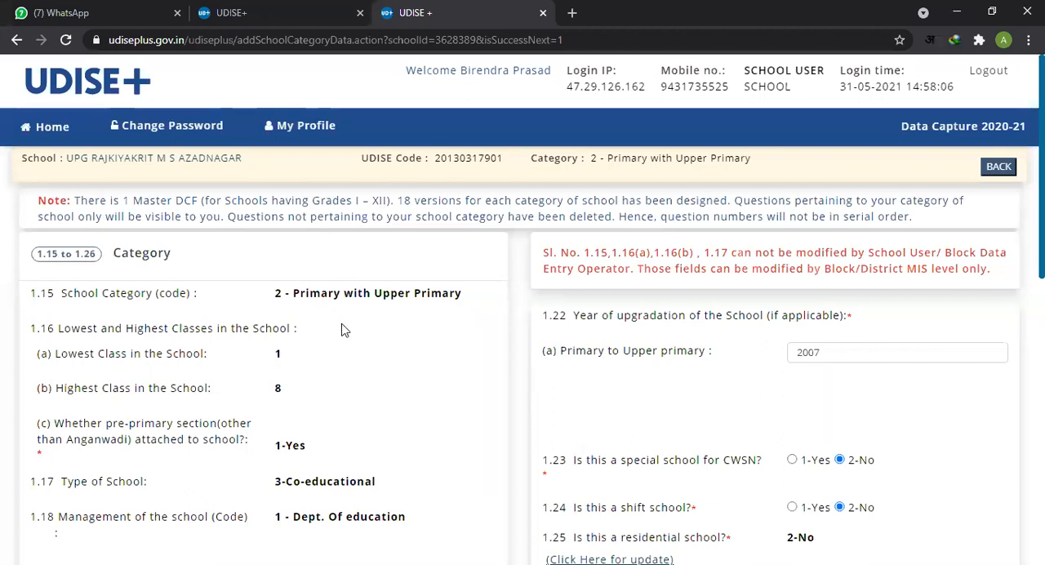
Step: Examine the opening part of the Category form, especially the school category entry in item 1.15
scroll(453, 314, down, 2)
scroll(453, 315, up, 1)
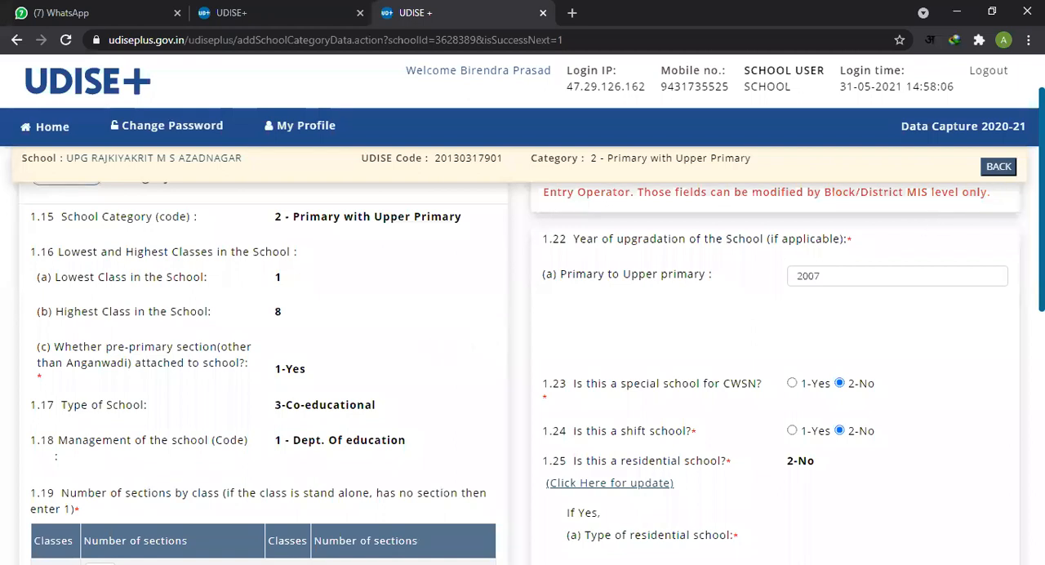
scroll(522, 368, down, 1)
scroll(522, 368, up, 2)
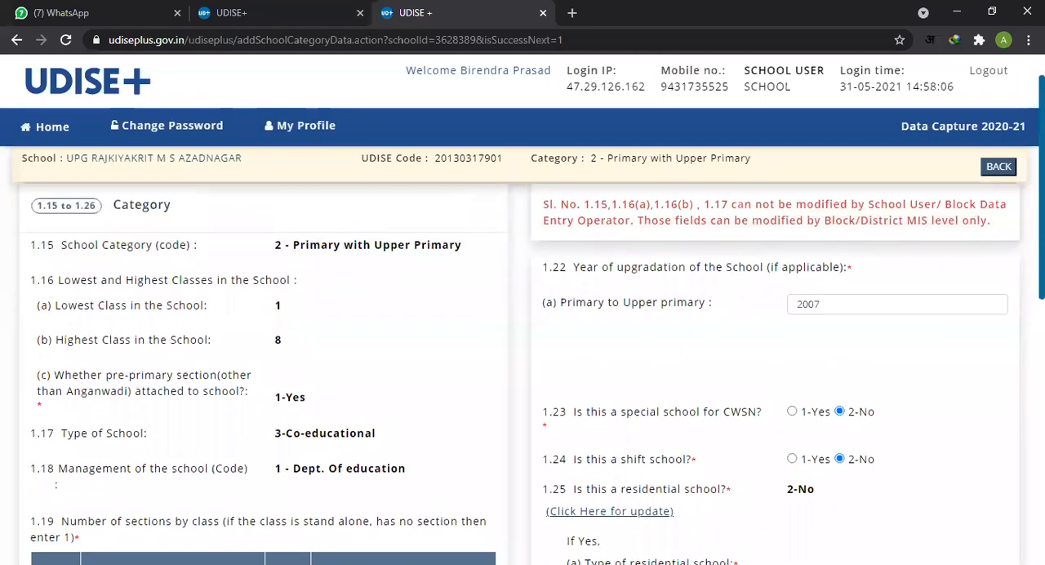
scroll(522, 367, down, 1)
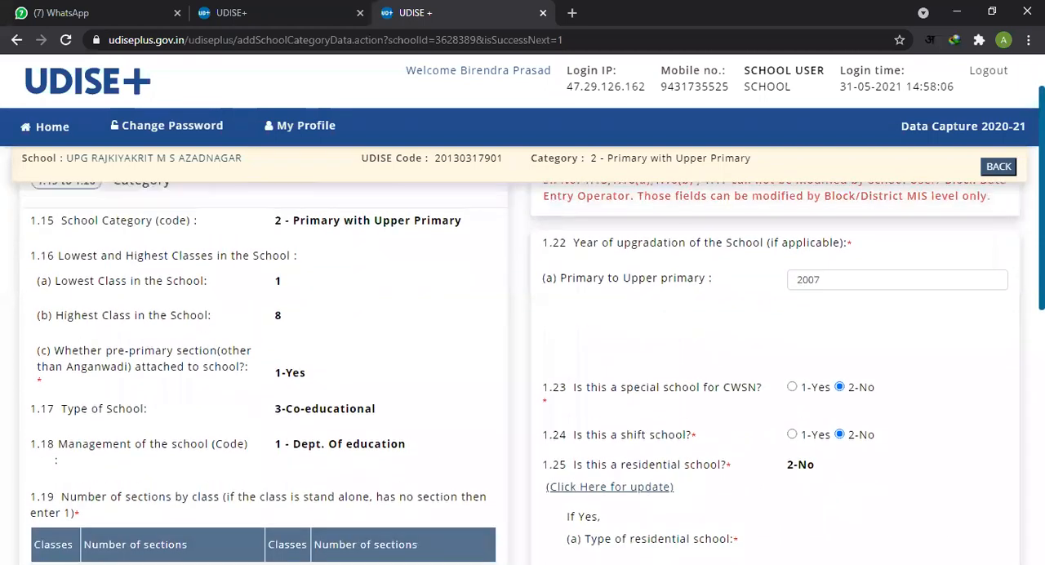
scroll(522, 368, up, 1)
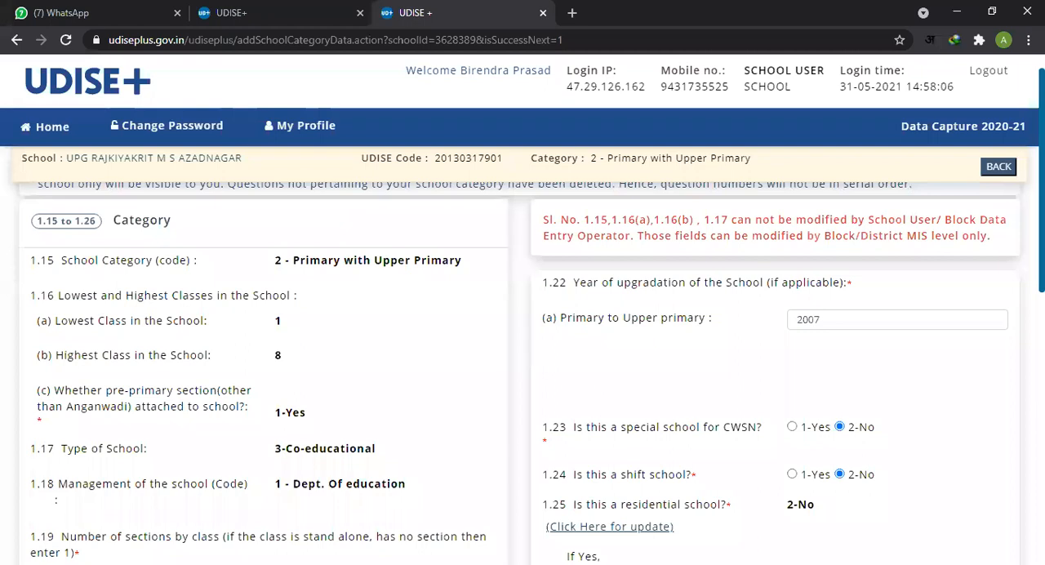
scroll(523, 367, up, 1)
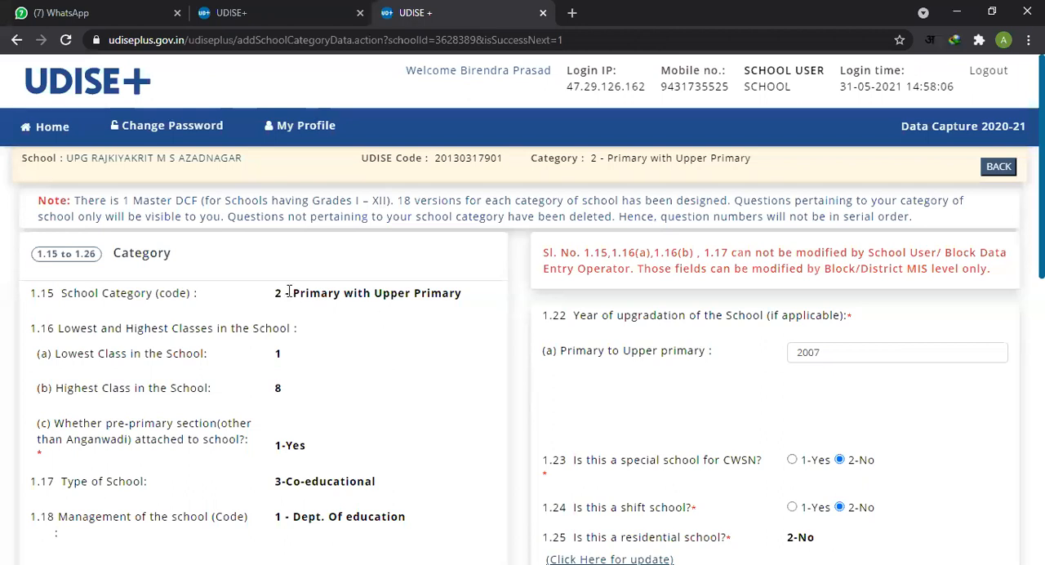
drag(113, 256, 176, 259)
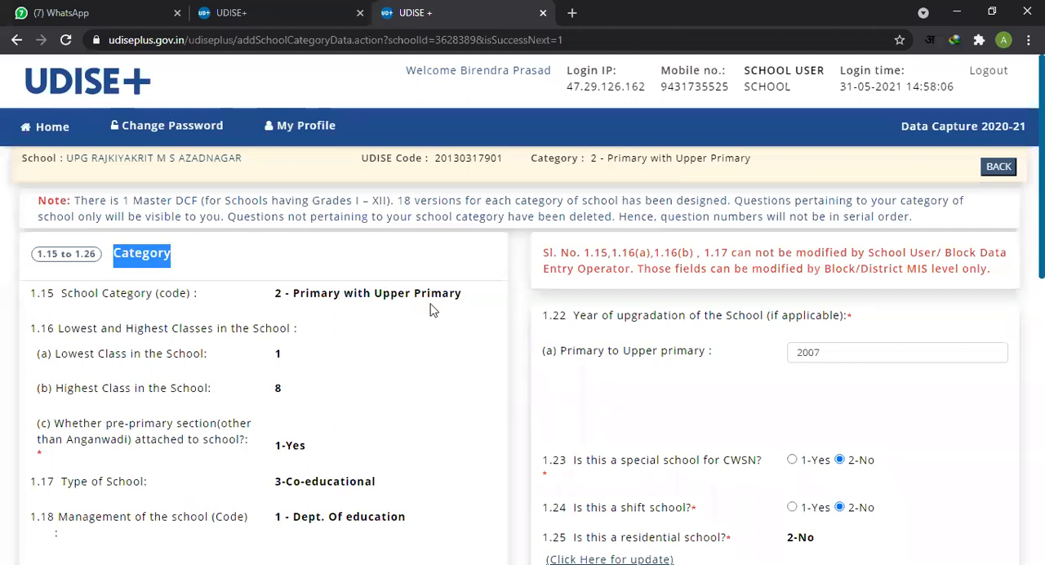
click(292, 296)
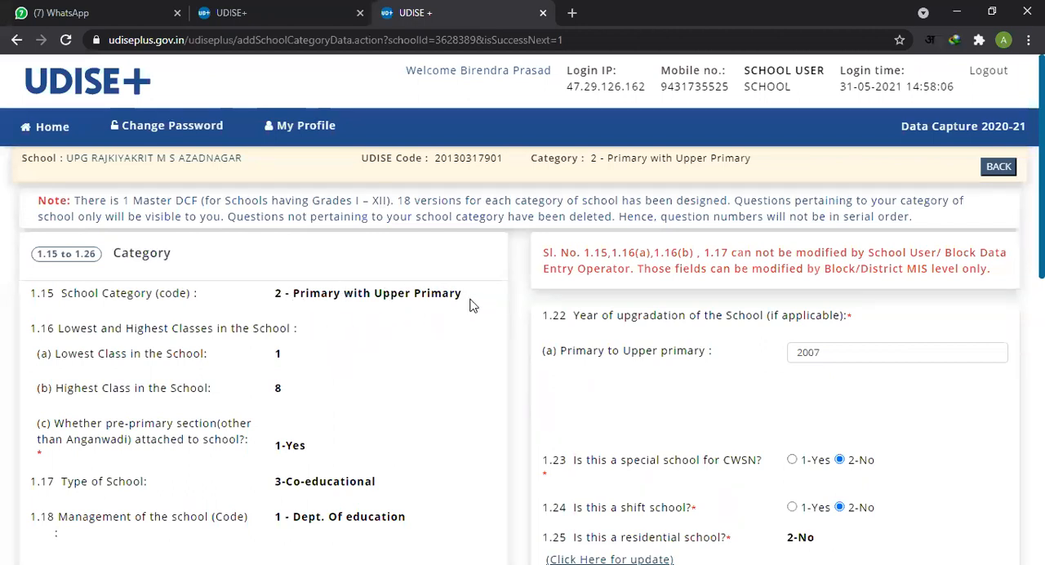
drag(289, 292, 464, 296)
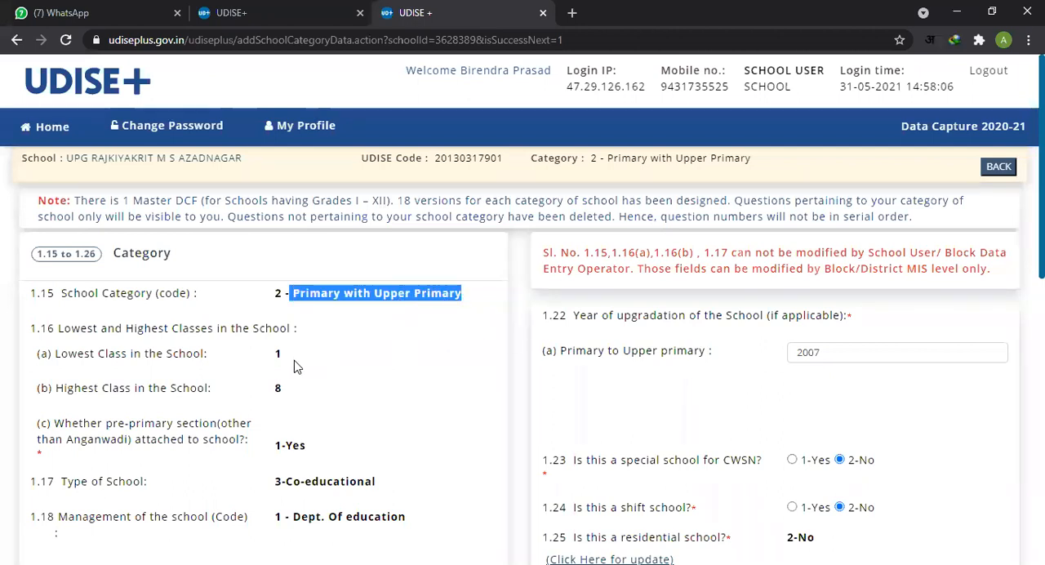
Step: Review the lowest and highest classes in item 1.16 against the school category in item 1.15
scroll(296, 367, down, 1)
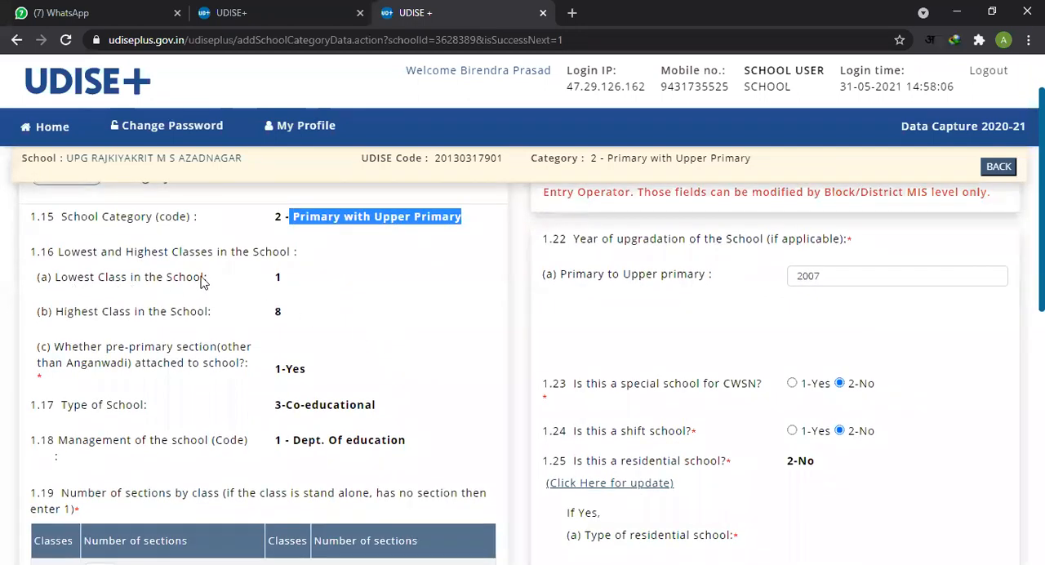
drag(69, 282, 248, 285)
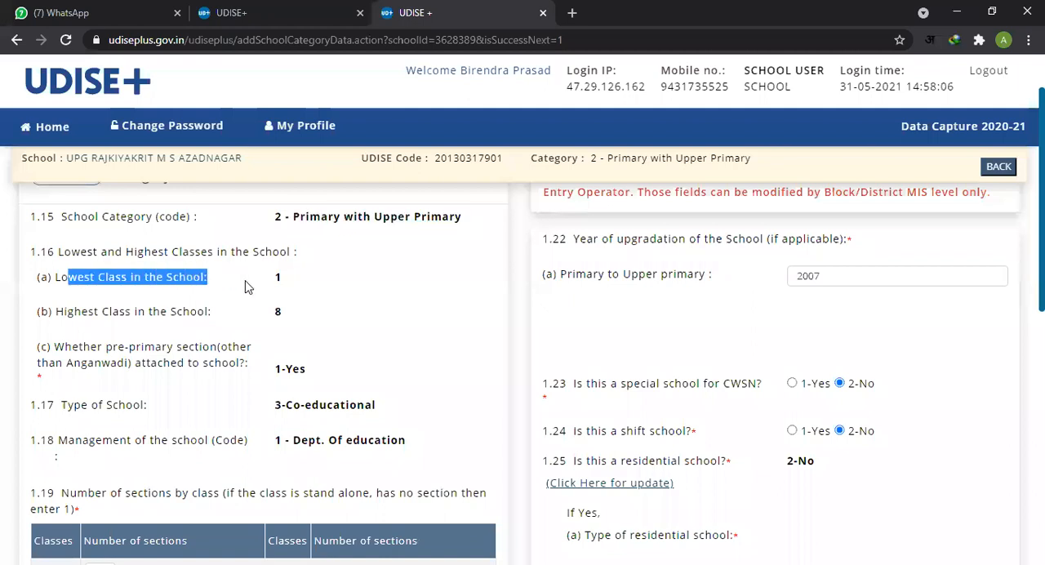
double_click(277, 278)
drag(85, 316, 253, 316)
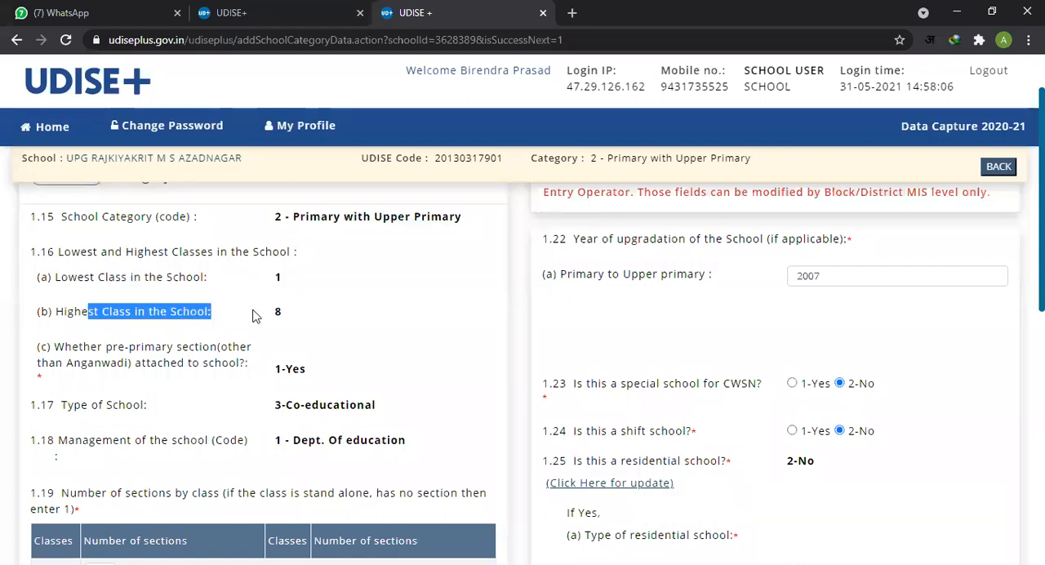
double_click(278, 314)
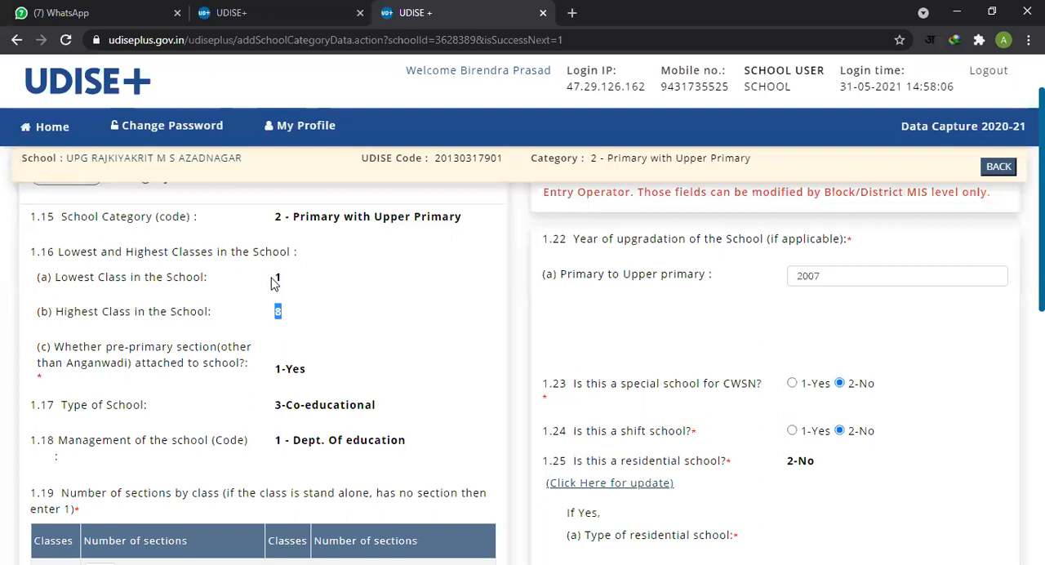
double_click(277, 279)
scroll(285, 313, down, 1)
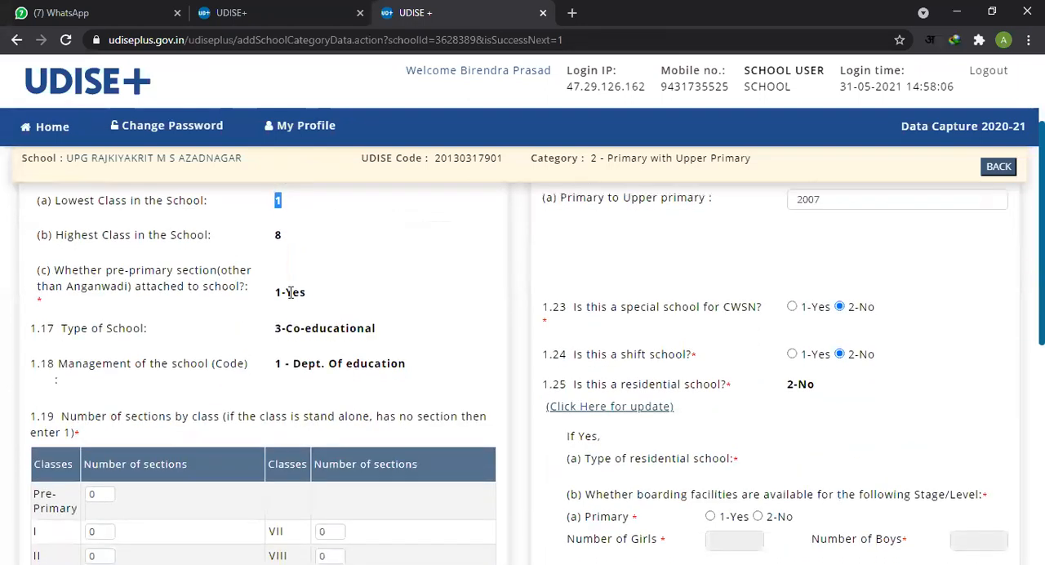
scroll(290, 292, up, 1)
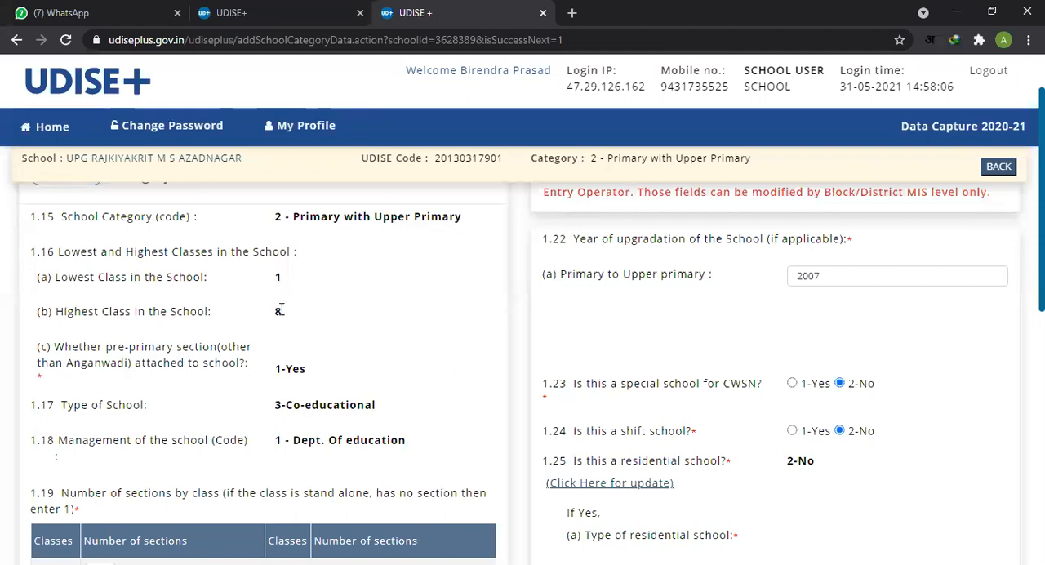
drag(290, 216, 310, 327)
click(312, 326)
Step: Review the type of school and management in items 1.17 and 1.18, and the sections-by-class table in item 1.19
scroll(396, 411, down, 1)
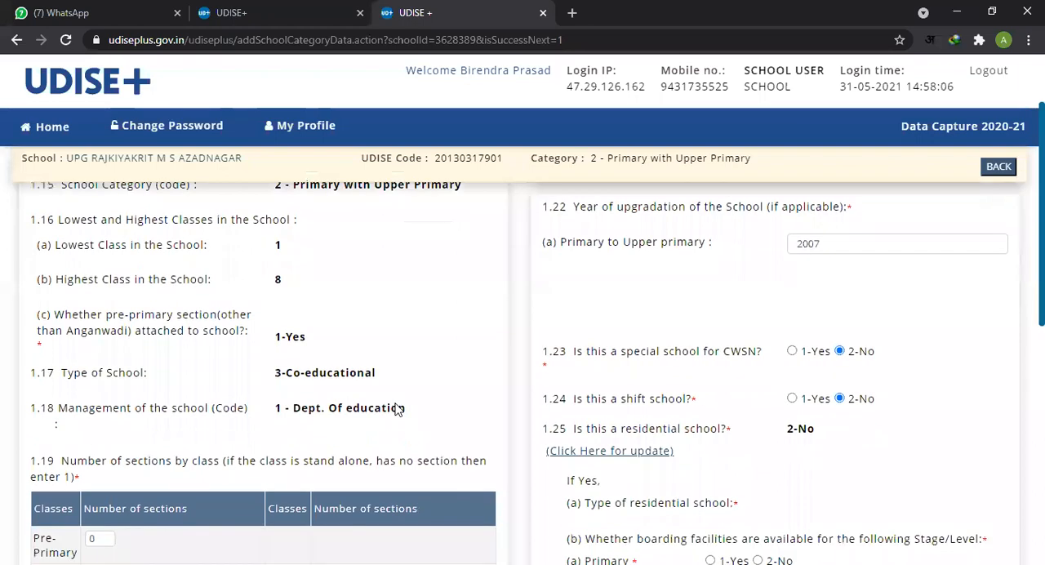
scroll(396, 411, down, 3)
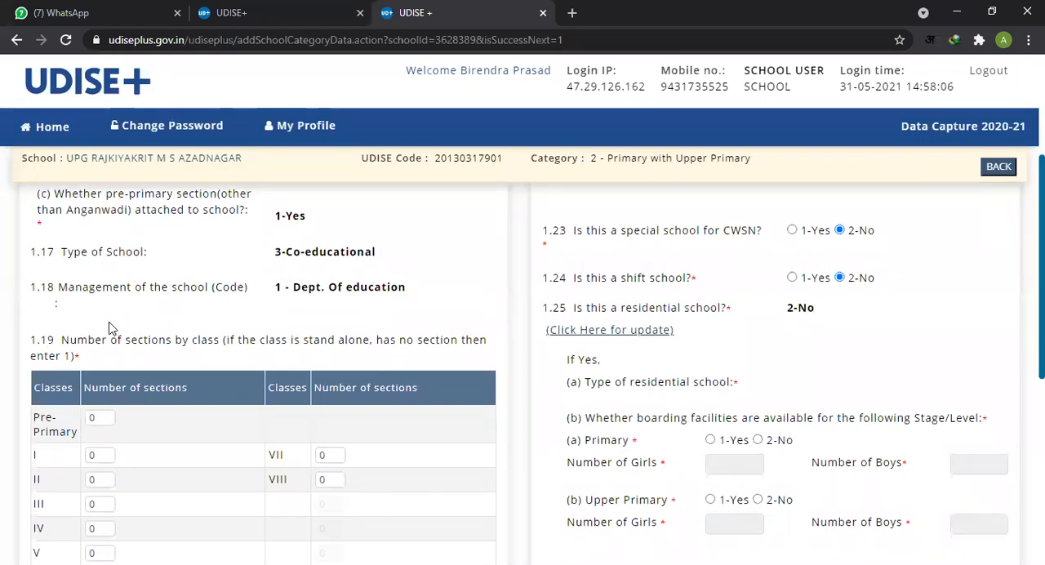
scroll(221, 336, down, 2)
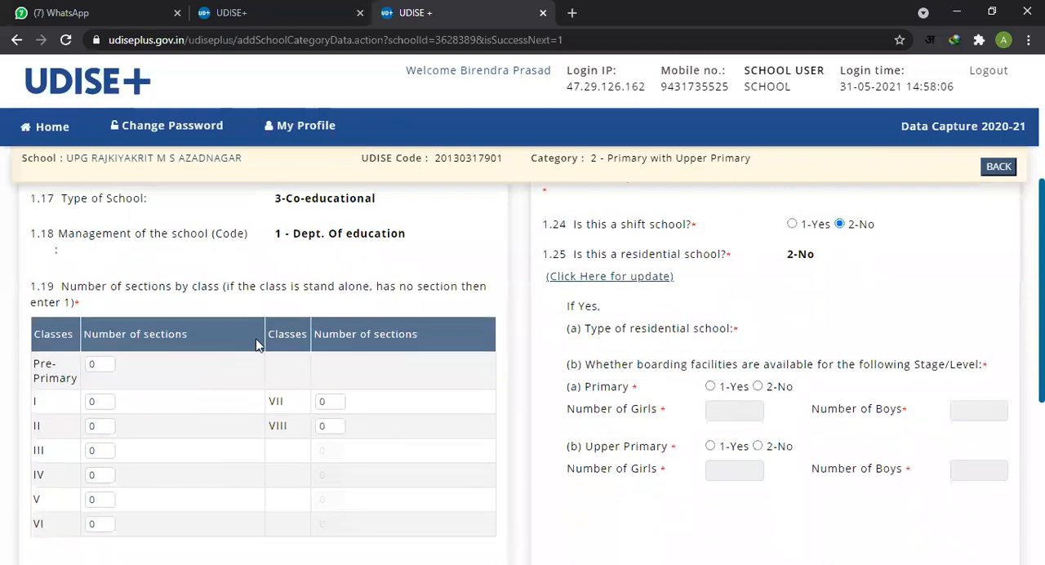
scroll(196, 383, down, 2)
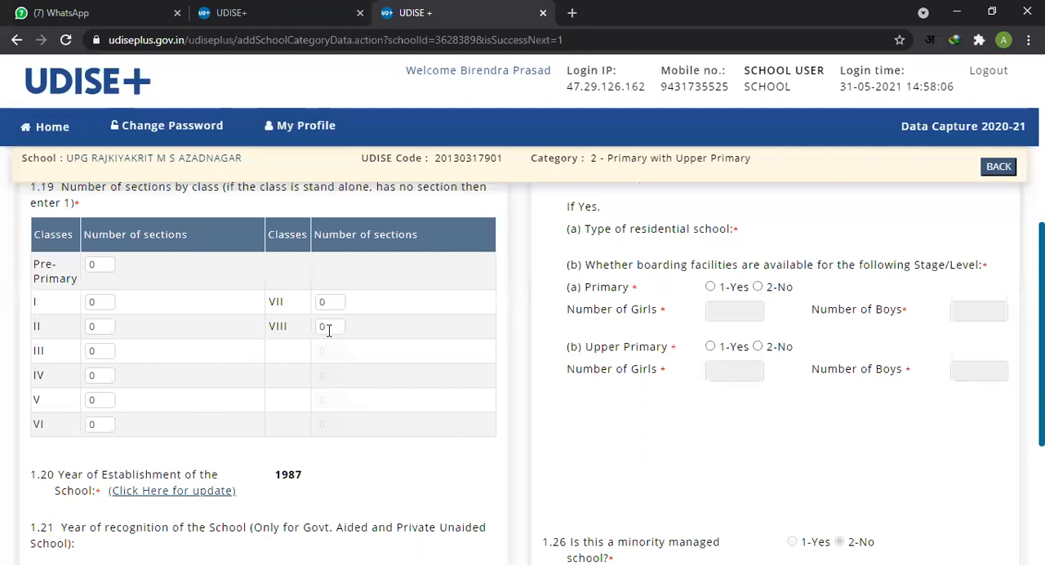
scroll(227, 283, up, 3)
scroll(236, 306, down, 3)
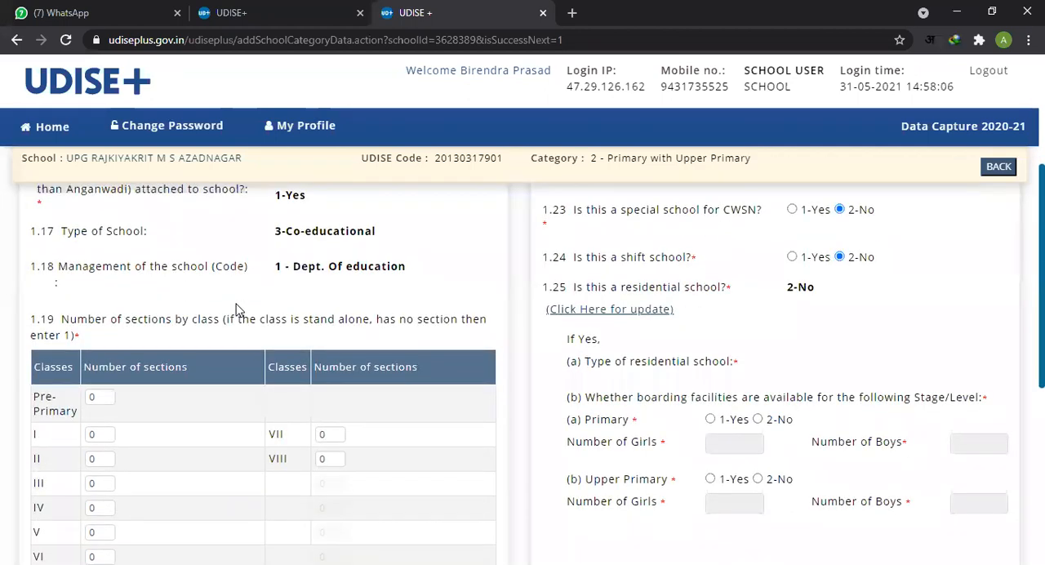
click(97, 263)
click(99, 303)
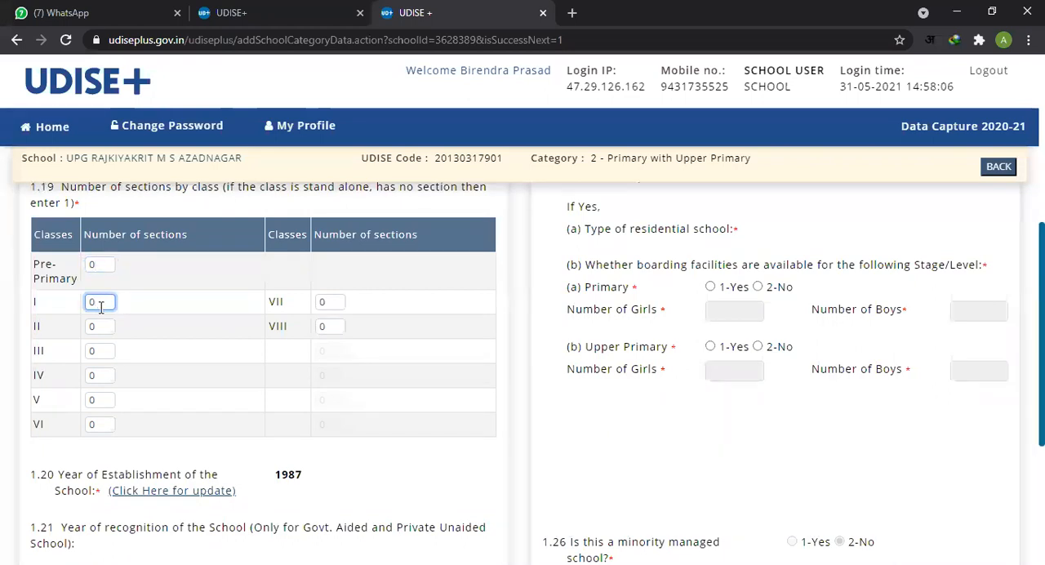
drag(101, 301, 76, 305)
click(52, 302)
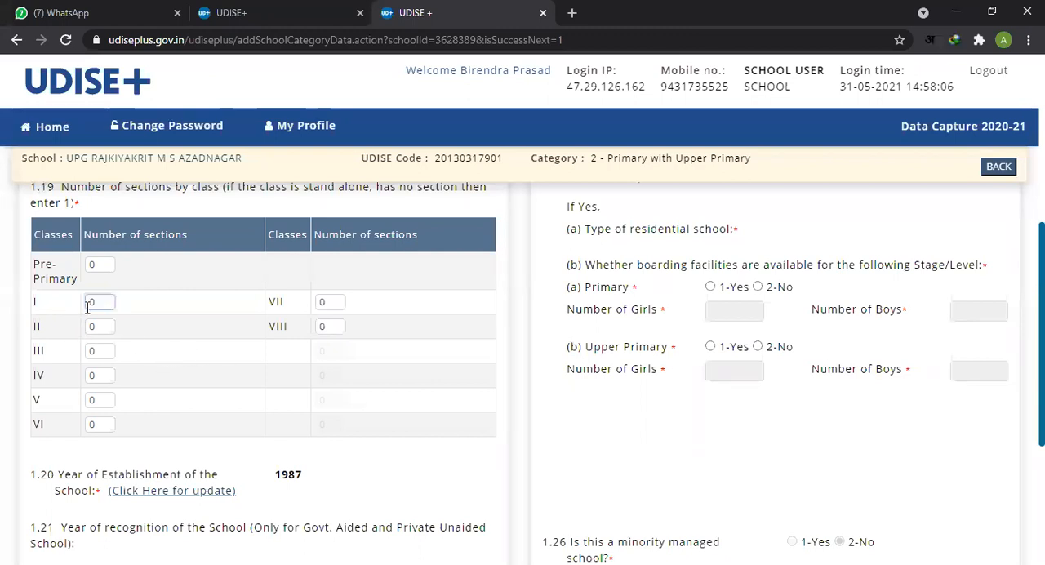
double_click(95, 306)
drag(32, 328, 48, 334)
double_click(98, 326)
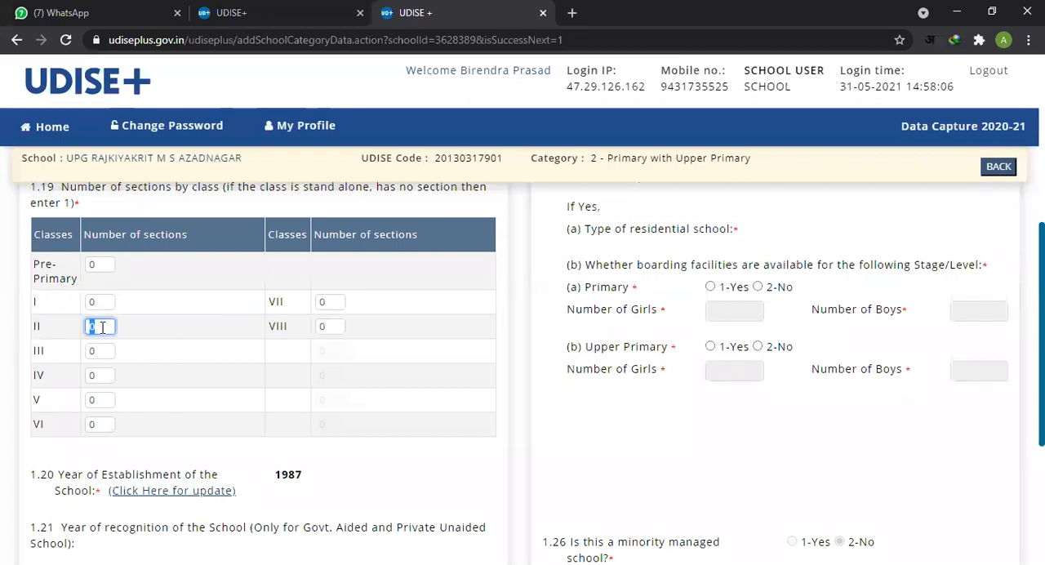
key(BackSpace)
Step: Set the number of sections in item 1.19 to 1 for Pre-Primary and for each class from I to VIII
double_click(99, 268)
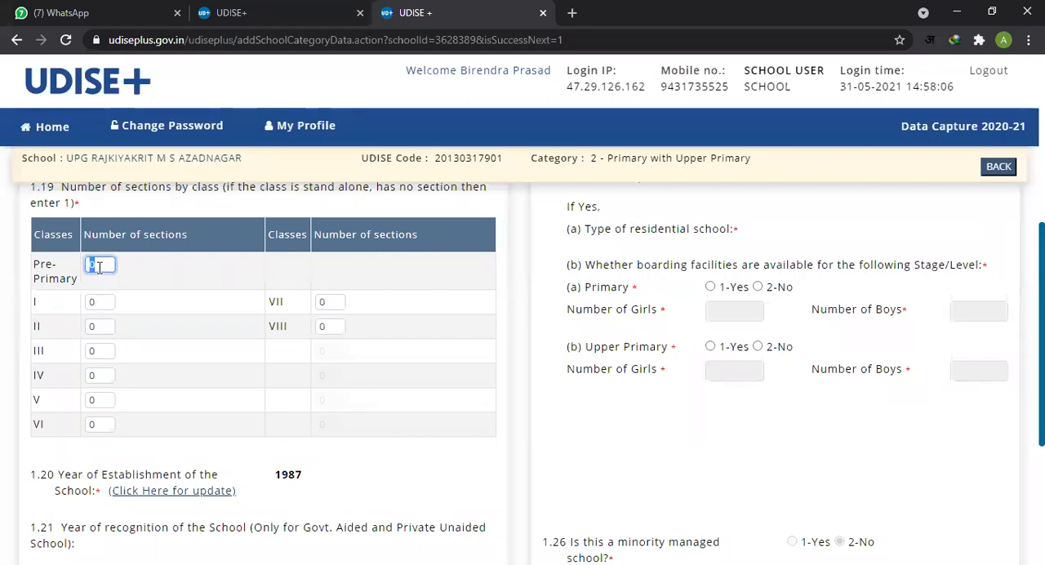
text(1)
double_click(99, 302)
text(1)
double_click(98, 327)
text(1)
double_click(98, 352)
text(1)
double_click(97, 377)
text(1)
double_click(98, 400)
text(1)
double_click(98, 424)
text(1)
double_click(330, 302)
text(1)
double_click(330, 326)
text(1)
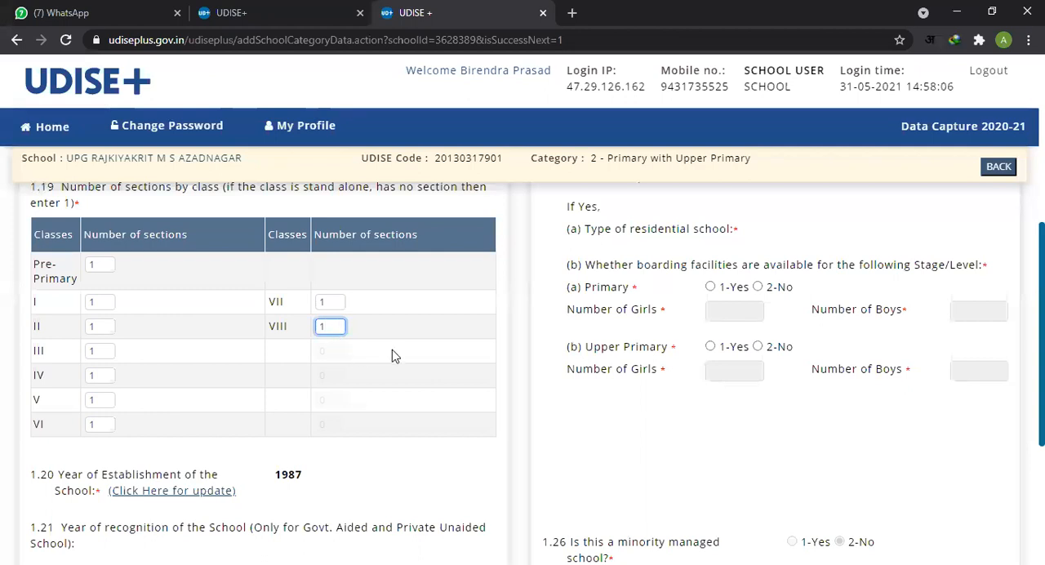
Step: Check the completed sections table and examine the years of establishment and recognition in items 1.20 and 1.21
scroll(391, 357, down, 2)
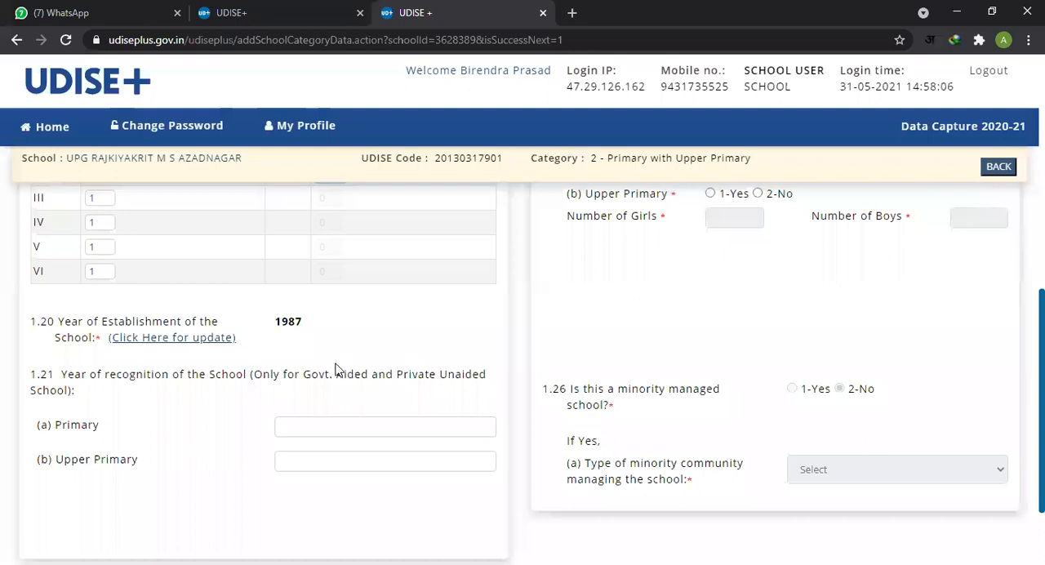
scroll(351, 351, up, 2)
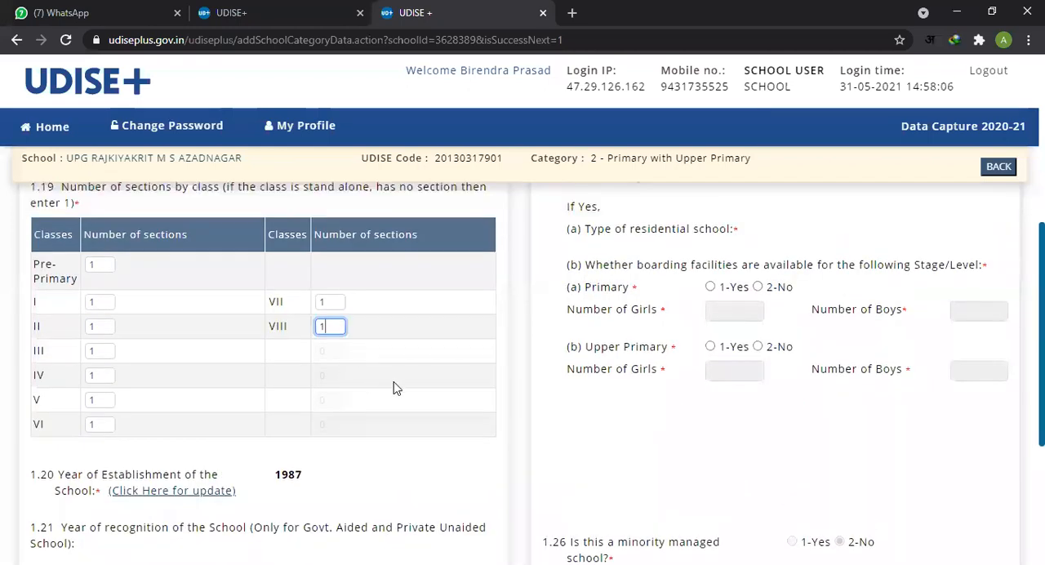
click(379, 360)
scroll(217, 397, down, 1)
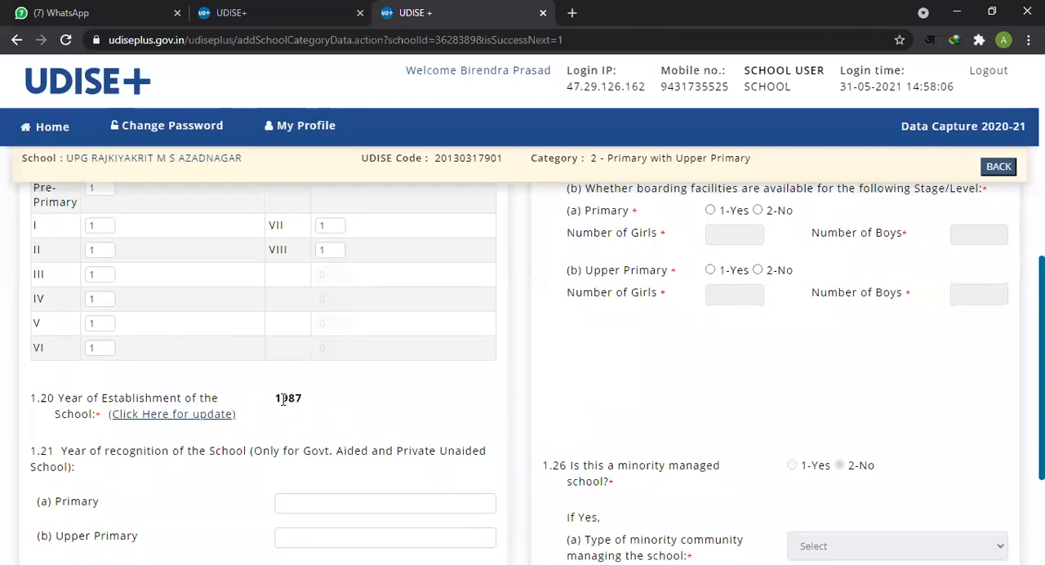
scroll(303, 411, down, 1)
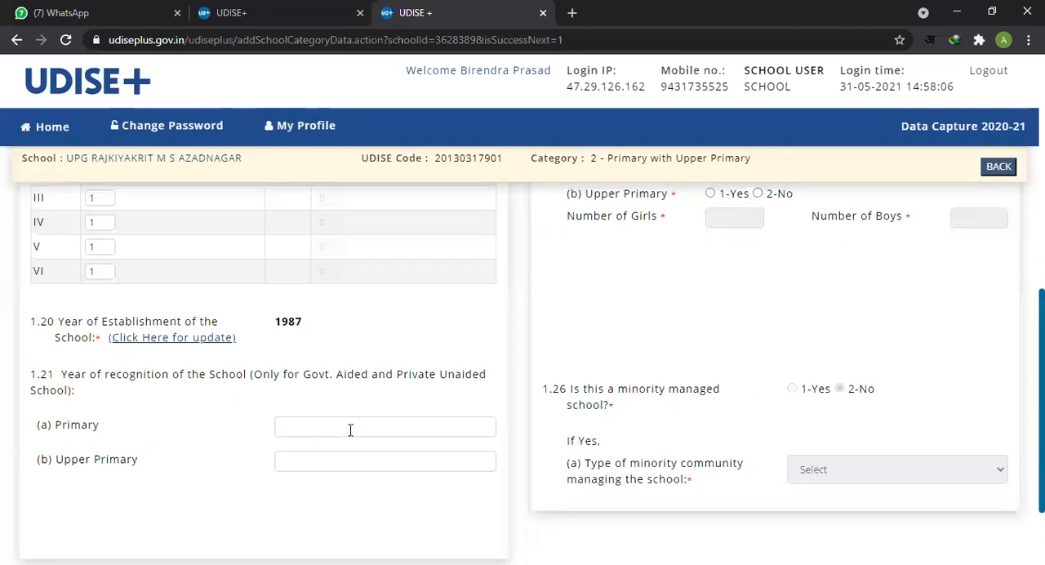
Step: Examine the Primary to Upper primary year of upgradation in item 1.22(a)
scroll(358, 420, up, 6)
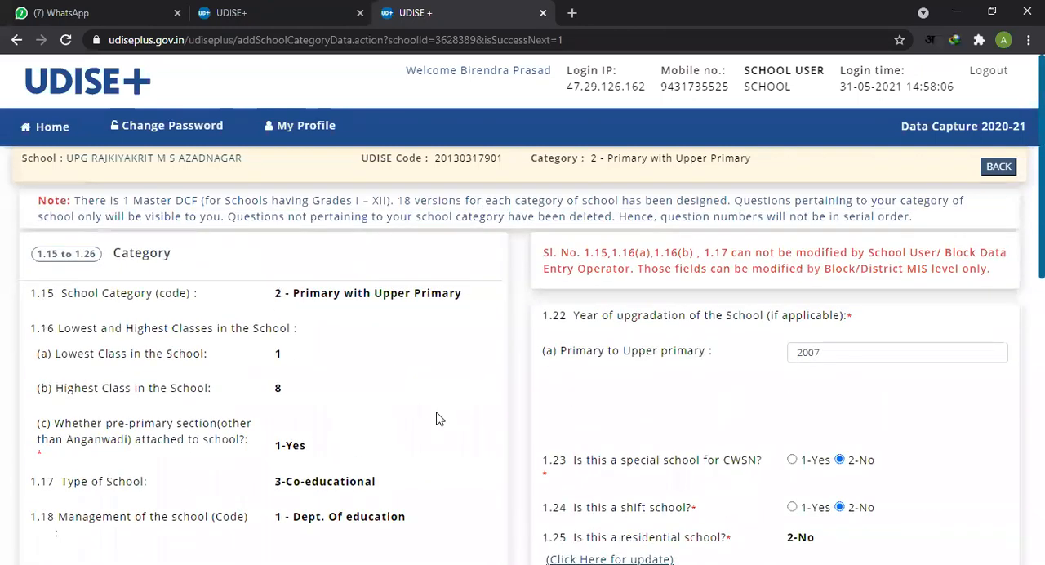
scroll(685, 355, down, 1)
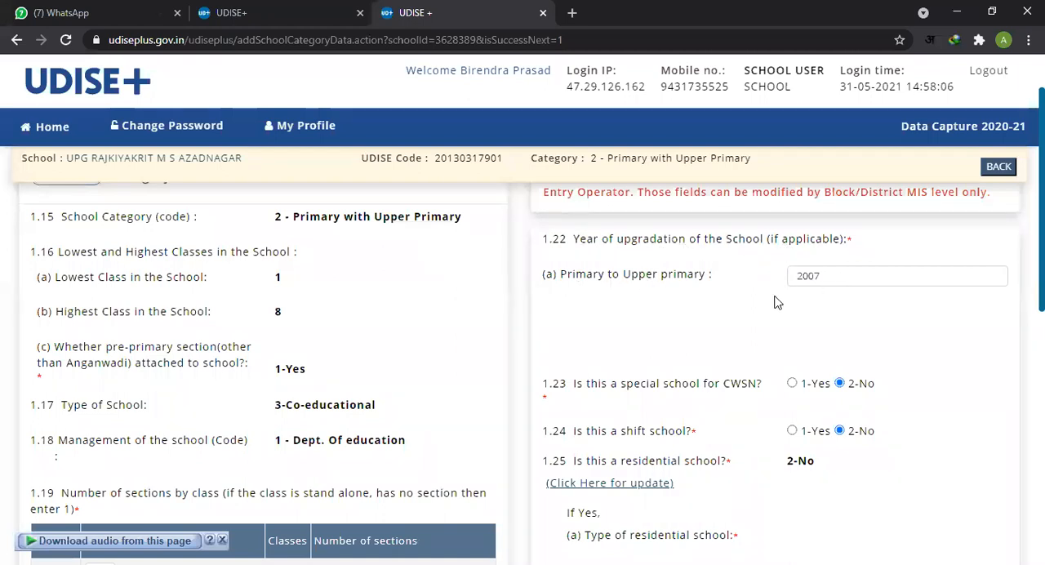
drag(560, 275, 602, 281)
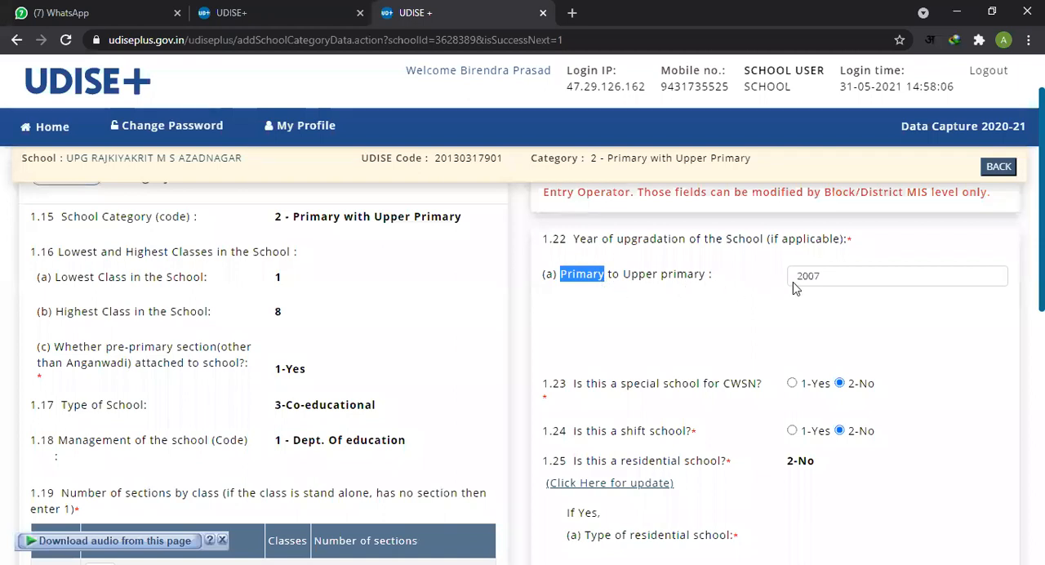
click(787, 306)
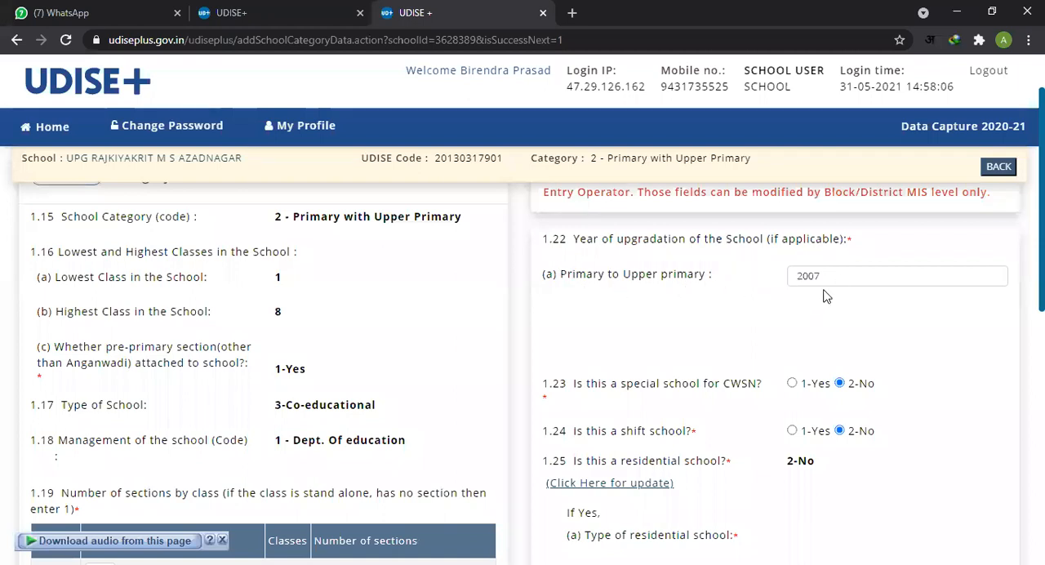
drag(825, 276, 742, 306)
click(825, 295)
click(743, 319)
double_click(831, 281)
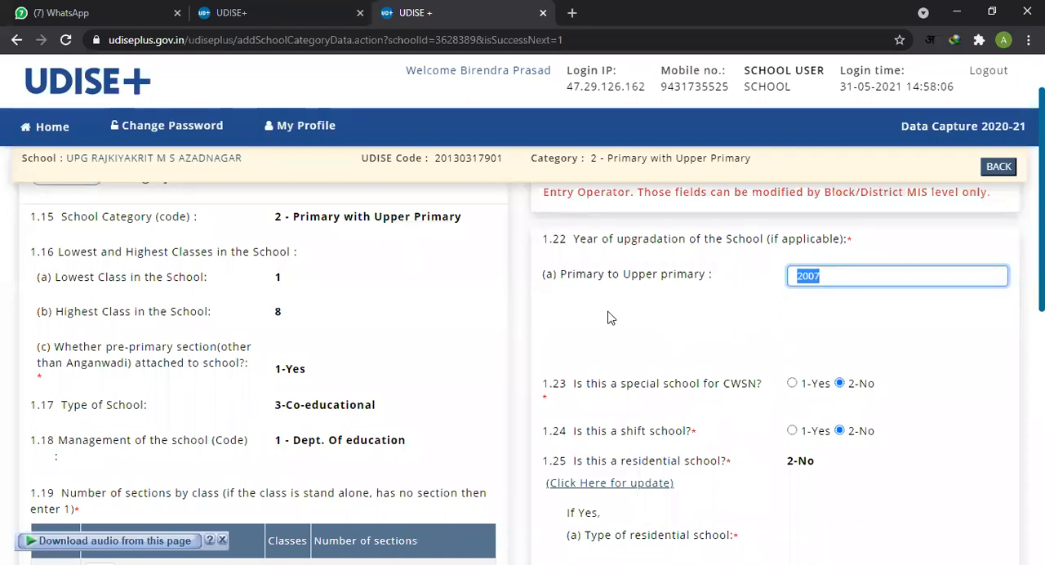
Step: Examine the Primary and Upper Primary year of recognition fields in item 1.21
scroll(777, 337, down, 1)
scroll(423, 415, down, 6)
scroll(263, 421, down, 1)
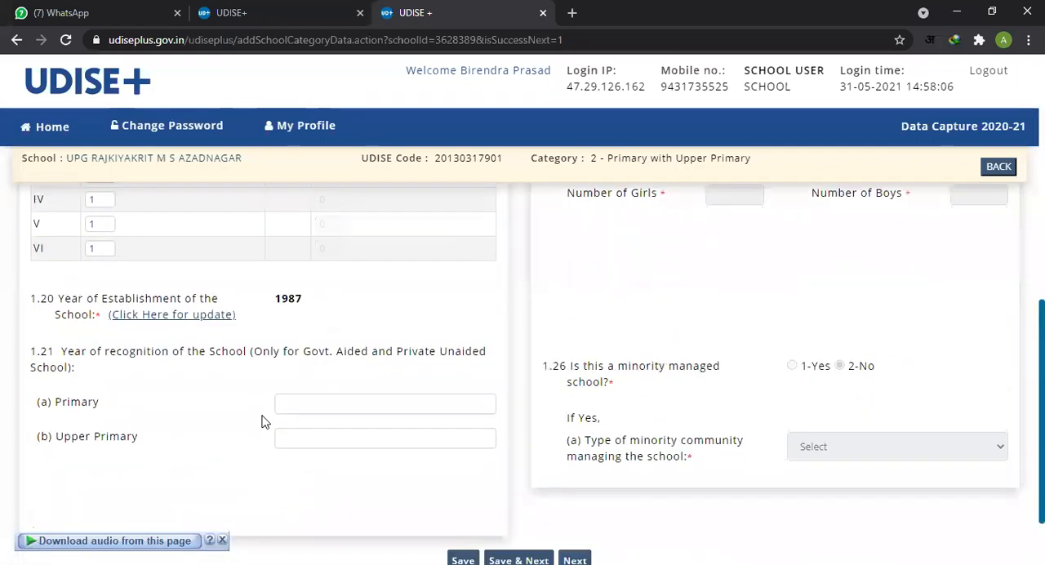
scroll(262, 421, down, 1)
click(375, 359)
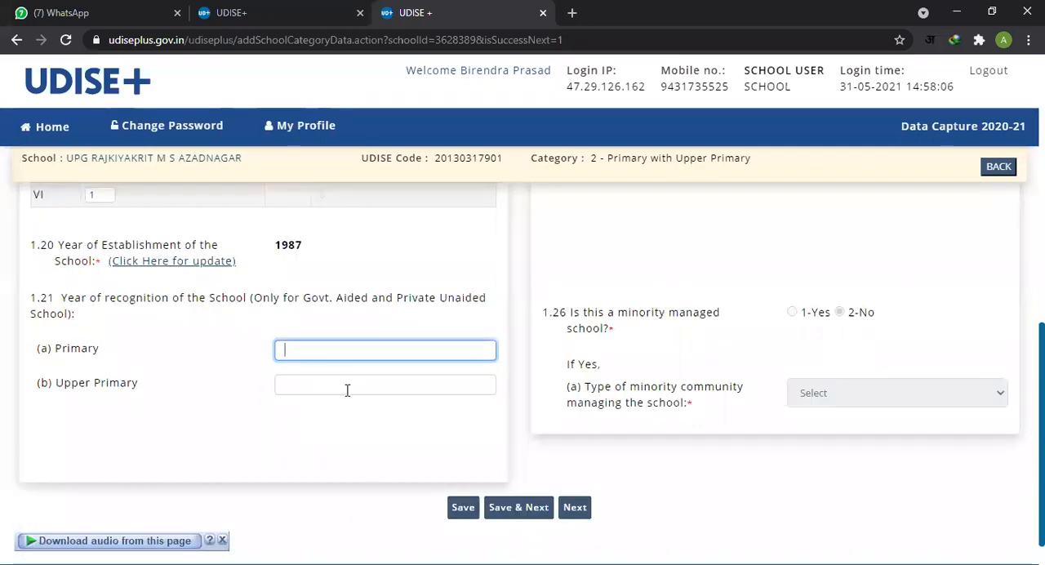
click(323, 388)
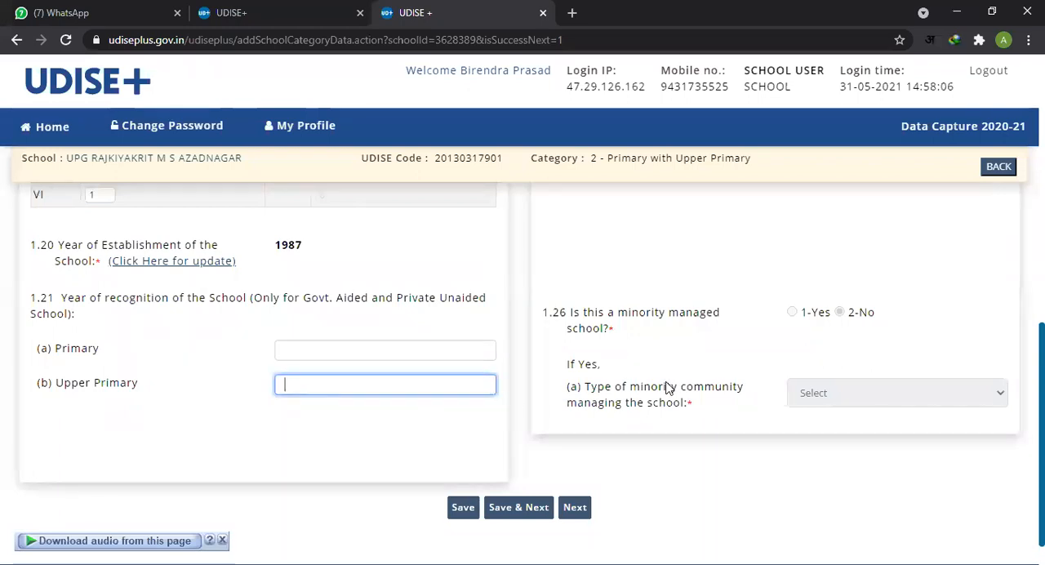
Step: Review whether the school is a special school for CWSN or a shift school in items 1.23 and 1.24
scroll(665, 387, up, 5)
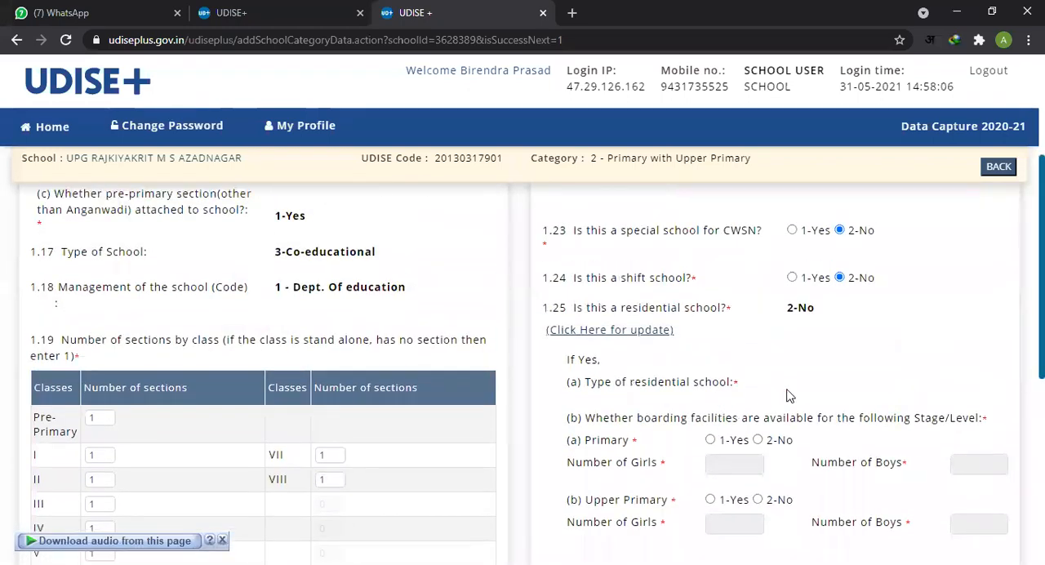
scroll(816, 374, up, 3)
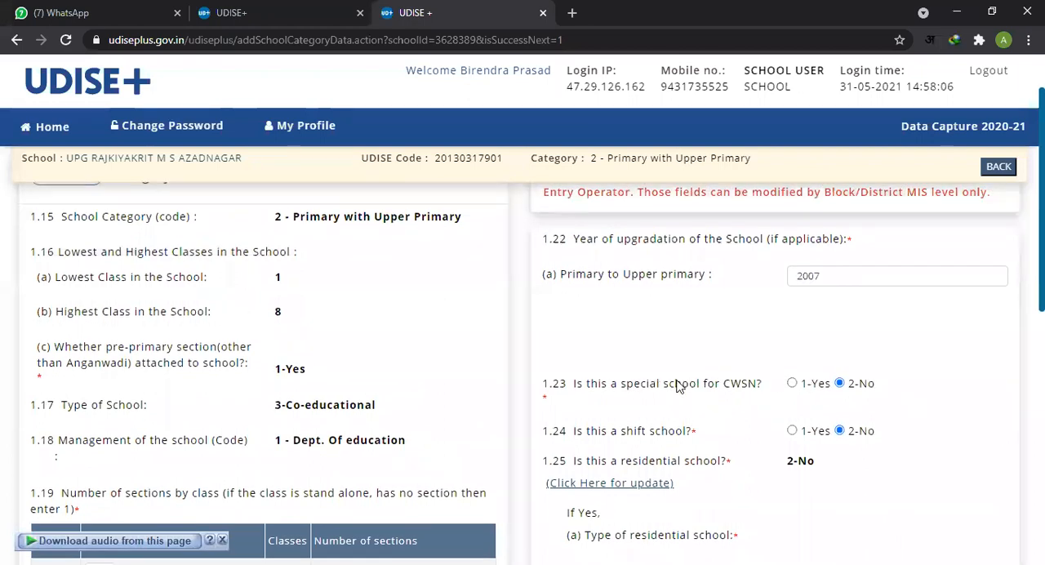
scroll(667, 380, down, 1)
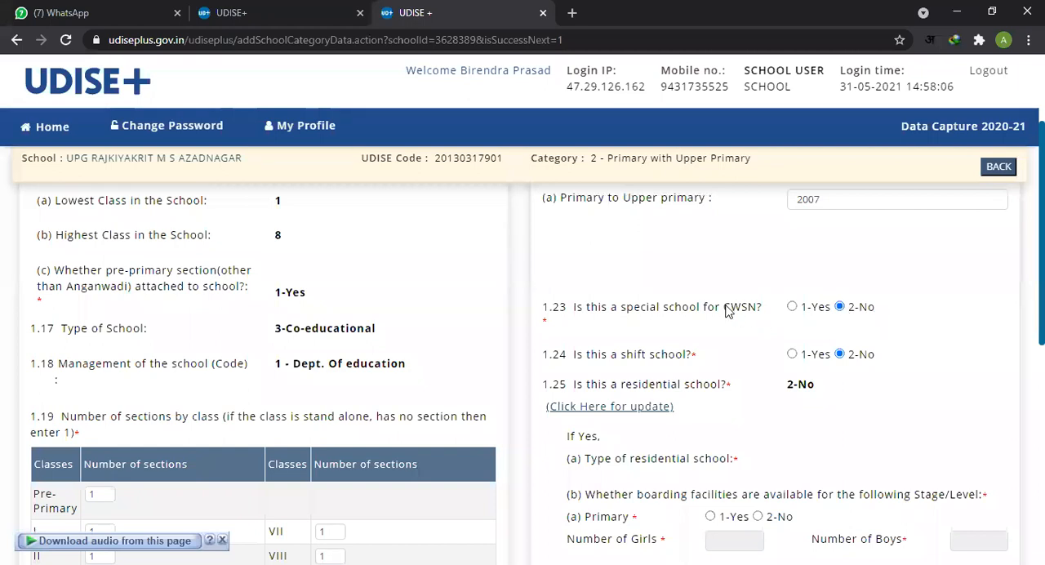
drag(725, 308, 756, 314)
drag(573, 316, 763, 316)
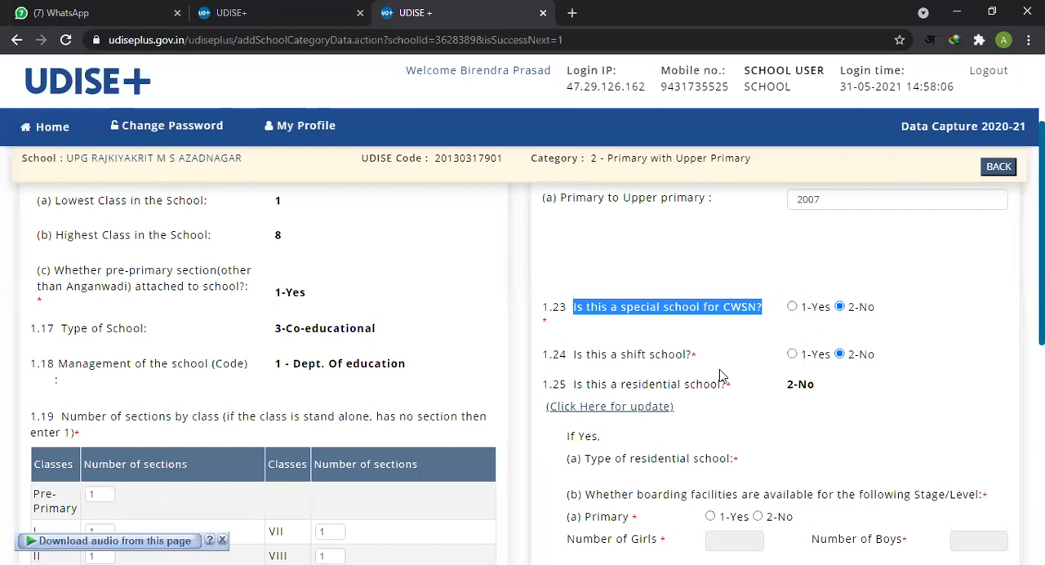
scroll(696, 337, down, 1)
click(736, 250)
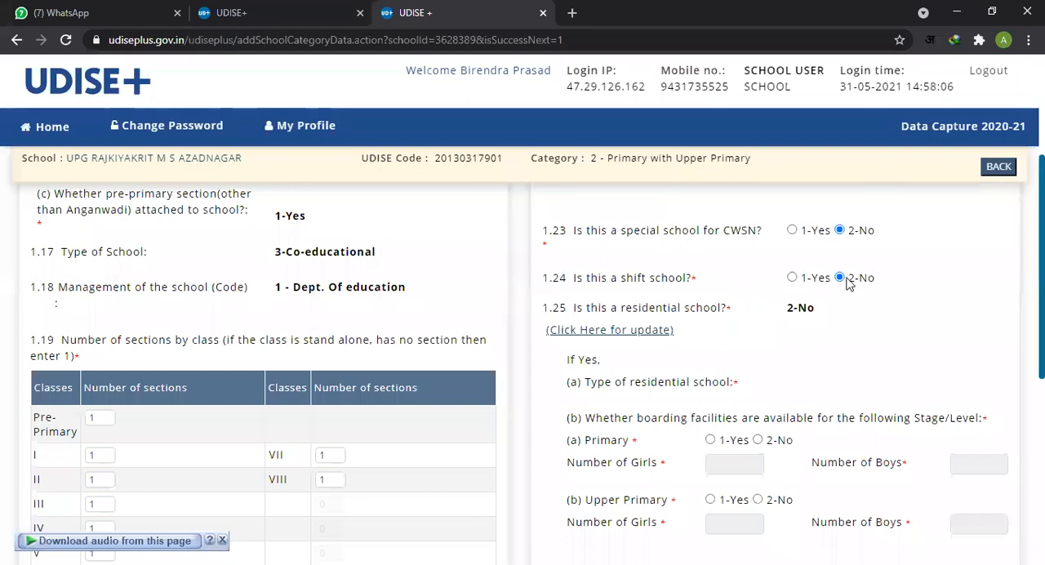
Step: Examine the residential school answer and the type of residential school in item 1.25
scroll(841, 286, down, 1)
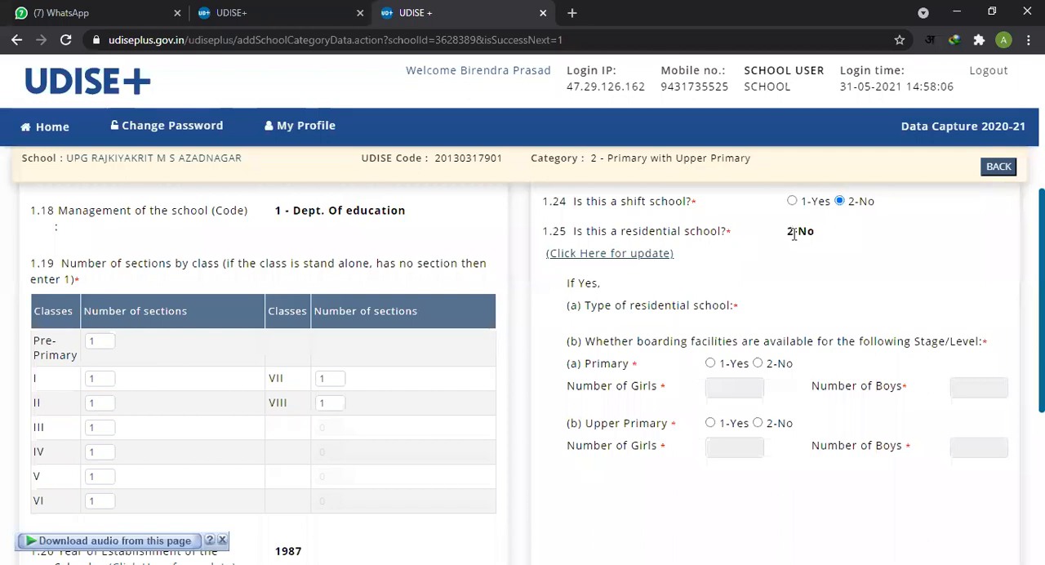
drag(787, 234, 810, 237)
click(820, 247)
drag(787, 234, 816, 235)
click(838, 256)
drag(702, 233, 832, 251)
click(822, 248)
click(611, 304)
Step: Answer 2-No for boarding facilities at both the Primary and Upper Primary levels in item 1.25(b)
scroll(684, 351, down, 1)
scroll(684, 351, up, 1)
click(758, 363)
click(758, 423)
Step: Review the minority managed school question in item 1.26
scroll(813, 305, down, 3)
scroll(812, 306, down, 2)
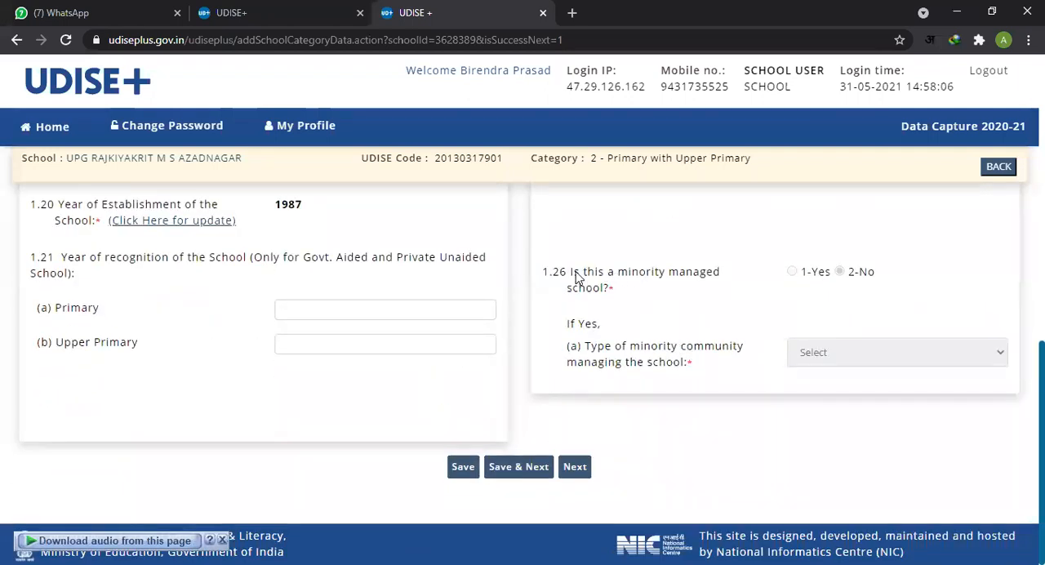
drag(574, 274, 704, 288)
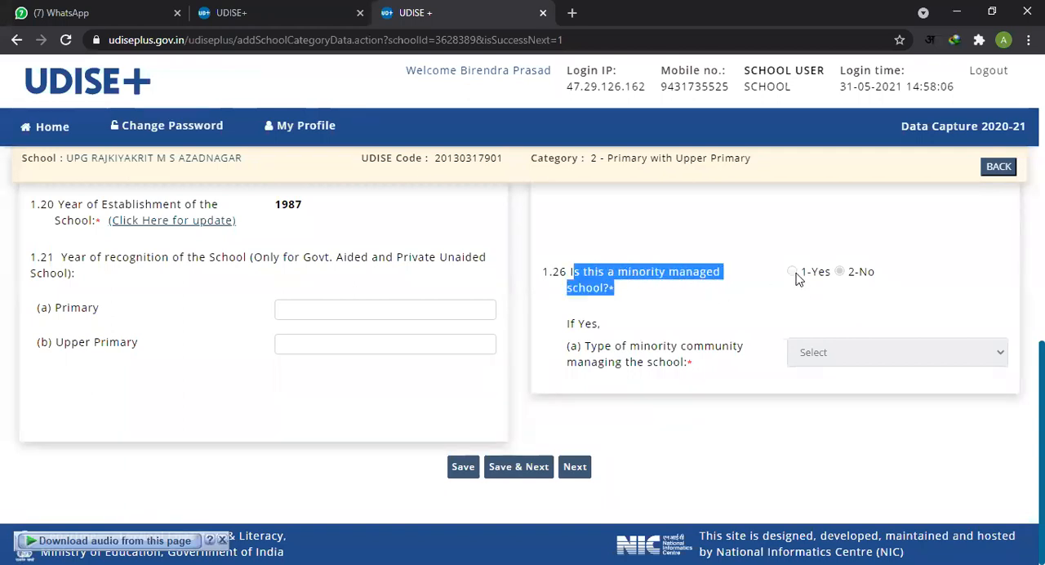
click(774, 294)
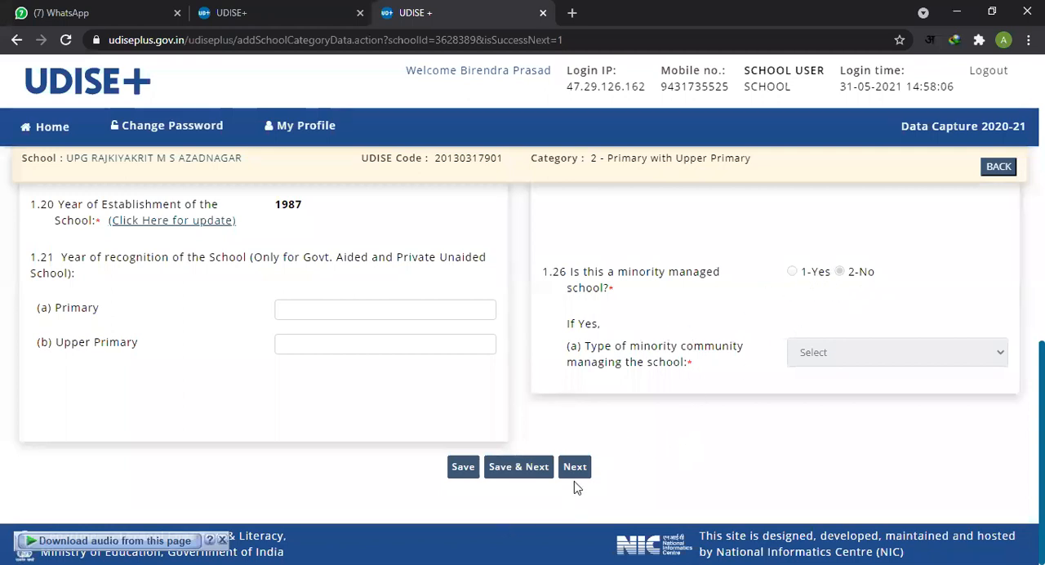
Step: Save the Category form and continue to the Language form, items 1.27 to 1.39
scroll(564, 275, up, 1)
scroll(564, 275, down, 1)
click(522, 472)
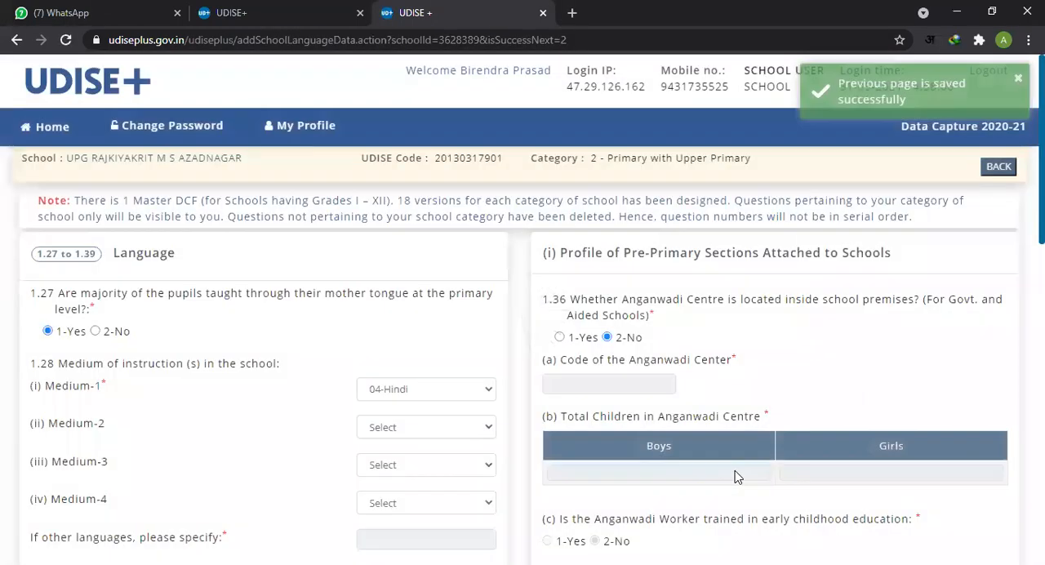
Step: Choose 04-Hindi as Medium-1 of instruction in item 1.28
scroll(527, 361, down, 1)
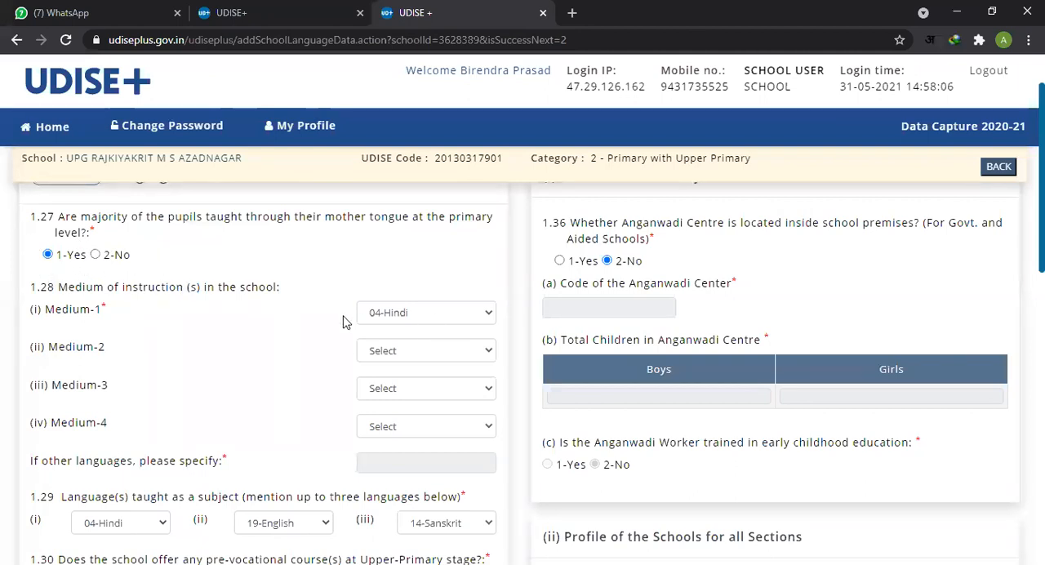
scroll(155, 294, down, 1)
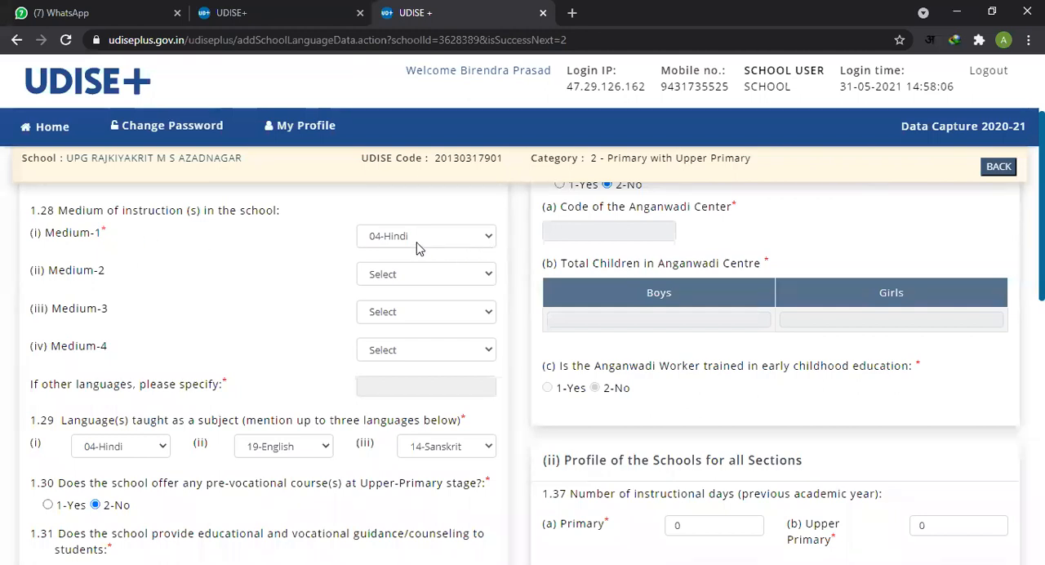
click(486, 240)
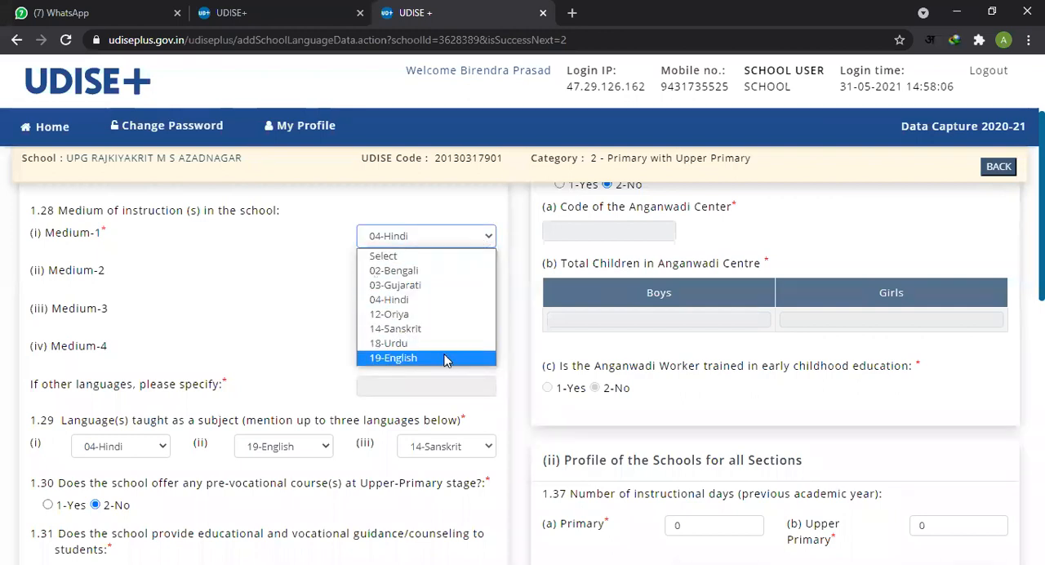
click(453, 308)
scroll(490, 253, down, 1)
scroll(483, 250, up, 1)
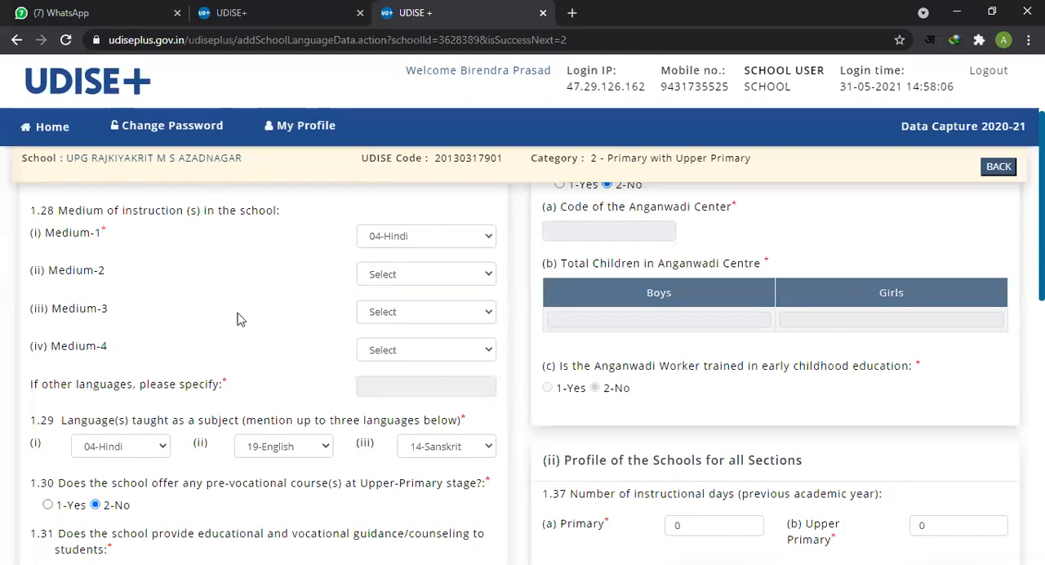
Step: Review the languages taught, pre-vocational courses and vocational guidance answers in items 1.29 to 1.31
scroll(270, 323, down, 2)
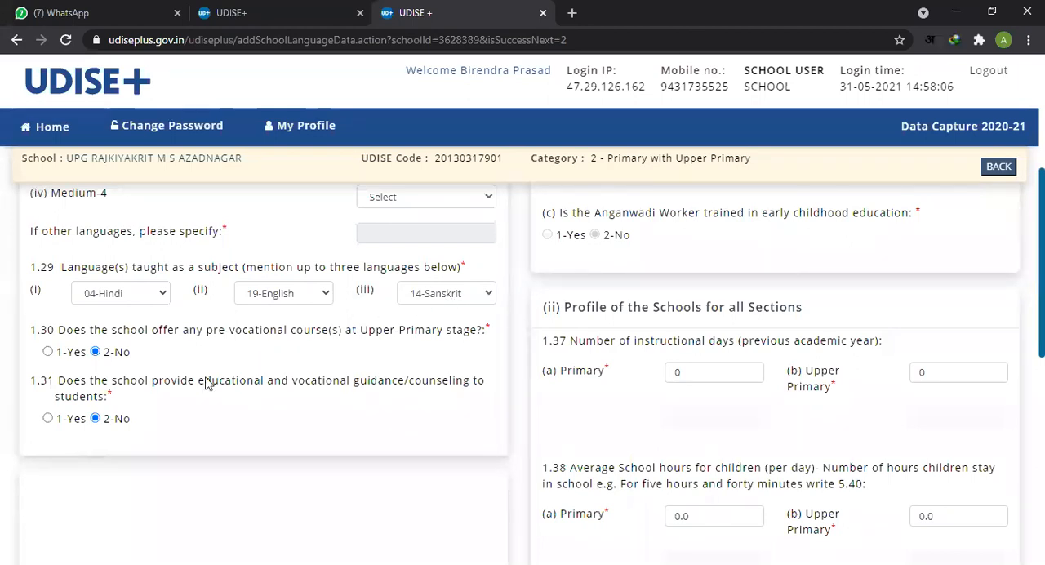
scroll(216, 371, down, 1)
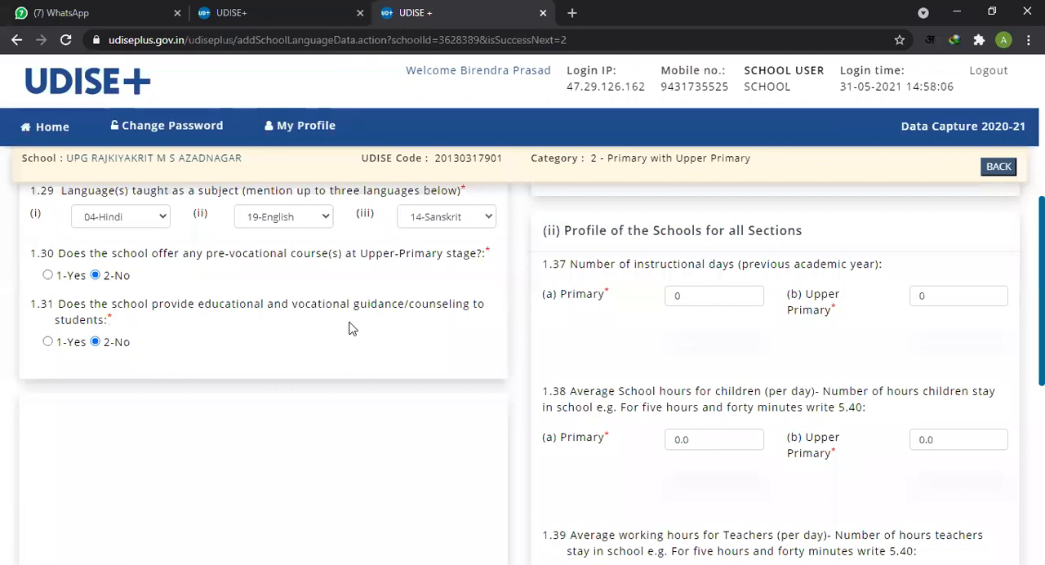
drag(367, 310, 411, 316)
click(413, 338)
Step: Examine the question in item 1.36 on whether an Anganwadi Centre is located inside the school premises
scroll(254, 375, up, 5)
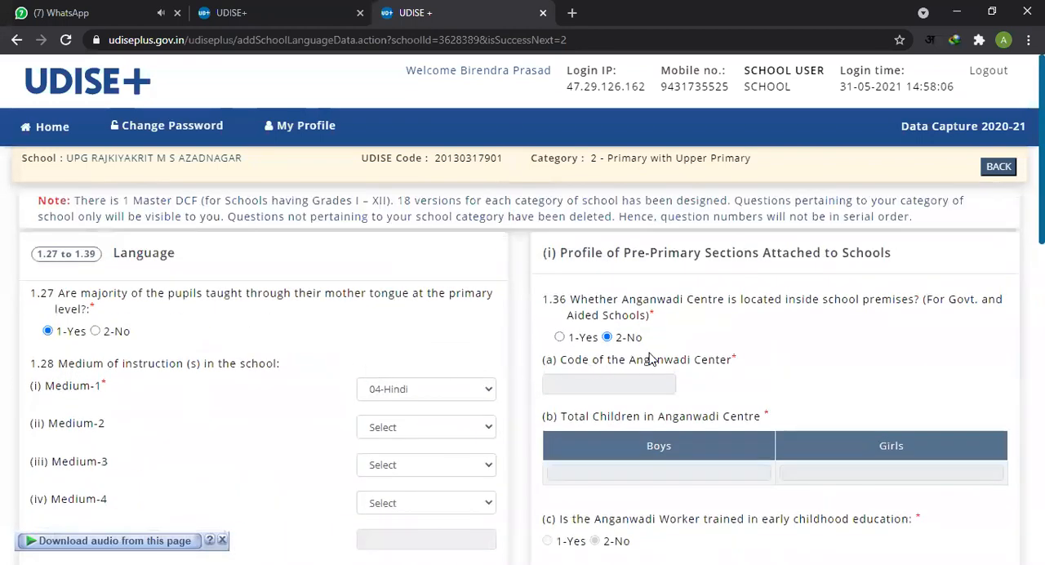
drag(574, 304, 649, 321)
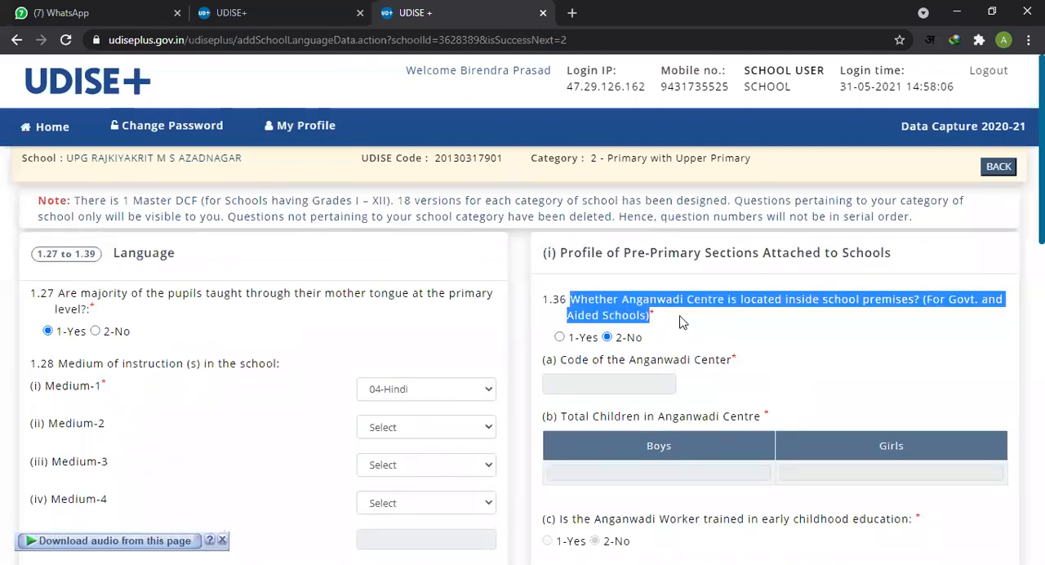
click(644, 306)
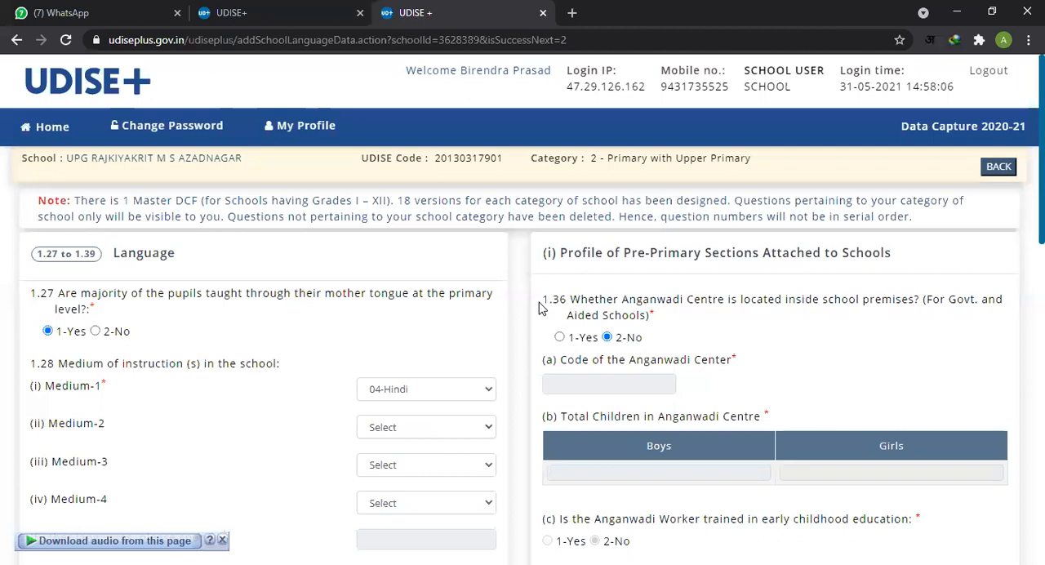
drag(569, 300, 594, 300)
click(757, 307)
scroll(690, 308, down, 1)
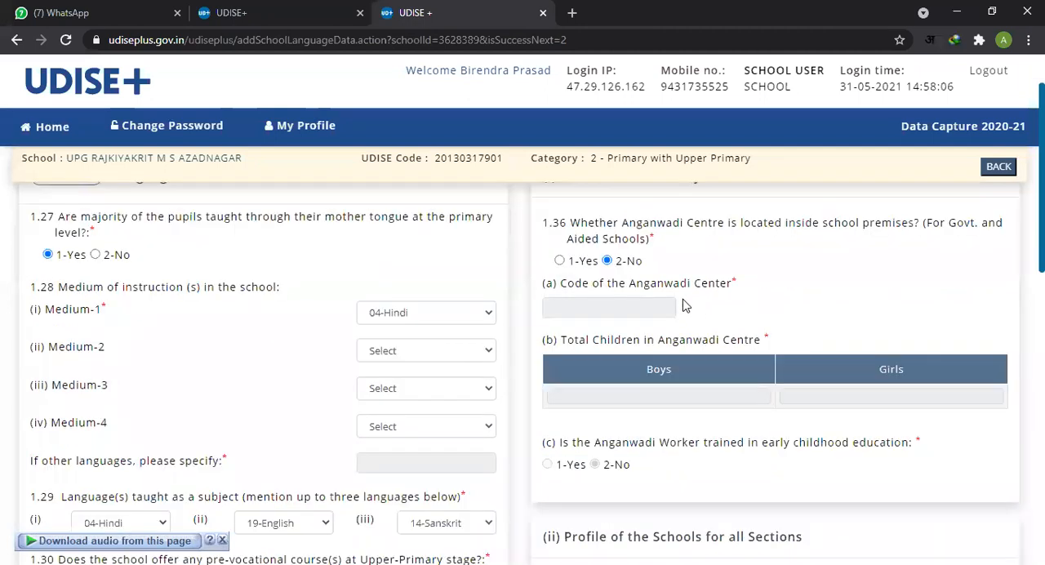
scroll(684, 305, up, 1)
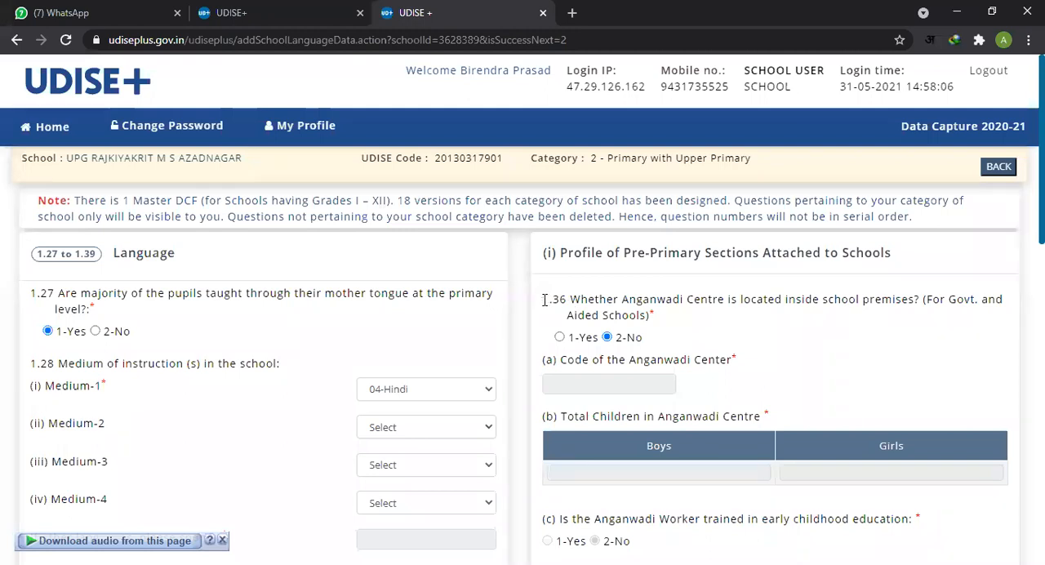
drag(545, 300, 654, 316)
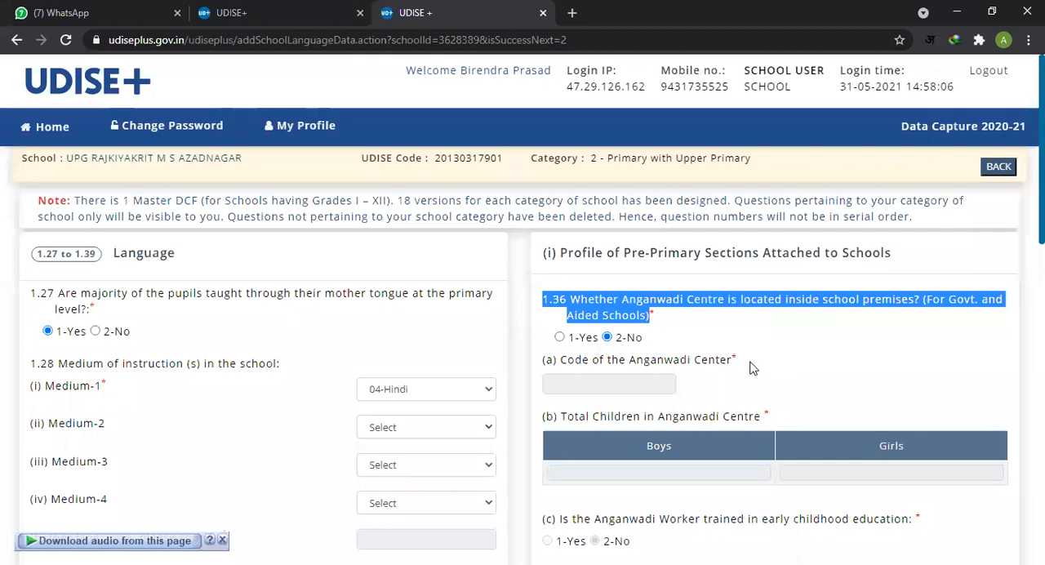
click(684, 302)
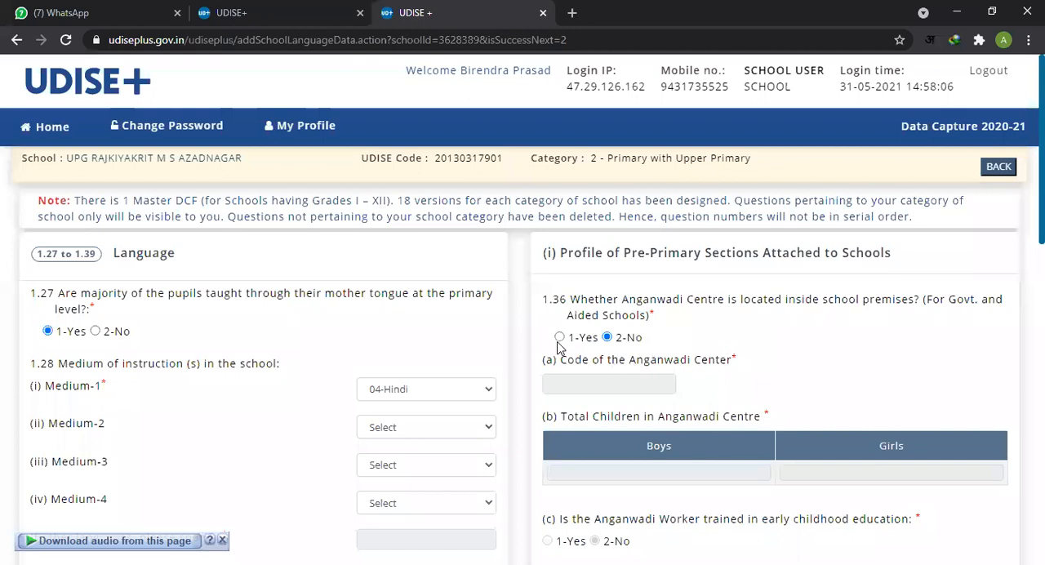
Step: Check the Anganwadi Center code, total children and worker training fields in item 1.36(a) to (c)
scroll(561, 349, down, 1)
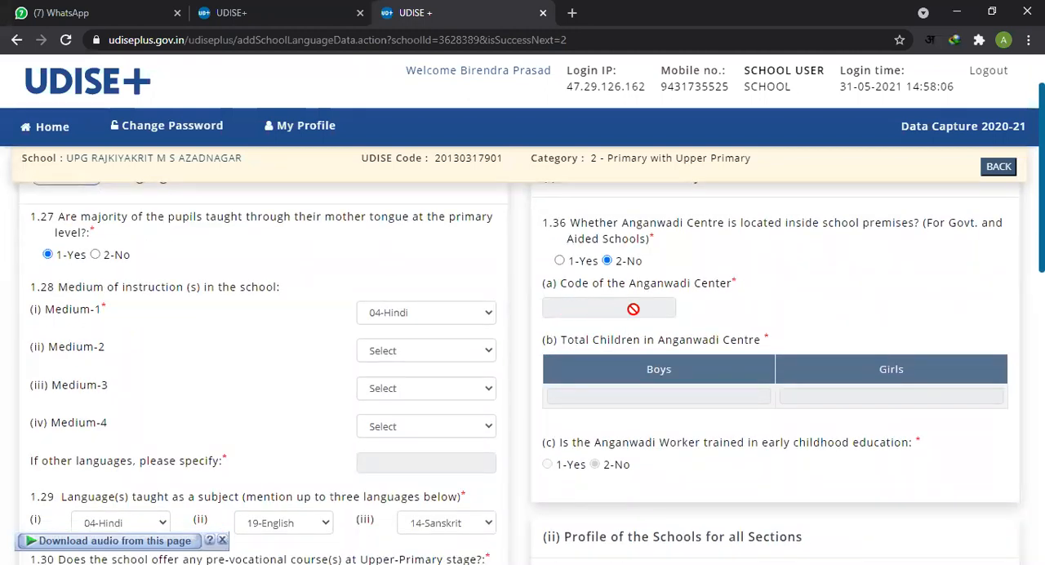
scroll(612, 322, down, 1)
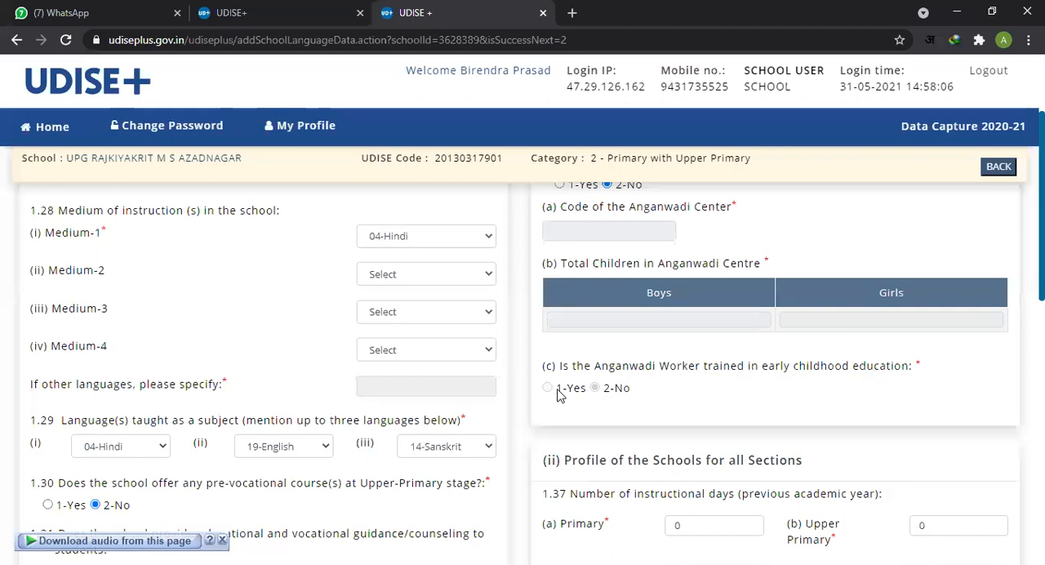
scroll(618, 384, up, 1)
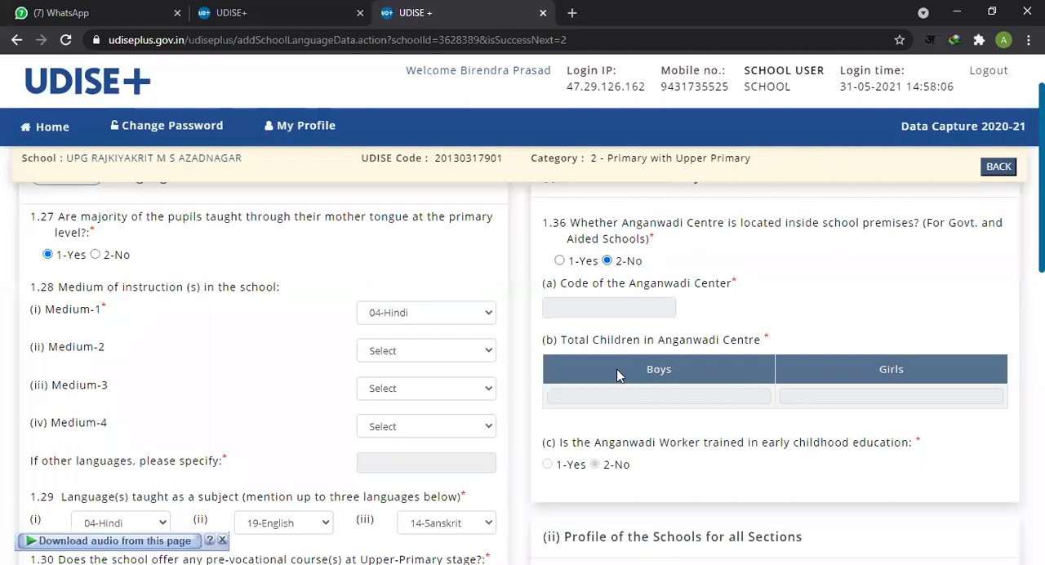
Step: Examine the Primary and Upper Primary fields for number of instructional days in item 1.37
scroll(624, 372, down, 1)
scroll(624, 372, down, 2)
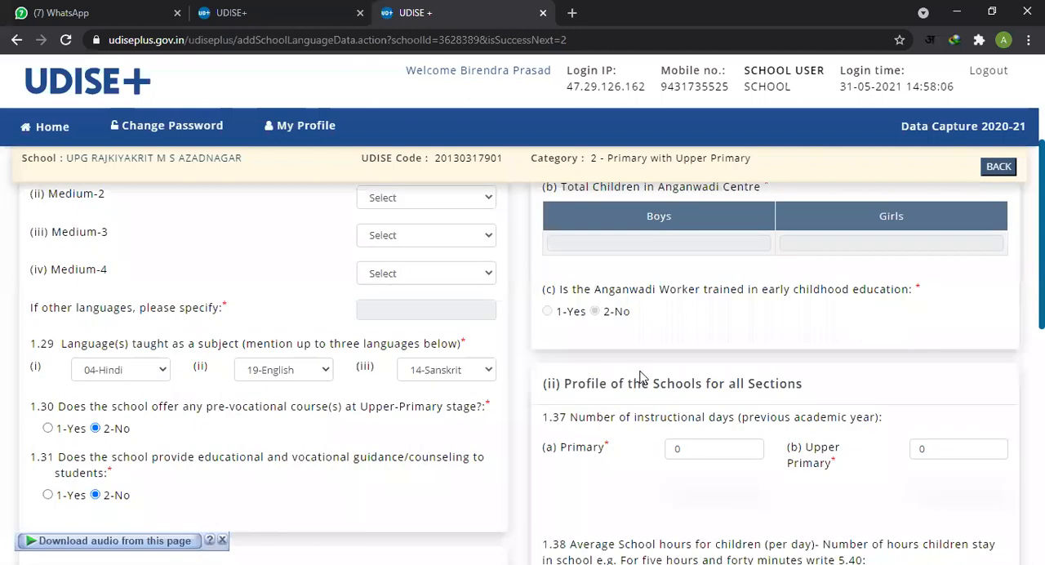
scroll(667, 343, down, 1)
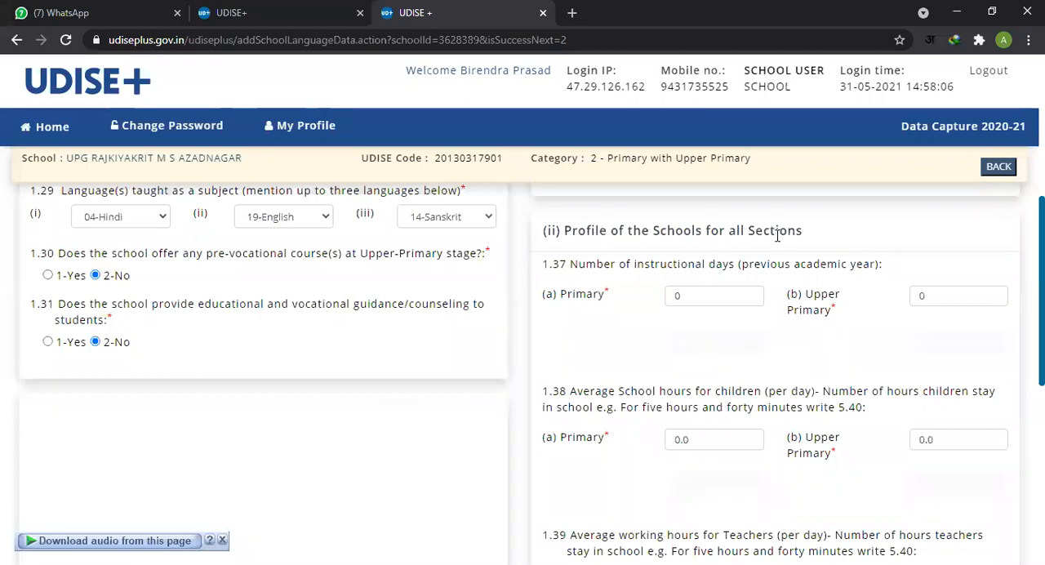
scroll(653, 335, down, 1)
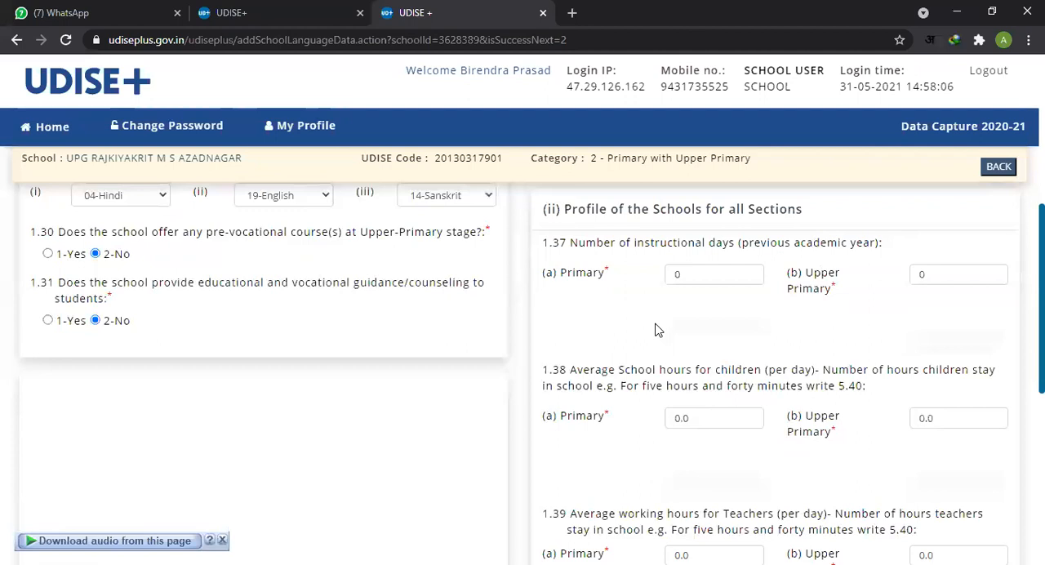
scroll(732, 314, up, 1)
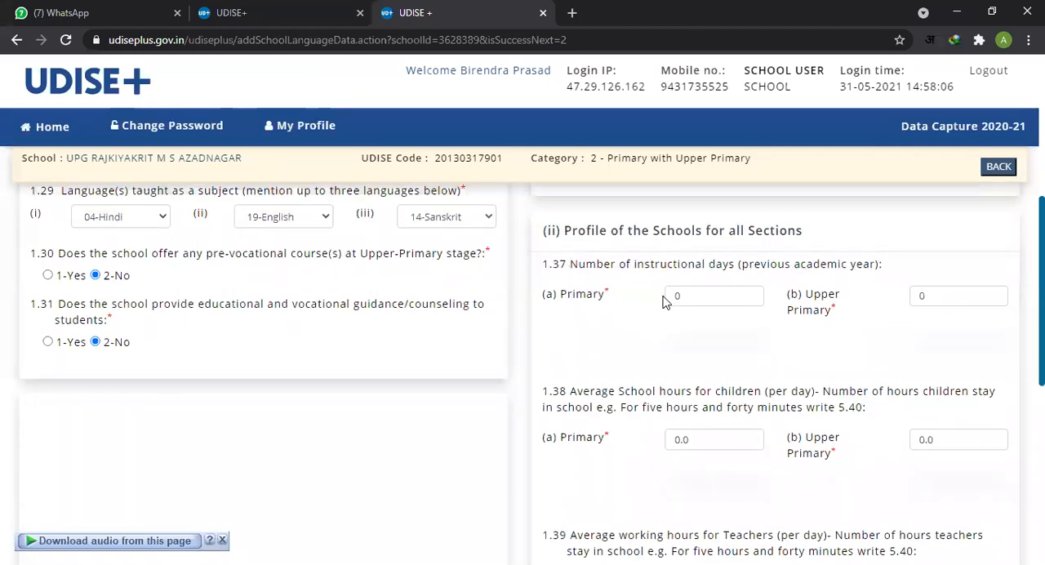
click(739, 302)
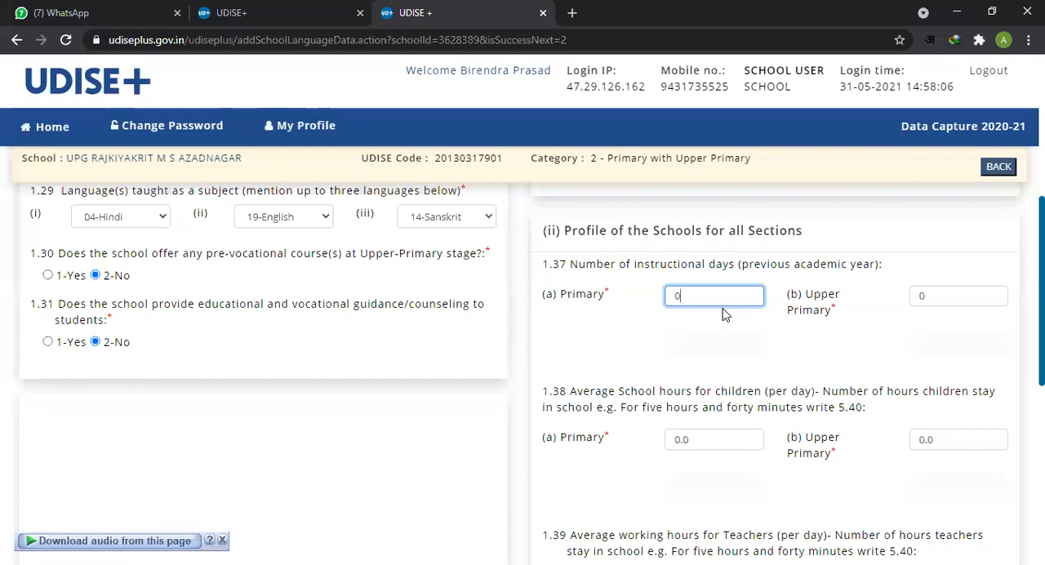
double_click(676, 296)
drag(572, 294, 692, 298)
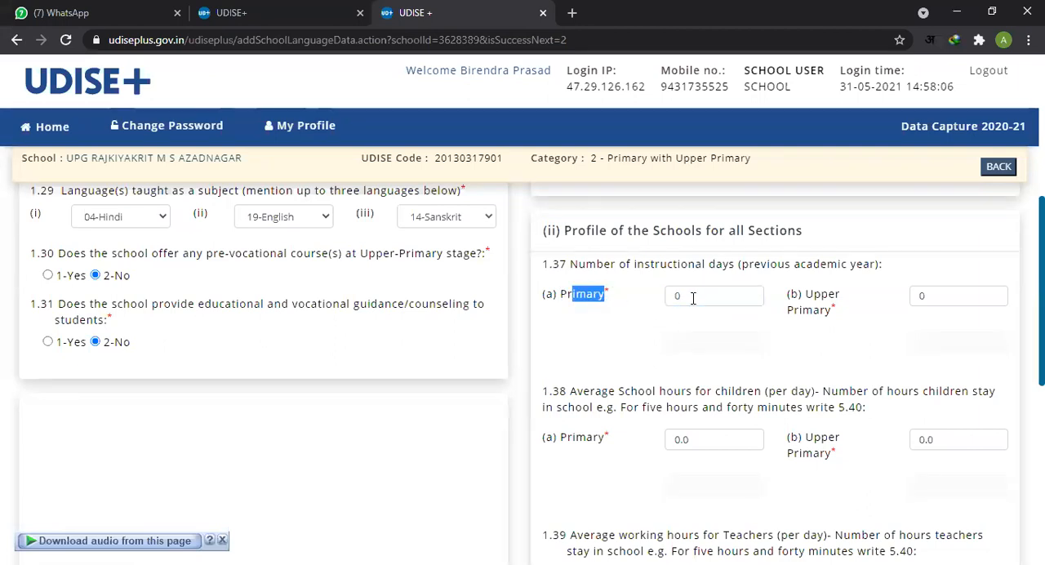
double_click(694, 298)
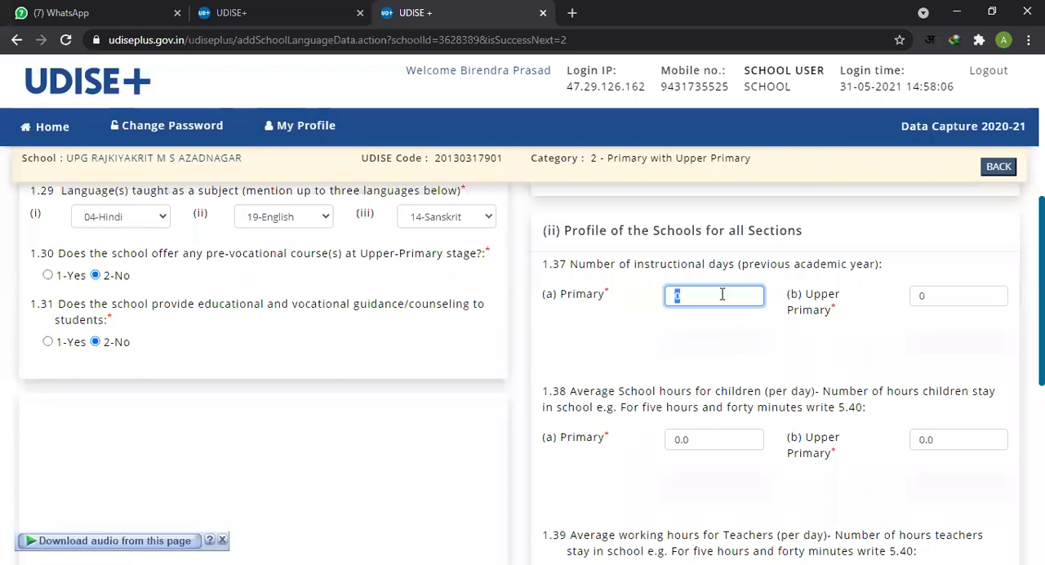
click(944, 291)
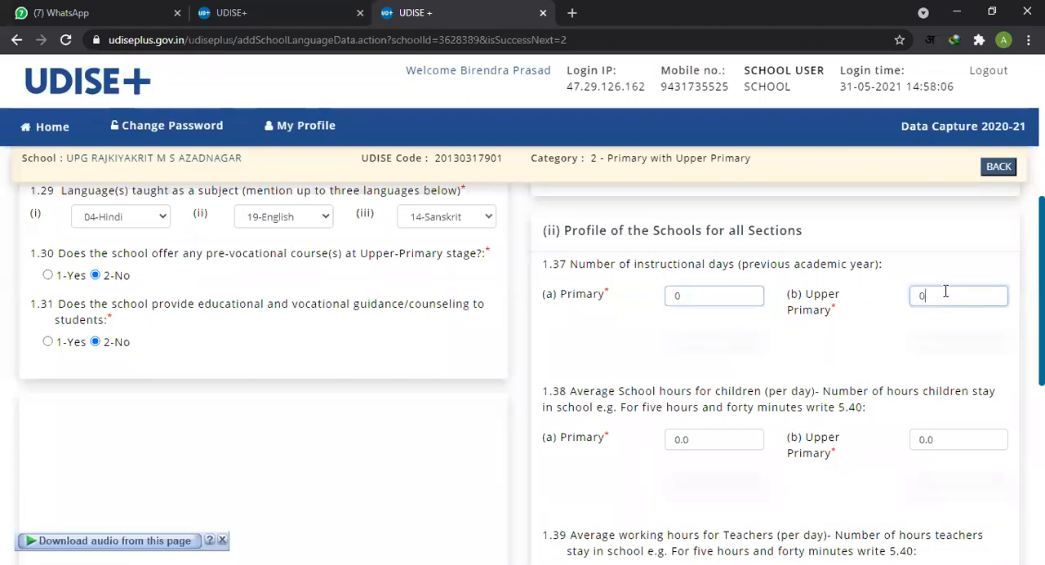
double_click(699, 299)
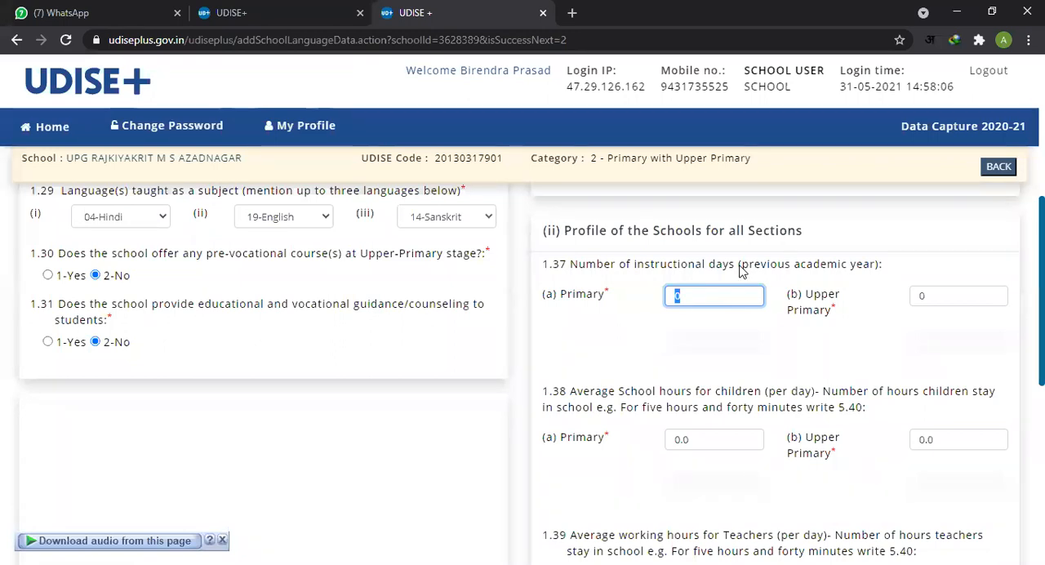
Step: Review which academic year item 1.37 asks about for the Primary and Upper Primary instructional days
drag(742, 264, 877, 279)
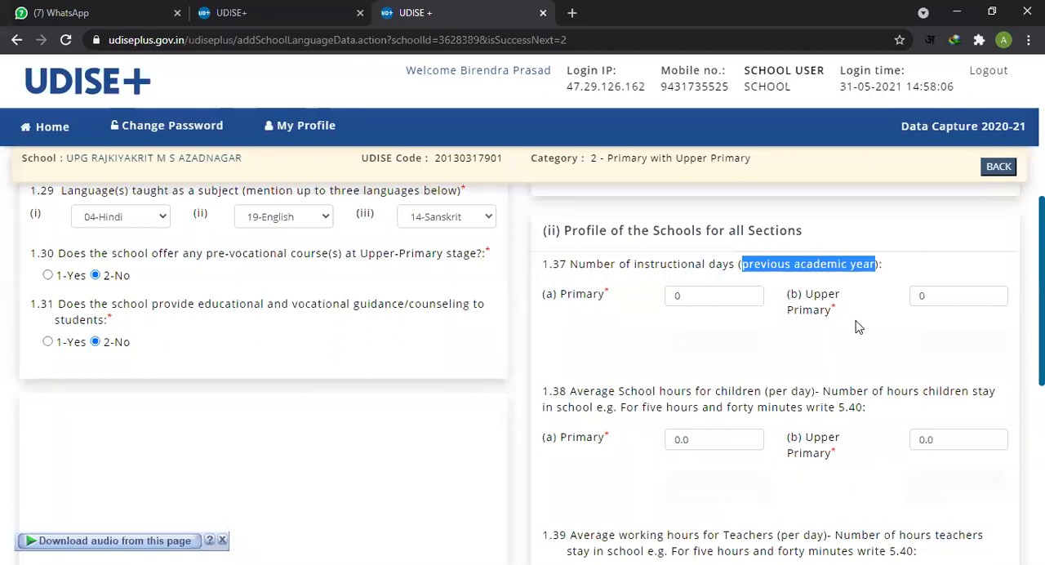
click(737, 296)
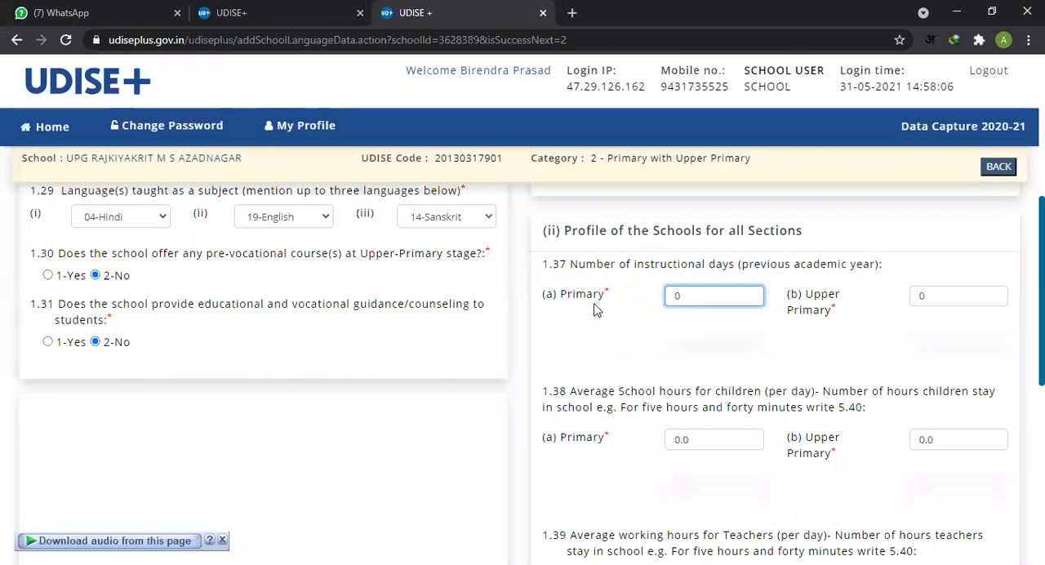
drag(576, 295, 603, 296)
drag(814, 294, 841, 315)
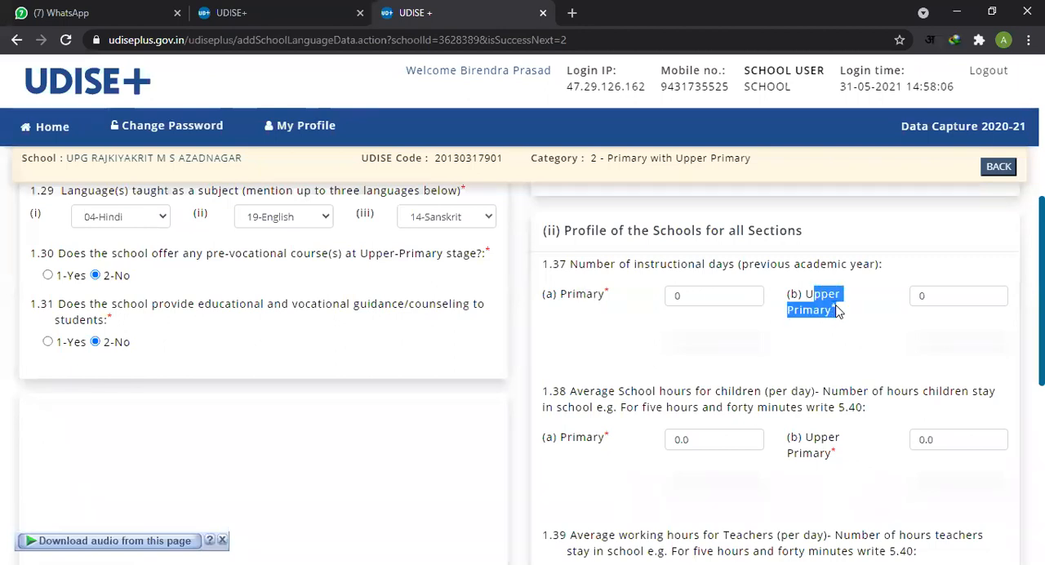
click(870, 327)
double_click(714, 298)
double_click(937, 302)
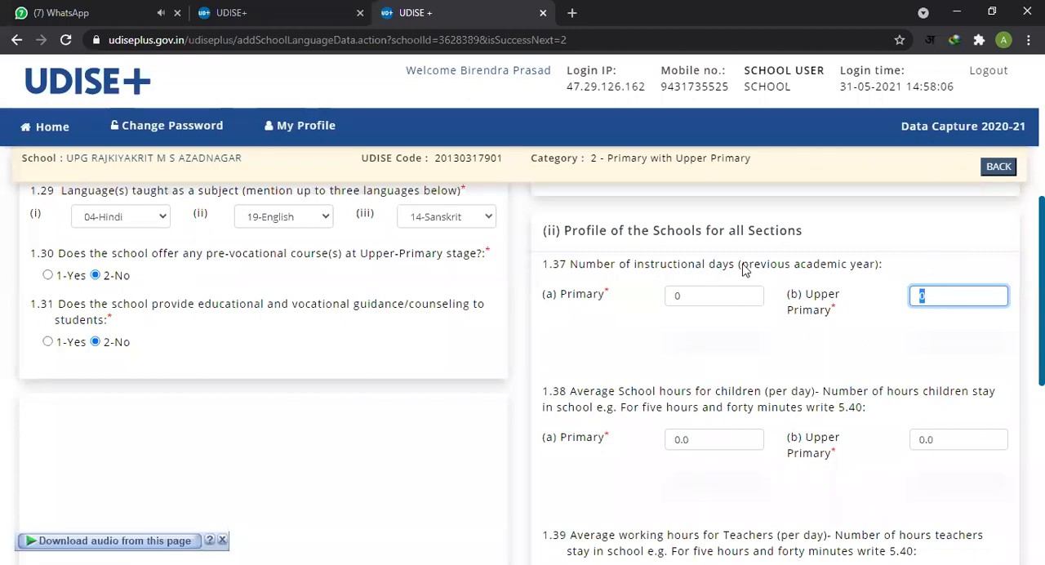
drag(742, 270, 757, 271)
drag(849, 274, 879, 272)
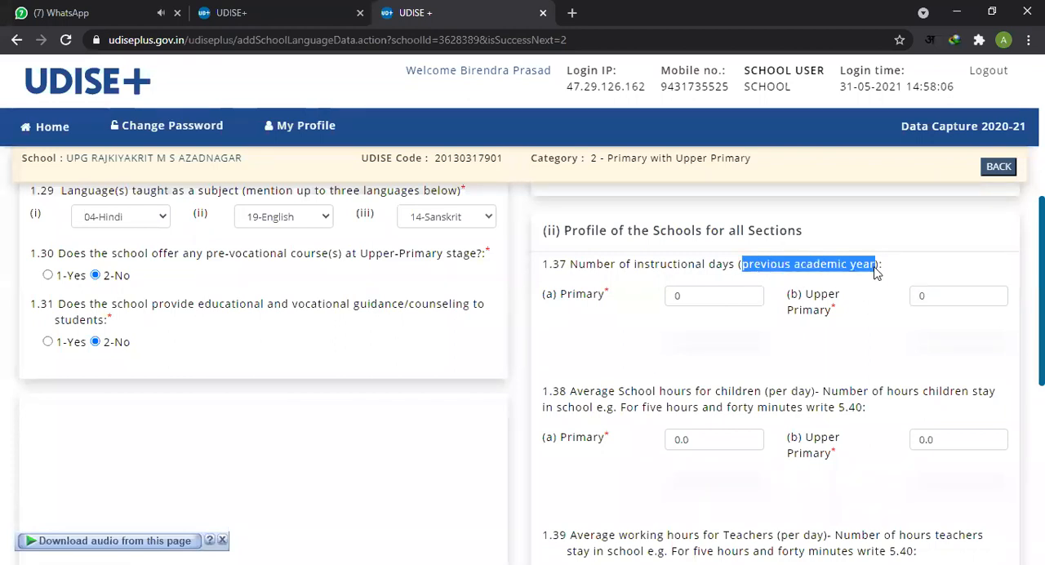
click(698, 300)
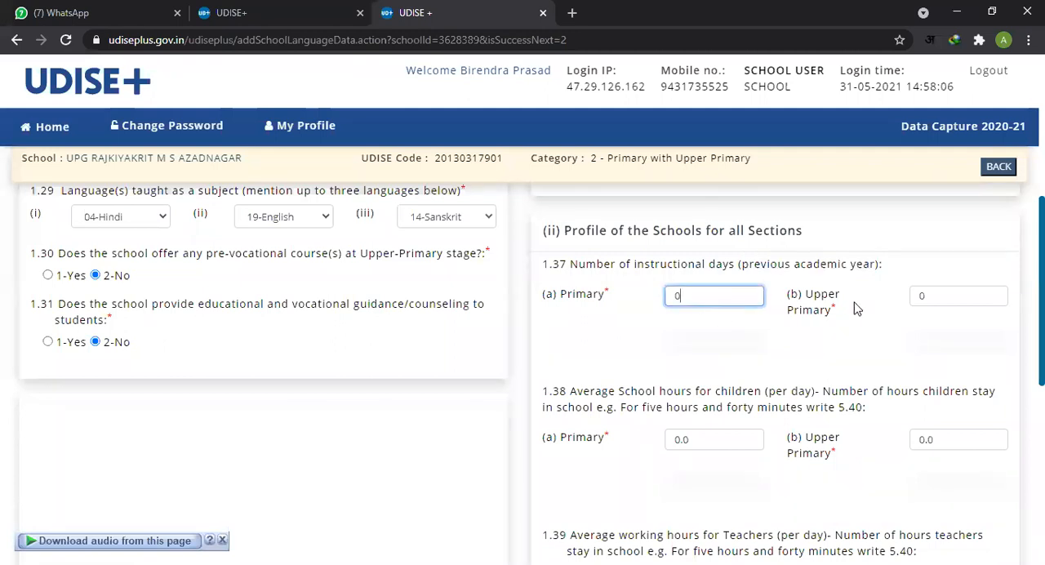
click(927, 299)
scroll(895, 365, down, 1)
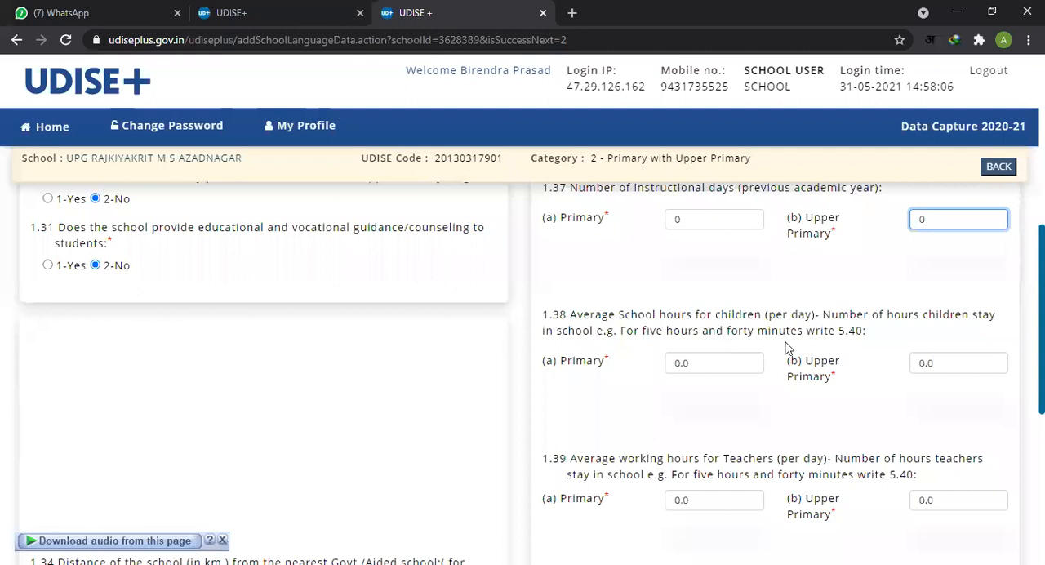
click(725, 222)
double_click(725, 222)
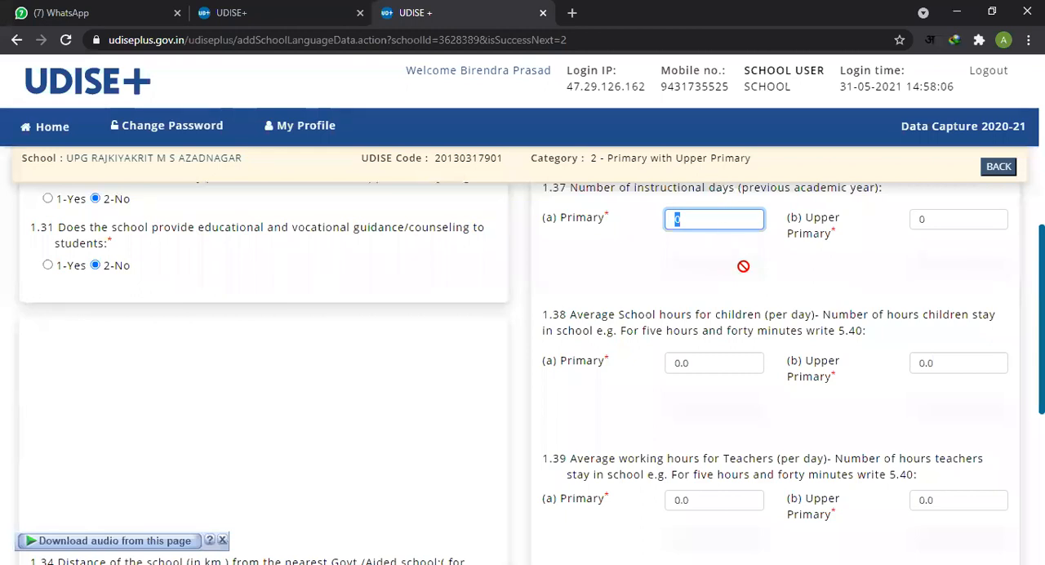
Step: Check the Primary and Upper Primary fields for children's average school hours per day in item 1.38
double_click(704, 364)
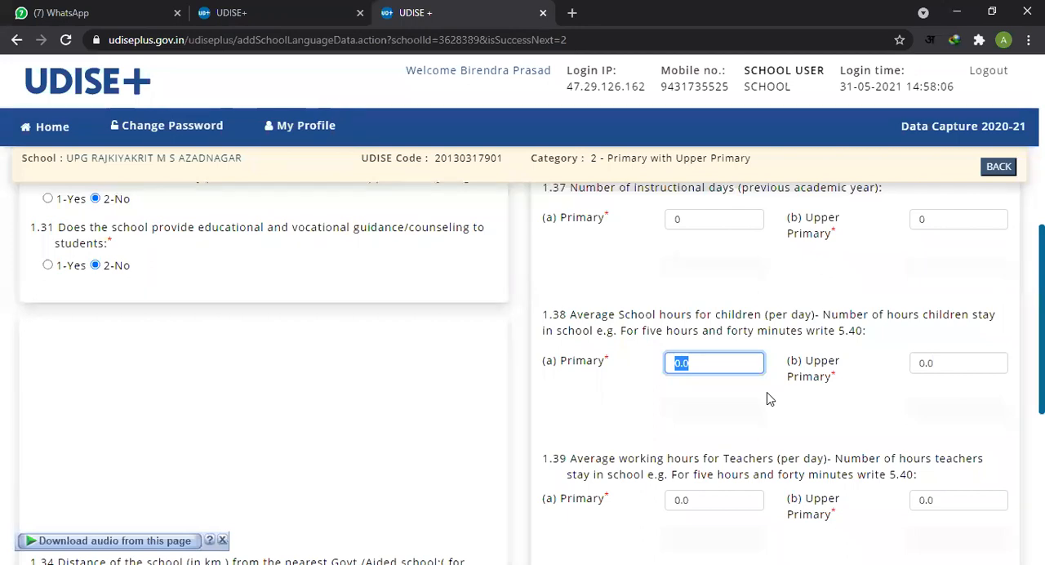
double_click(711, 362)
click(951, 368)
double_click(951, 367)
drag(951, 367, 932, 411)
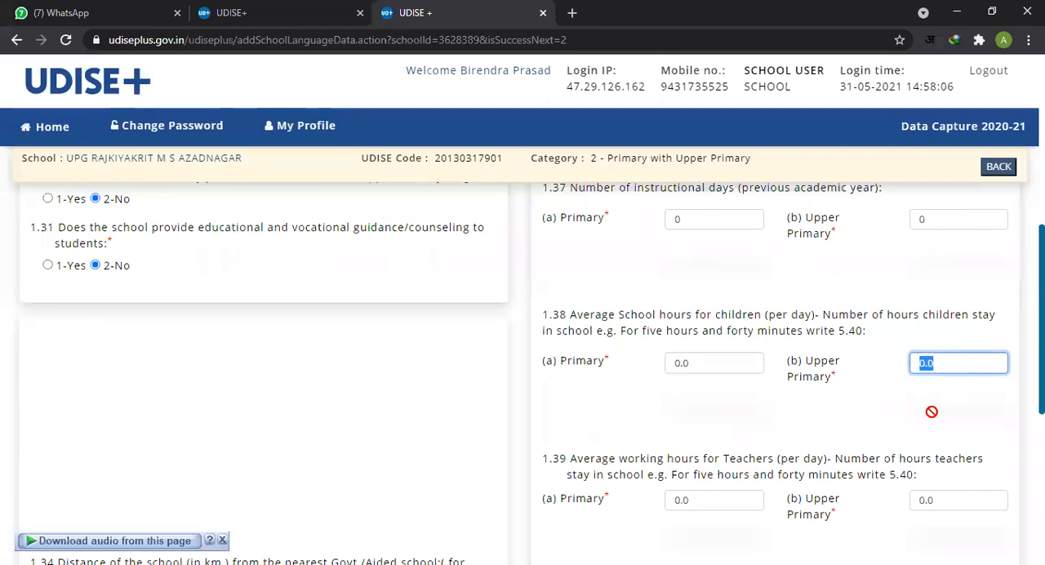
Step: Examine item 1.39 on teachers' average working hours per day and compare its fields with those of item 1.38
scroll(932, 411, down, 2)
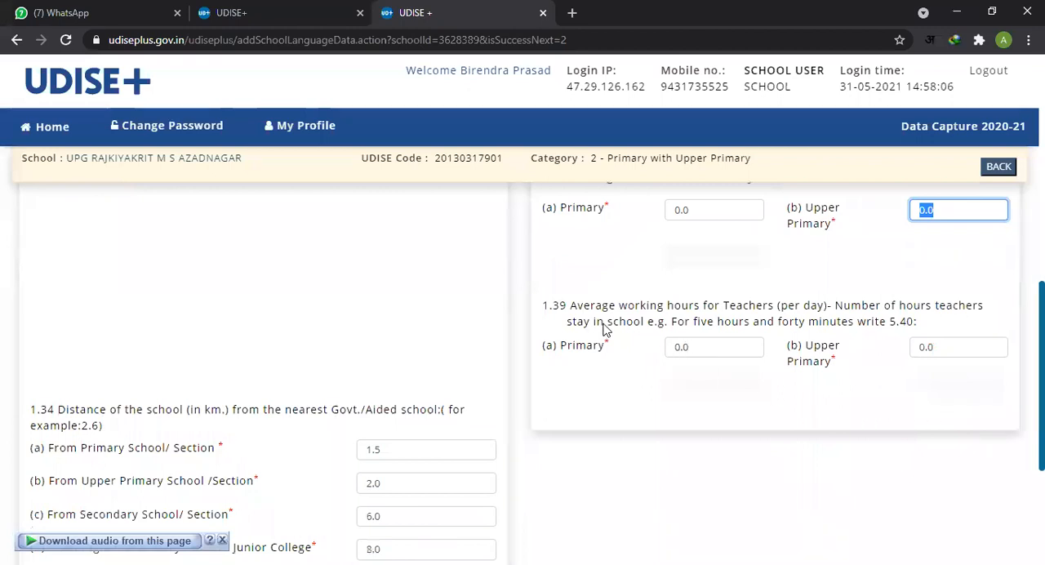
drag(619, 307, 809, 314)
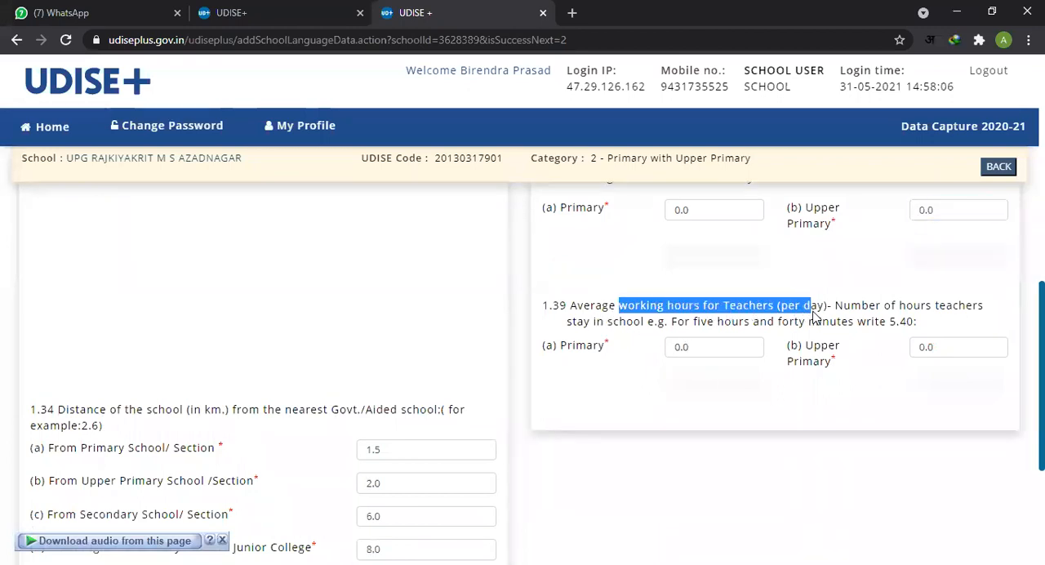
click(711, 209)
click(954, 209)
click(720, 350)
click(952, 347)
click(873, 377)
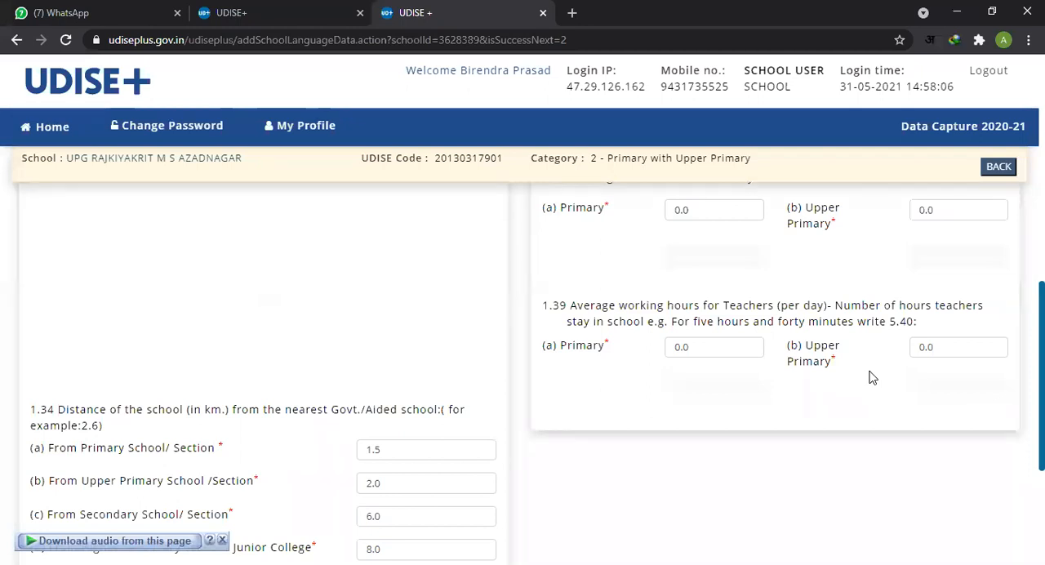
click(720, 345)
click(929, 347)
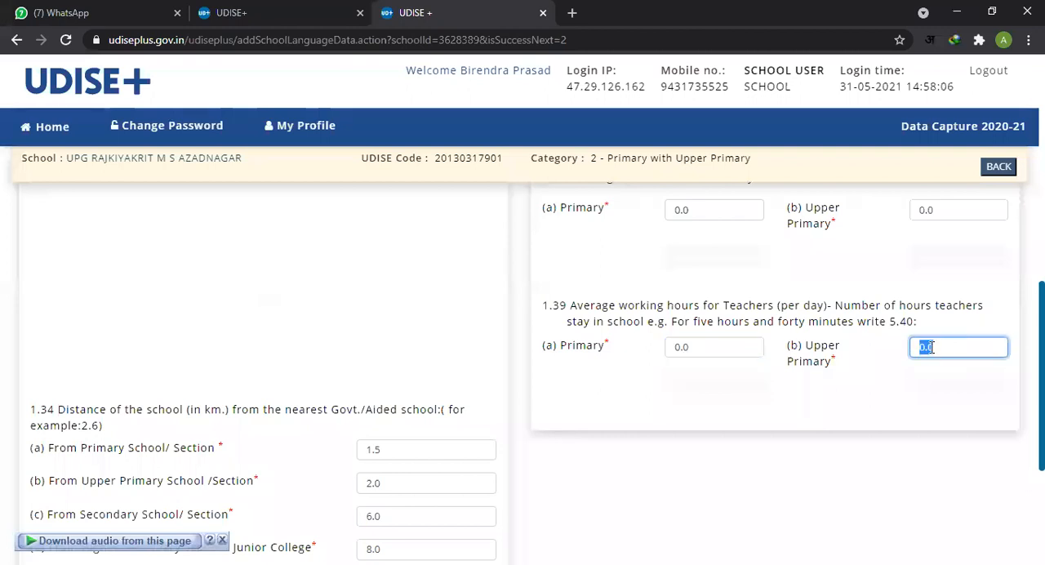
click(828, 426)
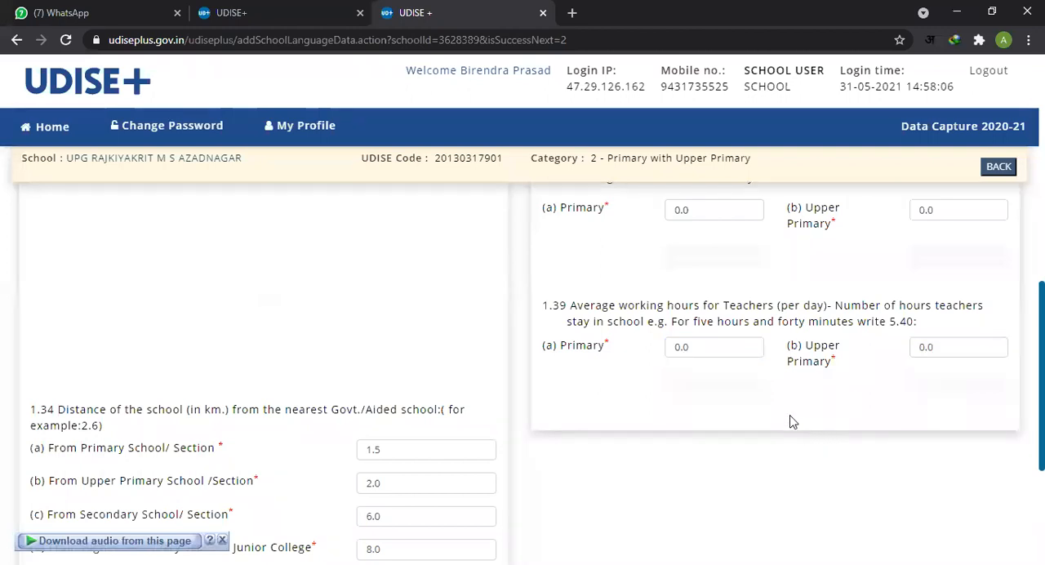
Step: Save the Language form and continue to the page starting with item 1.40
scroll(738, 386, up, 2)
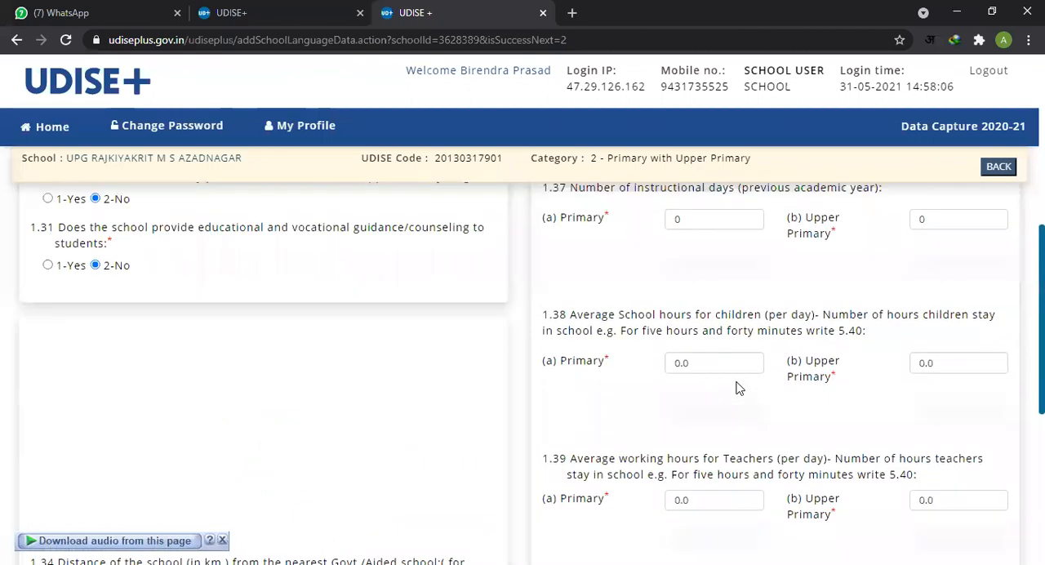
scroll(735, 385, down, 5)
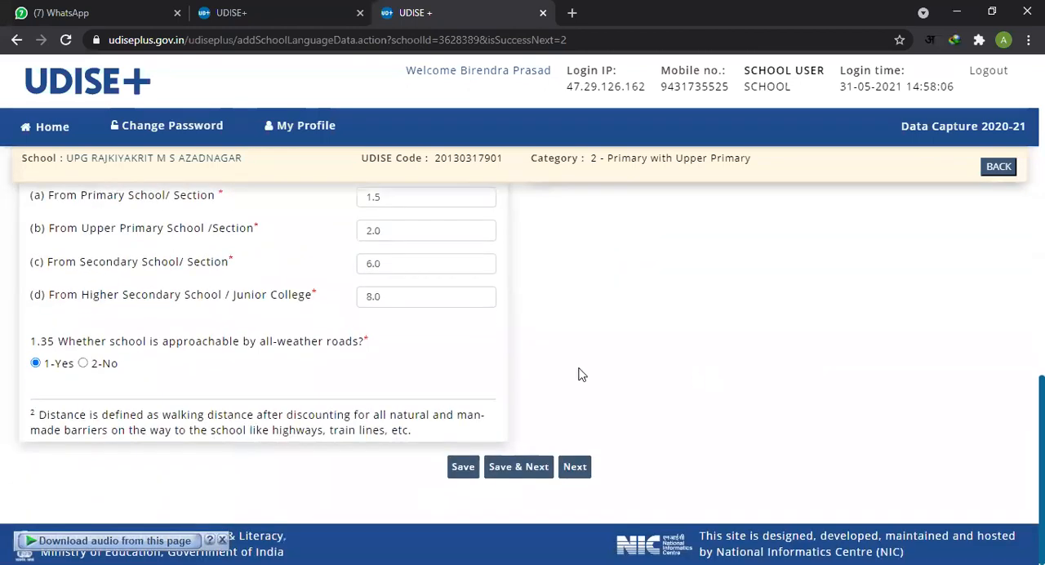
click(529, 466)
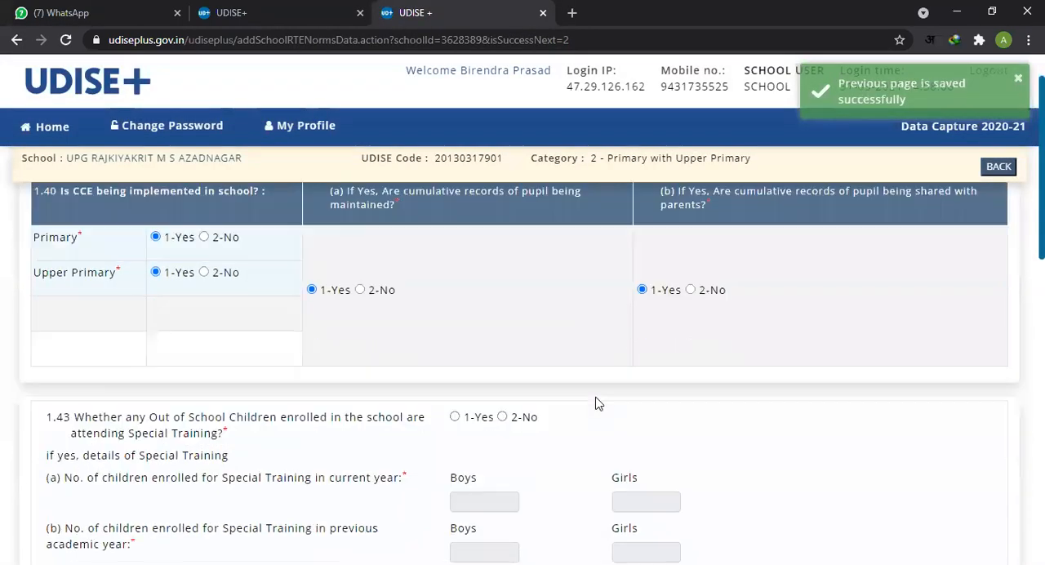
Step: Review the Primary and Upper Primary answers on CCE implementation and the cumulative pupil record questions in item 1.40
scroll(596, 404, down, 1)
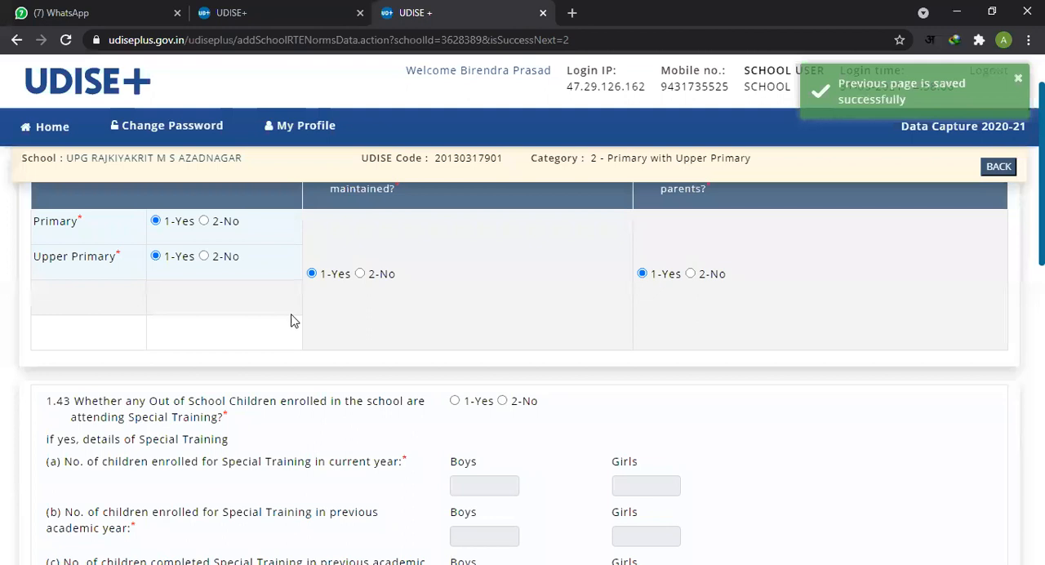
scroll(324, 249, up, 1)
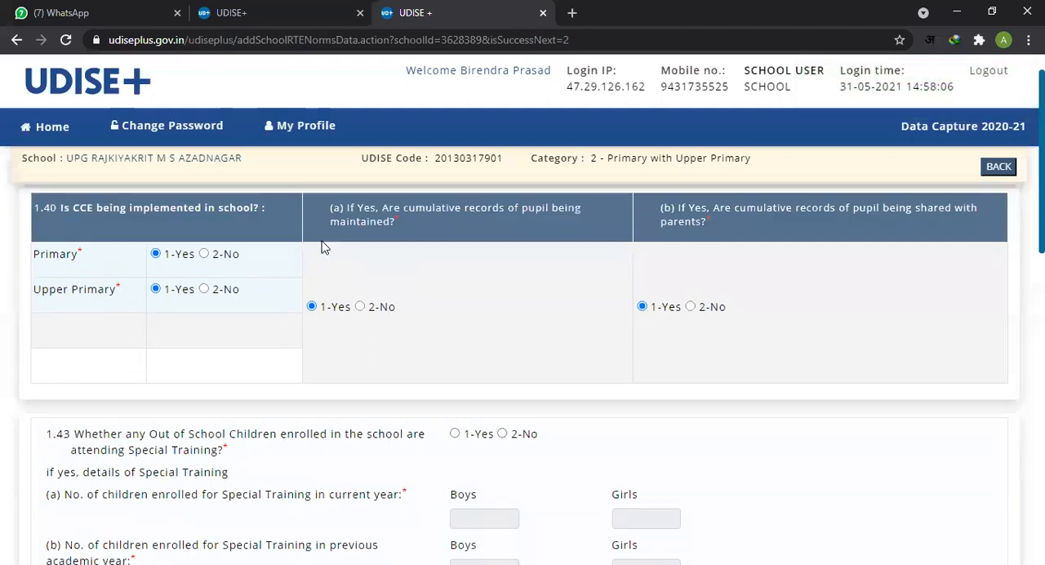
scroll(324, 248, up, 1)
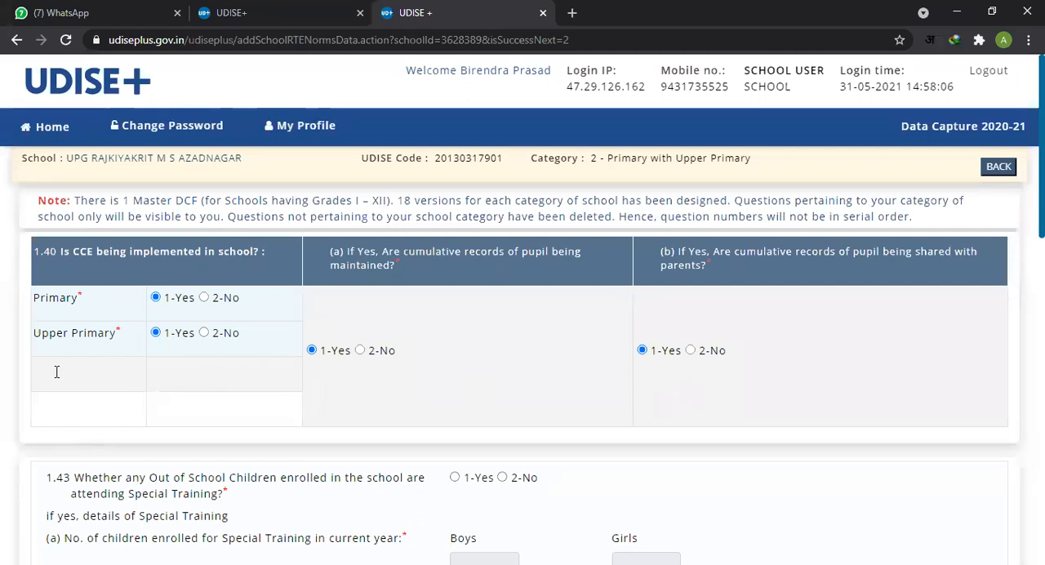
drag(31, 335, 121, 343)
drag(38, 299, 90, 309)
click(112, 363)
scroll(713, 387, down, 1)
scroll(659, 336, down, 2)
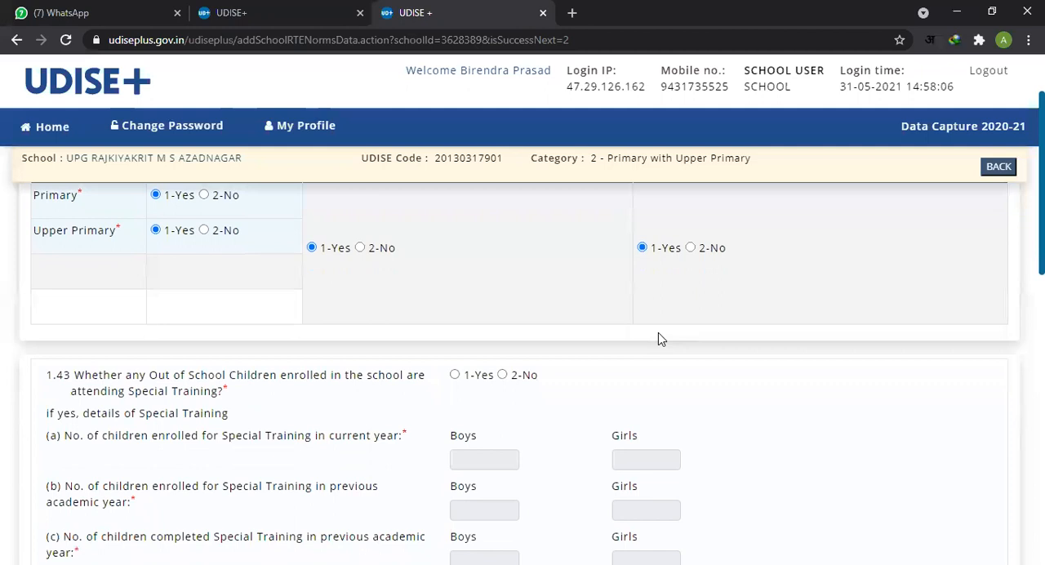
scroll(659, 330, up, 2)
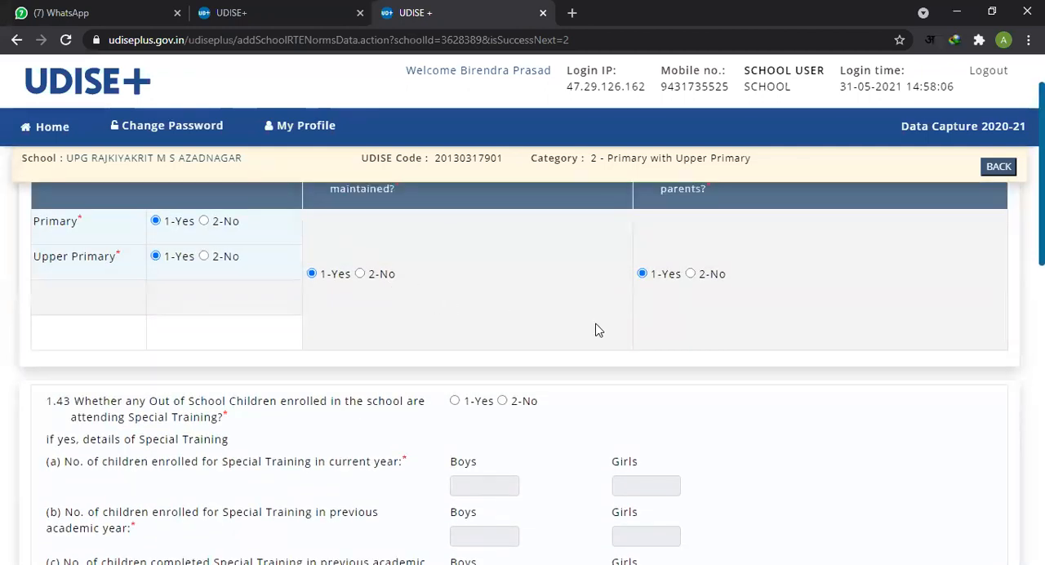
Step: Read item 1.43 on Out of School Children attending Special Training and answer it with 2-No
scroll(595, 329, down, 1)
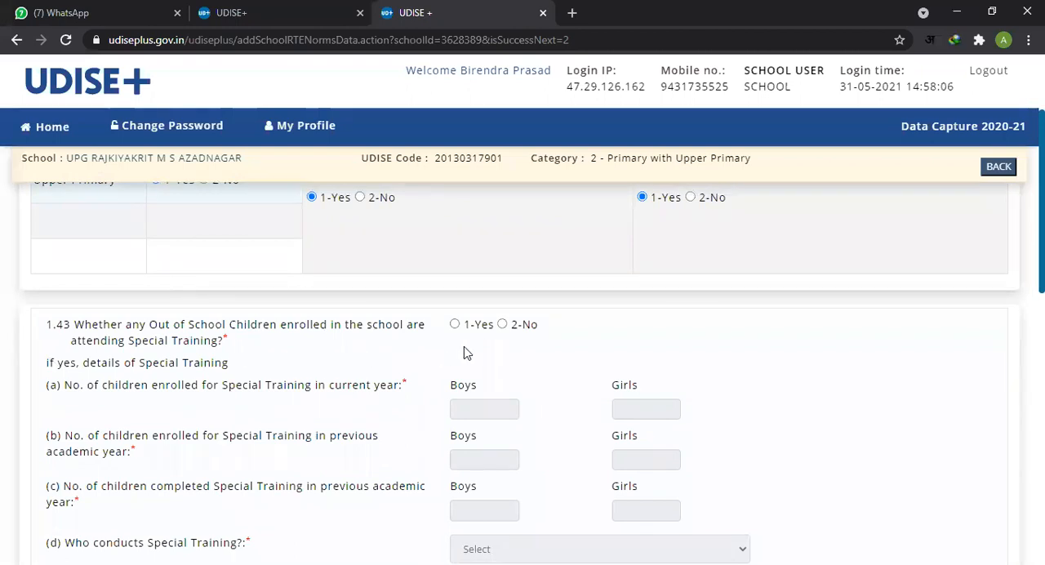
scroll(204, 331, down, 2)
scroll(204, 326, up, 1)
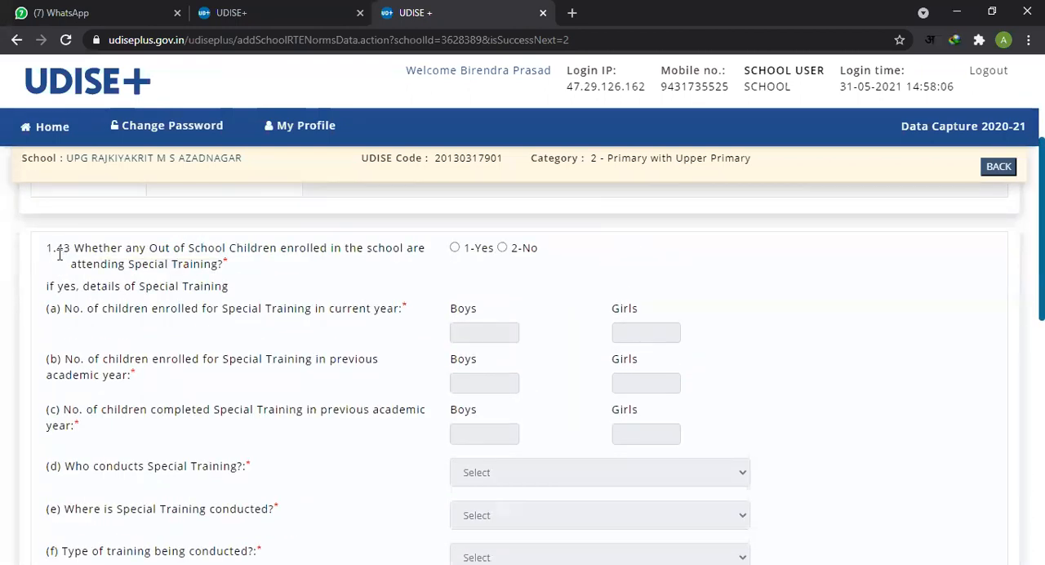
double_click(48, 249)
click(619, 249)
drag(166, 249, 231, 262)
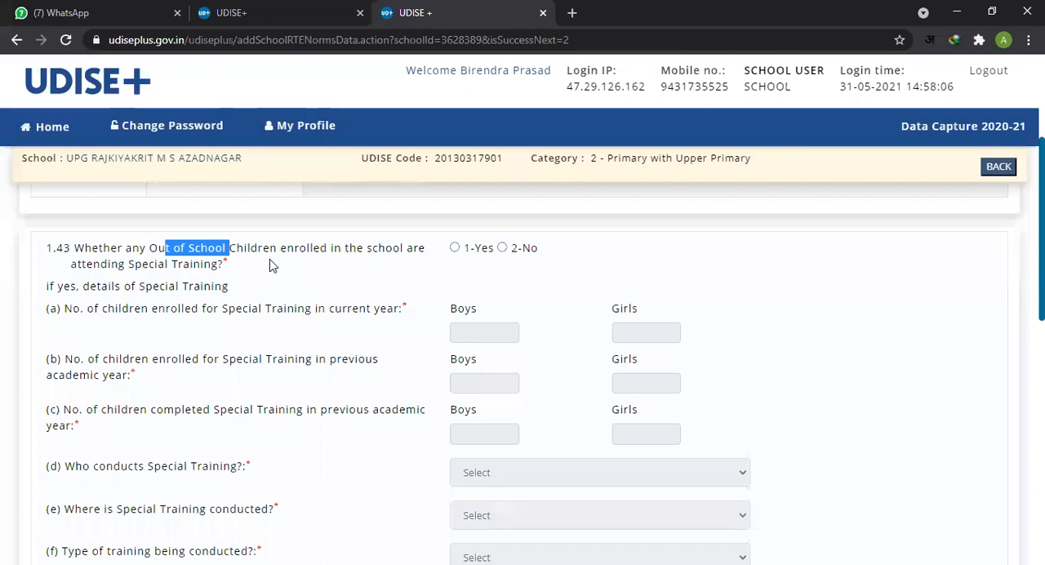
click(79, 255)
drag(76, 249, 236, 267)
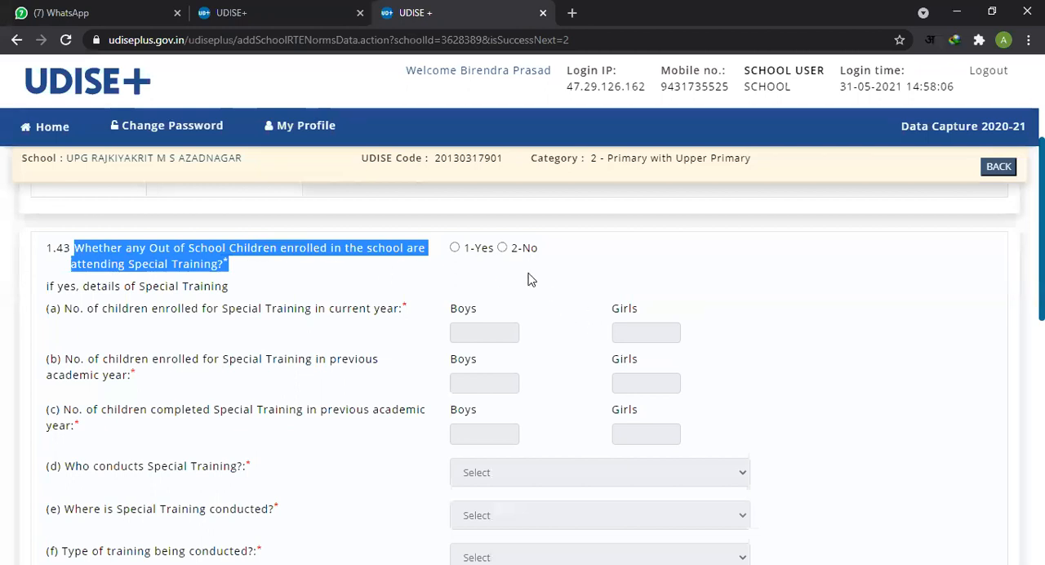
click(501, 248)
Step: Examine the Special Training detail fields (a) to (f) under item 1.43, including who conducts the training and where
scroll(616, 282, down, 1)
scroll(520, 299, up, 2)
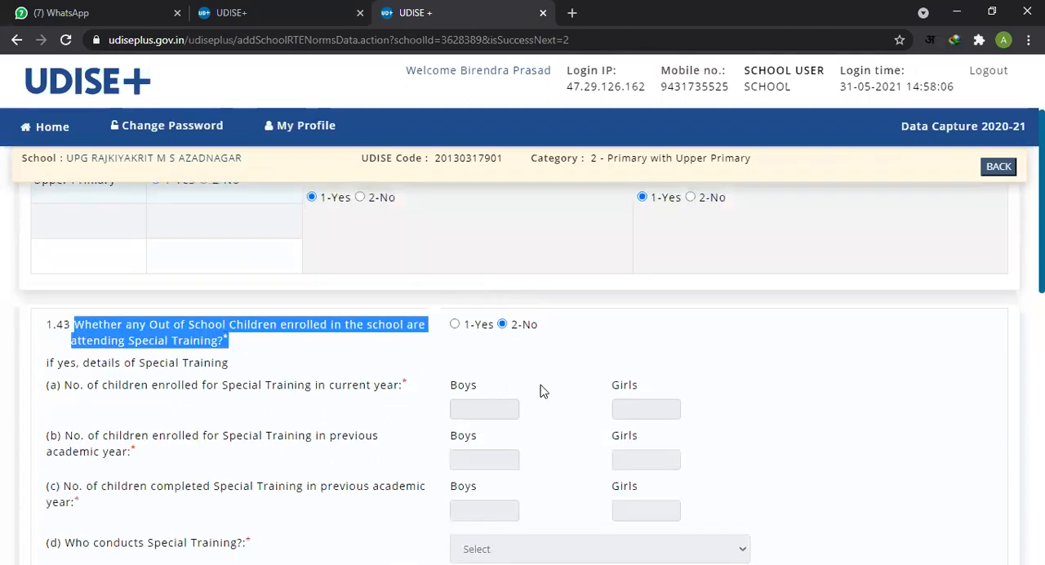
scroll(531, 379, down, 2)
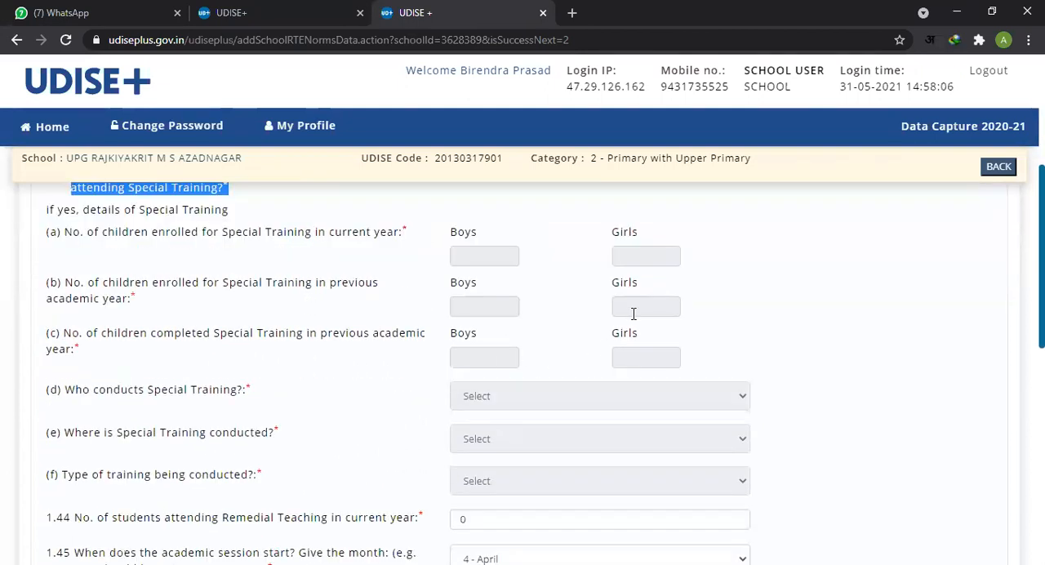
scroll(684, 358, down, 2)
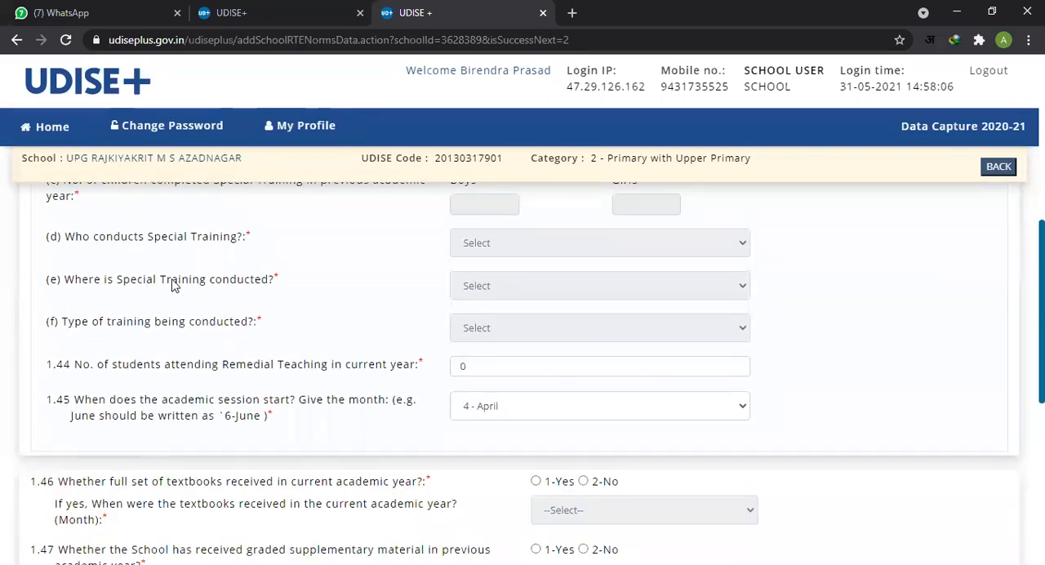
drag(75, 237, 198, 238)
drag(114, 279, 154, 280)
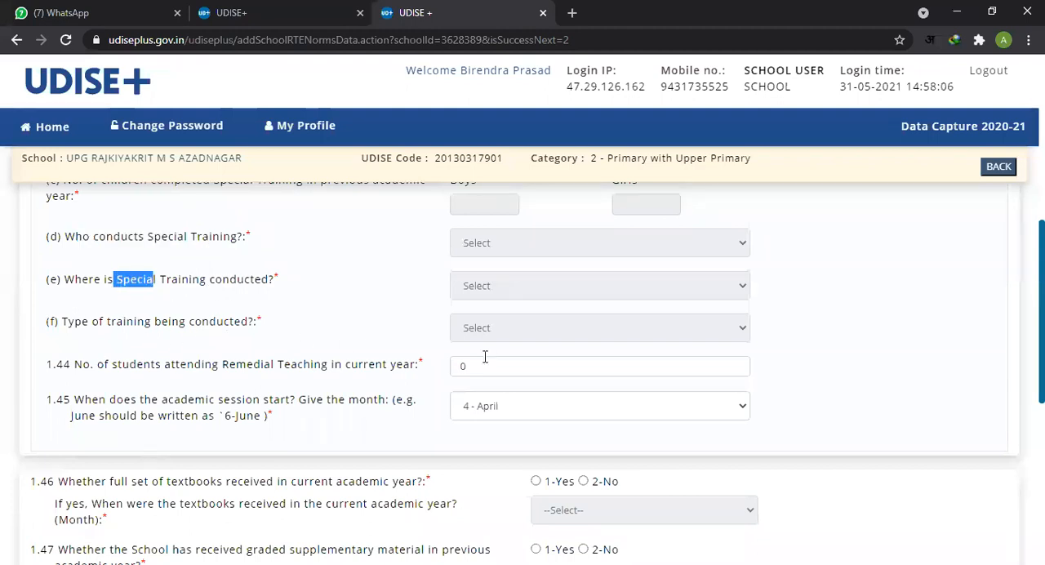
scroll(780, 365, up, 2)
scroll(779, 365, down, 2)
Step: Check item 1.44 on the number of students attending Remedial Teaching in the current year
click(47, 365)
drag(50, 364, 66, 365)
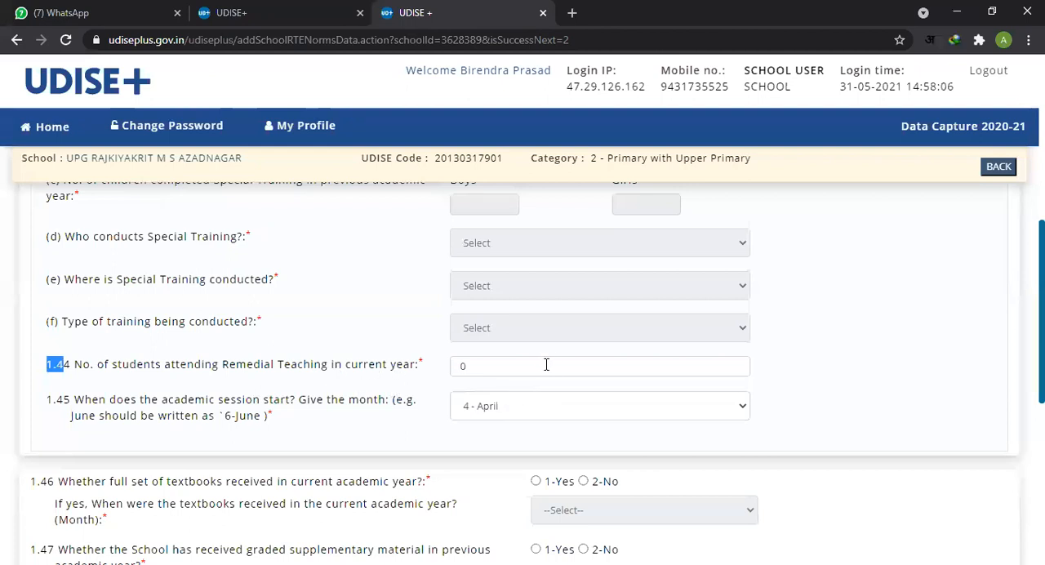
click(237, 368)
drag(122, 367, 330, 372)
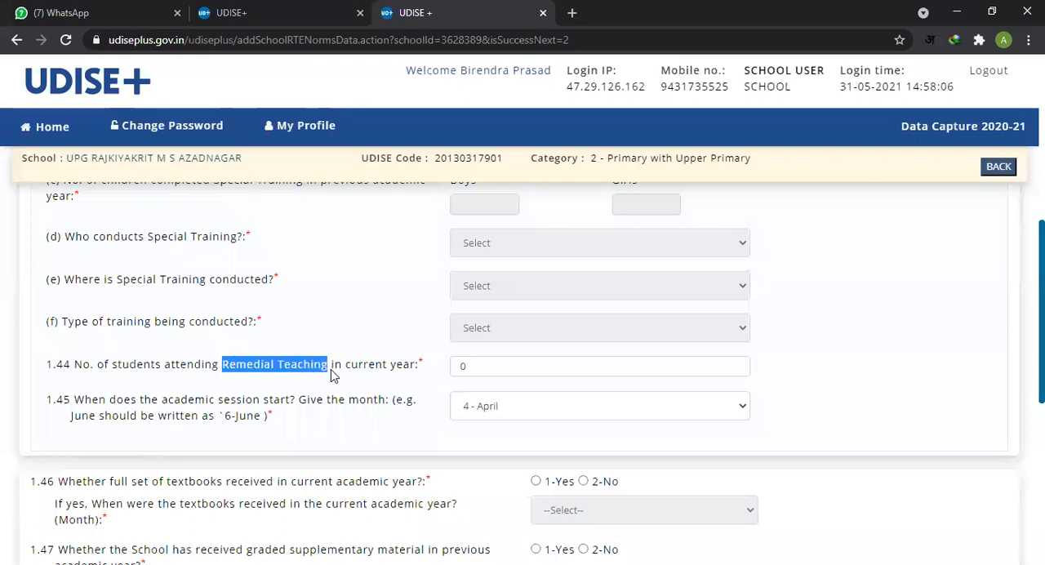
click(488, 370)
click(853, 371)
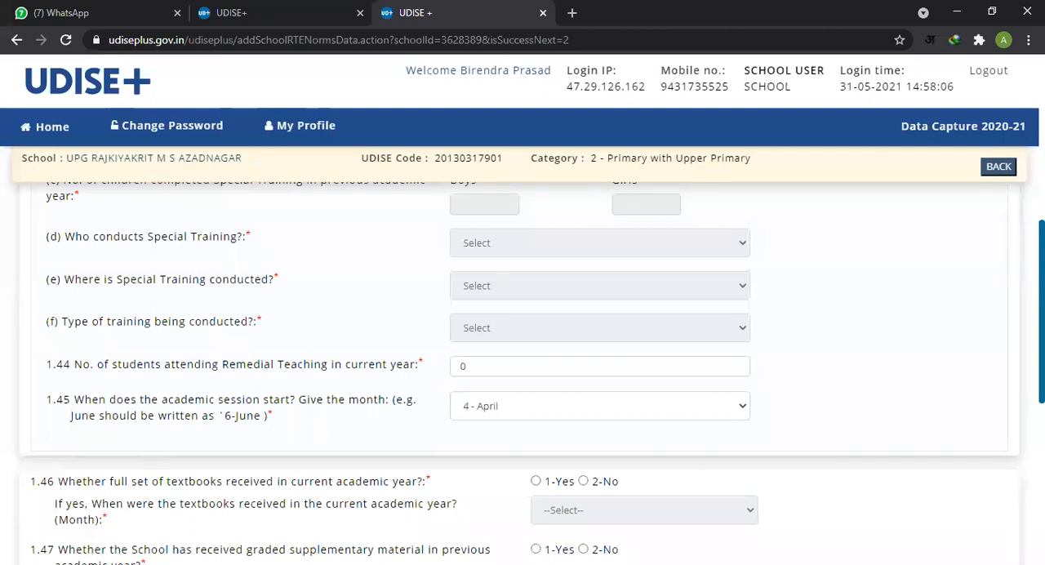
Step: Inspect the month choices for the start of the academic session in item 1.45
scroll(530, 337, down, 1)
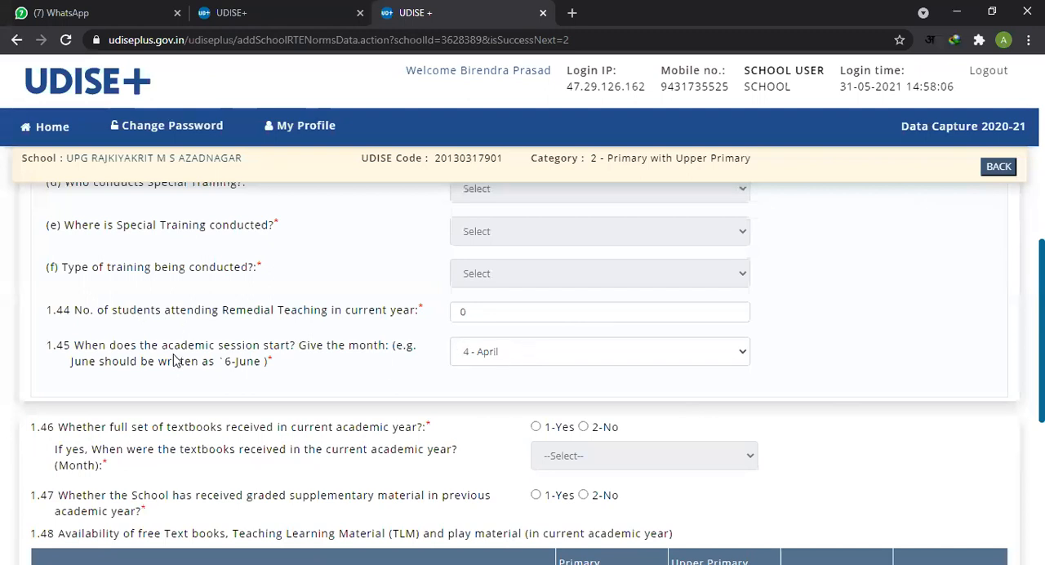
drag(47, 347, 68, 349)
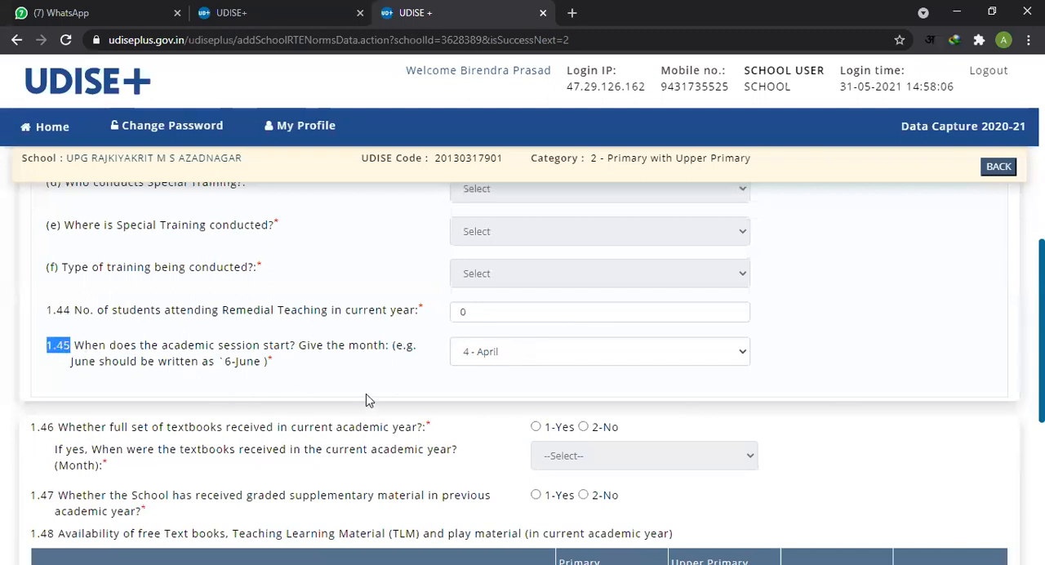
click(572, 359)
click(573, 359)
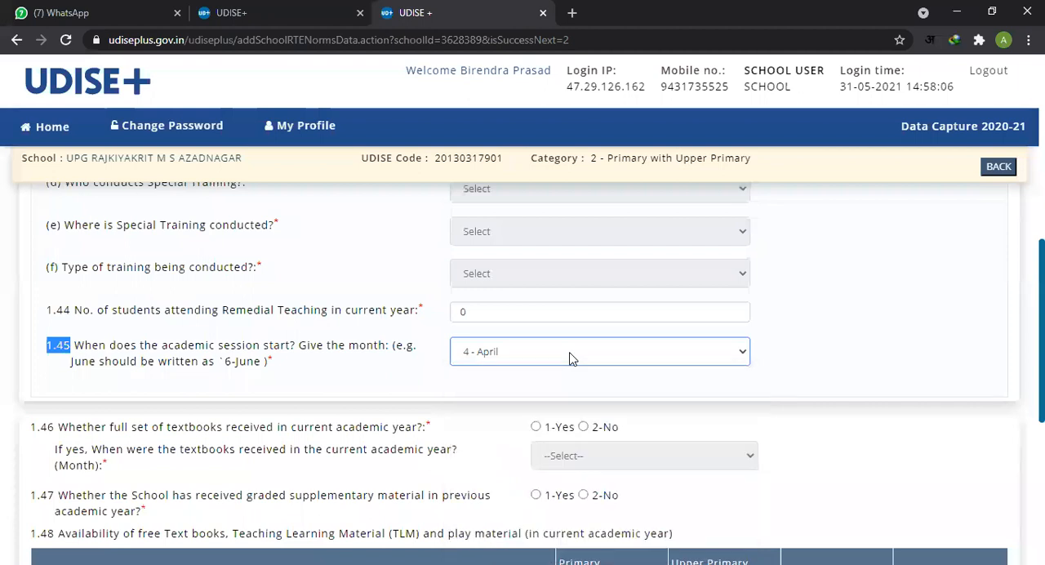
click(572, 359)
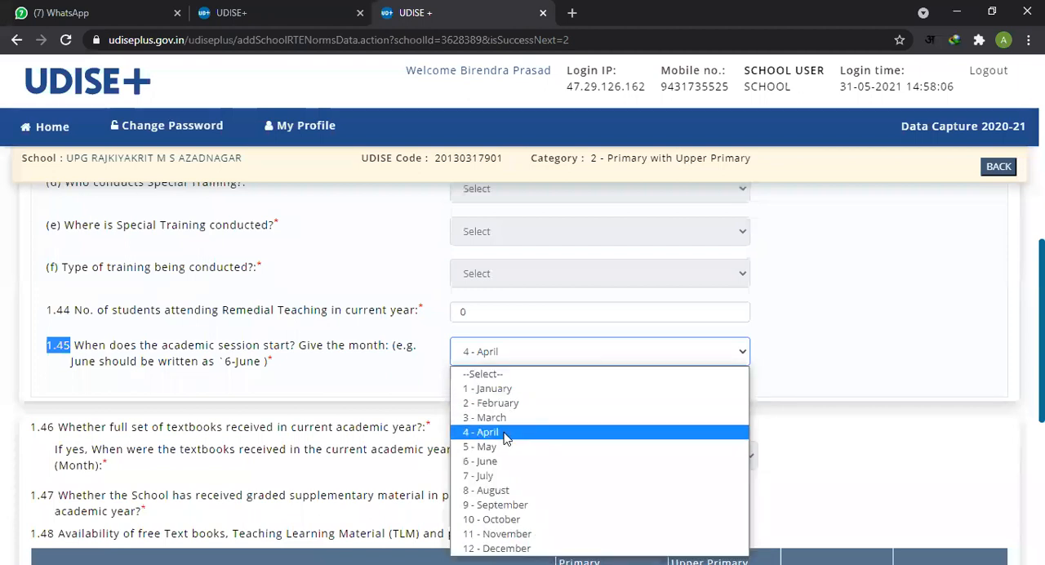
click(541, 359)
click(808, 377)
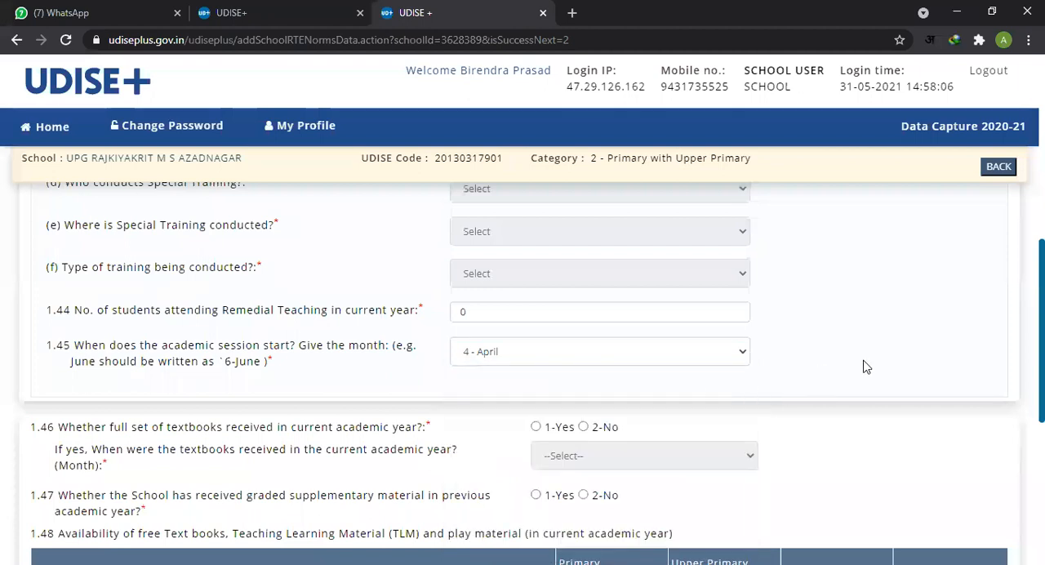
click(701, 352)
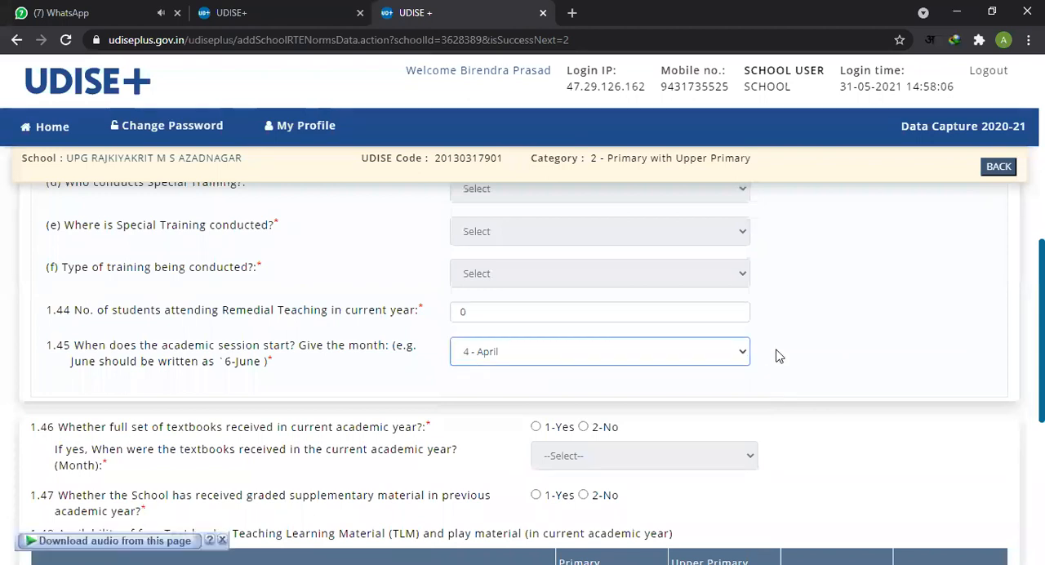
click(723, 359)
click(543, 359)
Step: Answer item 1.46 on receiving the full set of textbooks with 1-Yes and set the month to 5 - May
scroll(766, 367, down, 1)
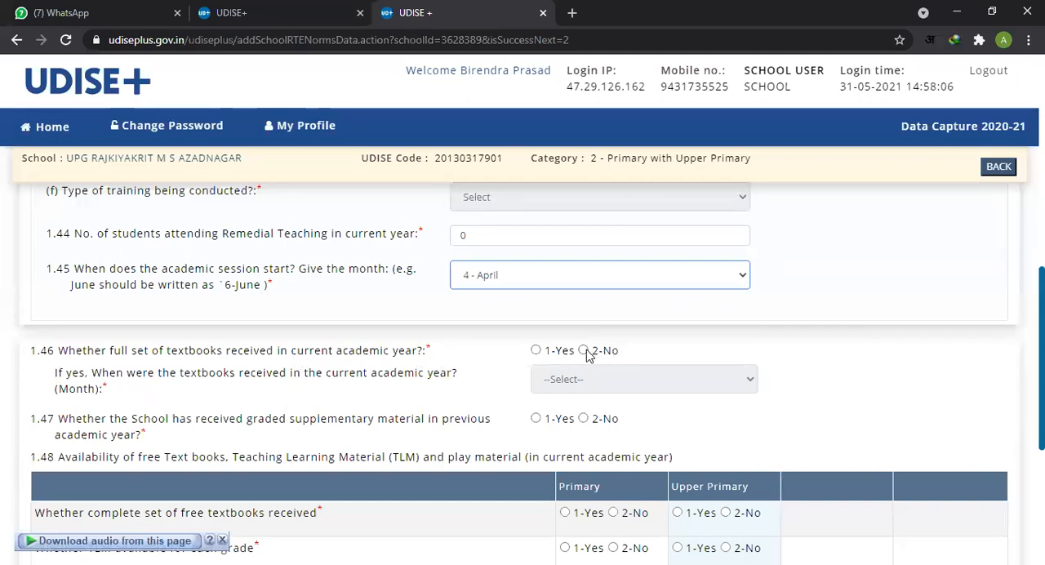
click(536, 350)
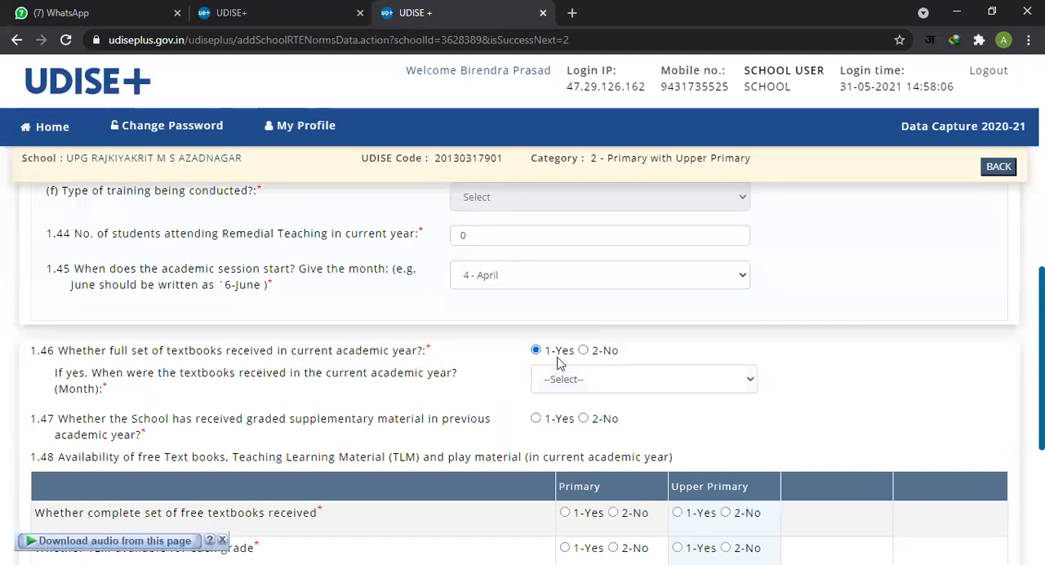
click(684, 388)
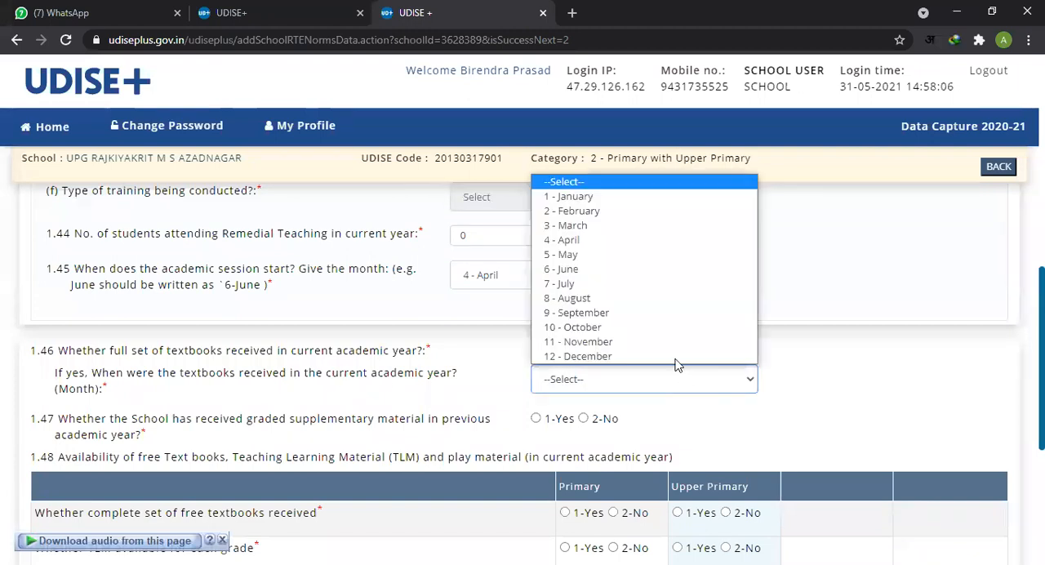
click(641, 255)
scroll(812, 360, down, 1)
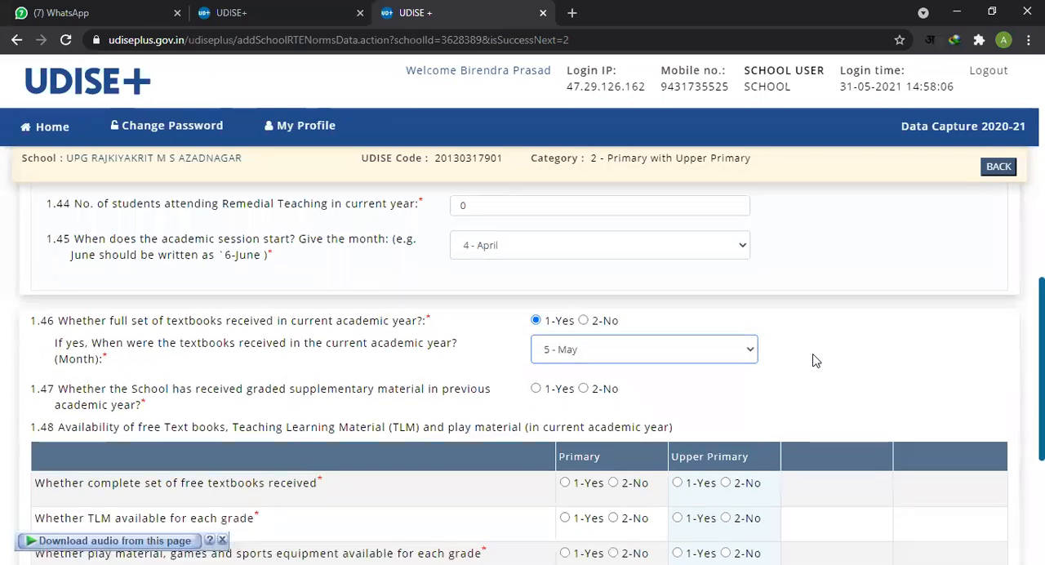
scroll(812, 360, down, 1)
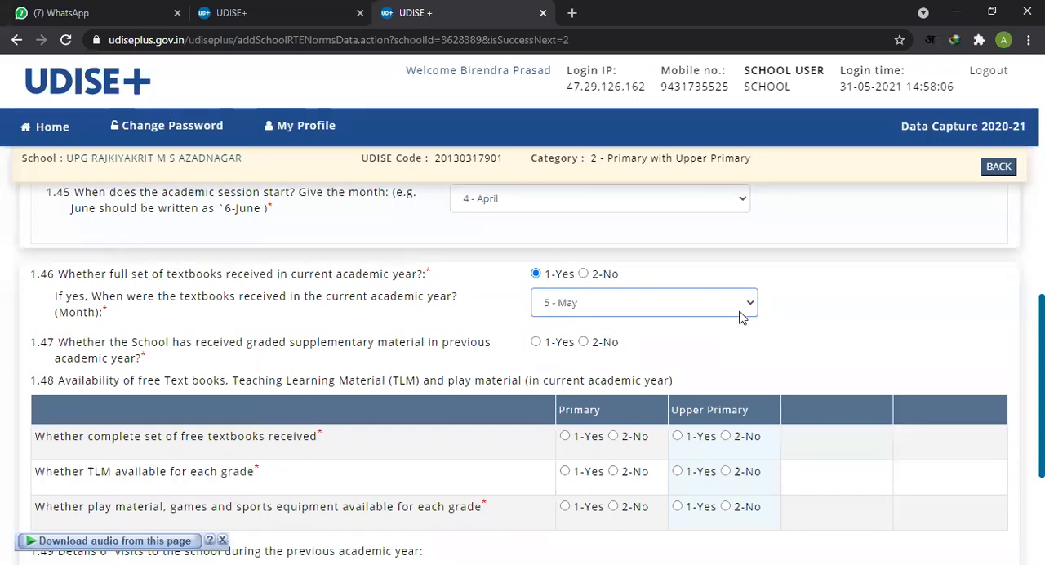
Step: Switch item 1.46 to 2-No and back to 1-Yes, and set the month the textbooks were received to 6 - June
click(585, 275)
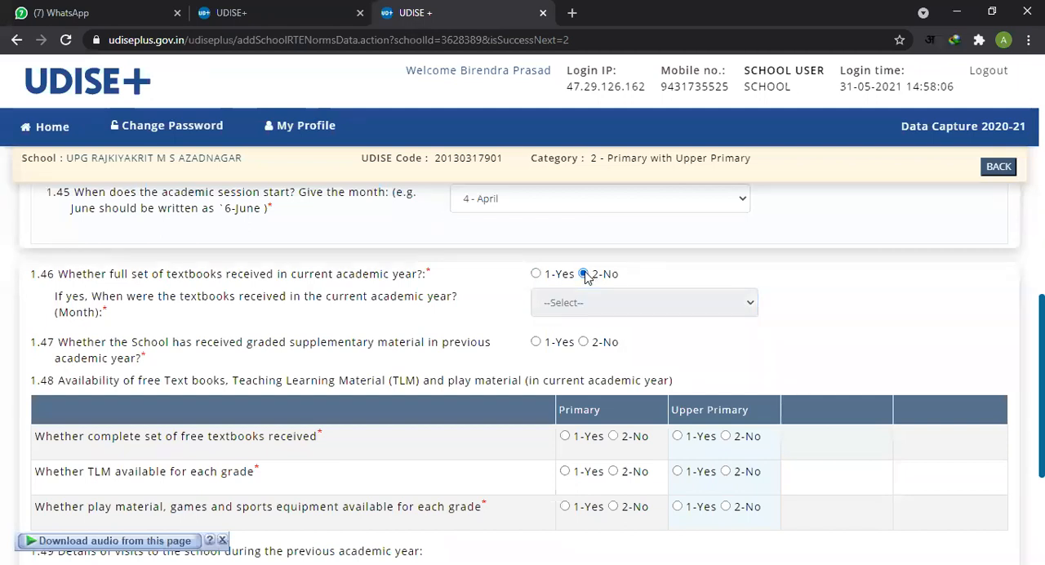
click(536, 274)
click(651, 309)
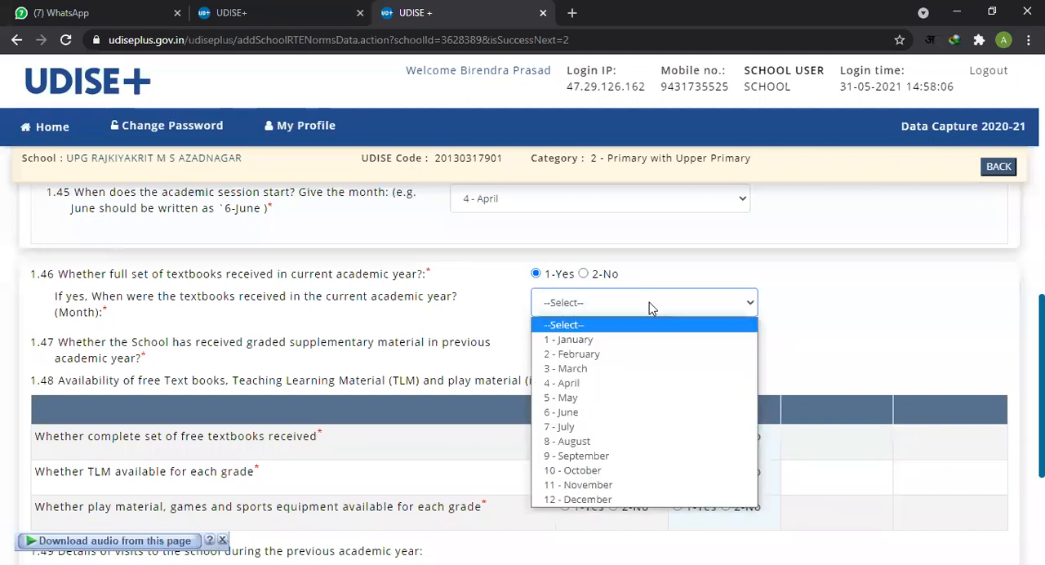
click(598, 414)
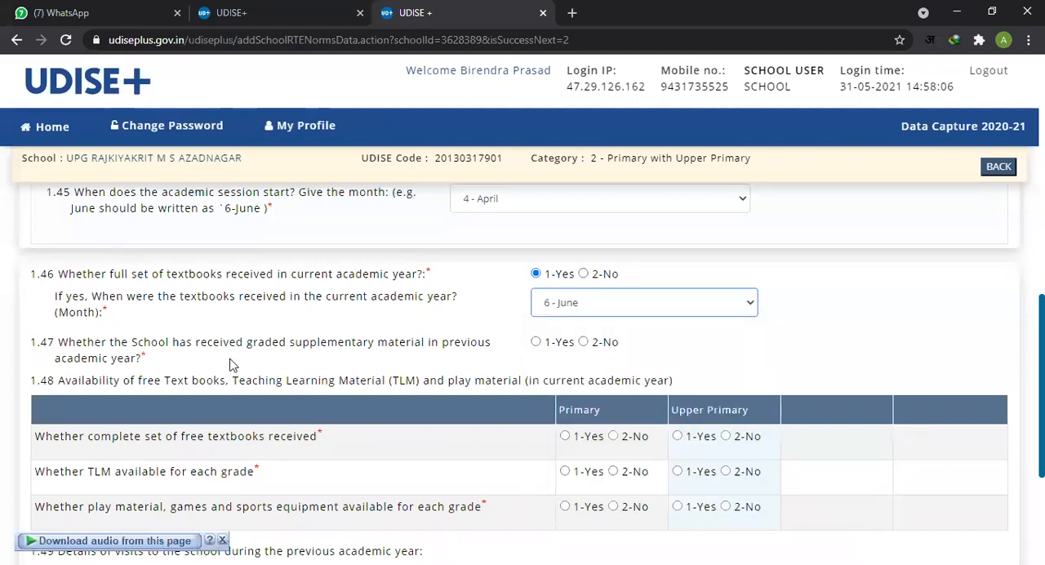
Step: Answer item 1.47 on graded supplementary material received in the previous academic year with 1-Yes
scroll(245, 359, down, 1)
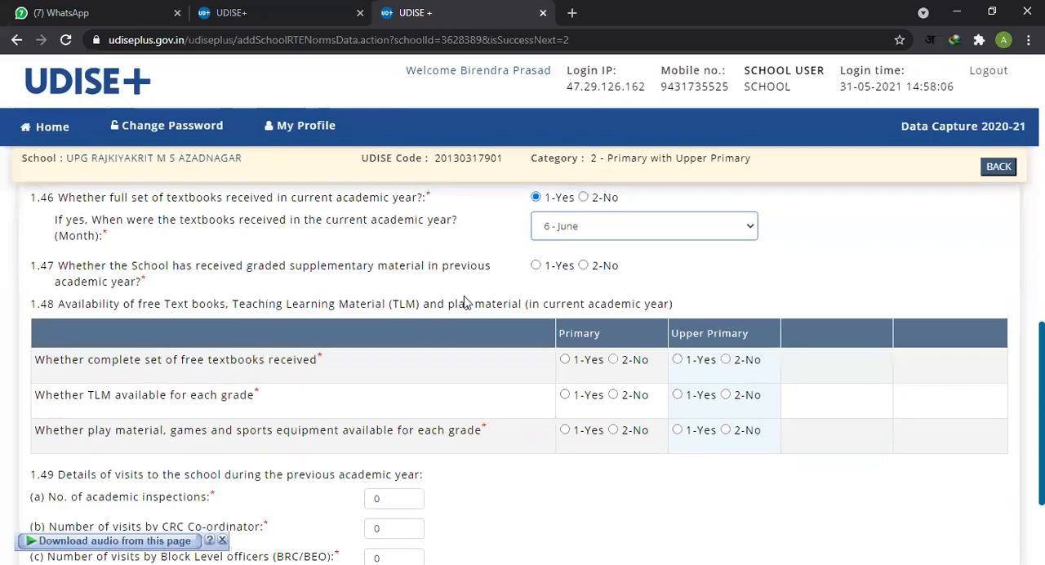
click(353, 269)
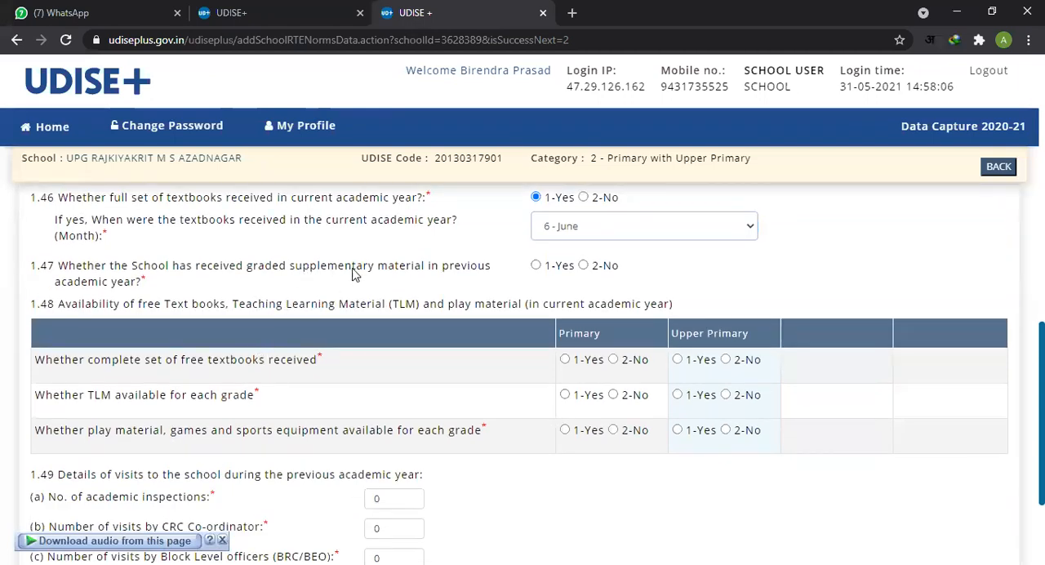
drag(309, 266, 431, 283)
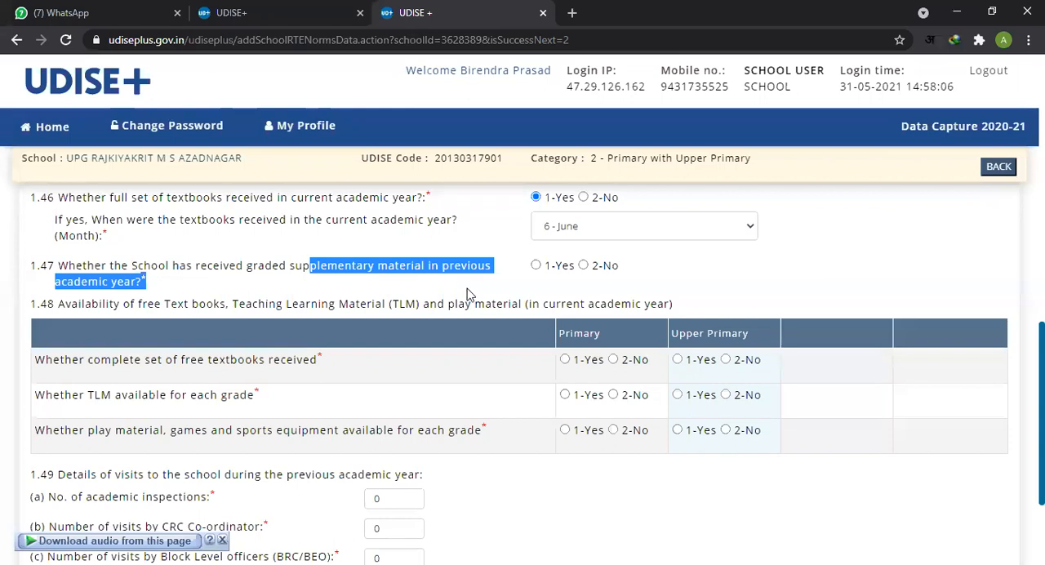
click(350, 296)
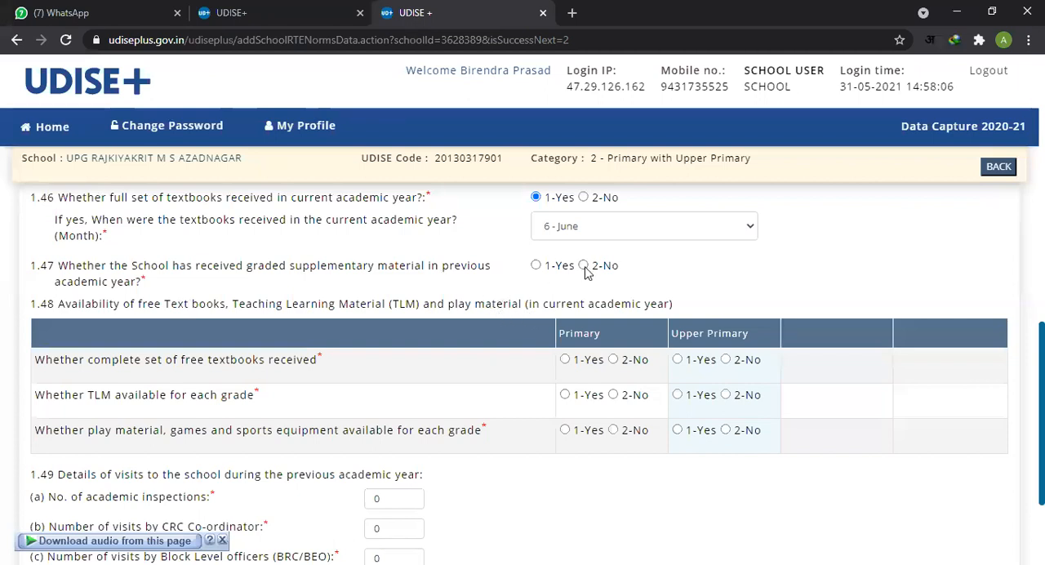
click(536, 266)
Step: Read item 1.48 and mark the complete set of free textbooks as received with 1-Yes for Upper Primary
drag(106, 305, 171, 305)
click(266, 315)
scroll(199, 396, down, 1)
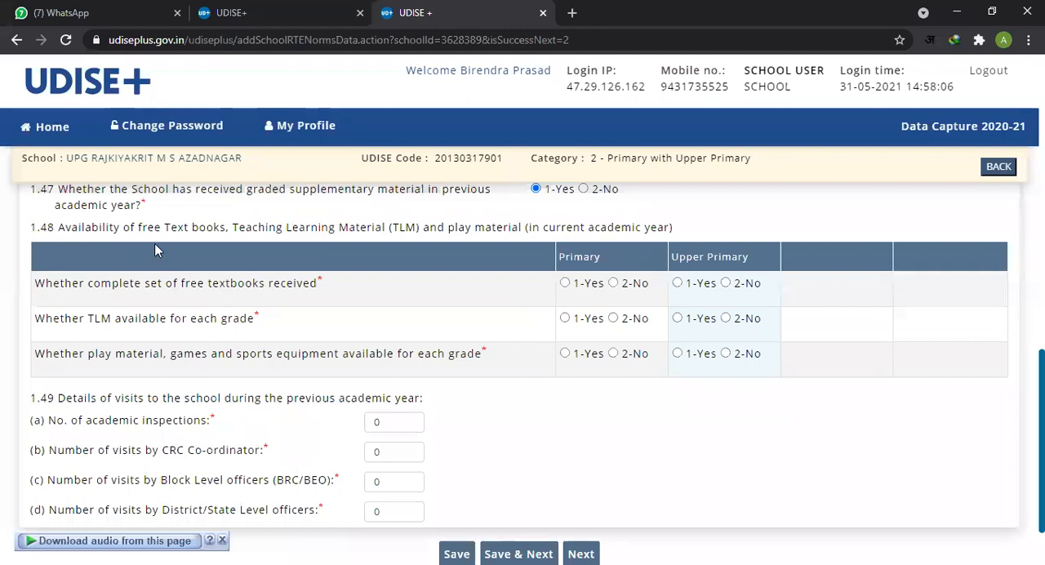
drag(35, 284, 315, 285)
click(226, 296)
drag(190, 284, 260, 285)
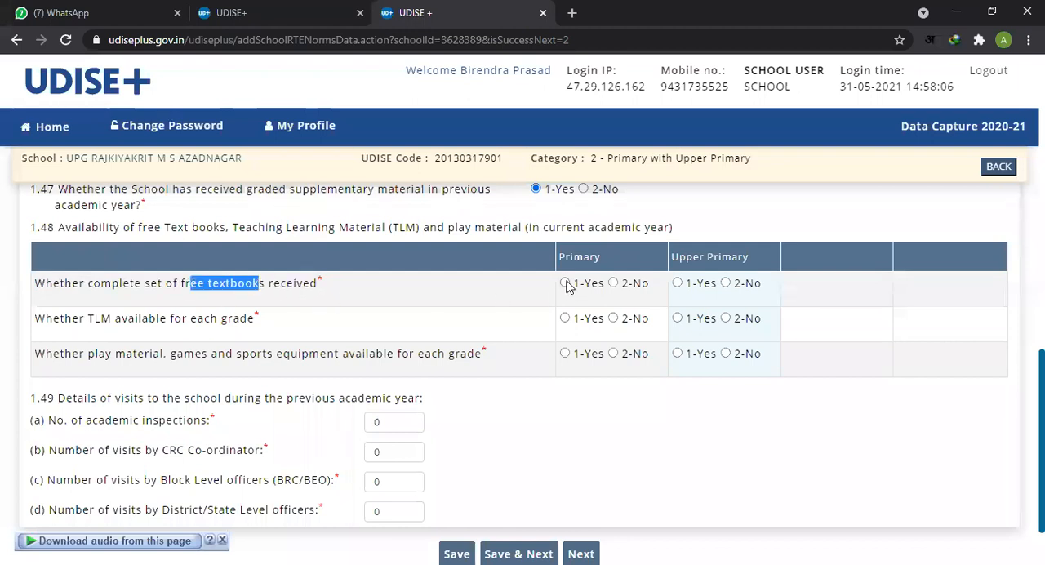
click(677, 283)
scroll(522, 373, up, 10)
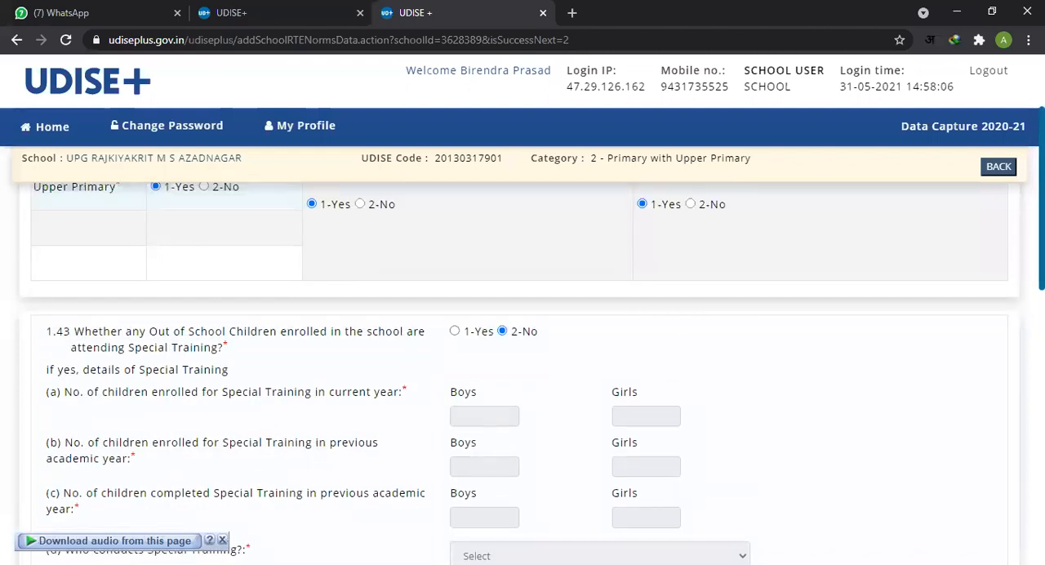
scroll(522, 373, up, 3)
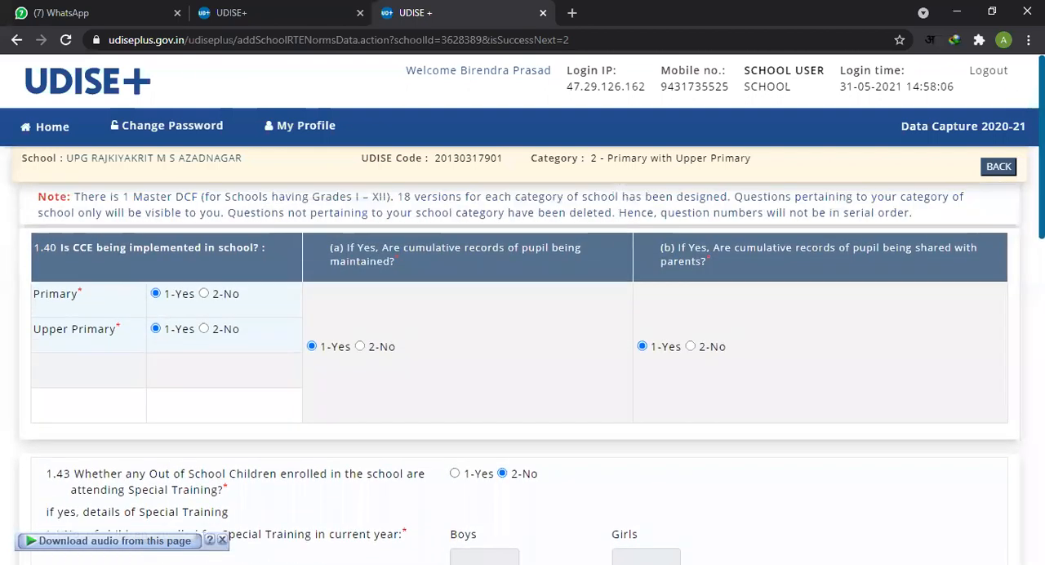
scroll(523, 373, down, 4)
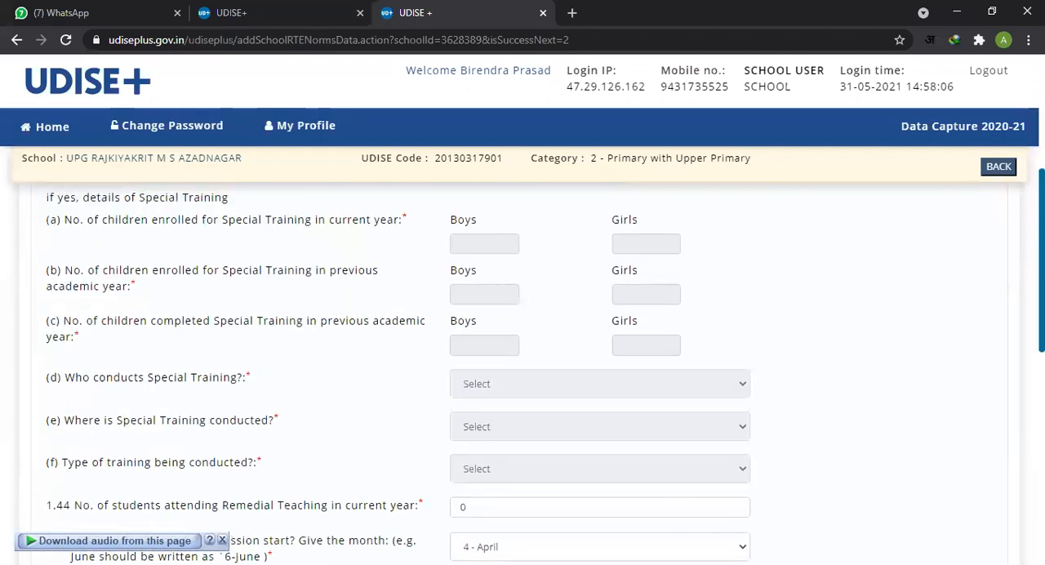
Step: In item 1.48, answer whether TLM is available for each grade with 1-Yes for both Primary and Upper Primary
scroll(523, 373, up, 4)
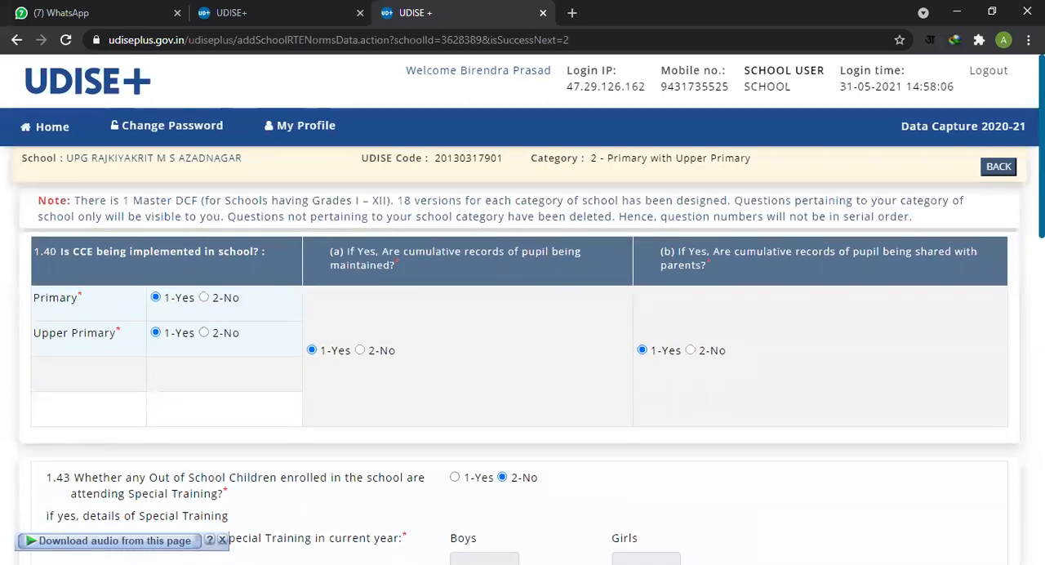
scroll(523, 326, down, 10)
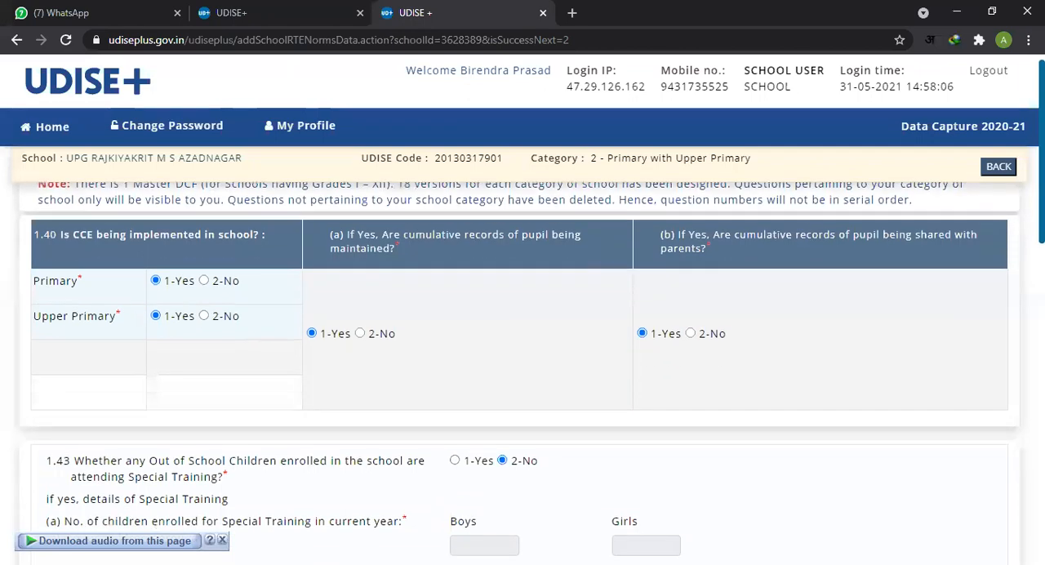
scroll(522, 326, down, 1)
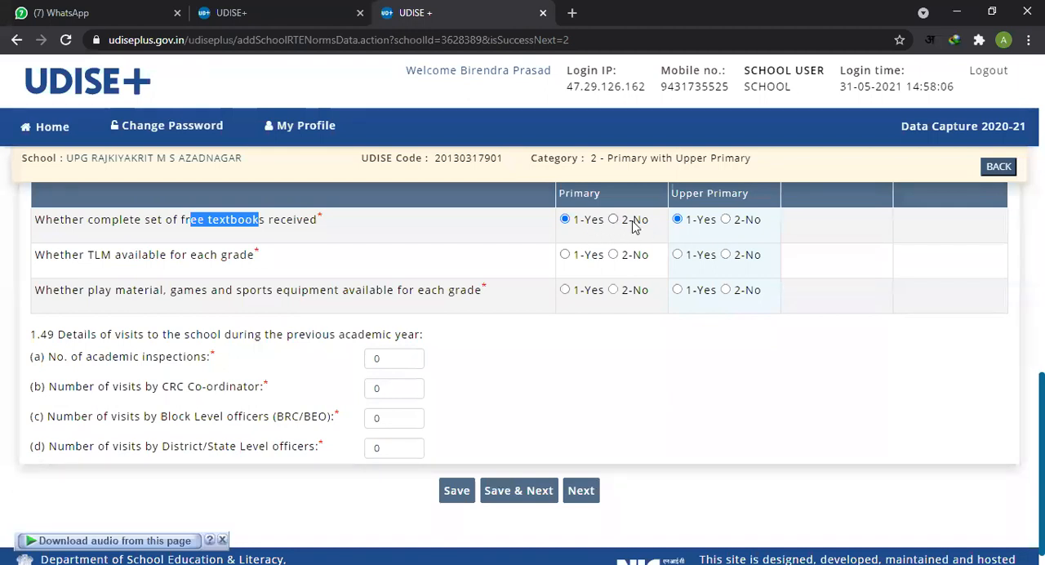
drag(47, 255, 214, 258)
click(214, 258)
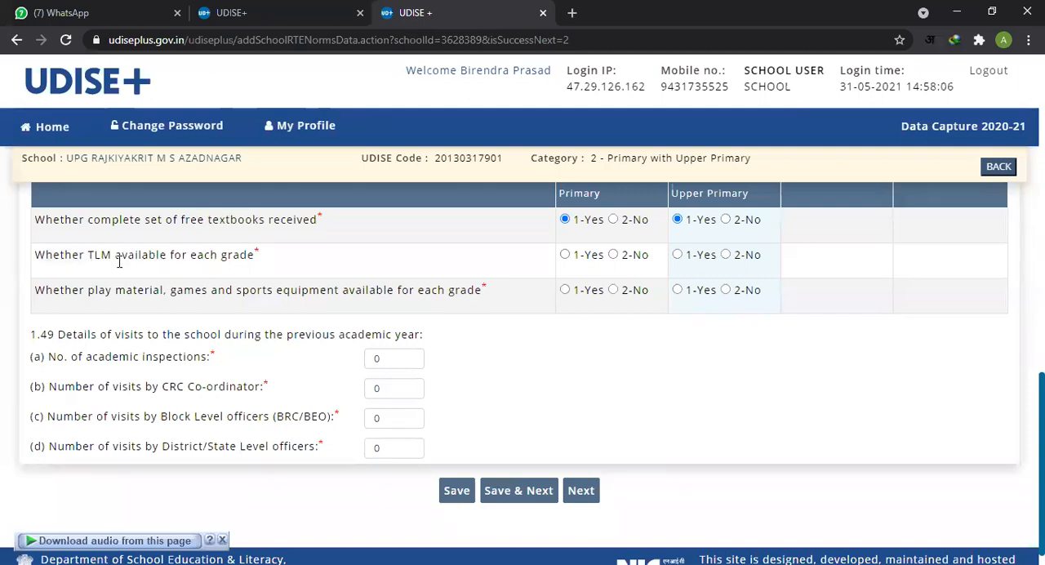
drag(95, 254, 250, 258)
click(564, 255)
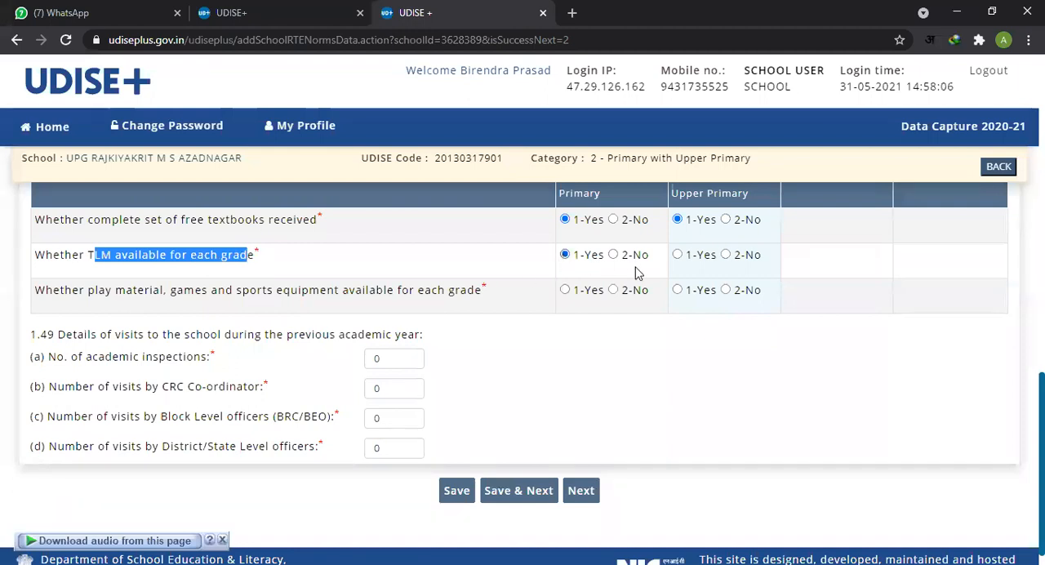
click(677, 256)
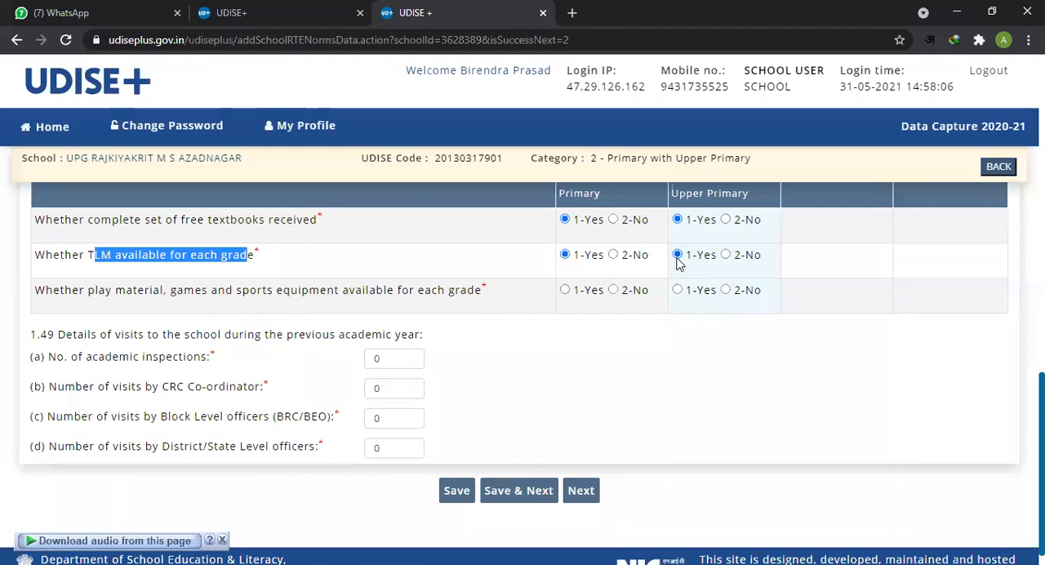
Step: Answer whether play material, games and sports equipment are available for each grade with 1-Yes for Primary and Upper Primary
click(67, 292)
drag(114, 295, 425, 299)
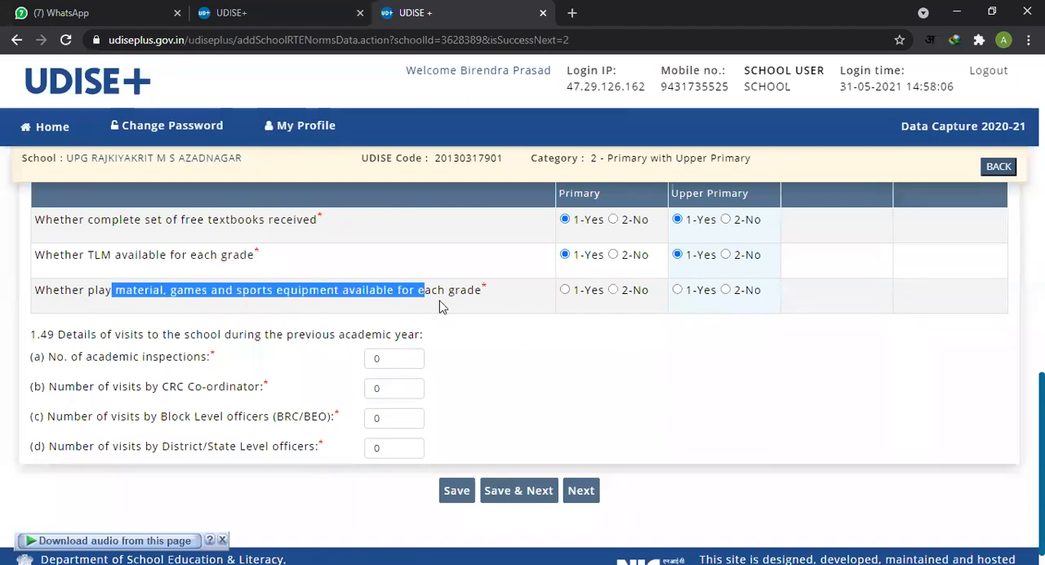
click(565, 292)
click(677, 290)
Step: Read item 1.49 on school visits in the previous academic year, covering academic inspections and visits by CRC, block and district/state officers
click(113, 343)
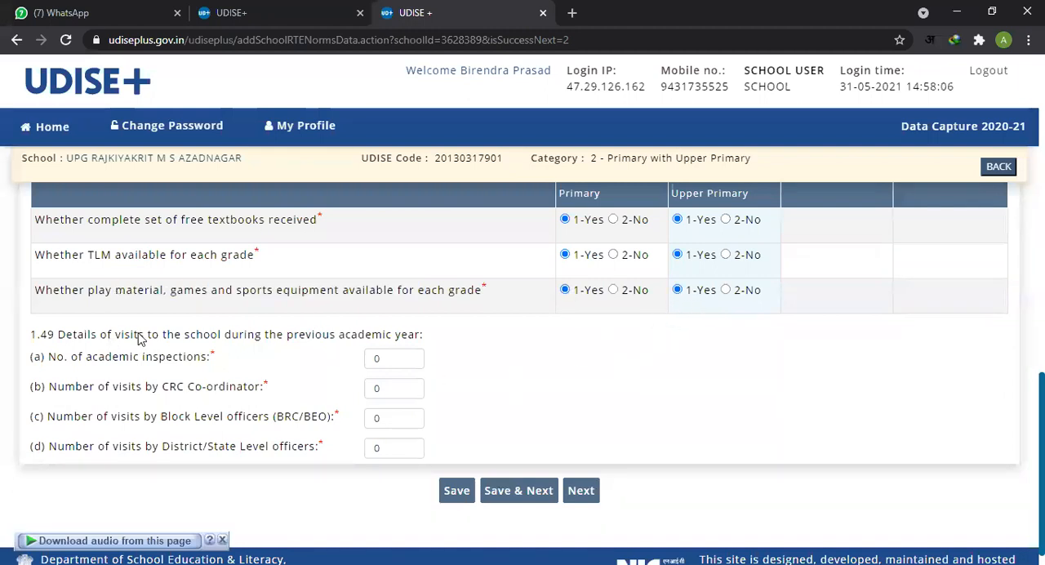
scroll(135, 340, down, 1)
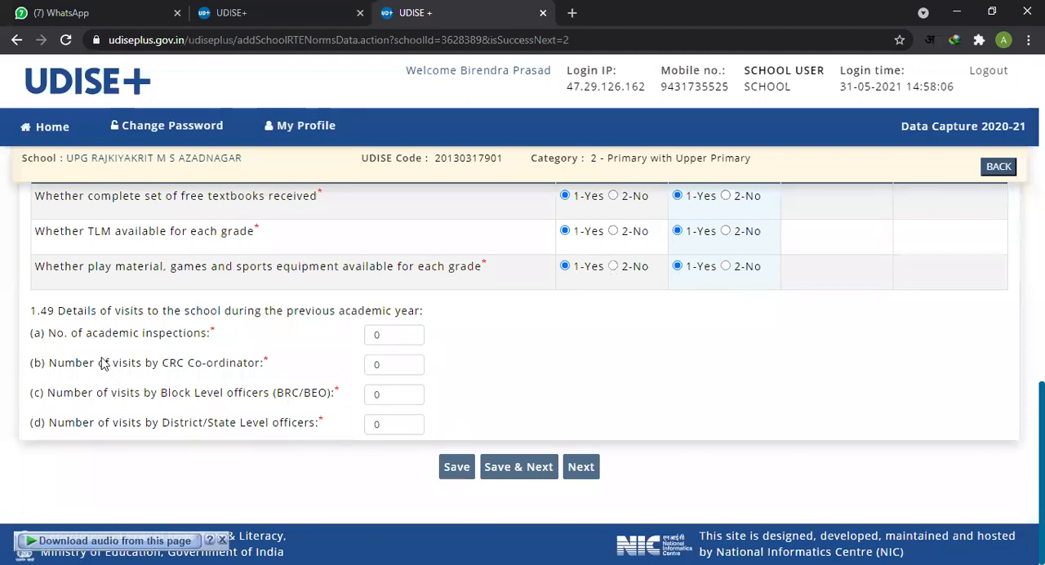
drag(67, 313, 151, 320)
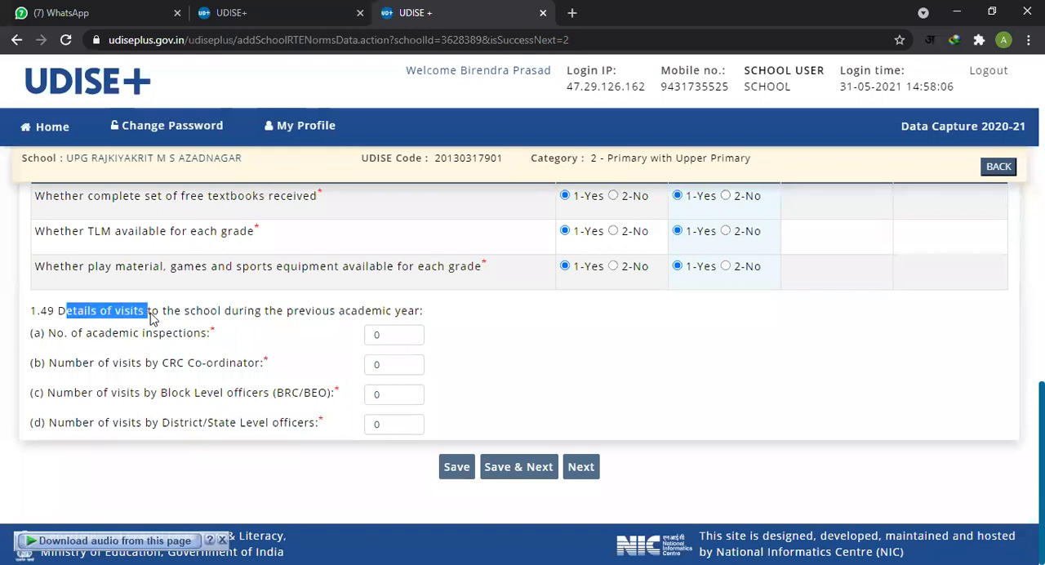
click(246, 320)
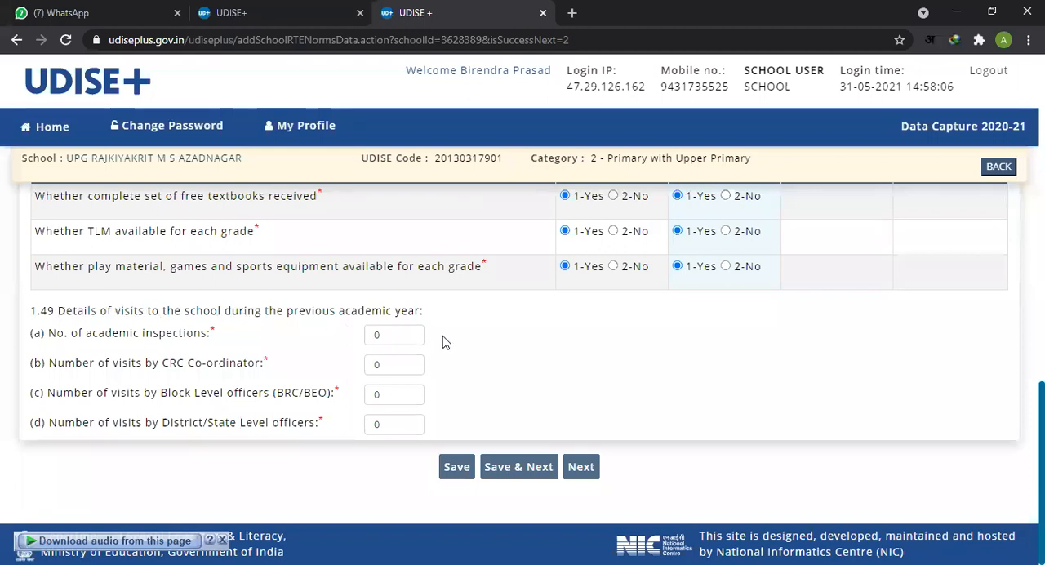
double_click(398, 334)
drag(287, 314, 417, 321)
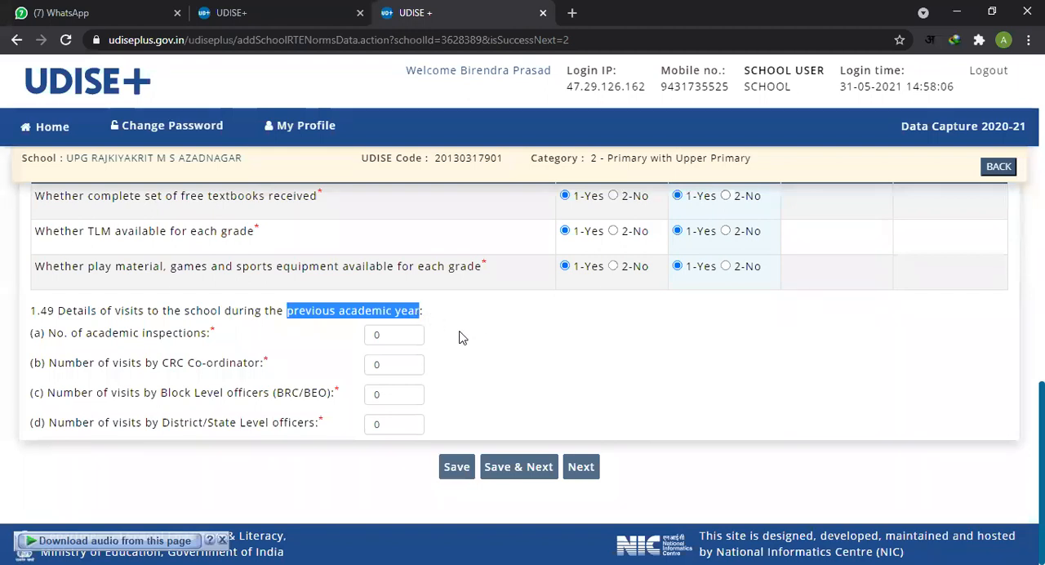
click(397, 337)
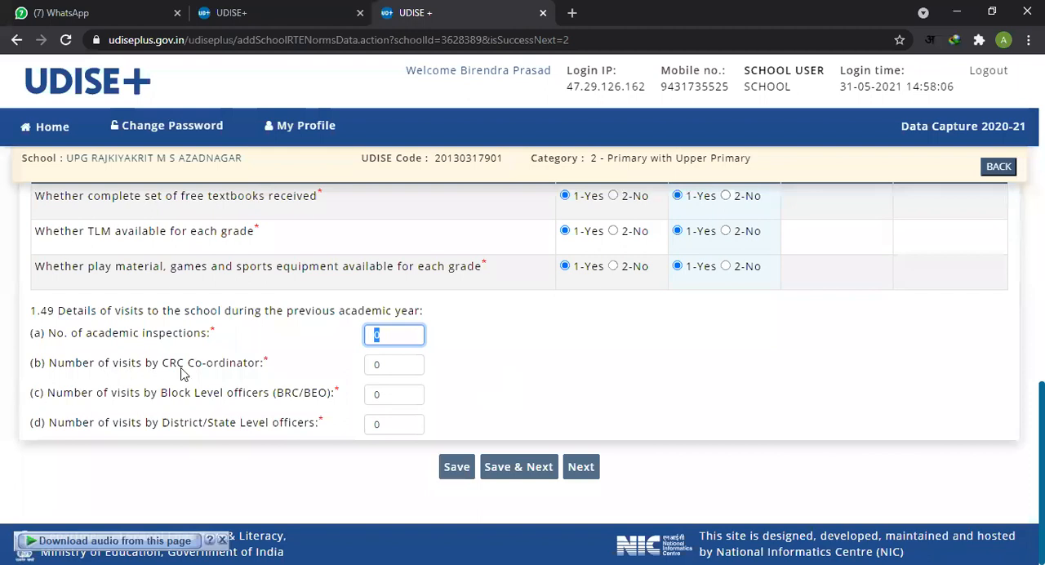
drag(168, 364, 263, 372)
click(391, 368)
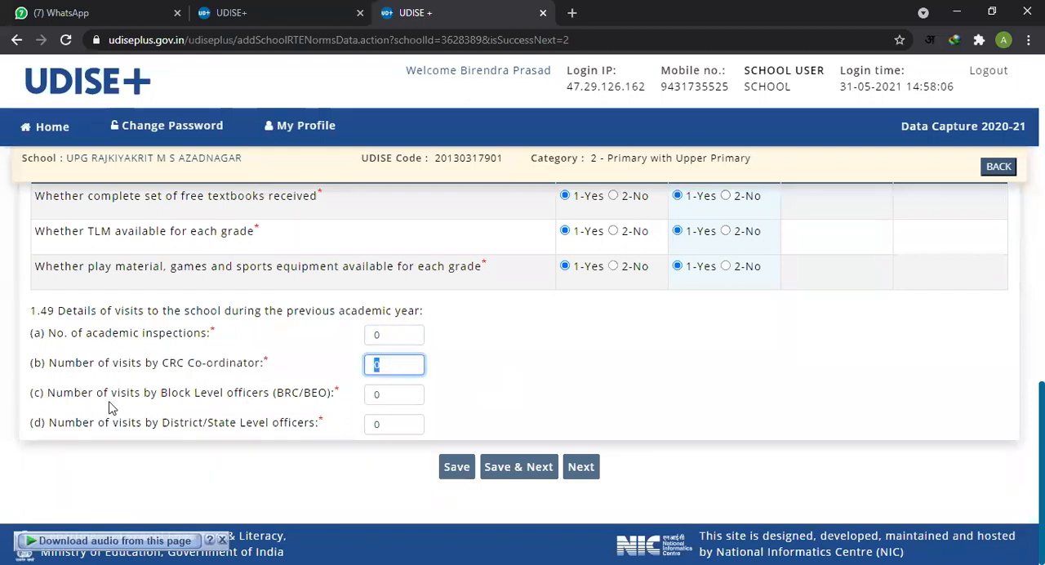
drag(118, 402, 363, 415)
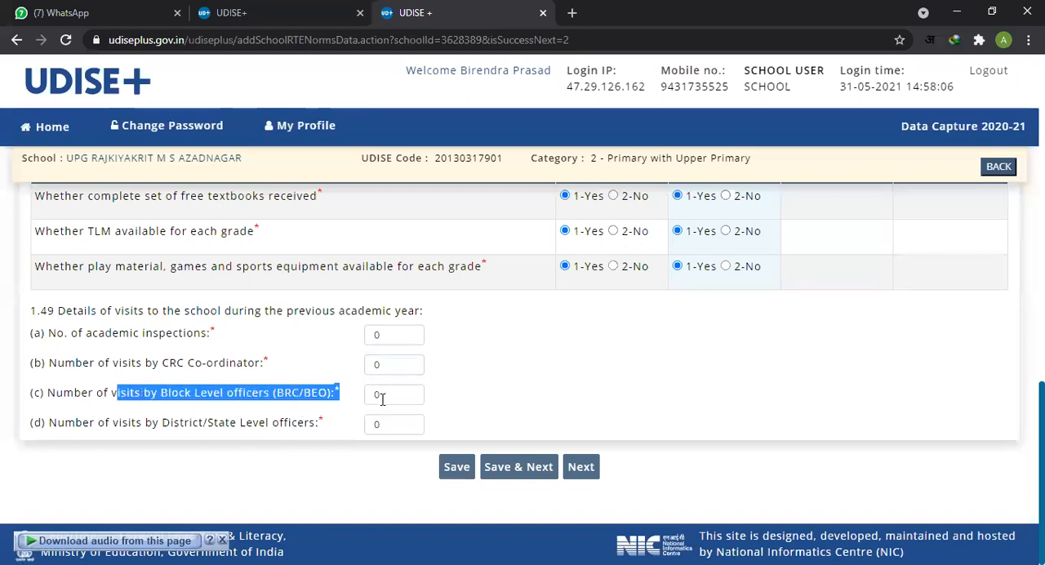
click(382, 398)
double_click(375, 400)
drag(115, 430, 282, 429)
double_click(390, 428)
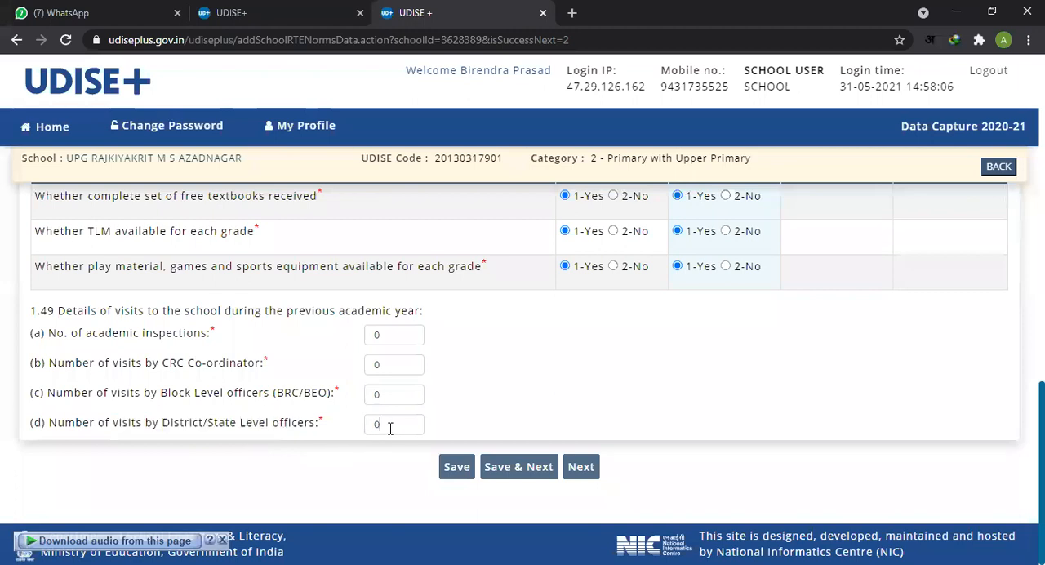
Step: Check the four visit counts of item 1.49, save the page and continue to the Management section
click(557, 420)
click(399, 363)
click(401, 395)
click(405, 426)
double_click(401, 336)
click(391, 364)
click(400, 396)
click(401, 424)
click(487, 413)
click(406, 340)
click(401, 369)
click(398, 398)
click(400, 421)
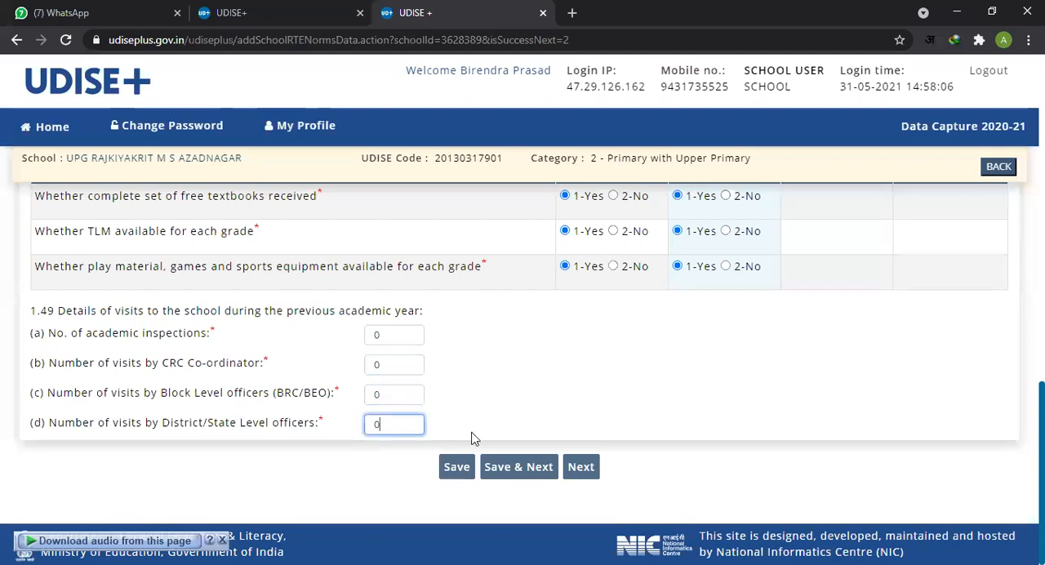
click(528, 471)
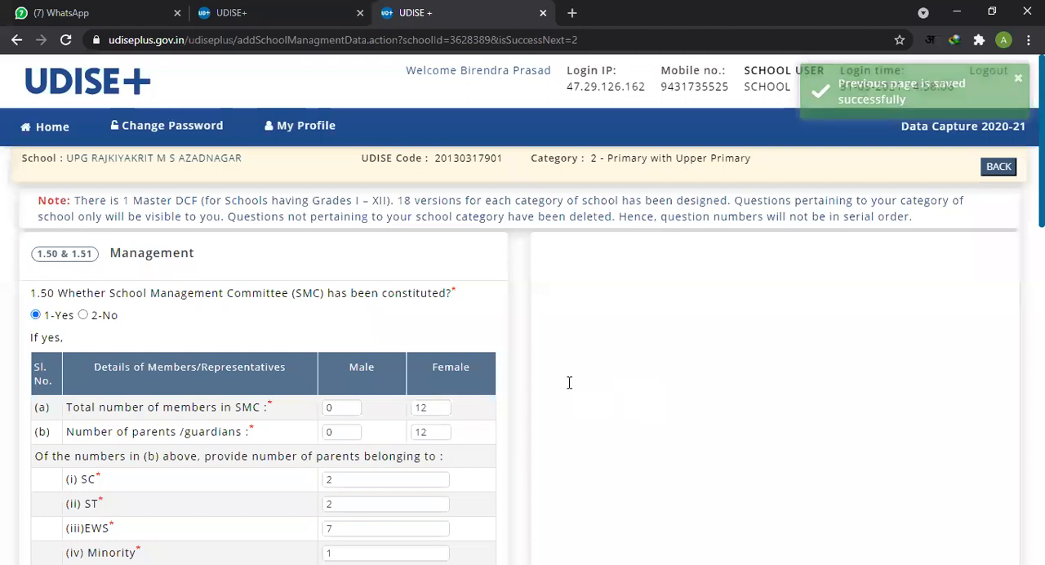
Step: Read the Management section's item 1.50 on whether the School Management Committee (SMC) has been constituted
scroll(567, 382, down, 1)
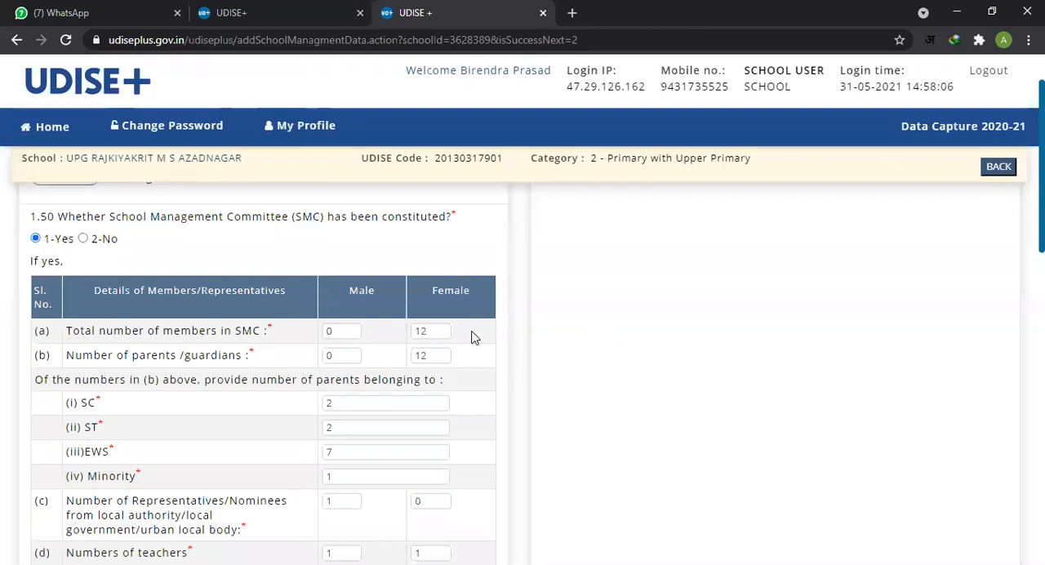
scroll(258, 262, up, 1)
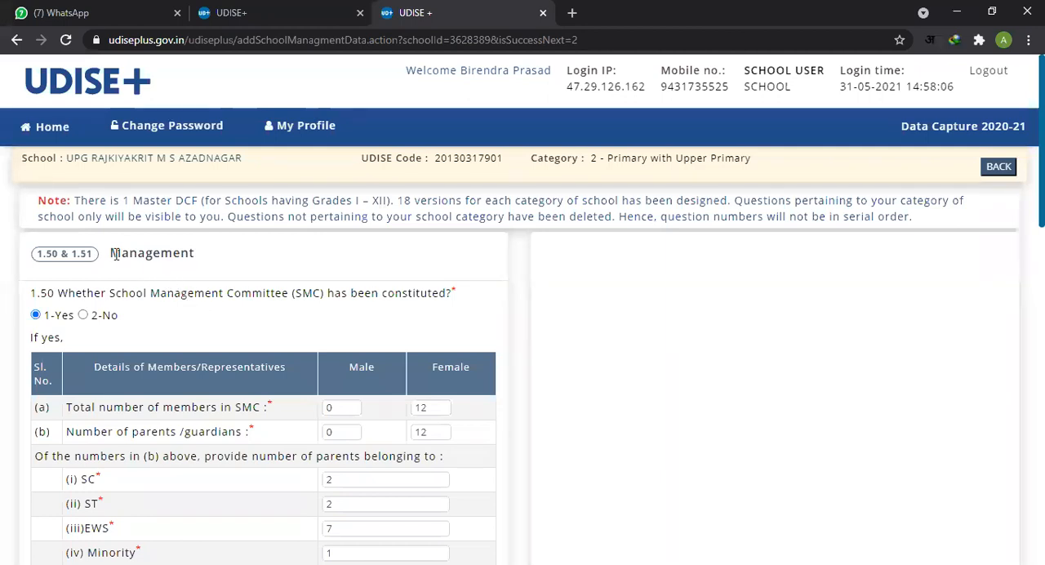
drag(113, 253, 206, 266)
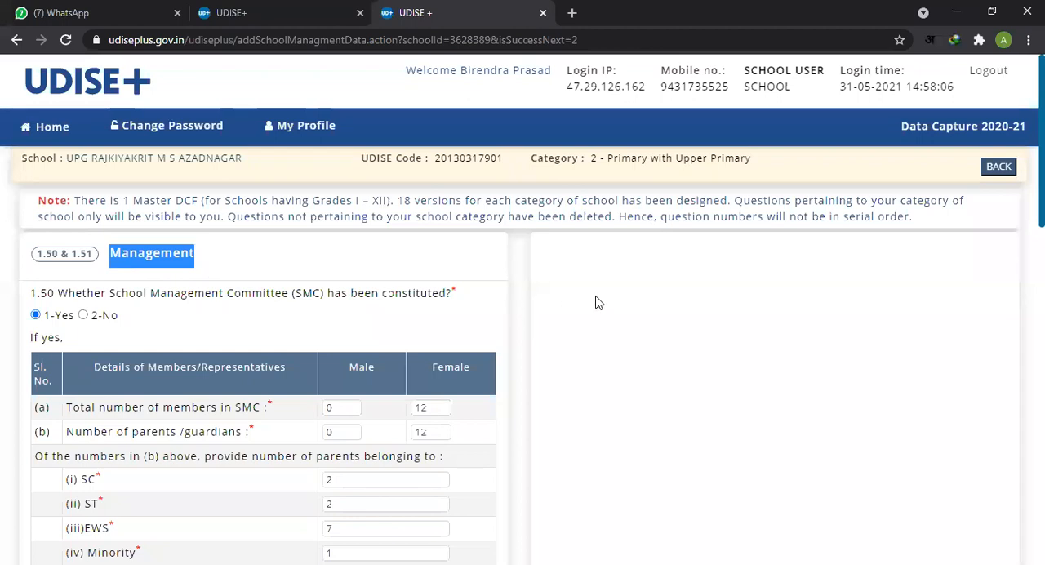
click(641, 331)
drag(34, 299, 434, 303)
click(294, 300)
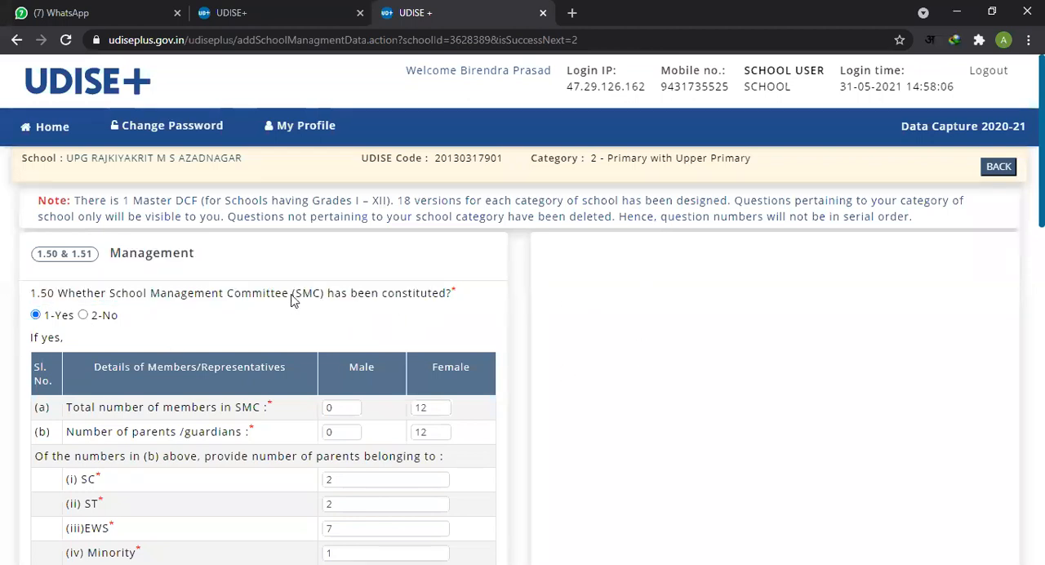
drag(297, 298, 321, 295)
scroll(327, 312, down, 1)
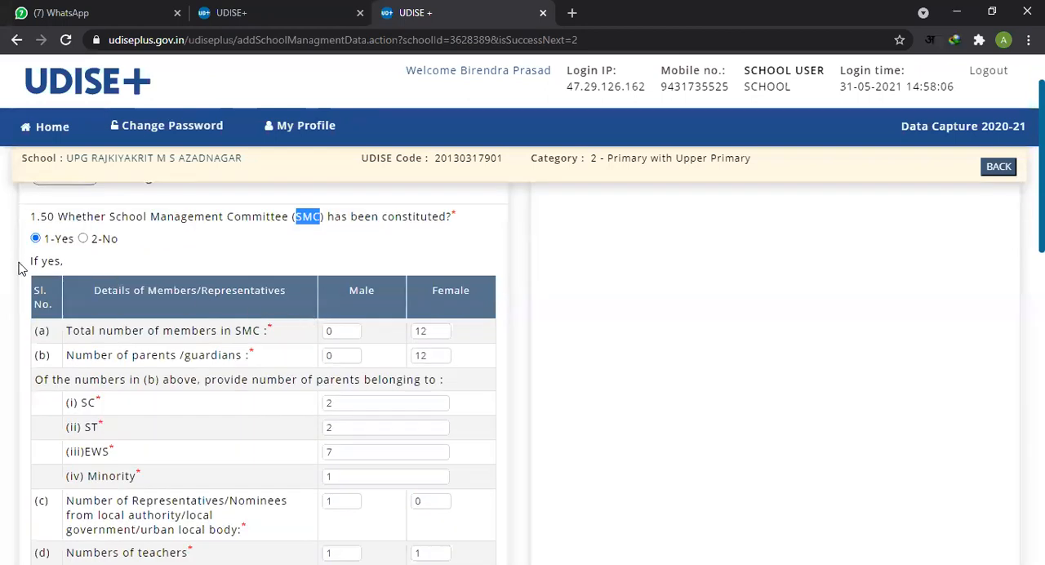
scroll(270, 271, up, 1)
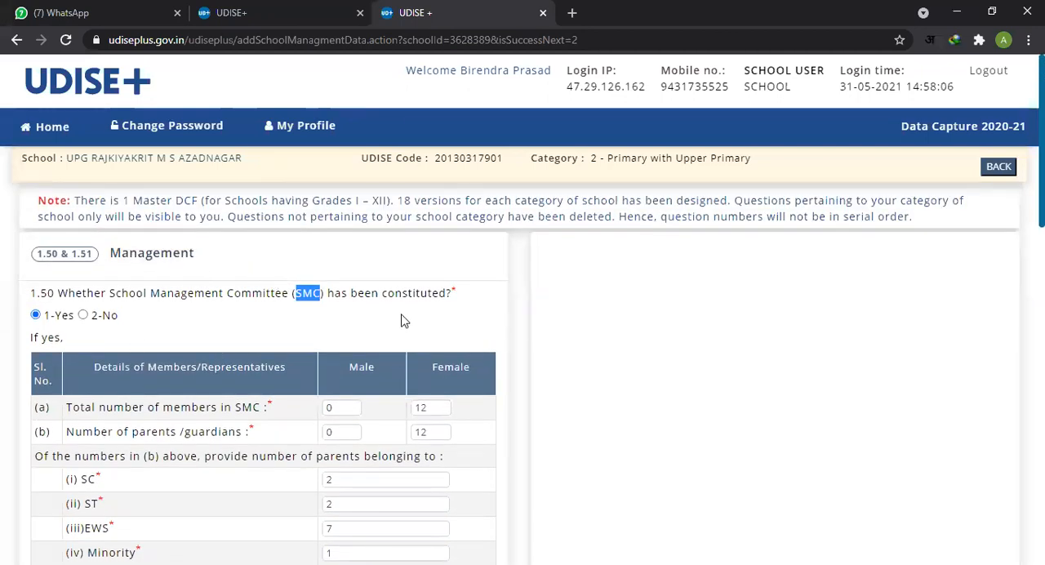
scroll(401, 320, down, 1)
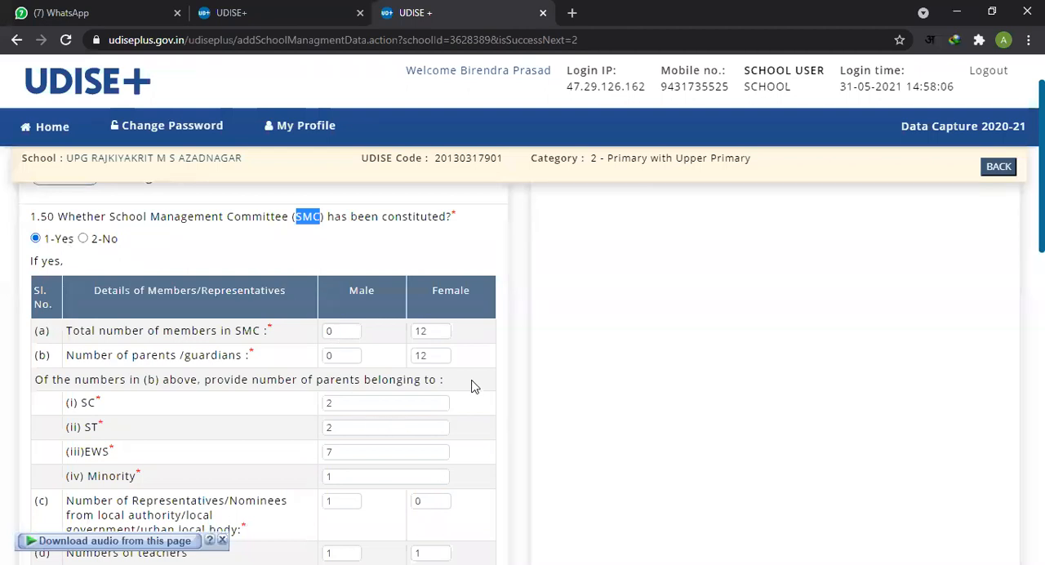
Step: Examine the male and female counts for SMC members and parents/guardians, and look over the remaining rows of the item 1.50 table
scroll(475, 385, down, 1)
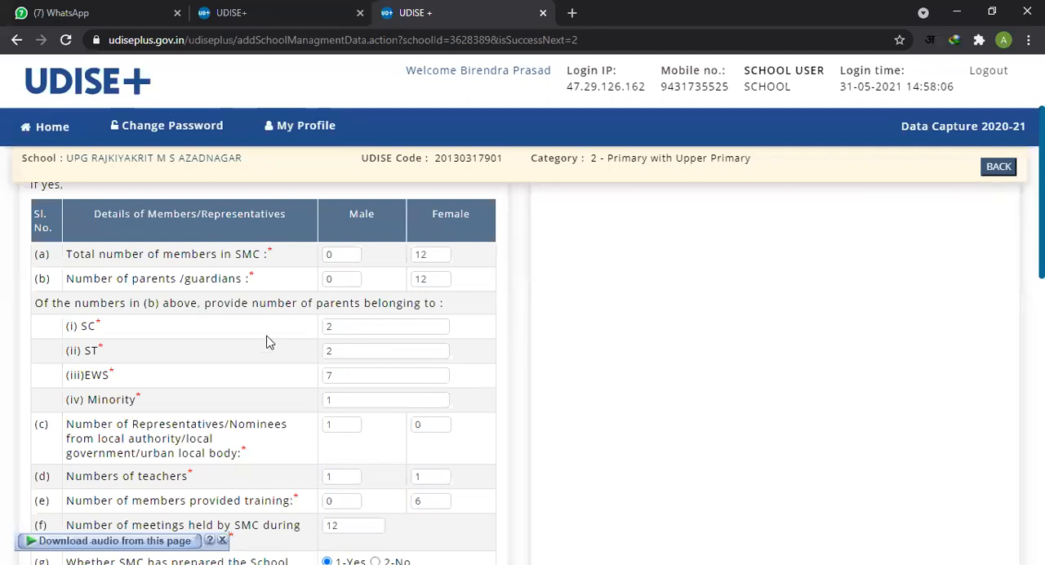
scroll(266, 342, up, 1)
drag(72, 330, 258, 331)
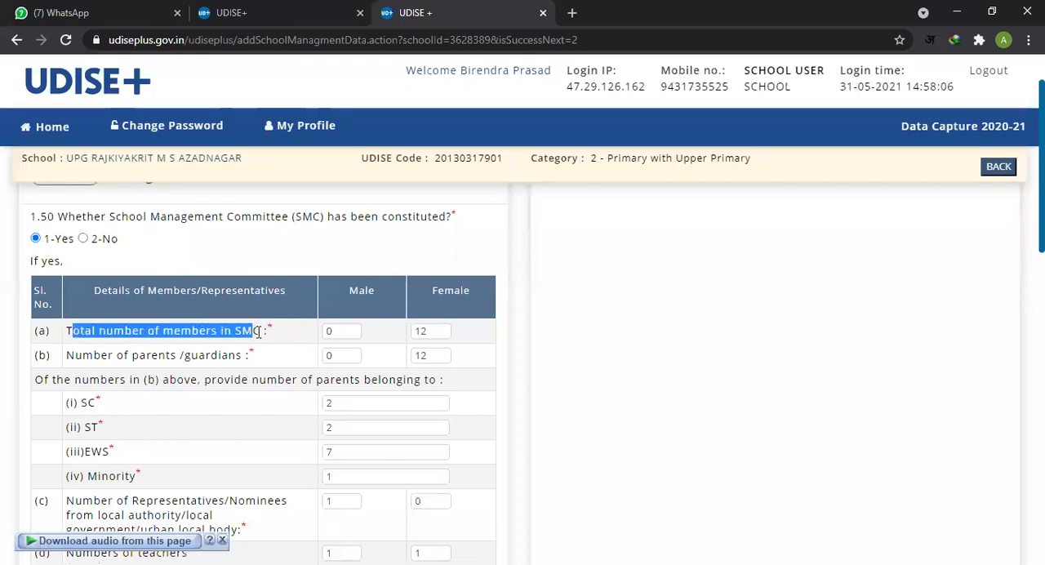
click(338, 330)
click(432, 331)
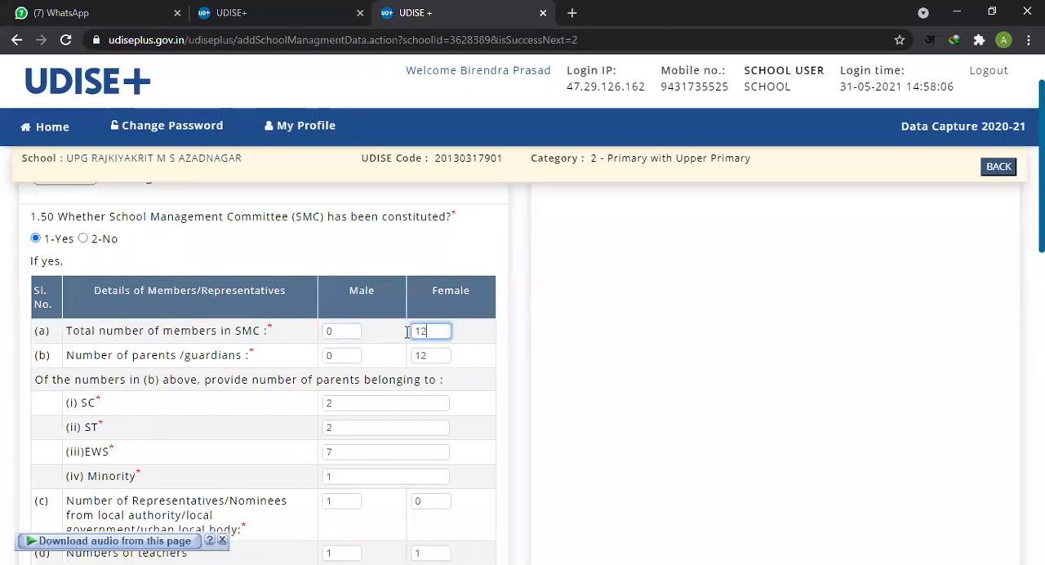
double_click(342, 331)
click(440, 331)
drag(116, 355, 215, 359)
click(335, 364)
click(351, 359)
click(442, 356)
scroll(446, 392, down, 2)
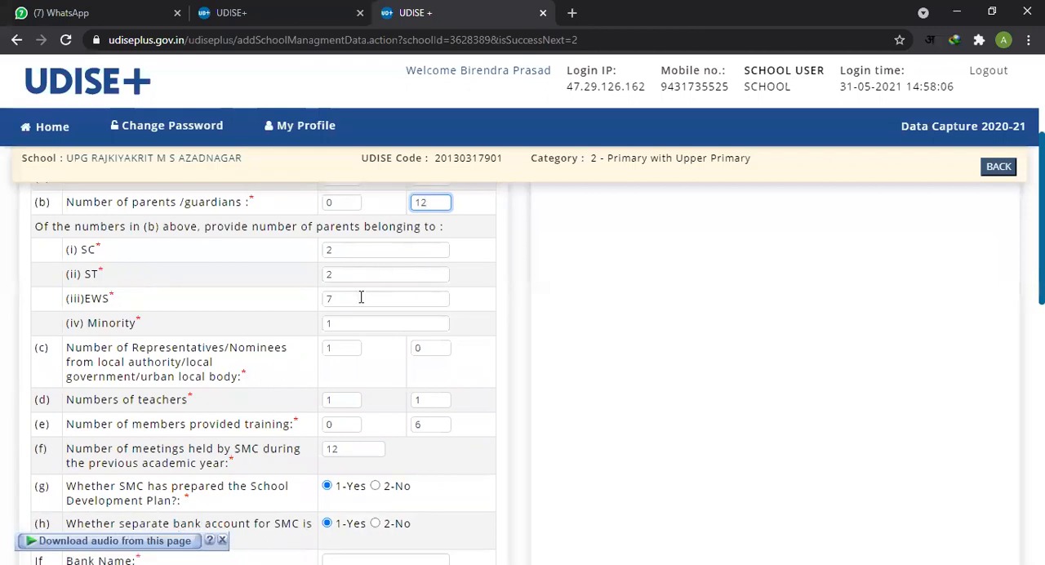
scroll(398, 252, up, 1)
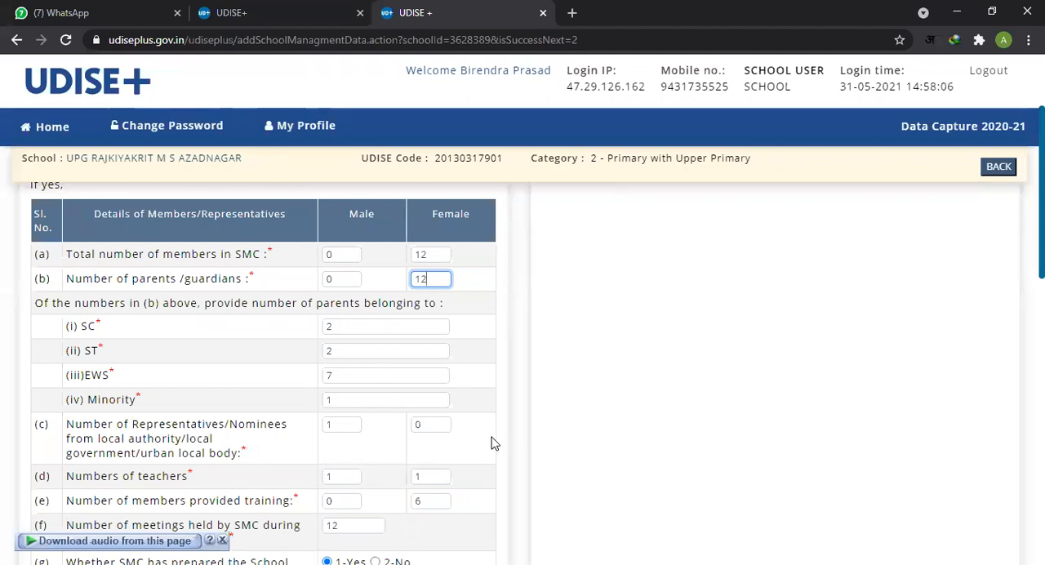
scroll(494, 443, down, 2)
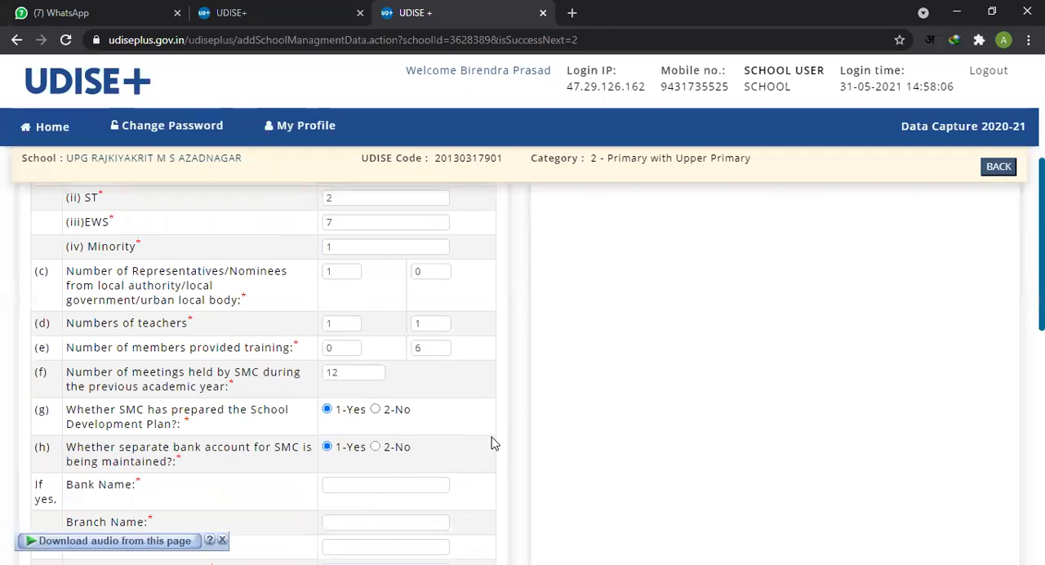
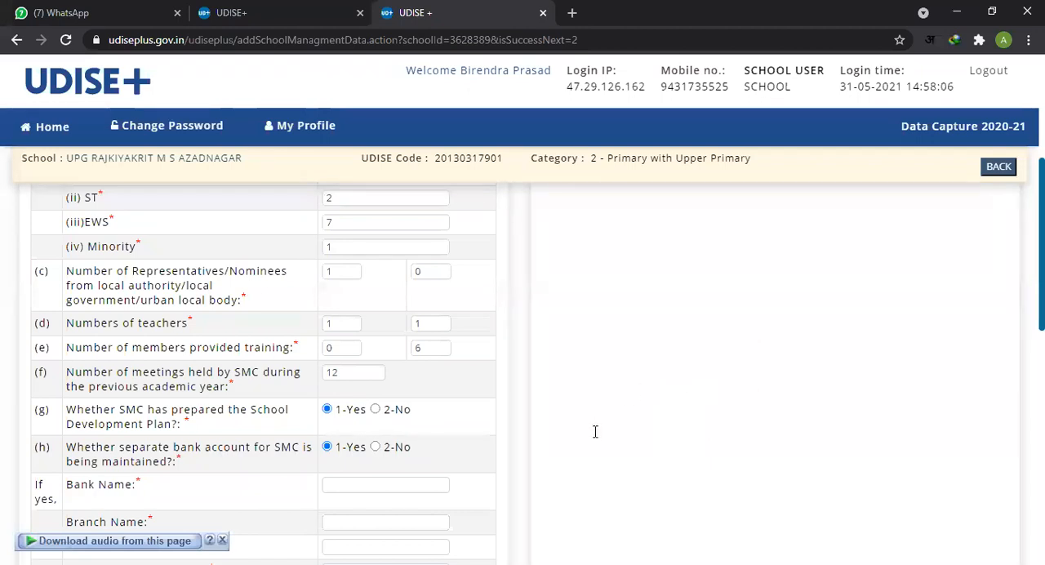
Step: Check the male and female counts for total SMC members and parents/guardians in rows (a) and (b) of item 1.50
scroll(571, 426, up, 3)
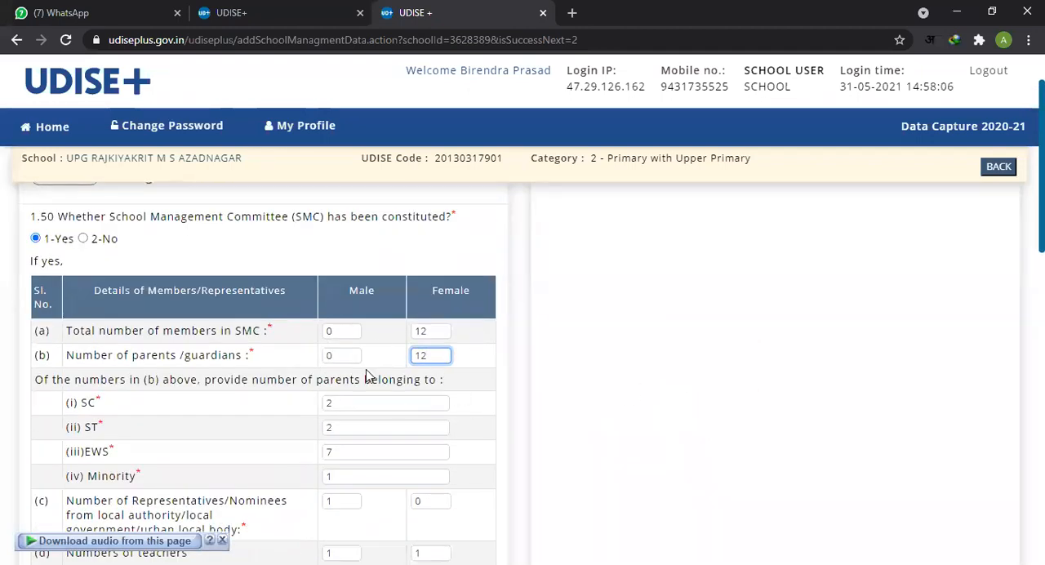
click(349, 334)
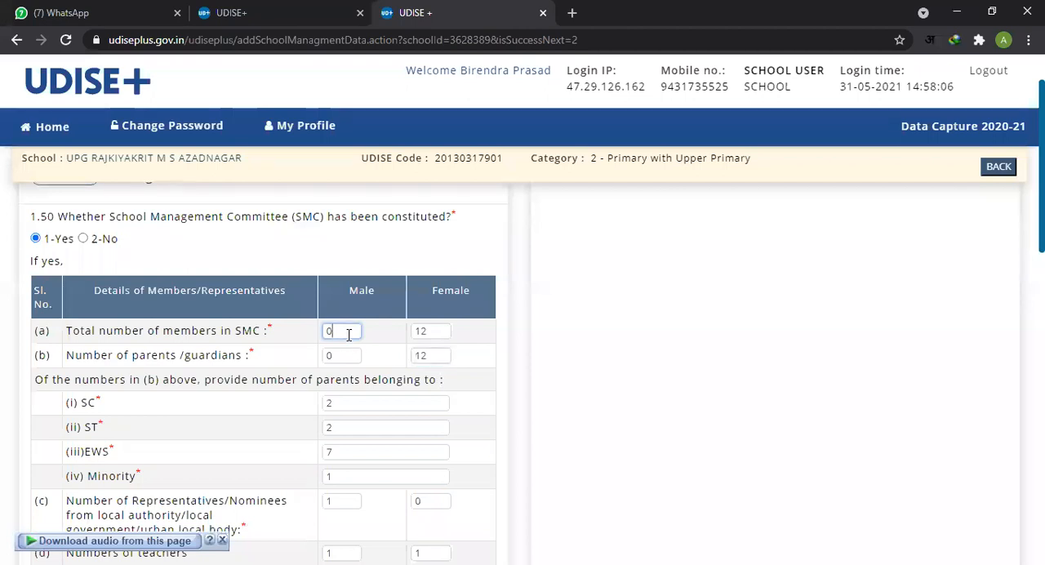
click(444, 332)
click(351, 354)
click(435, 357)
scroll(490, 374, down, 2)
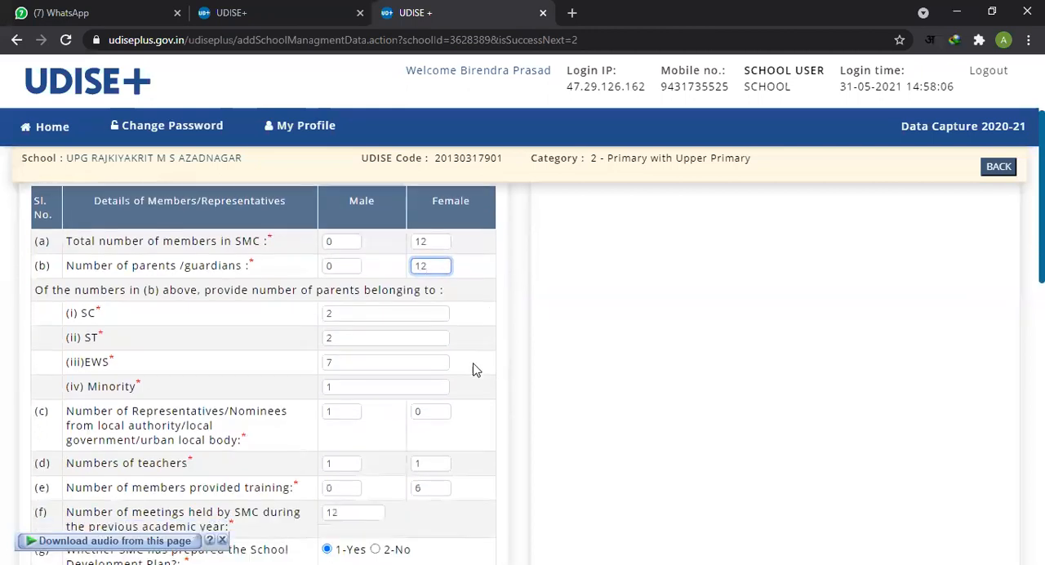
Step: Check the numbers of parents belonging to the SC, ST, EWS and Minority groups under row (b)
click(365, 253)
click(367, 275)
click(364, 298)
click(373, 323)
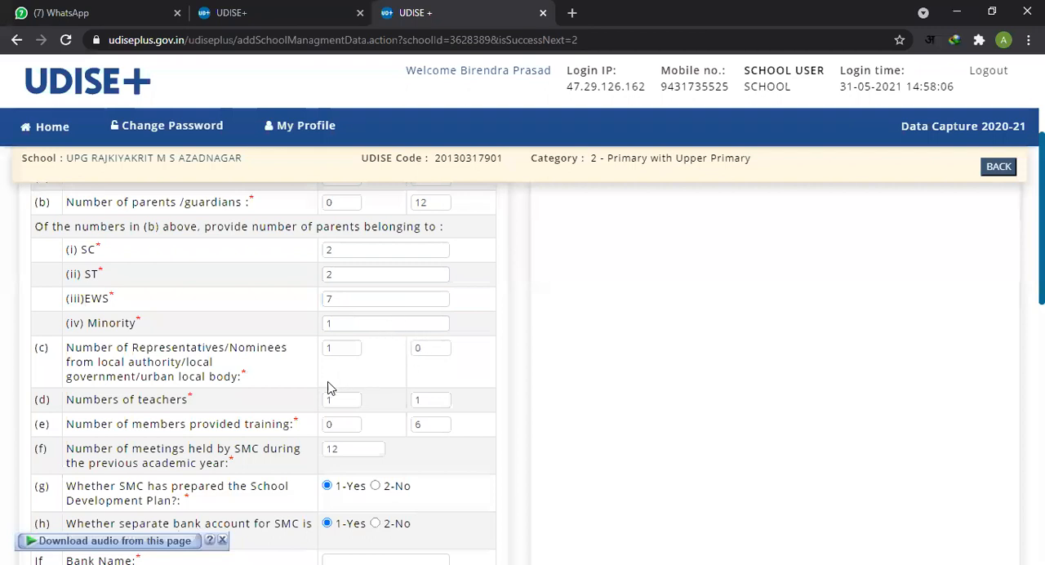
Step: Check rows (c) to (e) on local authority representatives, teachers and members provided training, by gender
scroll(331, 383, down, 1)
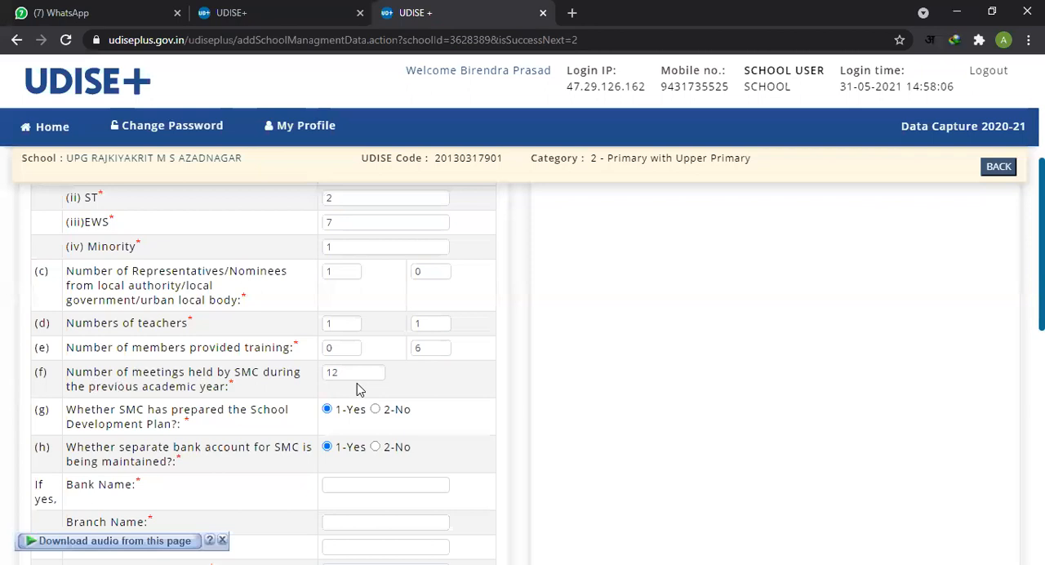
click(351, 324)
click(349, 349)
click(424, 349)
scroll(552, 416, down, 1)
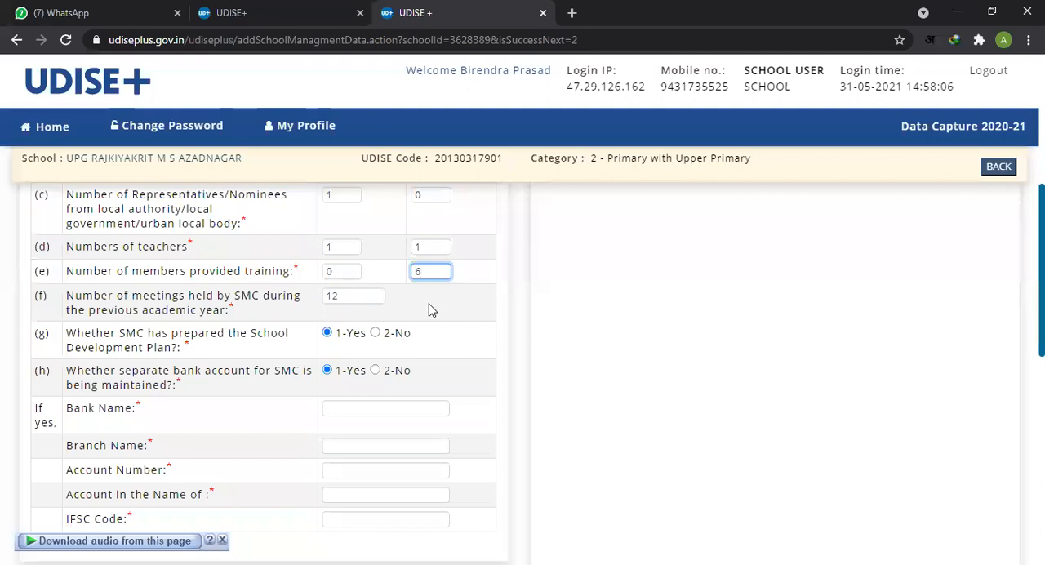
click(342, 271)
click(427, 273)
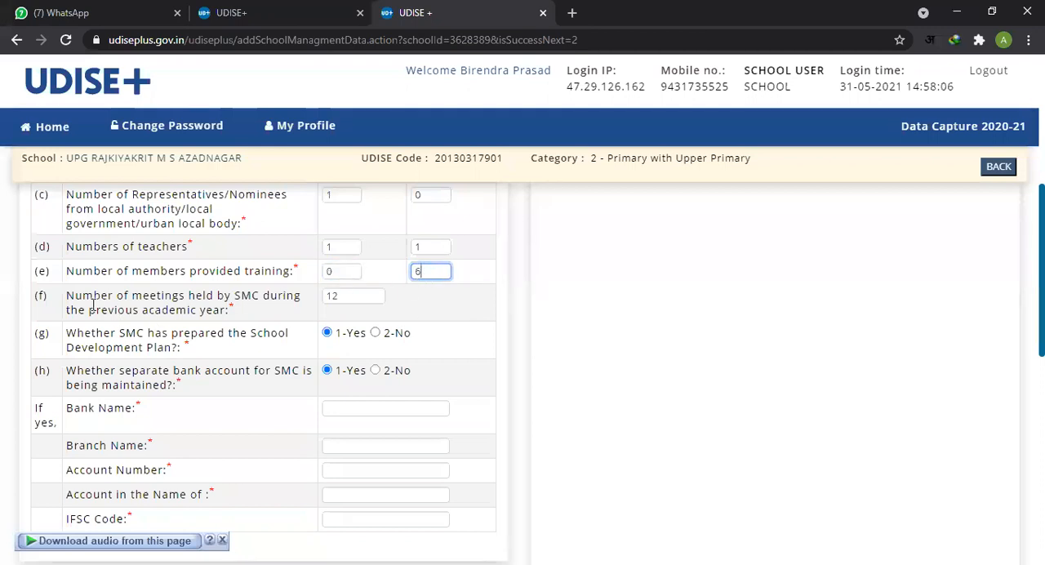
Step: Read rows (f) and (g) on SMC meetings held in the previous academic year and the School Development Plan
drag(202, 297, 261, 312)
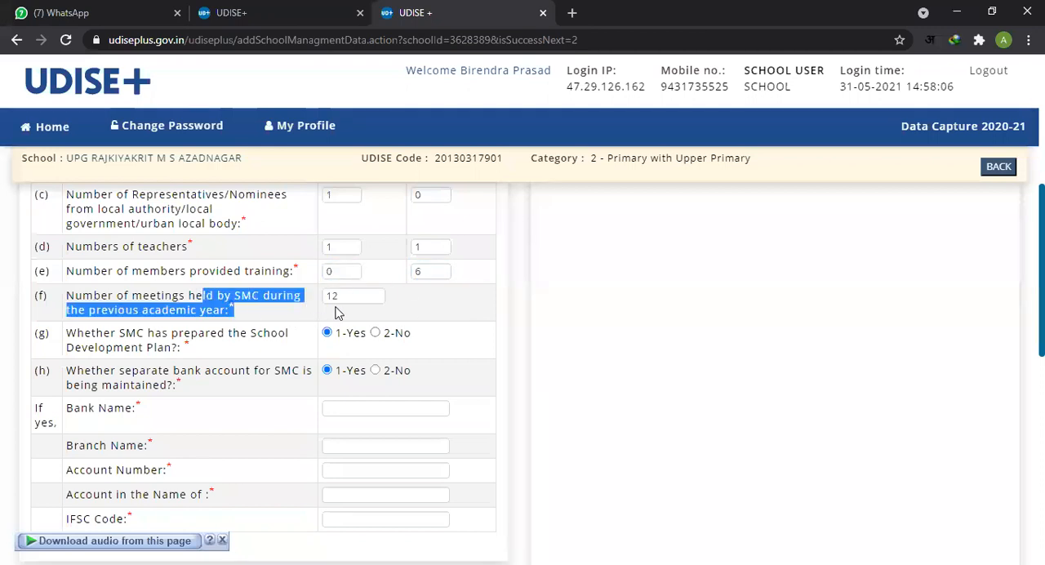
click(350, 297)
double_click(361, 299)
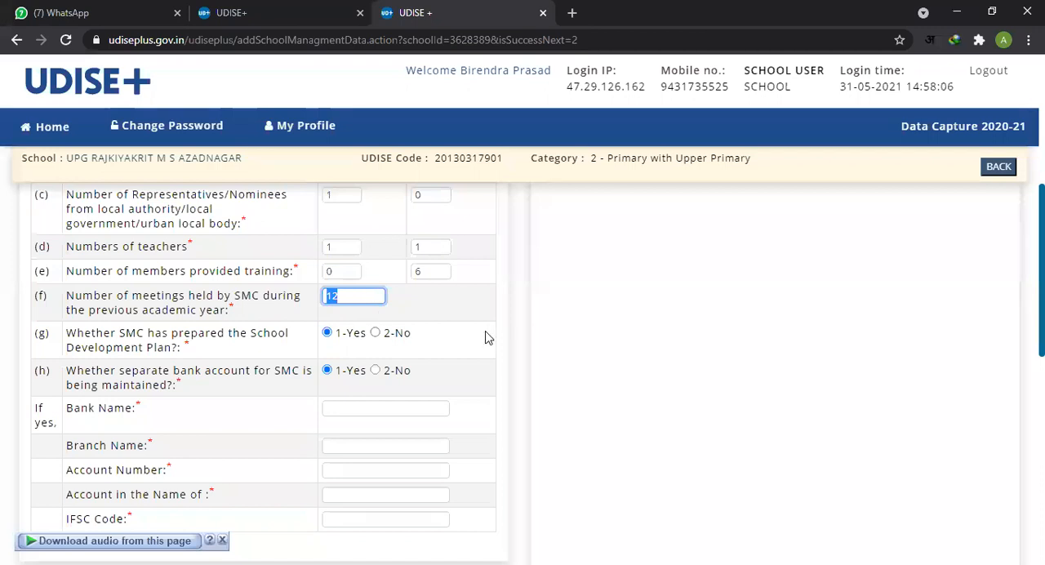
scroll(485, 336, down, 1)
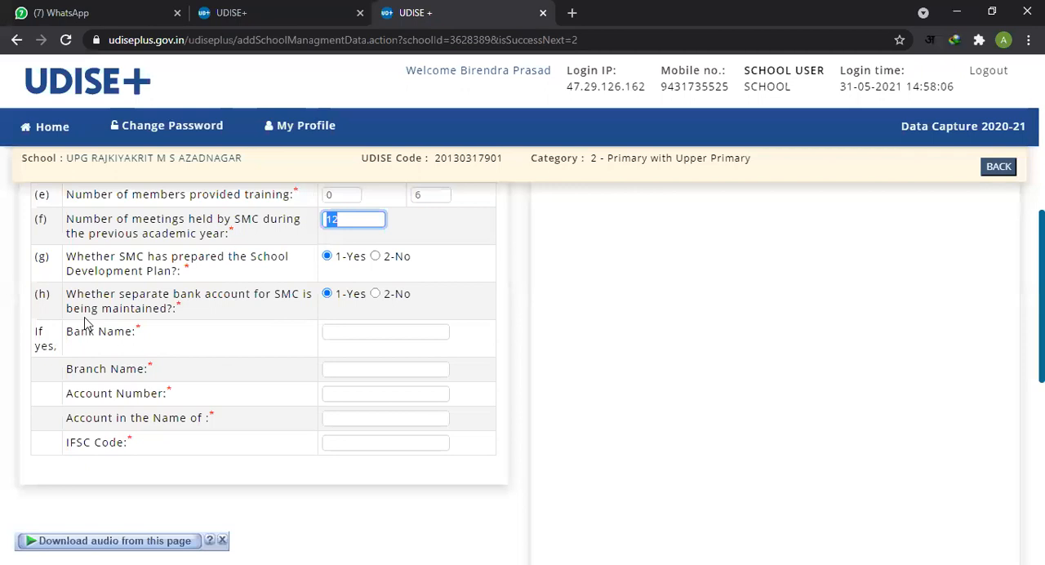
drag(124, 256, 291, 271)
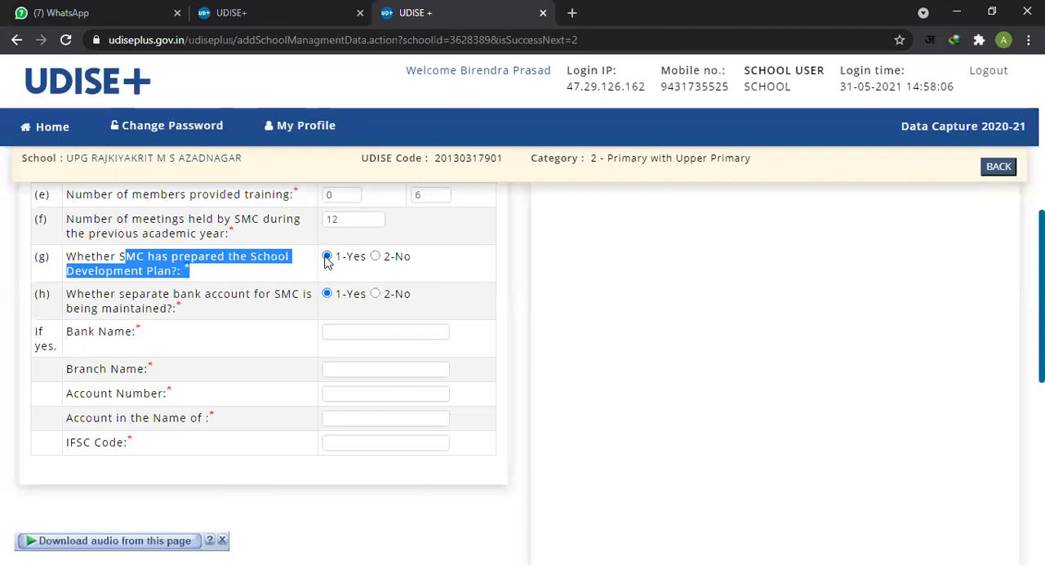
click(467, 295)
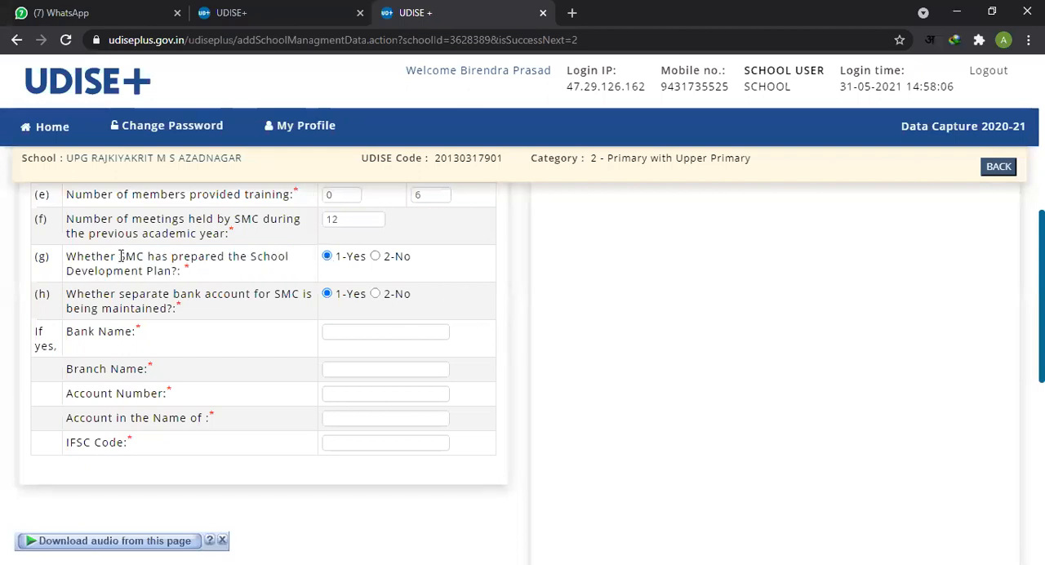
drag(140, 260, 173, 273)
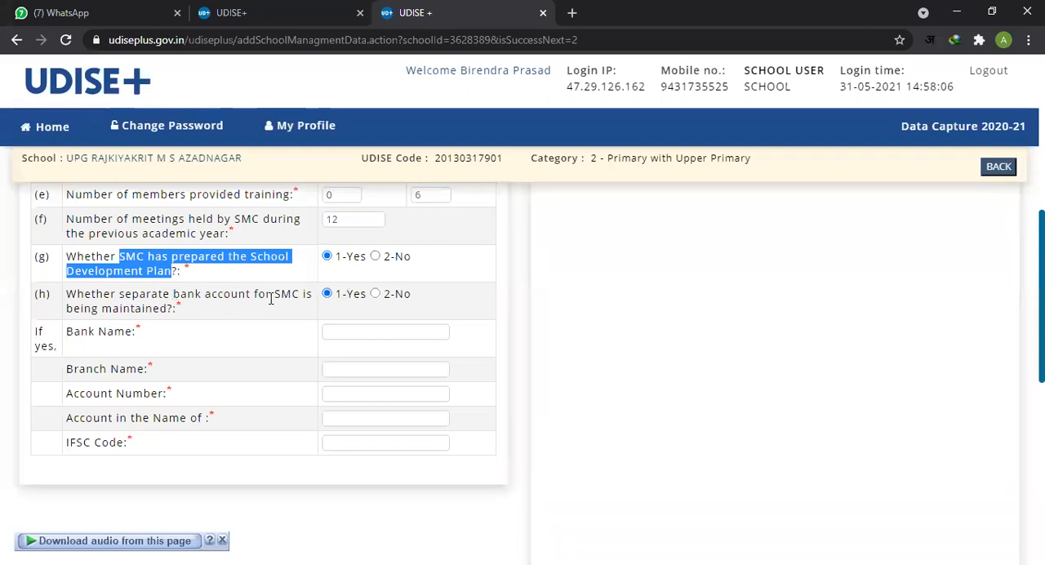
Step: Examine row (h) on the separate SMC bank account and the detail fields required when the answer is Yes
click(389, 334)
click(328, 295)
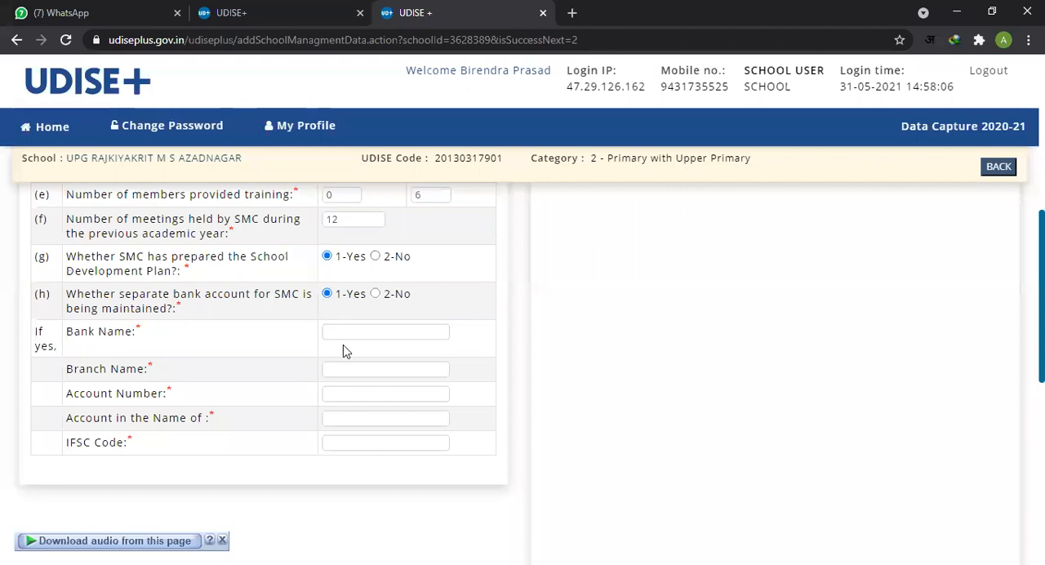
click(367, 332)
click(368, 369)
click(378, 392)
click(383, 417)
click(378, 335)
click(384, 369)
click(384, 394)
click(384, 418)
click(377, 333)
click(375, 369)
click(381, 393)
click(383, 418)
click(383, 395)
click(388, 368)
click(384, 333)
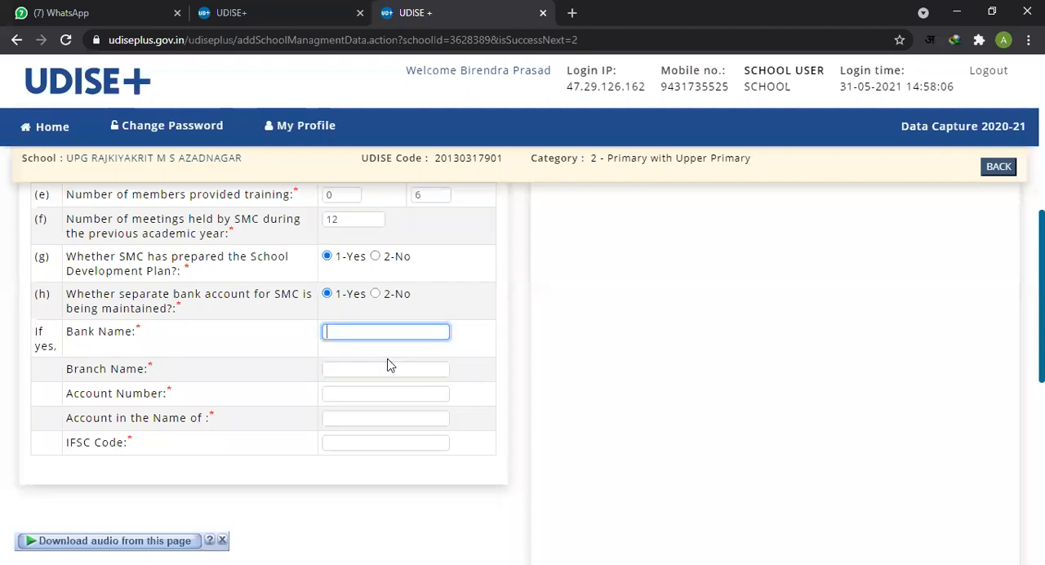
click(391, 372)
click(390, 395)
click(392, 419)
click(424, 442)
scroll(112, 321, down, 3)
scroll(316, 335, up, 1)
scroll(316, 335, up, 2)
Step: Go over the bank name, branch name, account number, account holder and IFSC code fields once more
drag(73, 332, 187, 441)
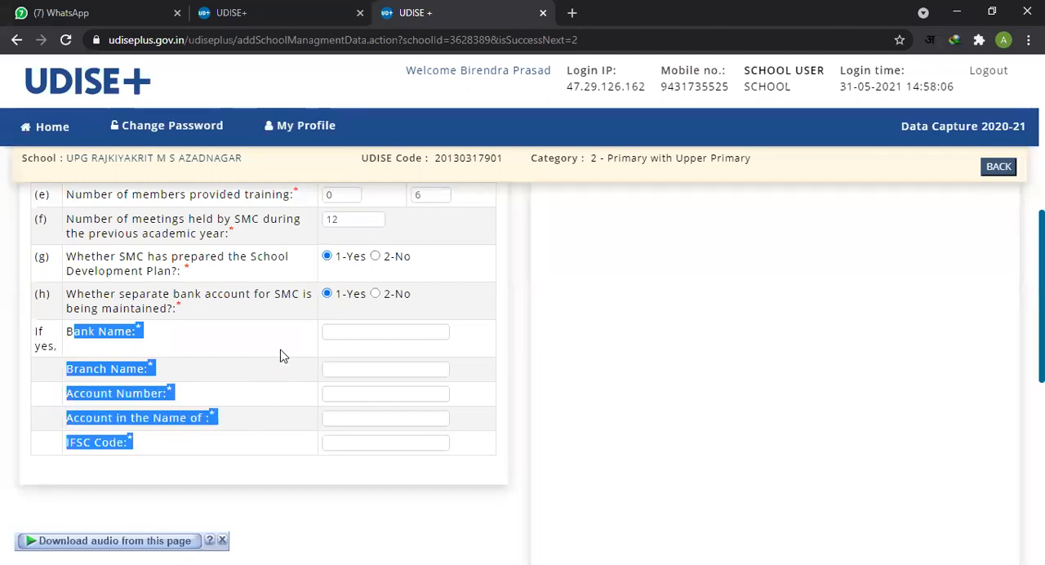
click(355, 352)
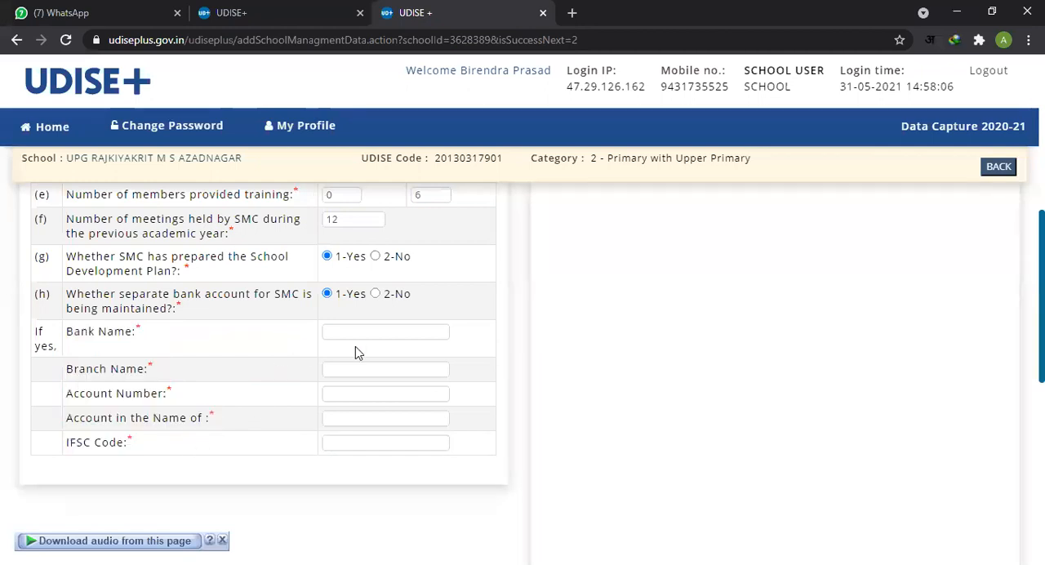
click(378, 395)
click(419, 419)
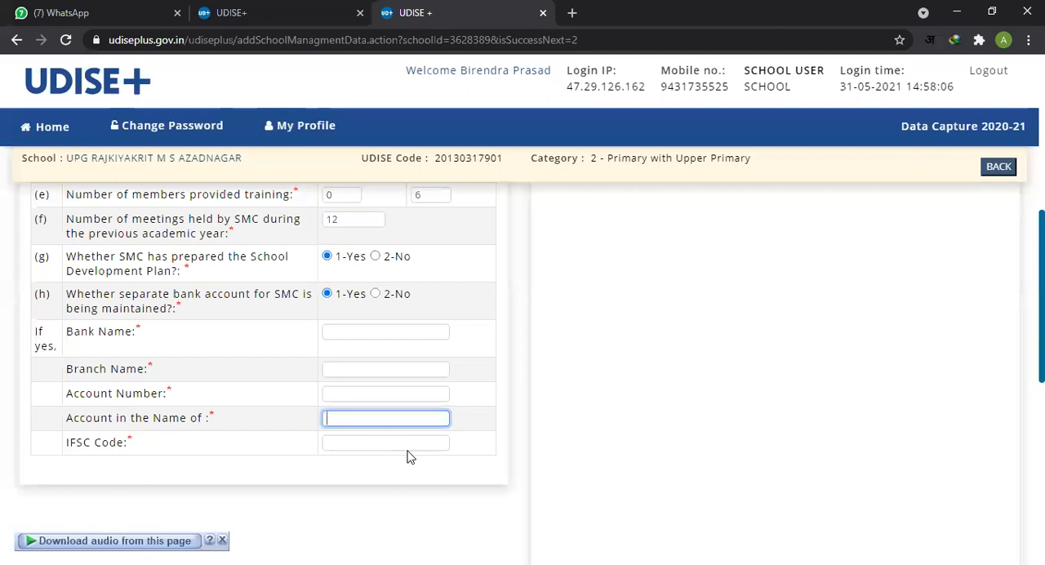
click(411, 442)
click(384, 330)
click(389, 367)
click(493, 485)
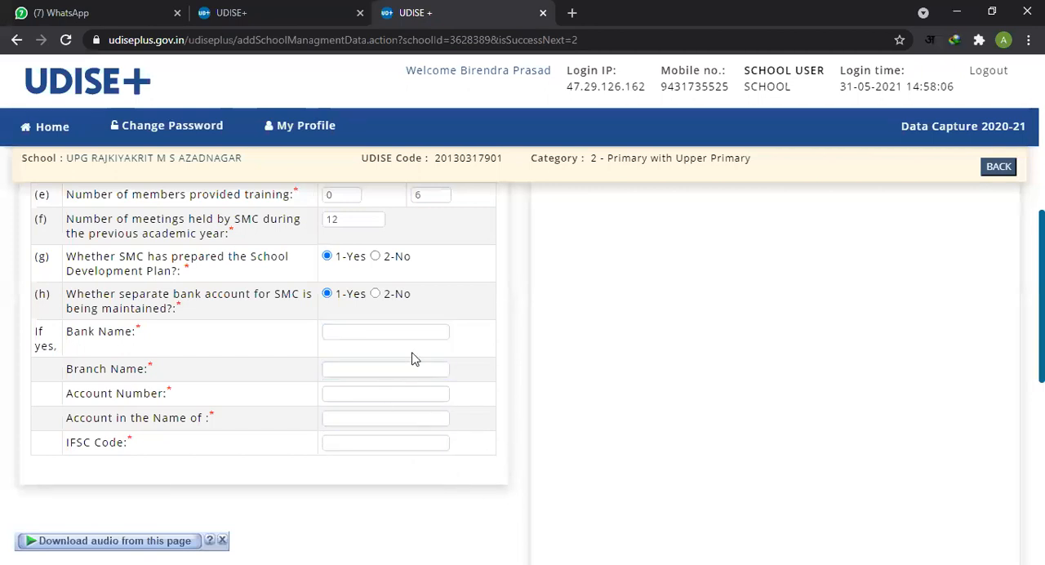
click(398, 332)
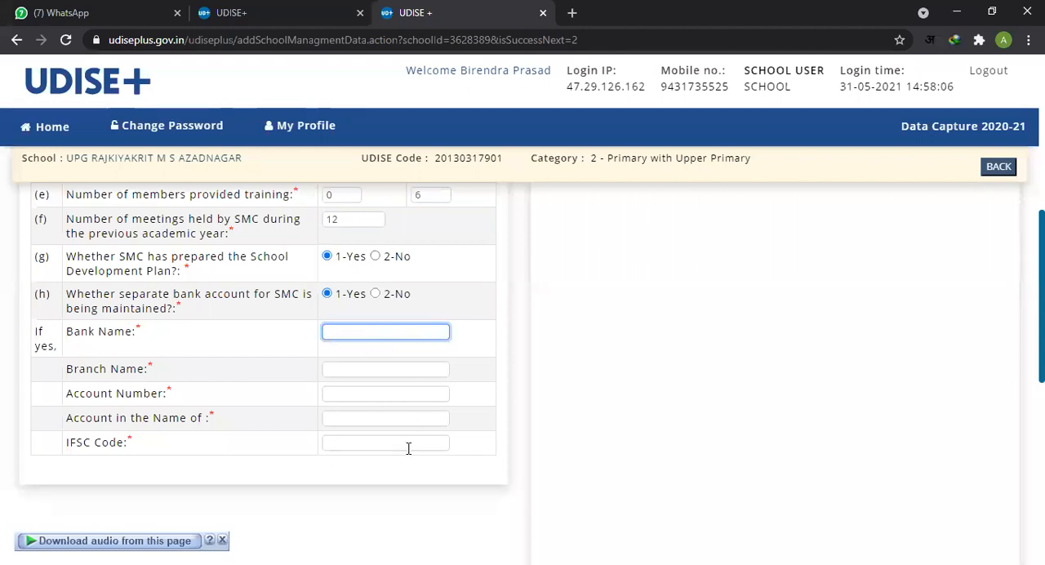
Step: Try to save the Management page and continue with the SMC bank details left blank
scroll(462, 464, down, 5)
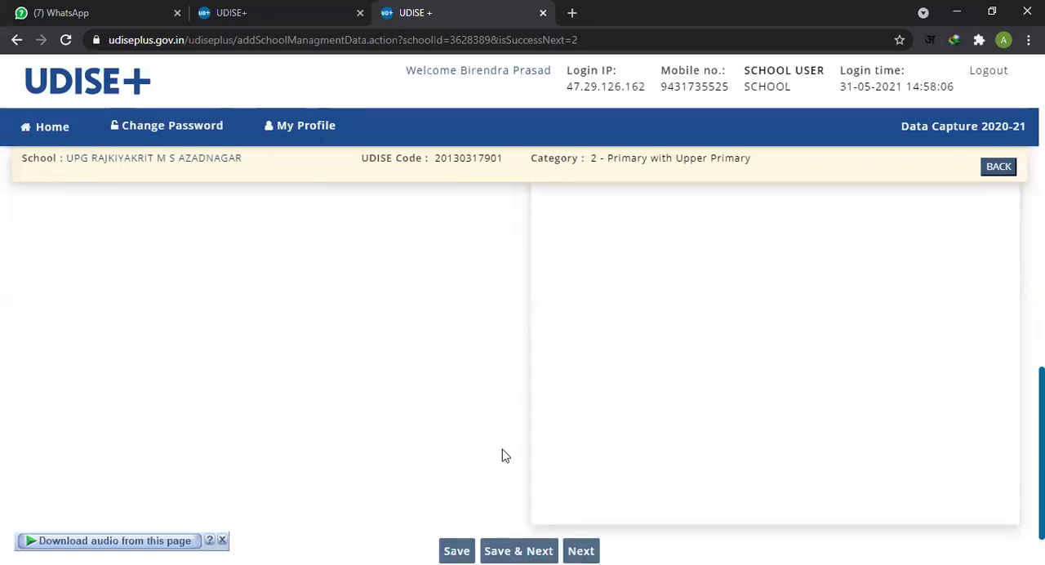
scroll(506, 456, down, 1)
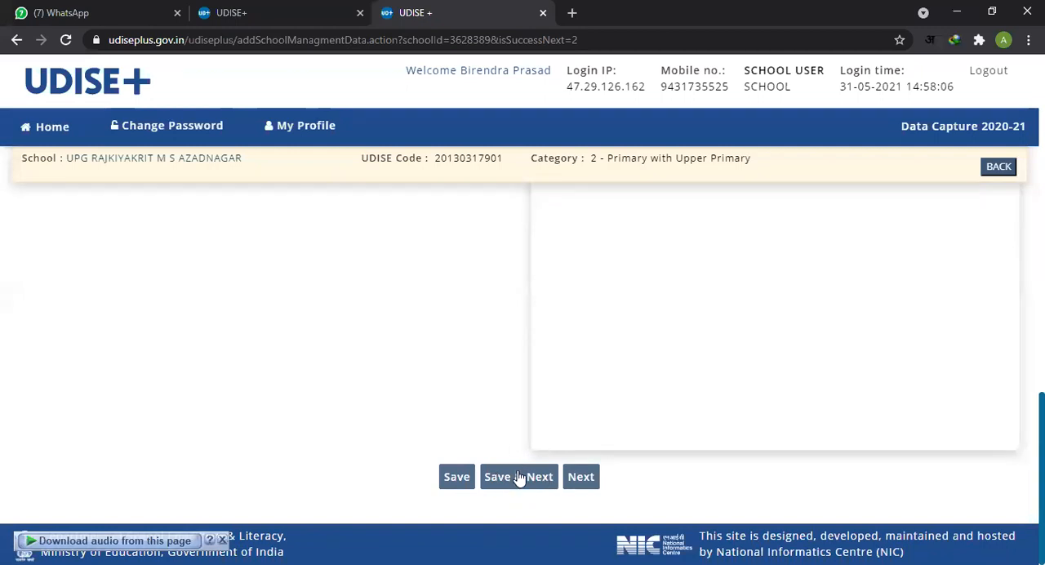
click(522, 480)
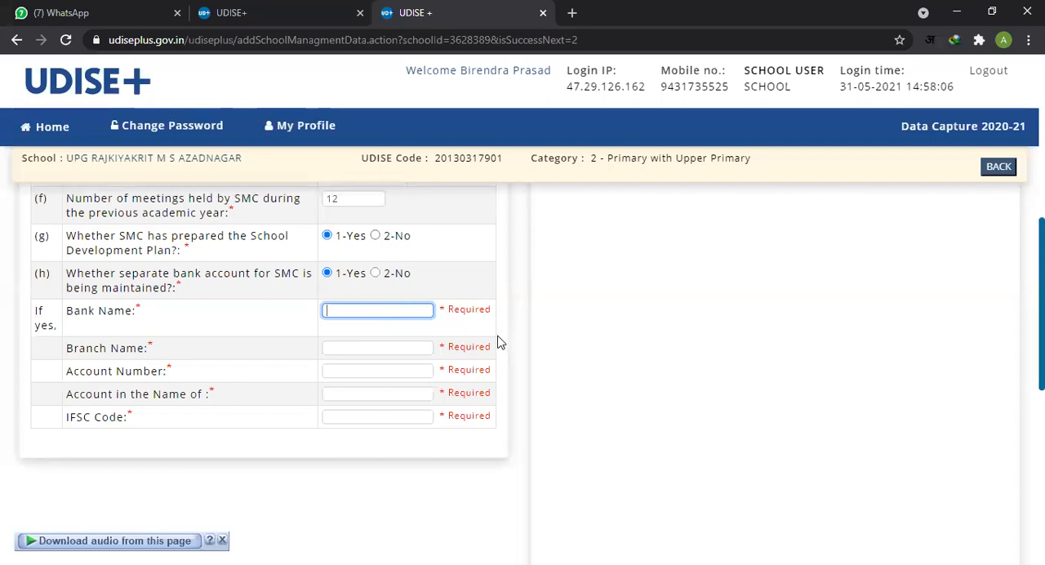
scroll(578, 406, up, 2)
scroll(595, 378, down, 1)
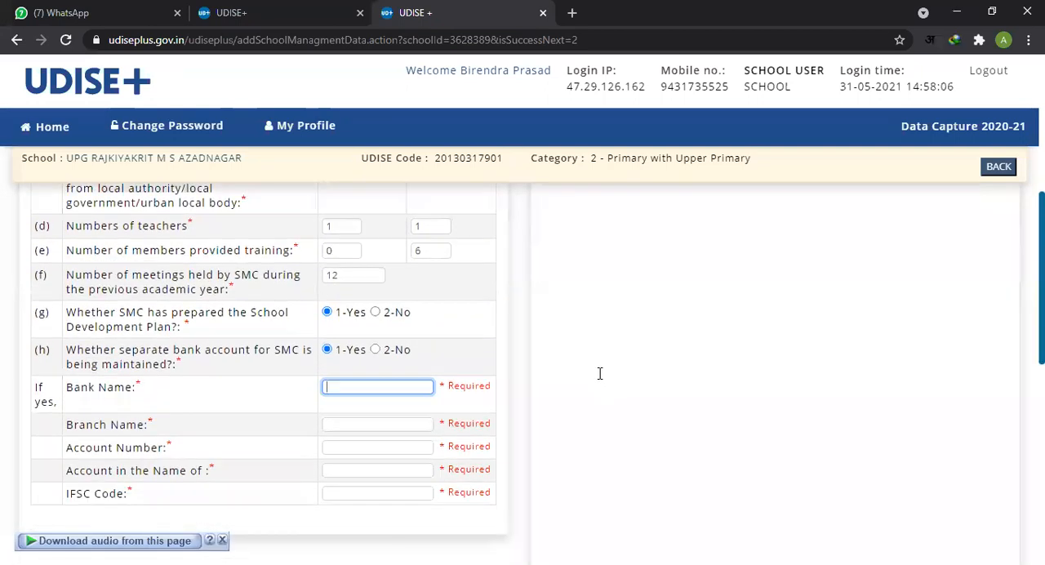
text(B)
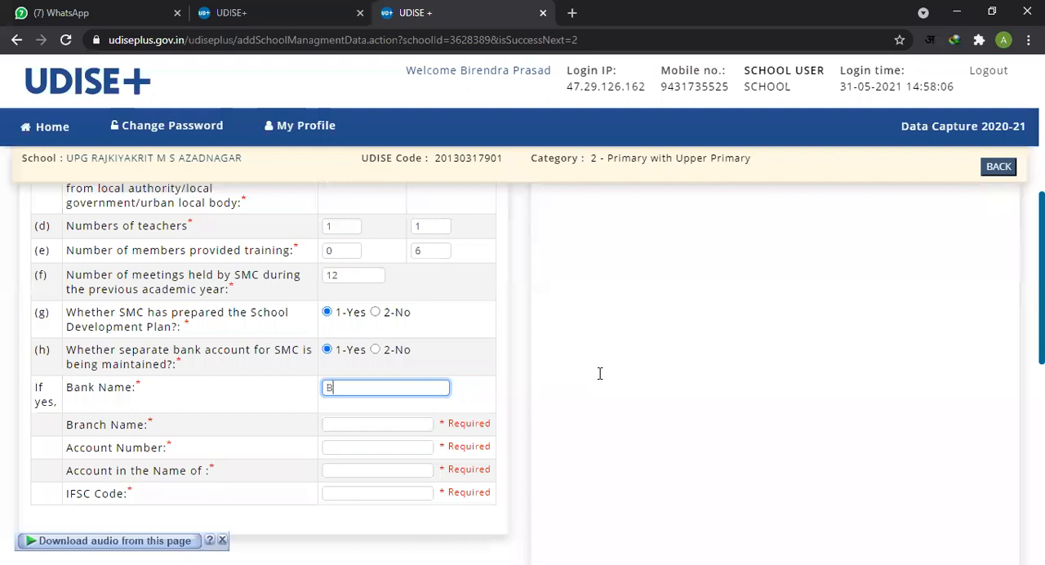
key(BackSpace)
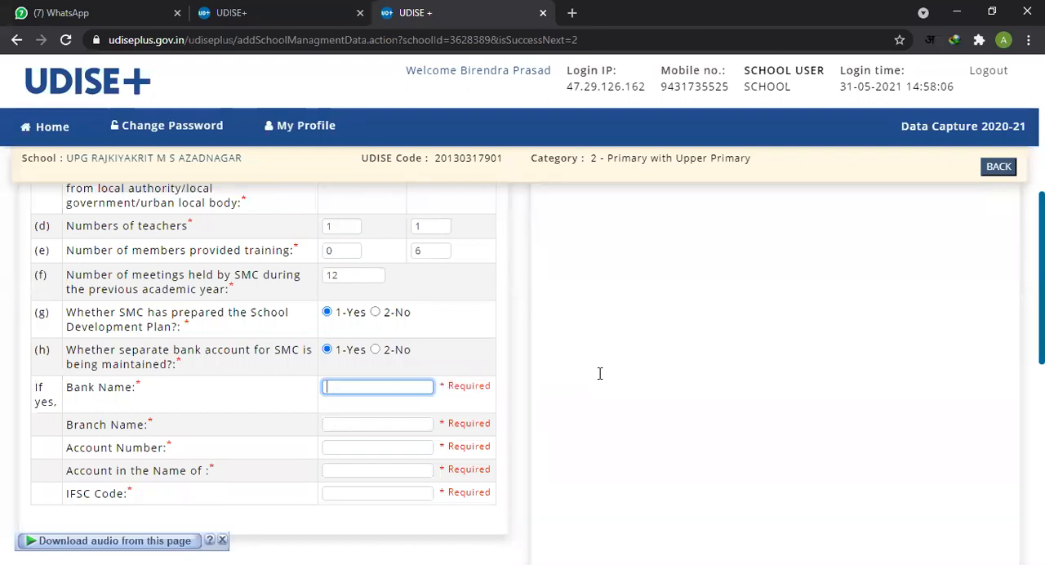
Step: Continue to the Class Room section without saving the Management page
scroll(571, 376, down, 5)
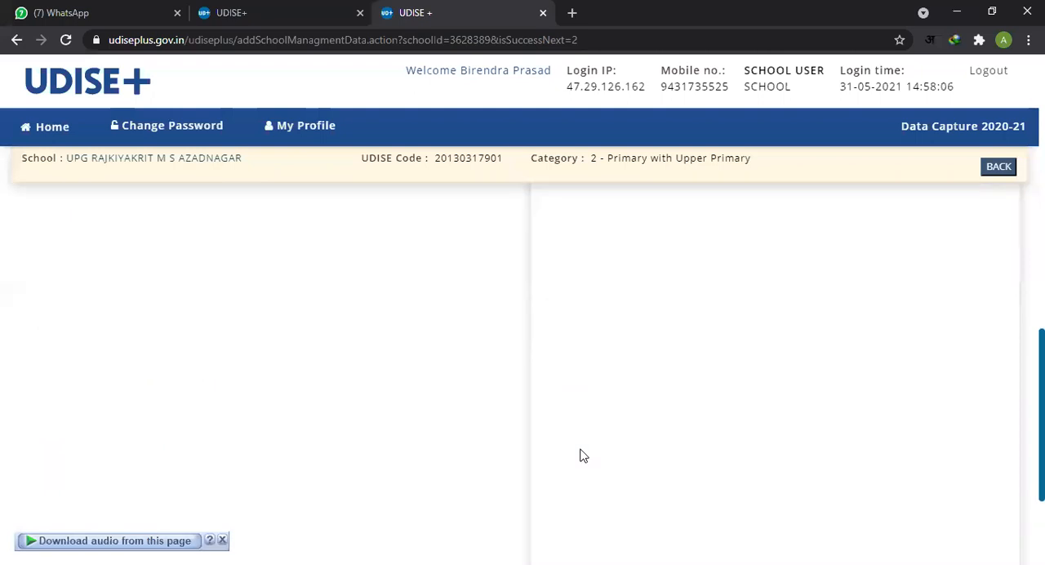
scroll(581, 455, down, 2)
scroll(434, 280, up, 5)
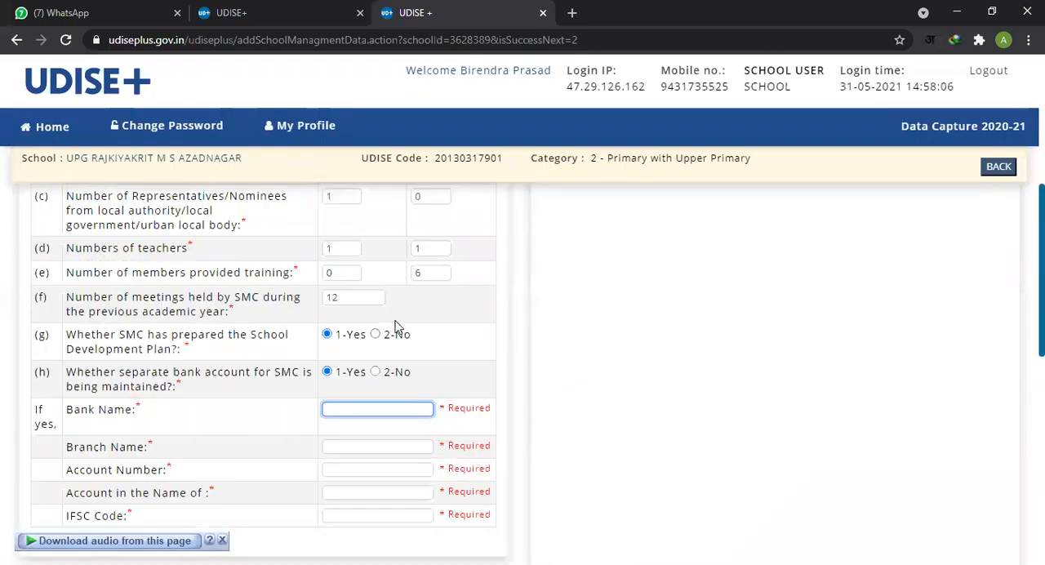
scroll(535, 377, down, 6)
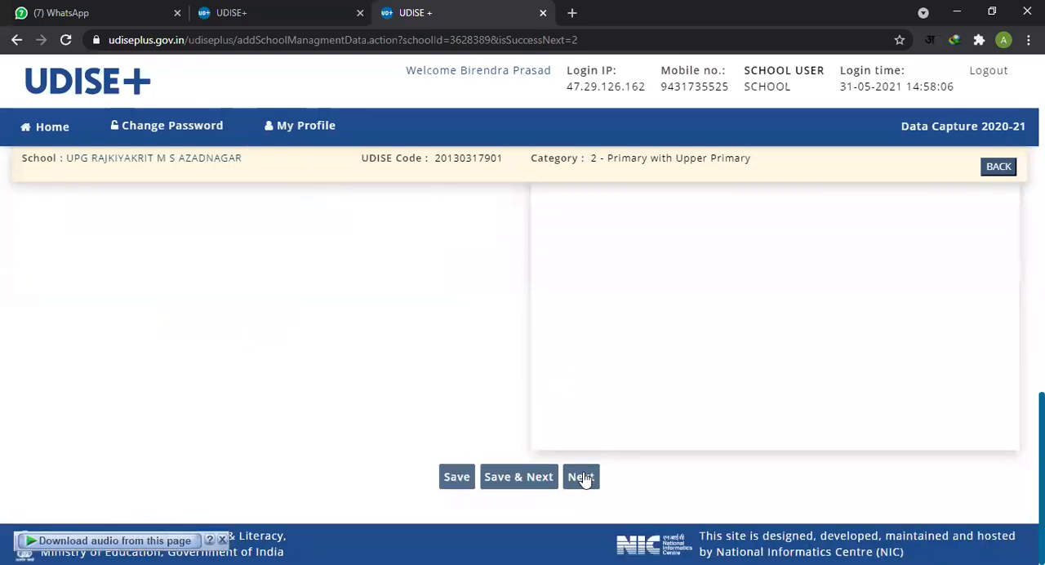
click(582, 478)
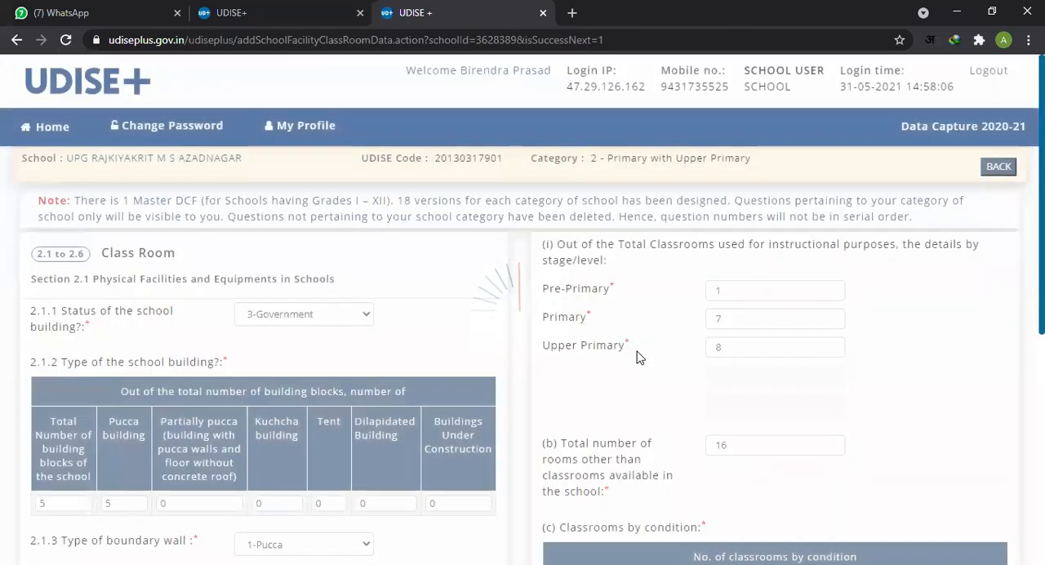
Step: Review the choices offered for item 2.1.1, Status of the school building, in the Class Room section
scroll(575, 356, down, 2)
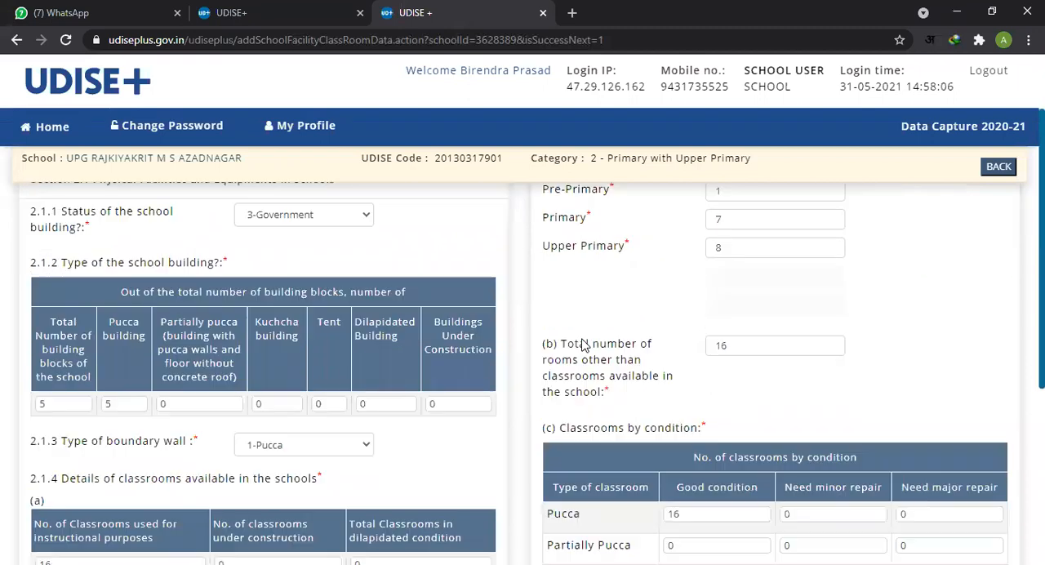
scroll(560, 339, up, 2)
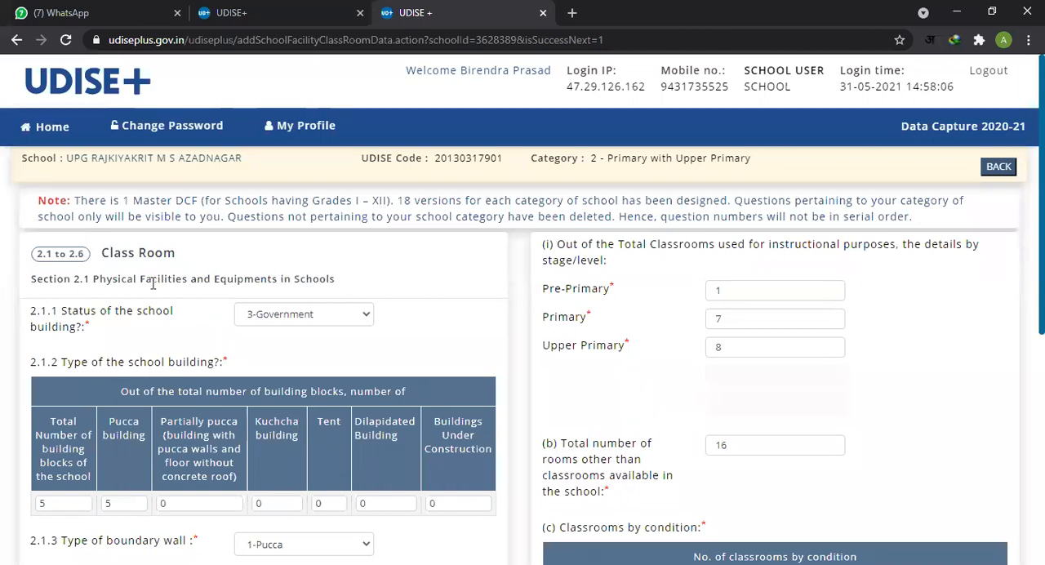
click(352, 321)
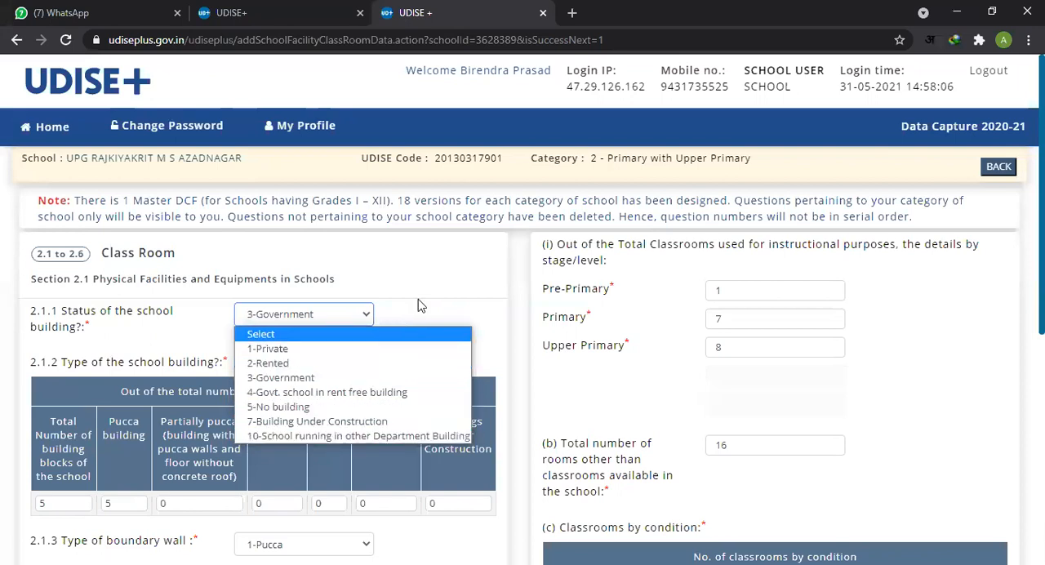
Step: Go through the building block counts in item 2.1.2, from the total number of blocks to buildings under construction
scroll(372, 368, down, 2)
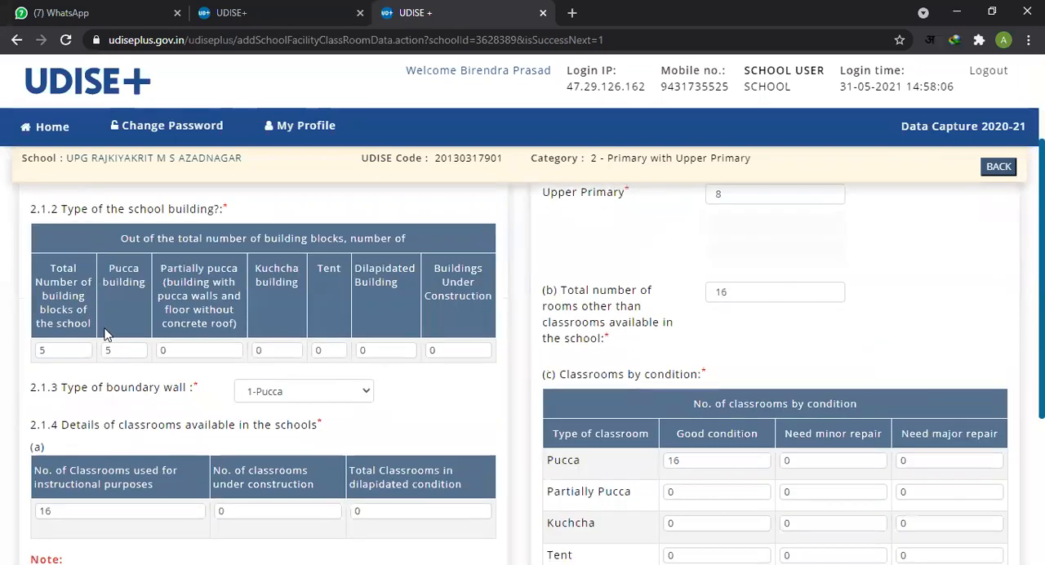
double_click(67, 350)
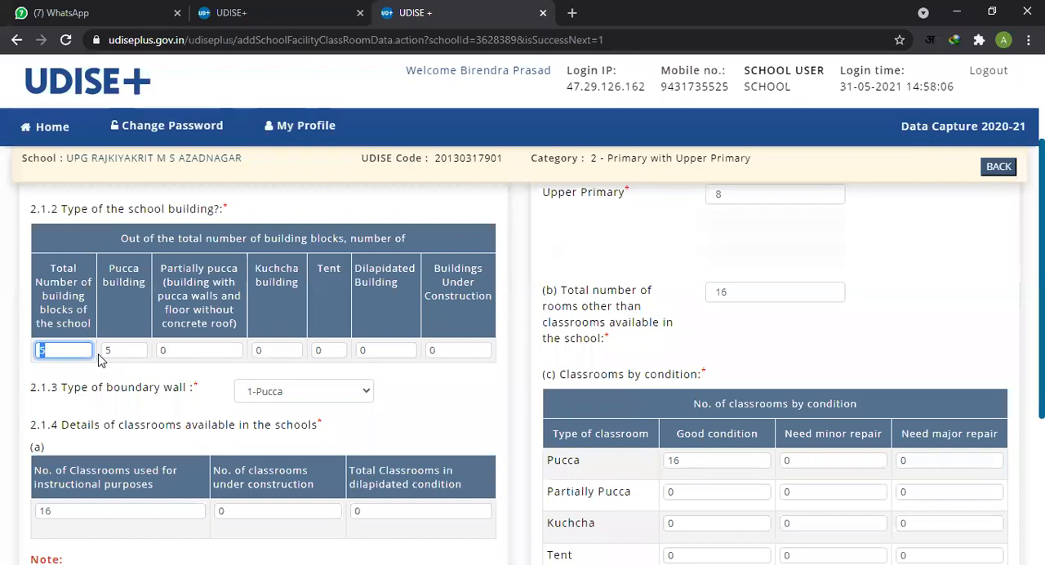
double_click(76, 350)
click(126, 352)
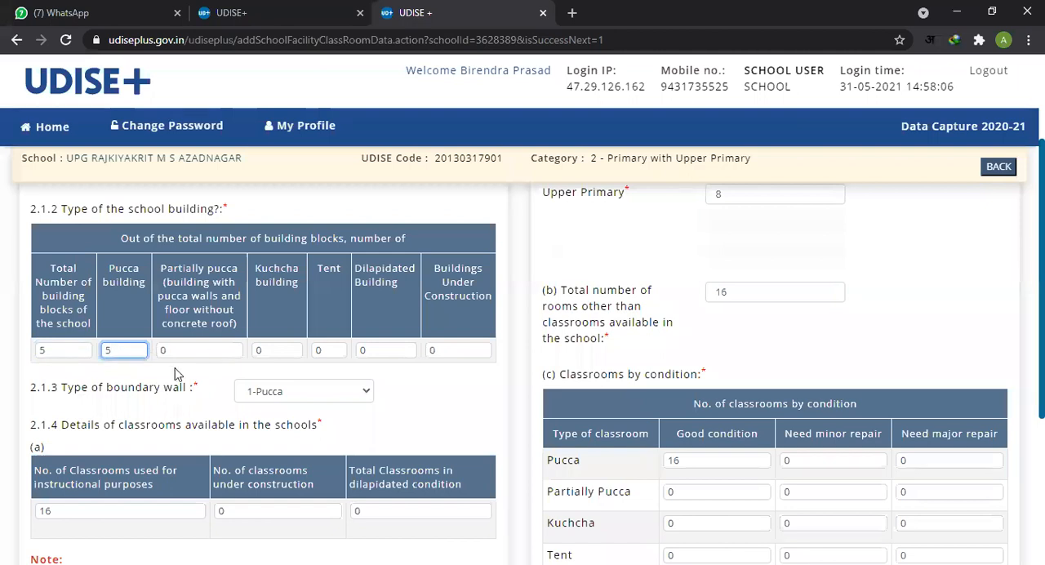
click(53, 352)
click(113, 352)
click(181, 353)
click(268, 354)
click(395, 356)
click(454, 353)
Step: Review the choices for item 2.1.3, Type of boundary wall, without changing the selection
scroll(431, 381, down, 2)
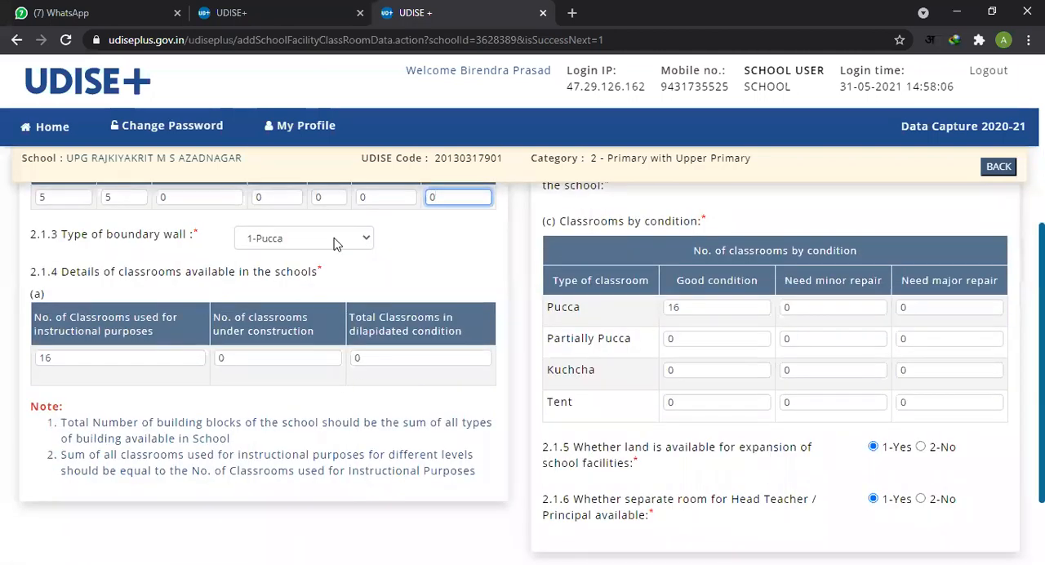
click(333, 241)
click(334, 241)
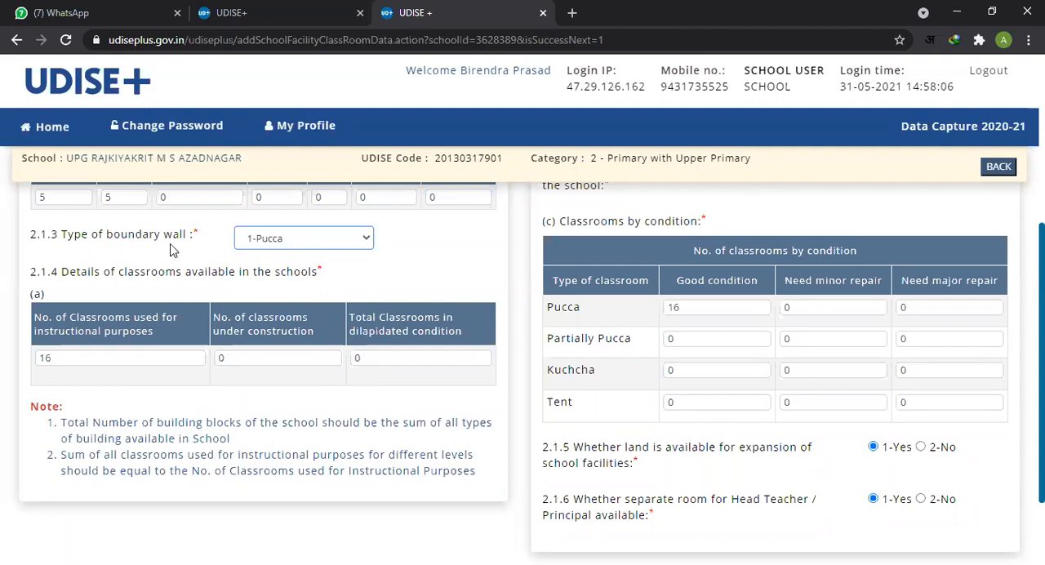
click(333, 243)
click(393, 259)
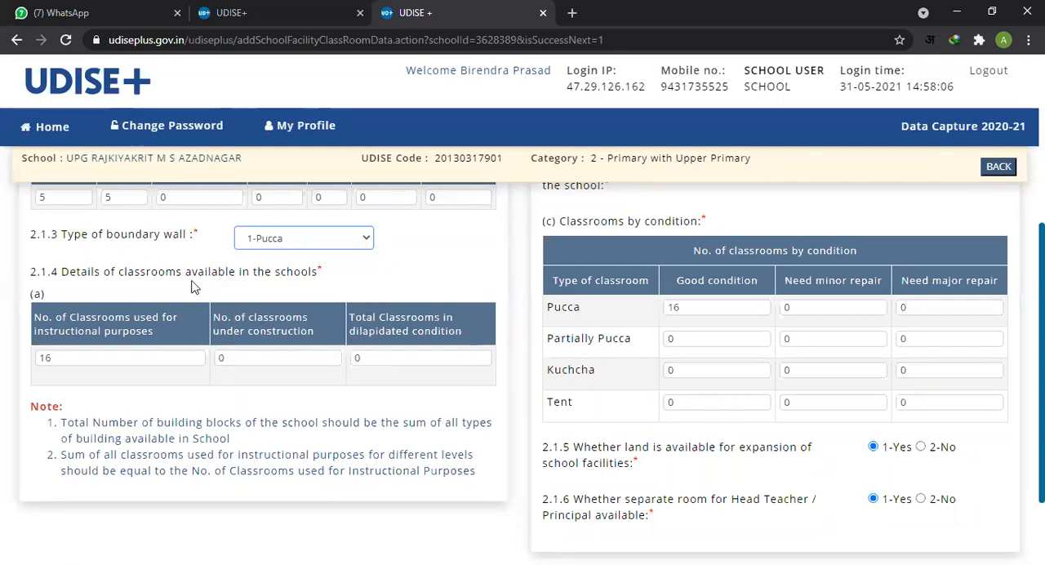
Step: Check the number of classrooms used for instructional purposes in item 2.1.4(a) alongside the building block counts
scroll(79, 347, down, 1)
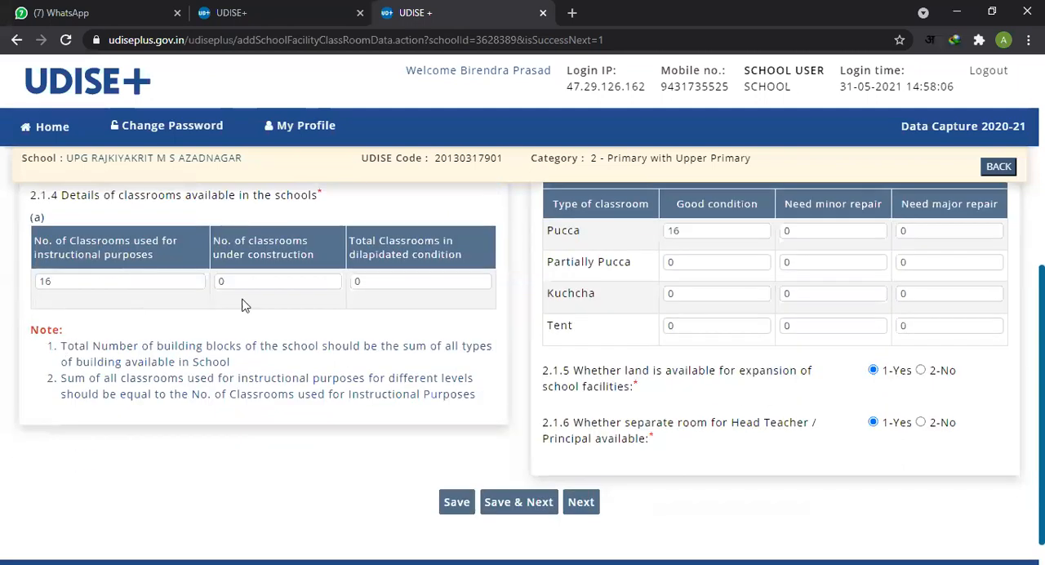
double_click(100, 282)
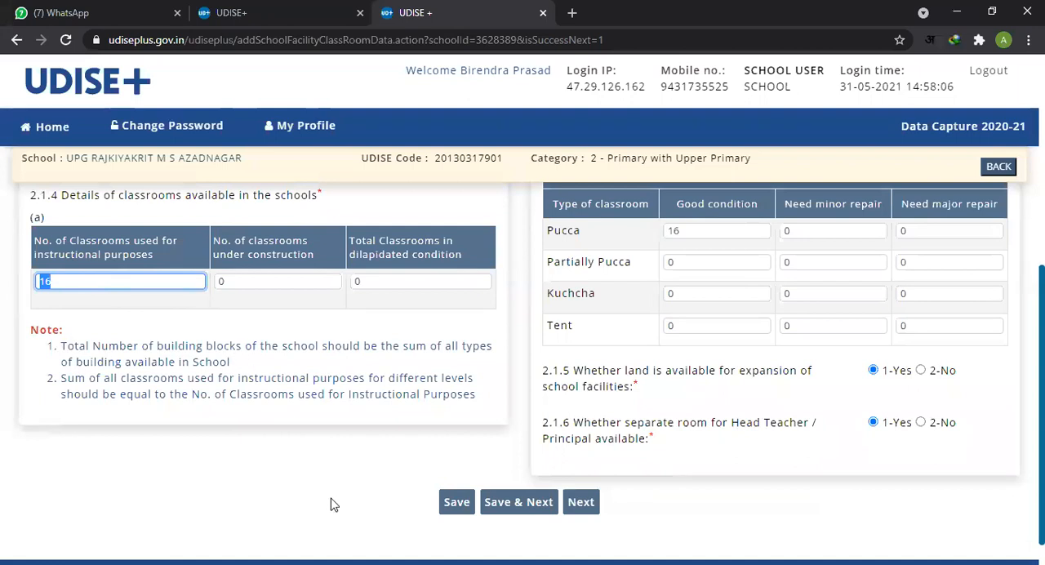
scroll(335, 505, up, 1)
scroll(332, 505, up, 2)
scroll(75, 351, down, 1)
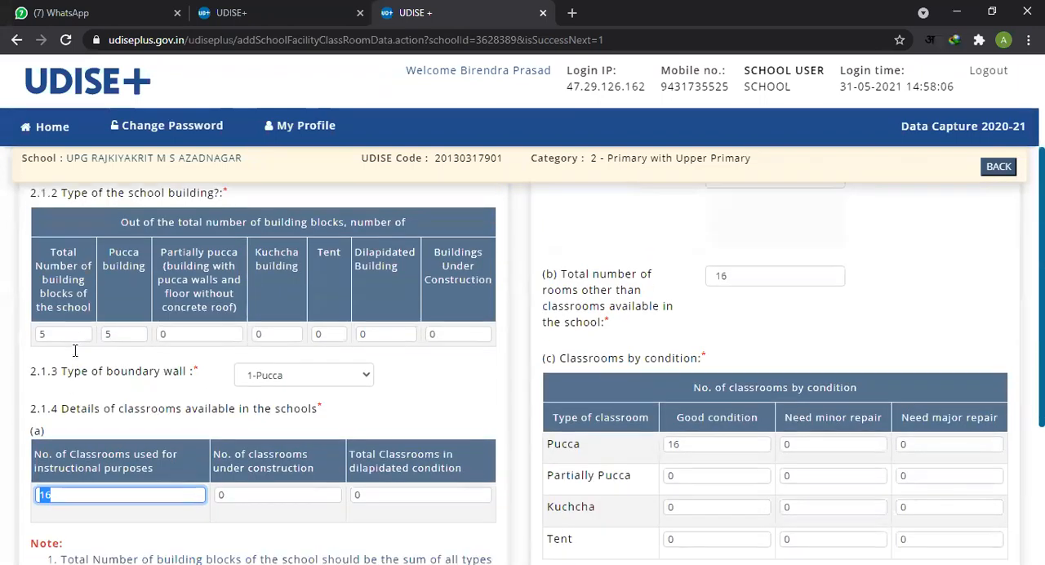
click(70, 434)
double_click(70, 430)
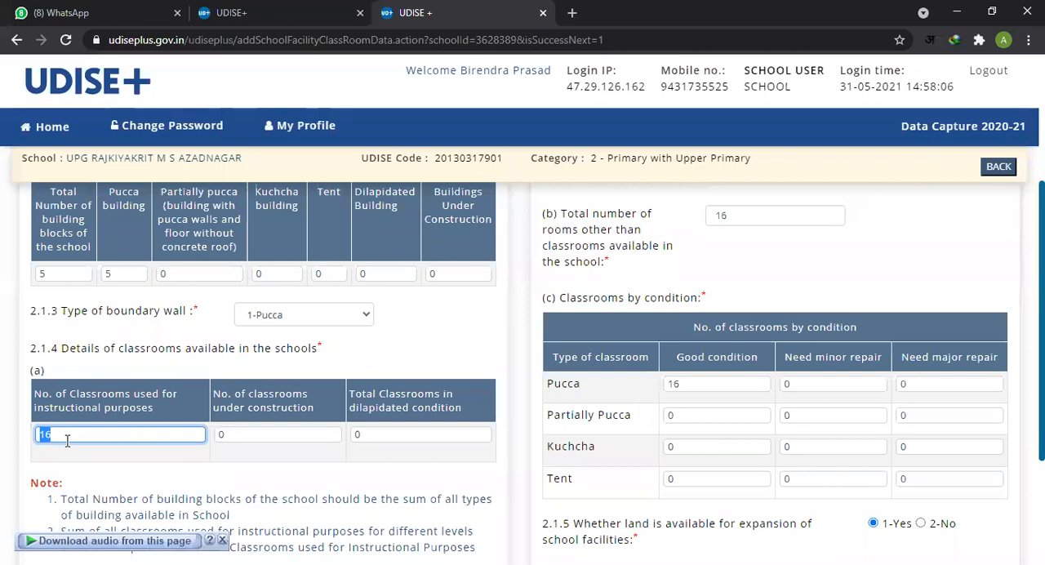
Step: Check the counts of classrooms under construction and in dilapidated condition in 2.1.4(a) and read the notes below
click(262, 435)
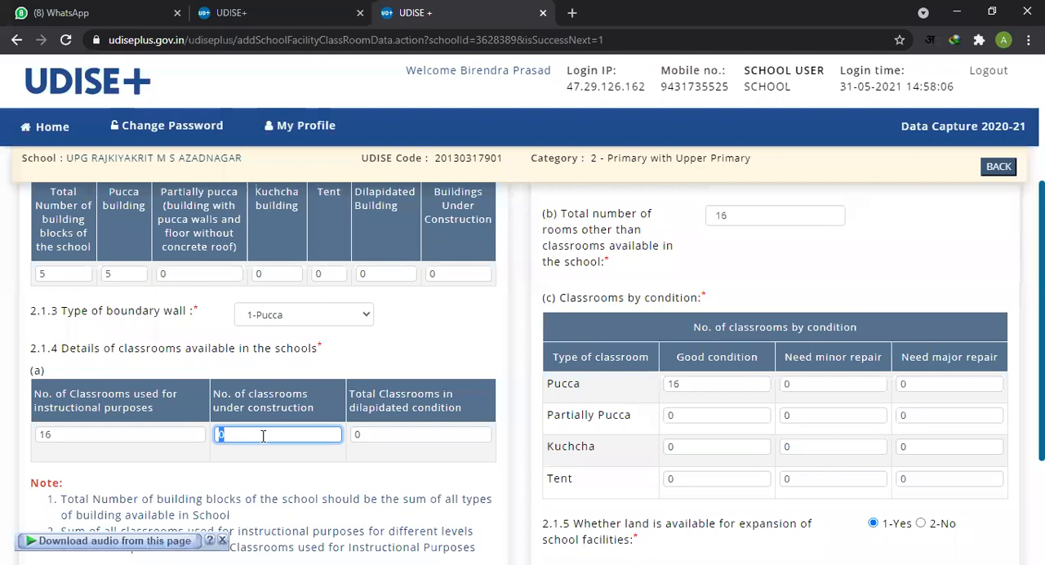
click(412, 440)
scroll(397, 473, down, 1)
double_click(373, 357)
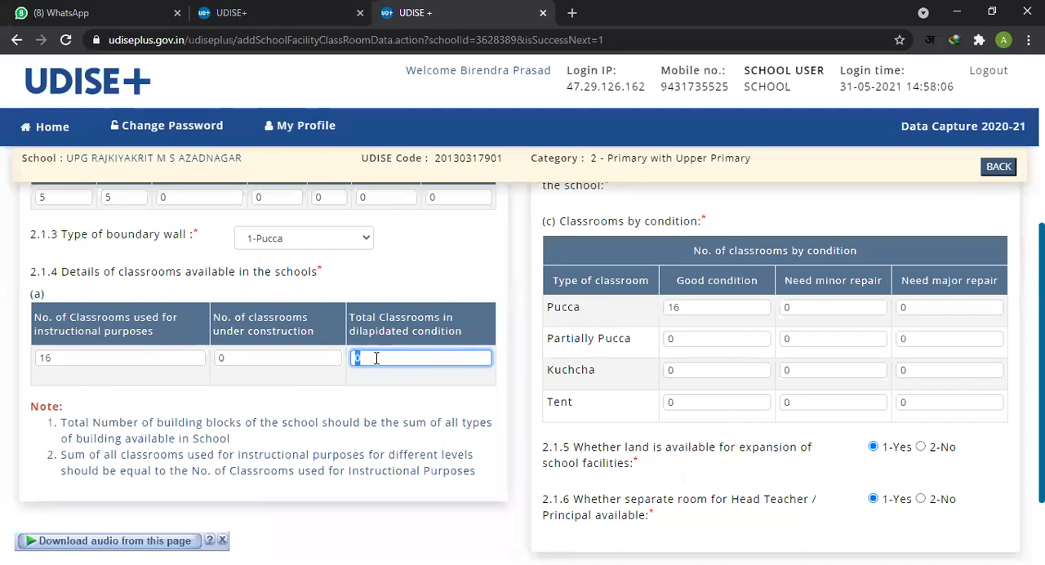
scroll(280, 447, down, 1)
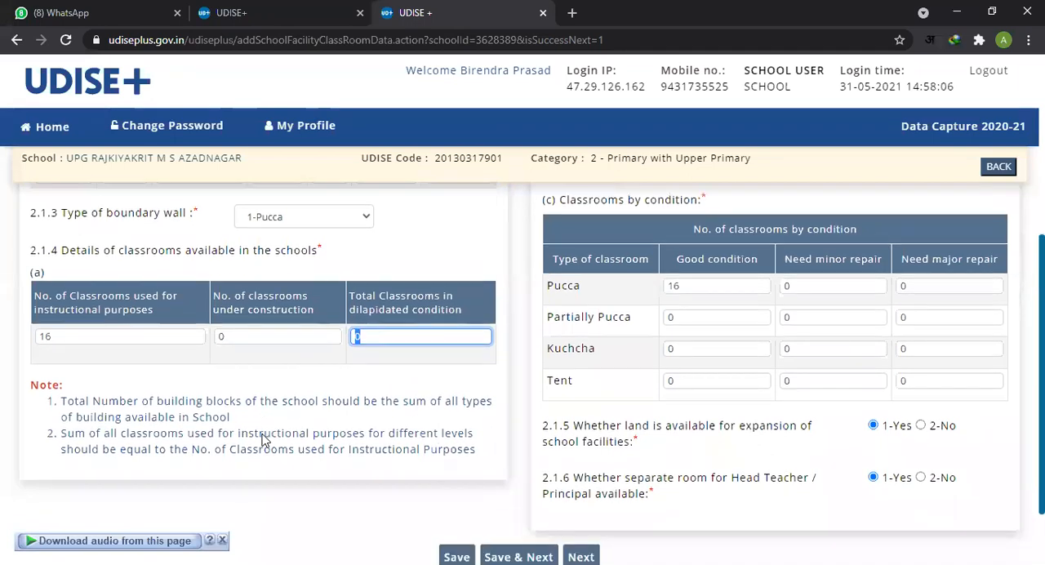
Step: Examine item (i) on instructional classrooms by stage/level, starting with the Pre-Primary count
scroll(380, 406, up, 3)
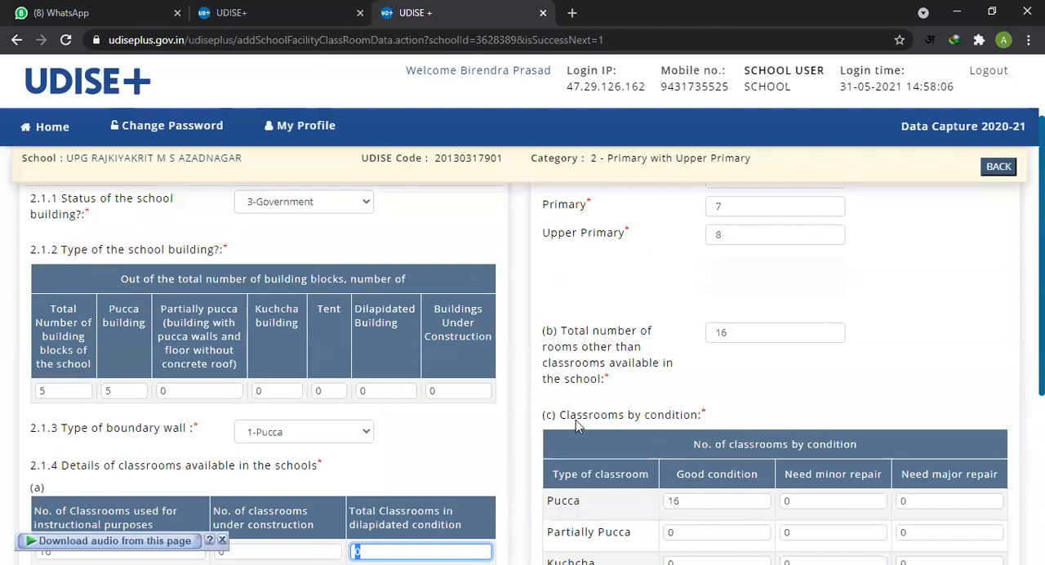
scroll(575, 419, up, 2)
drag(656, 244, 852, 250)
click(906, 274)
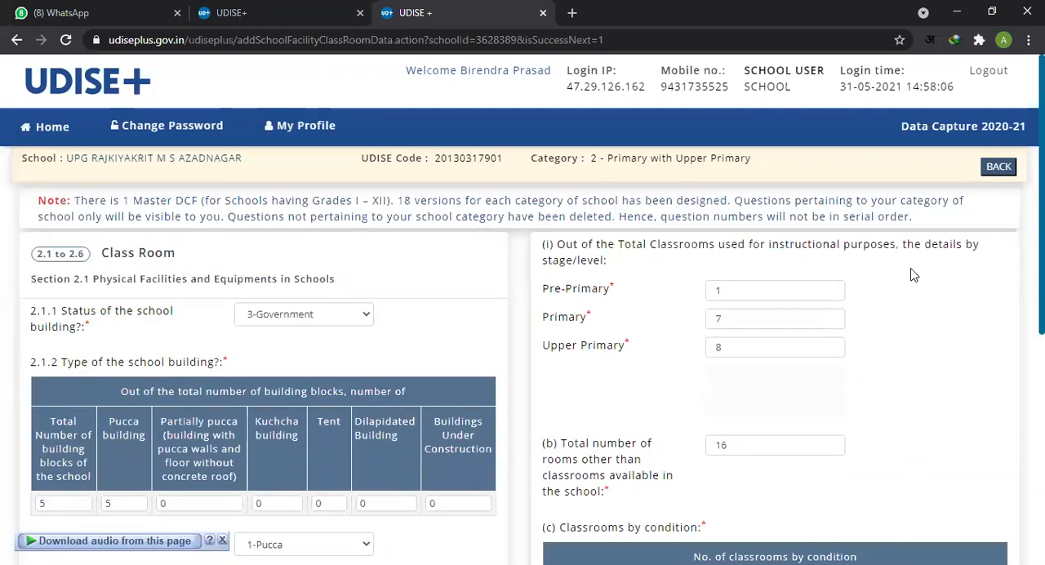
drag(658, 245, 898, 254)
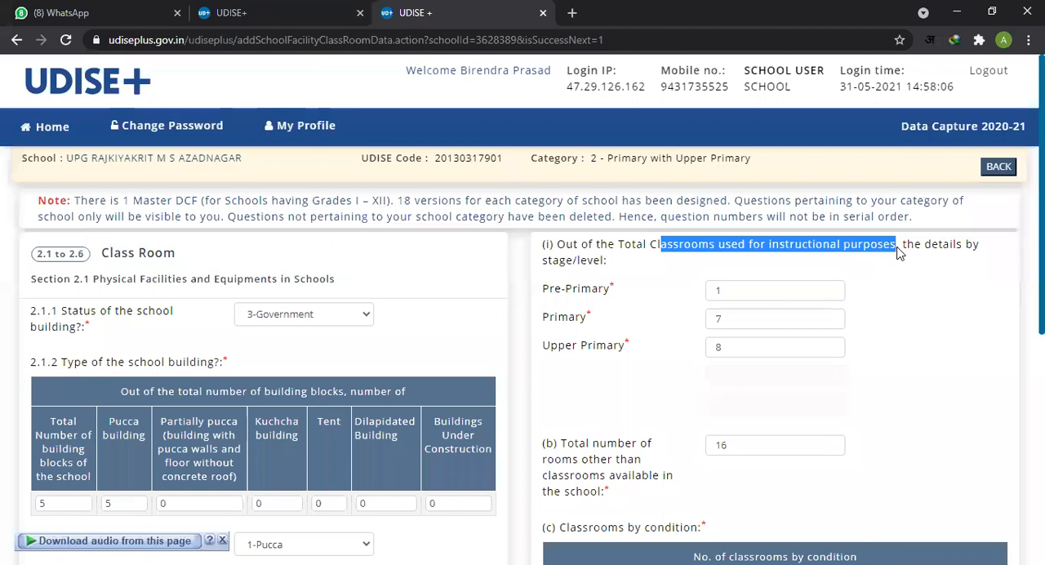
double_click(758, 291)
Step: Compare the 2.1.4(a) instructional classroom total with the Pre-Primary, Primary and Upper Primary counts in item (i)
scroll(656, 361, down, 3)
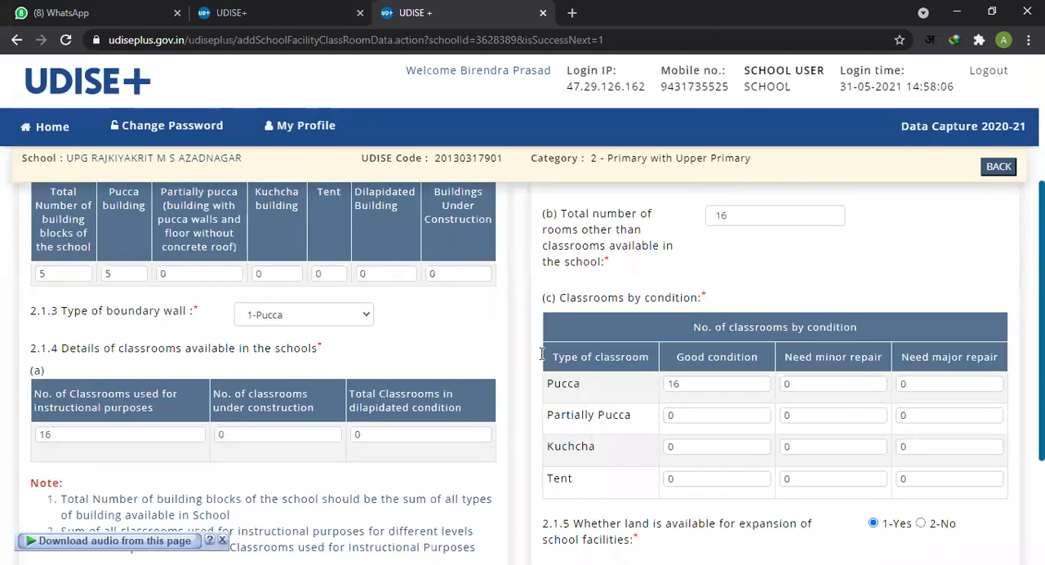
click(64, 435)
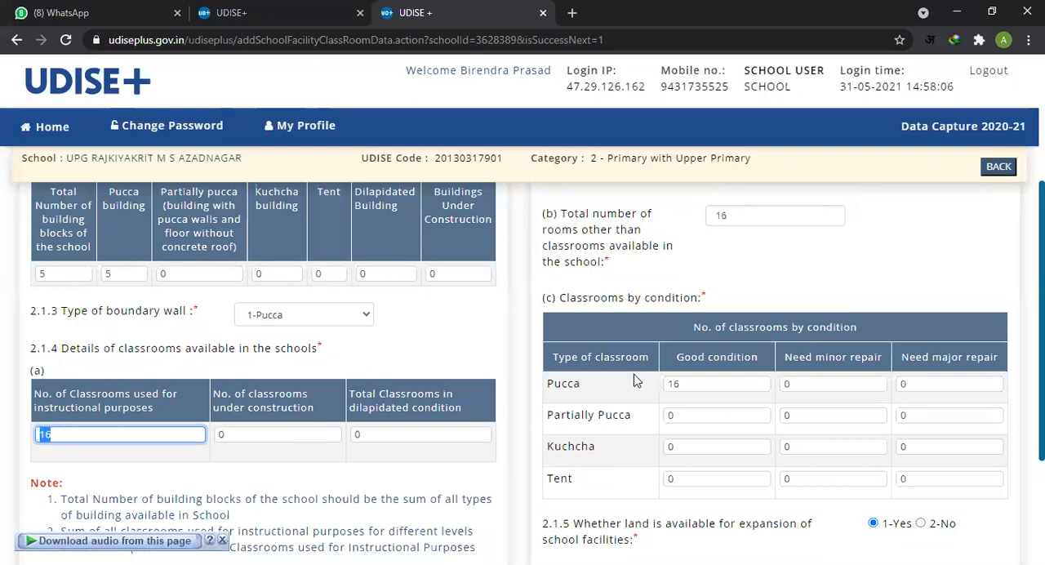
scroll(658, 366, up, 3)
double_click(740, 290)
double_click(740, 318)
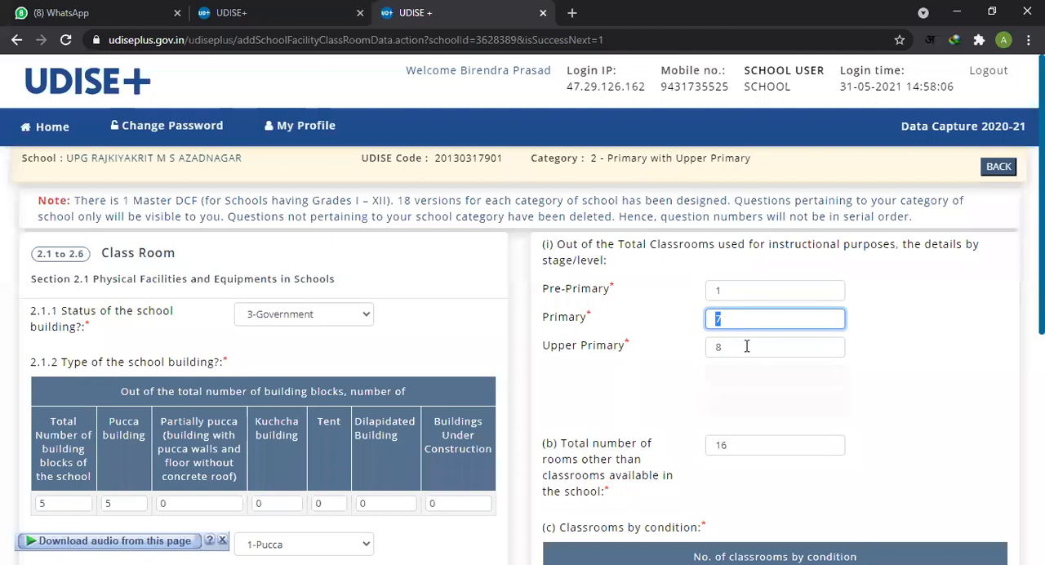
click(756, 347)
click(730, 290)
click(725, 317)
click(747, 347)
click(738, 317)
click(737, 289)
Step: Examine item (b), the total number of rooms other than classrooms available in the school
scroll(769, 345, down, 1)
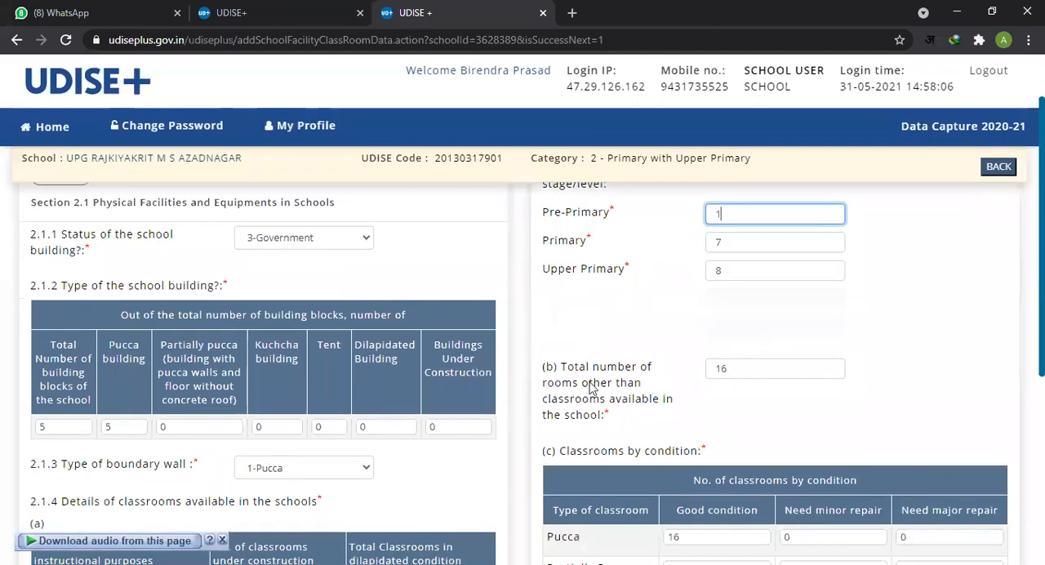
double_click(734, 372)
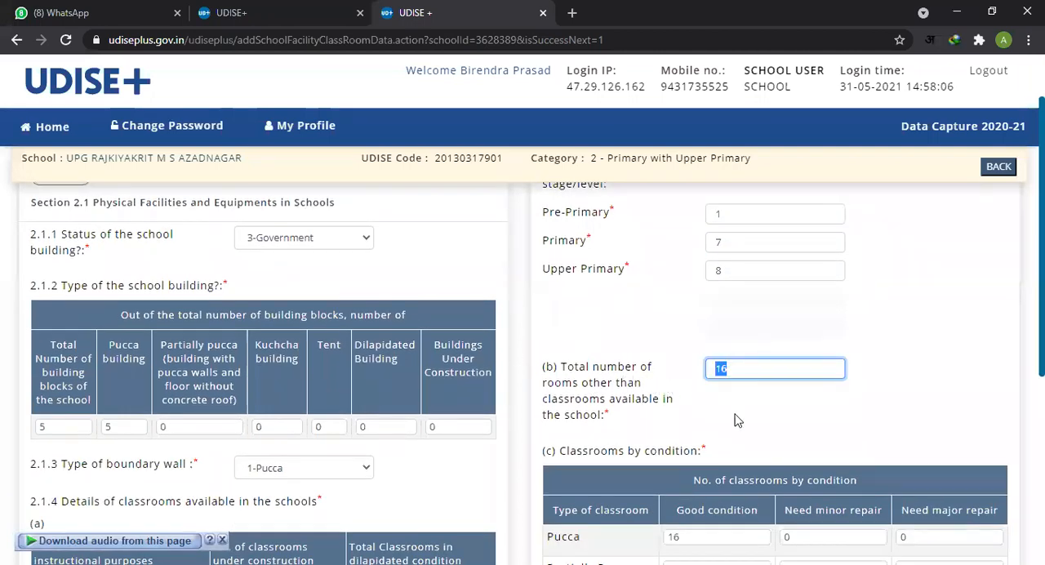
scroll(732, 418, down, 1)
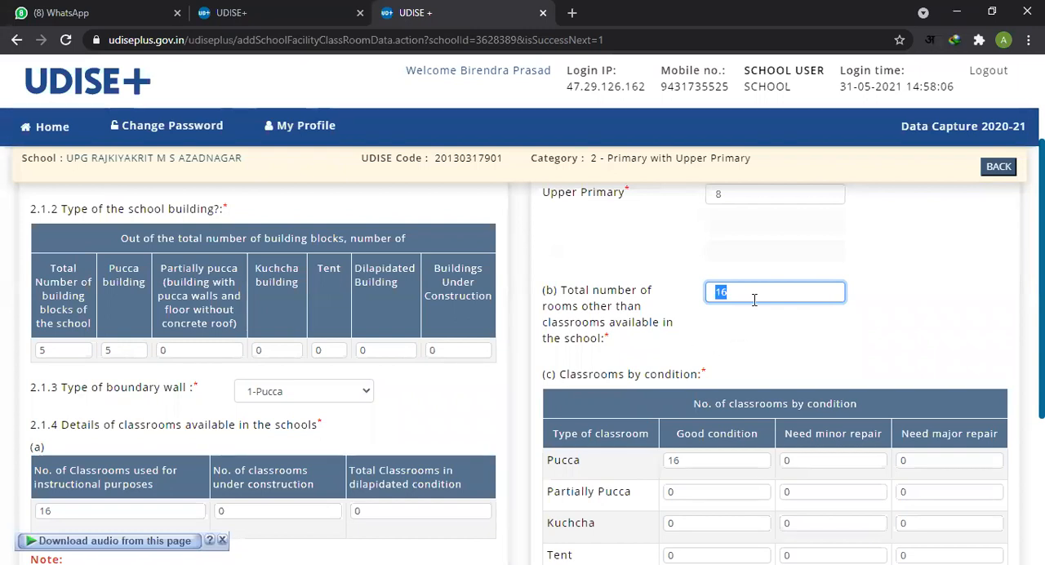
Step: Go through the good-condition counts for Pucca, Partially Pucca, Kuchcha and Tent classrooms in item (c)
scroll(753, 359, down, 2)
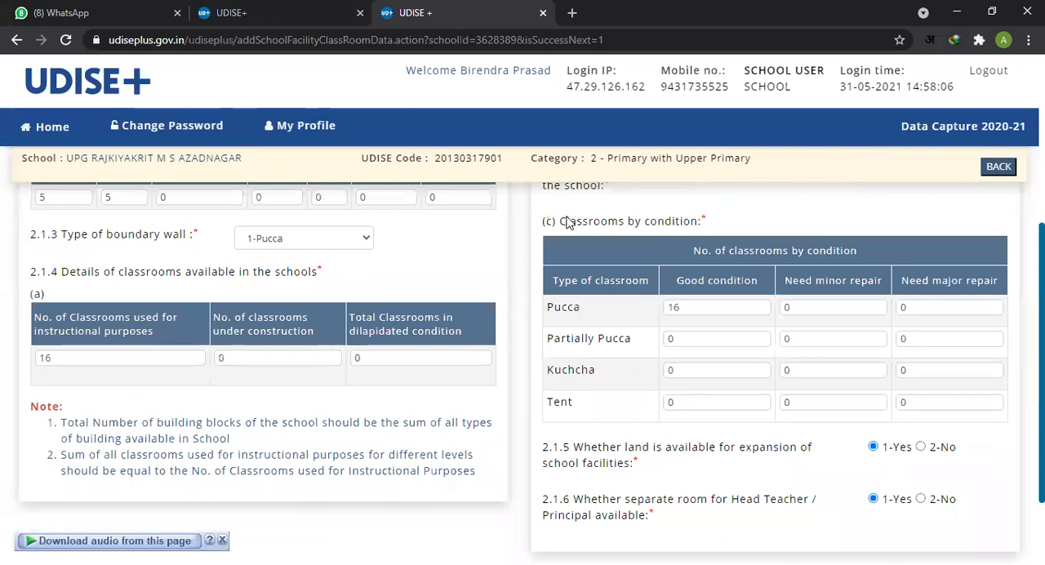
drag(567, 222, 705, 222)
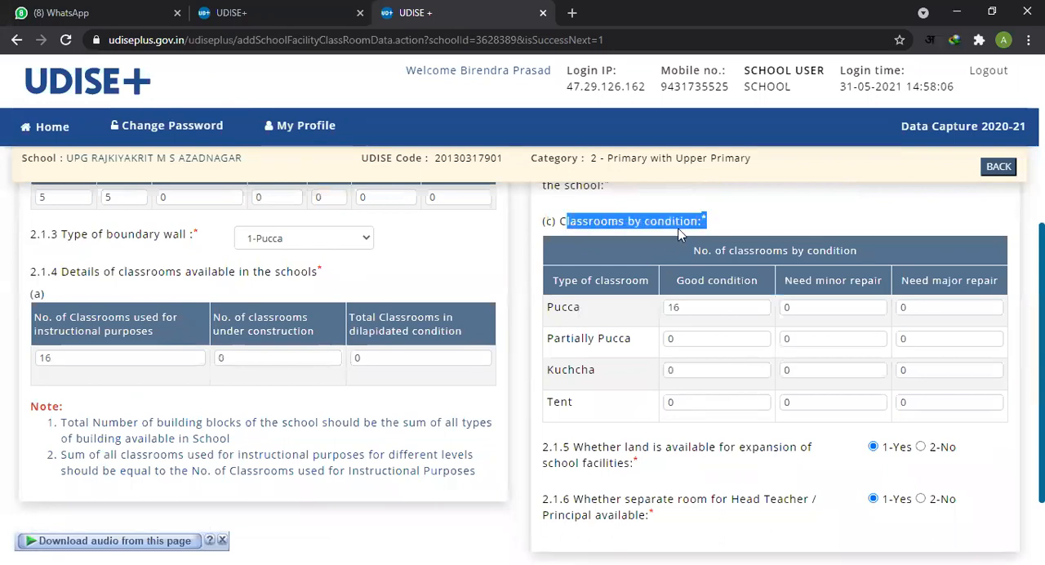
double_click(692, 309)
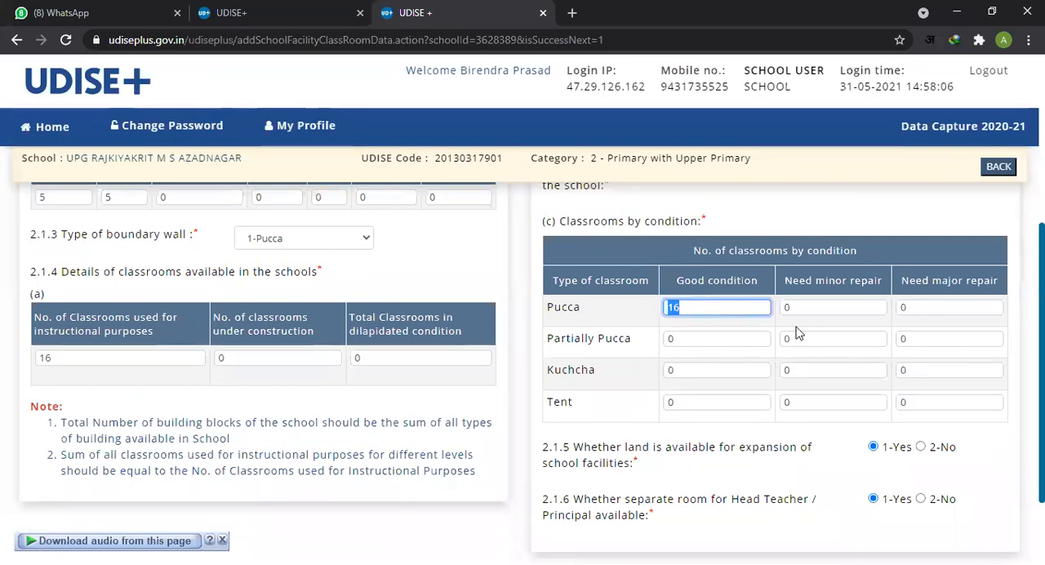
click(701, 339)
click(696, 370)
click(716, 403)
Step: Go through the minor-repair and major-repair counts for every classroom type in item (c)
click(837, 306)
click(835, 338)
click(825, 371)
click(842, 400)
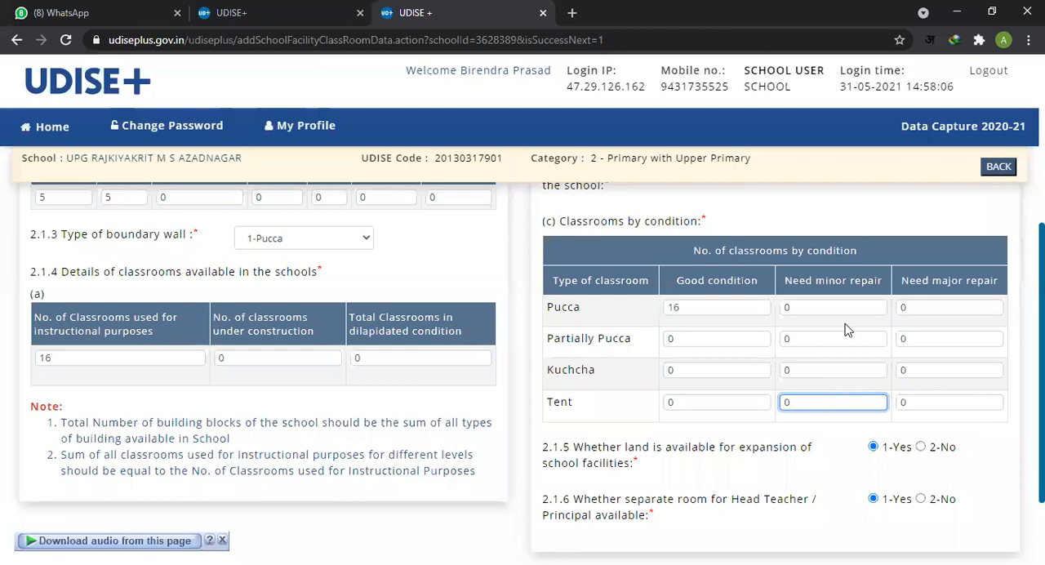
click(843, 357)
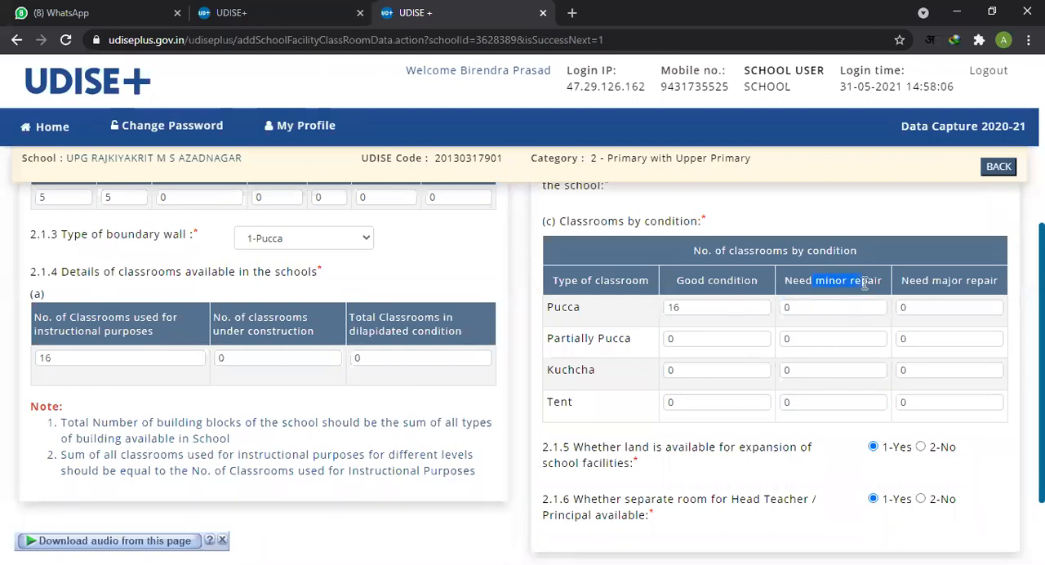
click(954, 308)
click(953, 339)
click(942, 369)
click(936, 402)
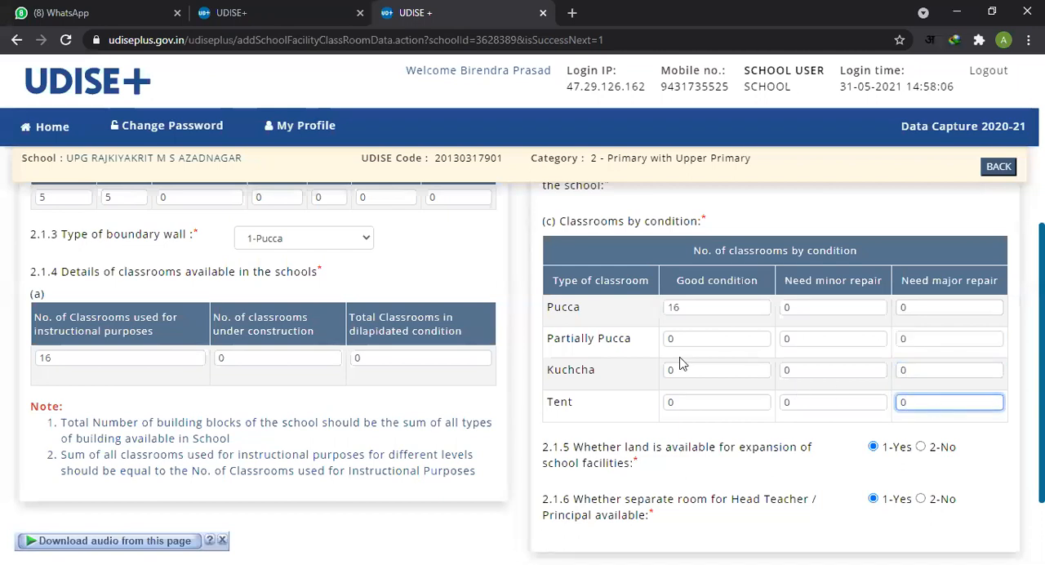
Step: Read items 2.1.5 on land for expansion and 2.1.6 on a separate Head Teacher/Principal room, then look back over the page
scroll(735, 359, down, 2)
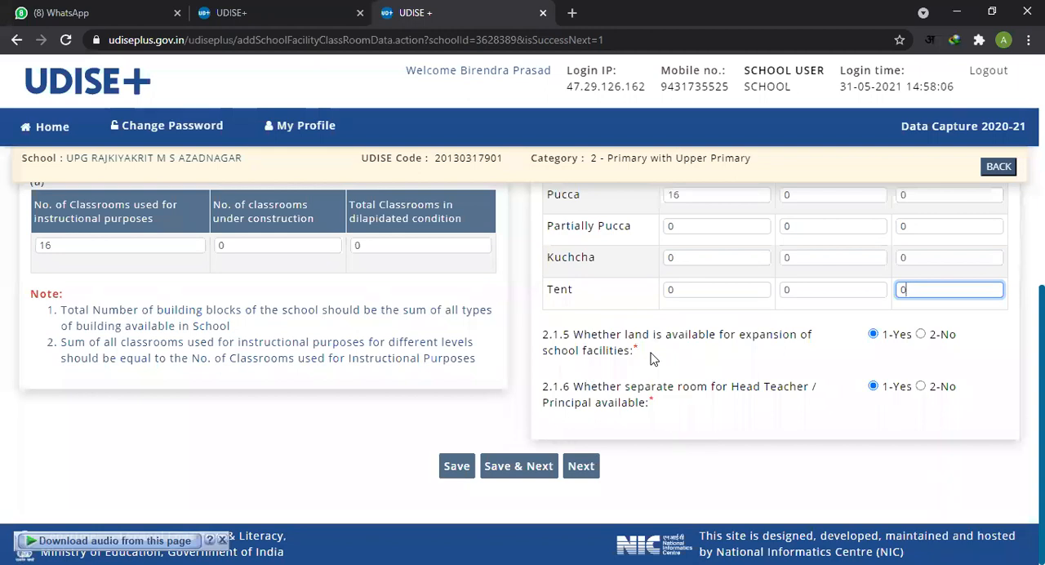
drag(574, 334, 800, 336)
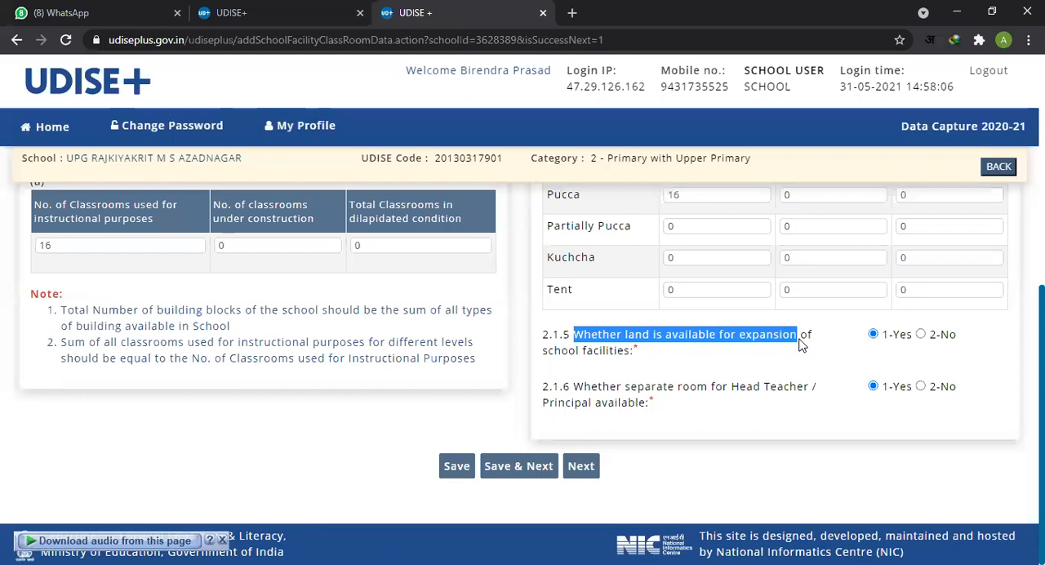
click(592, 351)
drag(575, 392, 796, 400)
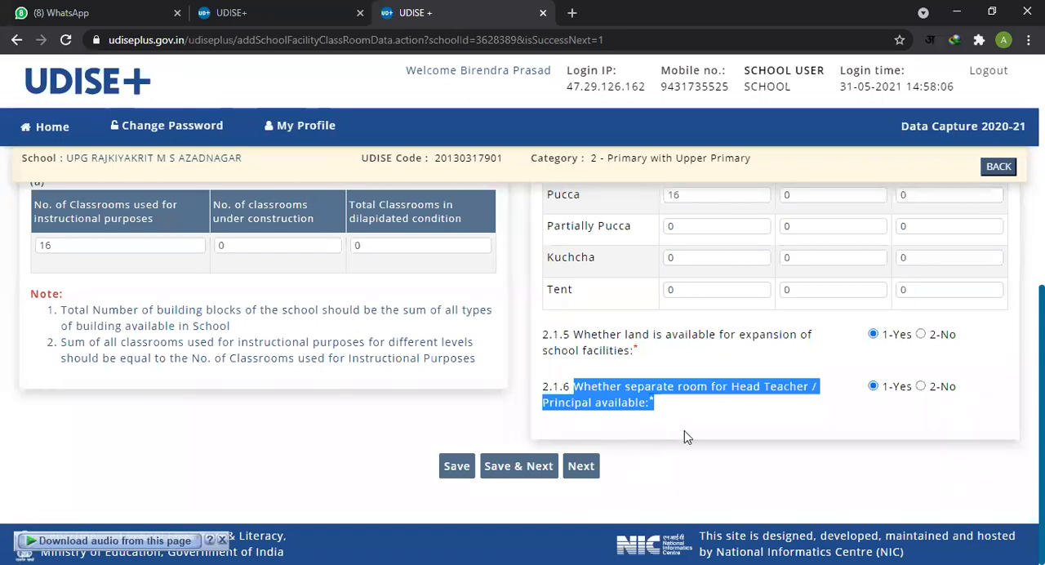
scroll(685, 433, up, 1)
scroll(687, 434, up, 2)
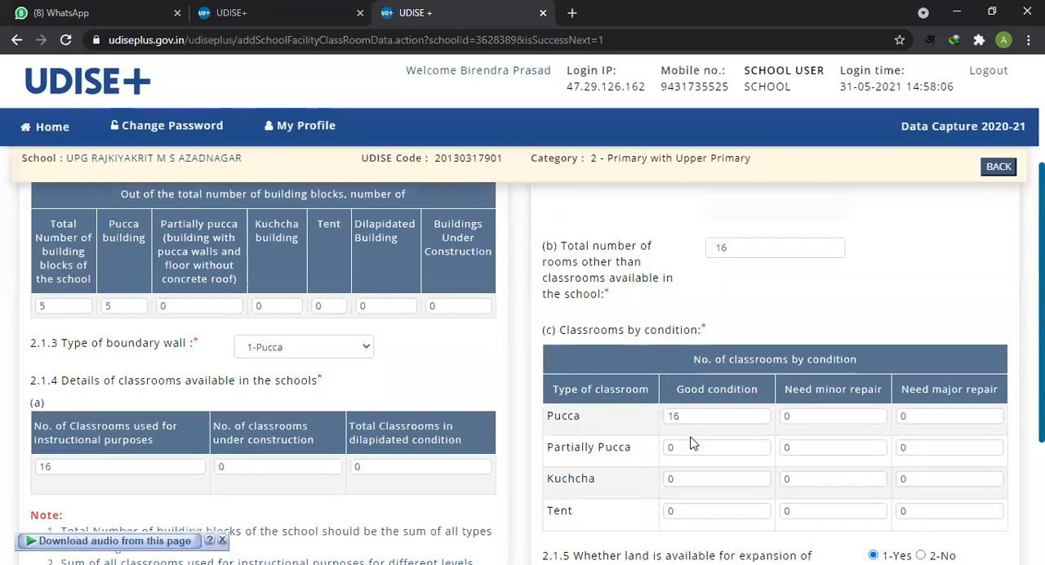
Step: Recheck the good-condition count for Pucca classrooms and the Partially Pucca, Kuchcha and Tent rows in item (c)
scroll(691, 457, down, 1)
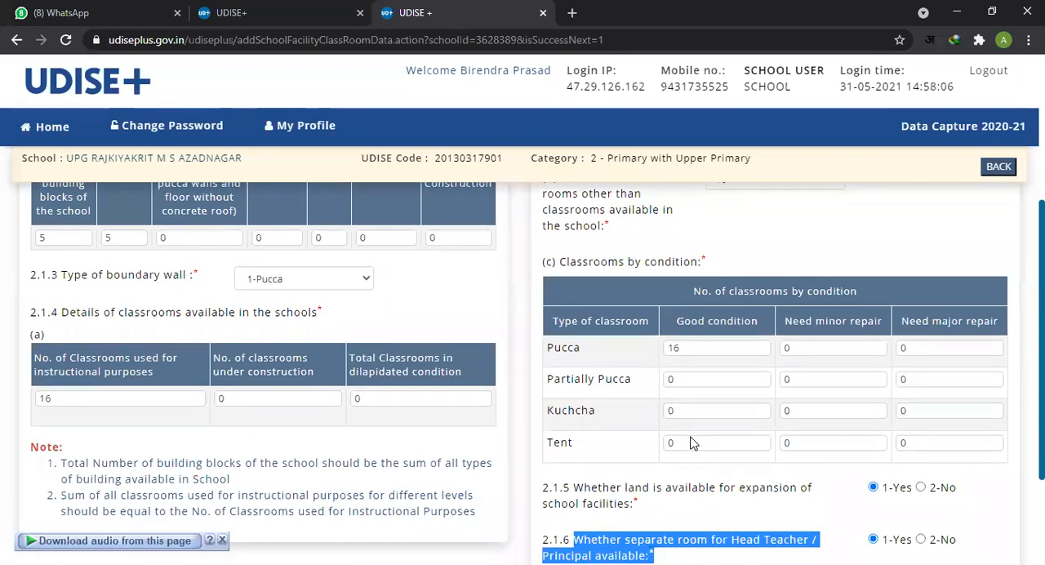
scroll(693, 437, up, 2)
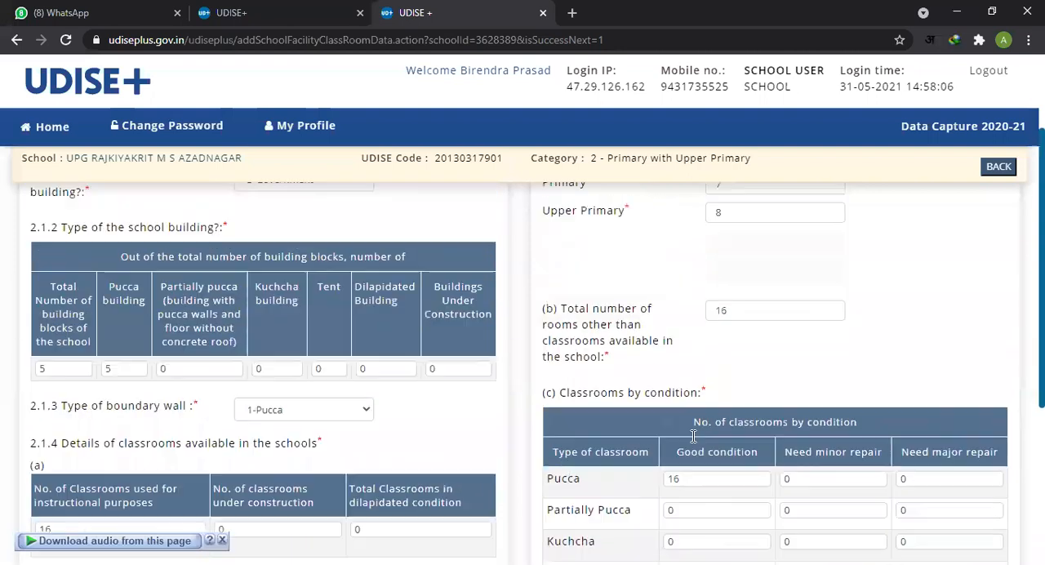
scroll(695, 408, down, 2)
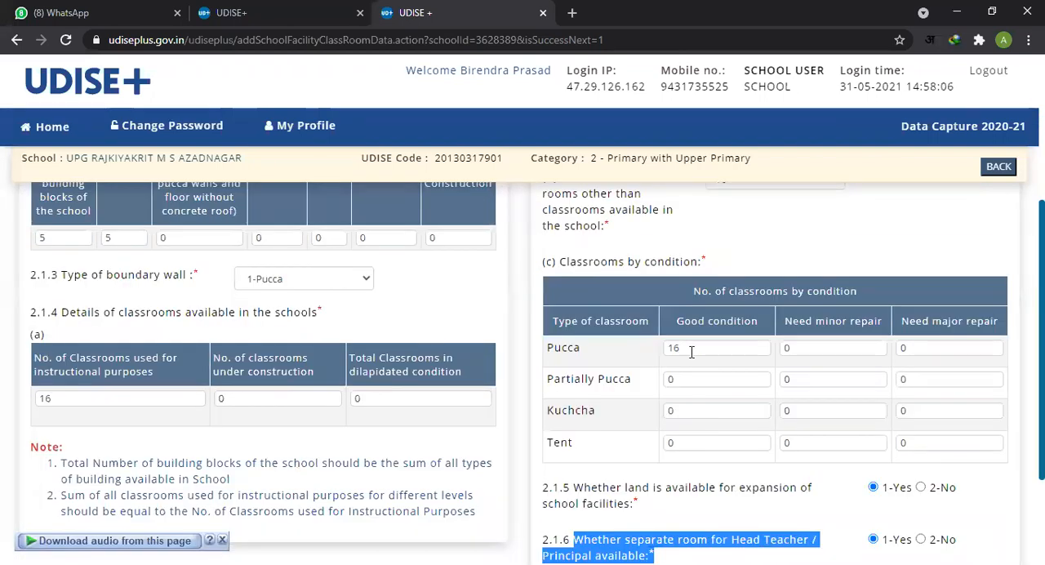
double_click(697, 347)
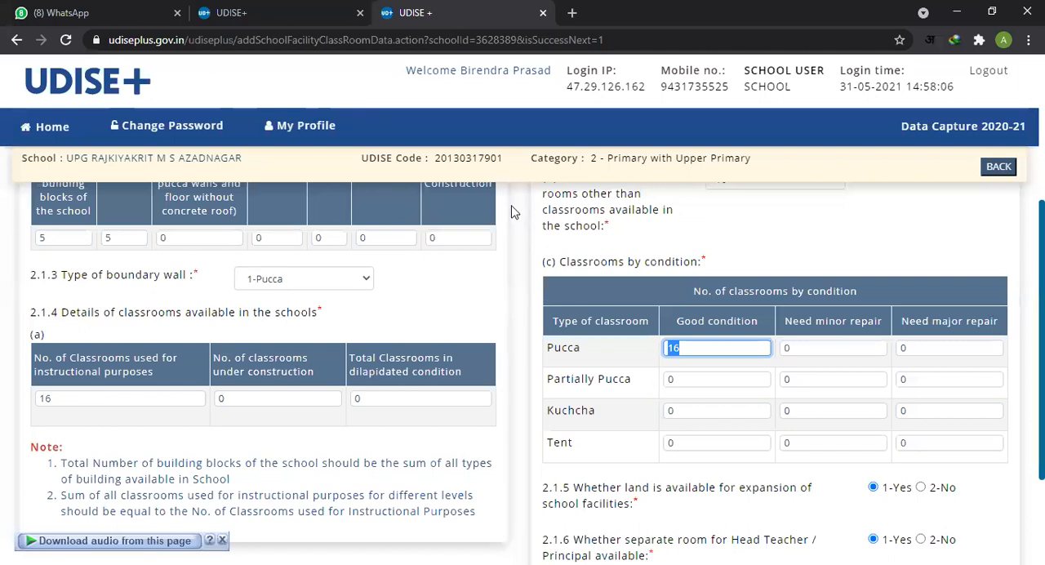
click(581, 320)
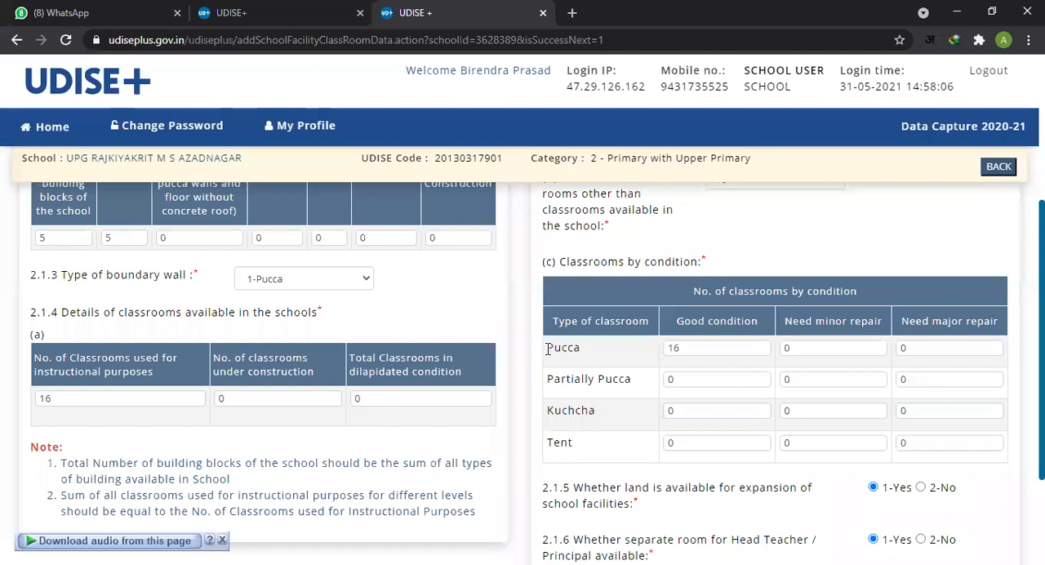
double_click(575, 348)
drag(546, 380, 896, 445)
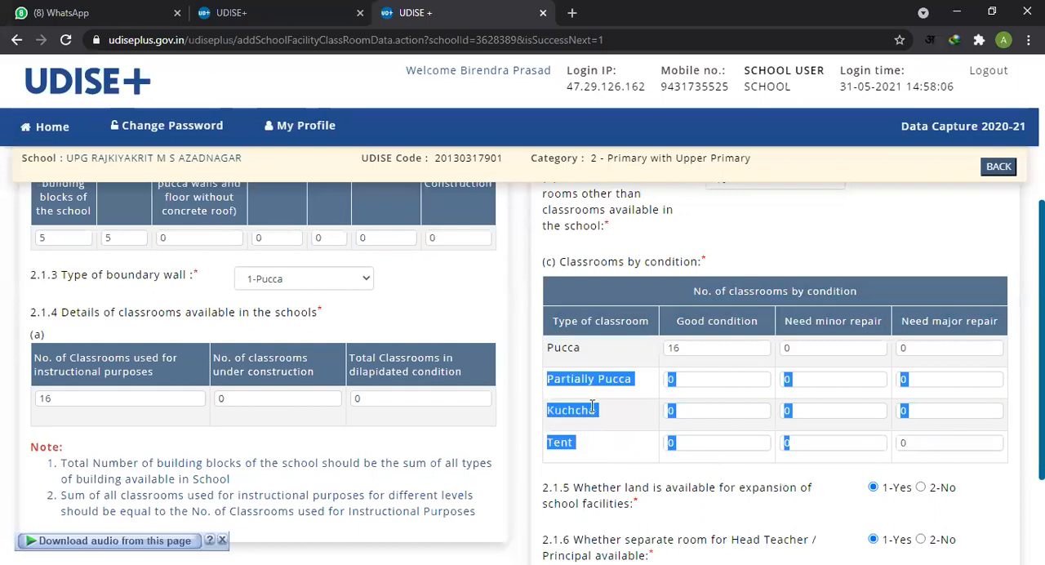
click(582, 433)
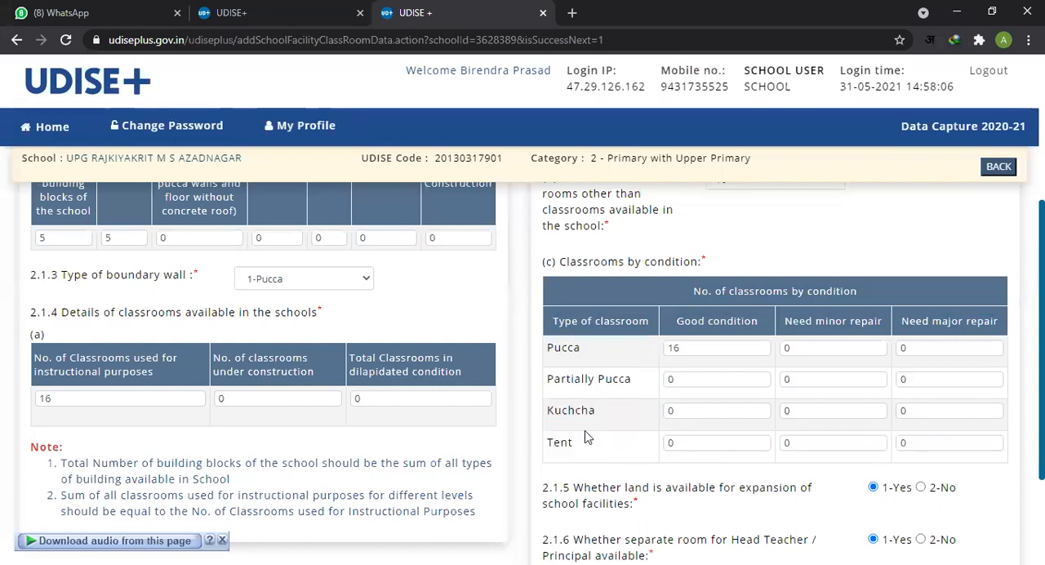
Step: Review items 2.1.5 and 2.1.6, and save the Class Room section to continue to the Toilet Facility section
scroll(590, 433, down, 2)
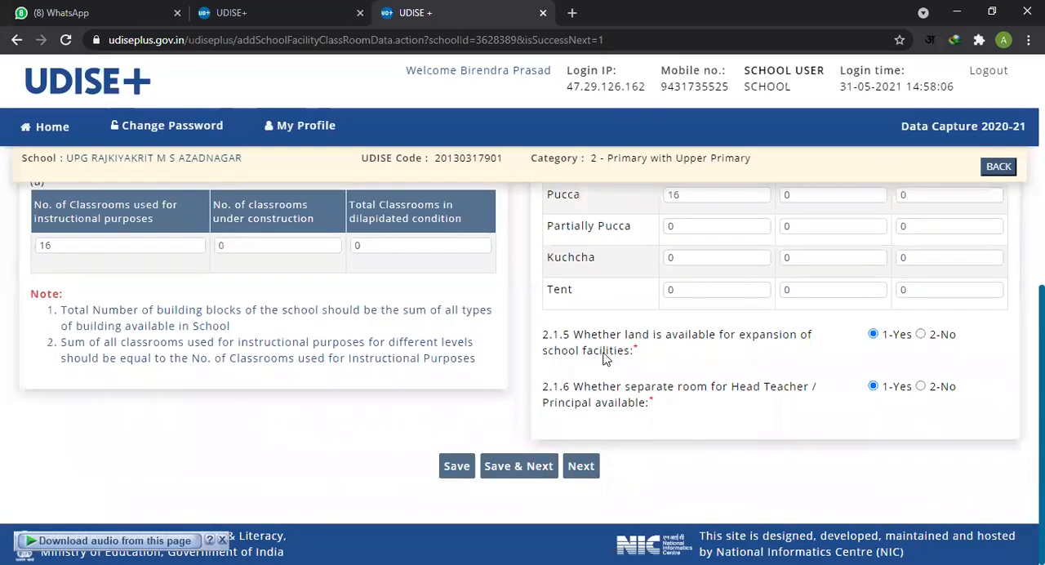
drag(560, 334, 659, 364)
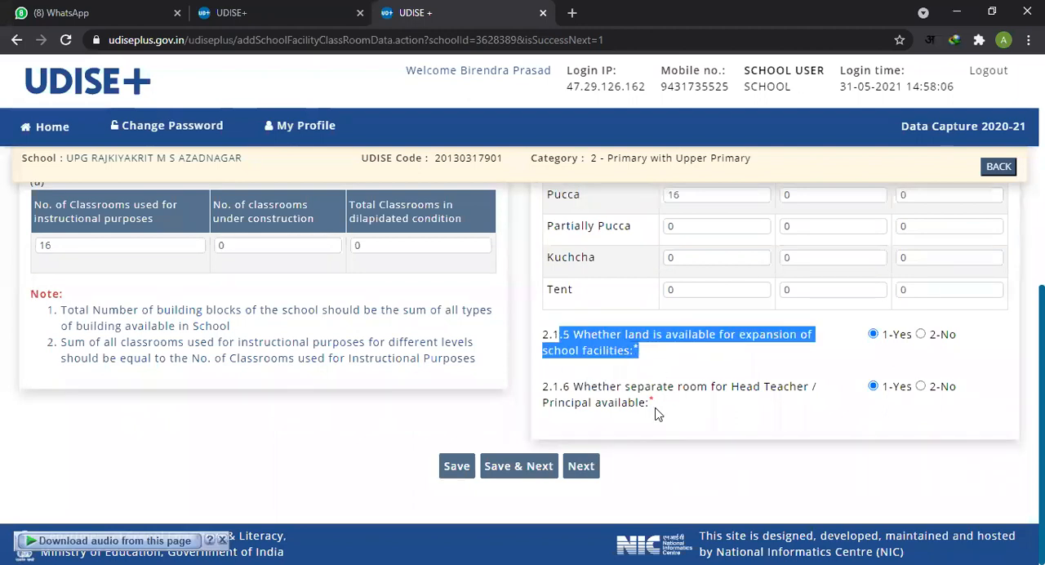
drag(546, 387, 657, 412)
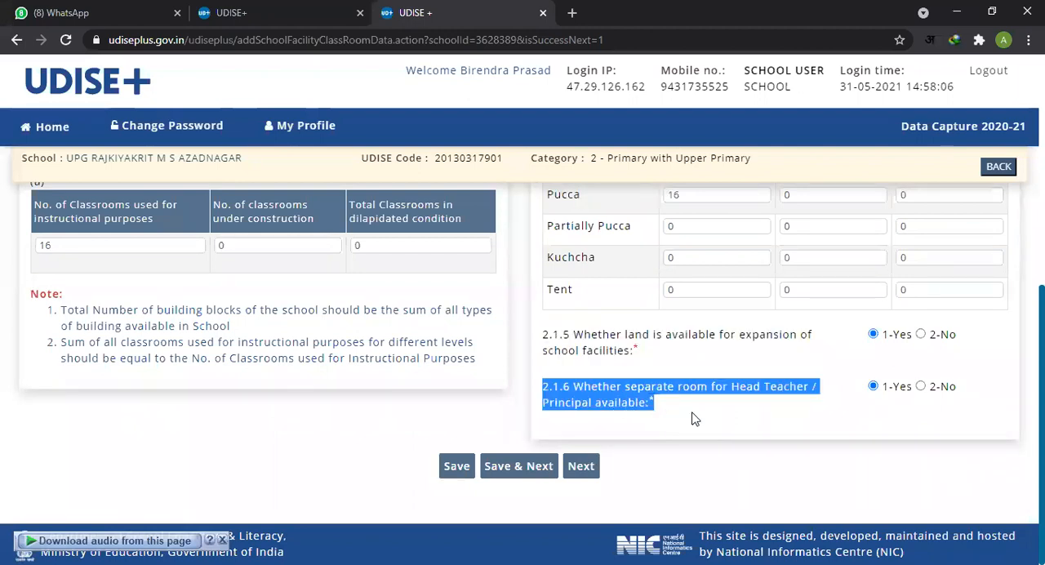
click(580, 389)
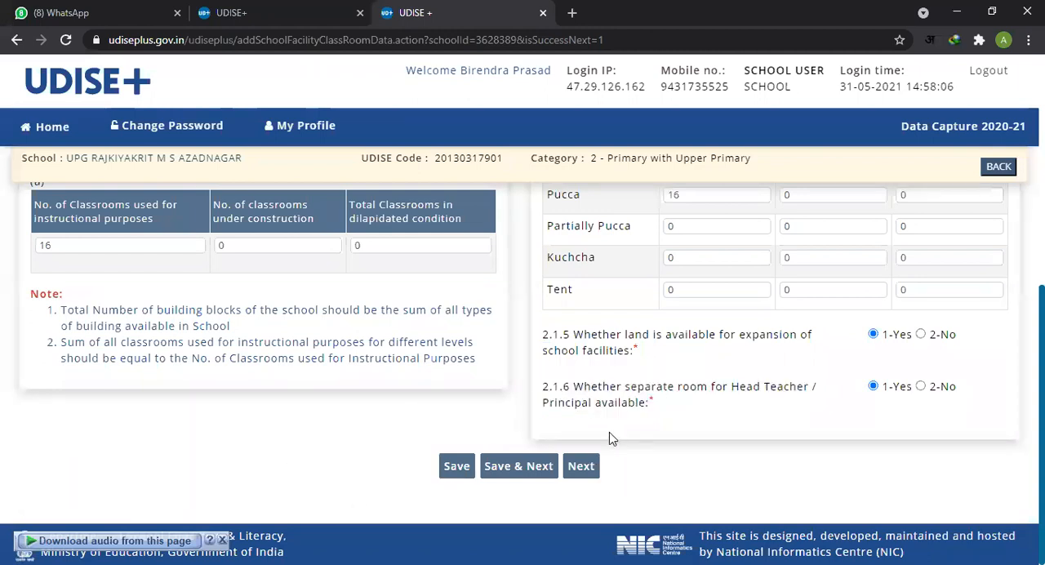
click(520, 469)
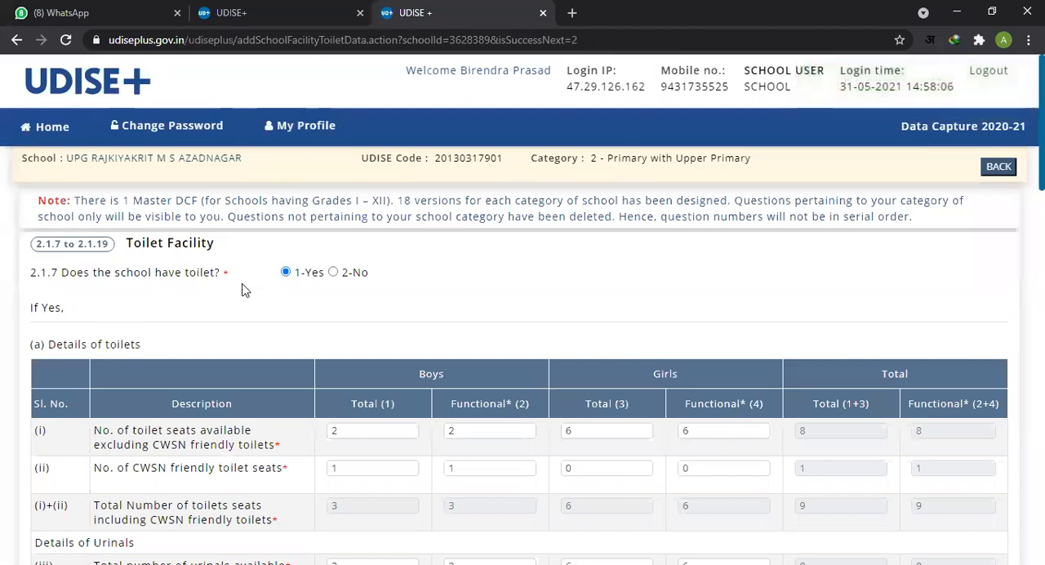
Step: Read question 2.1.7 on toilet availability and the description of row (i), toilet seats excluding CWSN friendly toilets
scroll(522, 368, down, 3)
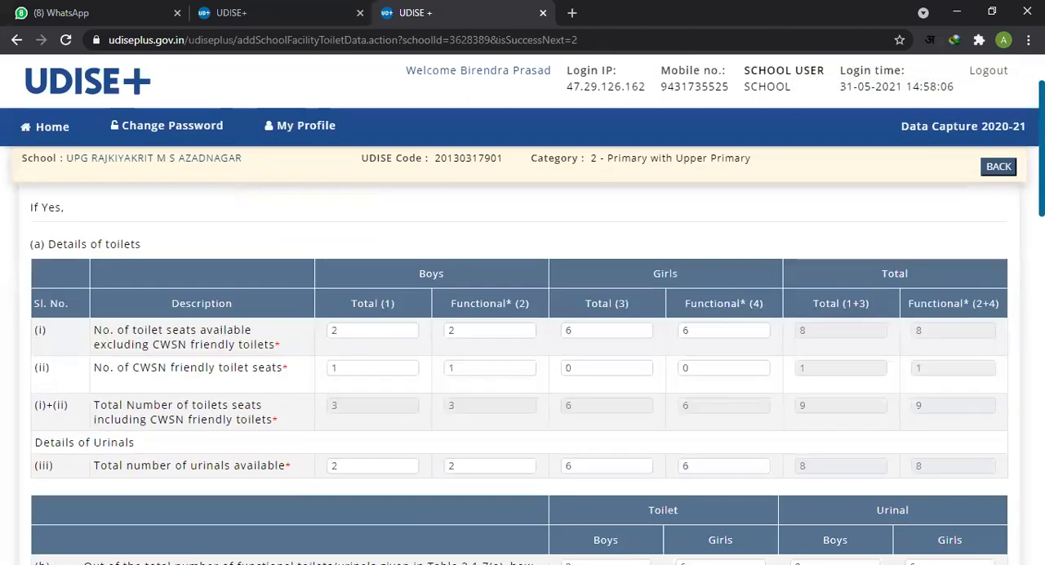
scroll(522, 367, up, 3)
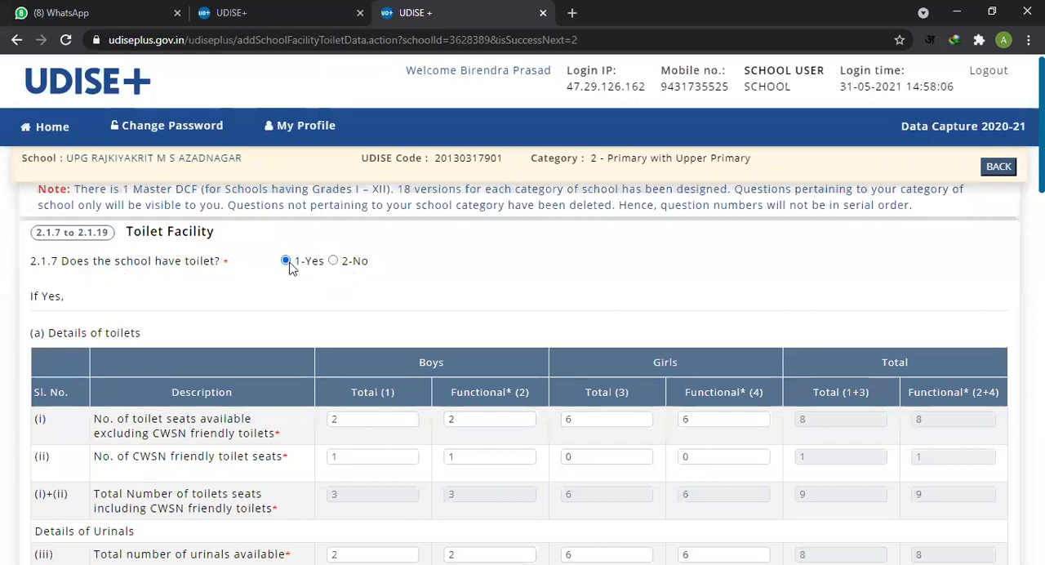
scroll(321, 300, down, 1)
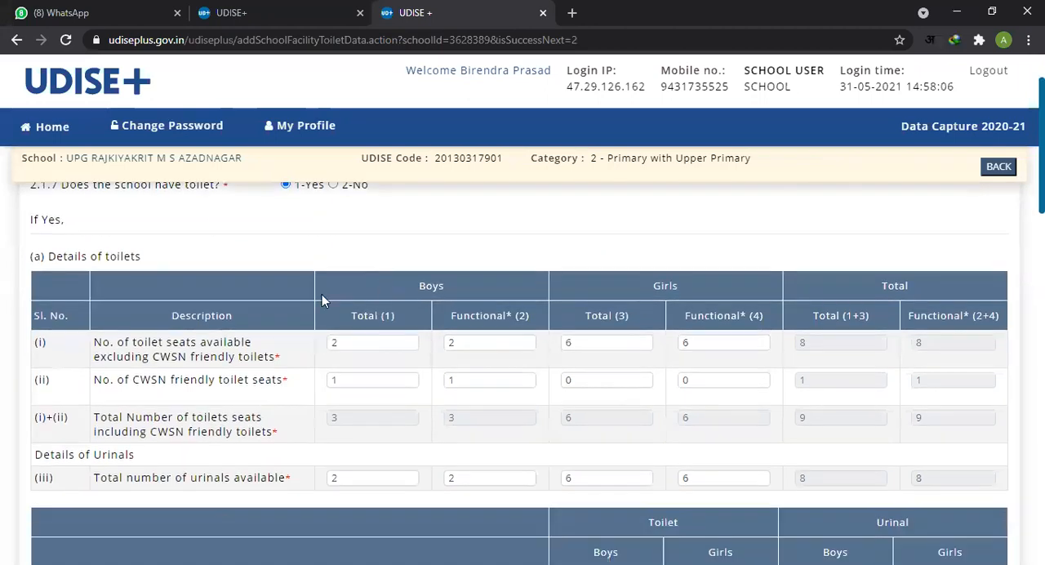
click(379, 344)
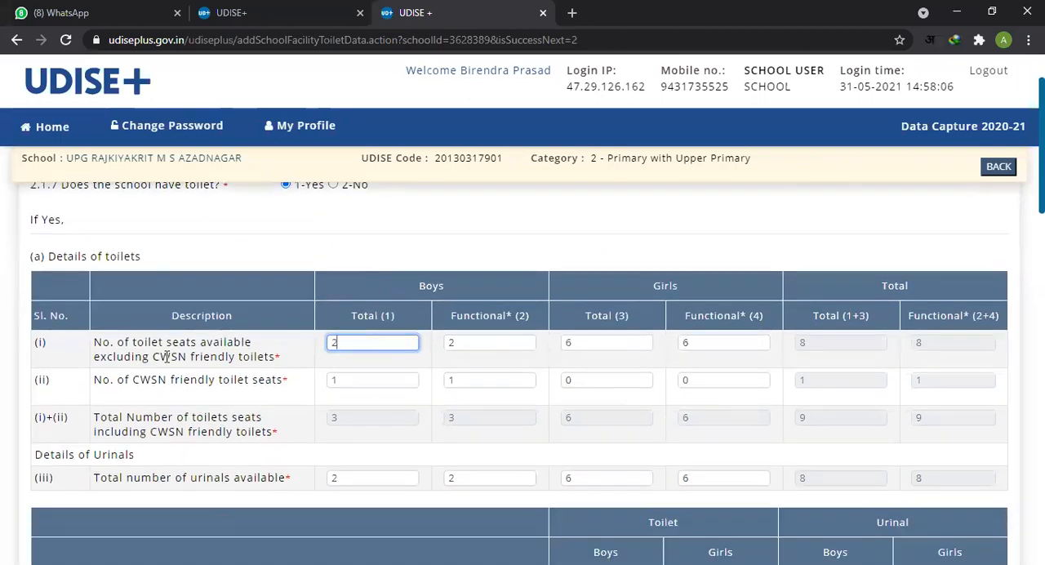
drag(97, 344, 277, 357)
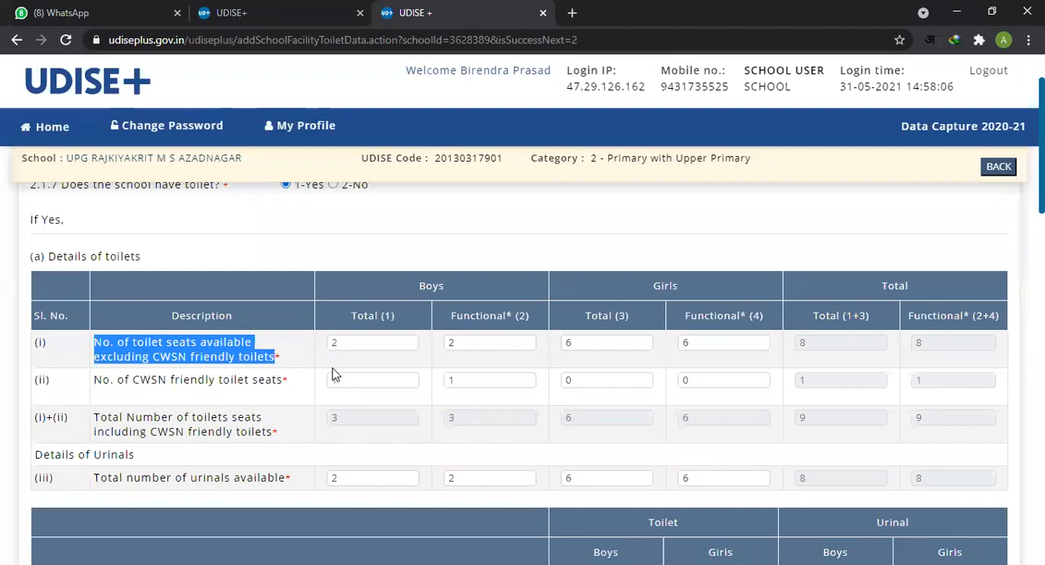
click(216, 351)
drag(172, 353, 259, 359)
Step: Go through the boys' and girls' total and functional counts in row (i) of the toilet details
click(362, 345)
double_click(364, 346)
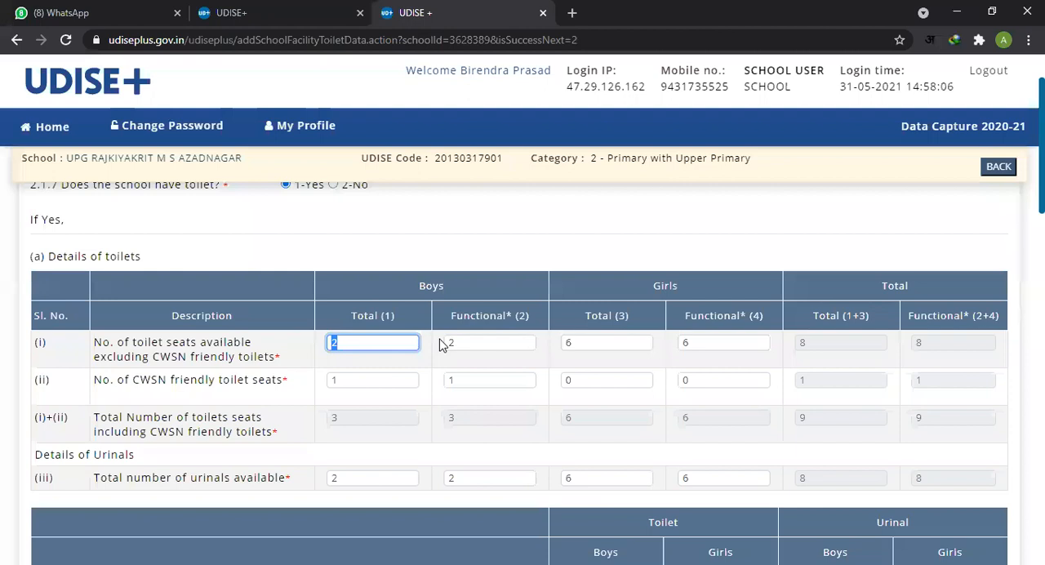
double_click(466, 344)
double_click(622, 342)
click(729, 343)
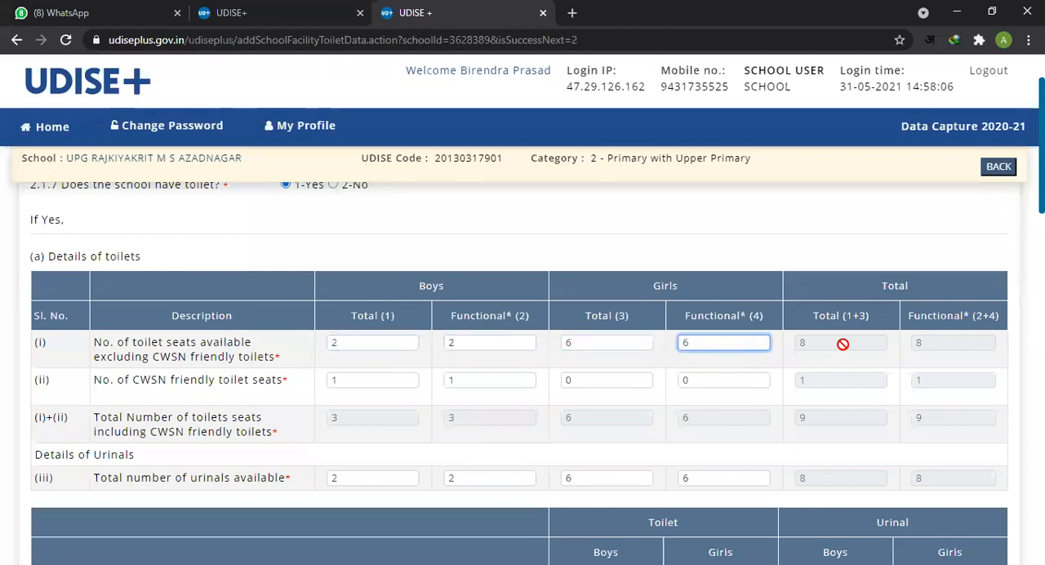
Step: Examine the boys', girls' and overall counts of CWSN friendly toilet seats in row (ii)
click(370, 377)
double_click(483, 378)
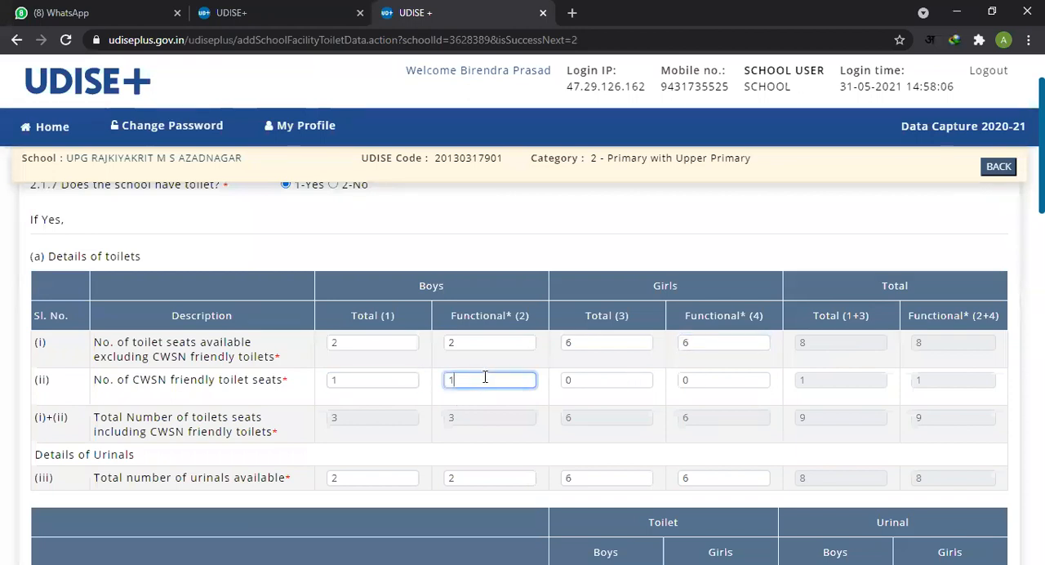
click(595, 378)
click(702, 380)
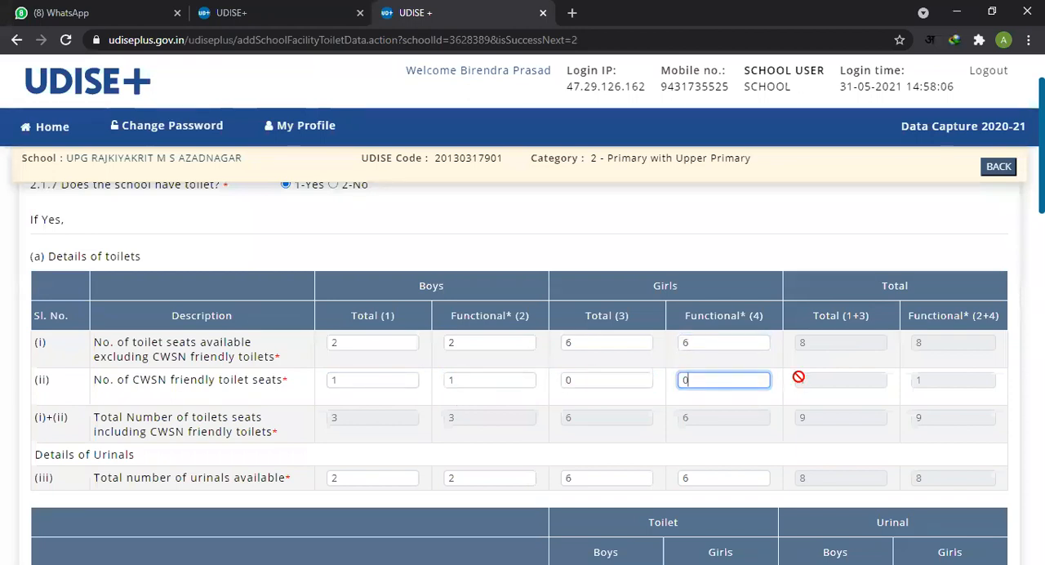
click(818, 381)
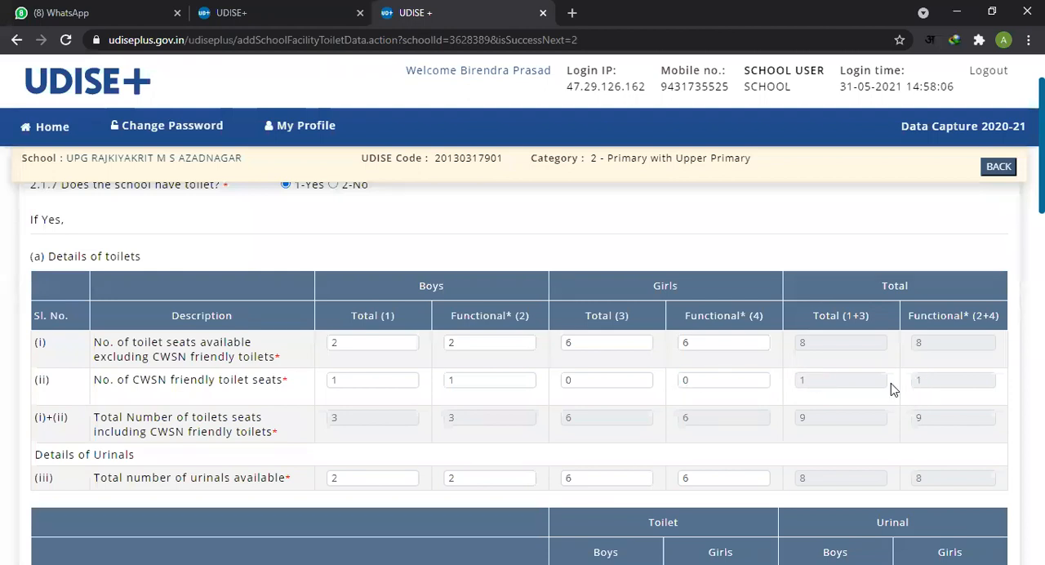
scroll(629, 402, down, 1)
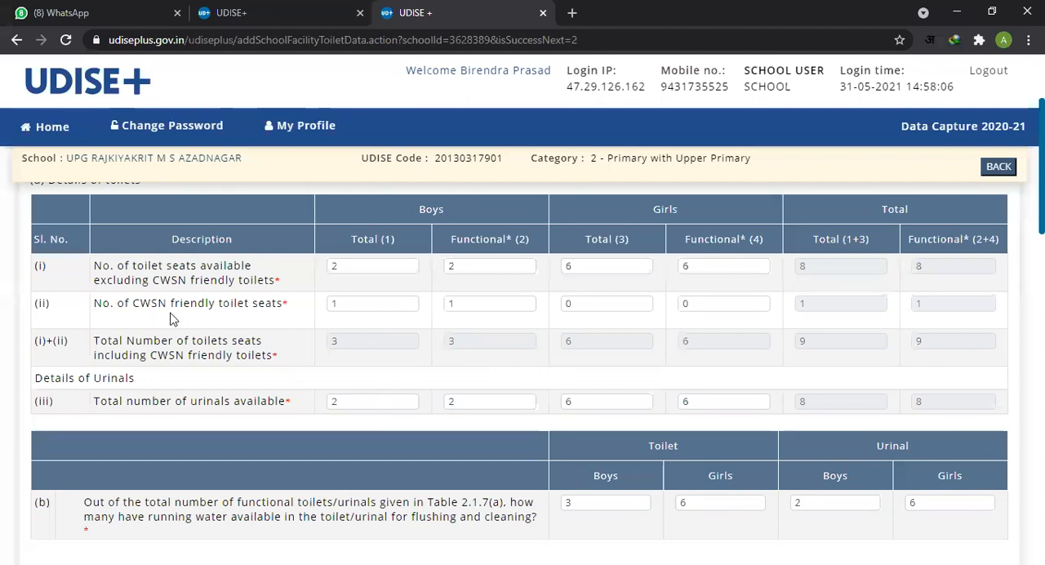
click(359, 306)
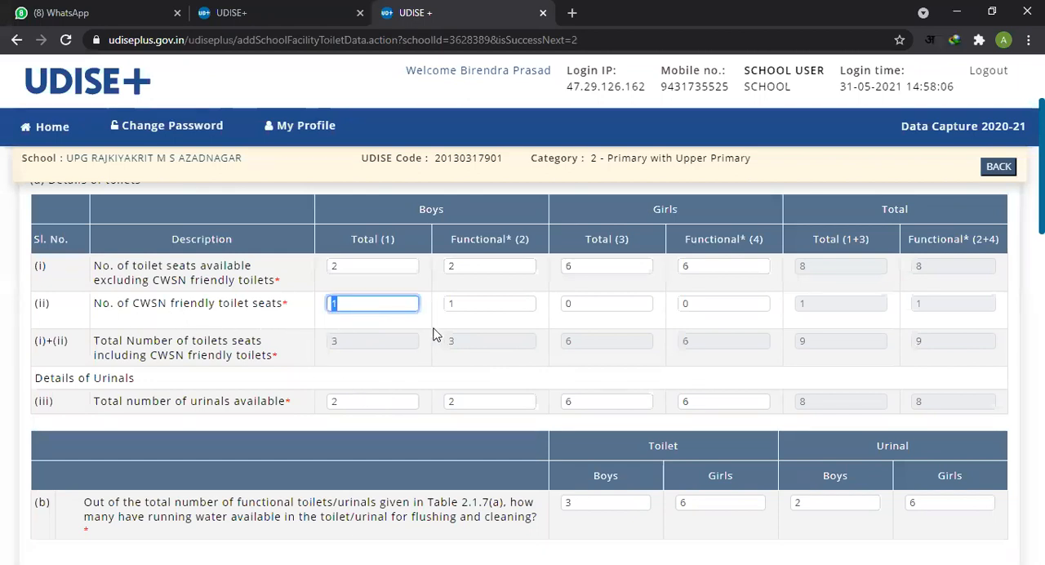
click(484, 304)
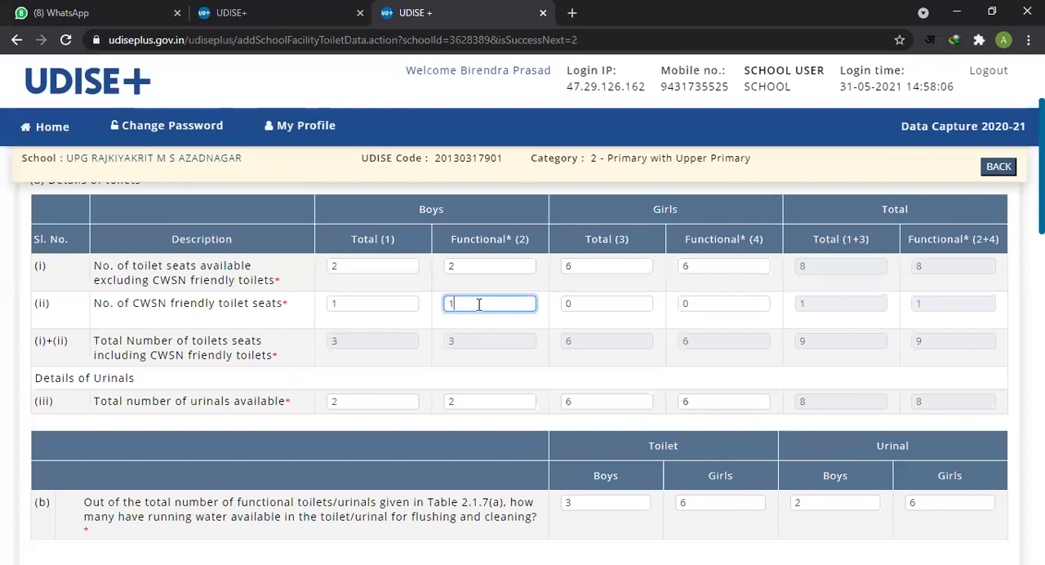
Step: Check the boys' total and functional urinal counts in row (iii)
click(435, 391)
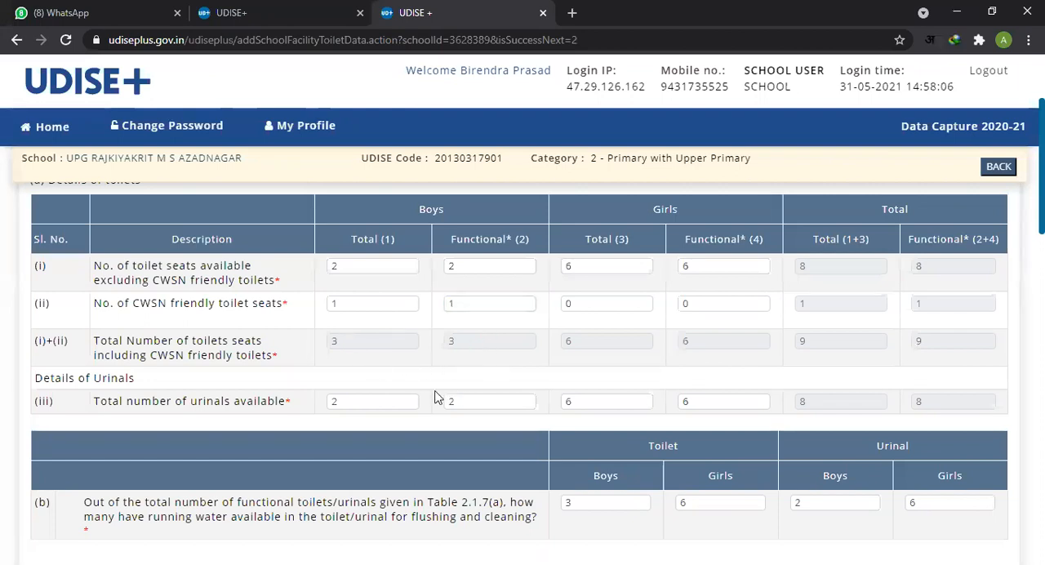
click(354, 402)
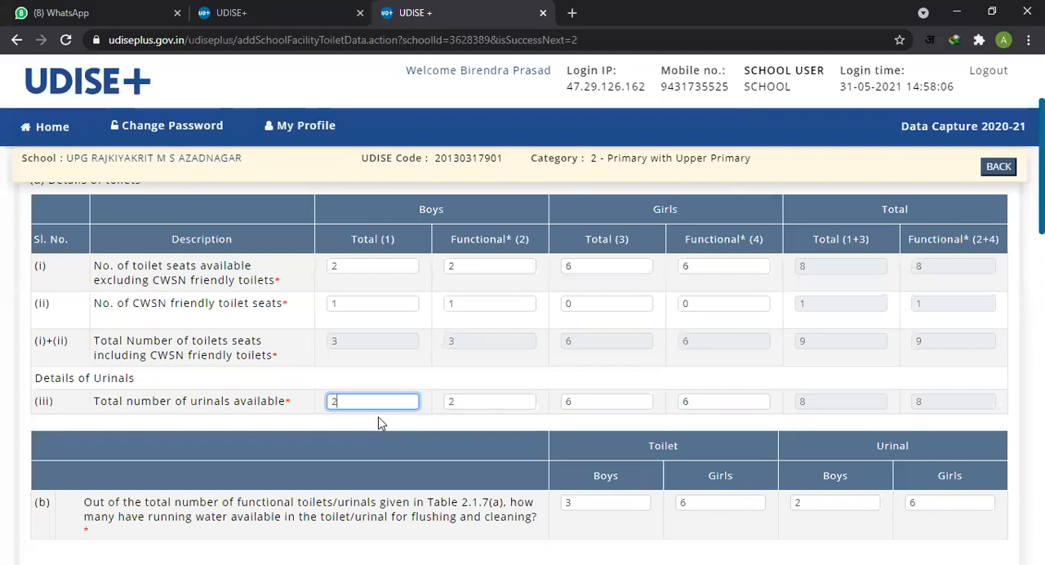
click(493, 398)
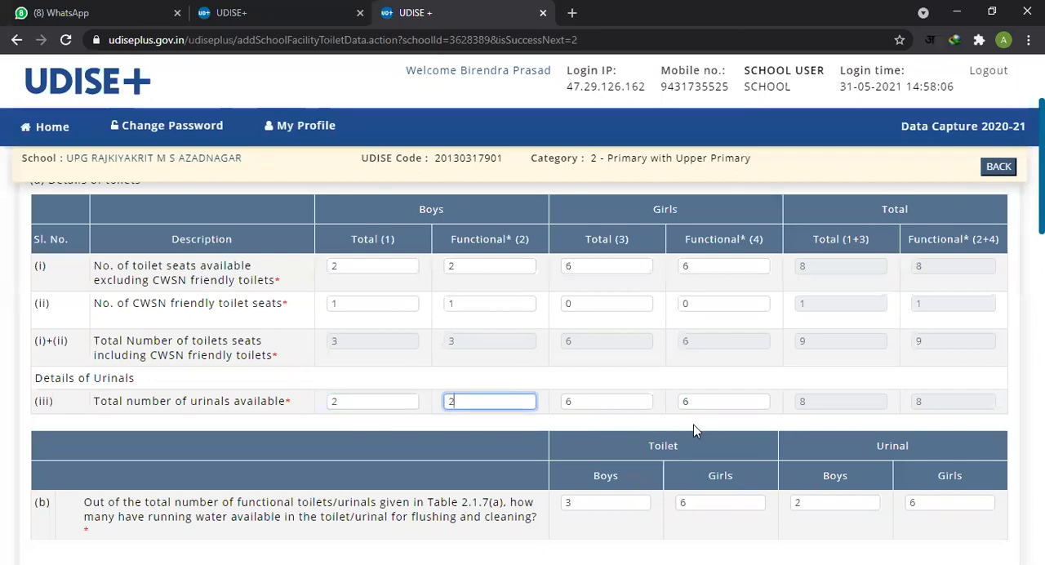
Step: Read item (b) on running water for flushing and cleaning, and go through its boys' and girls' toilet and urinal counts
scroll(730, 401, down, 1)
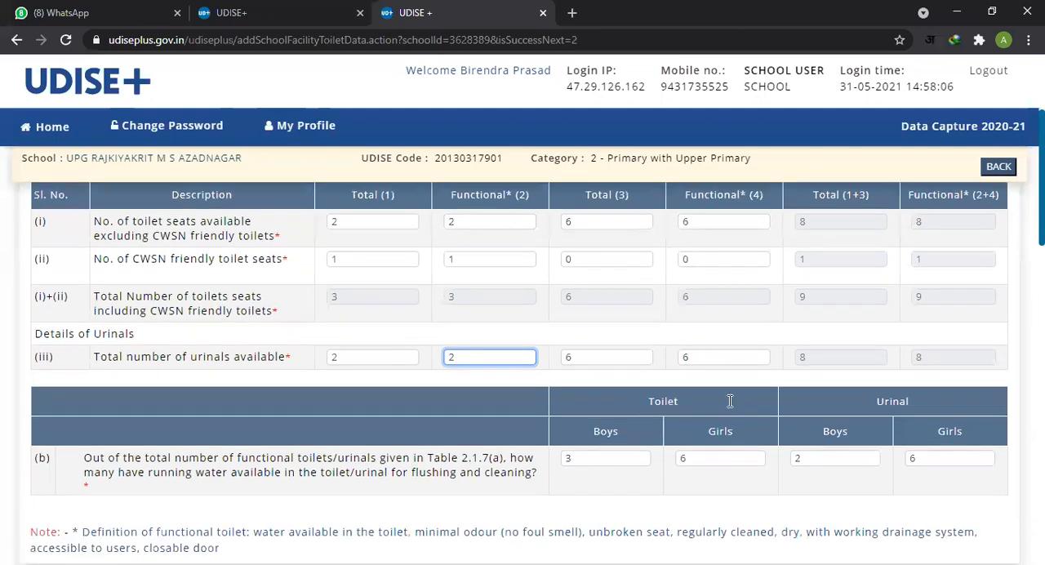
scroll(730, 401, down, 1)
drag(40, 429, 537, 445)
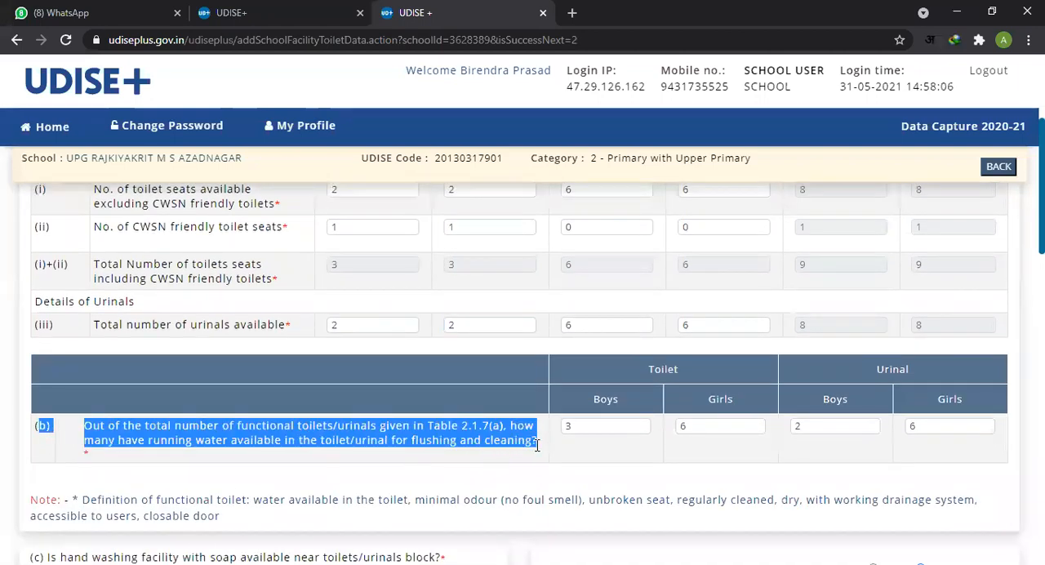
click(606, 426)
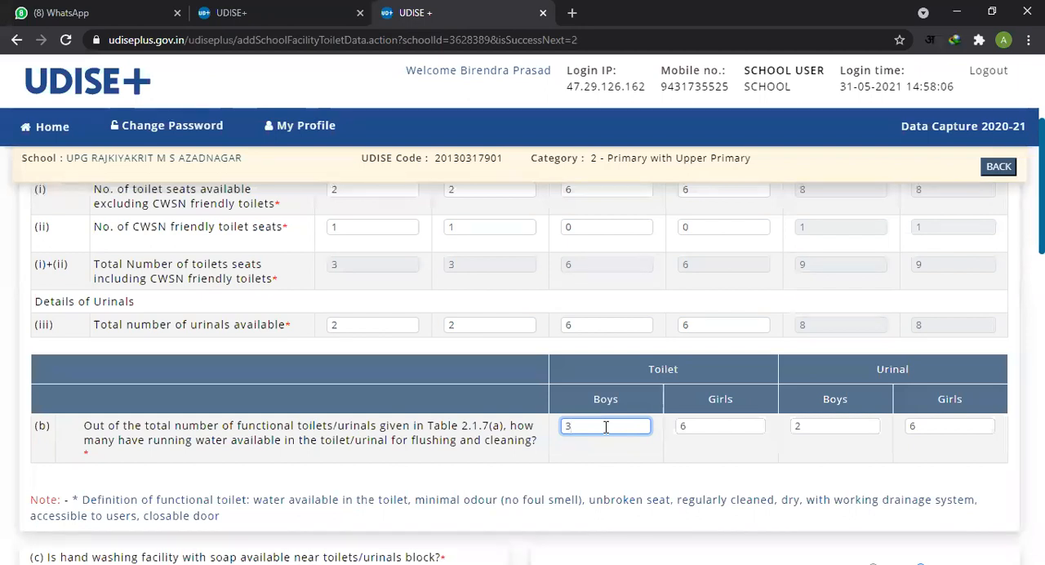
click(711, 429)
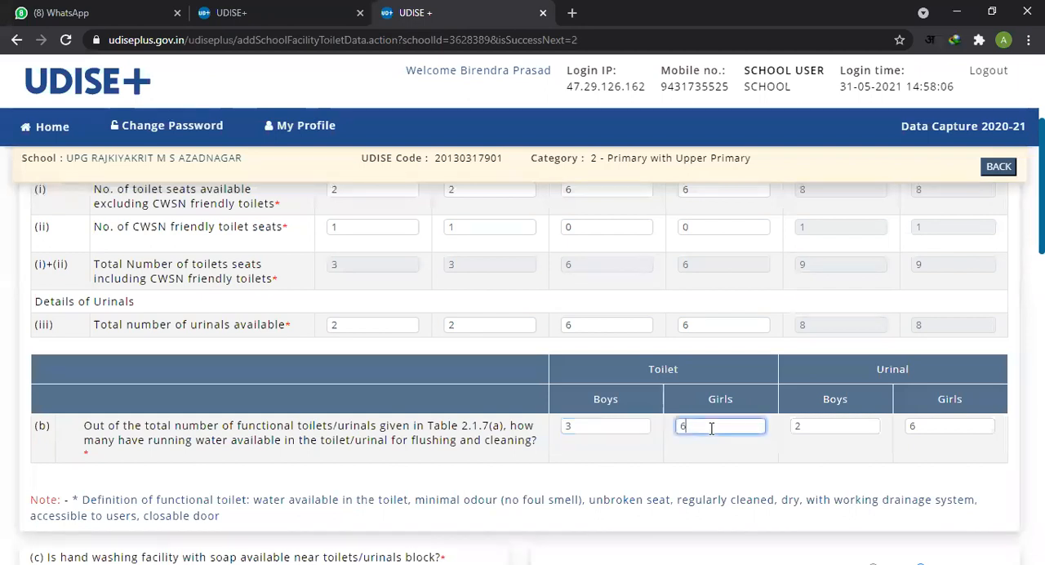
click(629, 429)
click(694, 428)
click(829, 425)
click(937, 431)
Step: Look ahead over the hand washing, incinerator, drinking water, library and playground items, and return to item (b)
scroll(672, 441, down, 2)
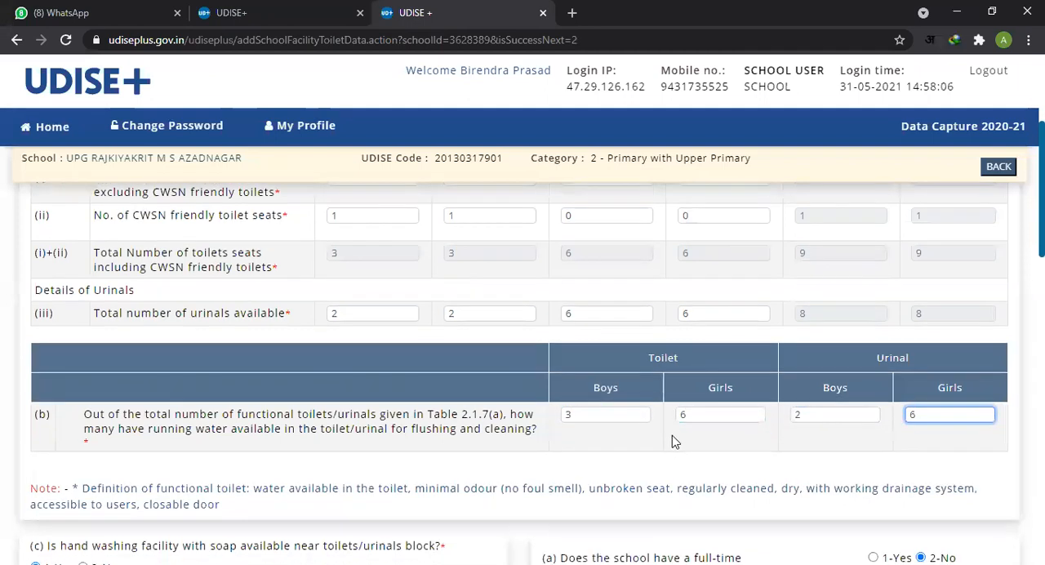
scroll(682, 386, down, 1)
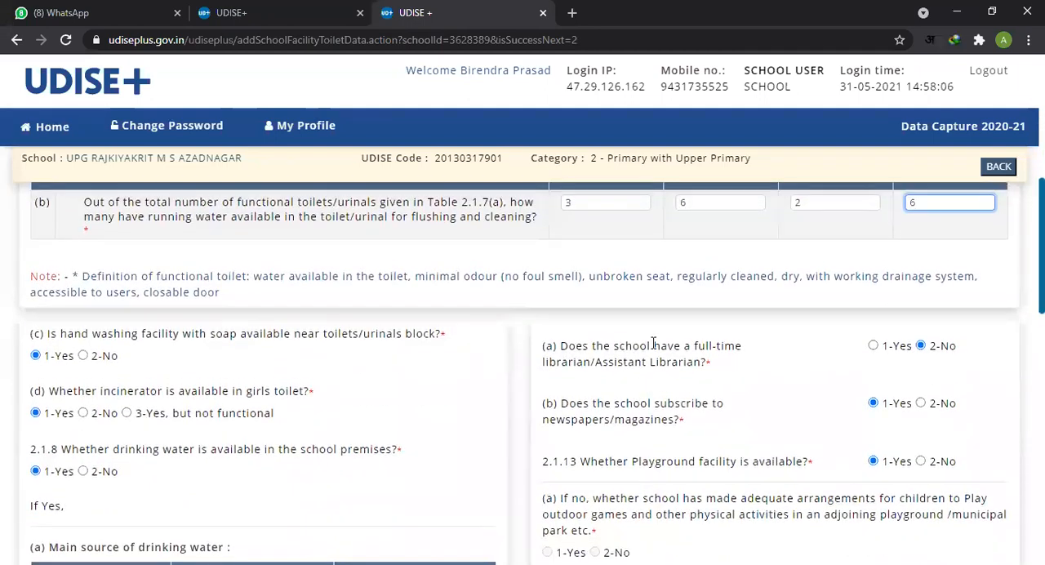
scroll(645, 311, up, 1)
scroll(620, 323, up, 2)
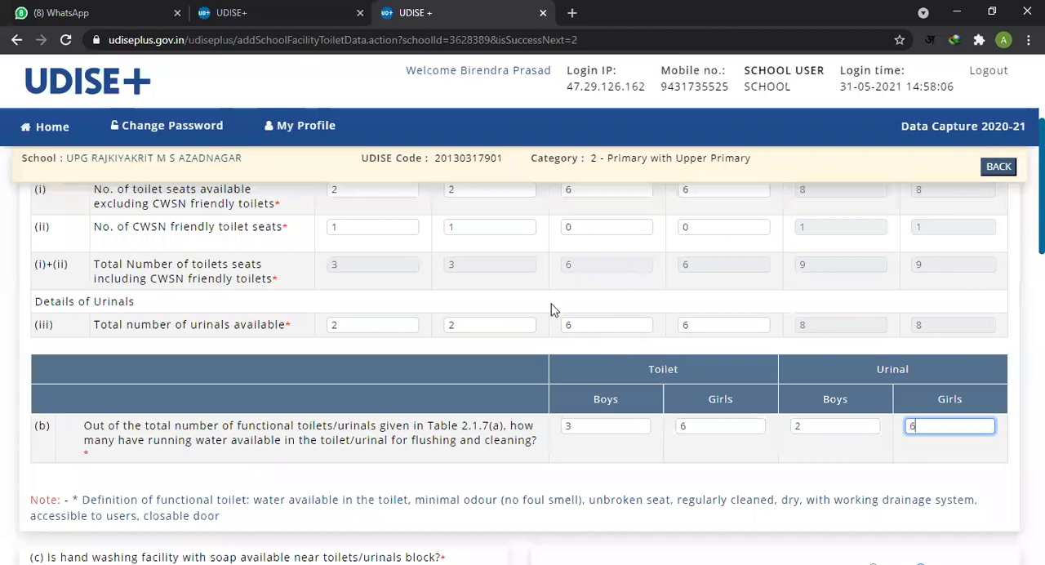
Step: Read item (c) on the hand washing facility with soap near the toilets/urinals block
scroll(523, 330, up, 3)
scroll(506, 400, down, 1)
scroll(504, 410, down, 4)
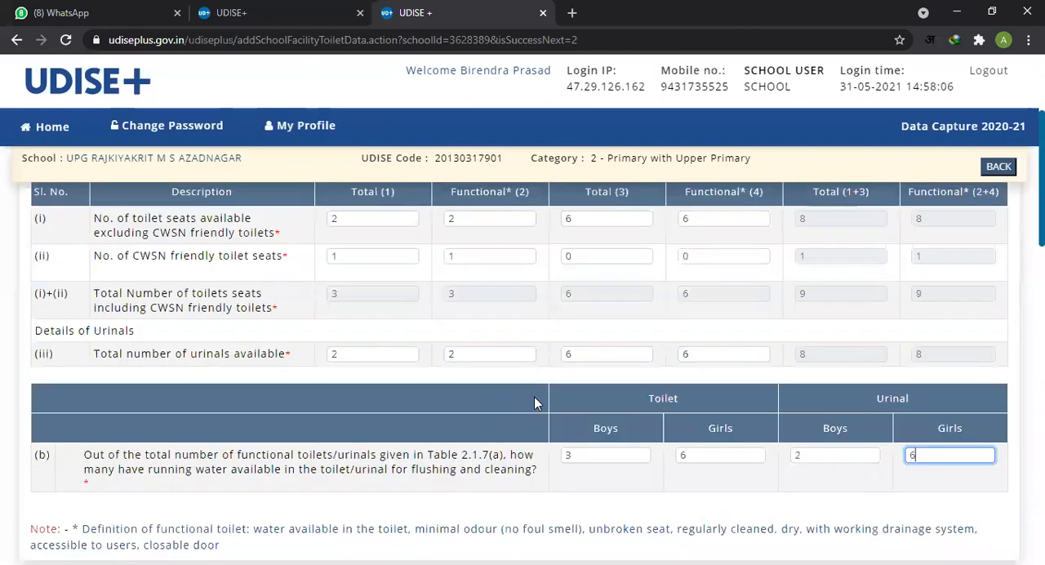
scroll(882, 386, down, 1)
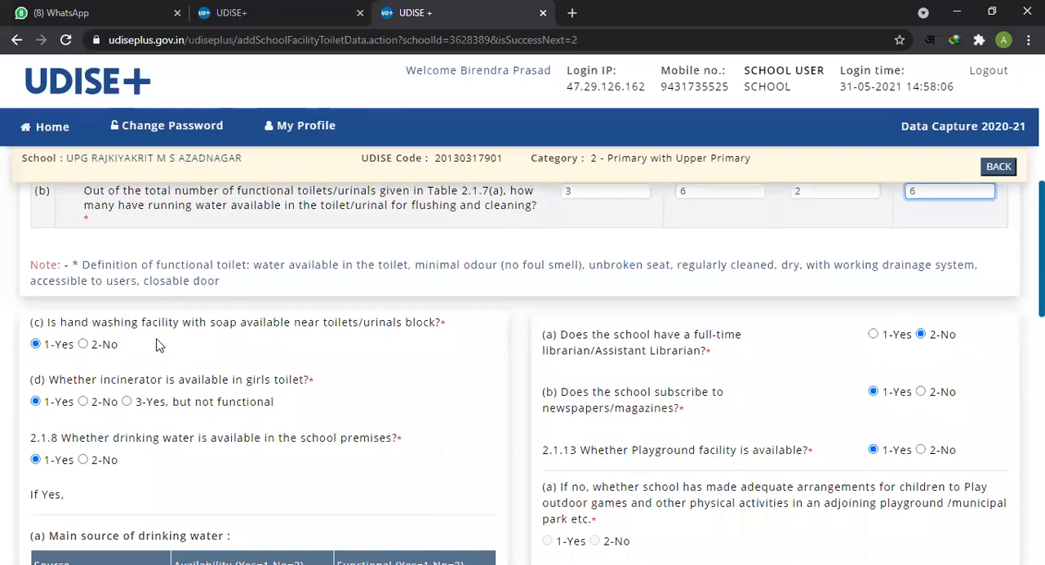
scroll(157, 347, down, 1)
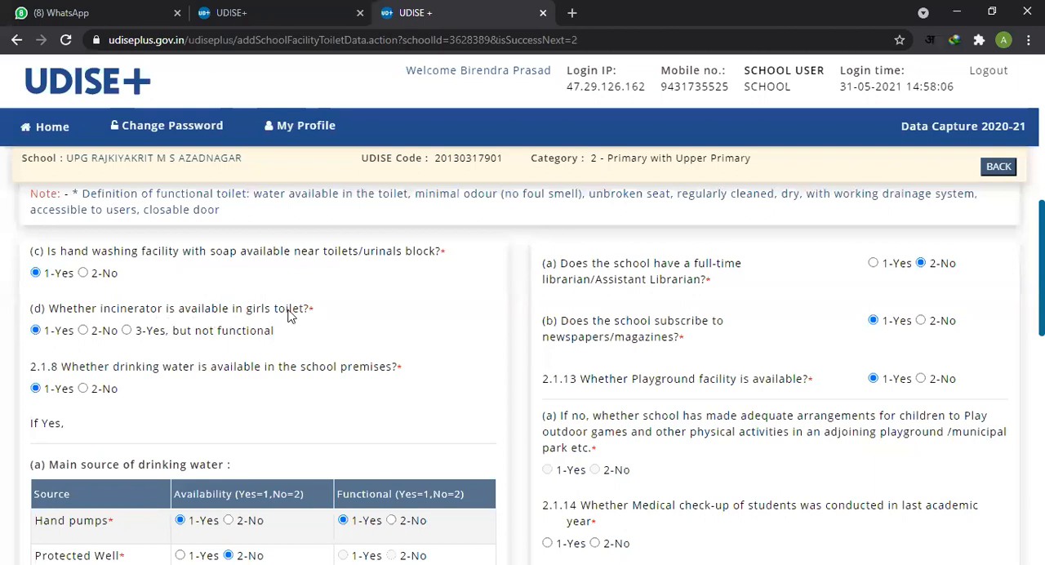
Step: Read item (d) on incinerator availability in the girls' toilet, including its answer options
drag(55, 317, 147, 316)
click(100, 313)
double_click(111, 315)
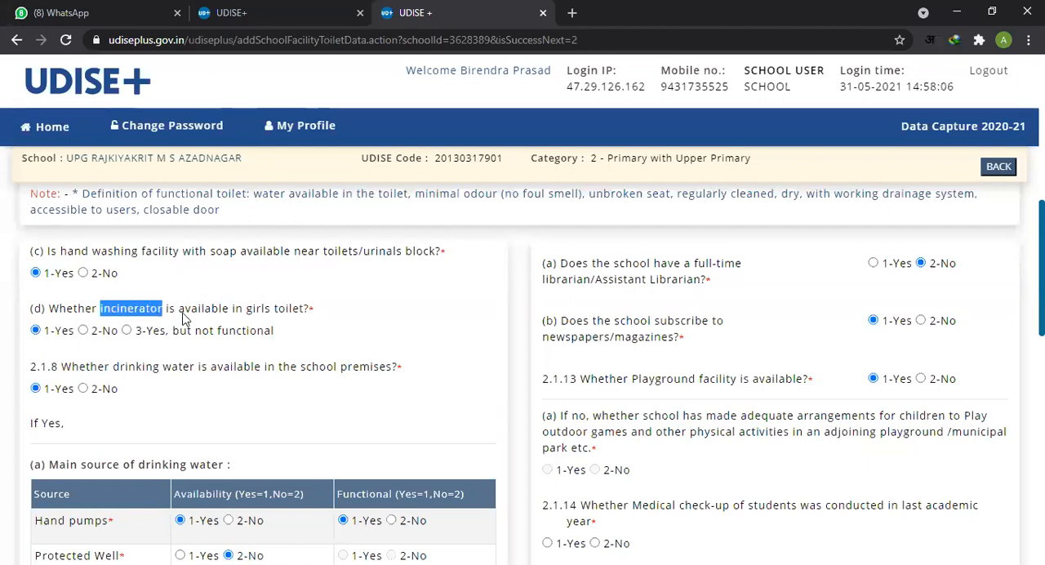
click(148, 325)
drag(49, 309, 295, 331)
Step: Read item 2.1.8 on whether drinking water is available in the school premises
scroll(115, 347, down, 1)
drag(62, 292, 386, 300)
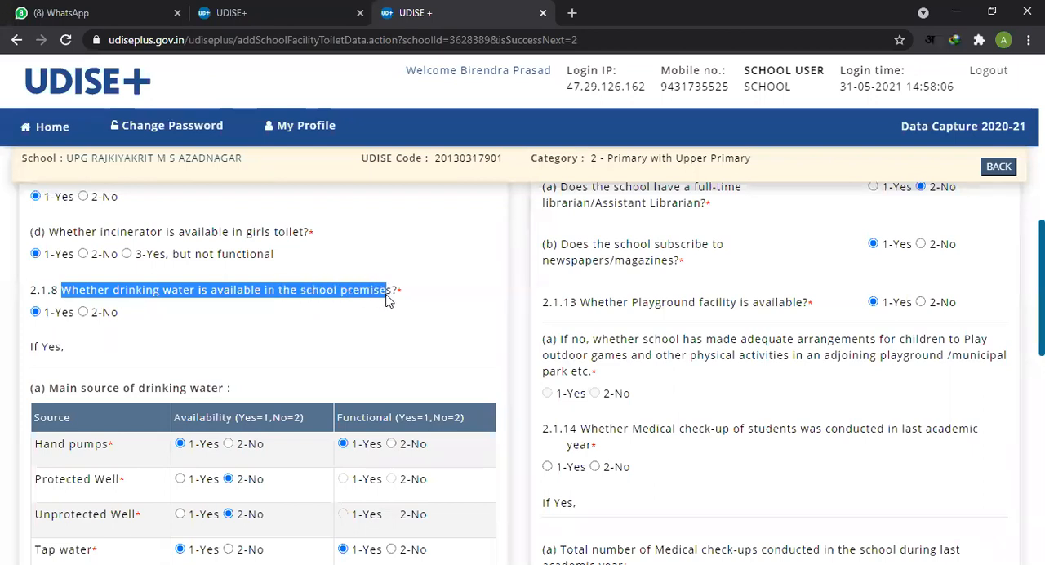
click(244, 316)
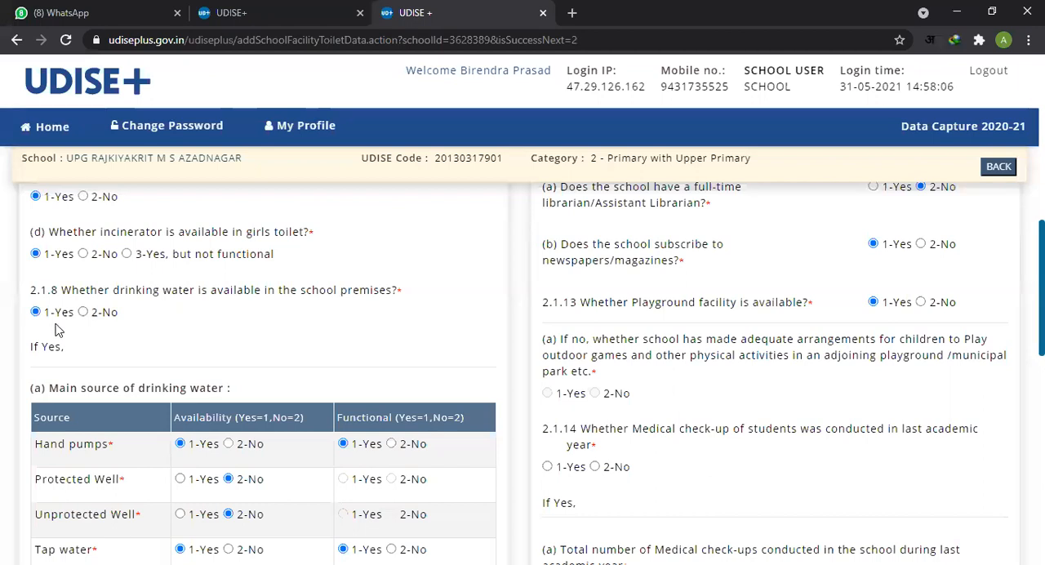
Step: Go through the main drinking water source table, checking availability and functional status from hand pumps to others
scroll(71, 285, down, 1)
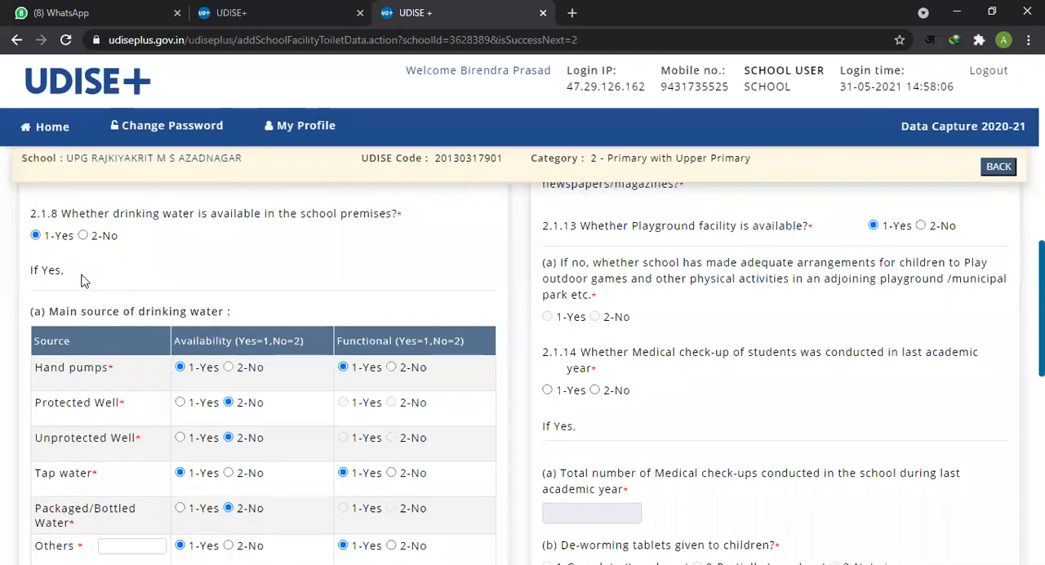
scroll(86, 278, up, 2)
scroll(81, 318, down, 3)
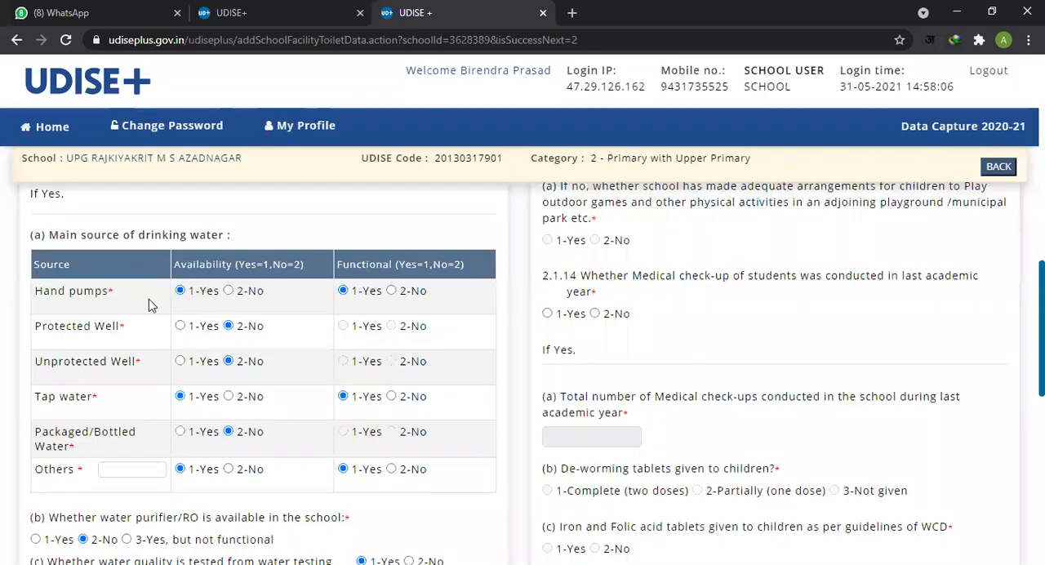
scroll(102, 249, up, 1)
scroll(123, 269, down, 1)
scroll(401, 435, down, 2)
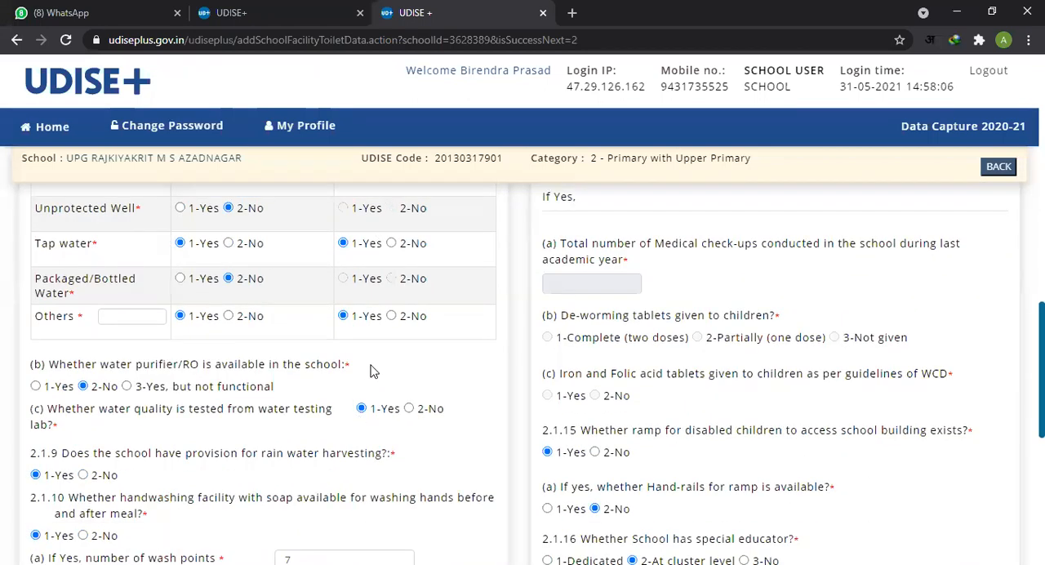
scroll(373, 367, up, 3)
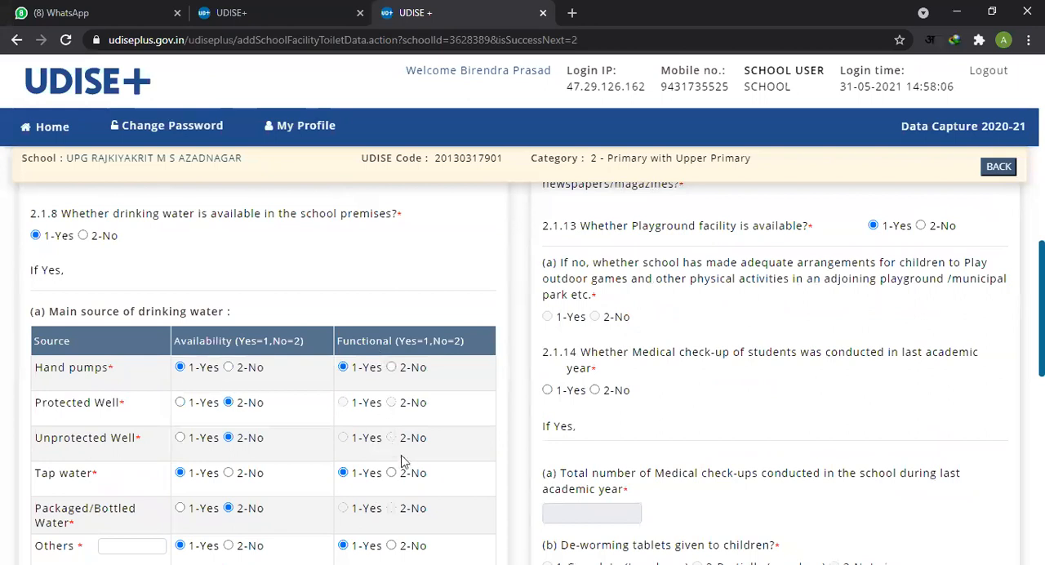
scroll(403, 459, down, 3)
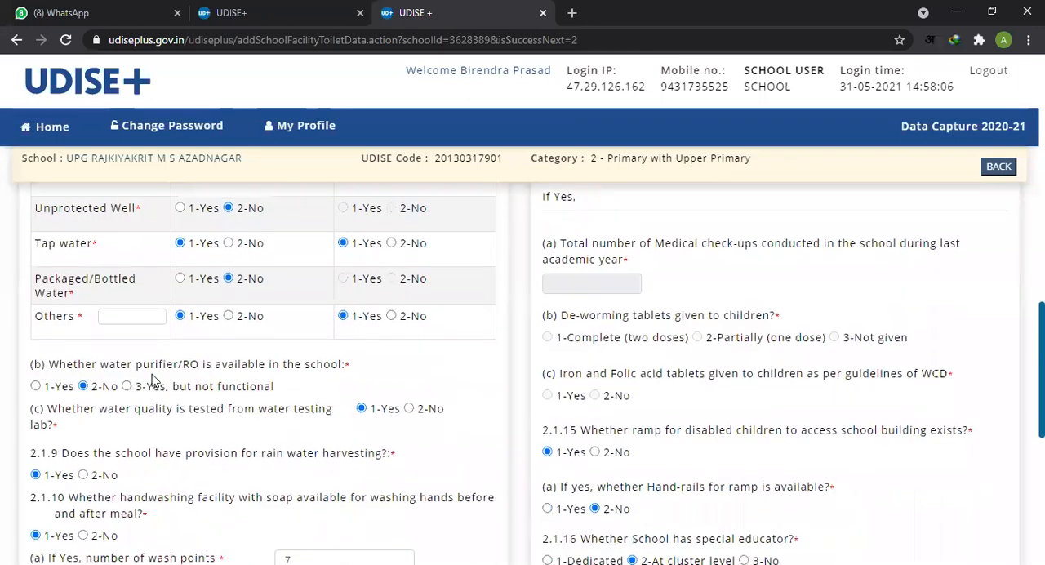
Step: Read drinking water items (b) on the water purifier/RO and (c) on water quality testing in a lab
drag(109, 366, 205, 371)
click(226, 369)
double_click(105, 368)
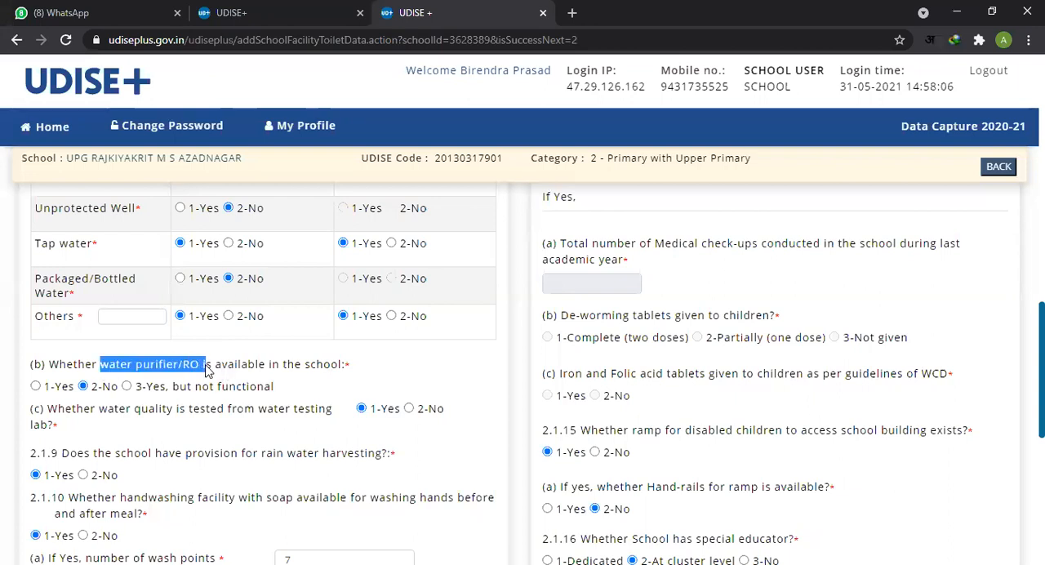
scroll(173, 386, down, 1)
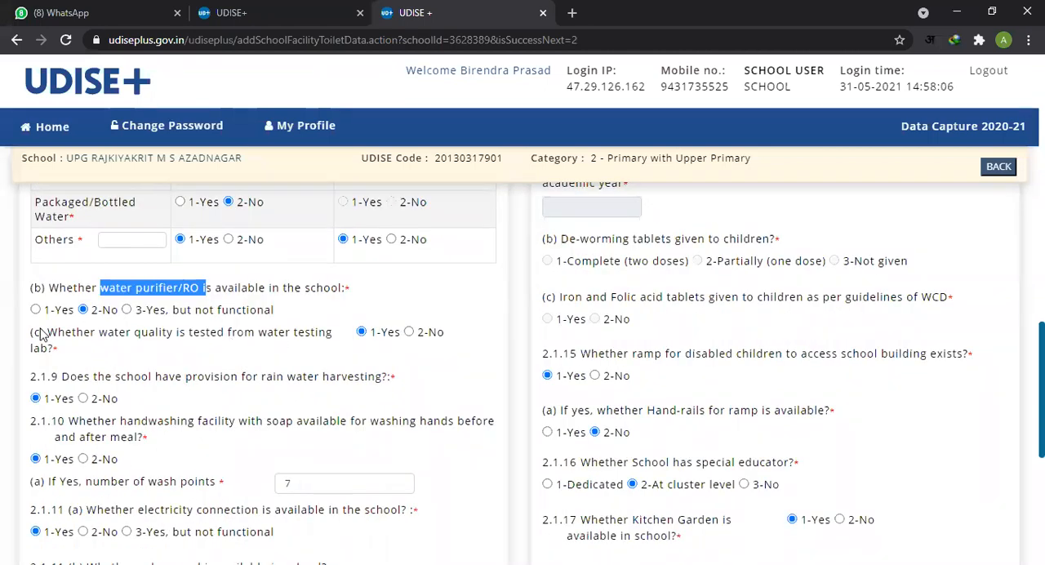
drag(49, 339, 160, 338)
click(219, 341)
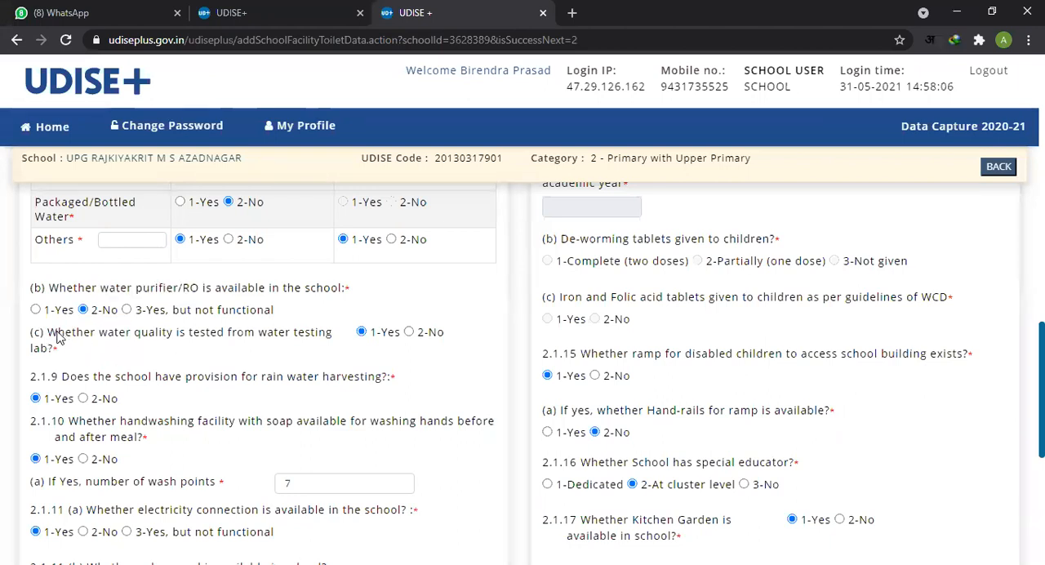
drag(51, 335, 332, 344)
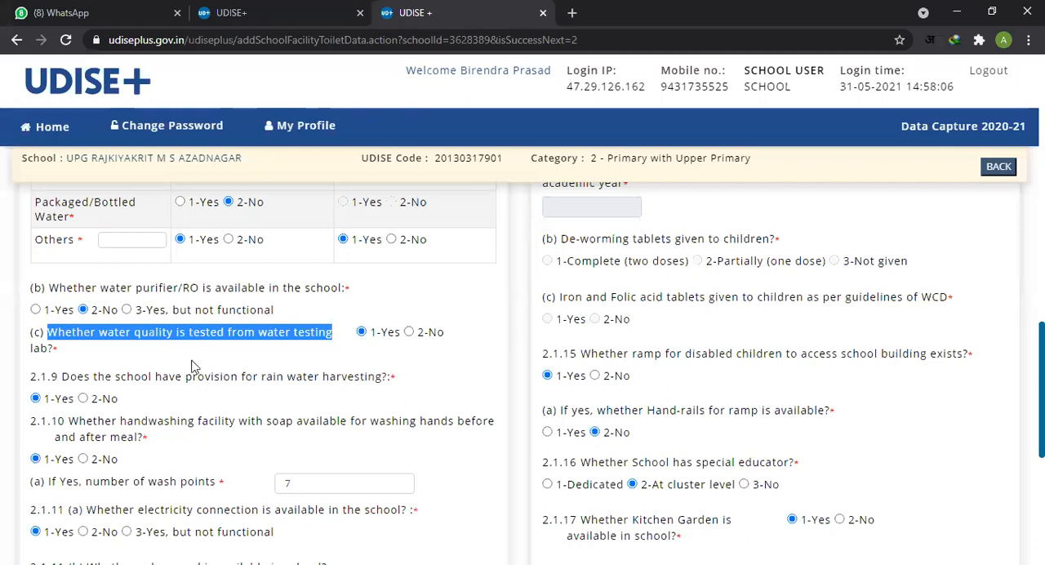
Step: Read item 2.1.9 on the school's provision for rain water harvesting
click(73, 378)
scroll(326, 338, down, 2)
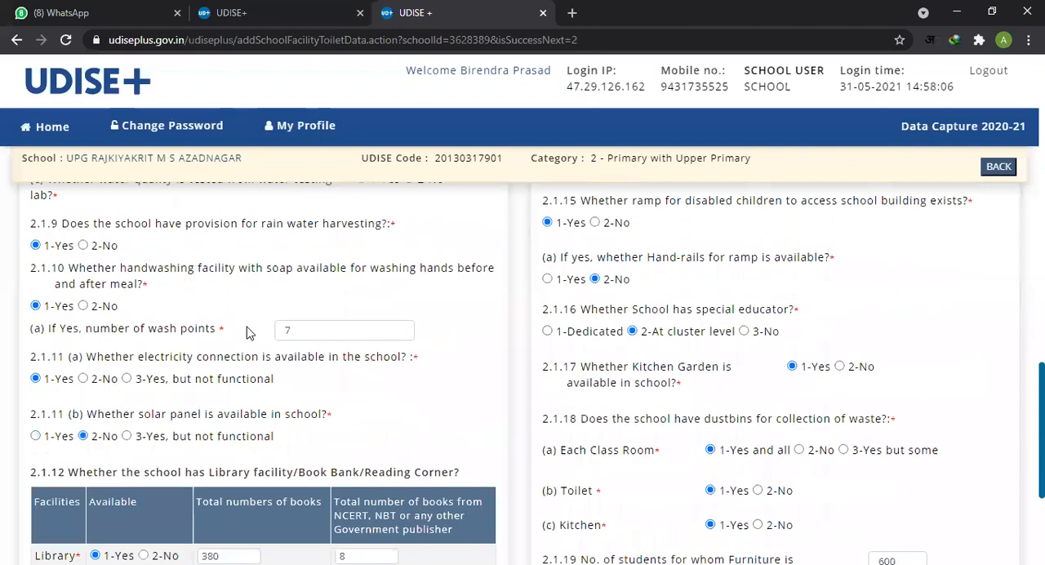
drag(71, 231, 245, 231)
click(291, 231)
drag(62, 231, 385, 237)
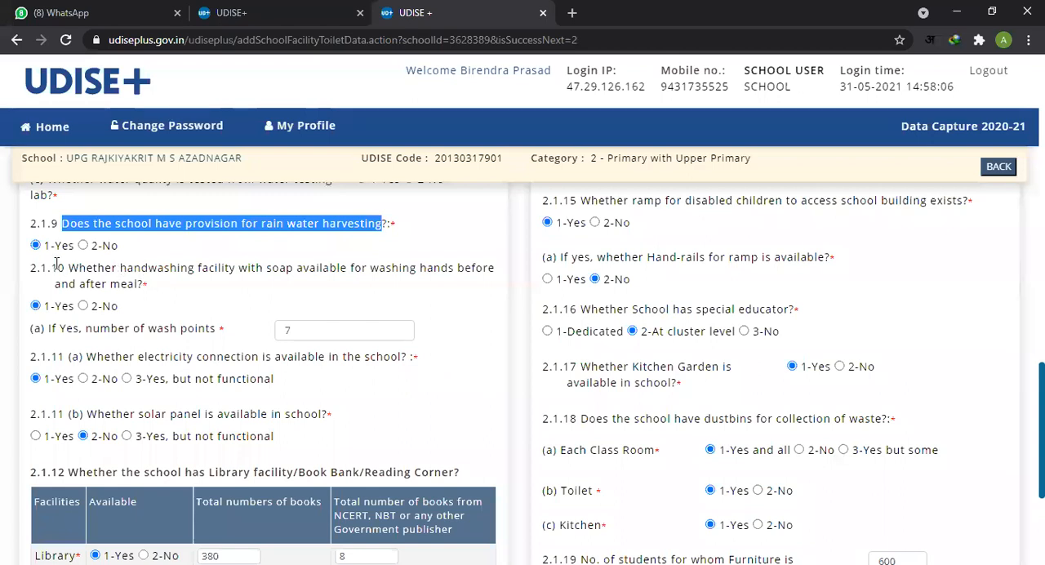
Step: Read item 2.1.10 on handwashing with soap before and after meals
drag(35, 268, 59, 268)
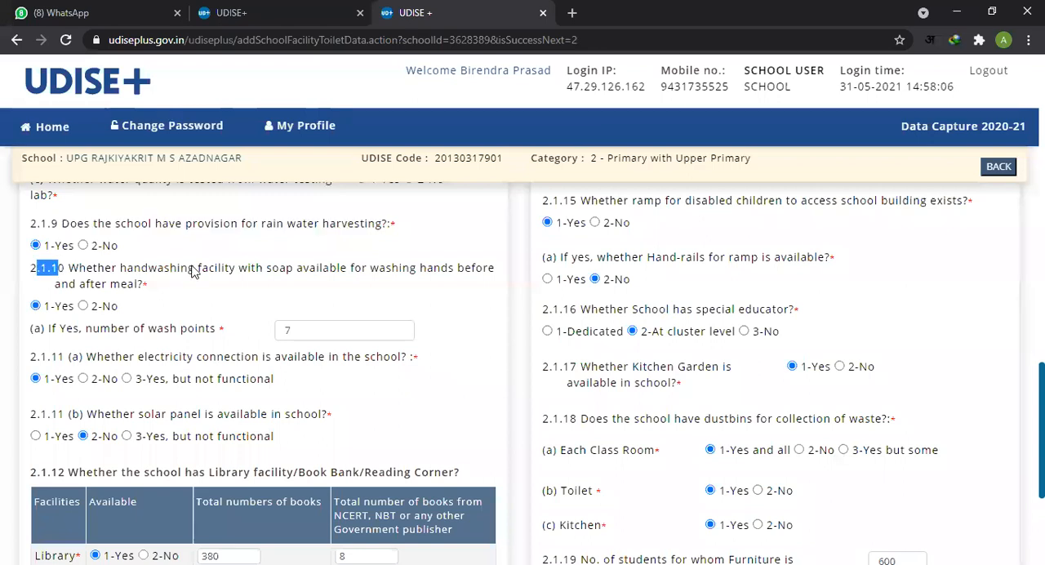
scroll(194, 272, down, 1)
scroll(286, 250, up, 1)
click(130, 287)
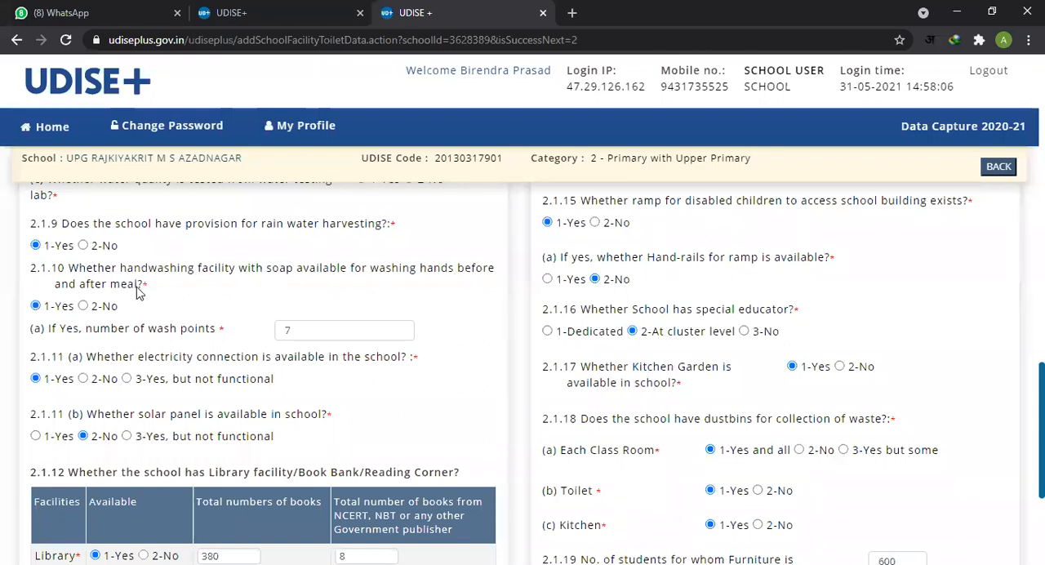
drag(68, 269, 465, 268)
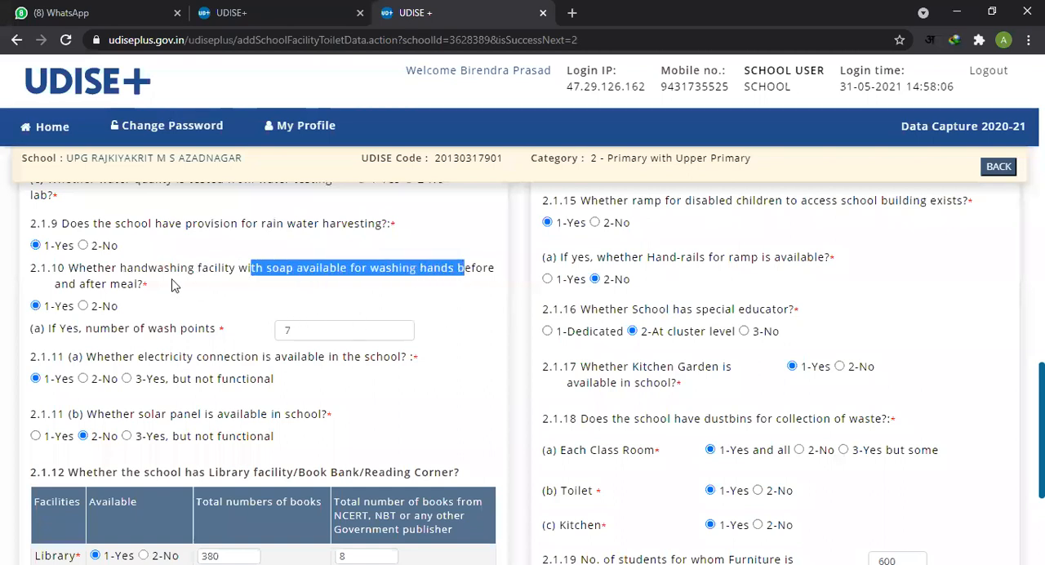
drag(54, 267, 146, 284)
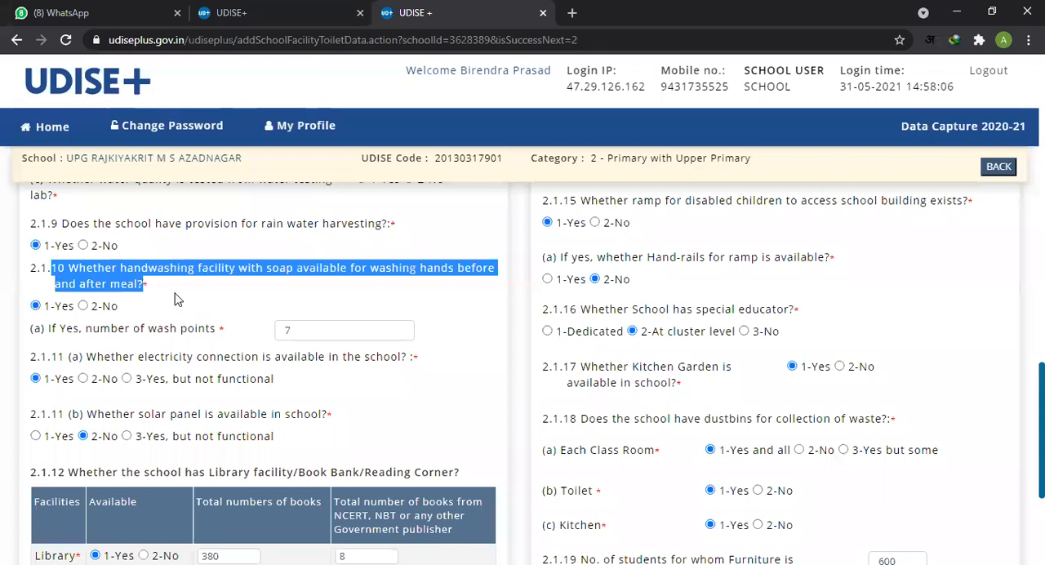
click(176, 296)
Step: Check the number of wash points in item 2.1.10 (a)
scroll(181, 295, down, 1)
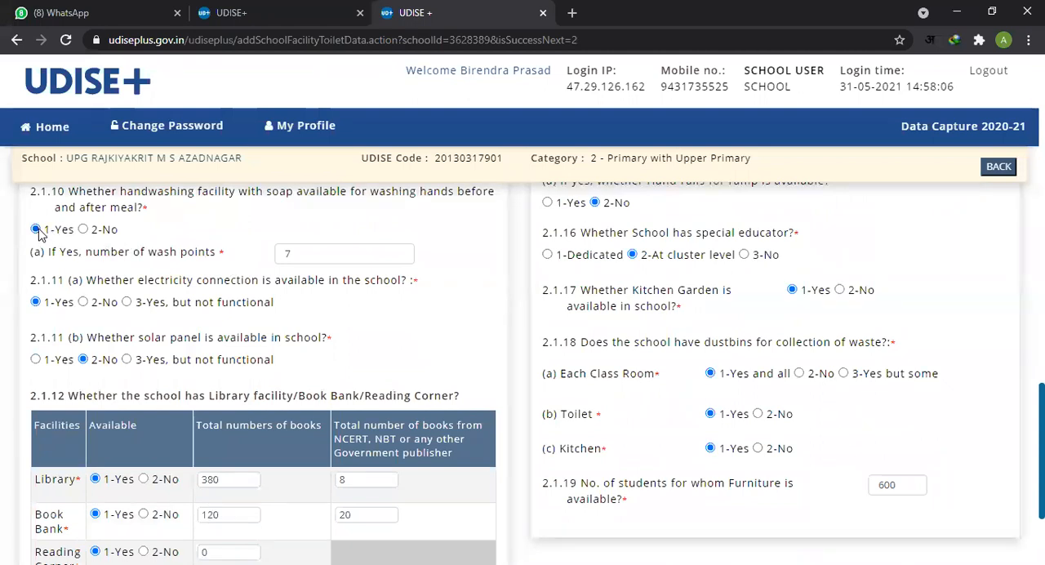
click(312, 256)
click(447, 292)
double_click(302, 254)
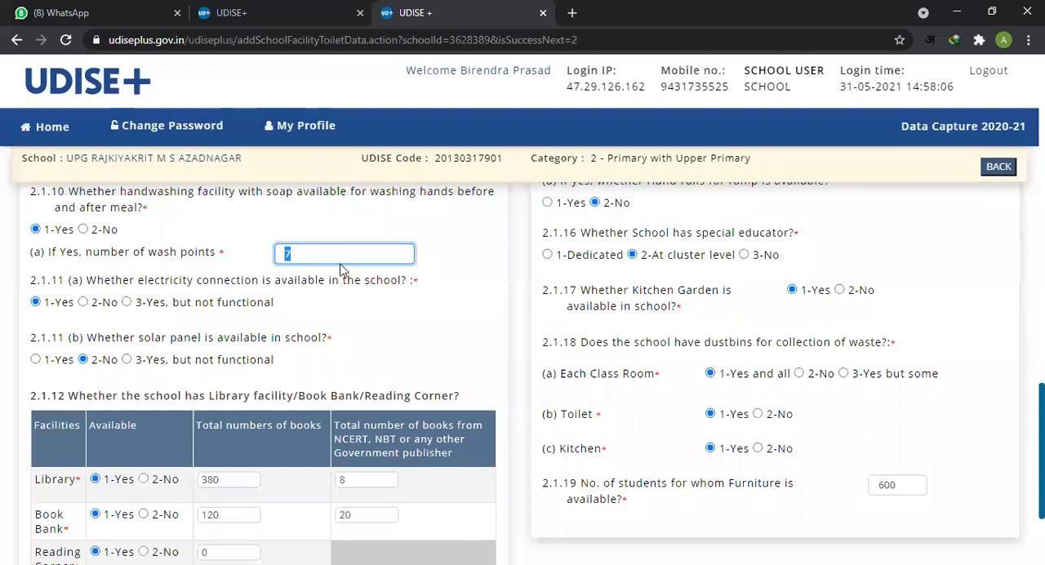
Step: Read item 2.1.11 (a) on the school's electricity connection
drag(85, 281, 332, 292)
click(318, 255)
drag(92, 284, 148, 284)
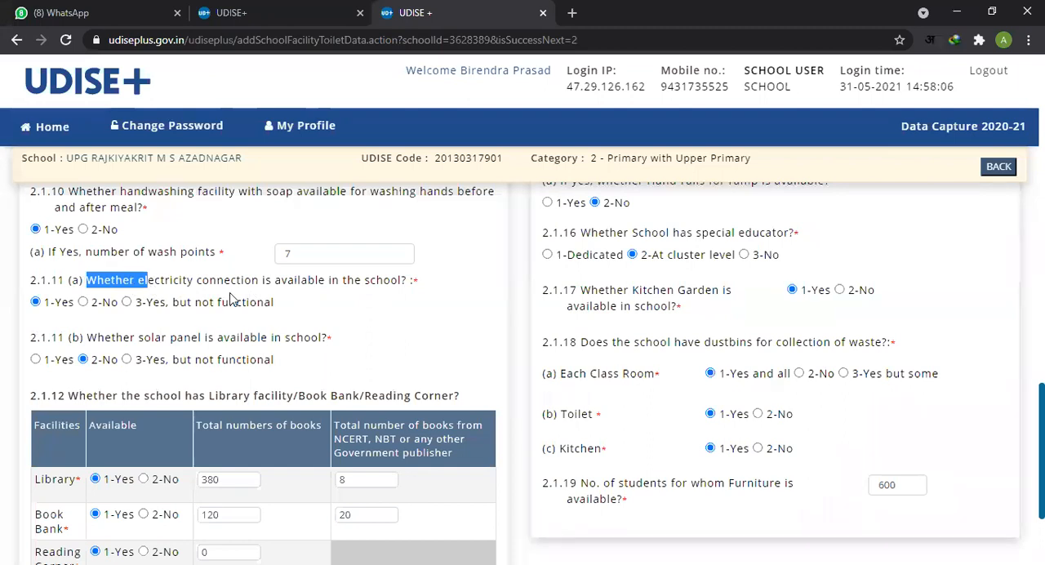
scroll(379, 293, down, 2)
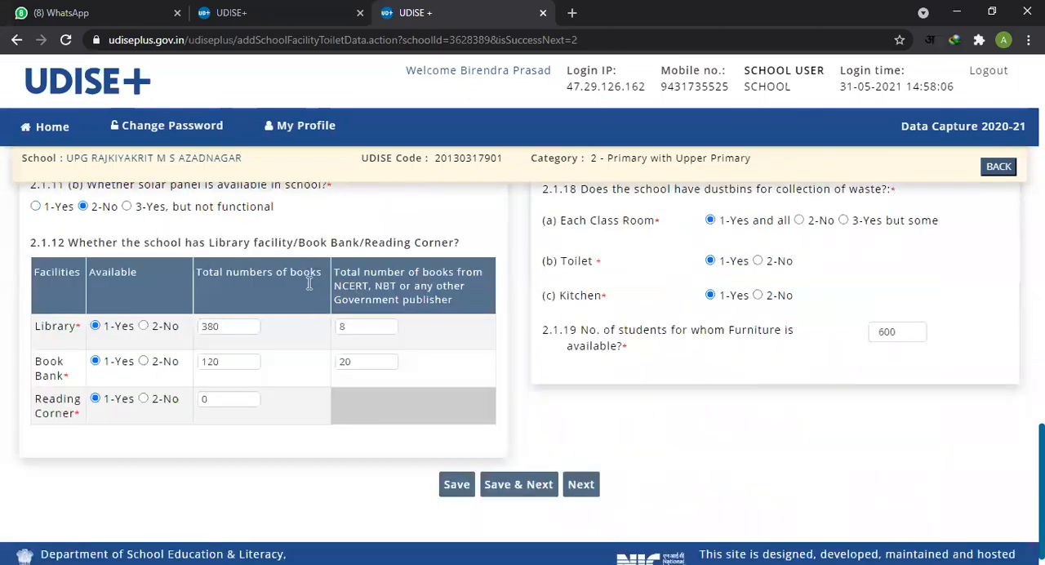
scroll(433, 270, up, 2)
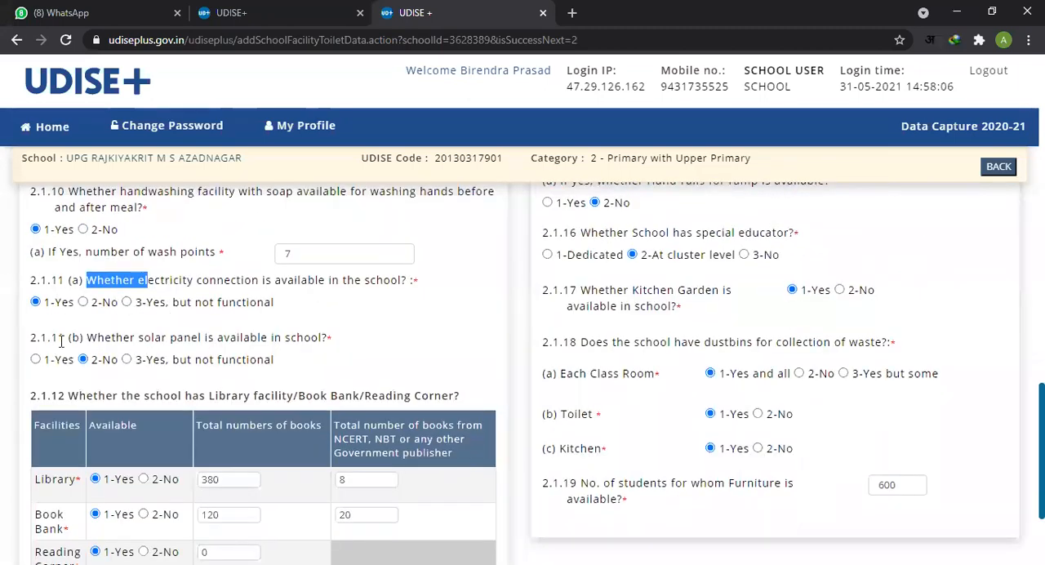
Step: Read item 2.1.11 (b) on whether a solar panel is available in the school
drag(90, 341, 323, 341)
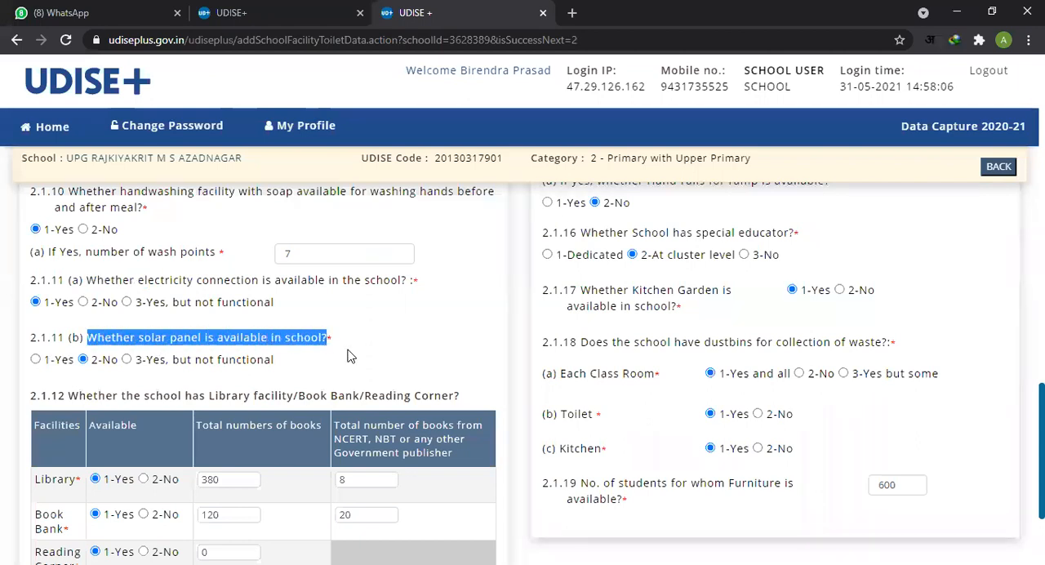
click(319, 364)
drag(91, 343, 329, 343)
click(94, 347)
drag(90, 344, 328, 340)
Step: Read item 2.1.12 and check the Library row's availability, total books and government publisher books
scroll(127, 370, down, 1)
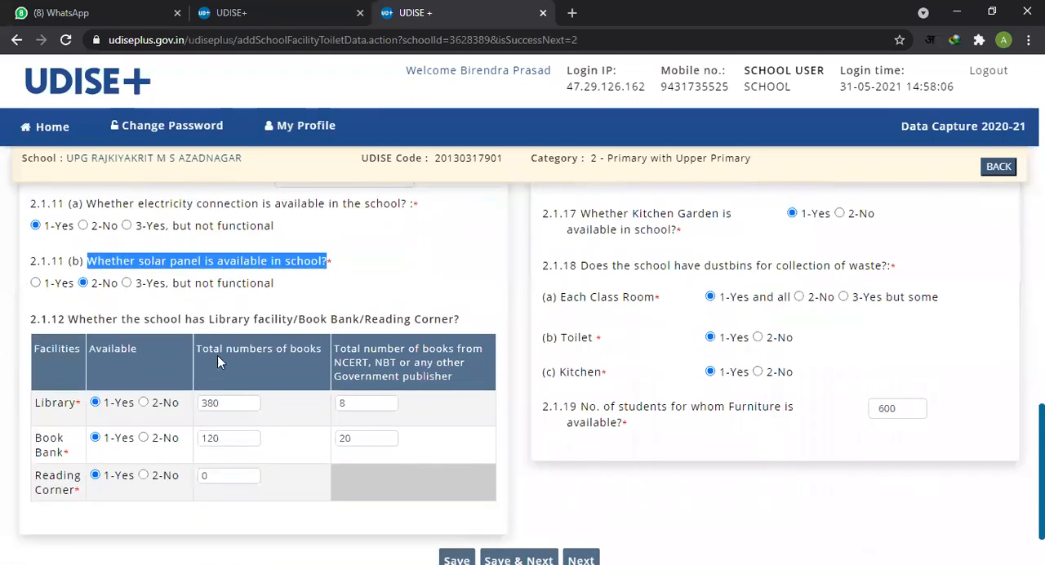
drag(73, 324, 460, 326)
scroll(459, 327, down, 1)
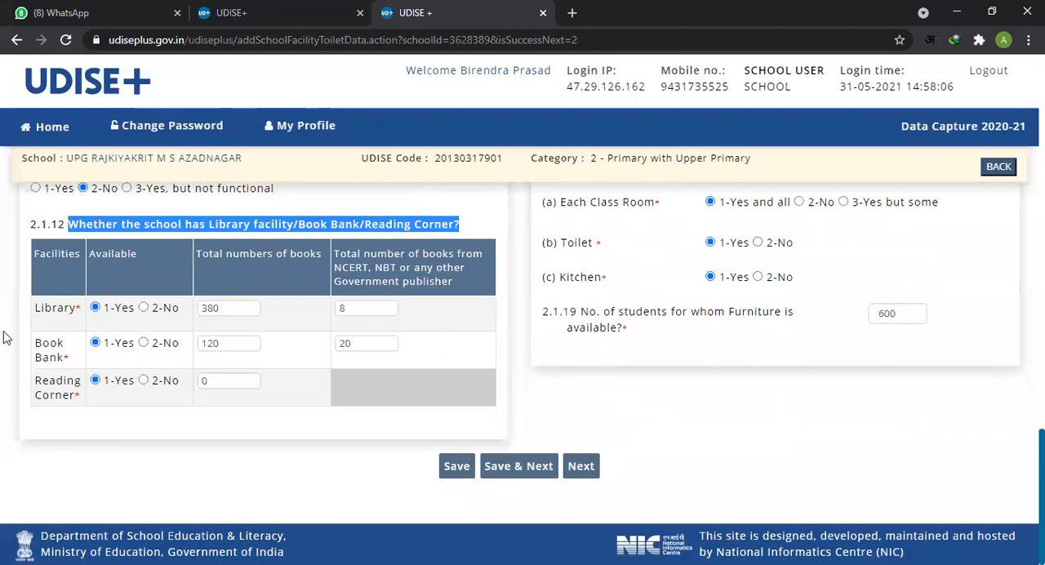
click(43, 307)
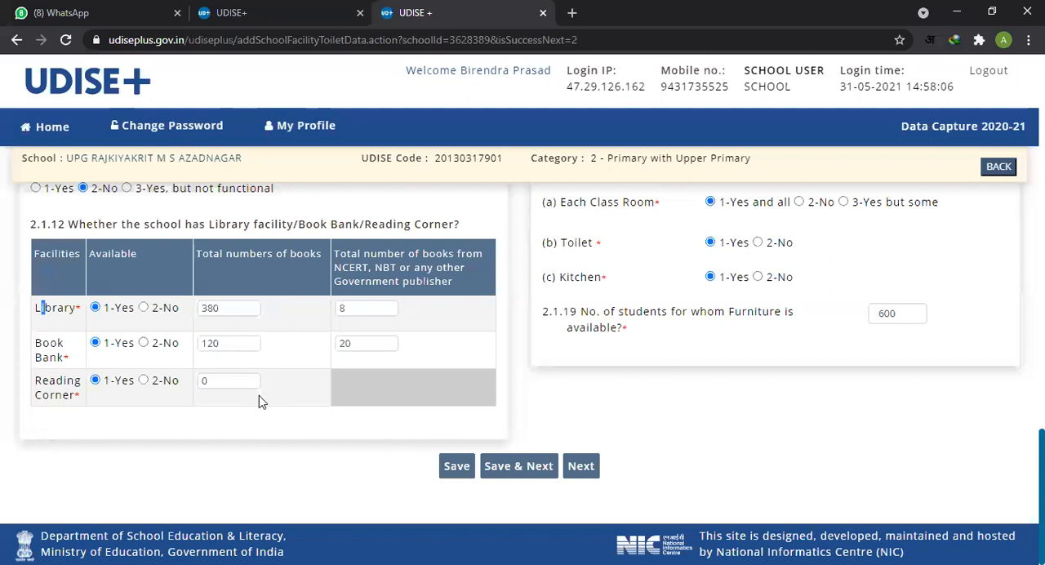
click(378, 341)
click(99, 314)
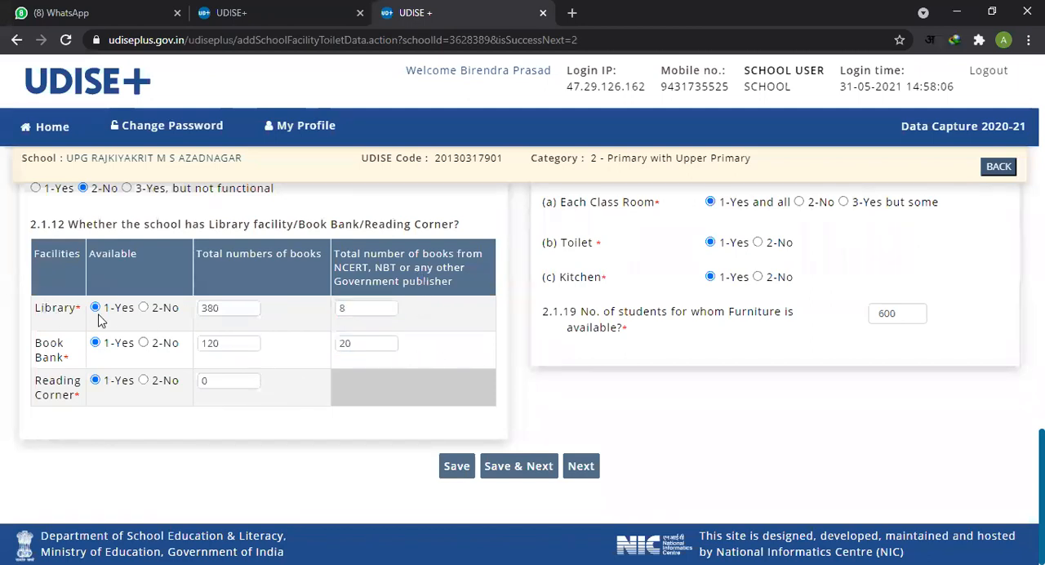
click(235, 310)
double_click(230, 307)
double_click(377, 311)
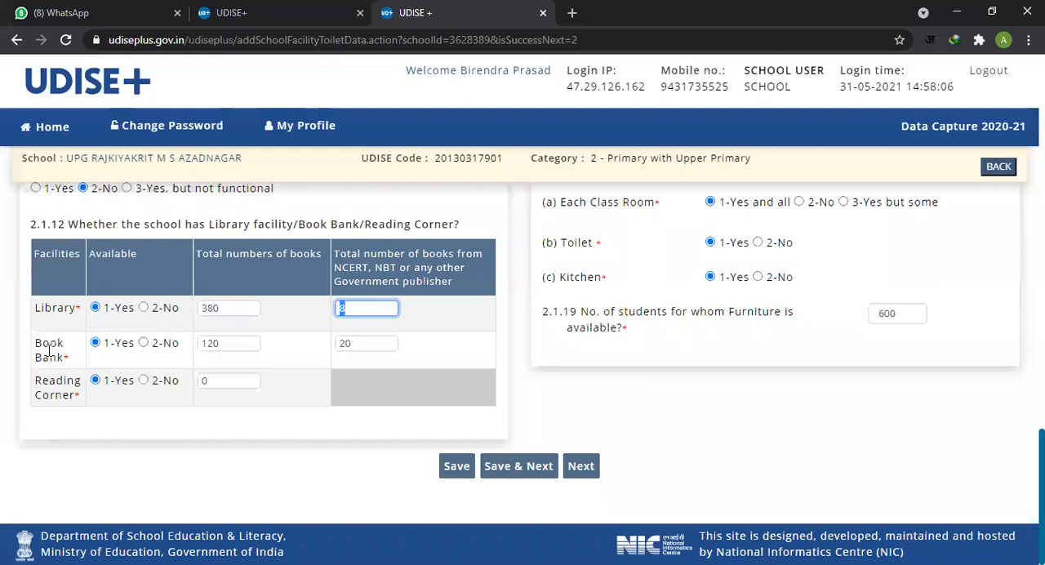
Step: Check the Book Bank row's availability and both book counts, and the Reading Corner row's total number of books
drag(37, 343, 63, 357)
click(118, 347)
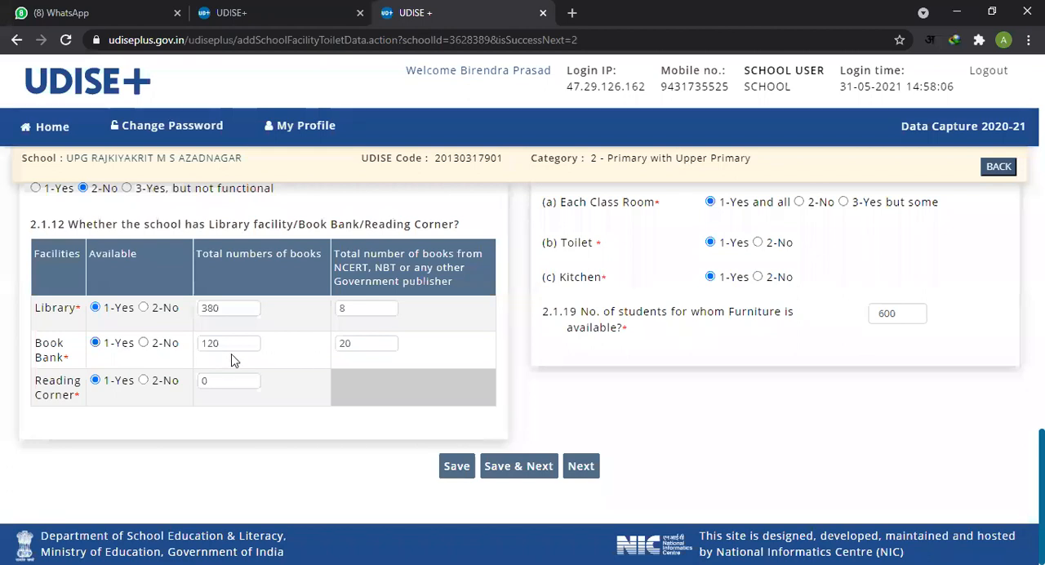
click(253, 345)
click(382, 342)
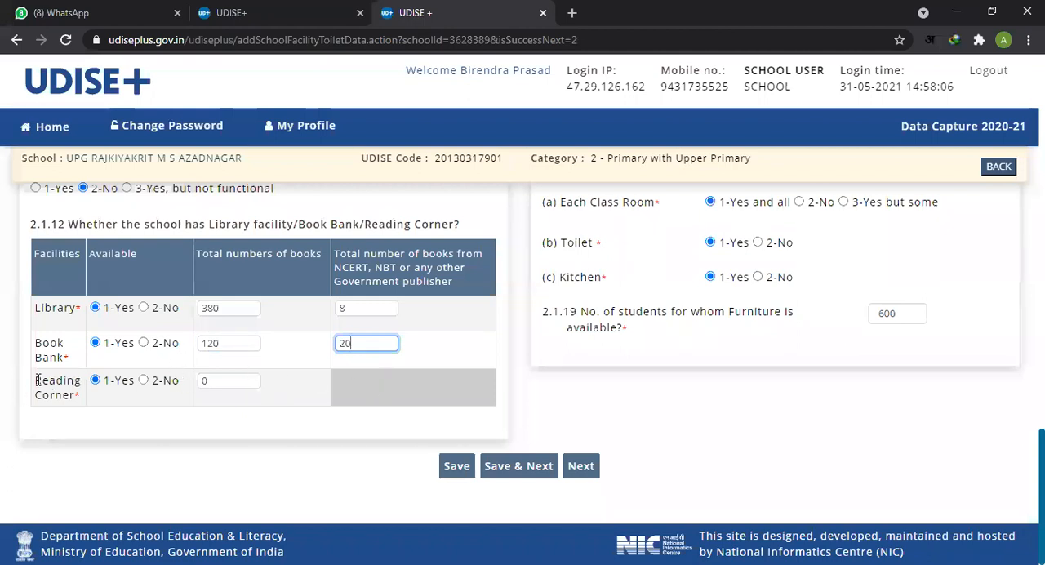
drag(38, 381, 81, 399)
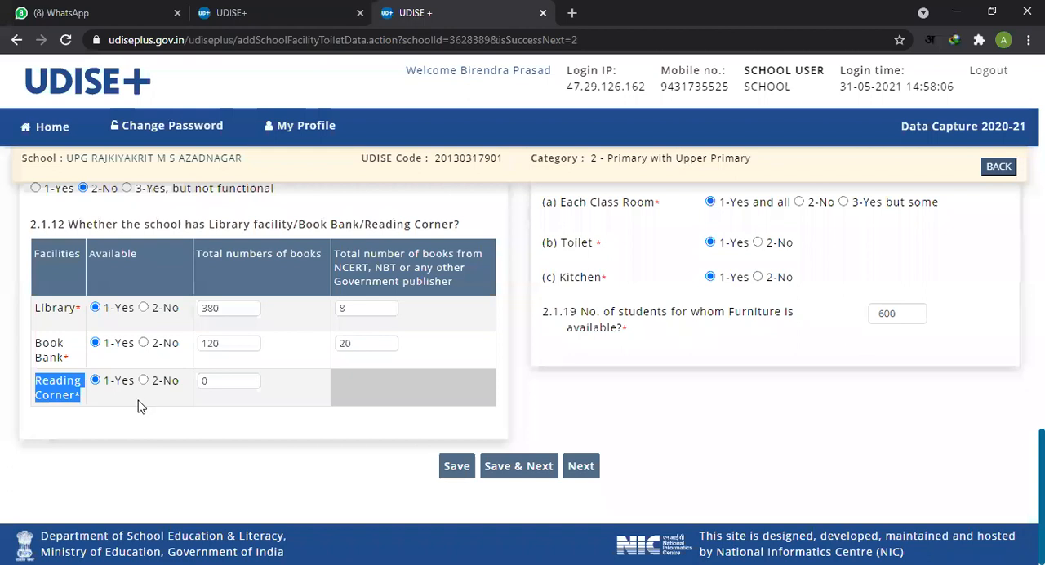
click(245, 382)
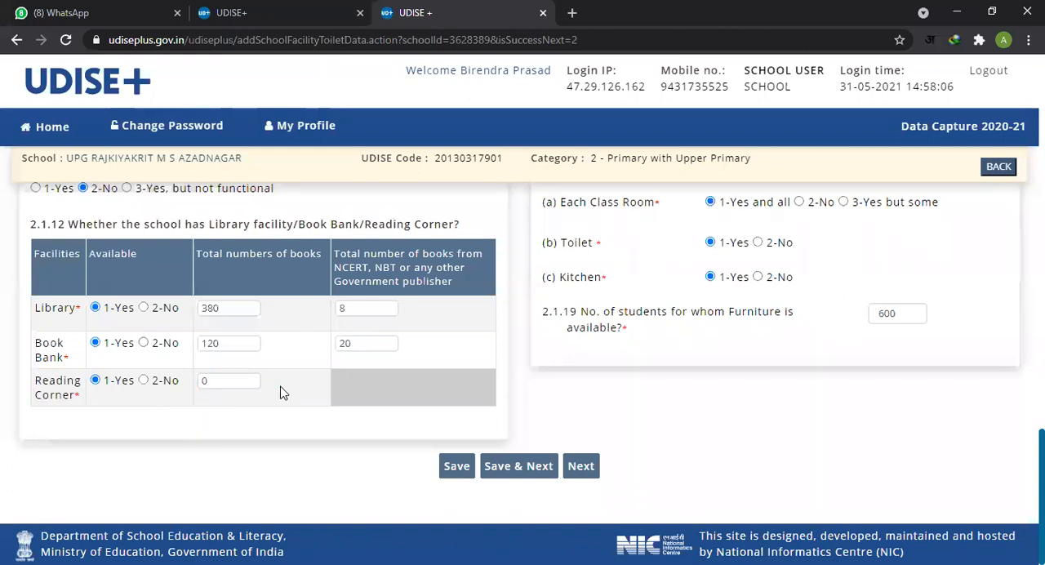
Step: Recheck the book counts for Library, Book Bank and Reading Corner in the item 2.1.12 table
double_click(226, 385)
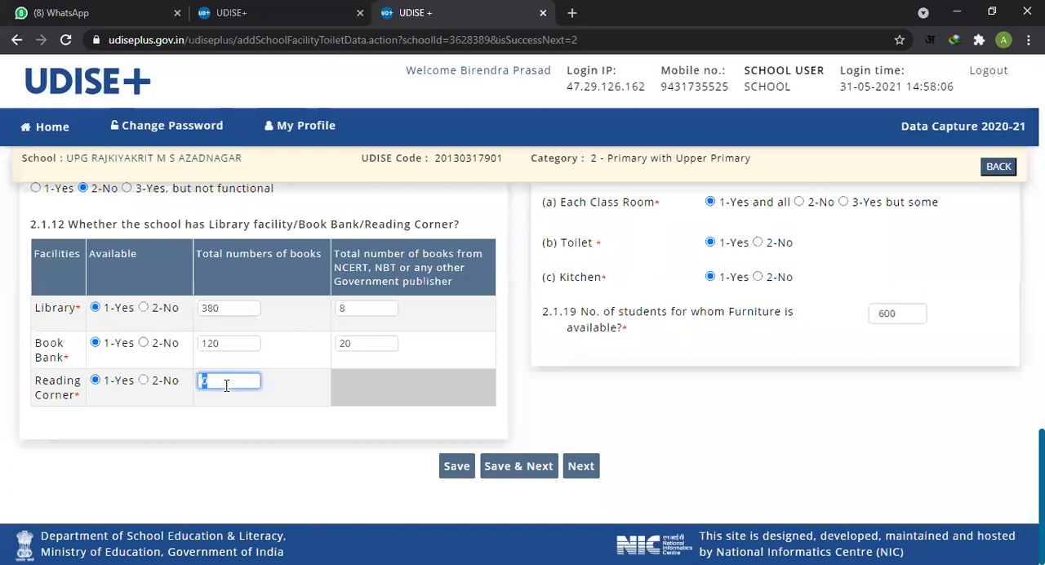
double_click(234, 343)
double_click(367, 342)
double_click(363, 311)
click(276, 331)
drag(33, 377, 82, 405)
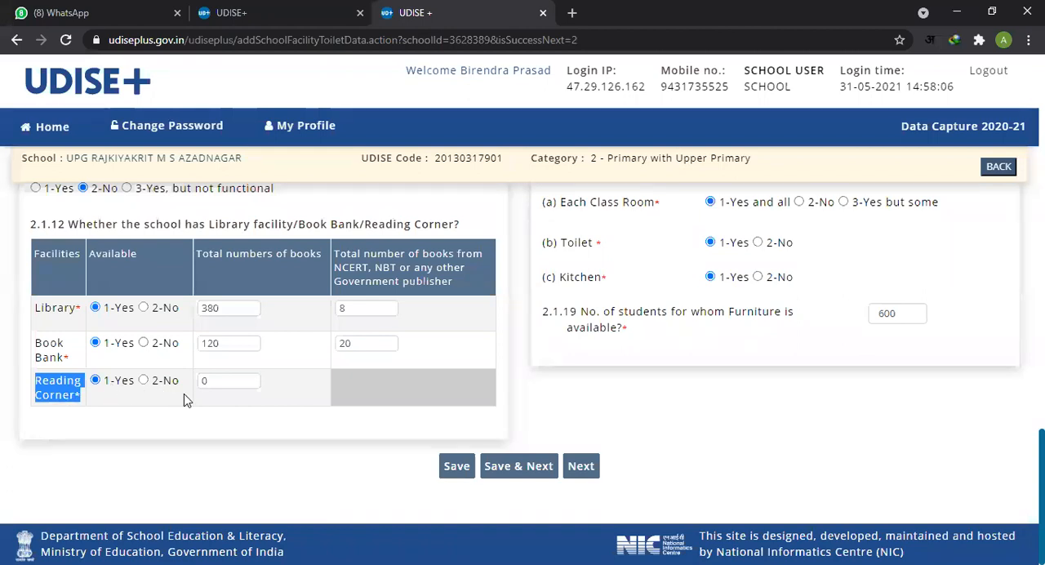
Step: Answer 1-Yes to item (b) on whether the school subscribes to newspapers/magazines
scroll(710, 388, up, 1)
scroll(710, 388, up, 10)
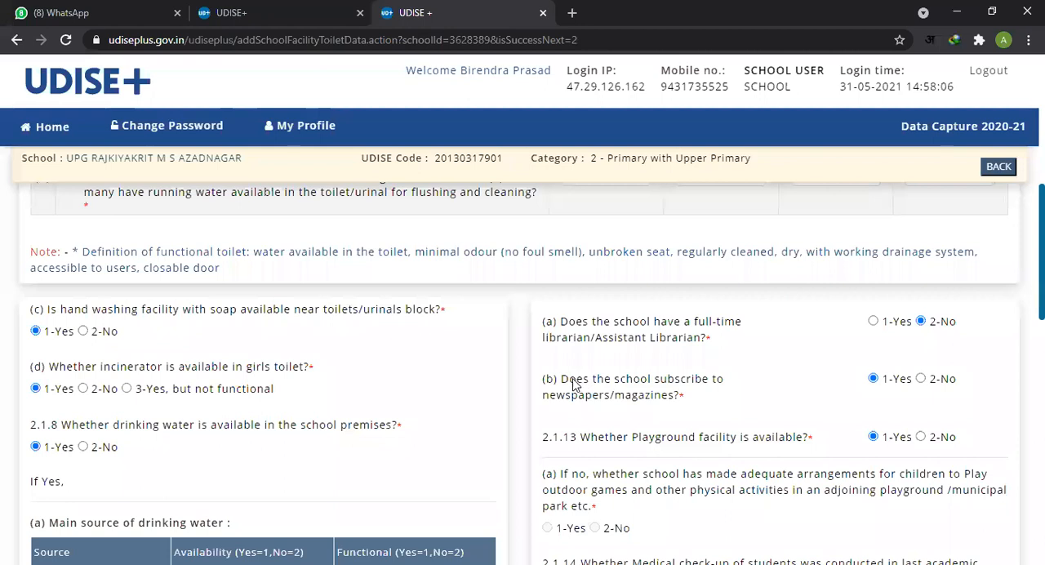
drag(569, 380, 686, 404)
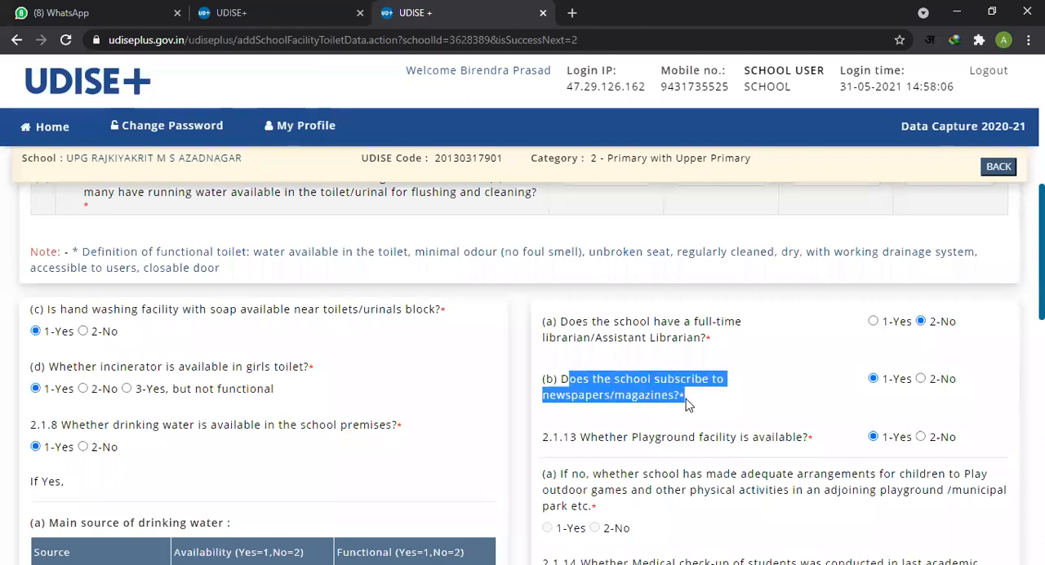
click(767, 399)
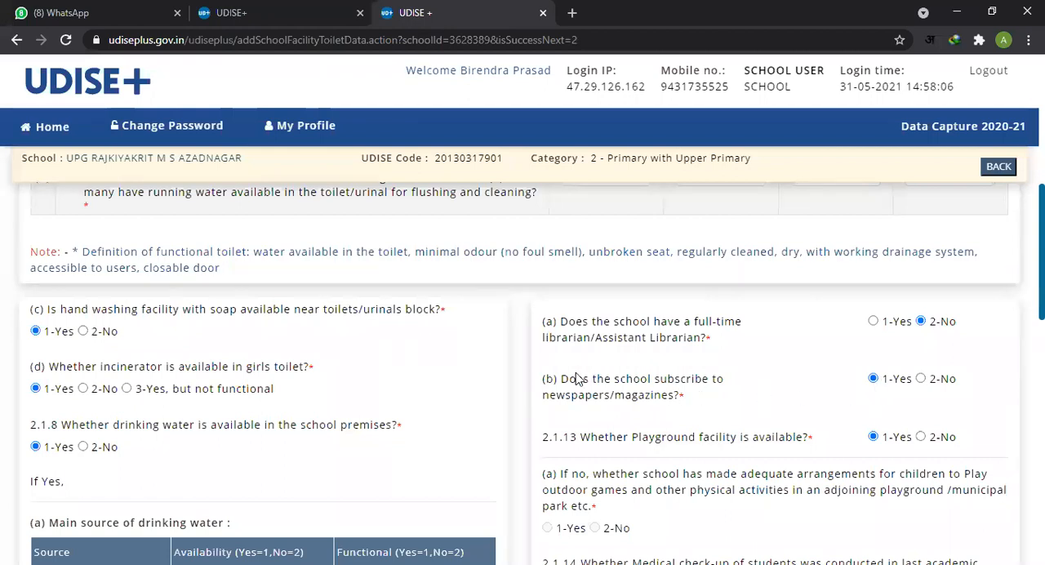
drag(542, 382, 690, 408)
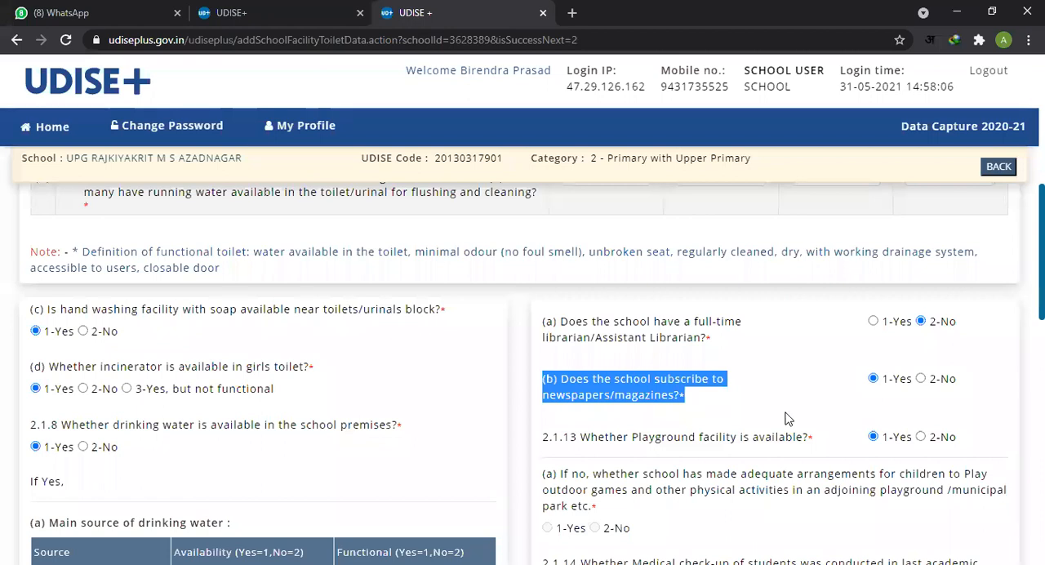
click(875, 380)
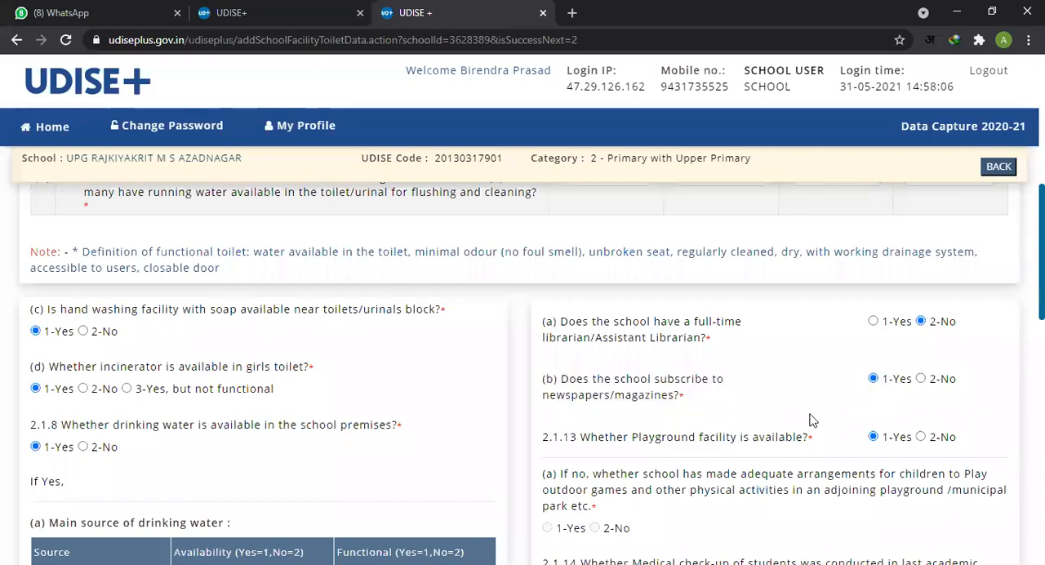
Step: Read item 2.1.13 on whether a playground facility is available
scroll(739, 424, down, 1)
drag(580, 362, 809, 369)
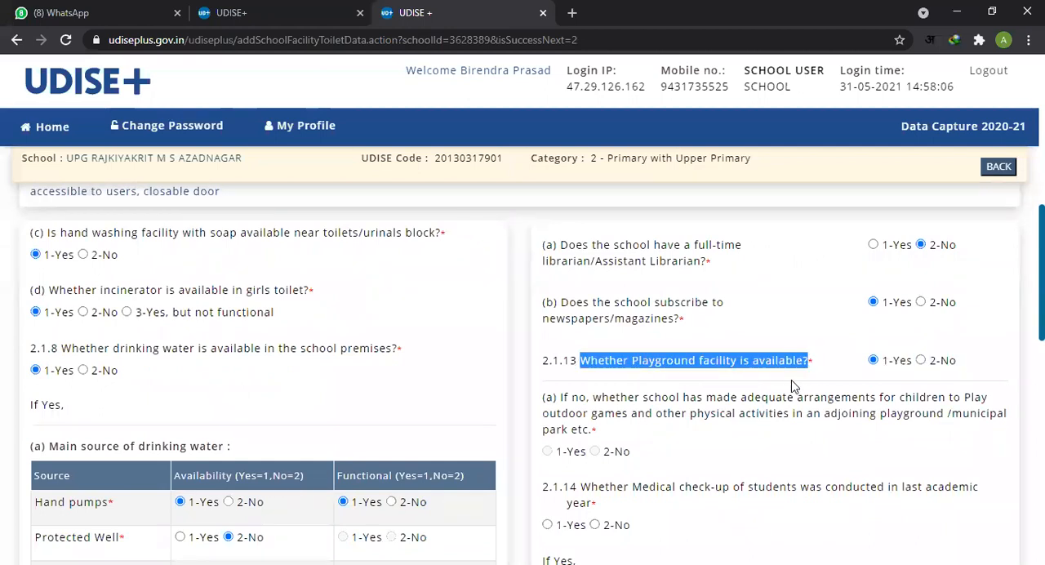
scroll(921, 370, down, 2)
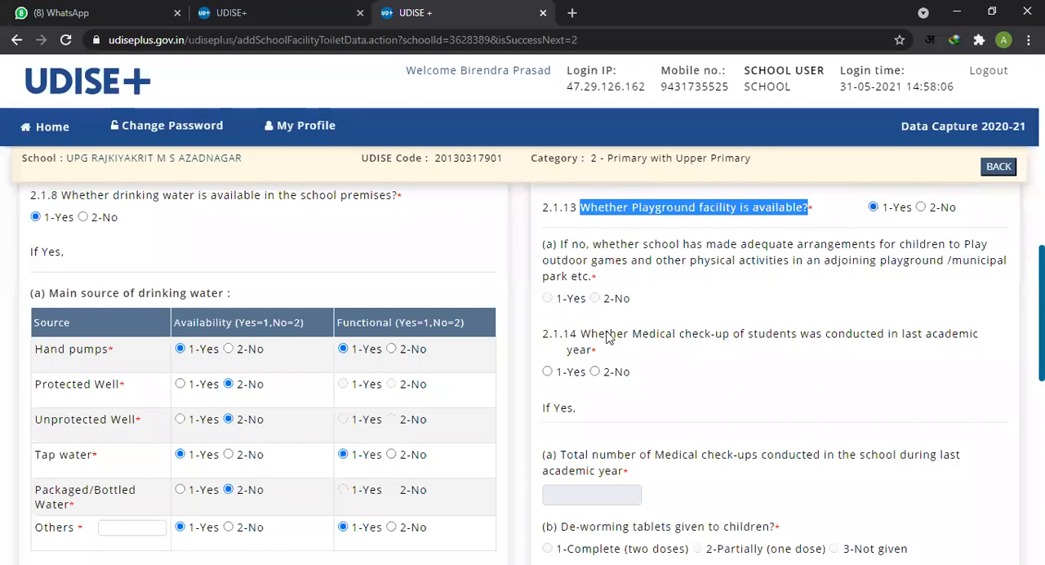
Step: Answer 1-Yes to item 2.1.14 on last year's student medical check-up and enter 1 as the total number of check-ups conducted
scroll(629, 325, down, 2)
scroll(653, 318, up, 1)
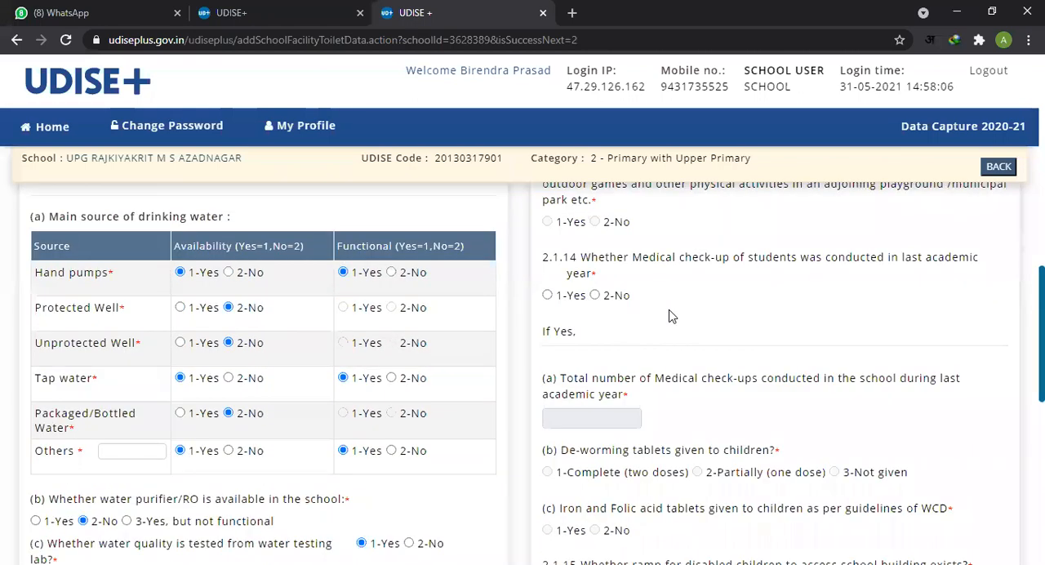
drag(592, 263, 984, 279)
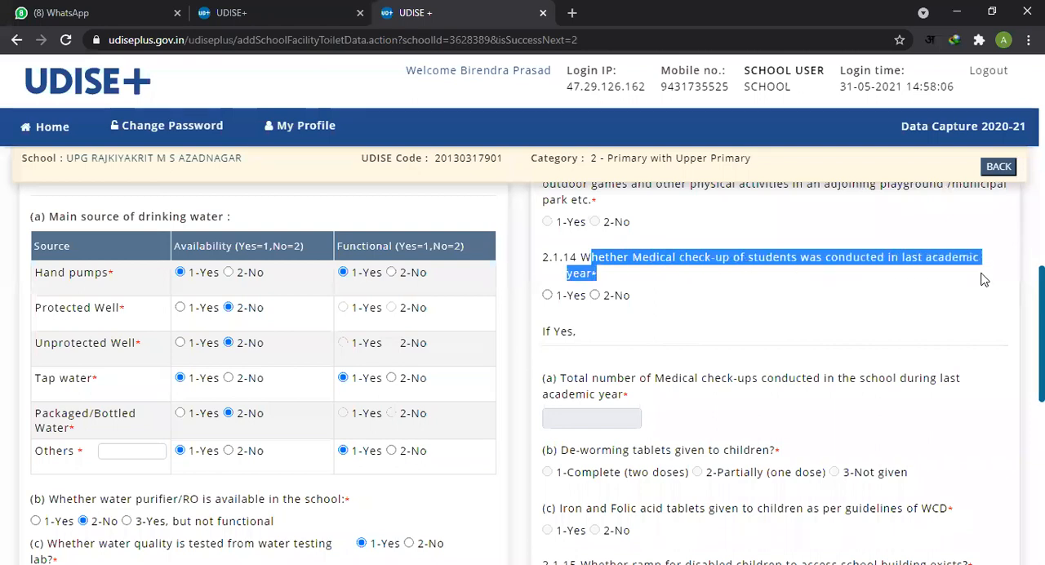
click(548, 295)
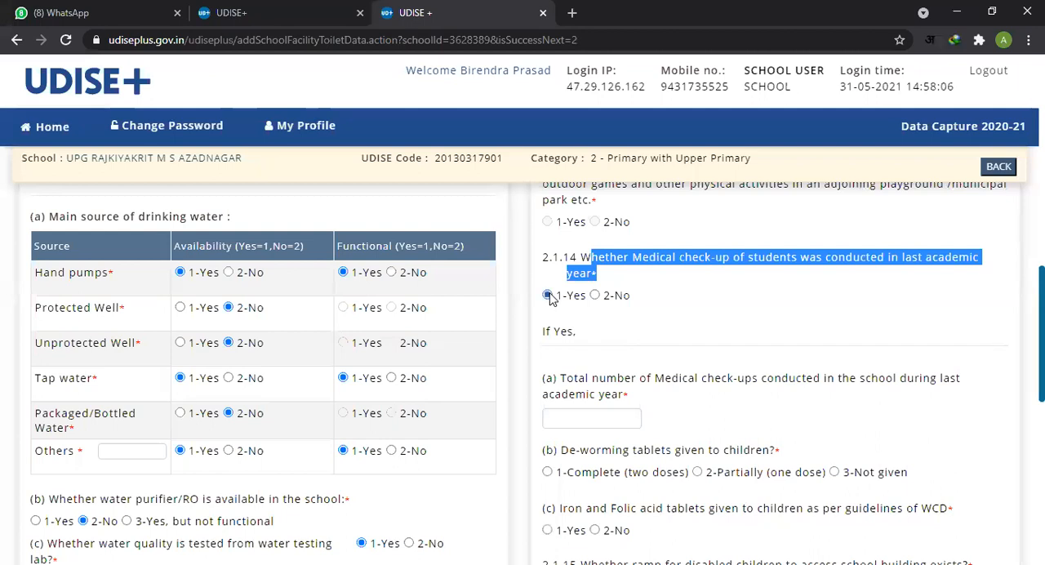
click(662, 313)
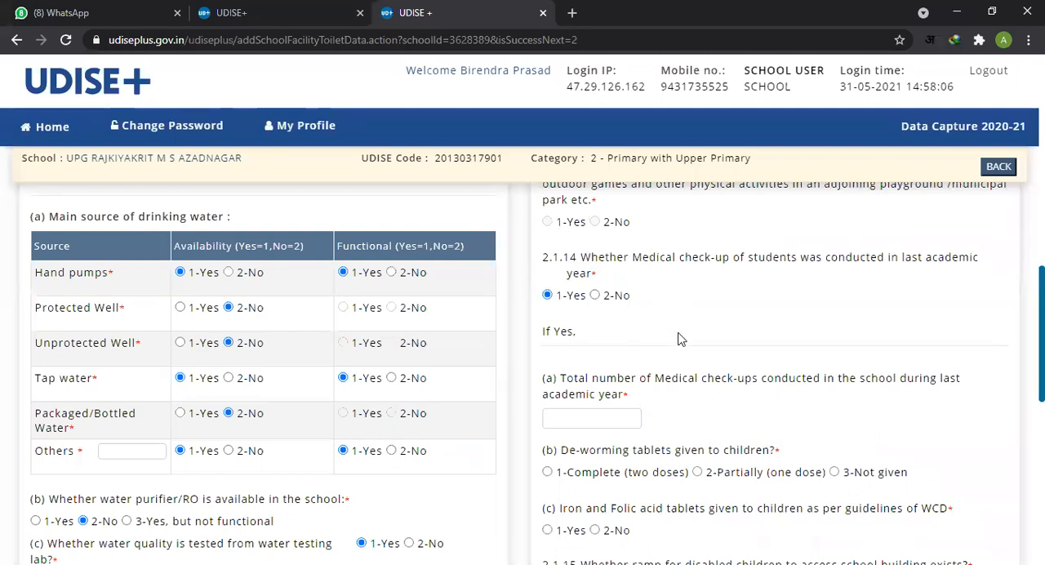
click(590, 418)
text(1)
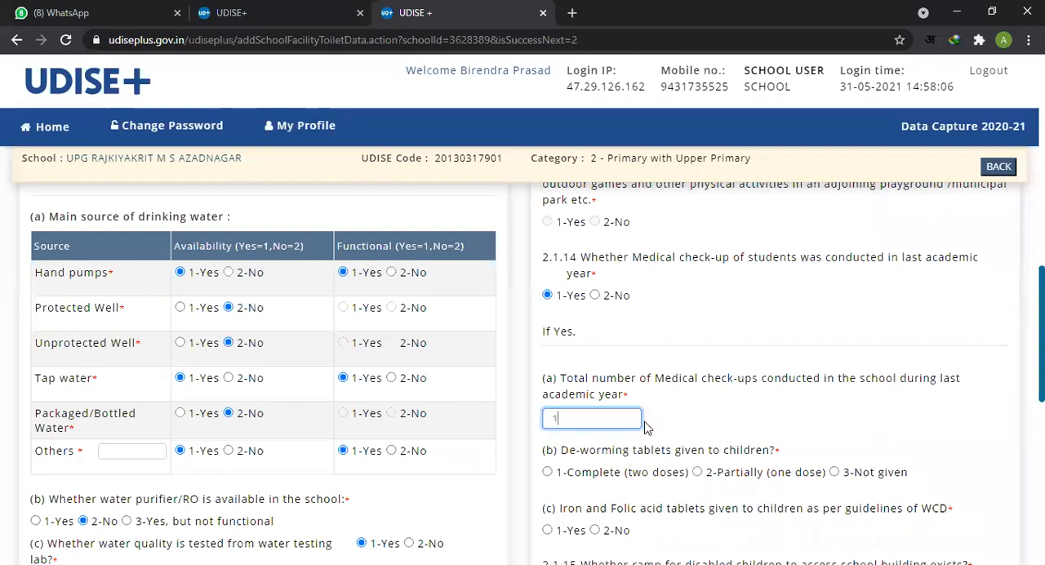
click(709, 423)
Step: Set item (b) on de-worming tablets given to children to 1-Complete (two doses)
scroll(710, 421, down, 1)
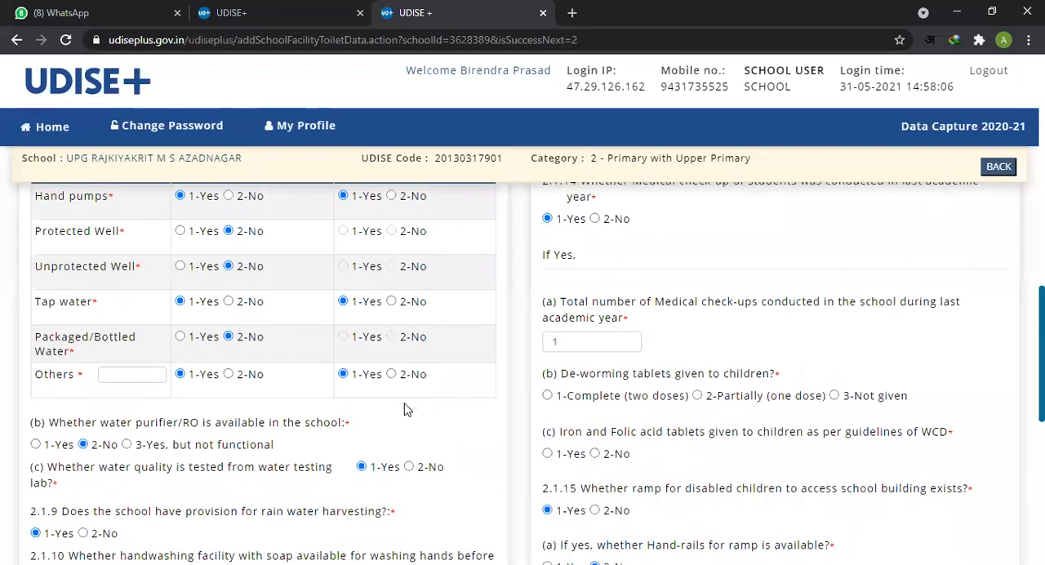
drag(569, 381, 773, 384)
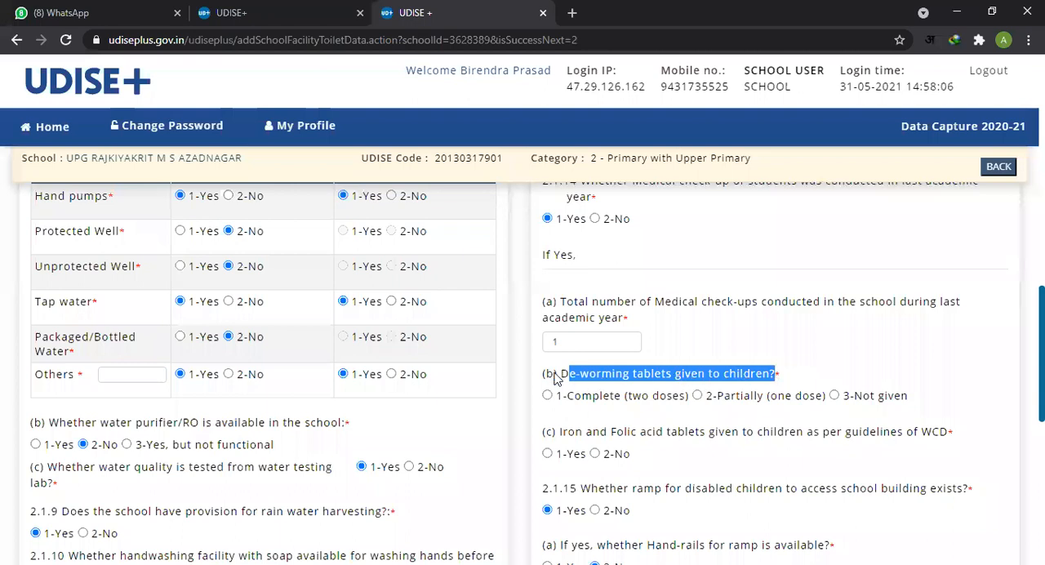
drag(539, 379, 784, 379)
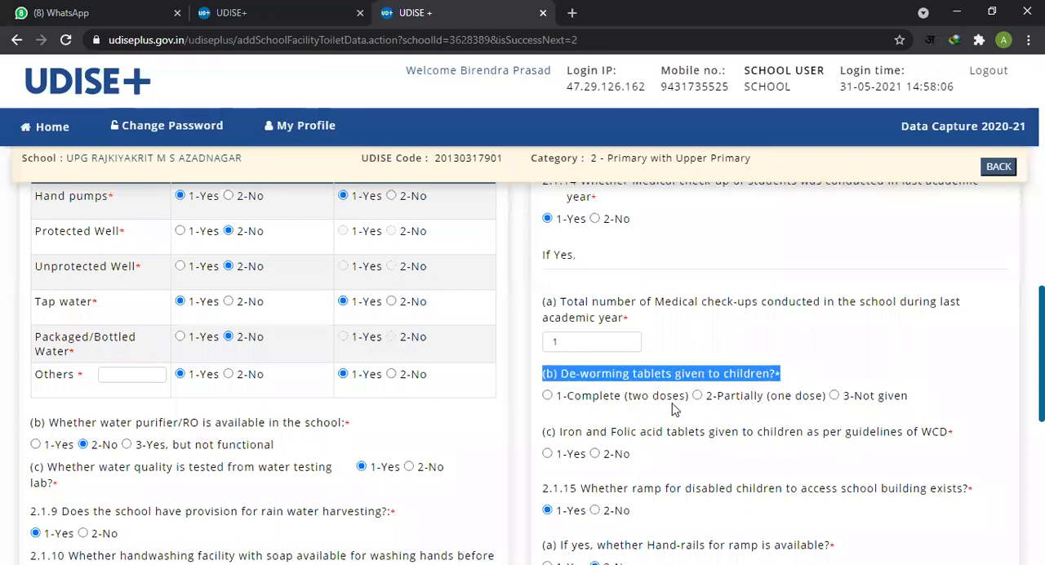
click(788, 402)
click(860, 402)
click(548, 396)
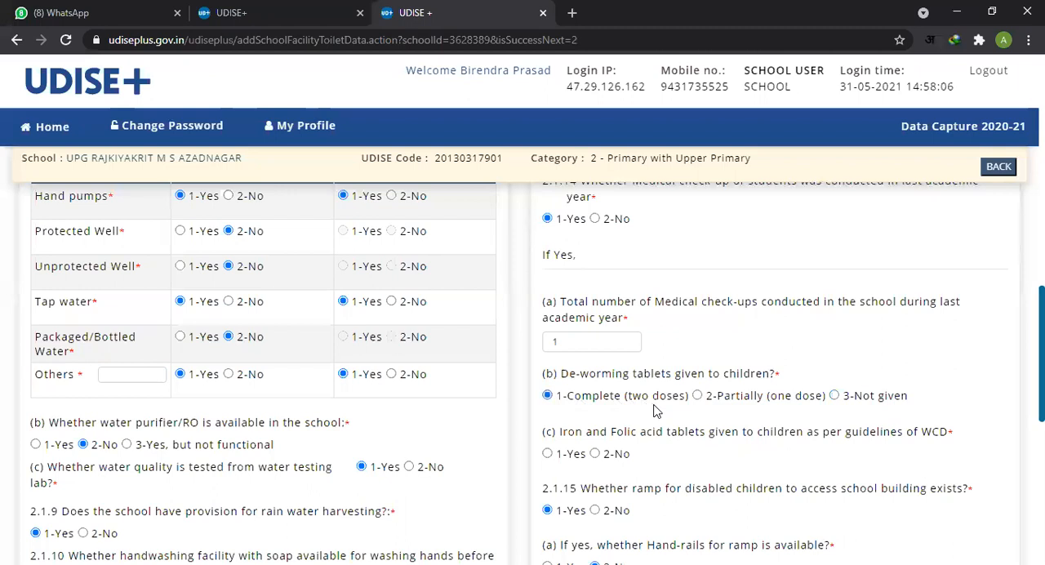
Step: Answer 1-Yes to item (c) on iron and folic acid tablets given to children as per WCD guidelines
scroll(683, 390, down, 1)
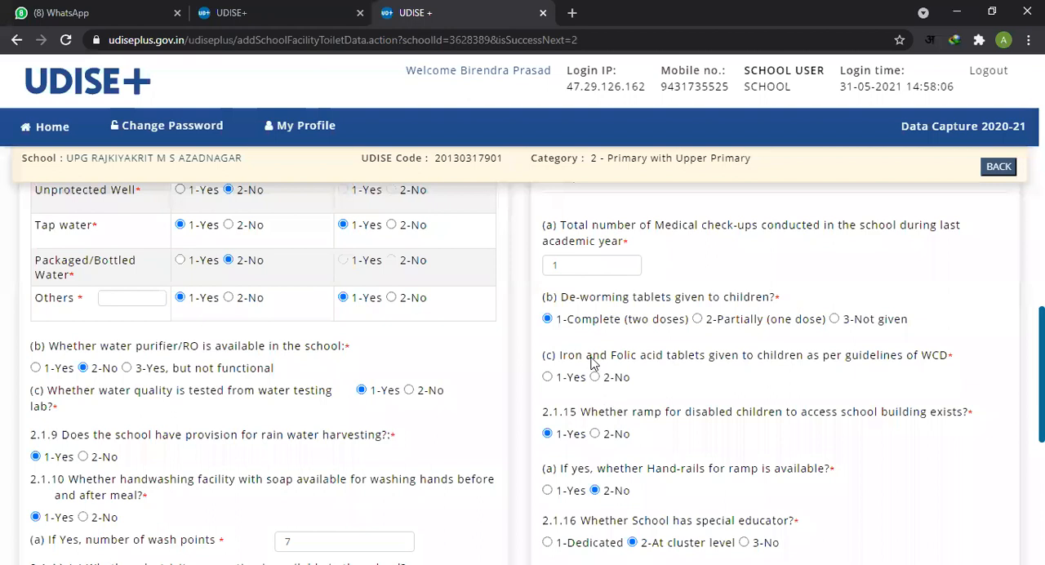
drag(569, 356, 642, 363)
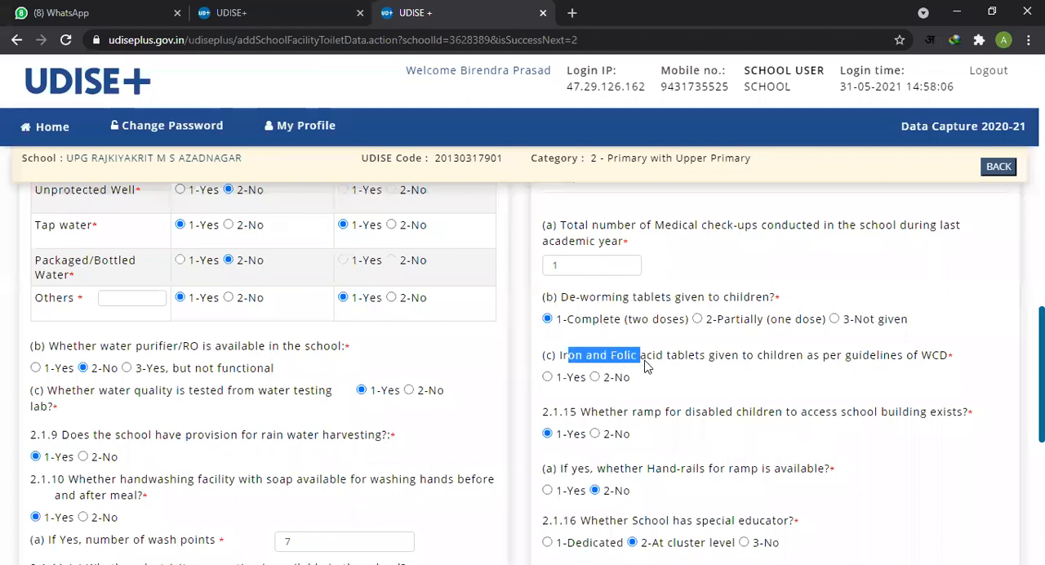
click(660, 365)
drag(549, 362, 637, 366)
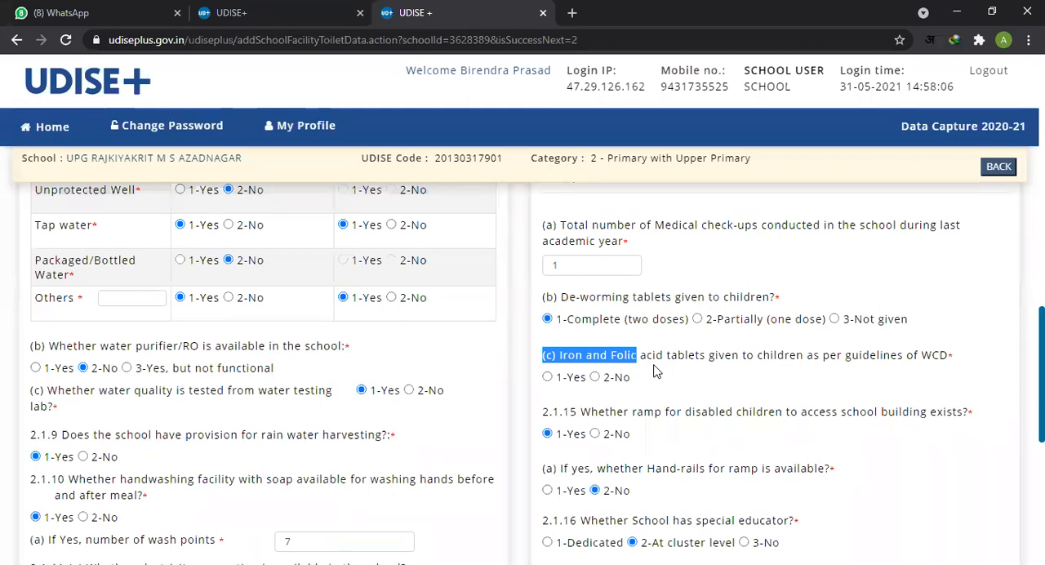
click(692, 362)
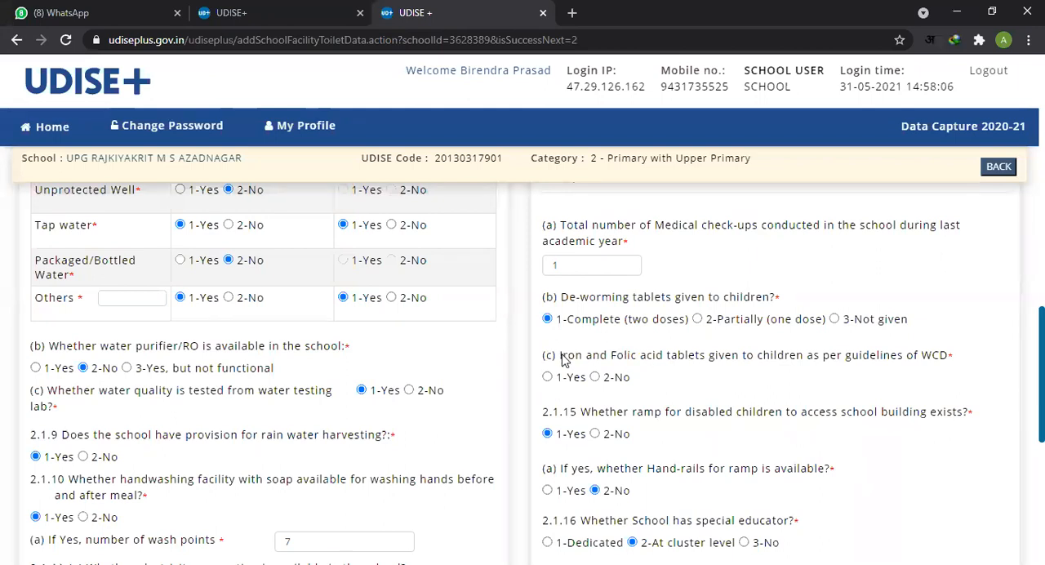
drag(562, 360, 711, 369)
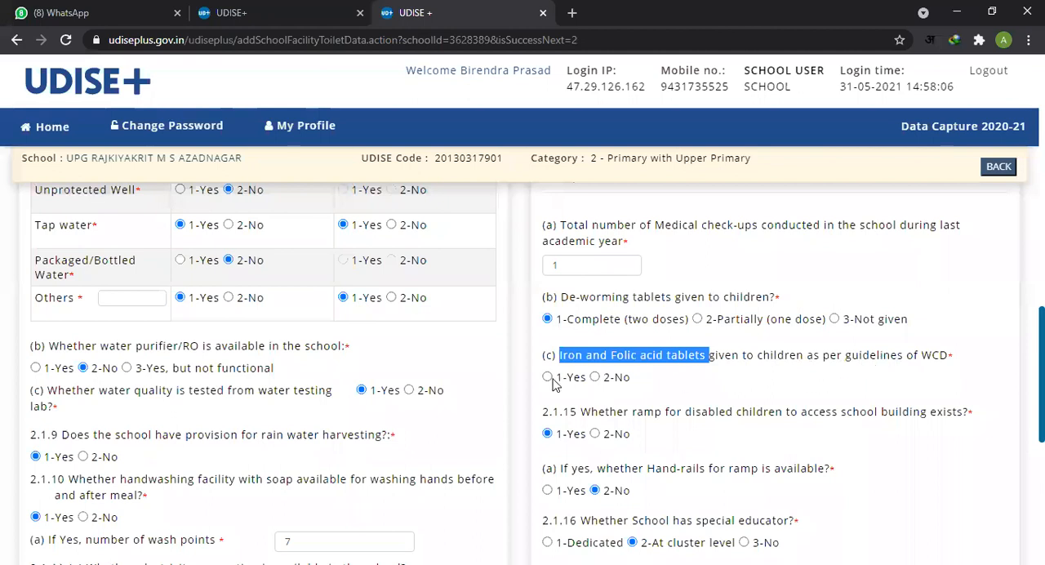
scroll(669, 385, down, 2)
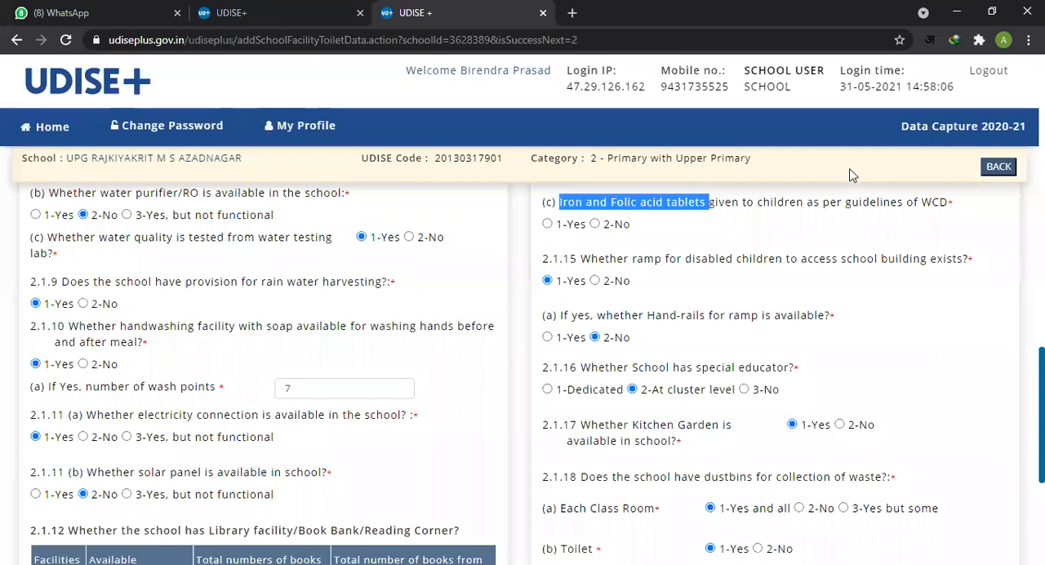
click(547, 224)
Step: Read item 2.1.15 on the ramp for disabled children and its sub-item on hand-rails
drag(633, 262, 679, 271)
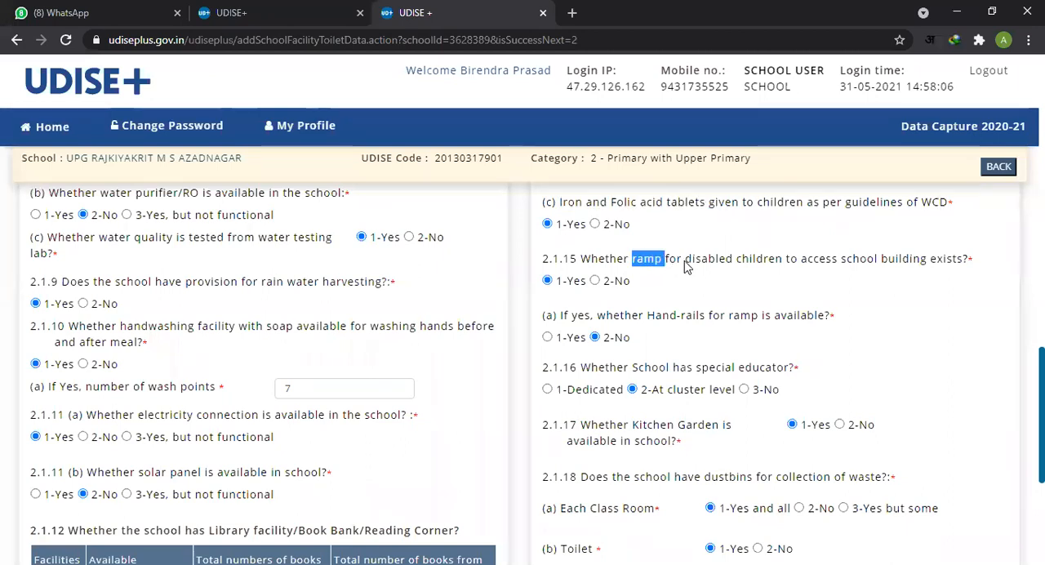
click(685, 260)
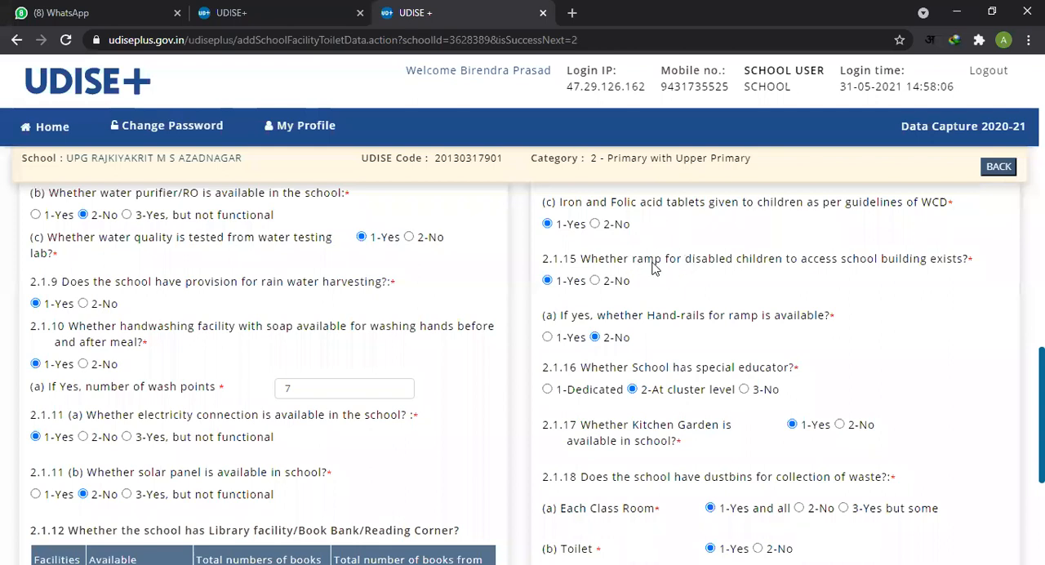
scroll(665, 284, down, 1)
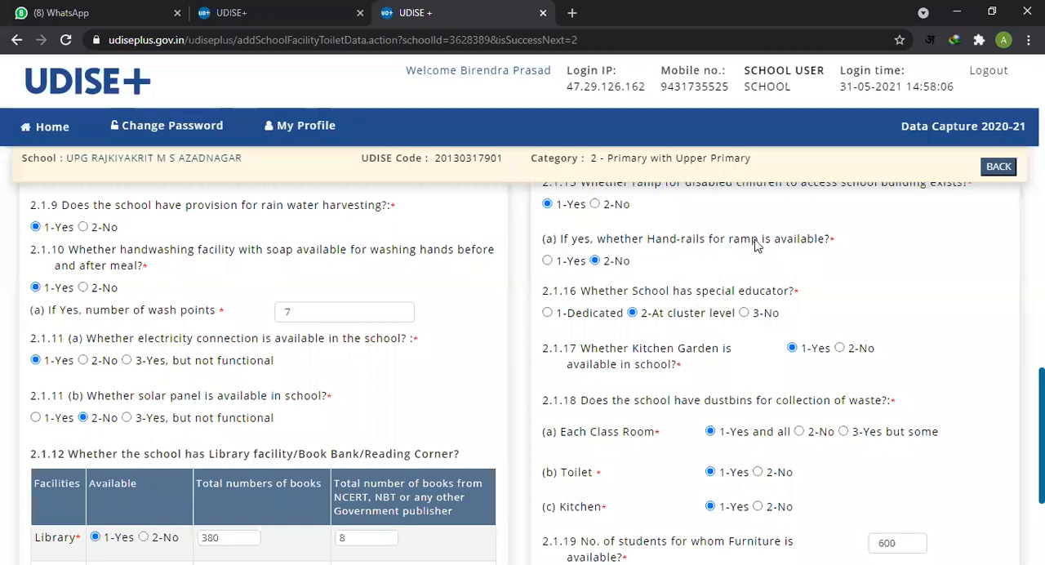
Step: Read item 2.1.16 on the special educator and item 2.1.17 on the school's kitchen garden
scroll(544, 291, down, 1)
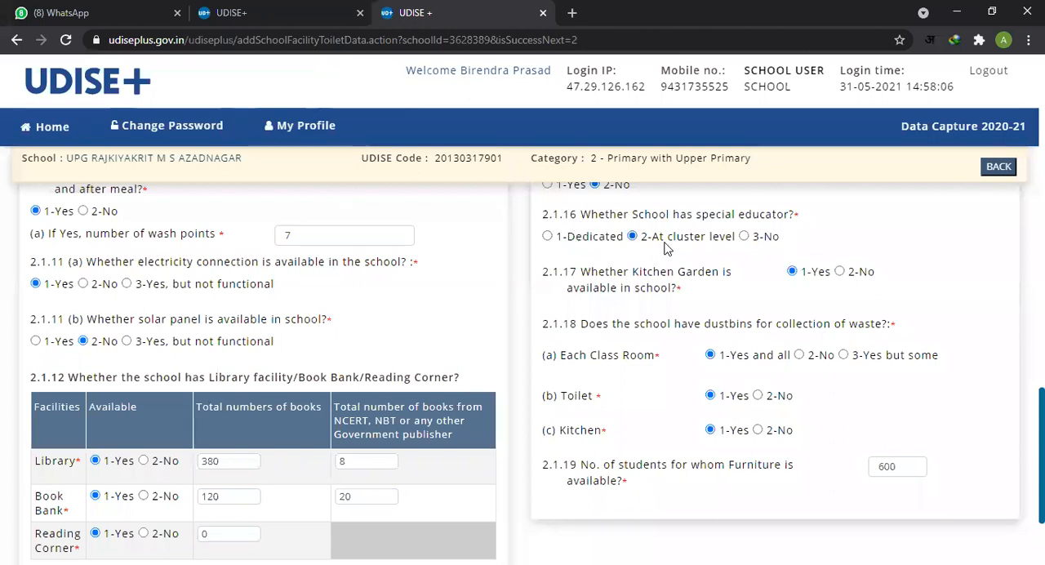
drag(569, 217, 790, 217)
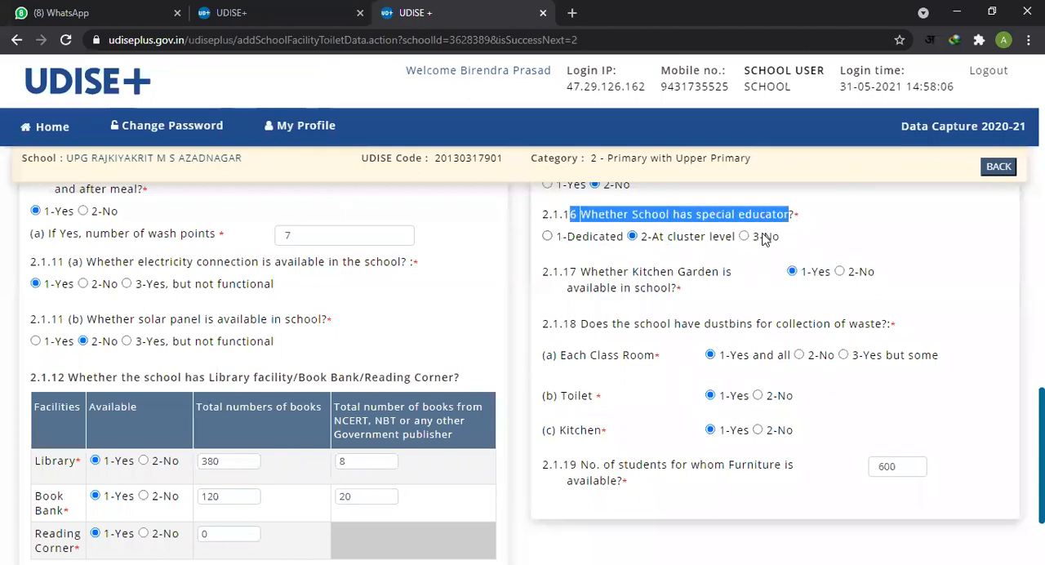
scroll(637, 252, down, 1)
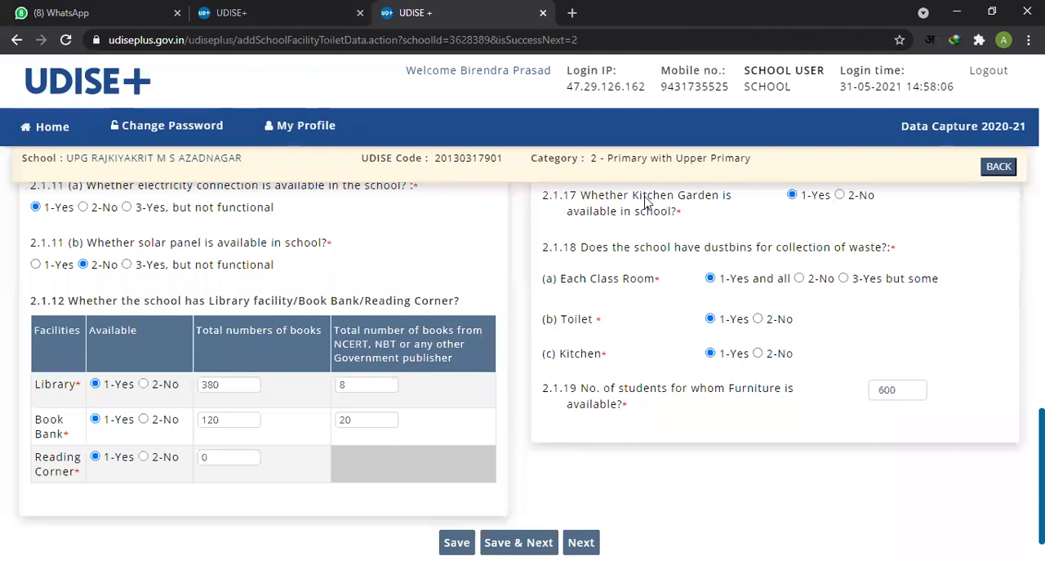
drag(580, 196, 709, 217)
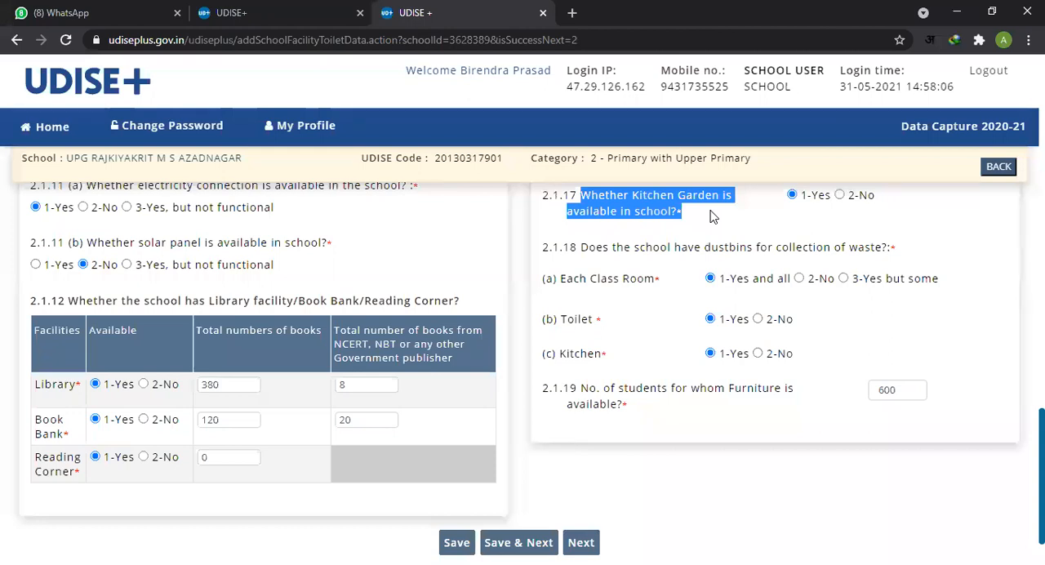
click(711, 217)
Step: Go back over item 2.1.16 on whether the school has a special educator and its answer options
scroll(702, 245, up, 2)
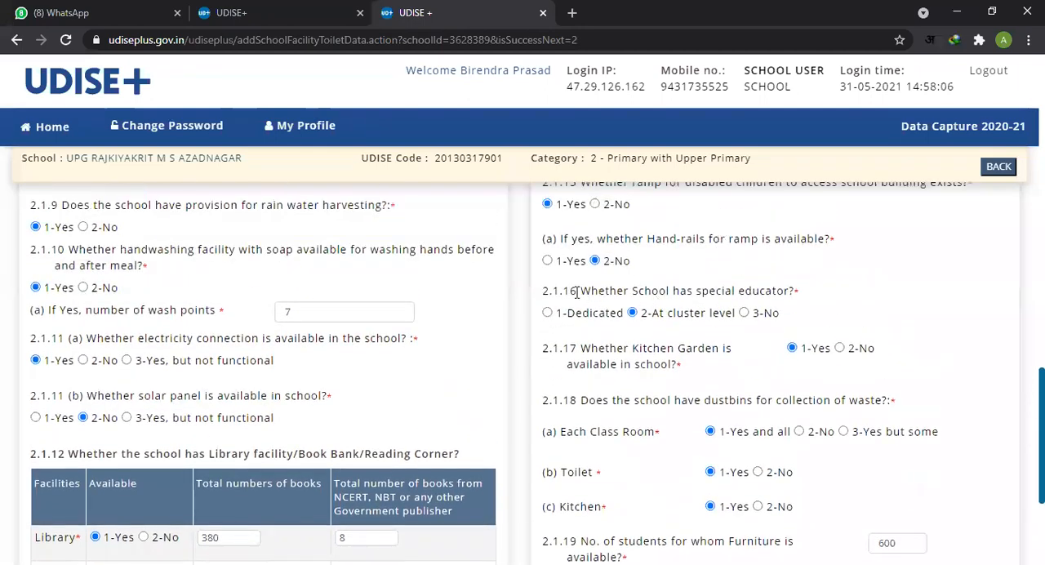
drag(581, 292, 790, 296)
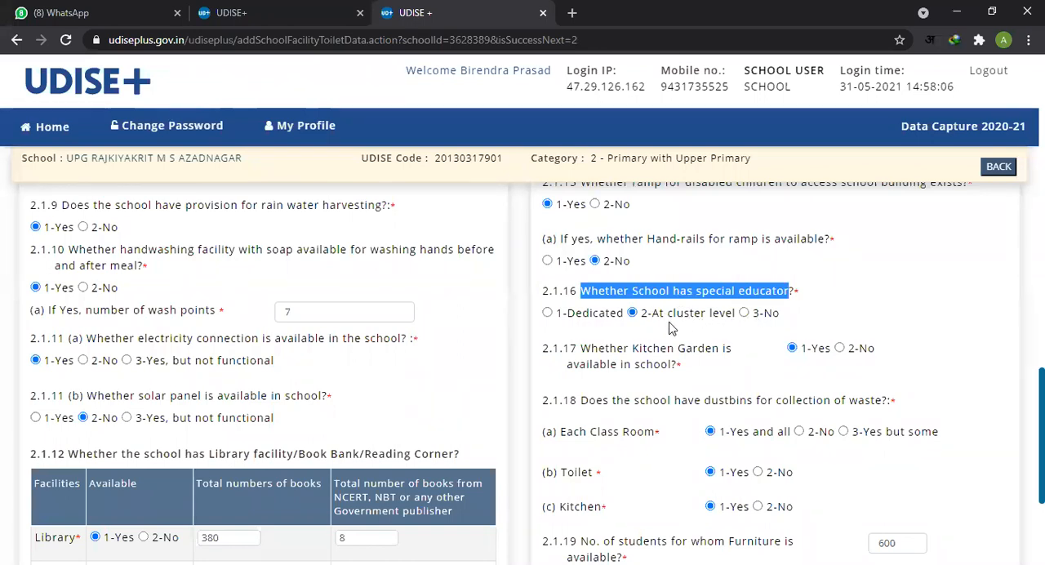
triple_click(746, 295)
scroll(749, 346, down, 1)
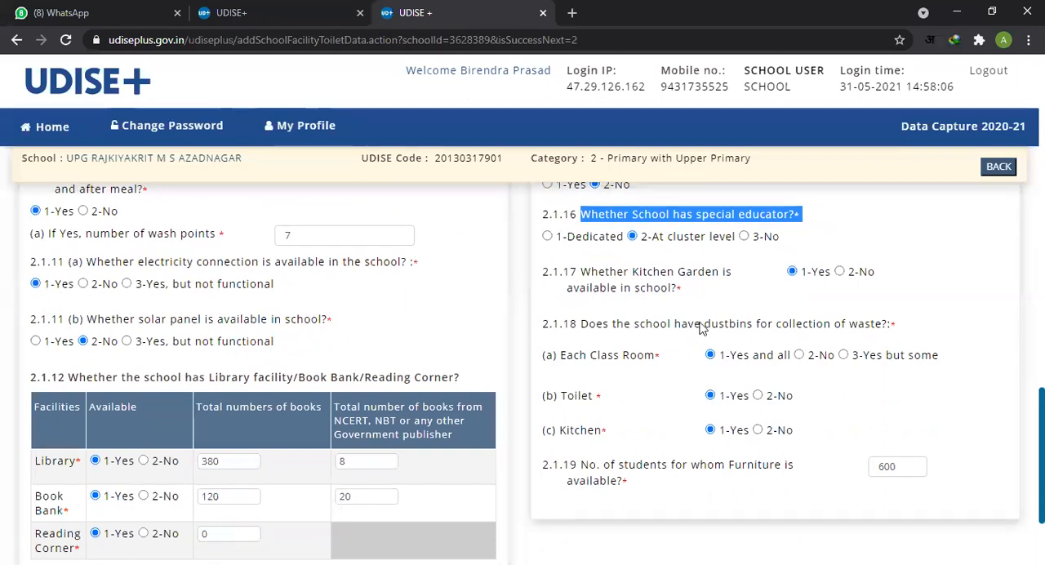
double_click(587, 218)
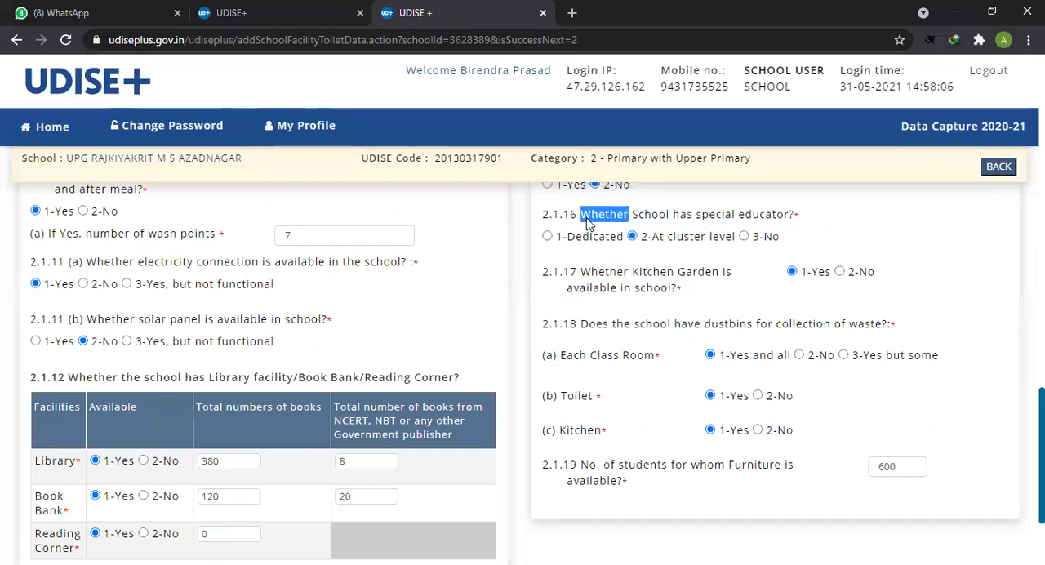
triple_click(641, 222)
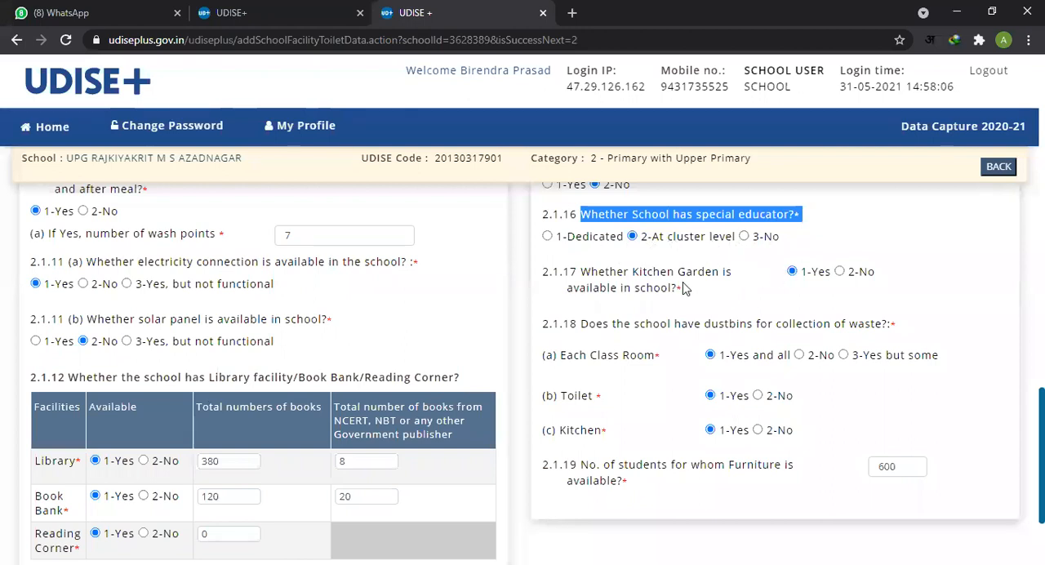
Step: Recheck item 2.1.16 on the special educator against its answer options and look over item 2.1.17 on the kitchen garden
scroll(685, 282, down, 1)
scroll(685, 282, up, 2)
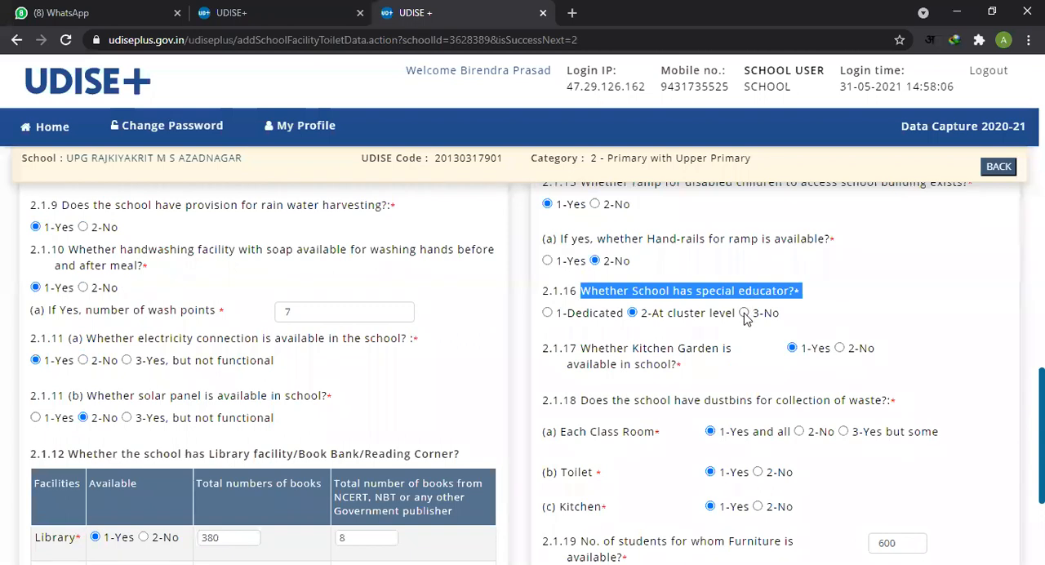
scroll(729, 333, down, 2)
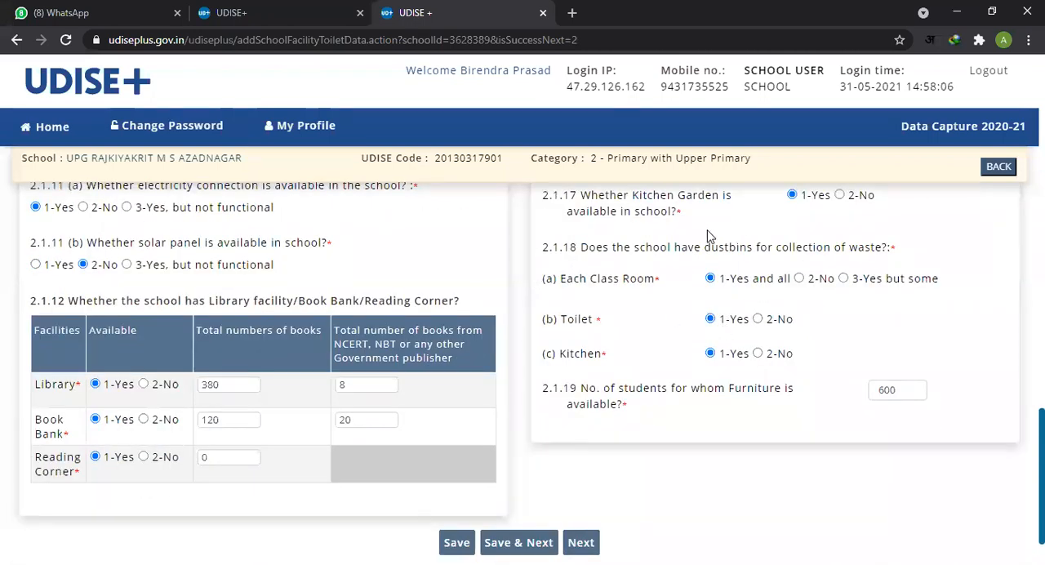
scroll(712, 237, up, 2)
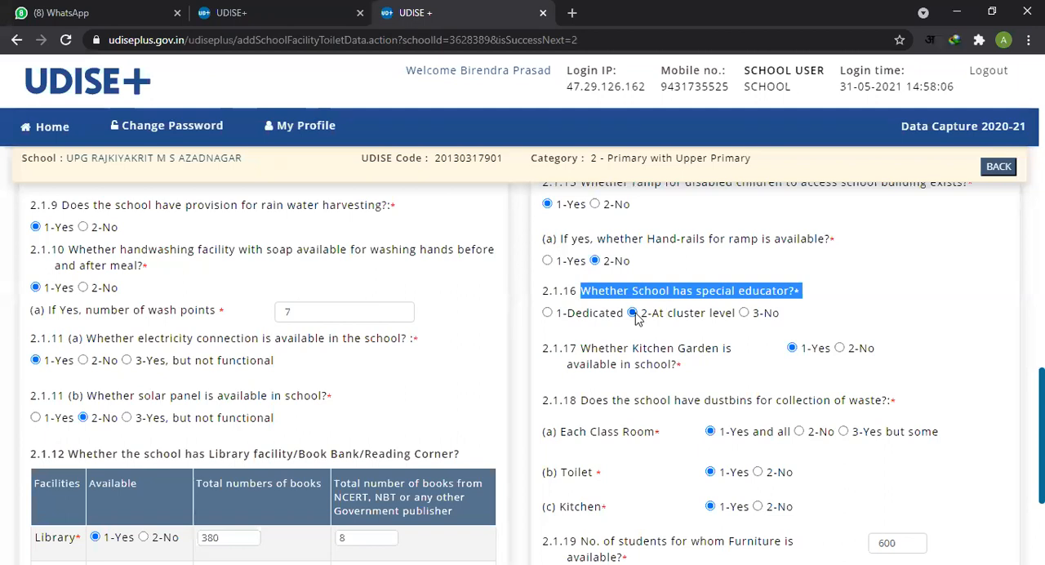
click(667, 295)
double_click(668, 294)
click(690, 297)
scroll(730, 308, down, 1)
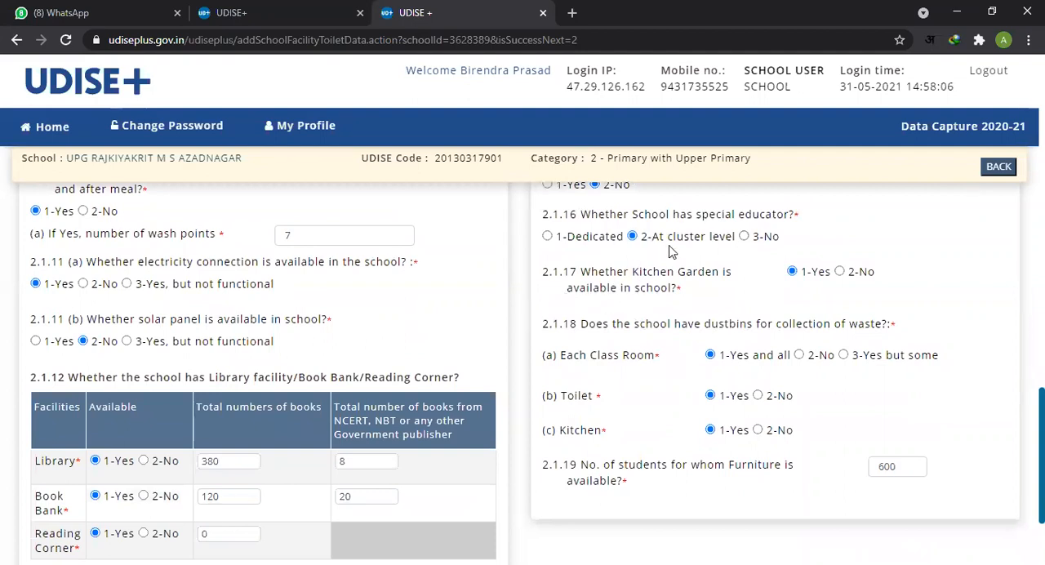
Step: Read item 2.1.18 on dustbins for waste collection and its sub-items for each class room, toilet and kitchen
scroll(767, 254, down, 1)
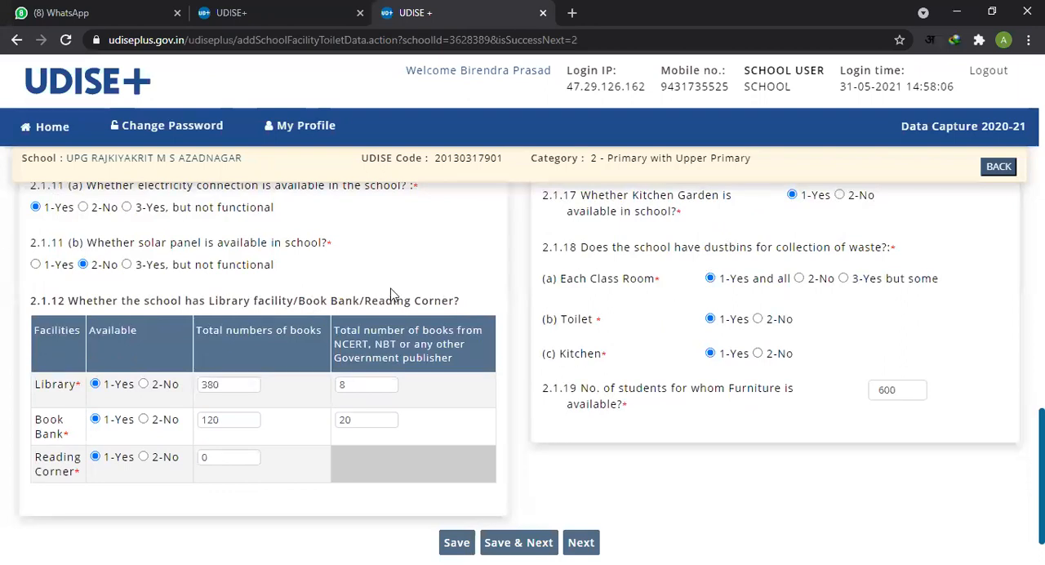
drag(616, 252, 816, 251)
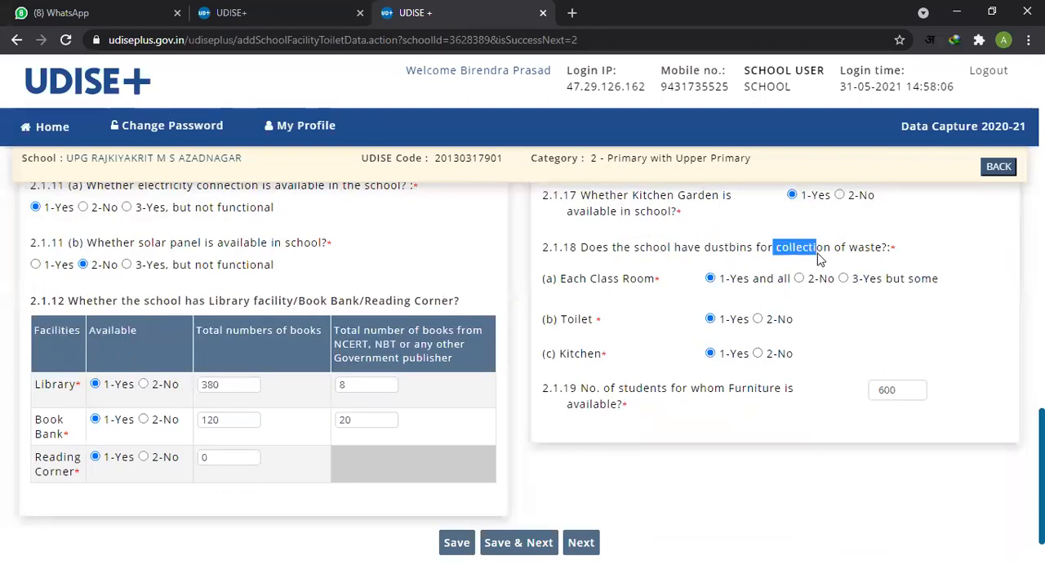
drag(718, 252, 883, 258)
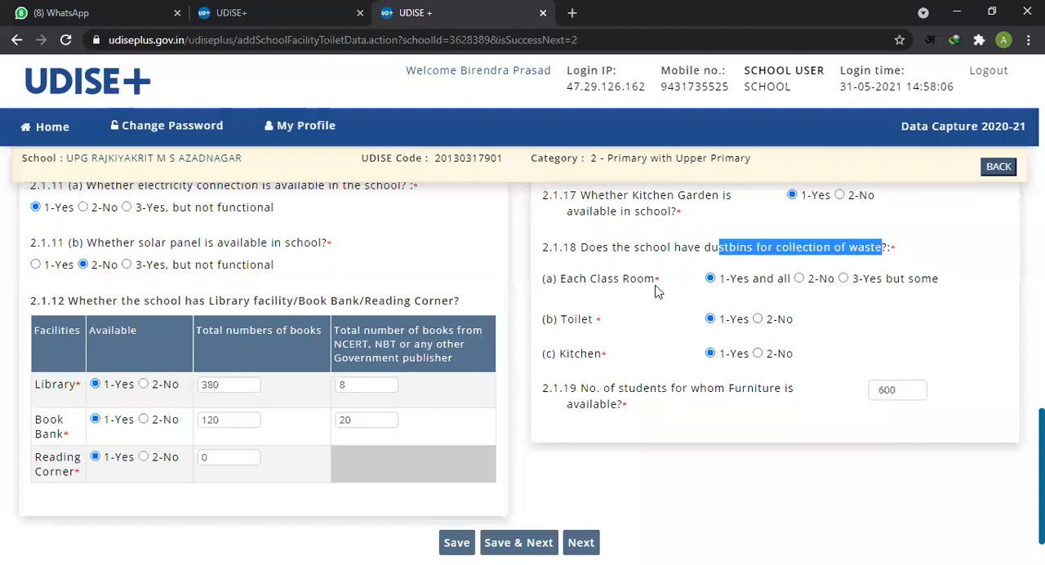
drag(567, 282, 660, 285)
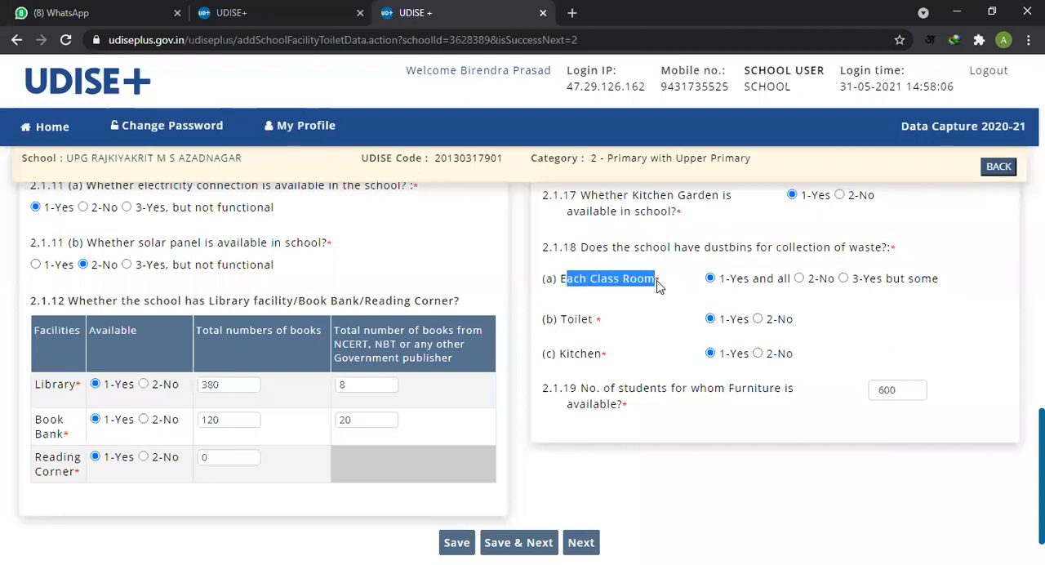
drag(560, 324, 604, 323)
drag(563, 356, 625, 356)
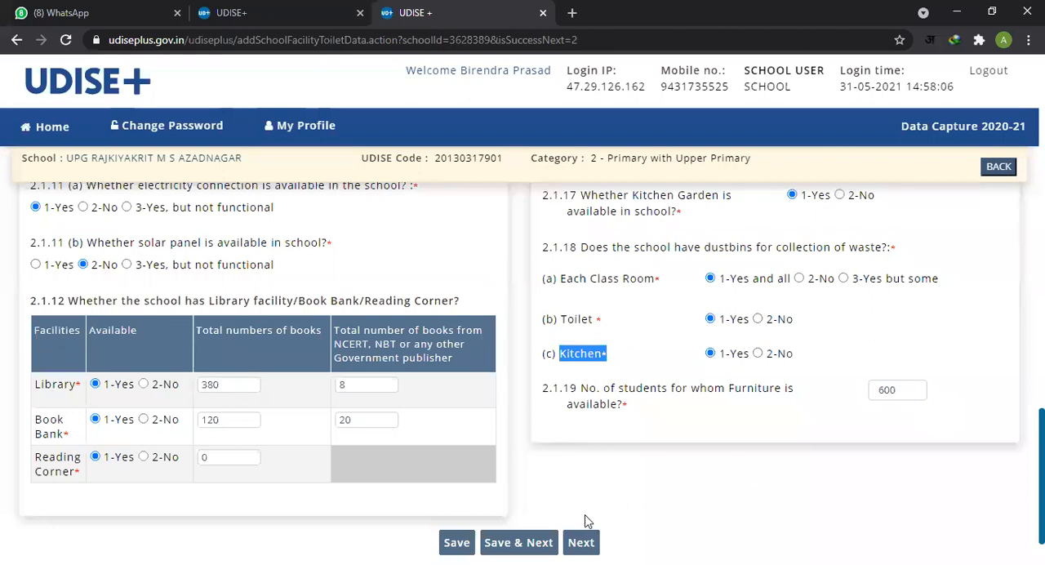
Step: Read item 2.1.19 on the number of students for whom furniture is available
triple_click(633, 398)
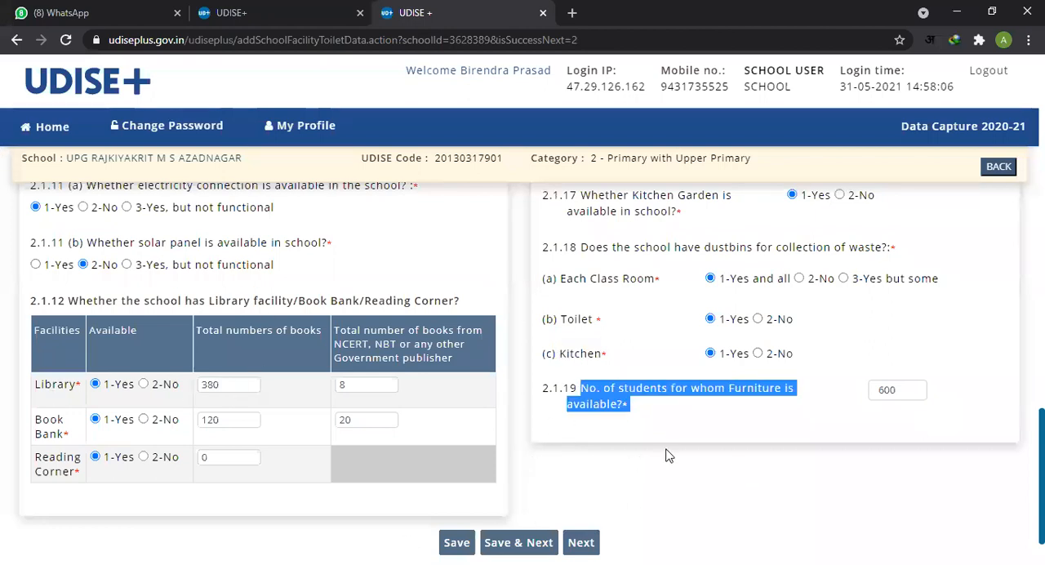
scroll(664, 447, down, 1)
click(696, 349)
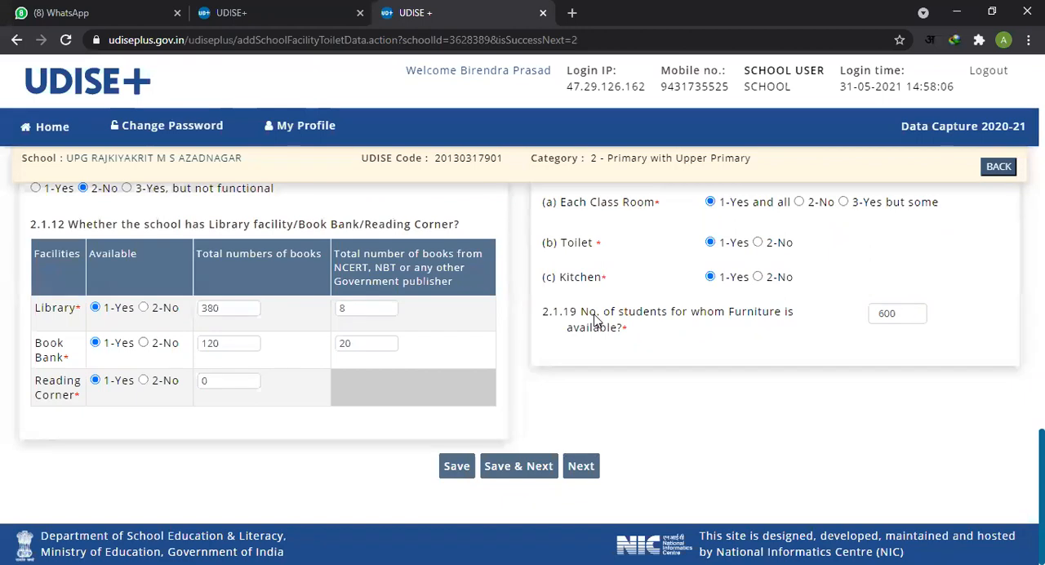
drag(597, 315, 693, 318)
click(722, 346)
drag(583, 317, 625, 328)
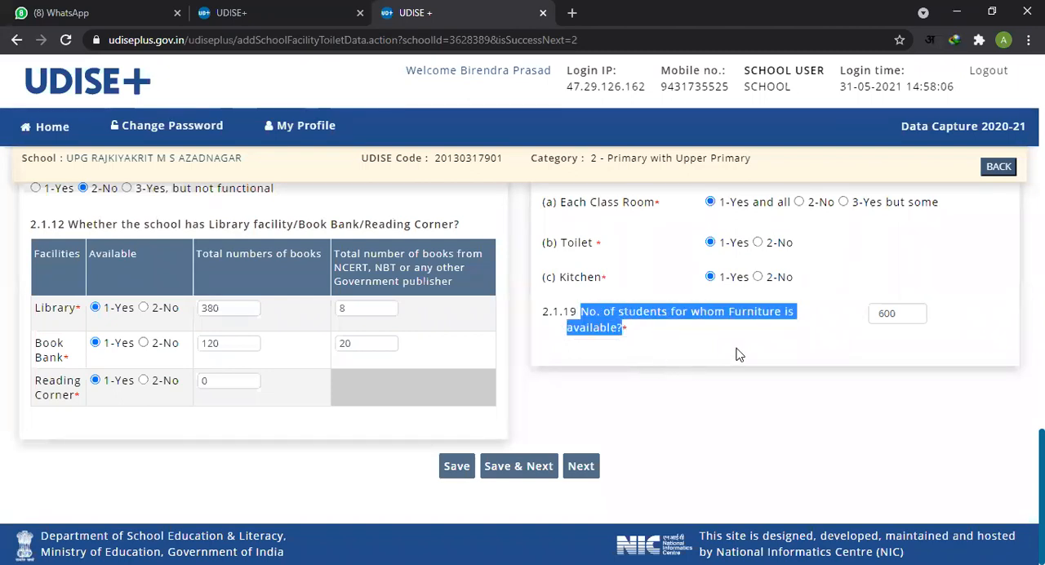
click(629, 388)
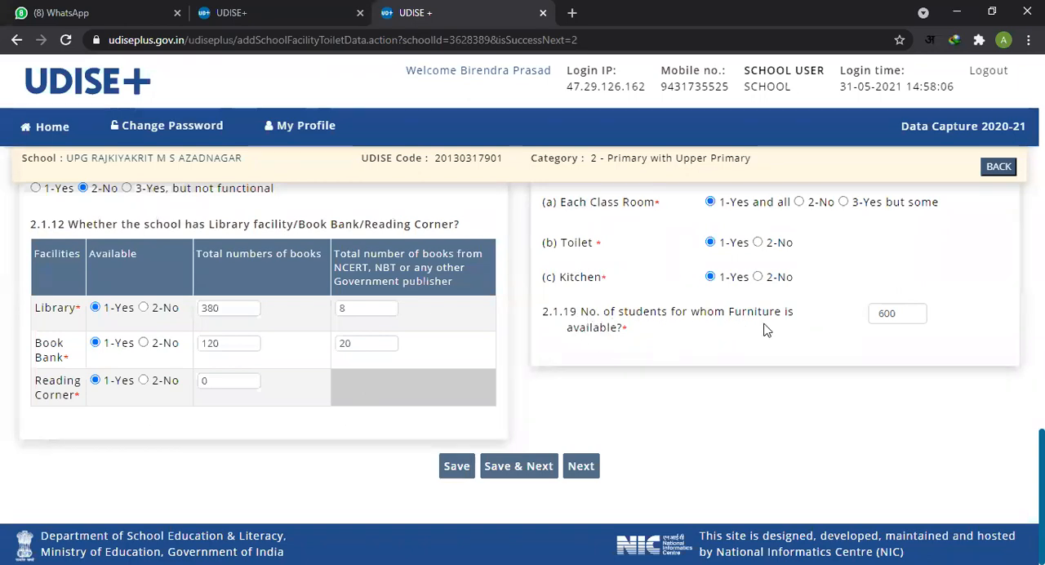
Step: Check the student count entered for furniture in item 2.1.19, and save the page and continue to the next section
click(910, 315)
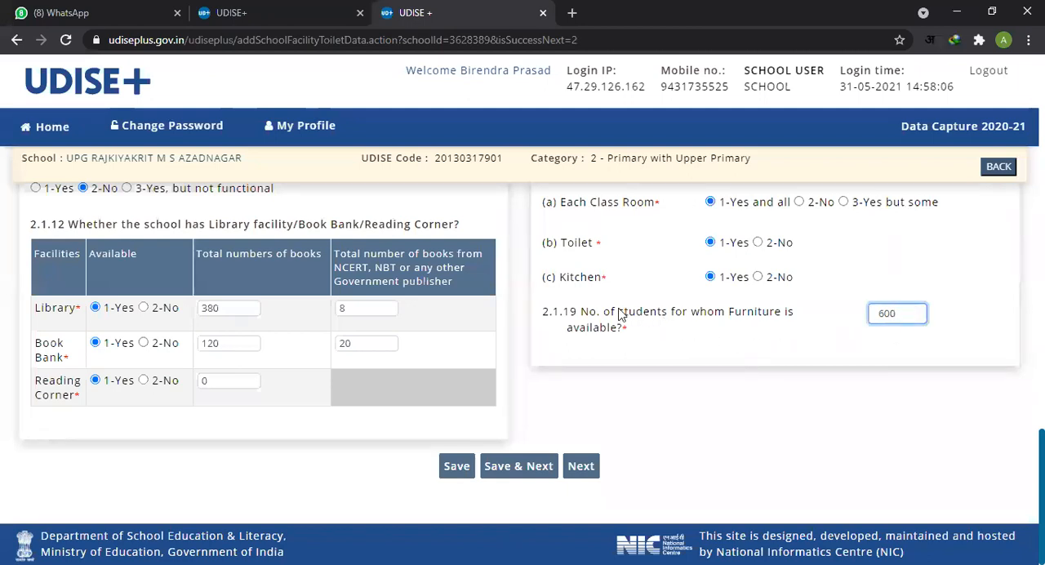
drag(580, 312, 629, 331)
click(789, 351)
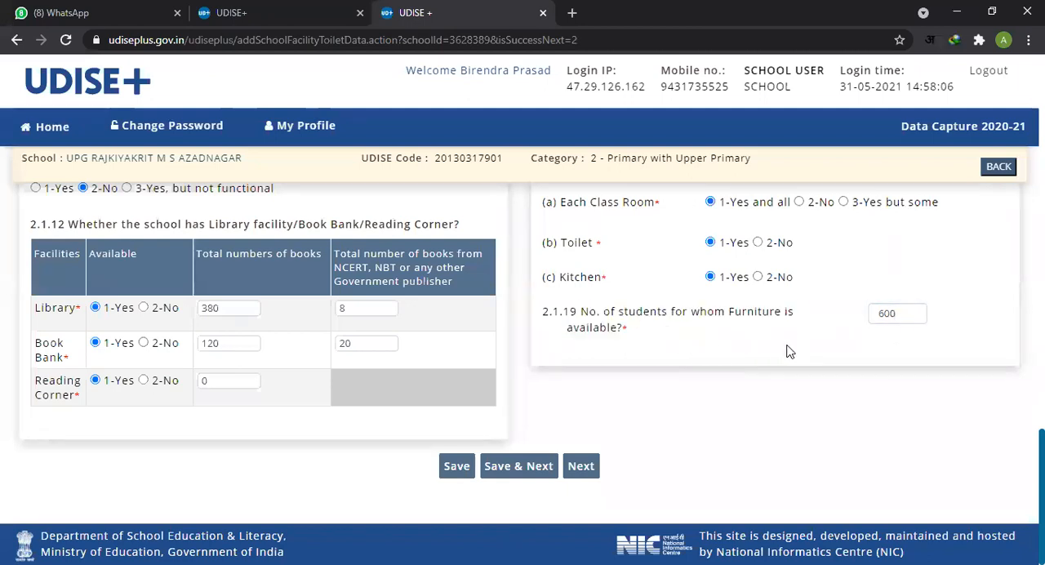
click(907, 313)
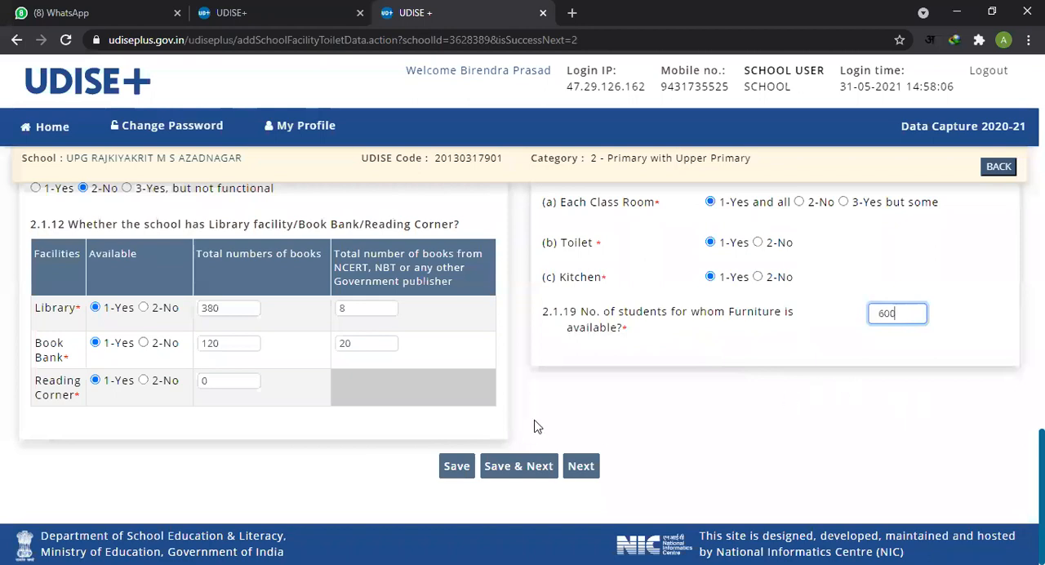
click(516, 467)
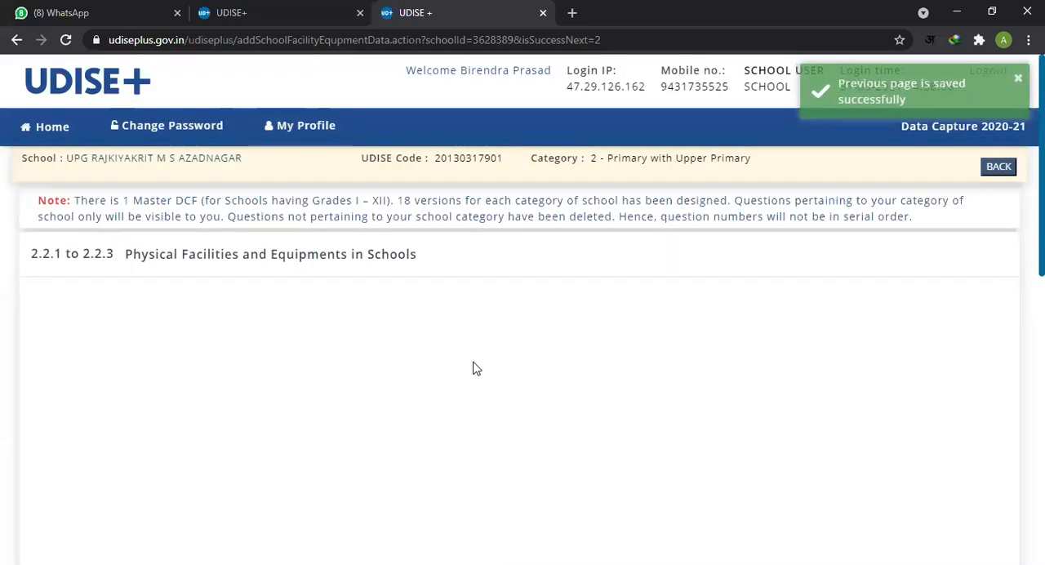
Step: Look over the Physical Facilities and Equipments section, 2.2.1 to 2.2.3, as far as the equipment table
scroll(582, 345, down, 5)
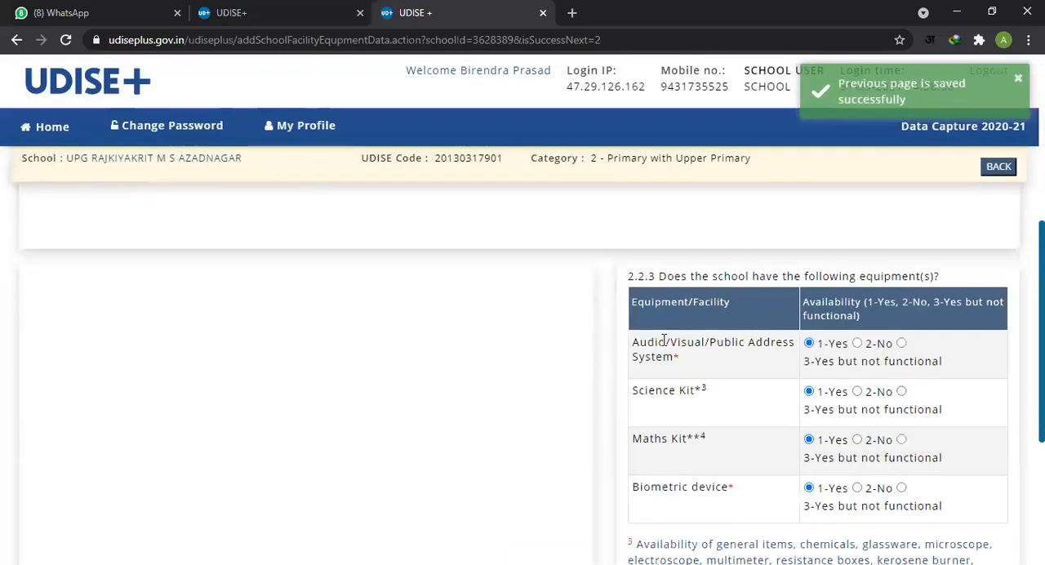
scroll(744, 333, up, 5)
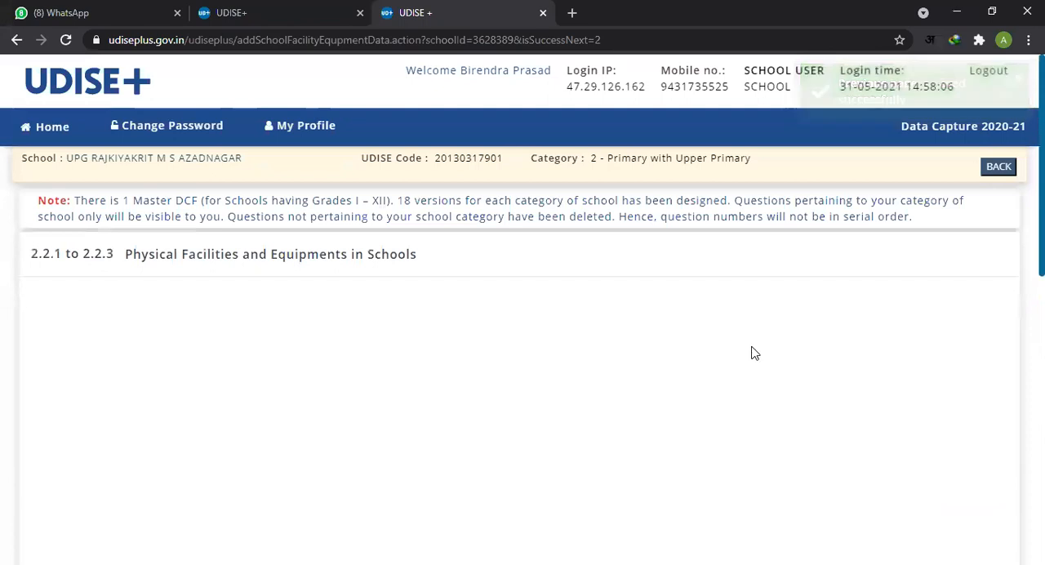
scroll(676, 362, down, 1)
scroll(672, 362, up, 1)
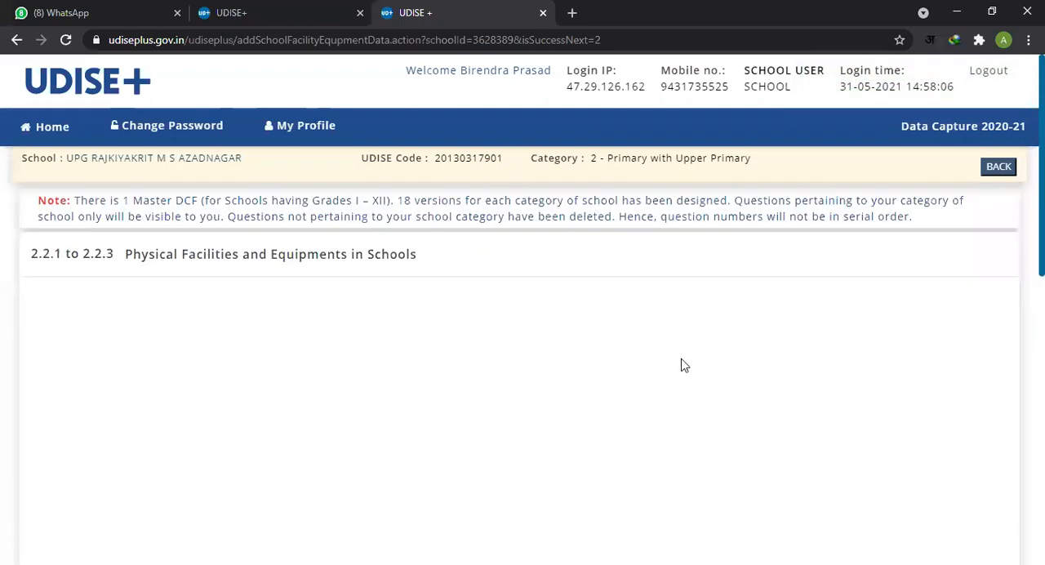
scroll(684, 364, down, 4)
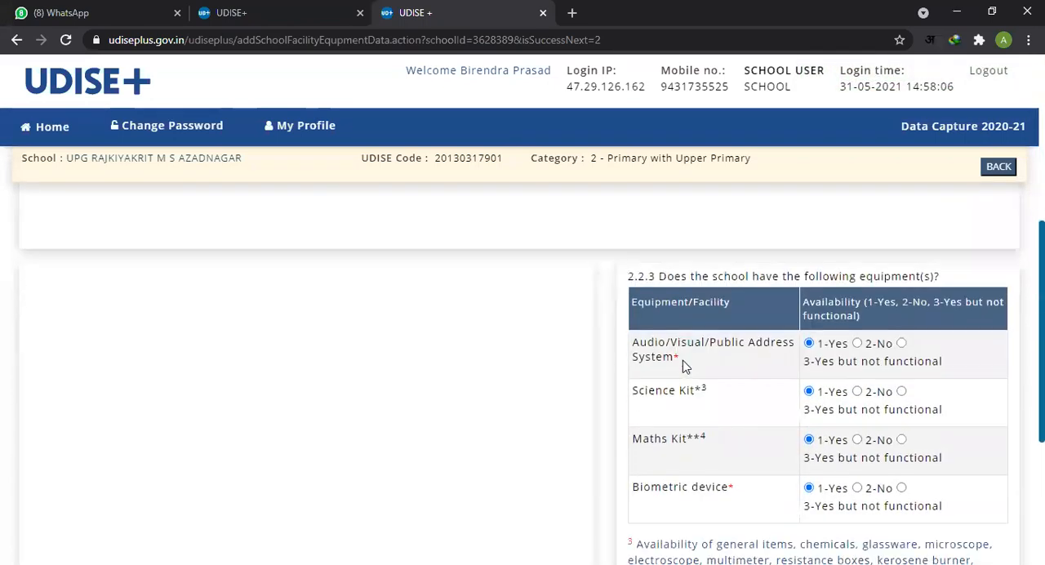
scroll(707, 365, down, 1)
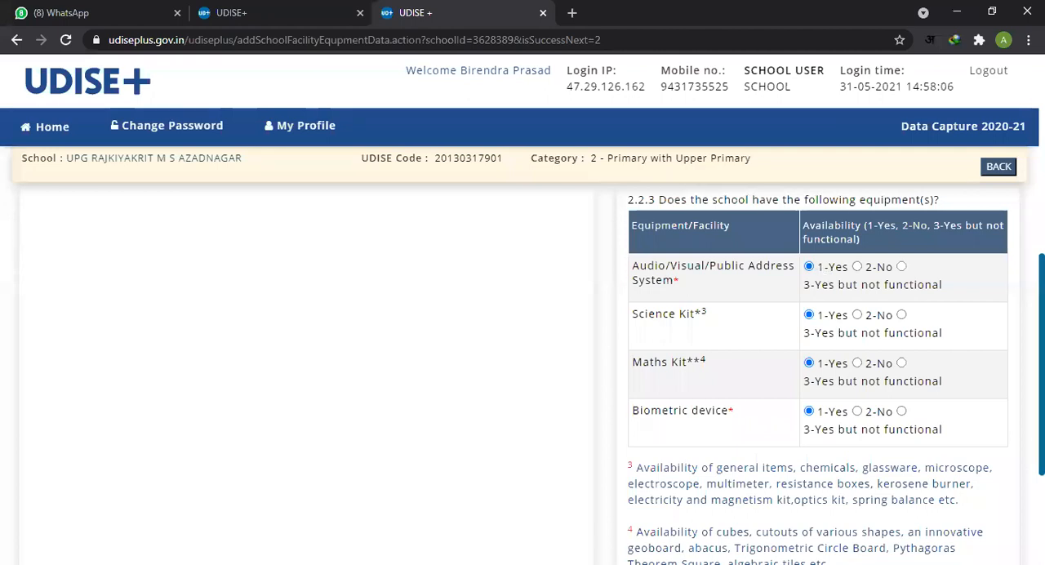
Step: Read the item 2.2.3 equipment rows for the audio/visual/public address system, science kit, maths kit and biometric device
drag(666, 269, 747, 269)
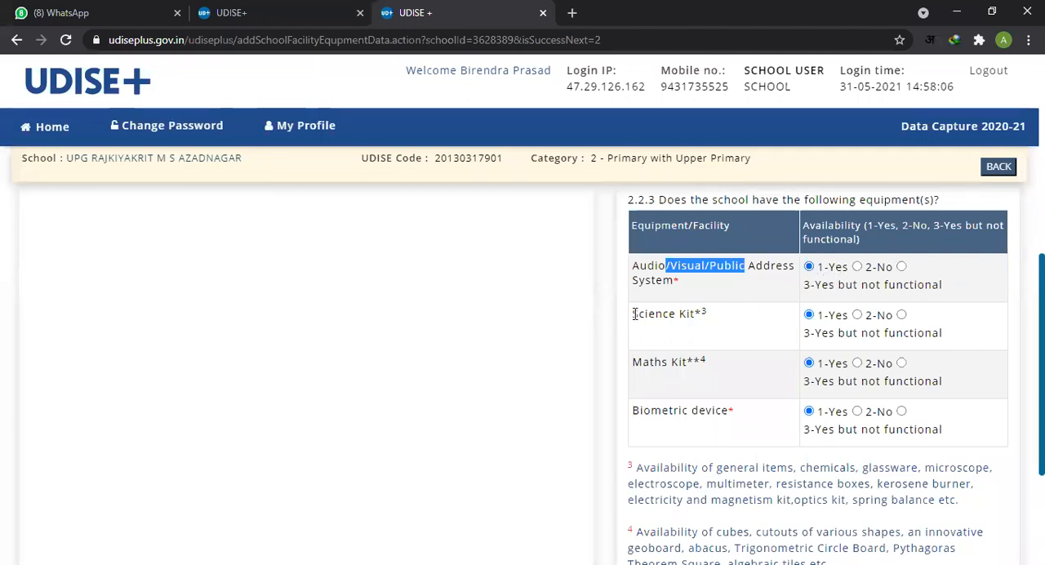
drag(631, 319, 700, 329)
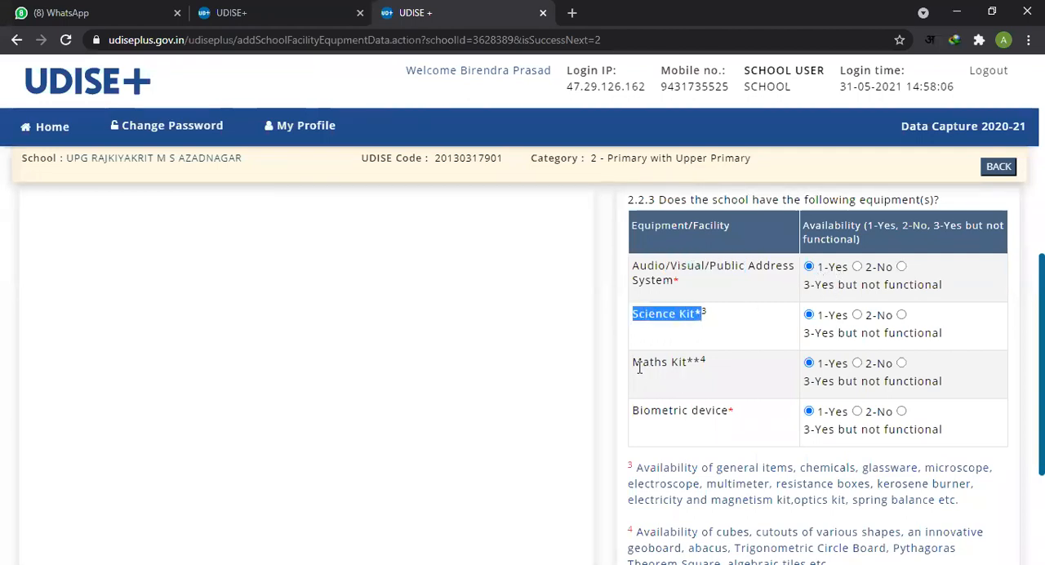
drag(641, 364, 678, 365)
drag(635, 412, 722, 417)
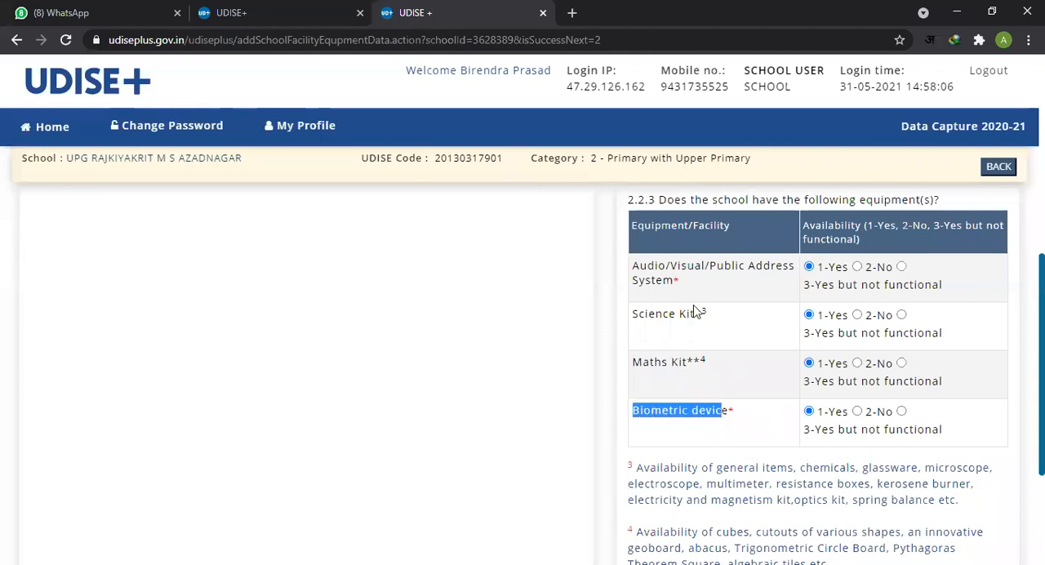
click(676, 346)
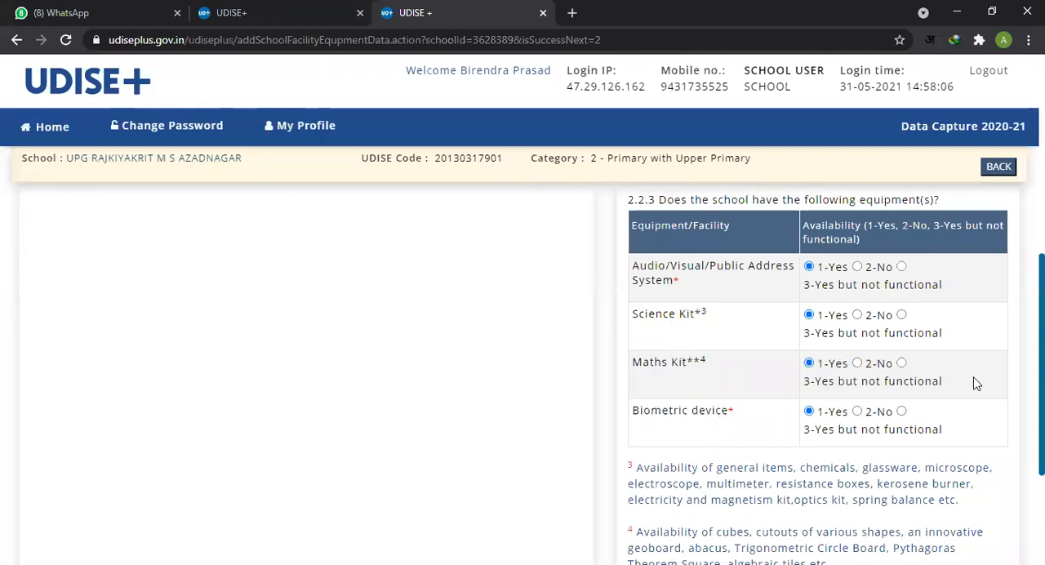
Step: Recheck the equipment availability answers in item 2.2.3, and save the page and continue to the next section
scroll(956, 362, down, 1)
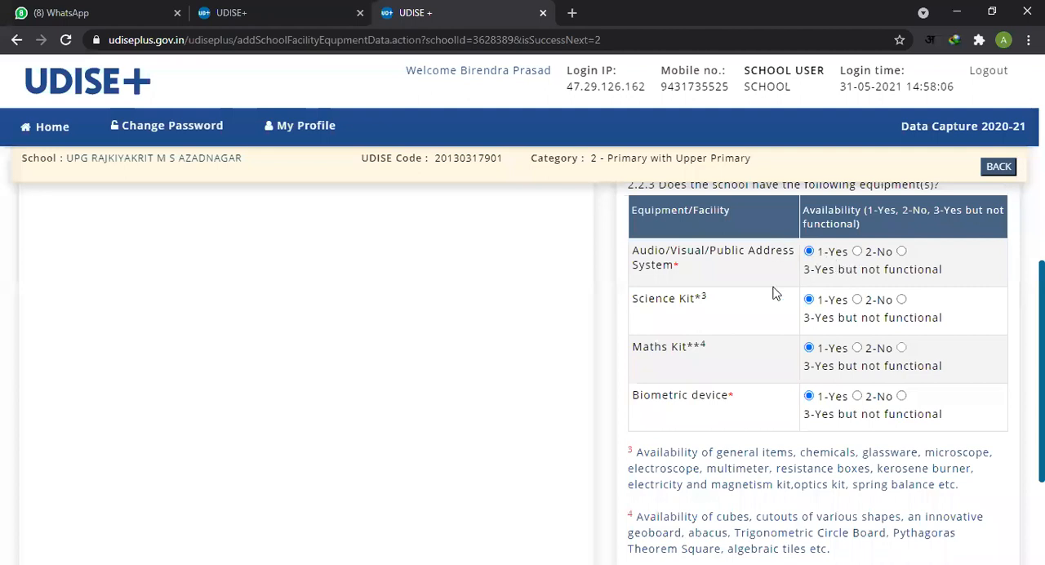
drag(655, 302, 707, 300)
drag(649, 347, 687, 348)
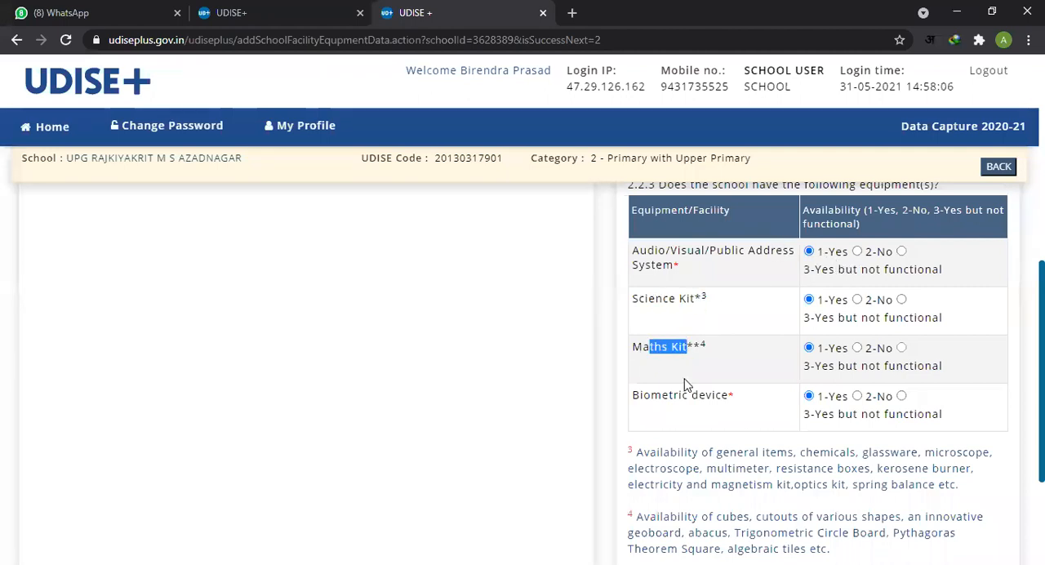
drag(632, 398, 723, 397)
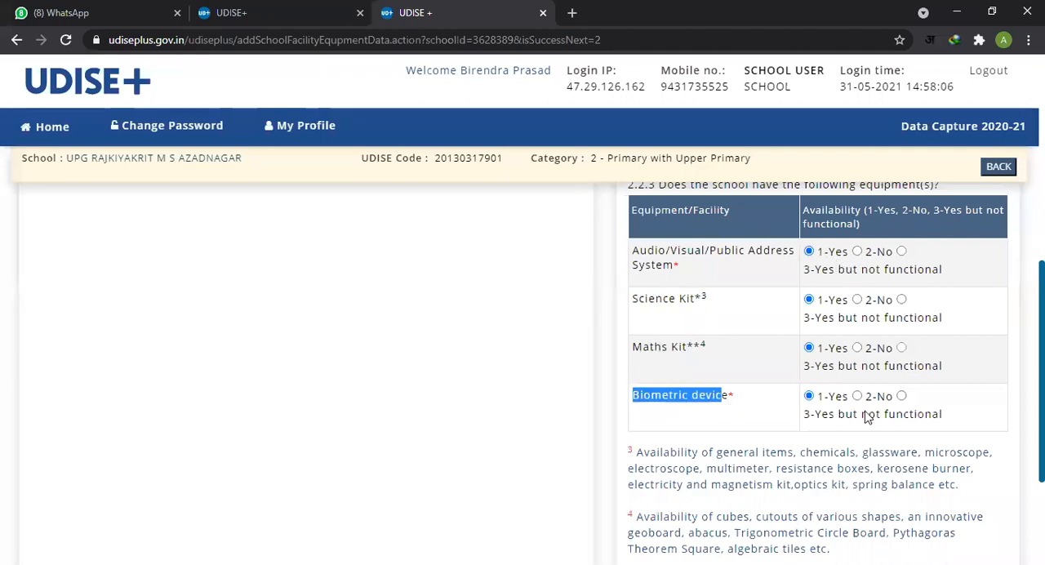
scroll(903, 406, down, 1)
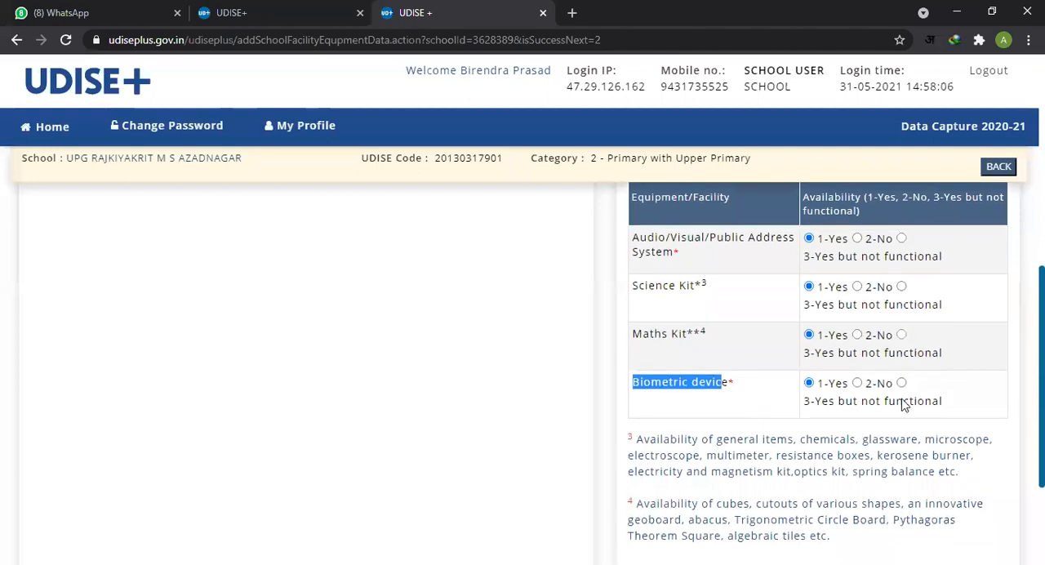
click(708, 417)
drag(682, 238, 711, 379)
click(712, 380)
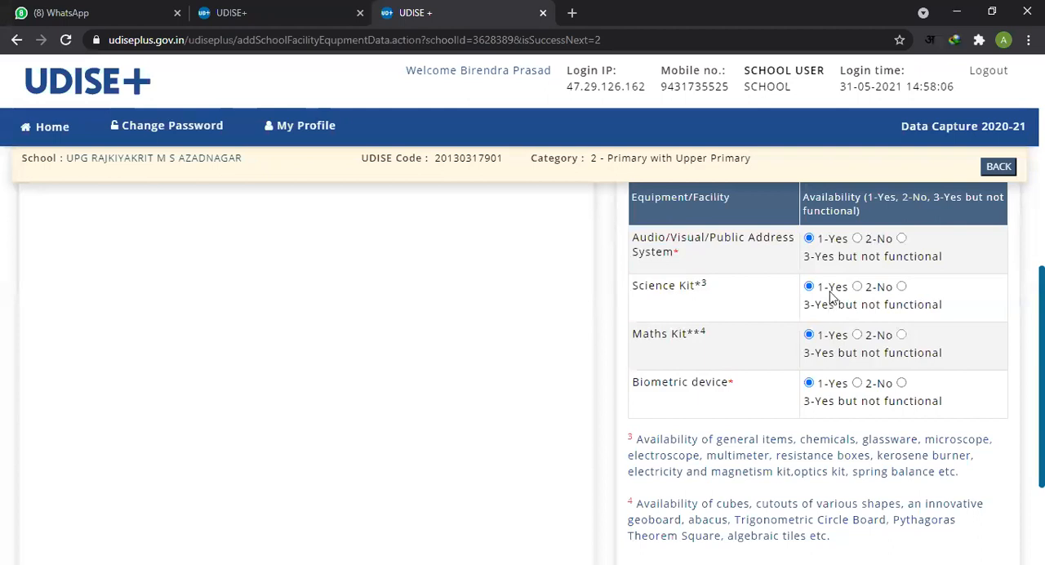
scroll(917, 397, down, 3)
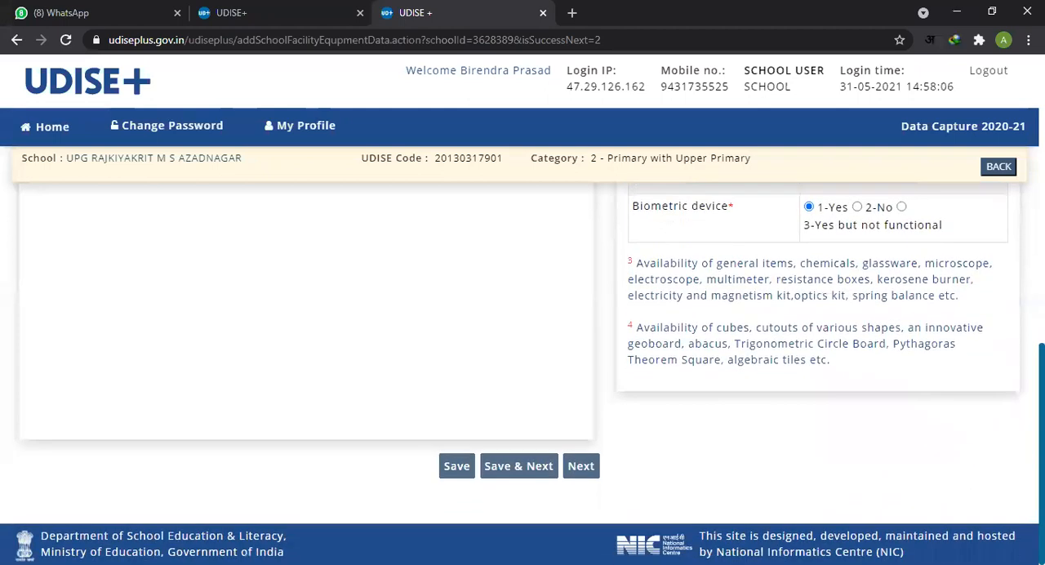
click(519, 466)
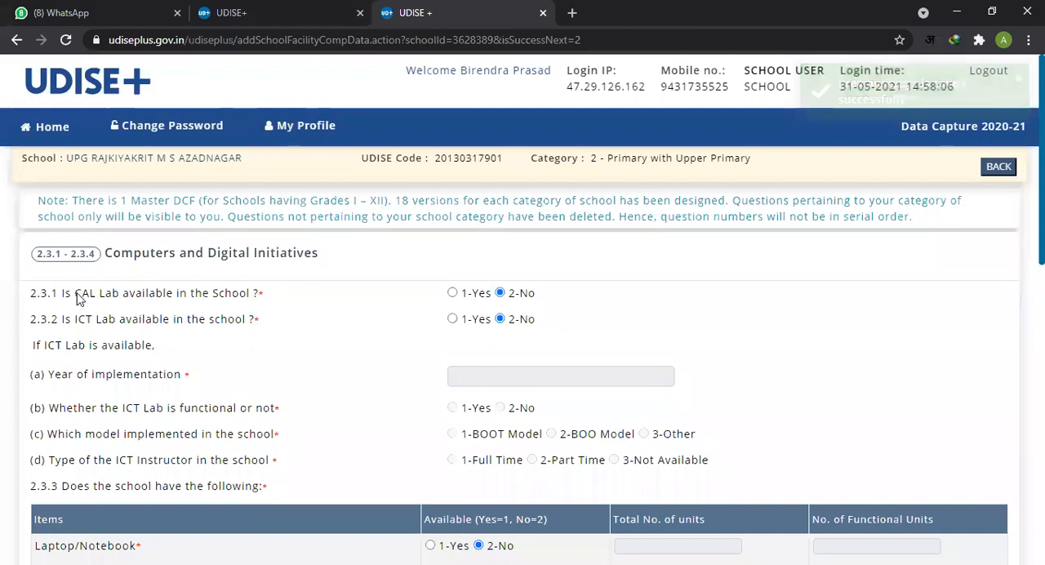
Step: Review the CAL Lab and ICT Lab availability answers in items 2.3.1 and 2.3.2, including the ICT Lab's year of implementation field
drag(69, 299, 253, 307)
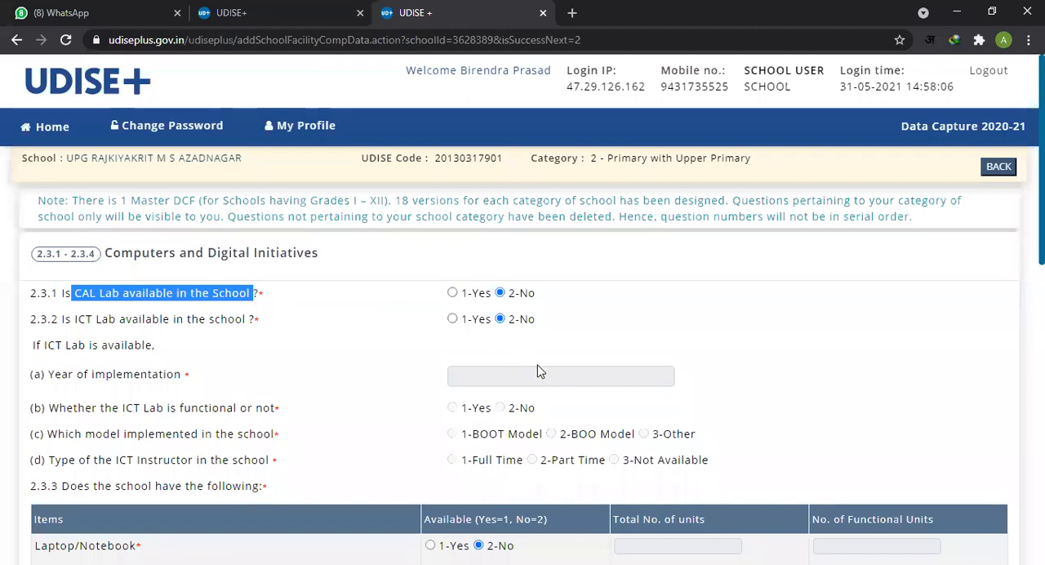
scroll(490, 383, down, 1)
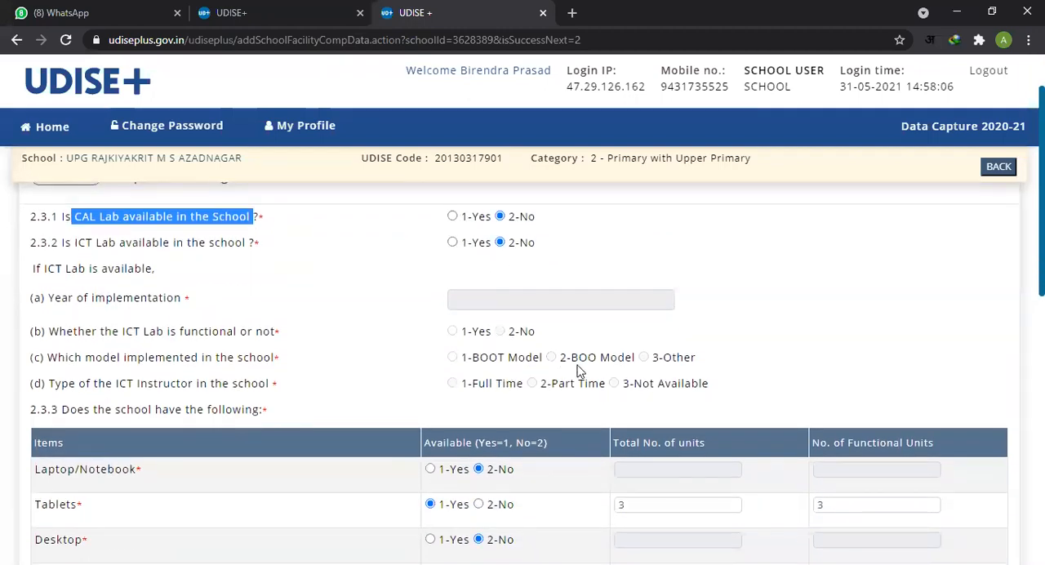
click(490, 300)
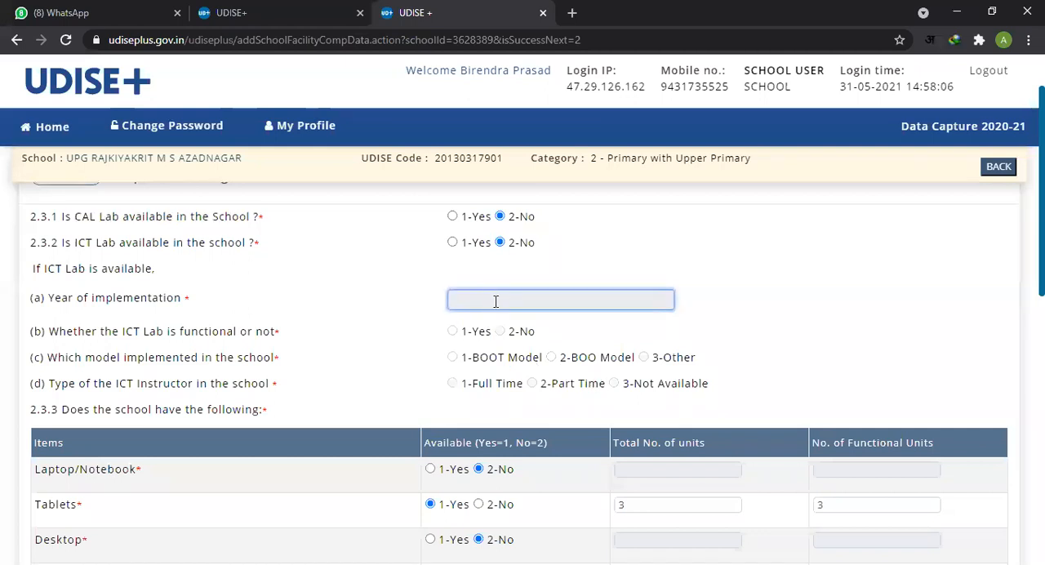
click(733, 357)
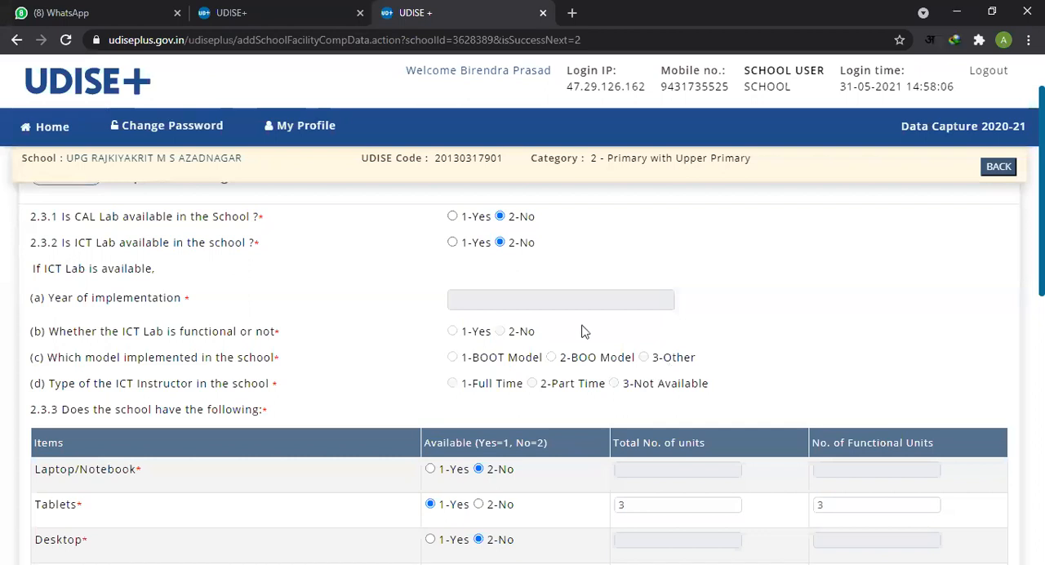
click(589, 299)
drag(662, 360, 695, 360)
scroll(743, 399, up, 1)
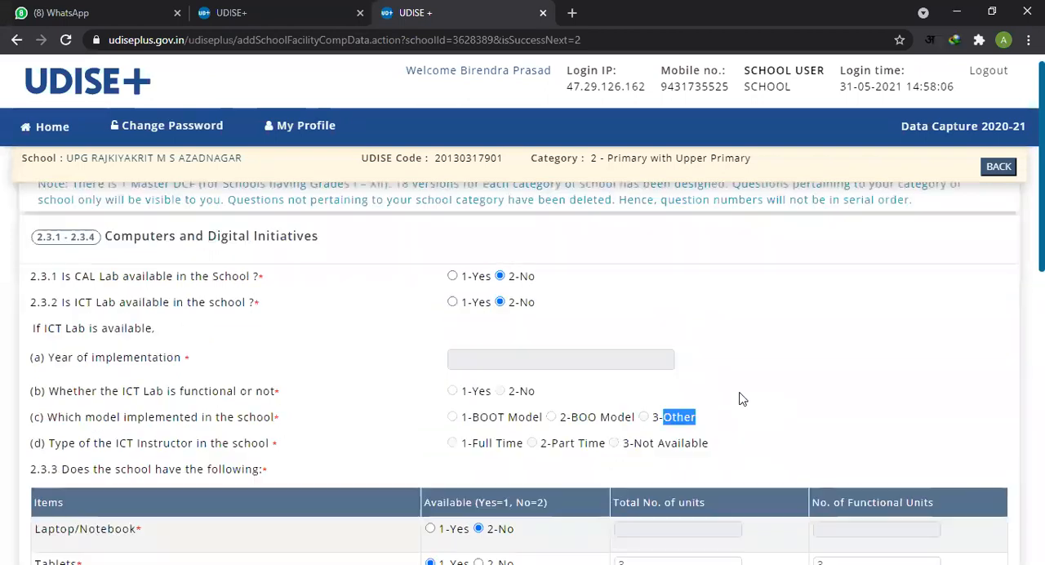
Step: Examine the ICT Lab model options BOOT, BOO and Other, and the ICT instructor type options under item 2.3.2
drag(472, 439, 506, 442)
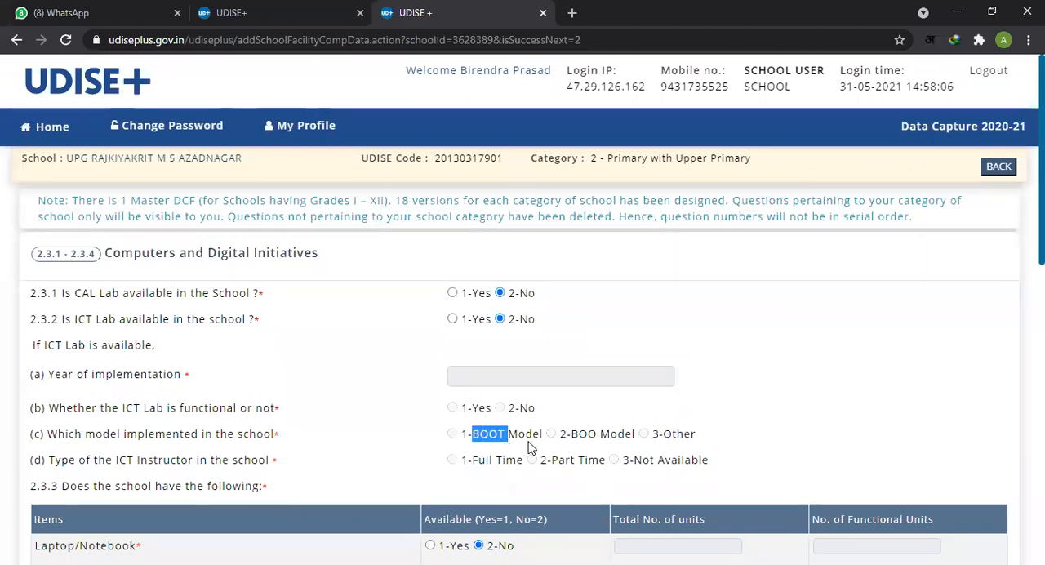
click(474, 442)
drag(472, 439, 506, 441)
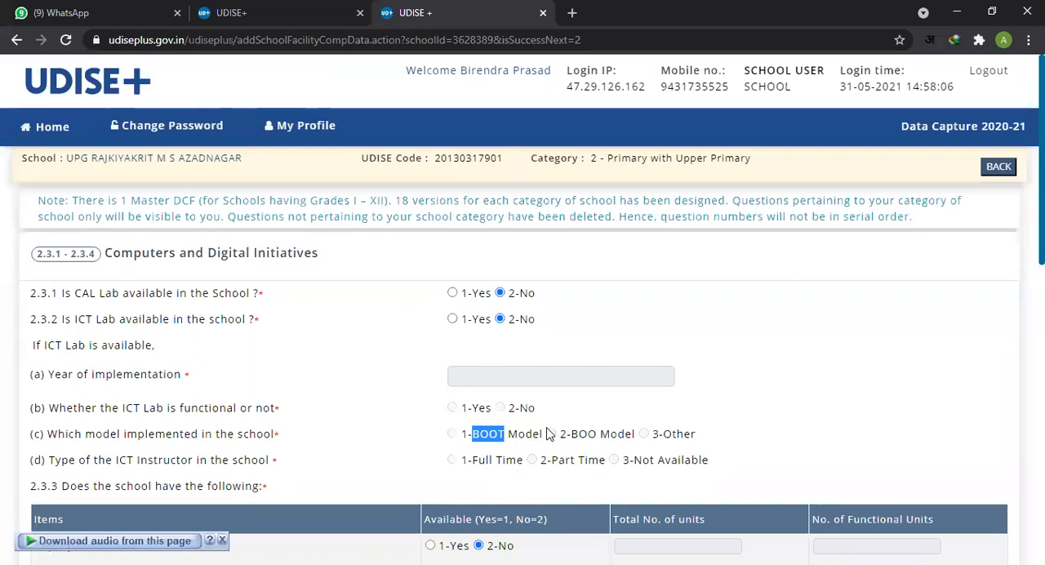
scroll(515, 440, down, 1)
drag(461, 359, 467, 362)
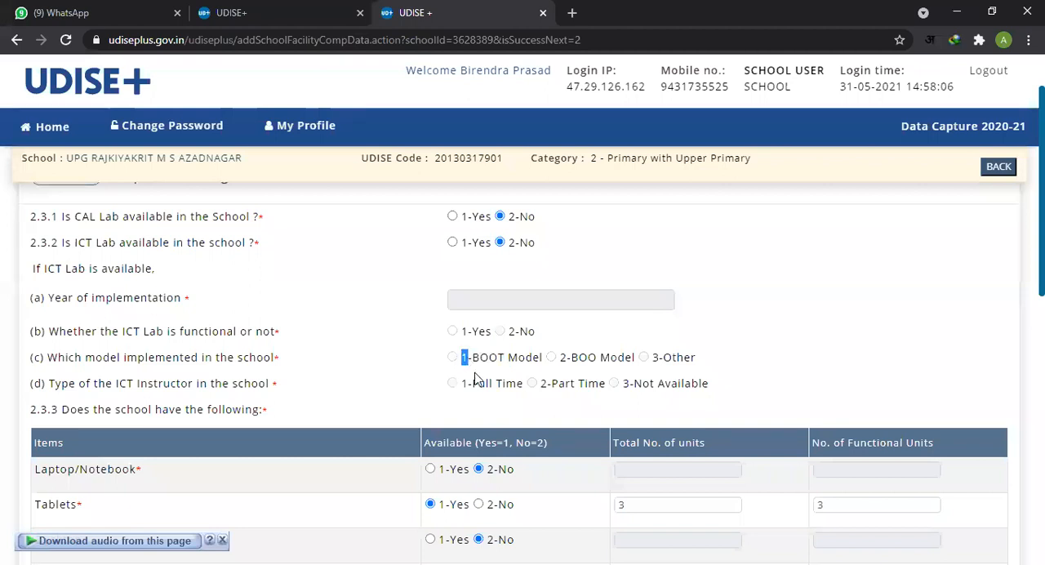
drag(652, 359, 659, 360)
scroll(694, 383, down, 1)
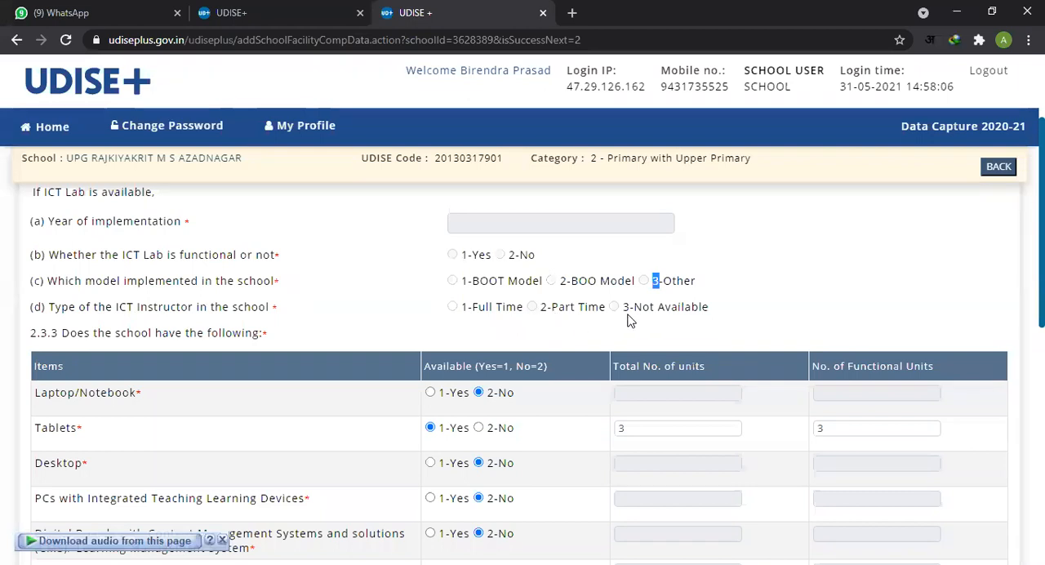
scroll(604, 327, up, 1)
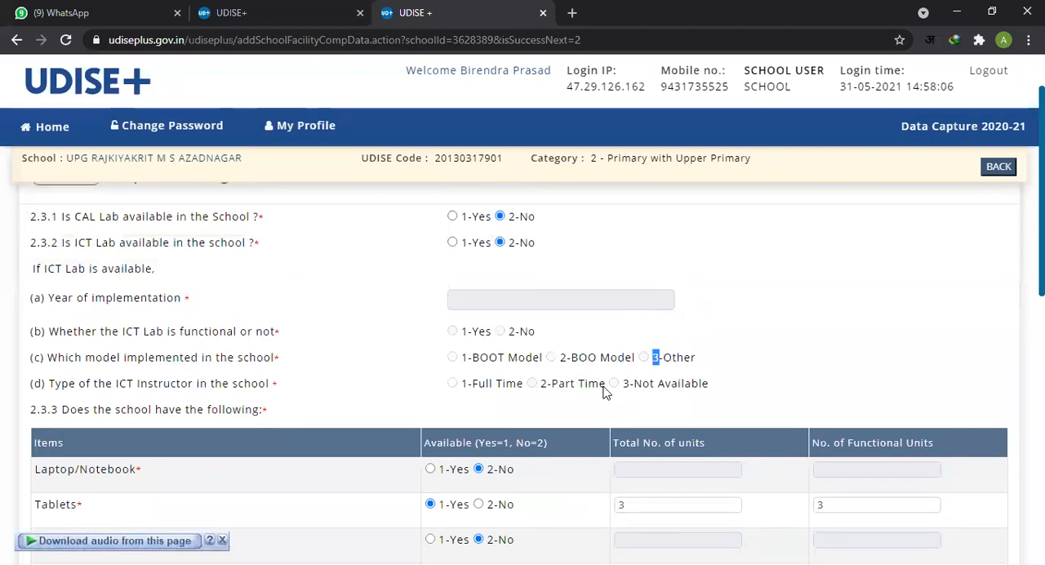
scroll(596, 385, up, 1)
scroll(587, 378, down, 4)
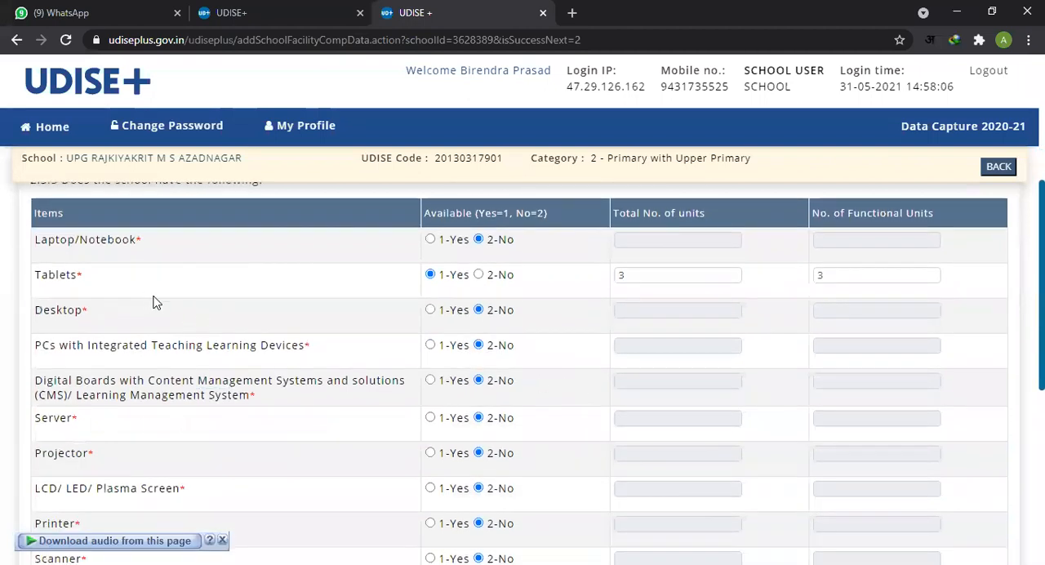
Step: Read the item 2.3.3 rows for laptops, tablets, desktops and PCs with integrated teaching learning devices
double_click(37, 216)
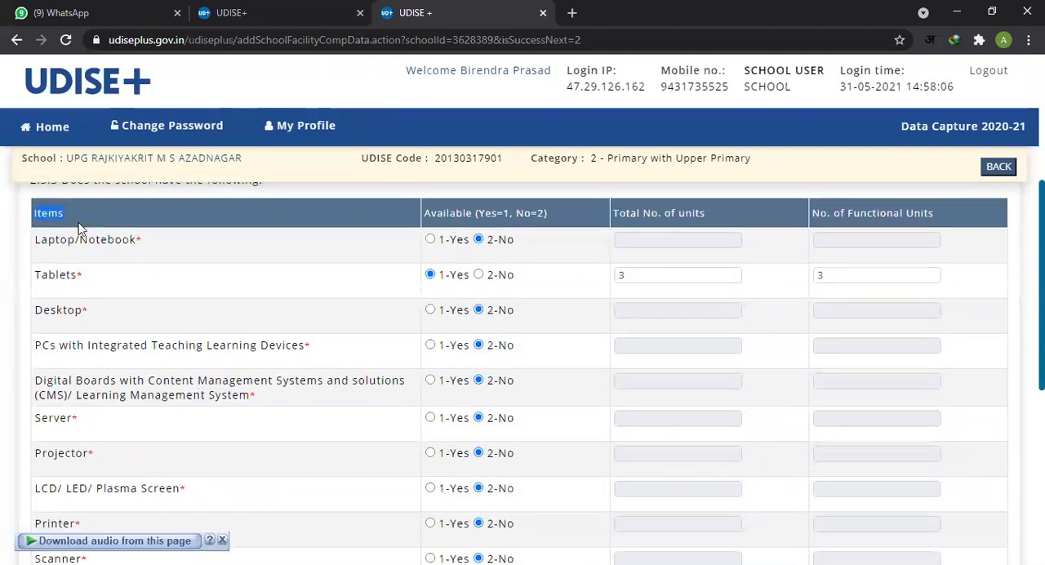
drag(41, 239, 122, 241)
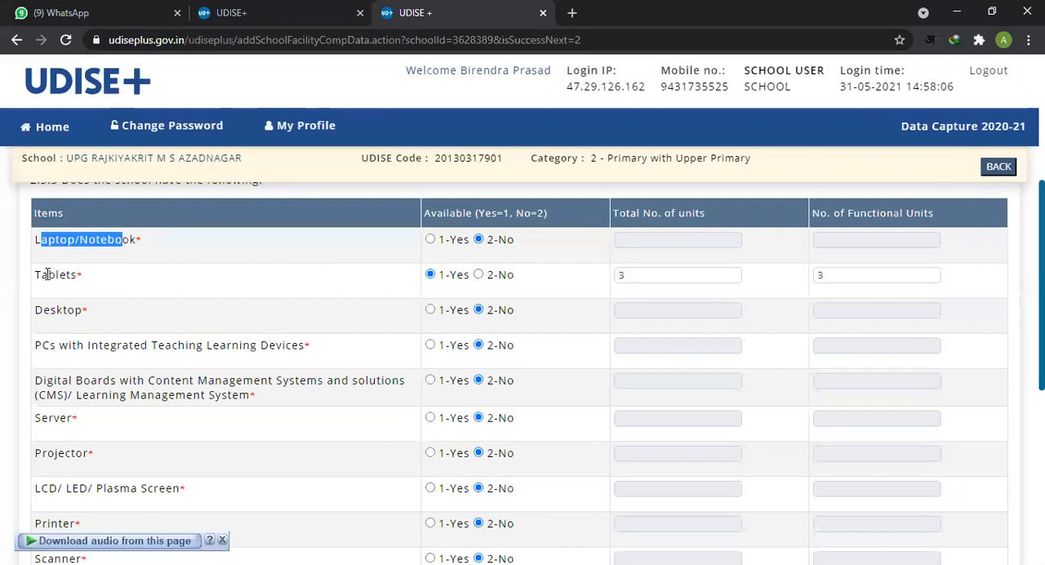
drag(47, 274, 197, 298)
drag(44, 310, 218, 309)
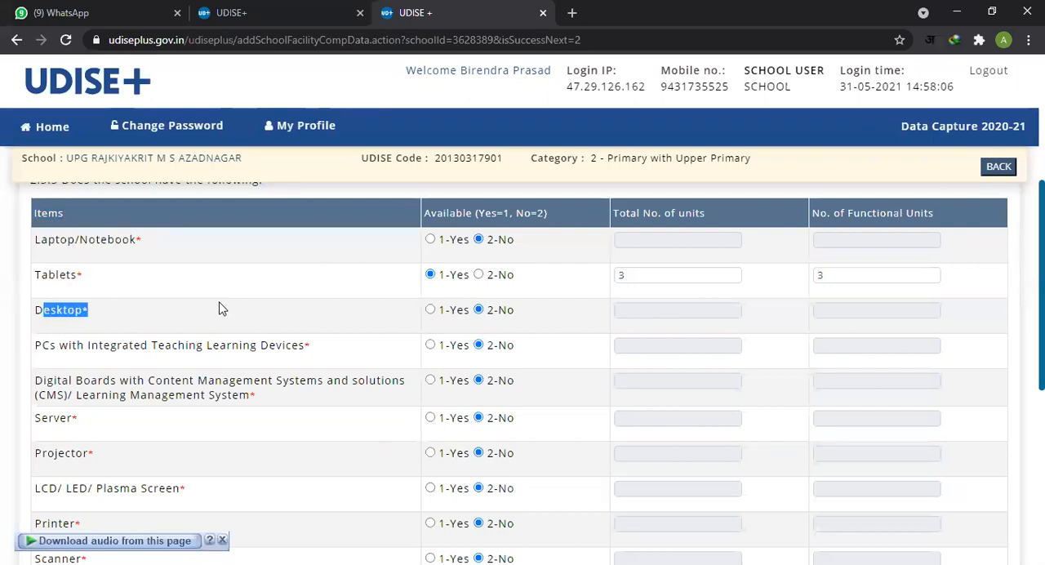
scroll(218, 309, down, 2)
scroll(221, 307, up, 1)
drag(59, 272, 292, 294)
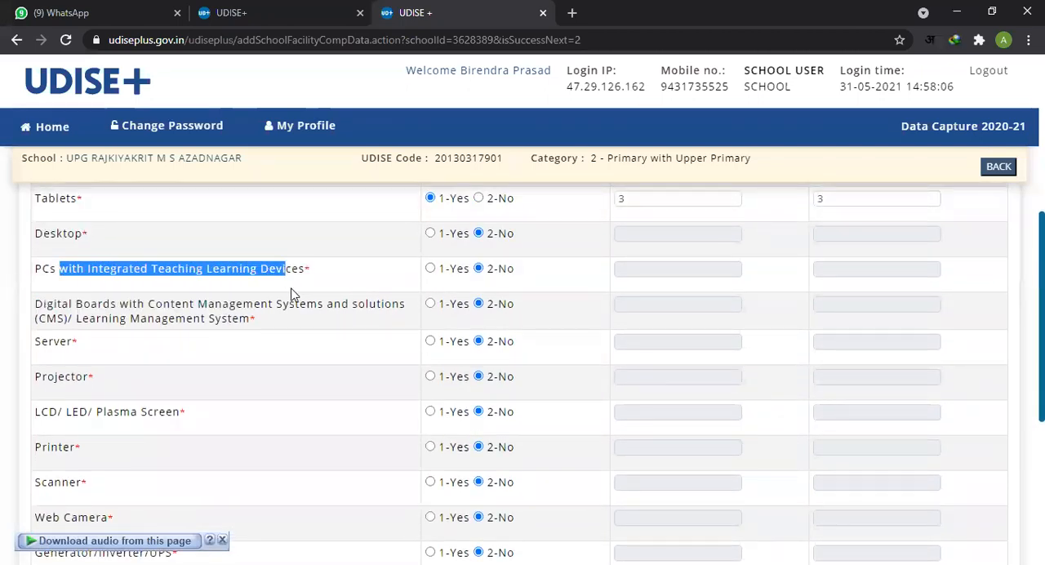
Step: Check the remaining item 2.3.3 device rows and item 2.3.4 on ICT-based teaching, and save the page and continue to the next section
click(68, 347)
drag(72, 412, 88, 413)
drag(50, 448, 61, 450)
drag(42, 482, 55, 484)
scroll(127, 436, down, 1)
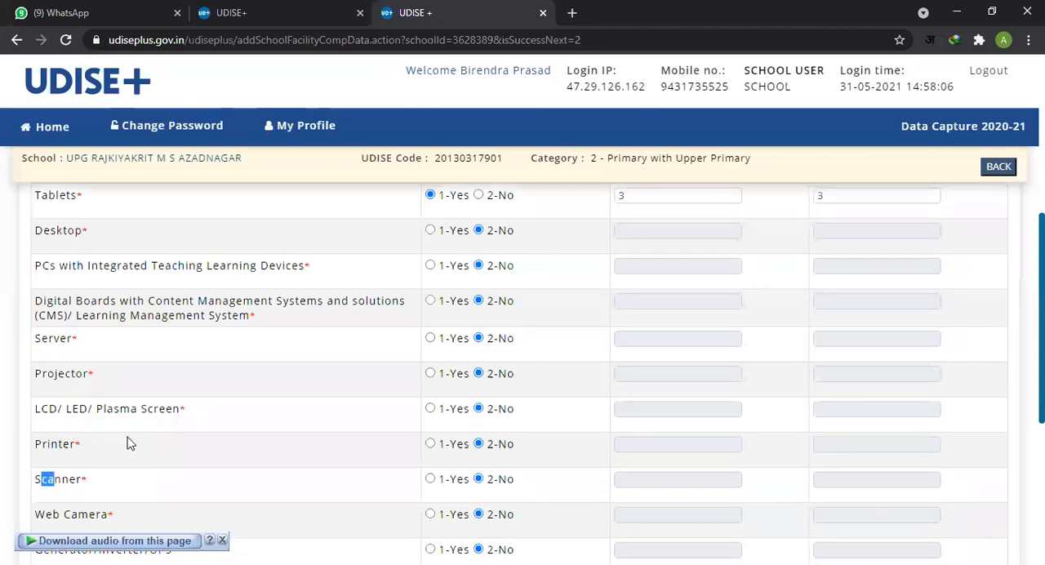
scroll(114, 425, down, 2)
scroll(106, 347, down, 1)
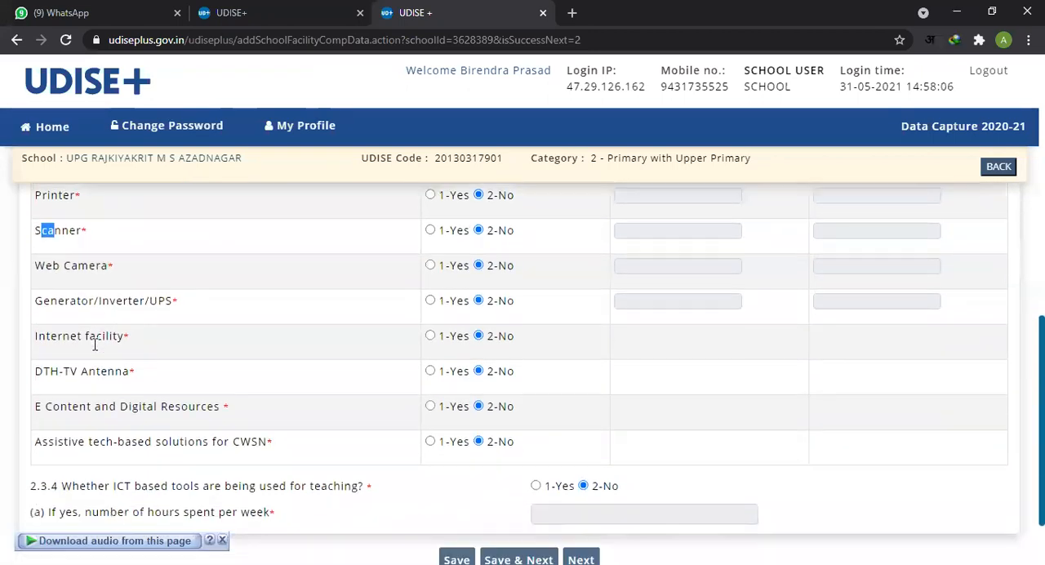
scroll(94, 344, down, 1)
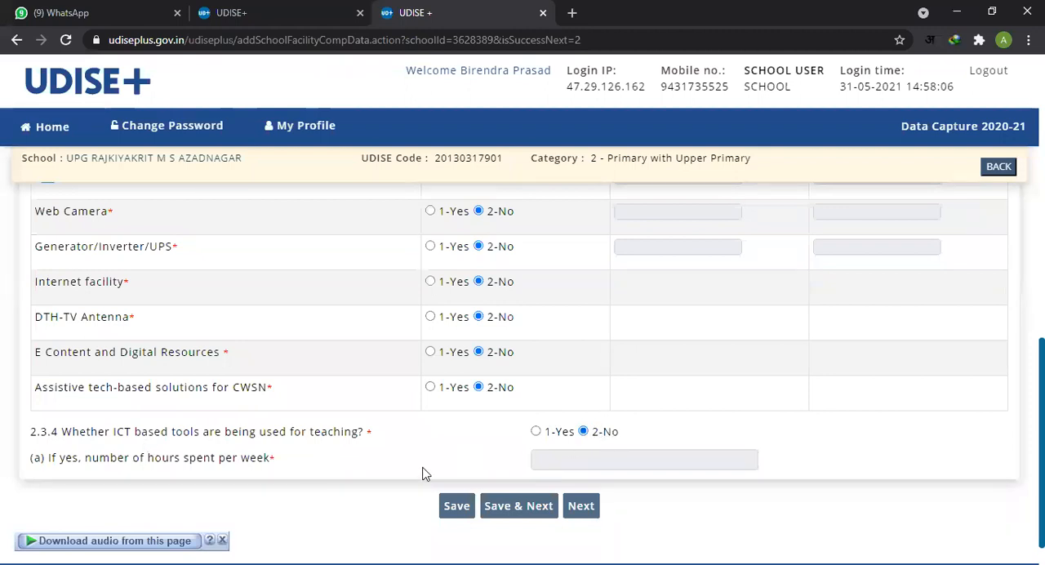
click(529, 507)
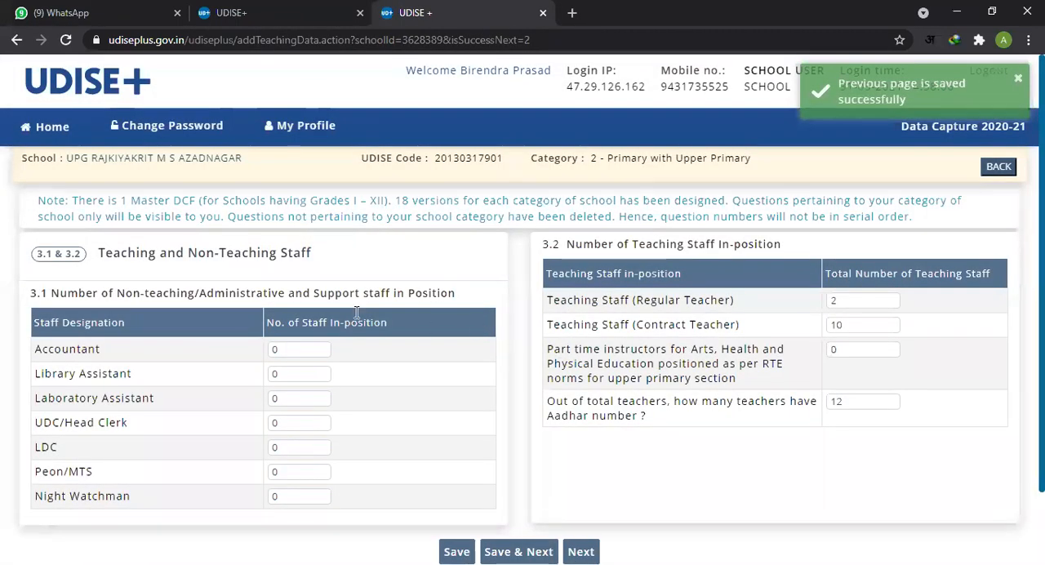
Step: Check the number of staff in position for each non-teaching designation in item 3.1, from Accountant to Night Watchman
click(303, 350)
scroll(389, 373, down, 1)
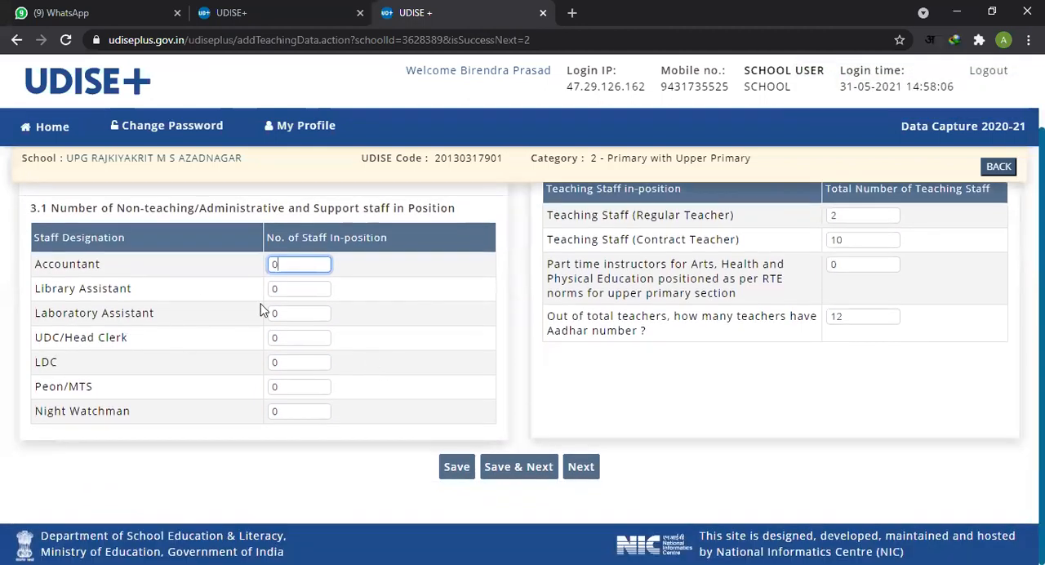
click(299, 288)
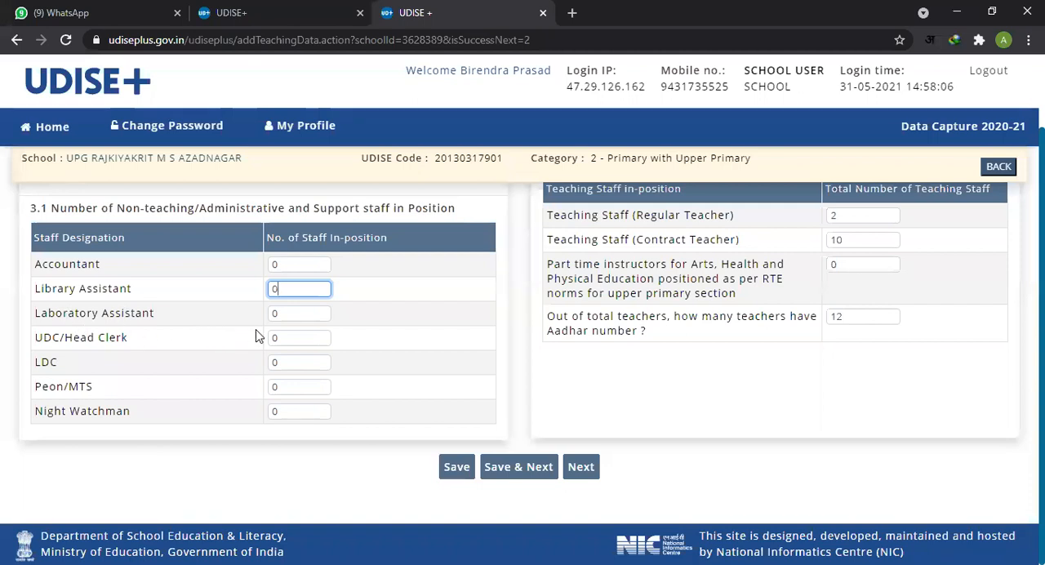
click(292, 314)
click(303, 338)
click(301, 364)
click(284, 386)
click(295, 413)
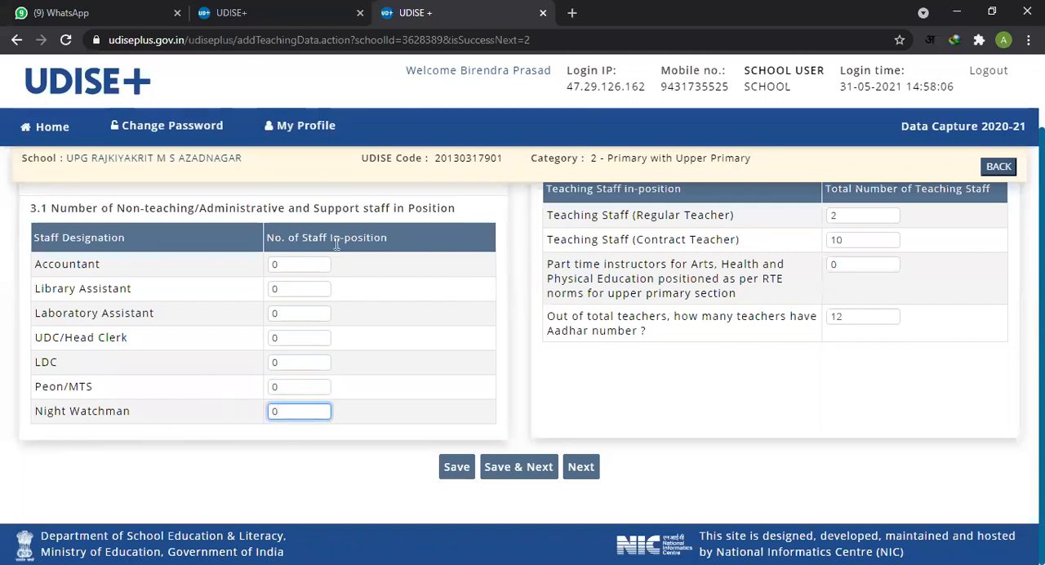
click(298, 262)
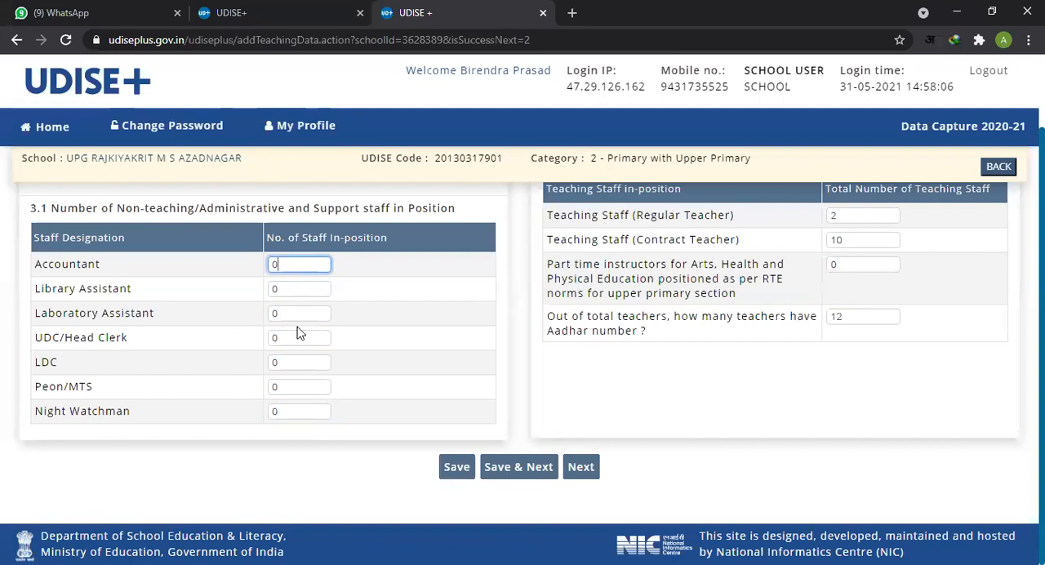
click(299, 362)
click(310, 415)
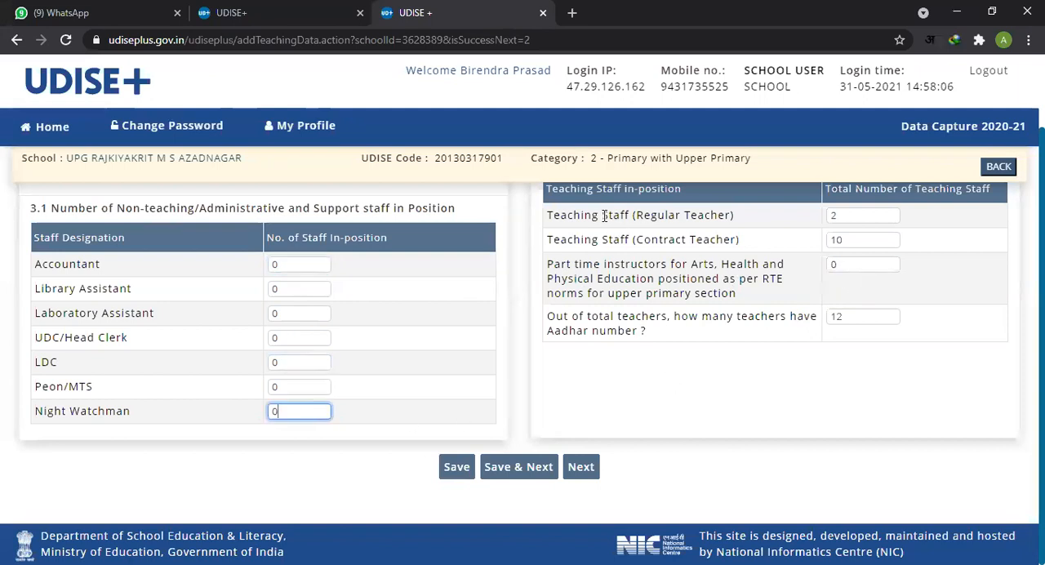
Step: Read the item 3.2 teaching staff table and check the number entered for regular teachers
drag(612, 198, 674, 193)
scroll(219, 290, up, 1)
drag(263, 285, 321, 286)
drag(632, 296, 702, 312)
click(643, 330)
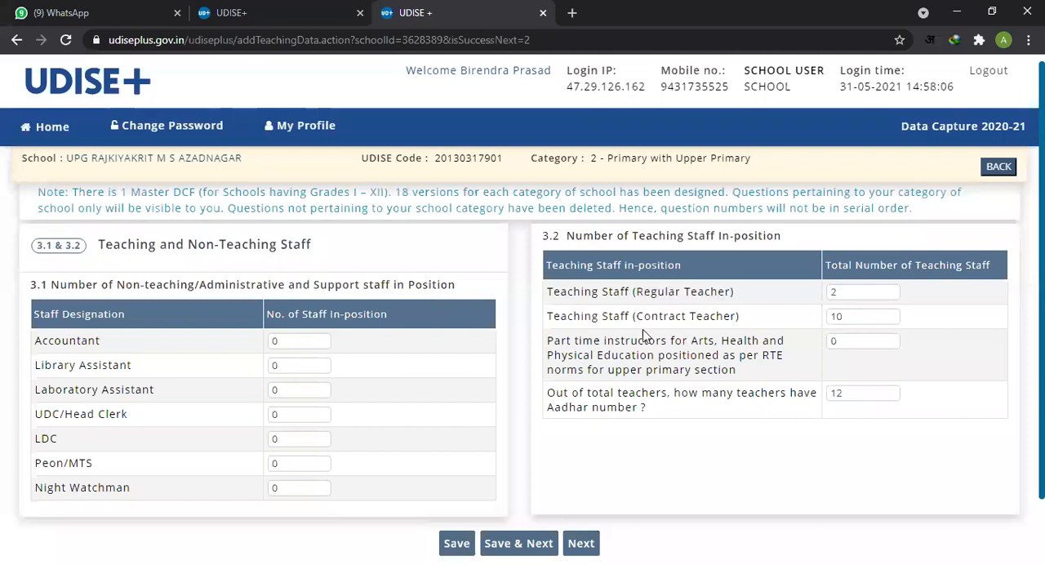
drag(559, 296, 645, 296)
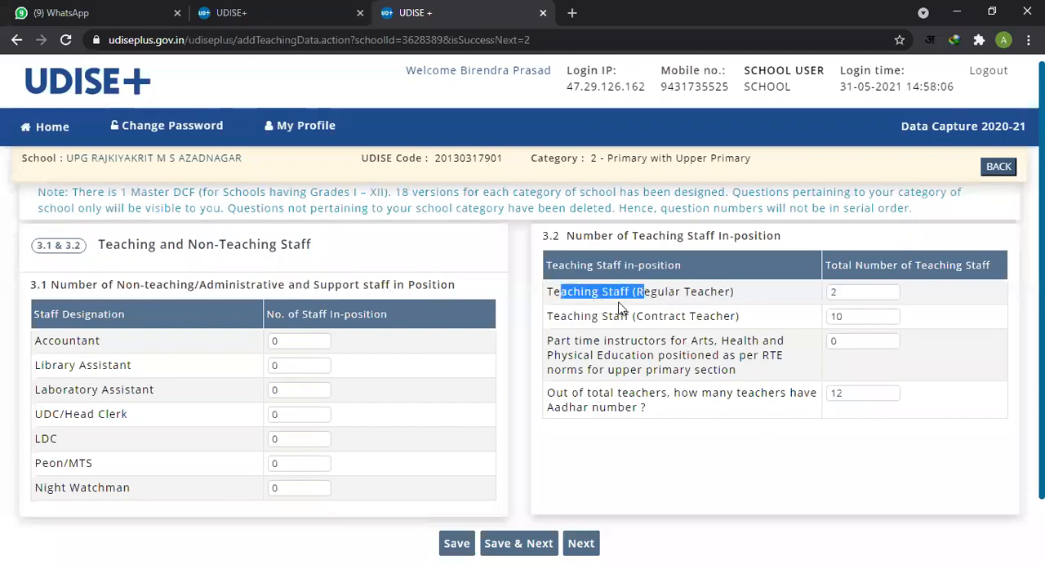
double_click(684, 294)
click(841, 293)
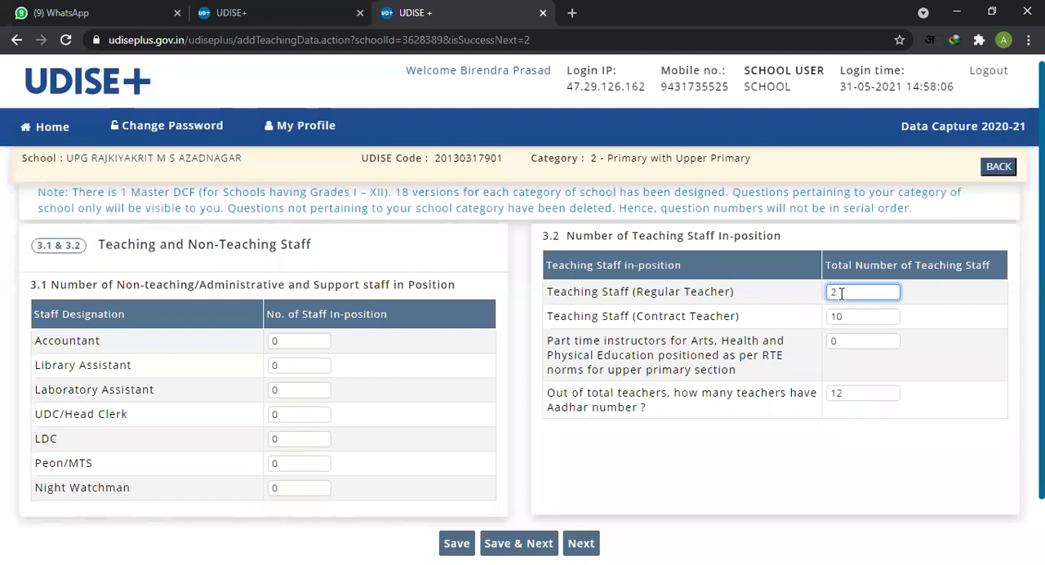
Step: Check the contract teacher and part-time instructor counts in item 3.2, and save the page and continue to the next section
drag(581, 317, 823, 327)
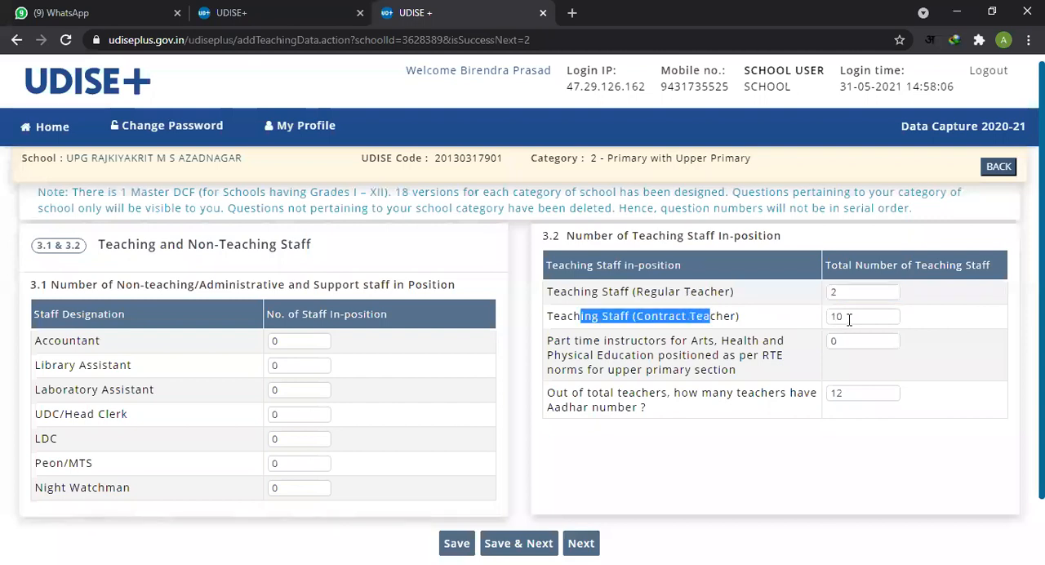
click(849, 320)
click(733, 385)
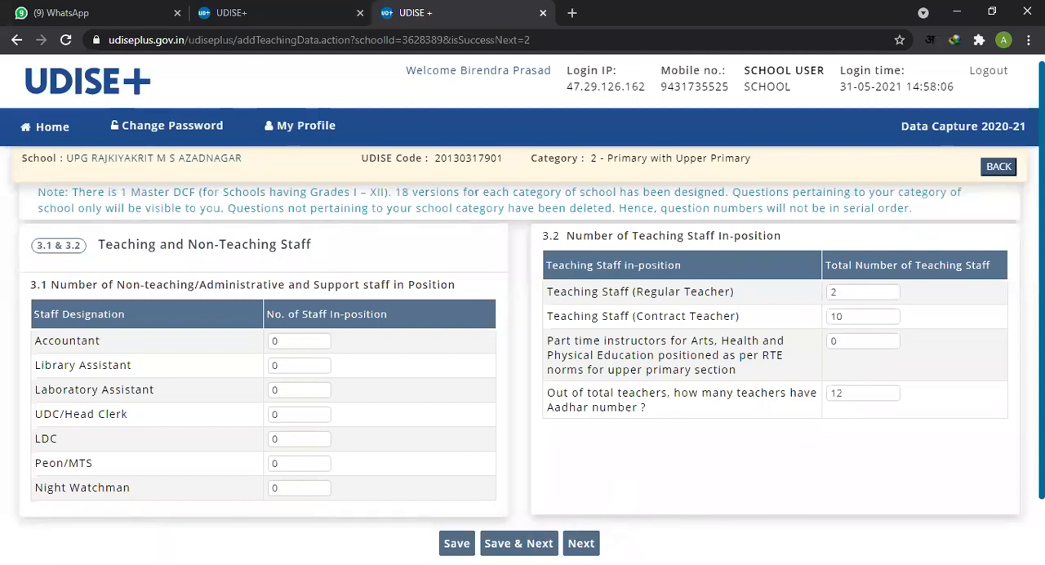
double_click(847, 320)
click(848, 338)
click(518, 543)
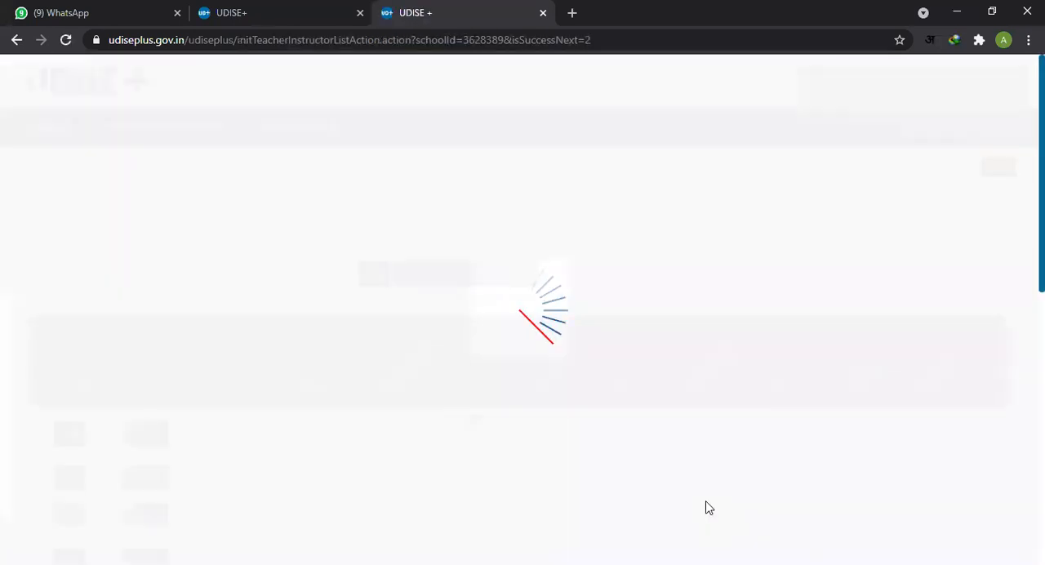
Step: Look over the item 3.3 list of teachers and instructors, and open the first teacher's record for editing
scroll(670, 406, down, 2)
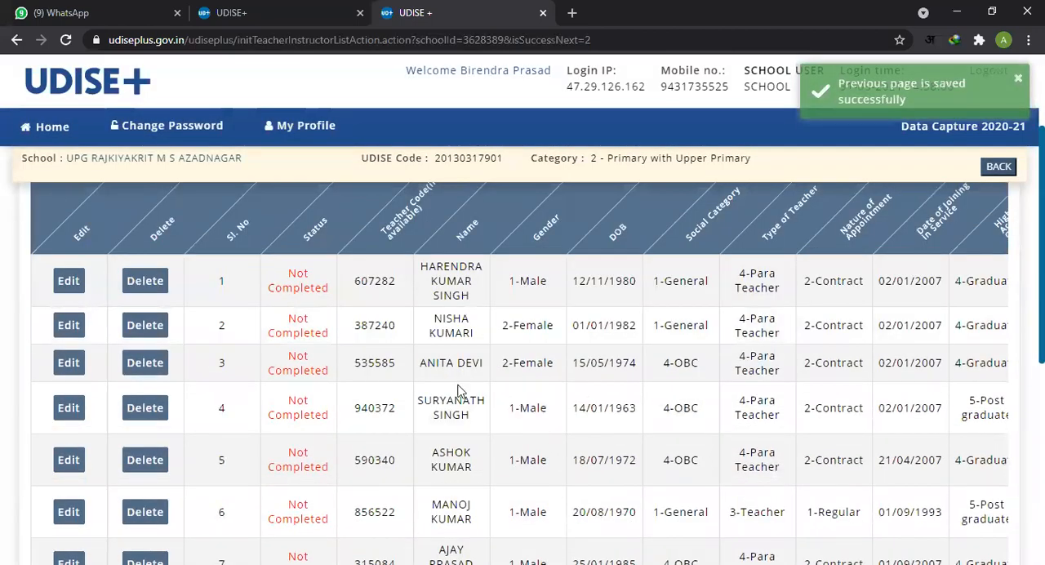
scroll(473, 368, up, 2)
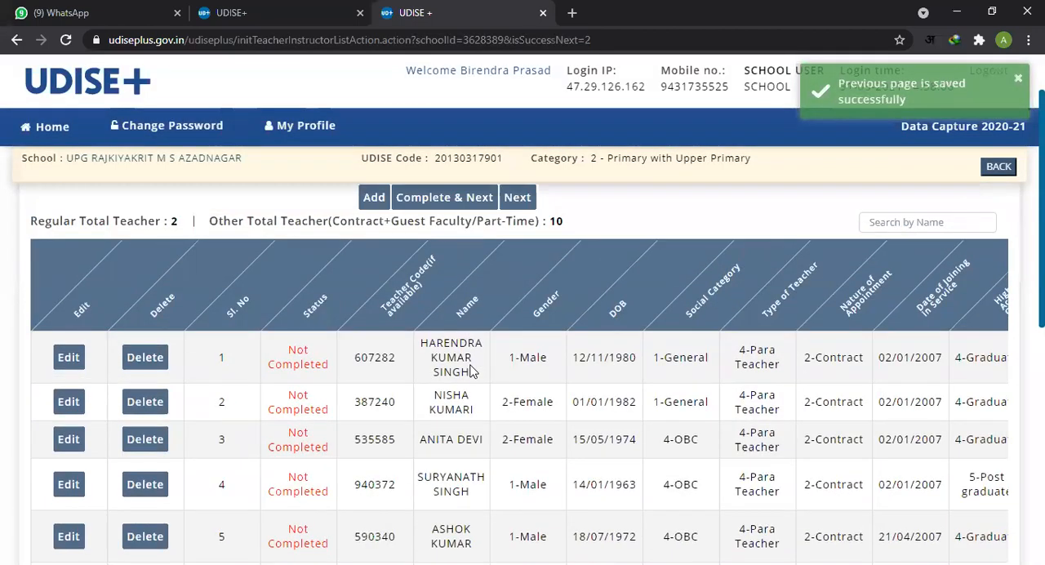
scroll(482, 396, up, 1)
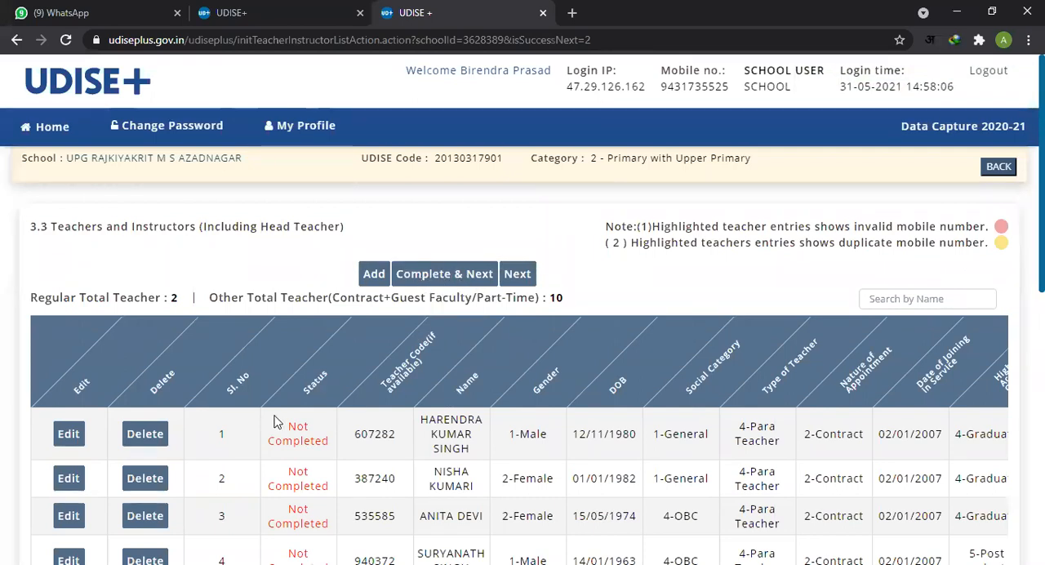
scroll(82, 511, down, 2)
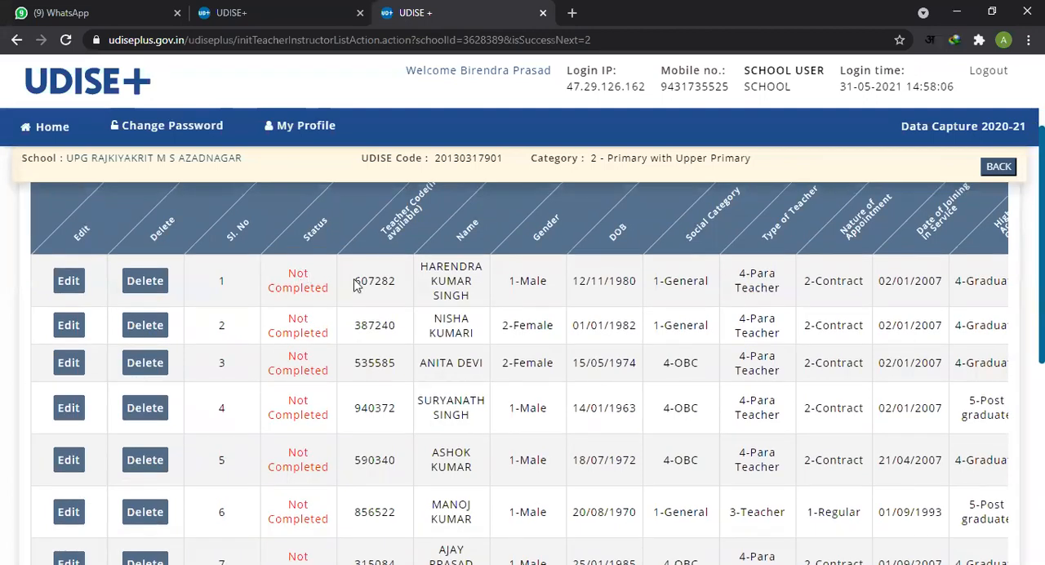
drag(437, 274, 469, 297)
drag(288, 276, 332, 294)
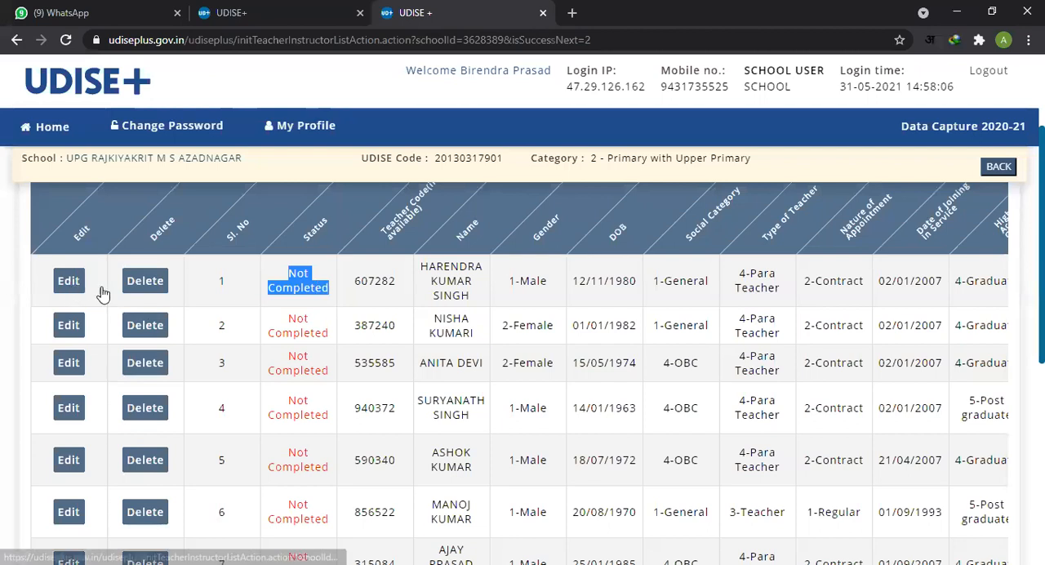
click(68, 282)
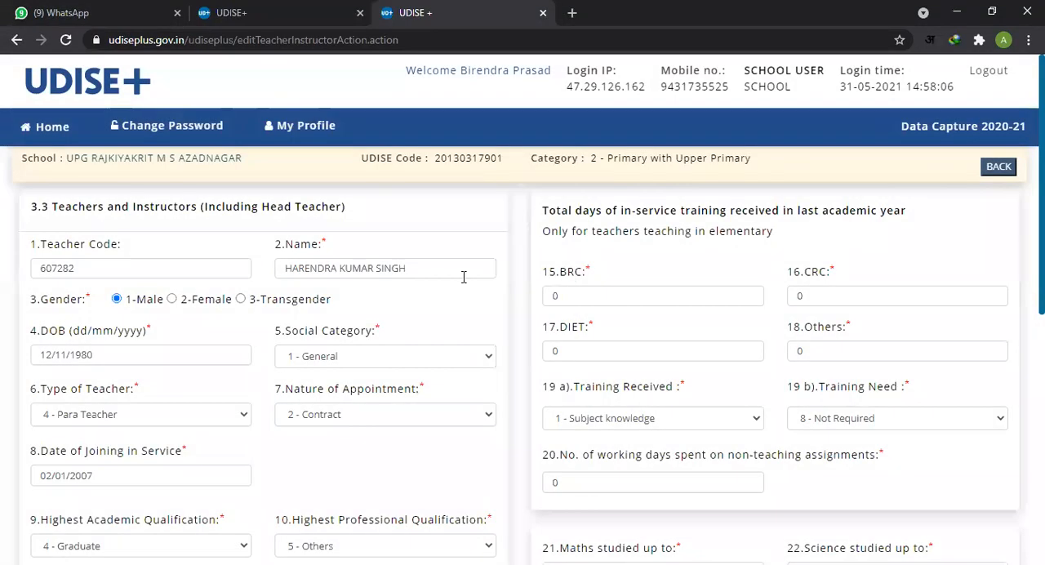
Step: Review the first teacher's record, covering personal details, appointment, qualifications, classes and subjects taught, training and contact fields
scroll(444, 327, down, 2)
scroll(443, 327, up, 2)
scroll(392, 362, down, 2)
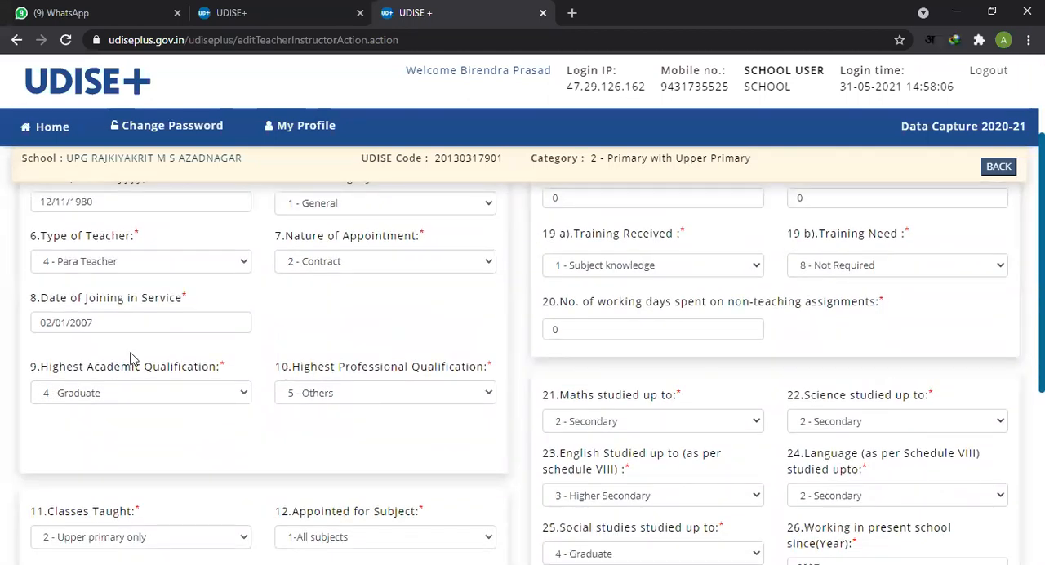
scroll(389, 422, down, 1)
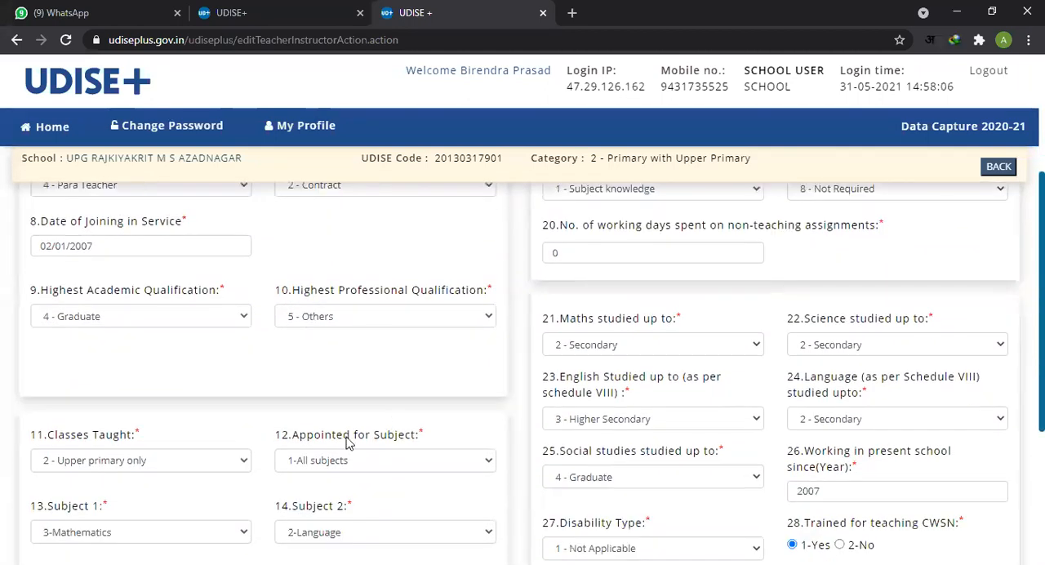
scroll(448, 390, down, 1)
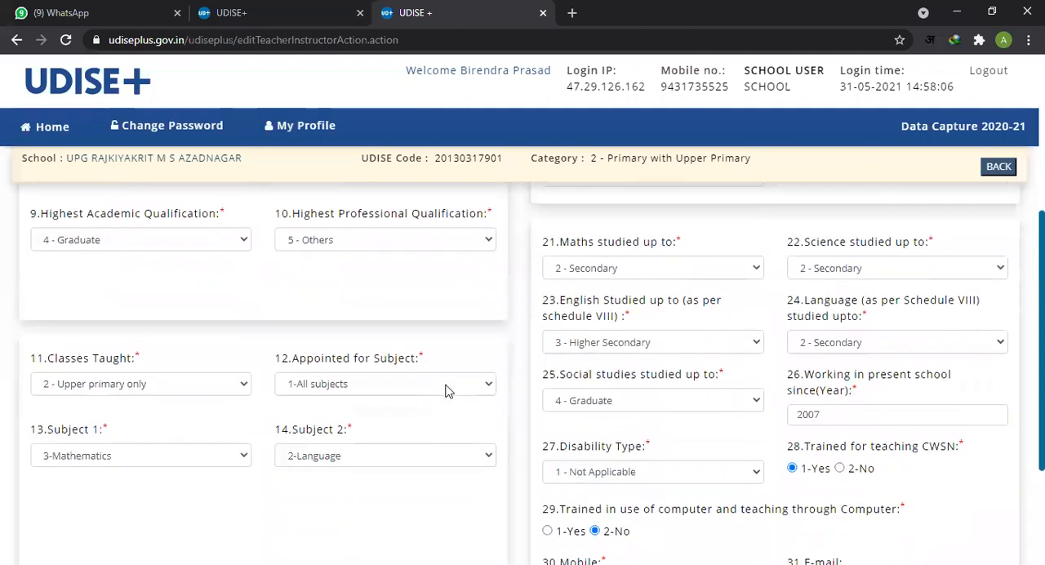
scroll(678, 429, up, 1)
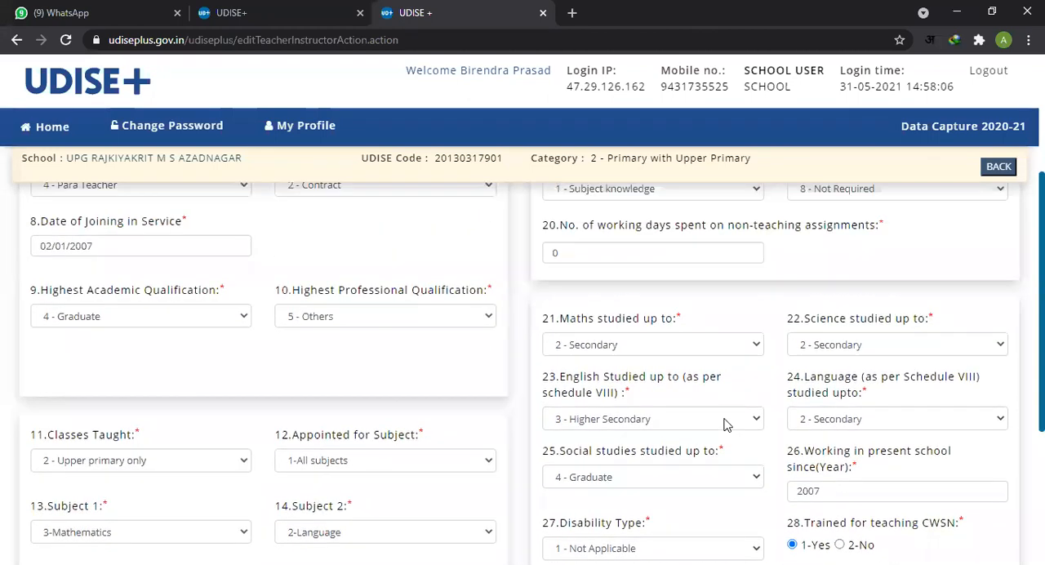
scroll(724, 376, up, 1)
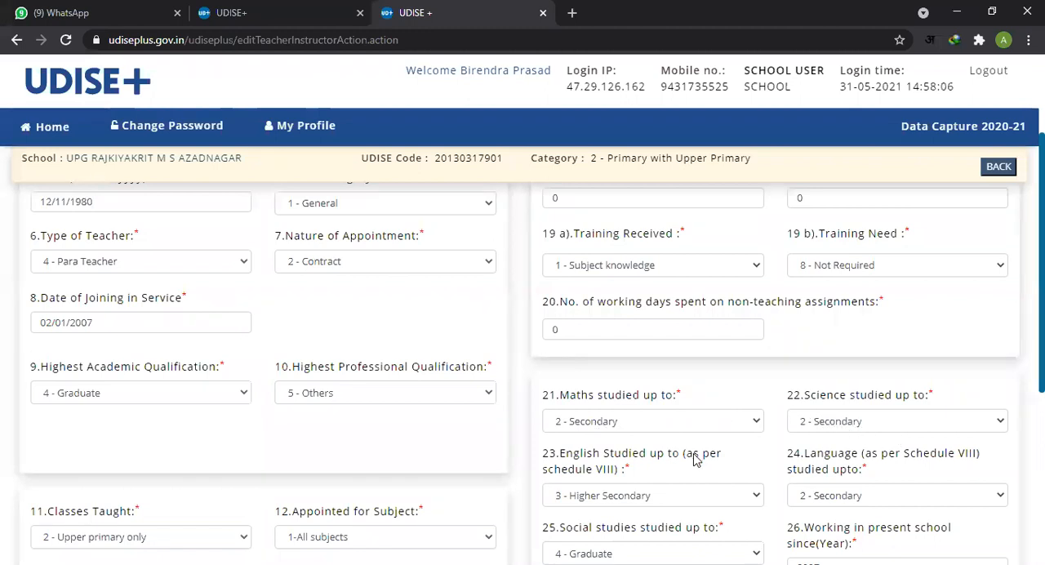
scroll(702, 455, down, 2)
scroll(849, 466, down, 1)
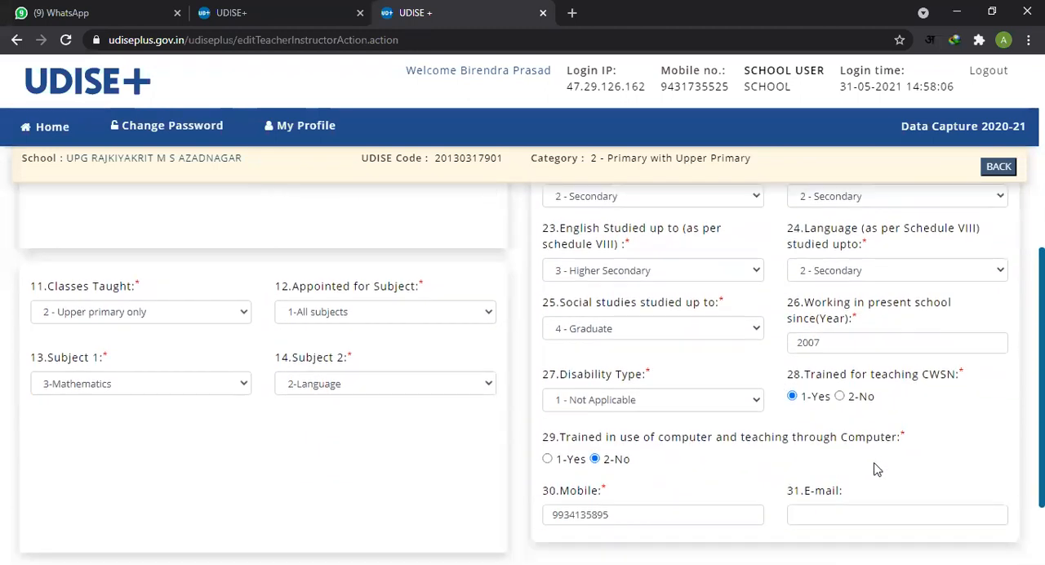
scroll(654, 492, down, 1)
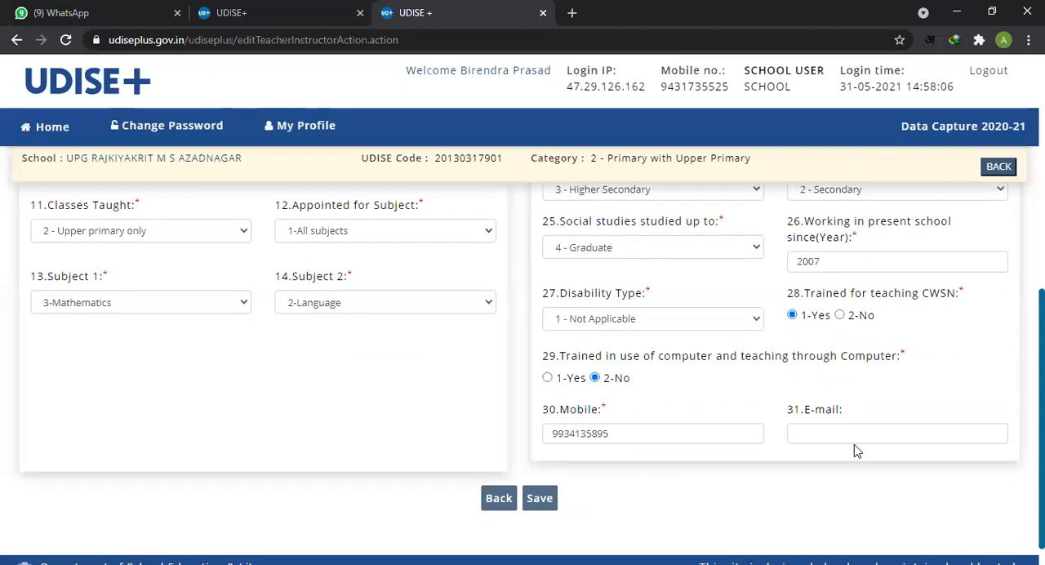
Step: Recheck the in-service training fields in the first teacher's record and save the record
scroll(490, 303, up, 5)
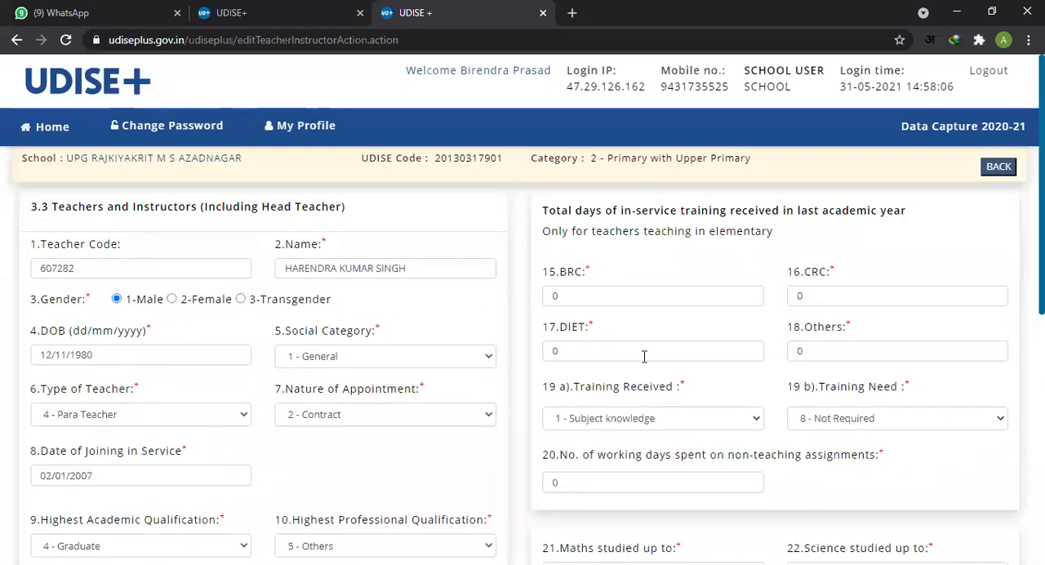
scroll(600, 335, down, 1)
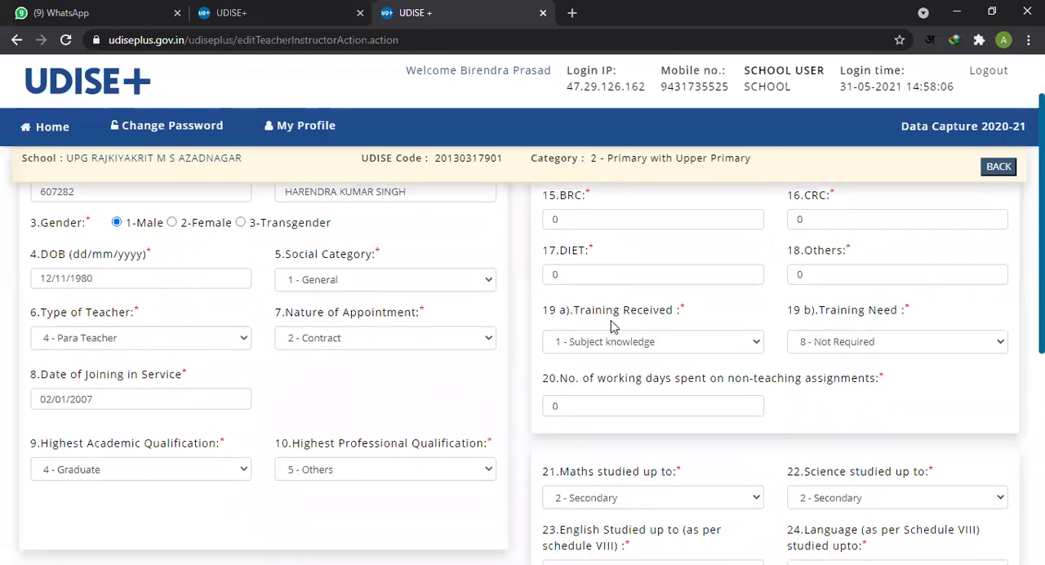
scroll(611, 325, down, 5)
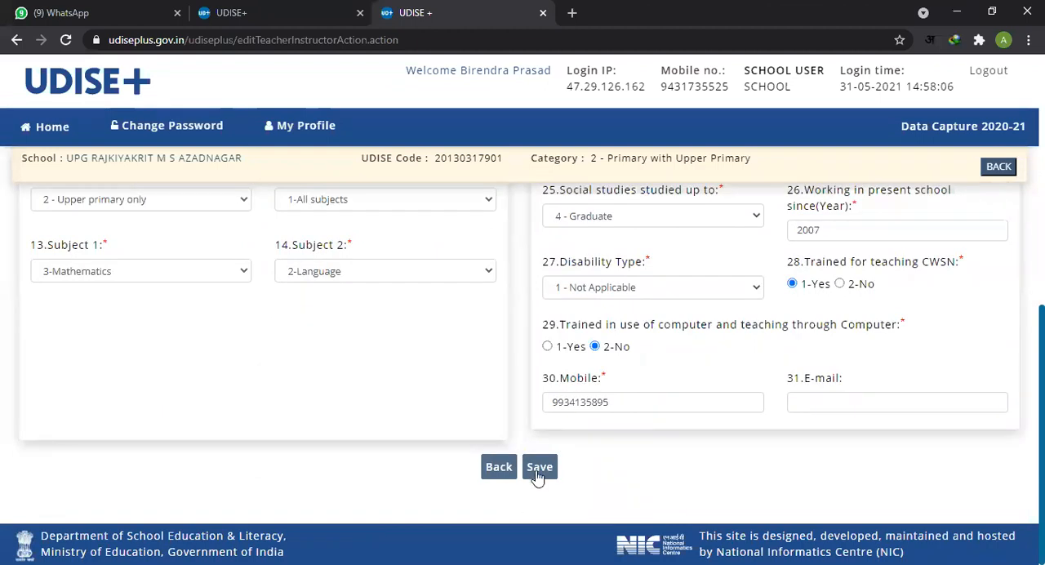
click(539, 466)
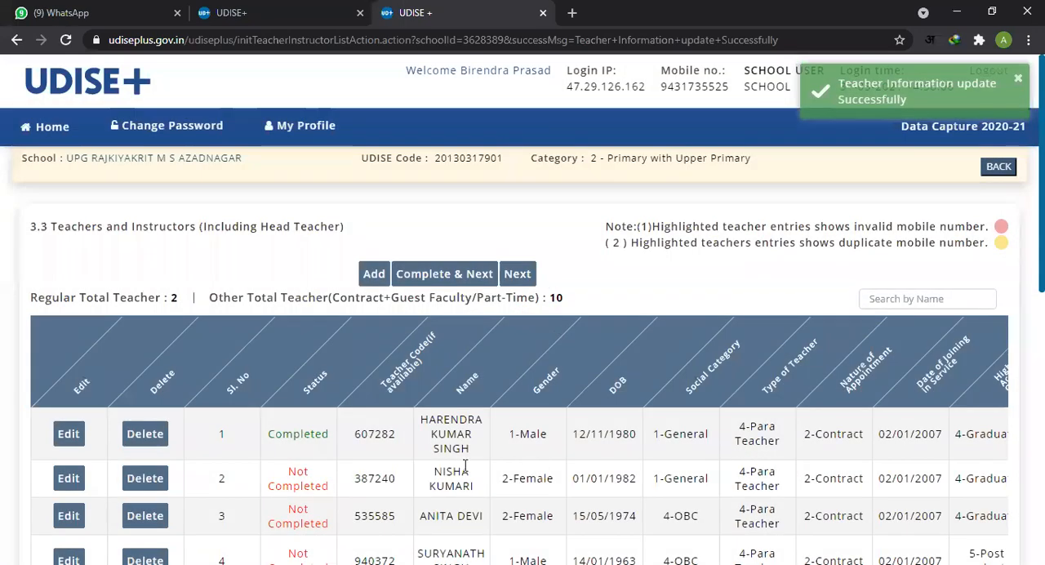
Step: Compare the completion status of the first two teachers in the 3.3 list and read the second teacher's row details
scroll(369, 463, down, 1)
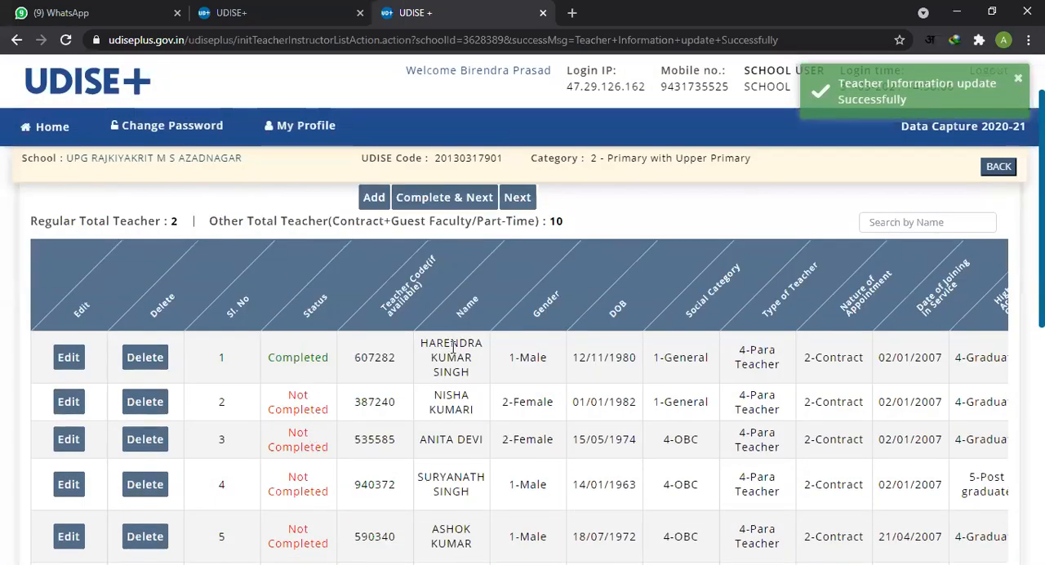
drag(454, 347, 477, 374)
drag(276, 357, 345, 369)
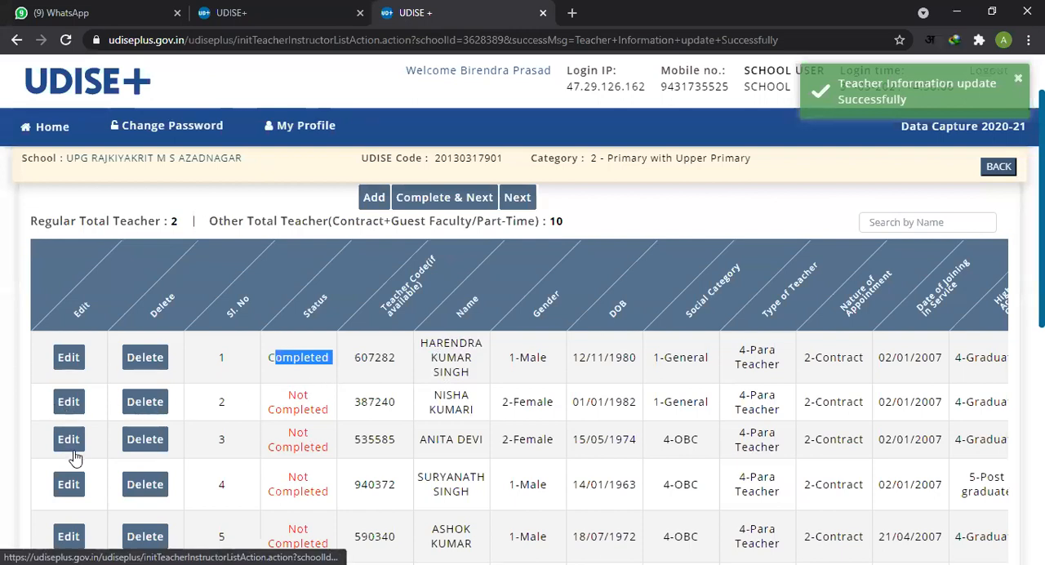
scroll(74, 459, down, 1)
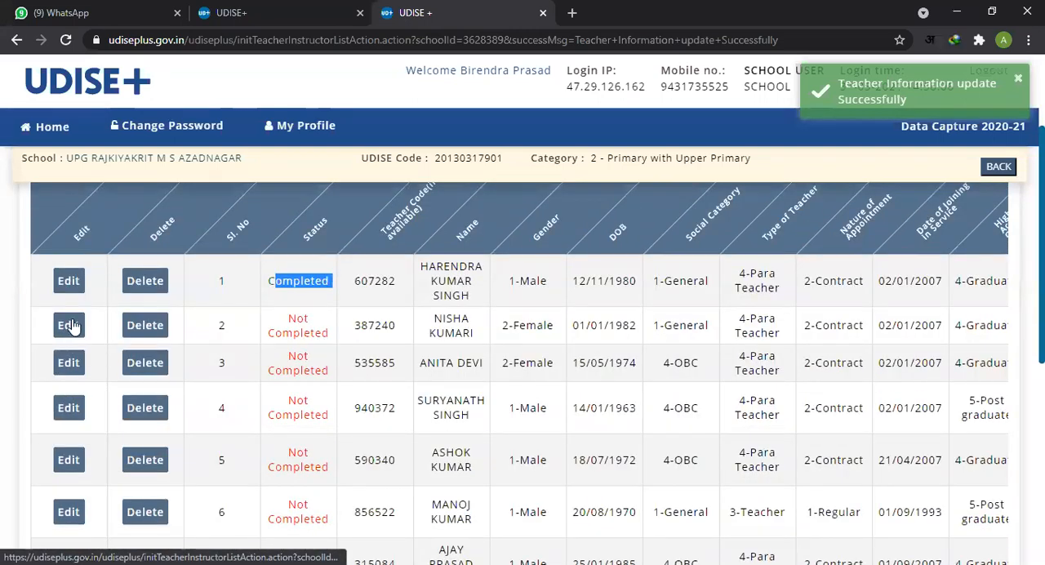
drag(433, 332, 974, 328)
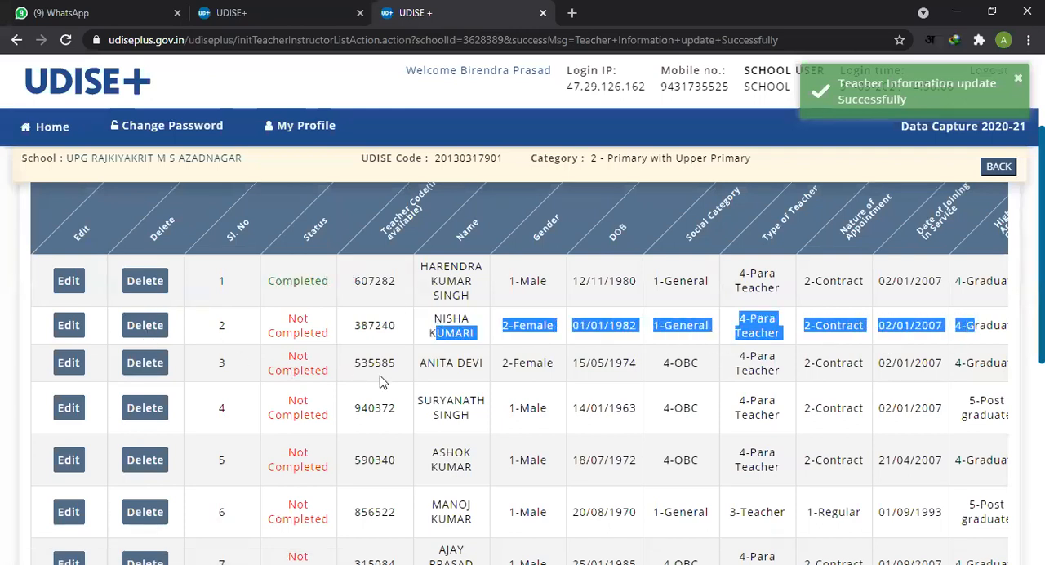
drag(355, 326, 400, 337)
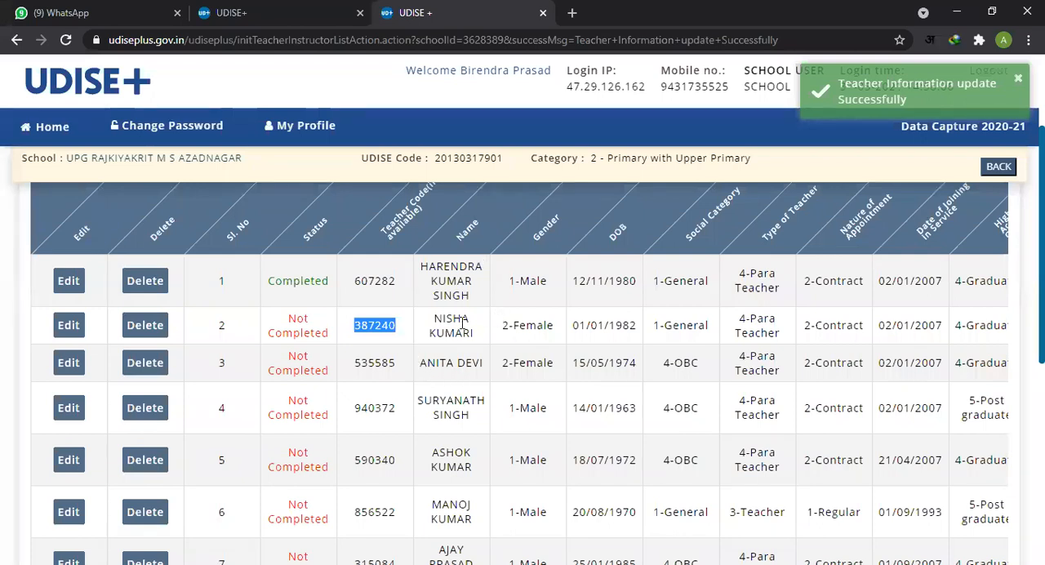
drag(433, 322, 481, 344)
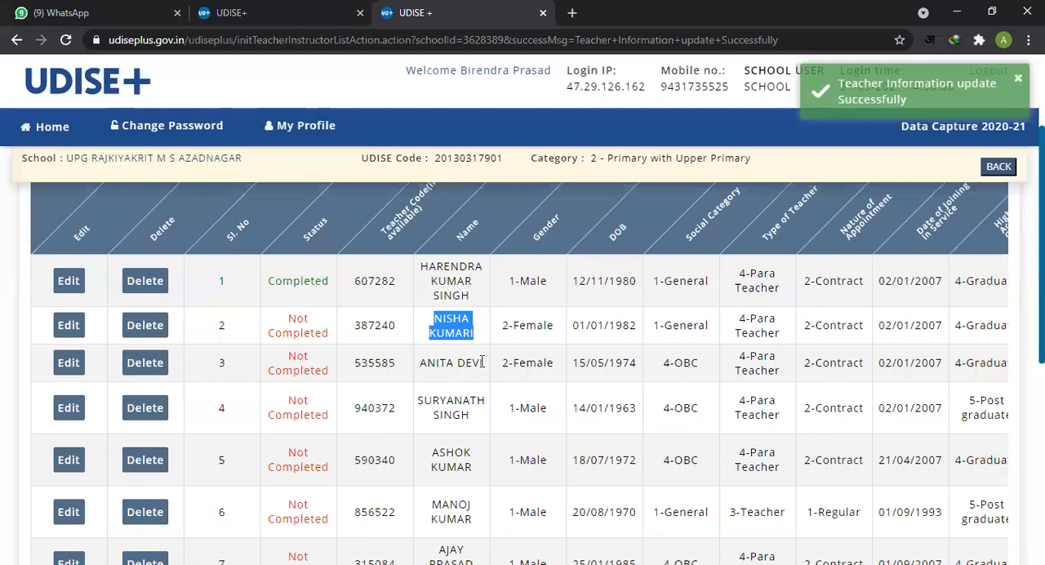
drag(502, 329, 653, 335)
click(655, 329)
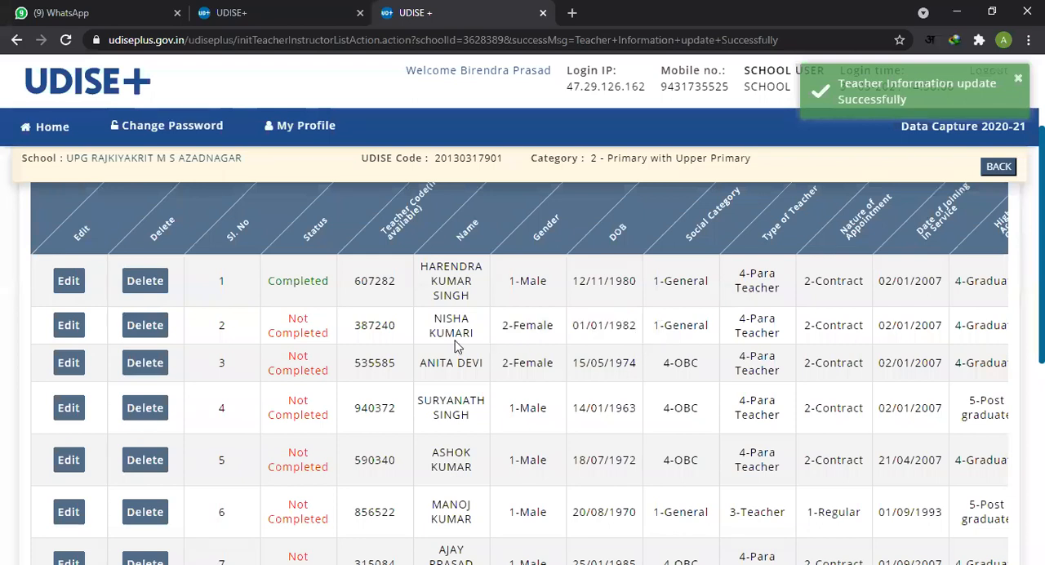
drag(288, 324, 332, 337)
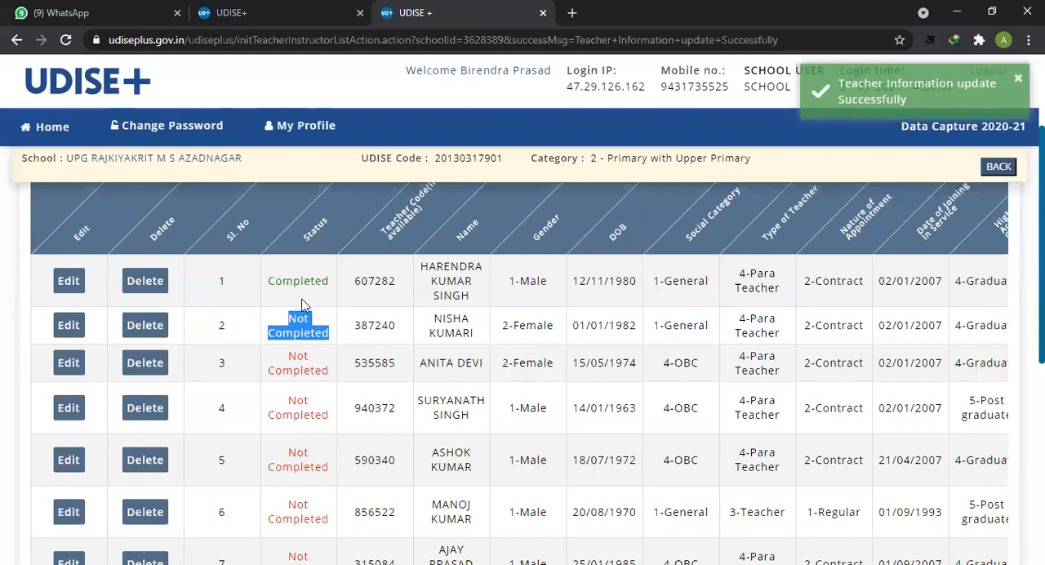
drag(271, 282, 335, 291)
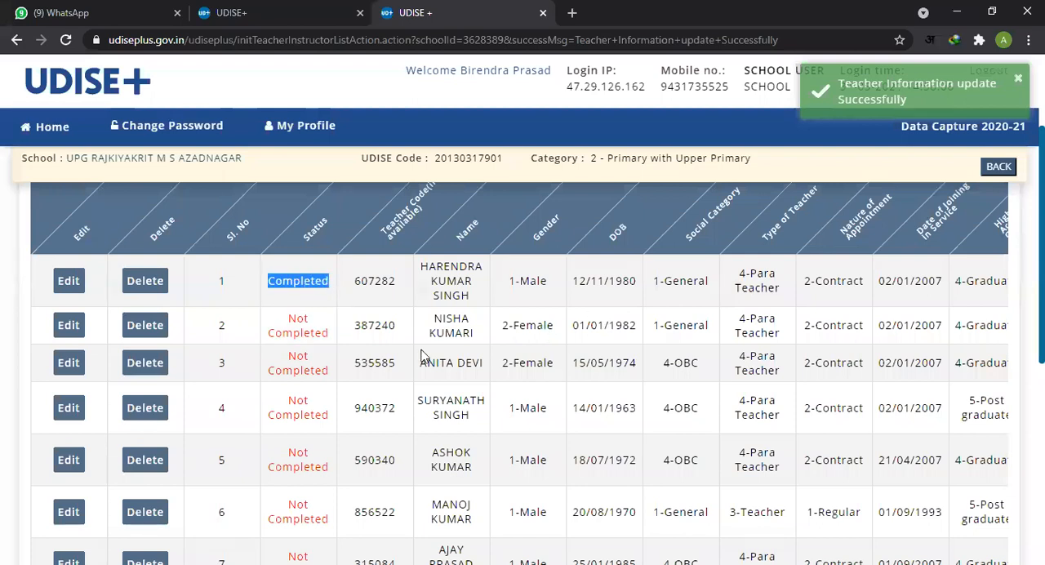
Step: Look through the remaining rows of the 3.3 teacher list and check each teacher's serial number, name and completion status
scroll(445, 357, down, 1)
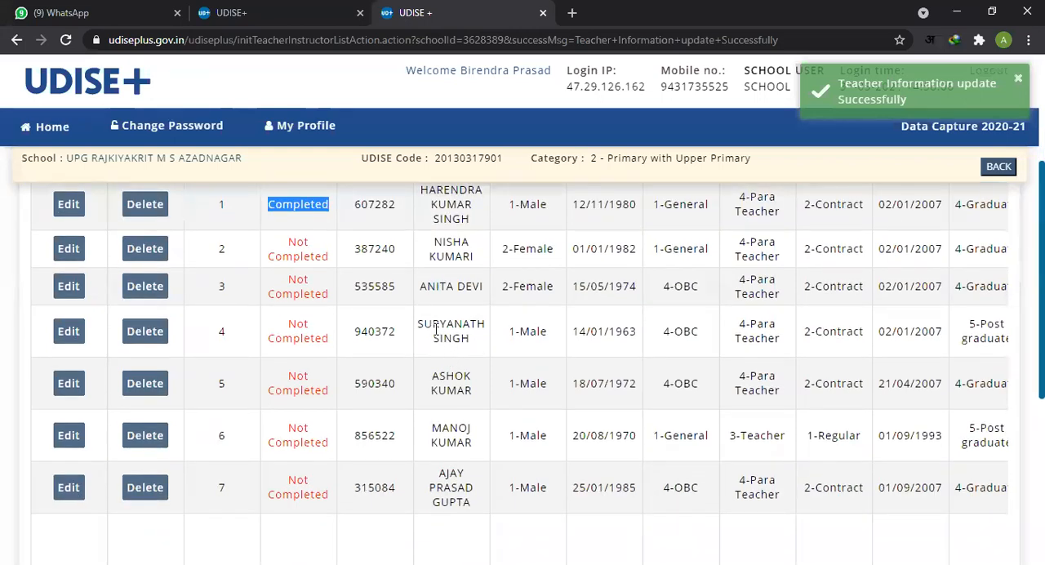
scroll(420, 334, down, 1)
scroll(420, 333, down, 3)
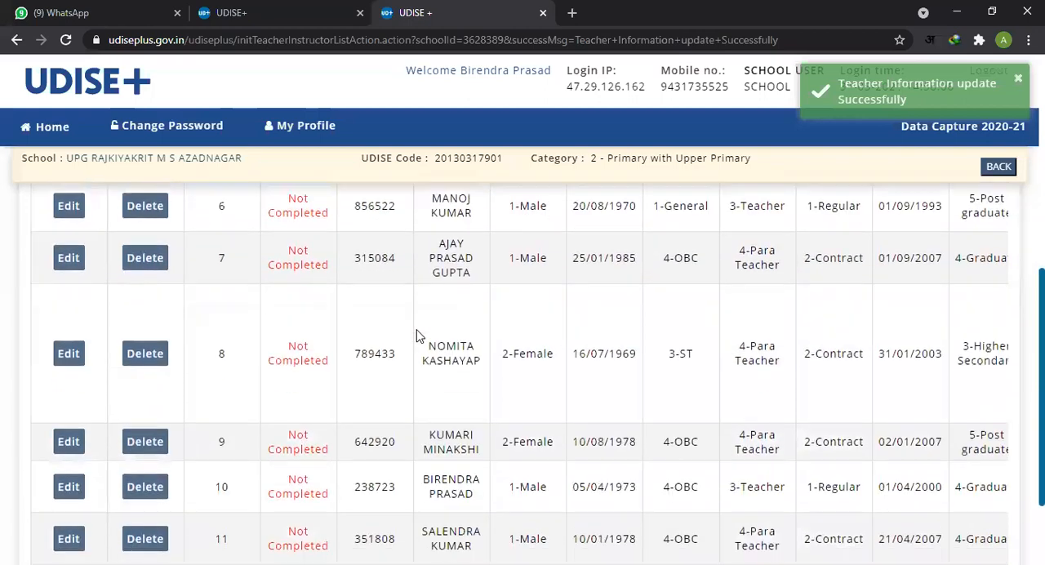
scroll(392, 336, down, 1)
scroll(596, 404, up, 5)
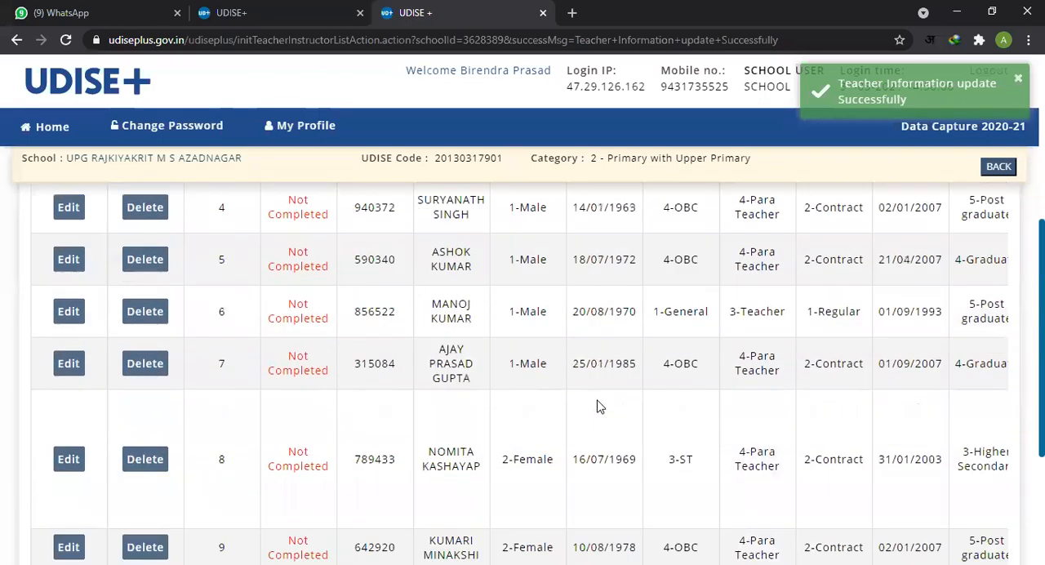
scroll(436, 412, up, 2)
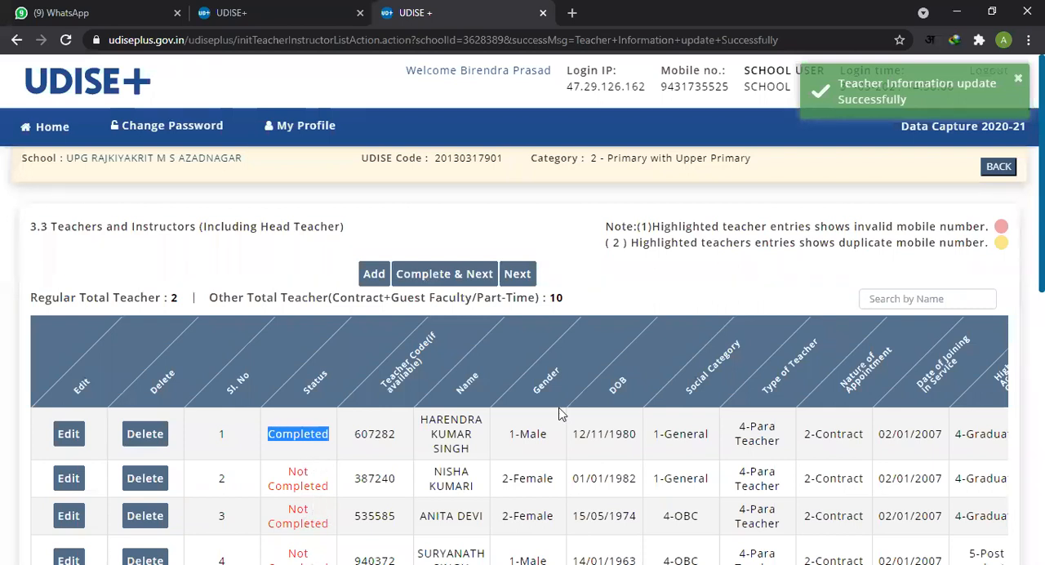
double_click(450, 471)
double_click(458, 488)
scroll(462, 487, down, 1)
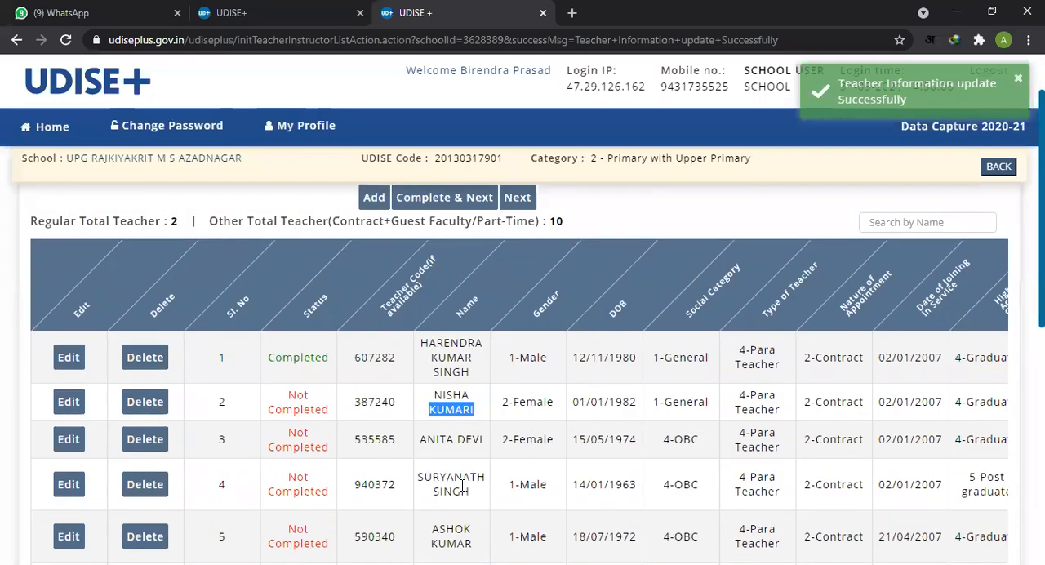
click(365, 403)
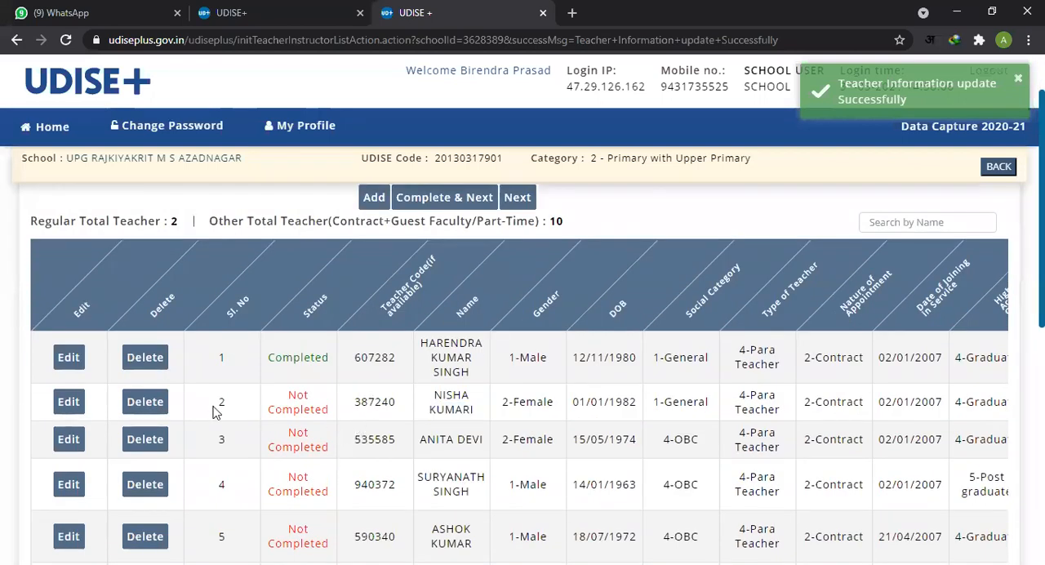
scroll(216, 412, up, 1)
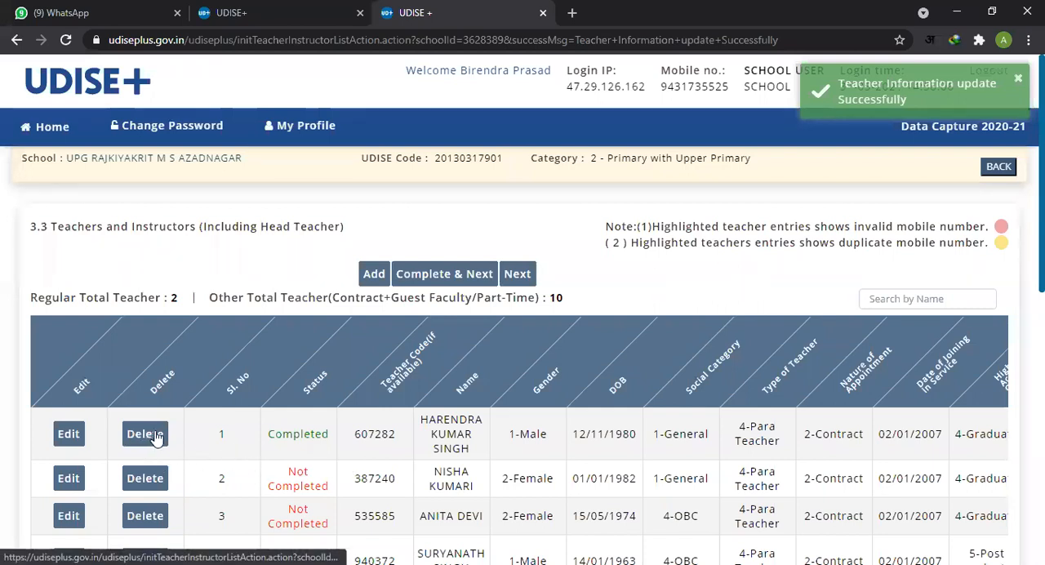
double_click(223, 436)
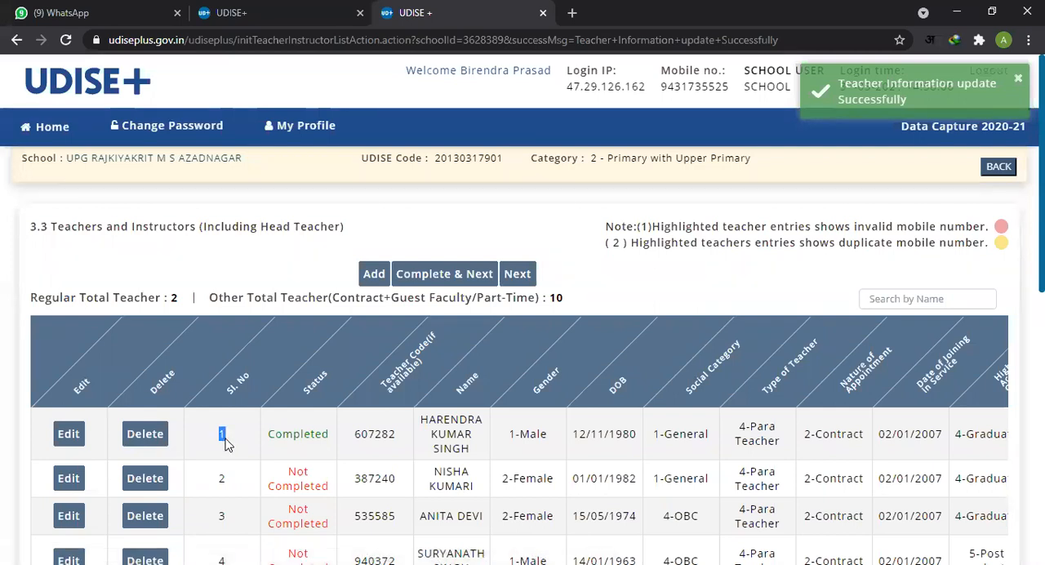
scroll(139, 437, down, 1)
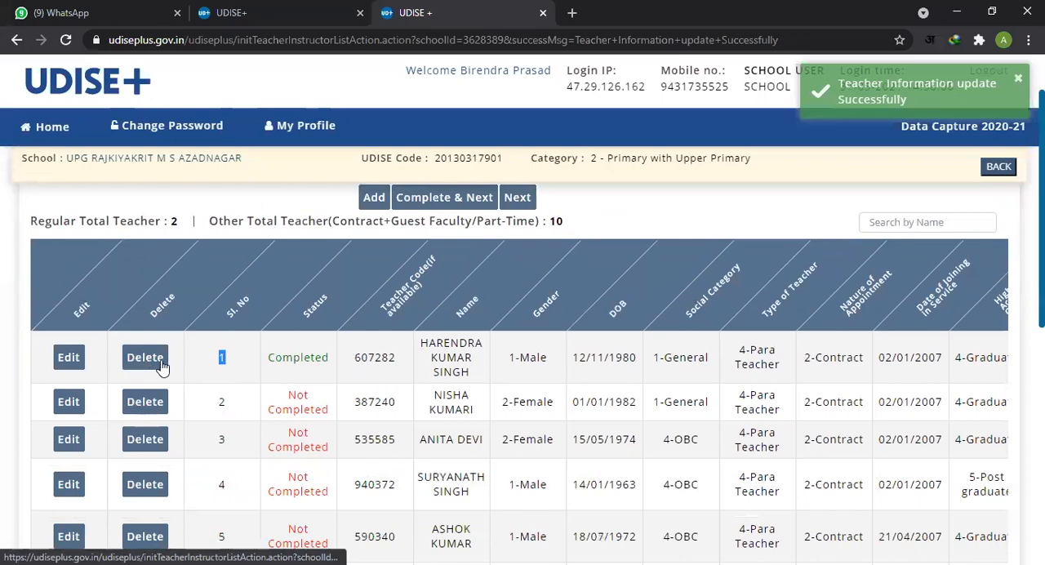
scroll(164, 368, down, 5)
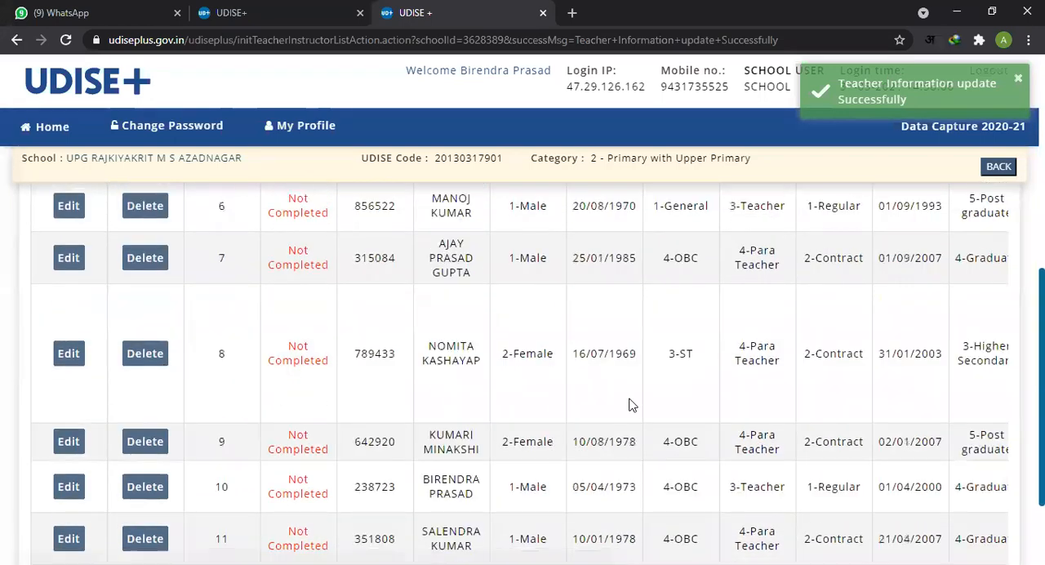
Step: Go over the 3.3 teacher list once more and continue to the New Admission, Enrolment and Repeaters section
scroll(629, 405, up, 6)
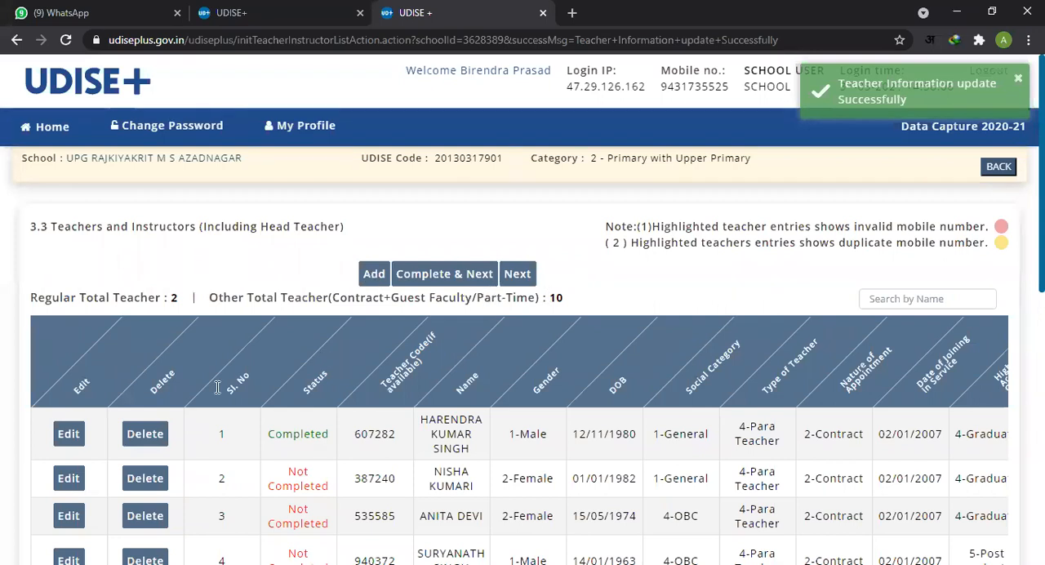
scroll(189, 406, down, 2)
scroll(188, 407, down, 3)
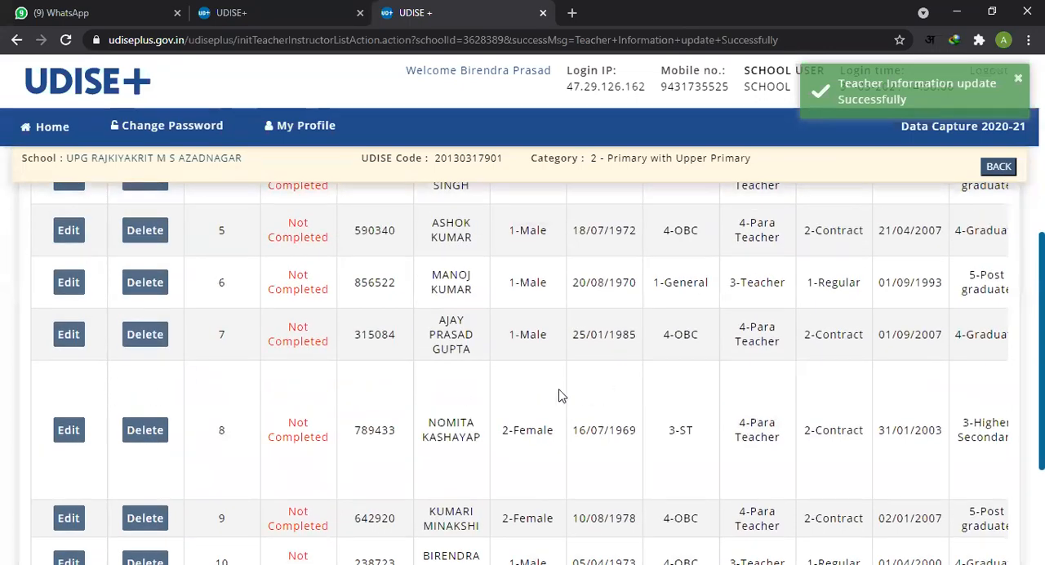
scroll(526, 392, up, 1)
scroll(527, 392, up, 4)
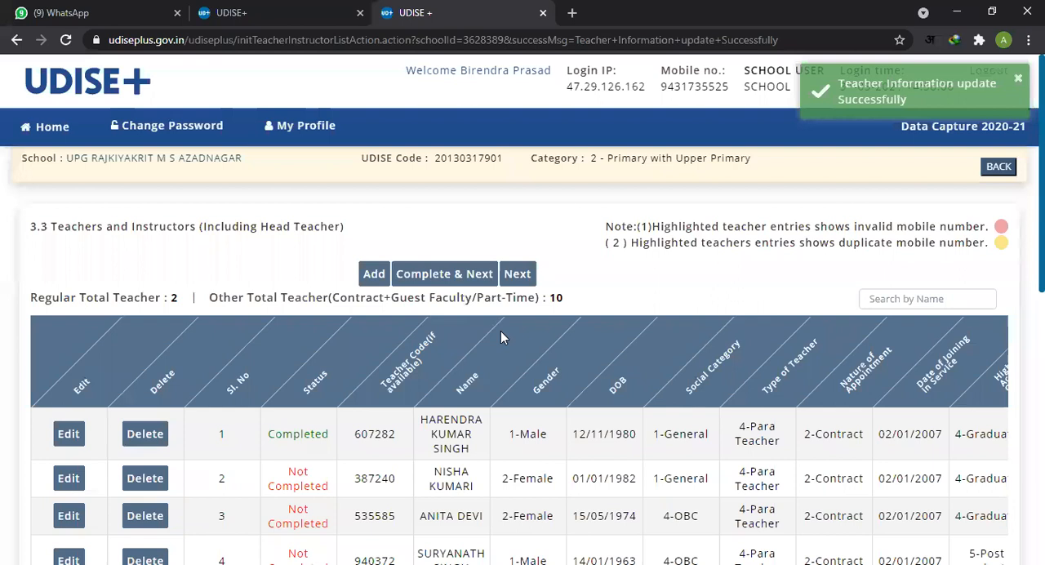
click(521, 280)
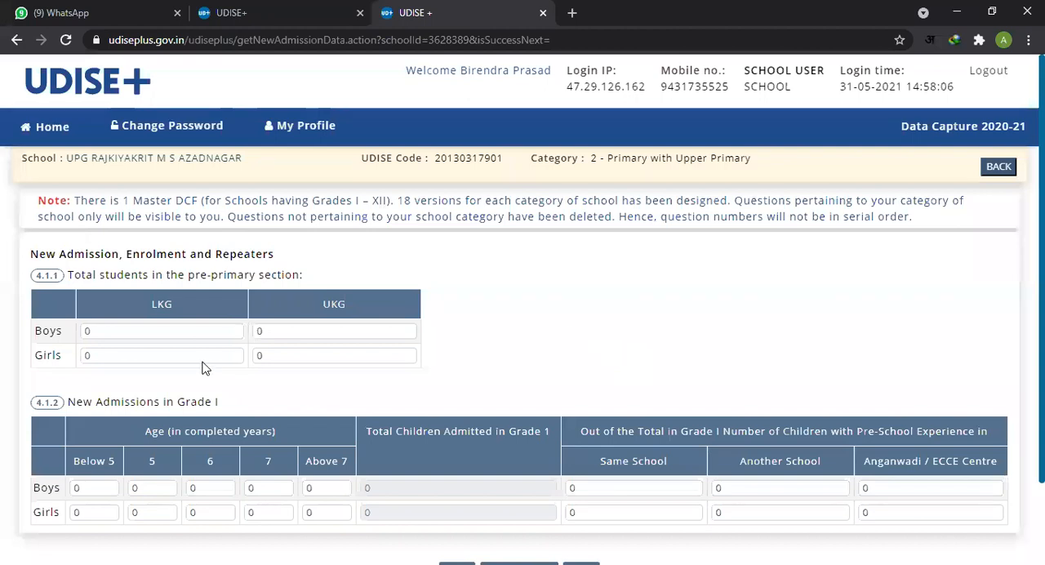
Step: Look over items 4.1.1 and 4.1.2 and open the LKG boys count in the pre-primary table for editing
click(158, 328)
click(493, 359)
scroll(542, 326, down, 2)
scroll(543, 330, up, 2)
click(135, 333)
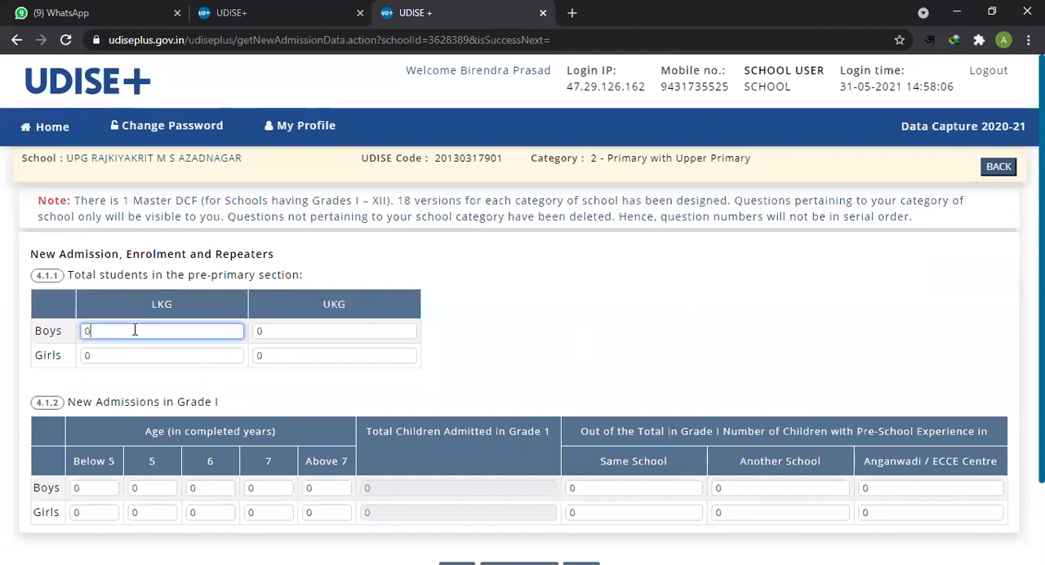
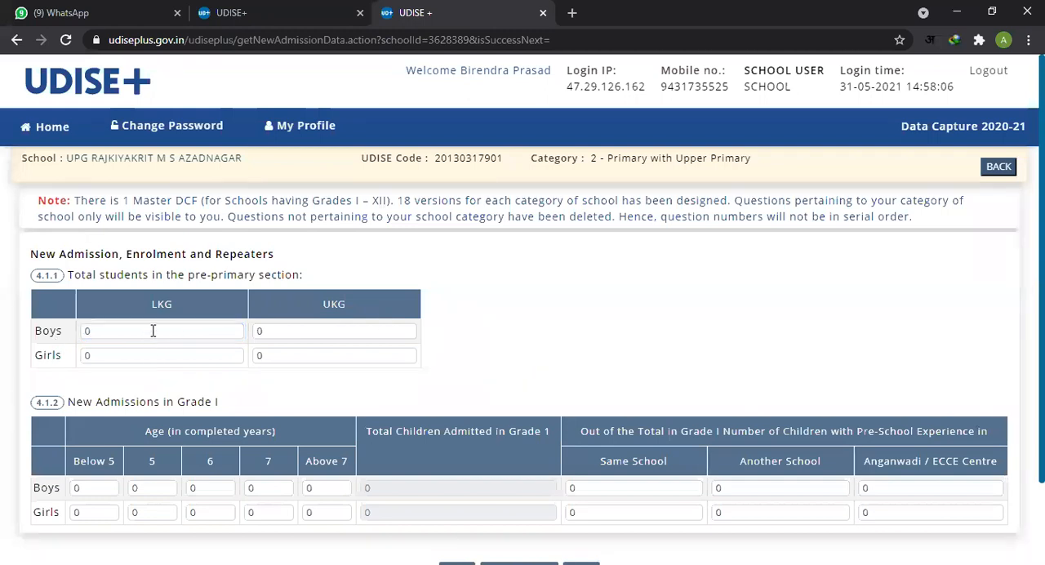
Step: Look over the LKG and UKG counts for boys and girls in the 4.1.1 pre-primary table
click(297, 333)
click(183, 330)
click(322, 329)
click(327, 356)
click(218, 331)
click(186, 353)
click(169, 329)
click(194, 354)
click(296, 337)
click(296, 354)
click(225, 333)
click(193, 359)
click(321, 330)
click(325, 356)
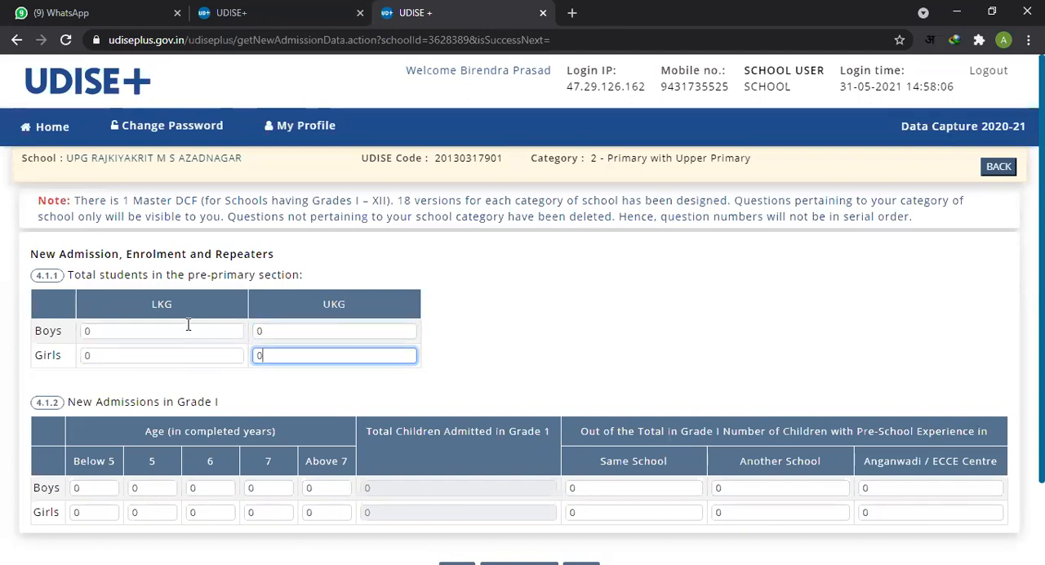
click(187, 329)
click(179, 358)
click(315, 336)
click(301, 357)
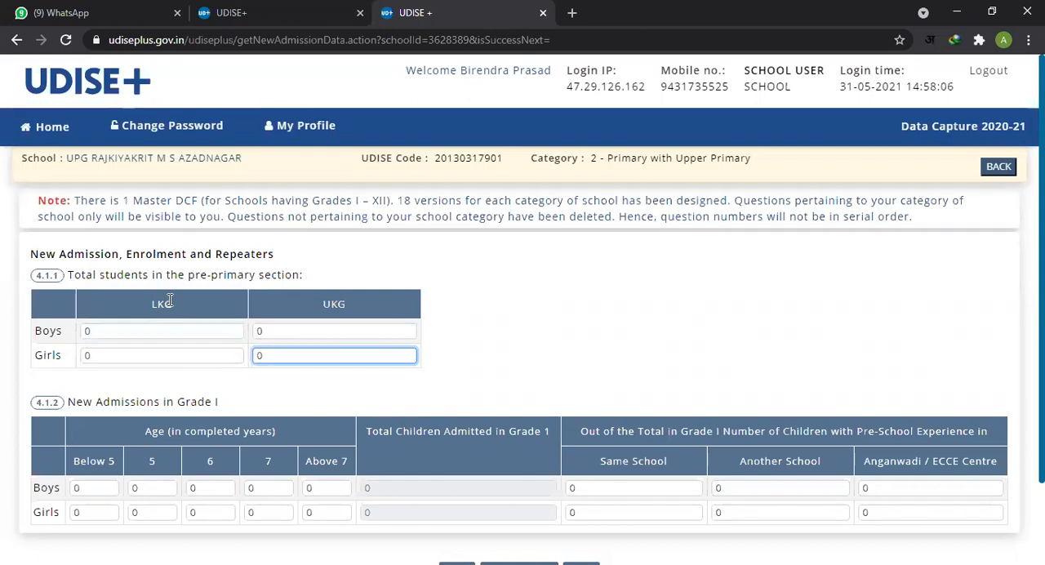
Step: Read the LKG and UKG headings of 4.1.1 and check the boys and girls fields under each one
drag(152, 303, 161, 304)
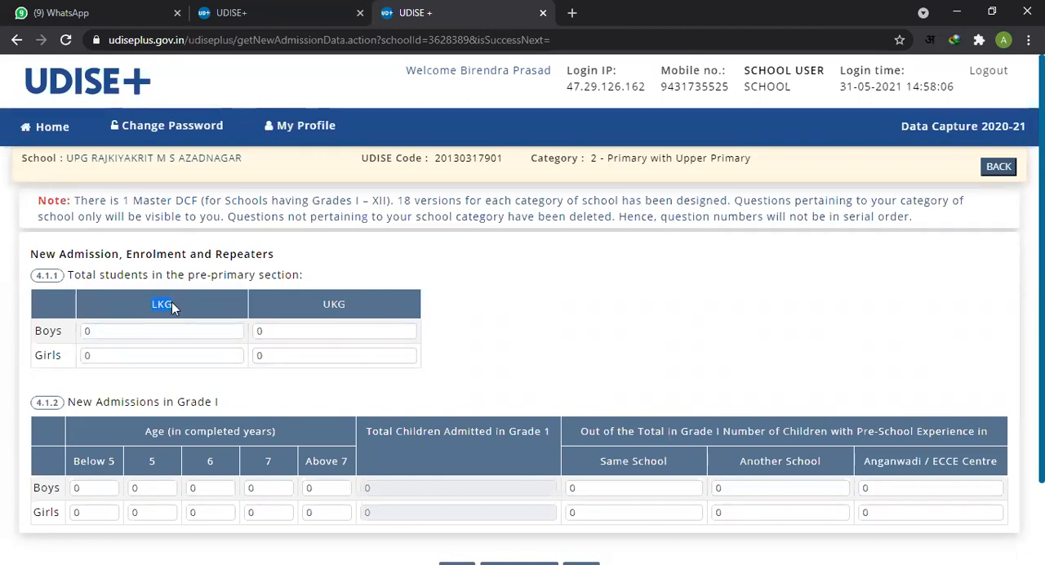
drag(323, 304, 346, 305)
click(437, 328)
click(156, 331)
click(171, 368)
click(171, 352)
click(172, 330)
click(326, 380)
click(326, 332)
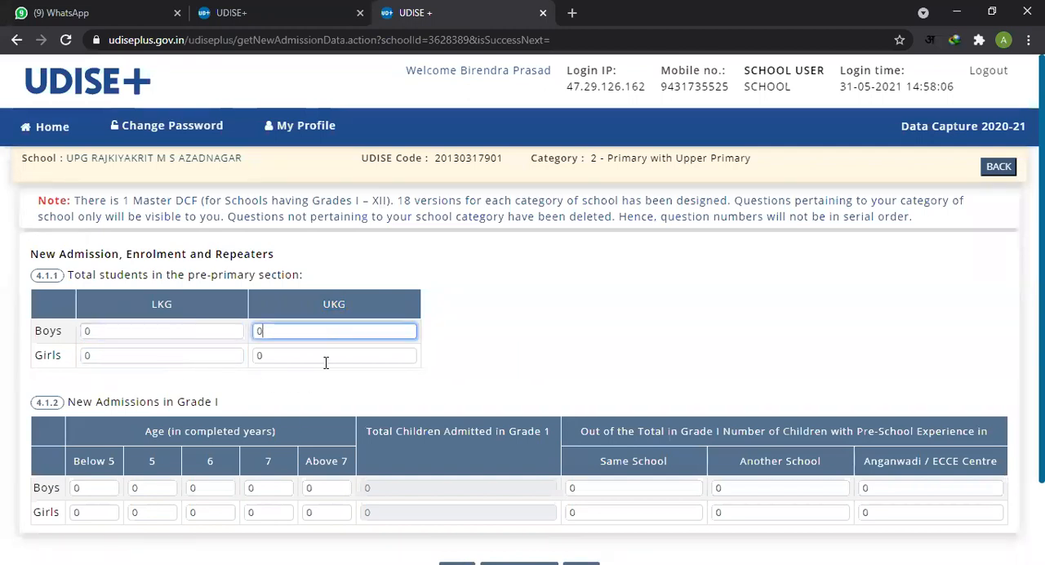
click(324, 357)
click(331, 343)
click(324, 331)
click(396, 353)
click(484, 364)
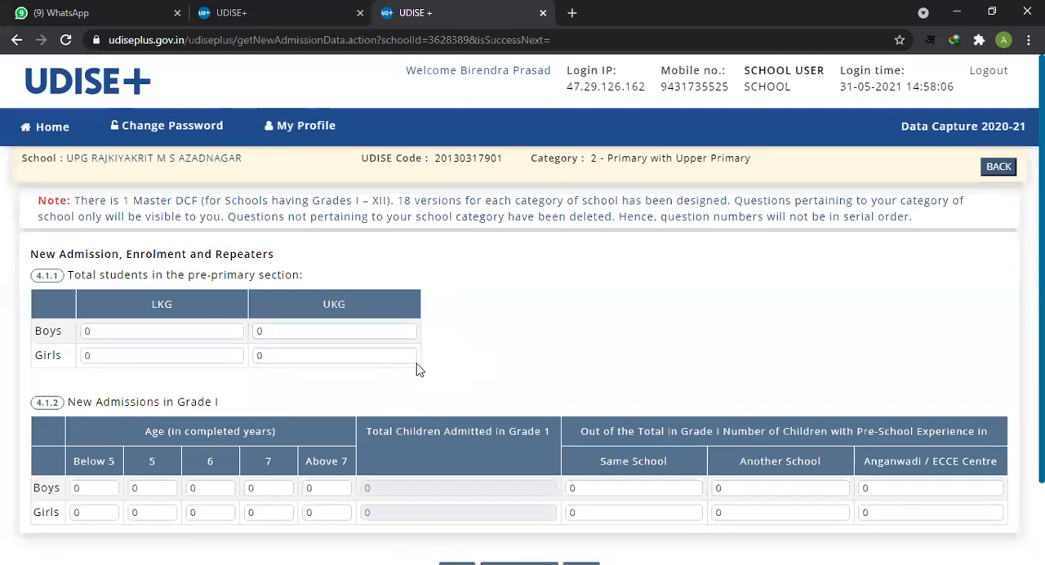
Step: Recheck the UKG boys and girls counts in 4.1.1 against the LKG boys count
double_click(359, 331)
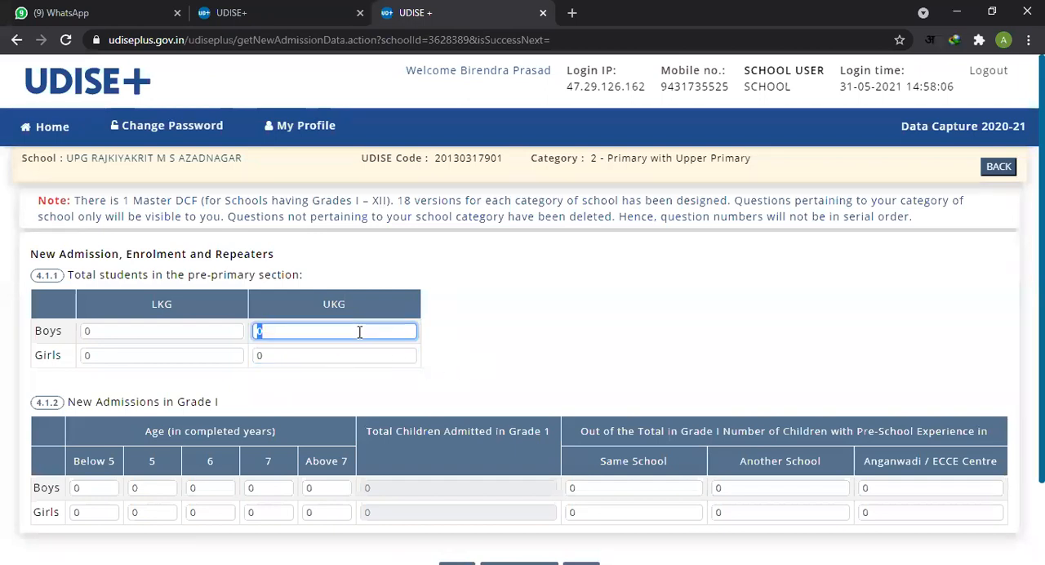
click(321, 356)
double_click(322, 357)
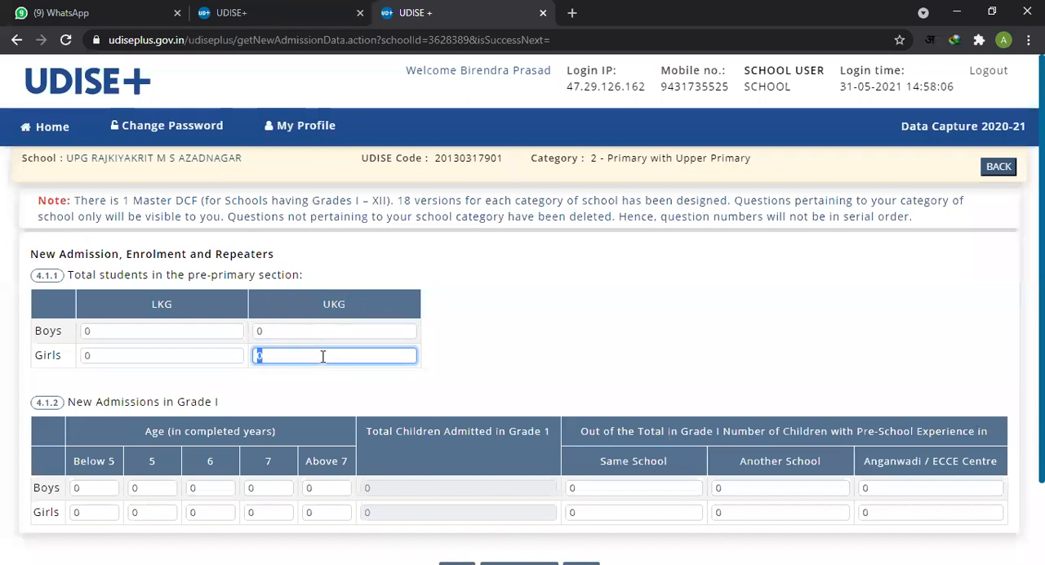
click(284, 333)
click(293, 354)
click(281, 334)
click(204, 335)
click(296, 335)
click(296, 356)
scroll(482, 368, down, 1)
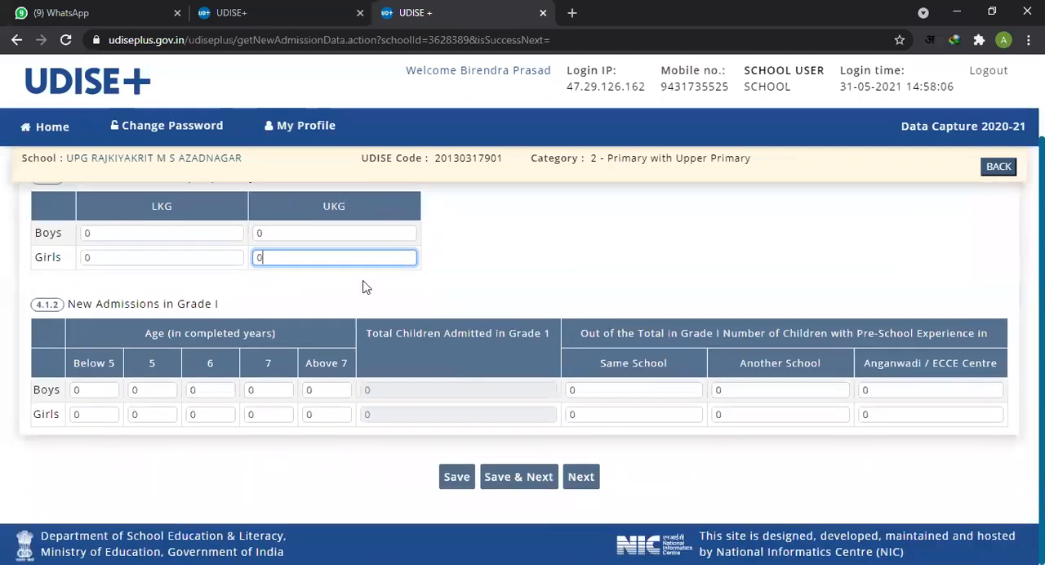
click(357, 233)
click(371, 267)
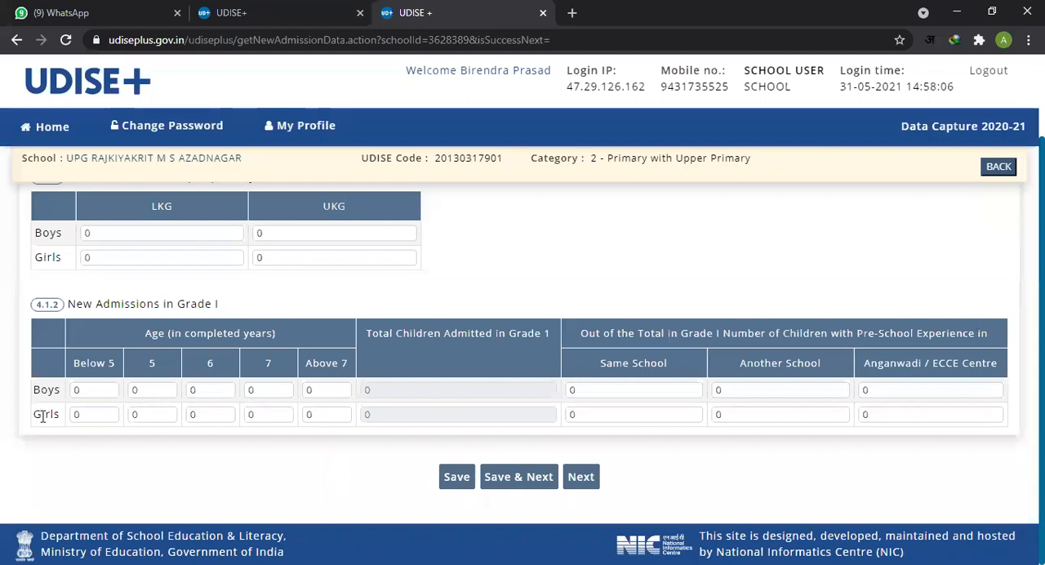
Step: Examine the Grade I new admission fields for ages 5, 6 and 7 in item 4.1.2
click(200, 393)
click(201, 417)
click(209, 392)
click(151, 390)
click(214, 390)
click(271, 390)
click(205, 390)
drag(264, 394, 215, 390)
click(212, 391)
click(272, 392)
click(218, 388)
click(274, 394)
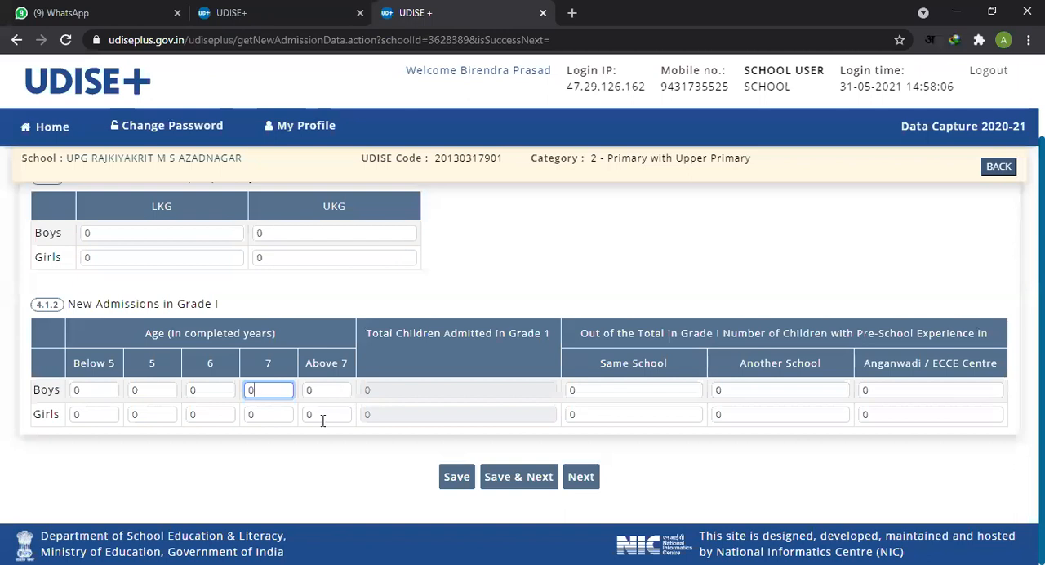
Step: Examine the 4.1.2 pre-school experience fields for Same School, Another School and Anganwadi / ECCE Centre, for boys and girls
click(621, 389)
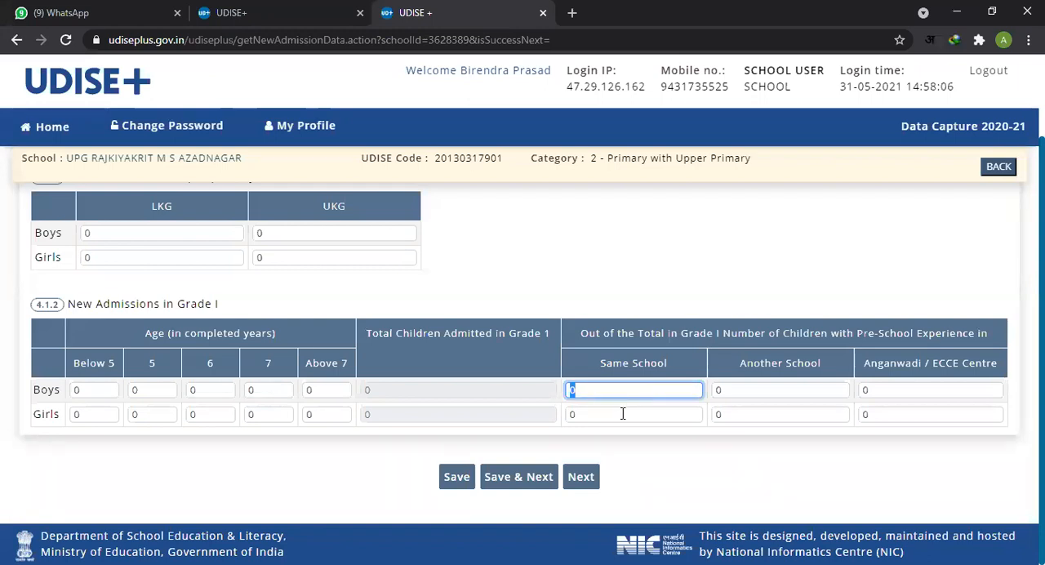
click(663, 409)
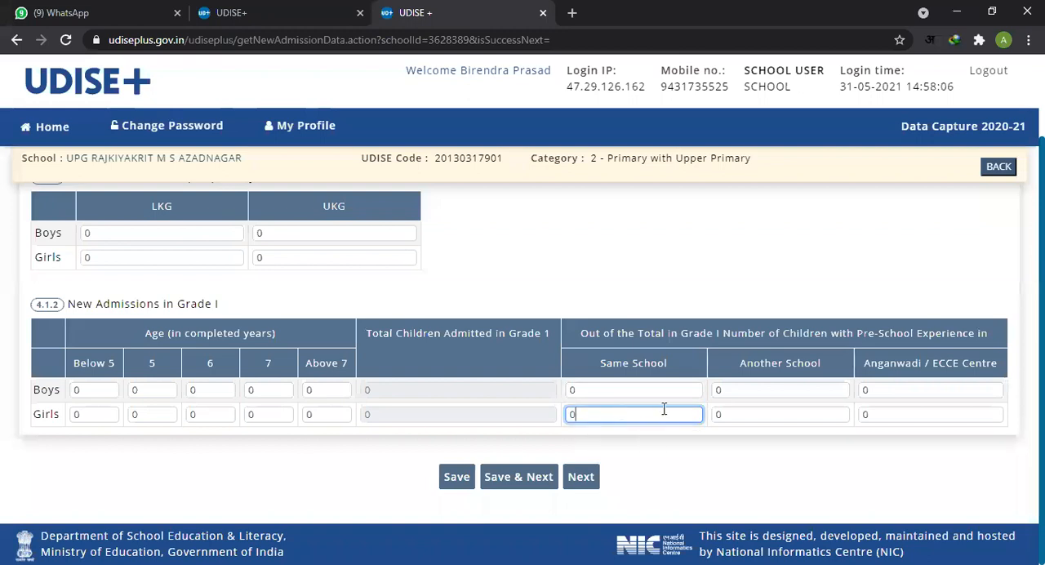
click(776, 388)
click(775, 404)
click(776, 409)
click(784, 389)
click(780, 414)
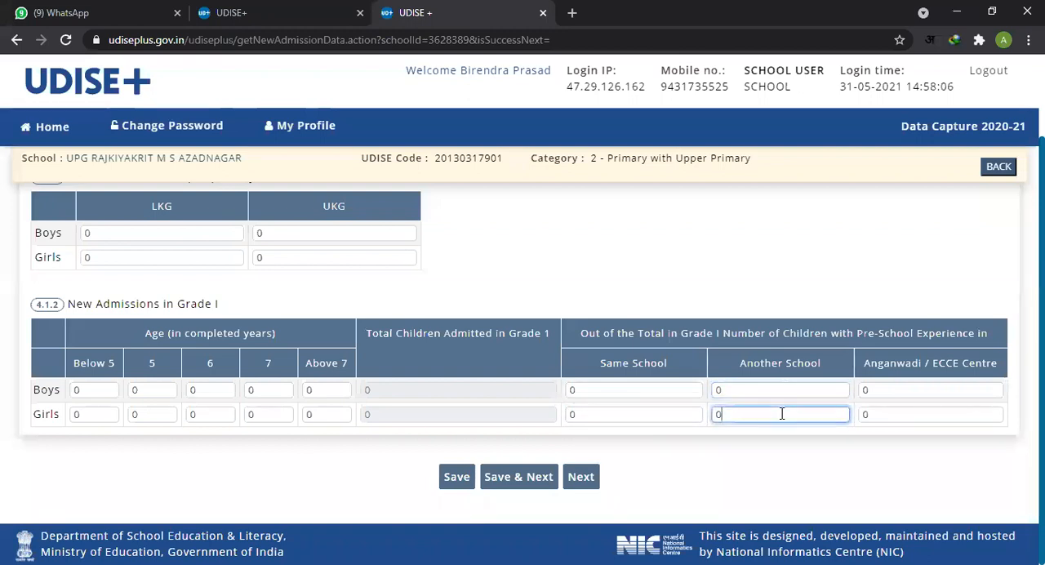
click(908, 390)
click(909, 411)
click(913, 390)
double_click(907, 414)
Step: Check the Above 7 age counts in 4.1.2 and compare them with the pre-school experience fields
click(321, 390)
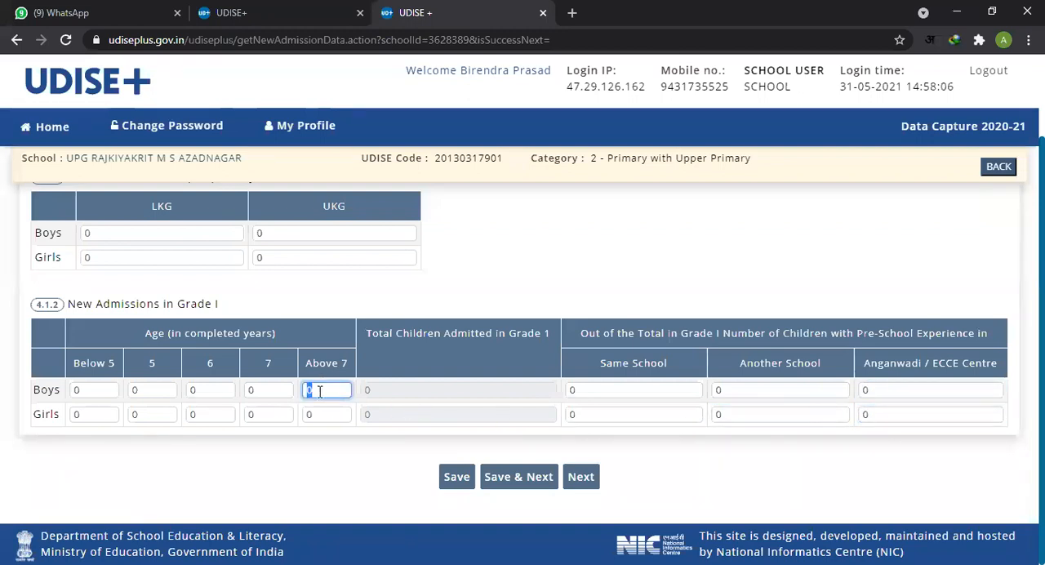
click(321, 415)
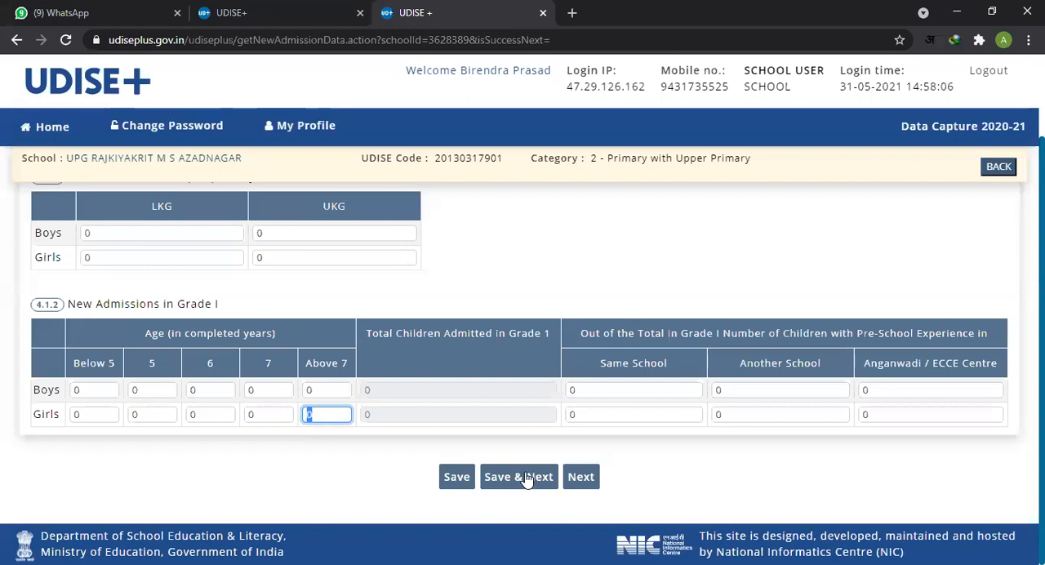
click(606, 390)
click(769, 392)
click(897, 395)
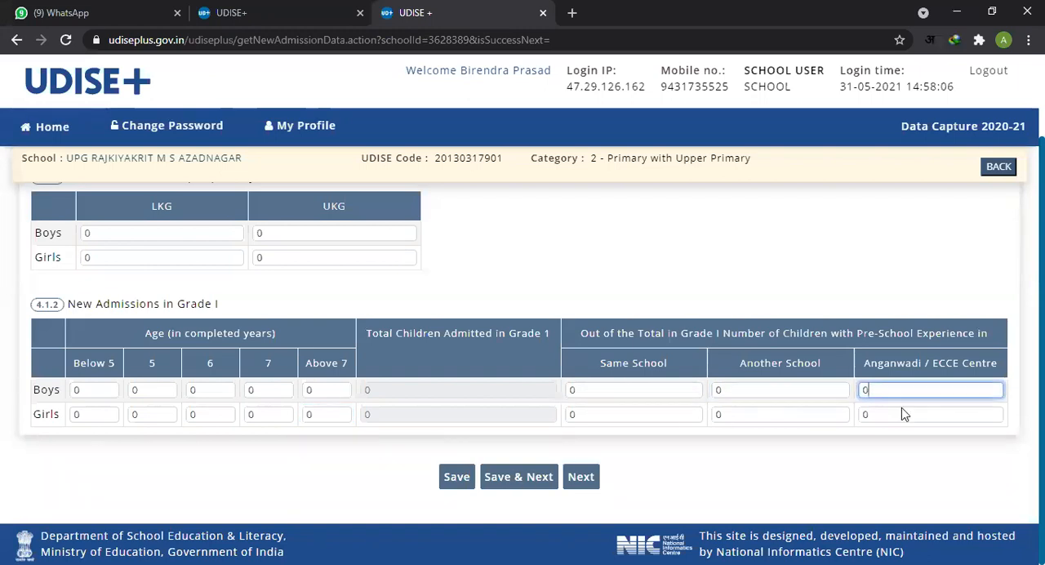
click(664, 386)
click(735, 389)
click(773, 405)
click(644, 391)
click(621, 415)
click(615, 389)
click(607, 415)
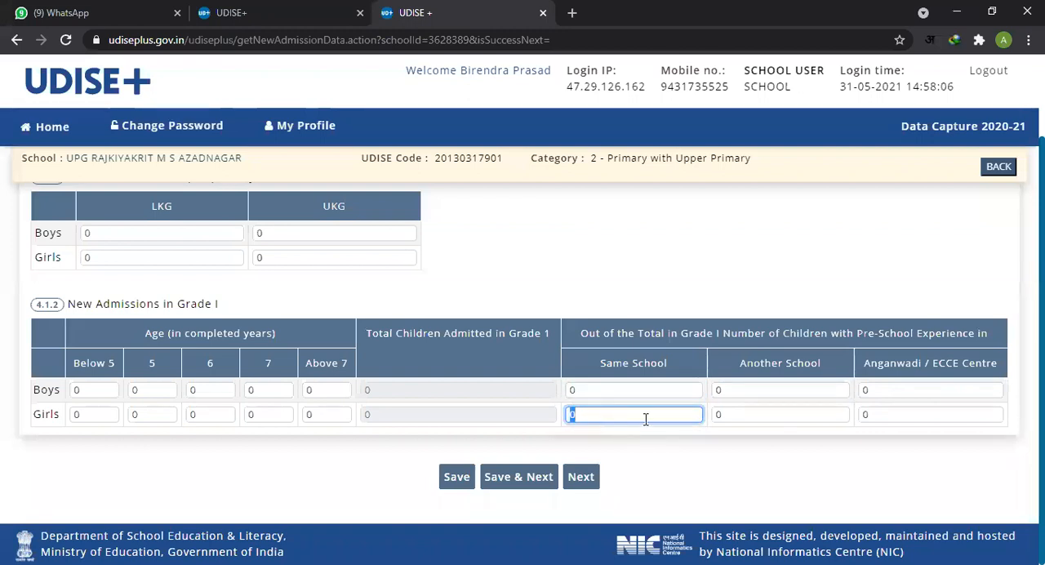
Step: Recheck the Same School and Another School counts in 4.1.2 and continue to the 4.2 enrolment page without saving
click(633, 396)
click(755, 391)
click(630, 390)
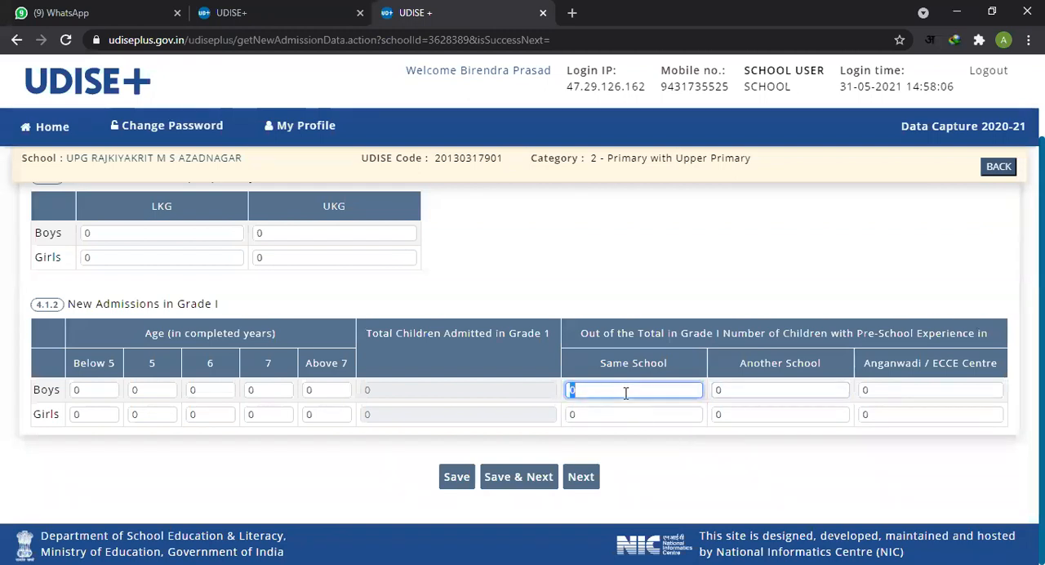
click(742, 390)
click(744, 414)
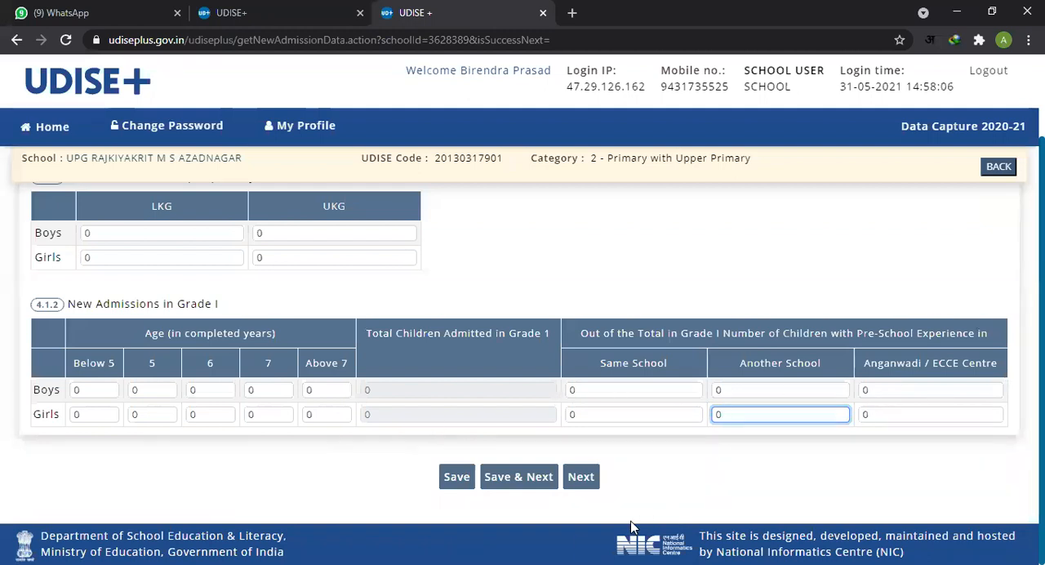
click(585, 482)
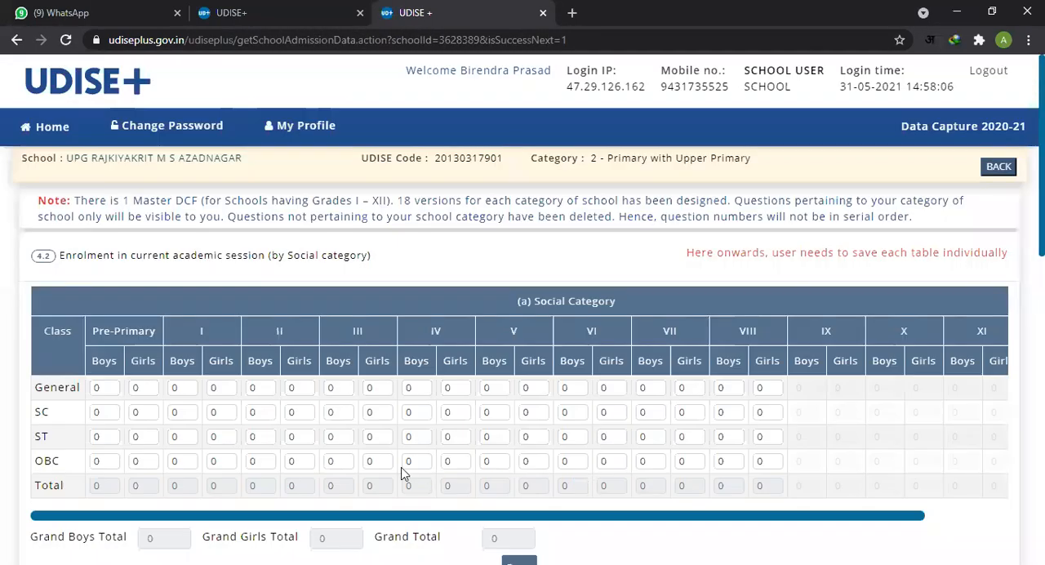
Step: Look over the General, SC, ST, OBC and Total rows of the 4.2 (a) Social Category table
scroll(402, 466, down, 1)
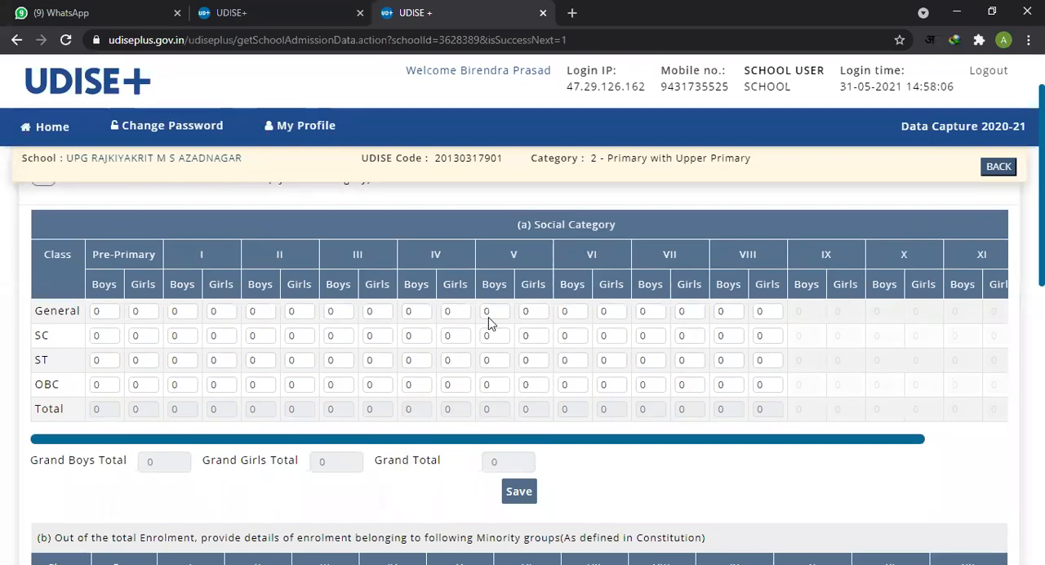
click(112, 311)
click(116, 337)
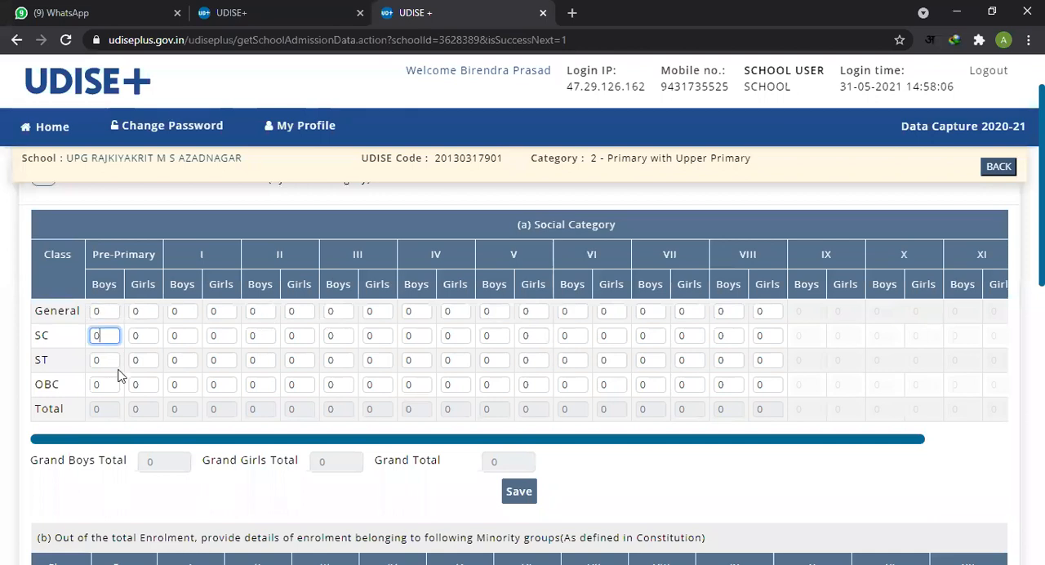
drag(119, 376, 98, 416)
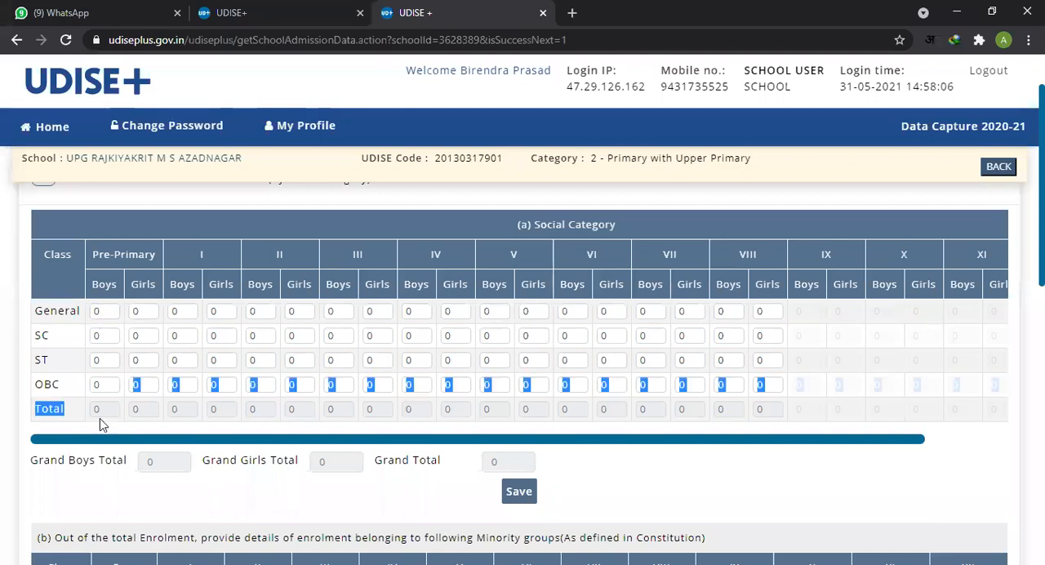
Step: Go across the General row of the 4.2 (a) table and check the boys and girls fields from Pre-Primary to VIII
click(106, 311)
click(139, 311)
double_click(153, 315)
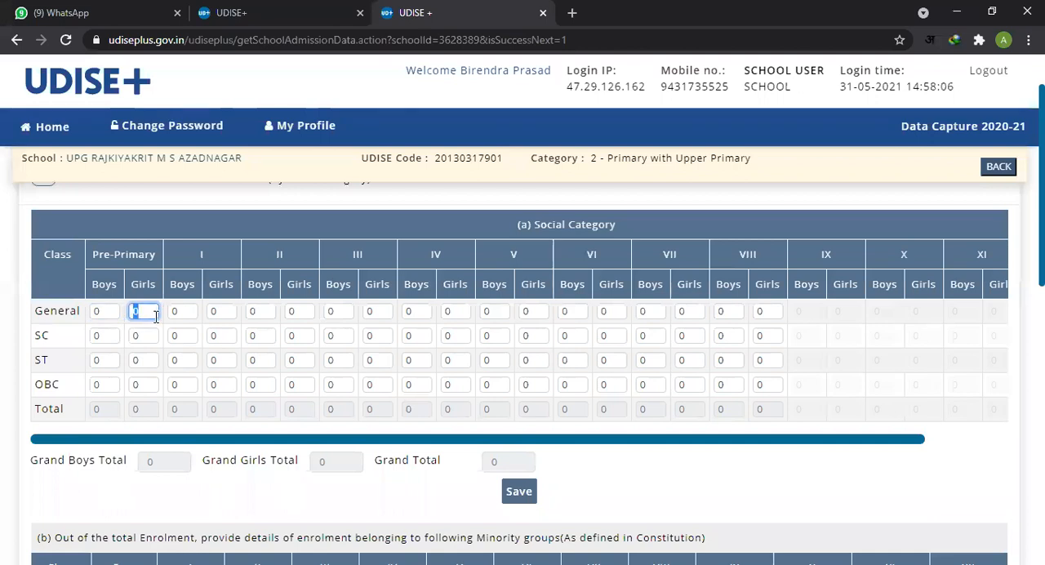
click(180, 316)
double_click(180, 312)
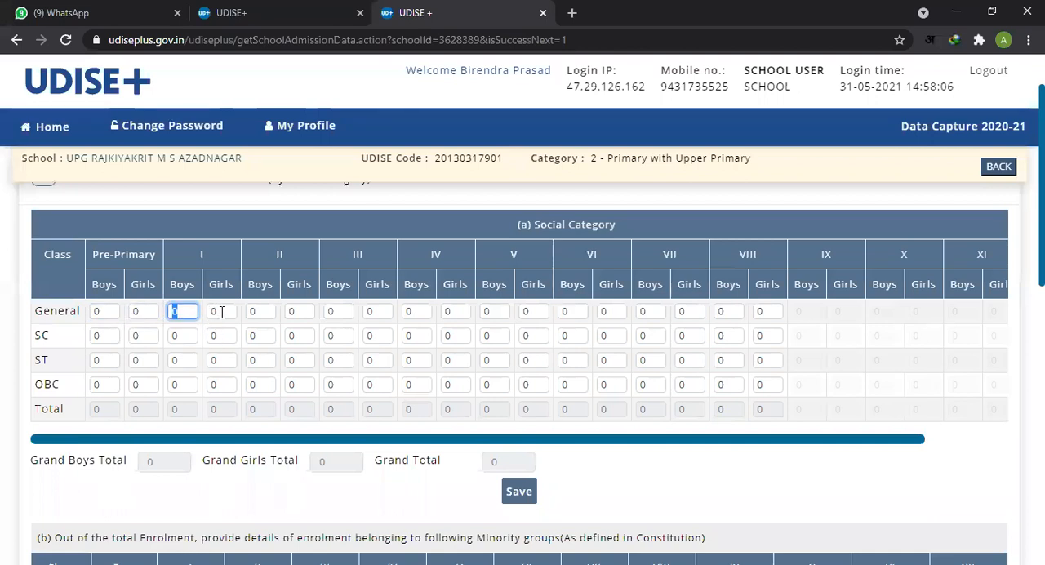
click(221, 312)
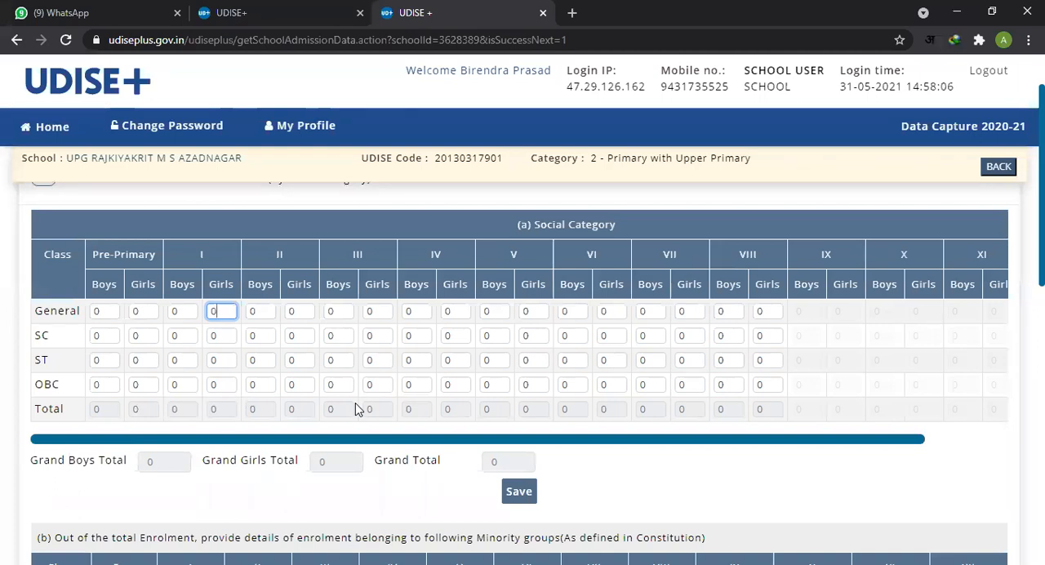
click(112, 310)
click(162, 313)
click(768, 312)
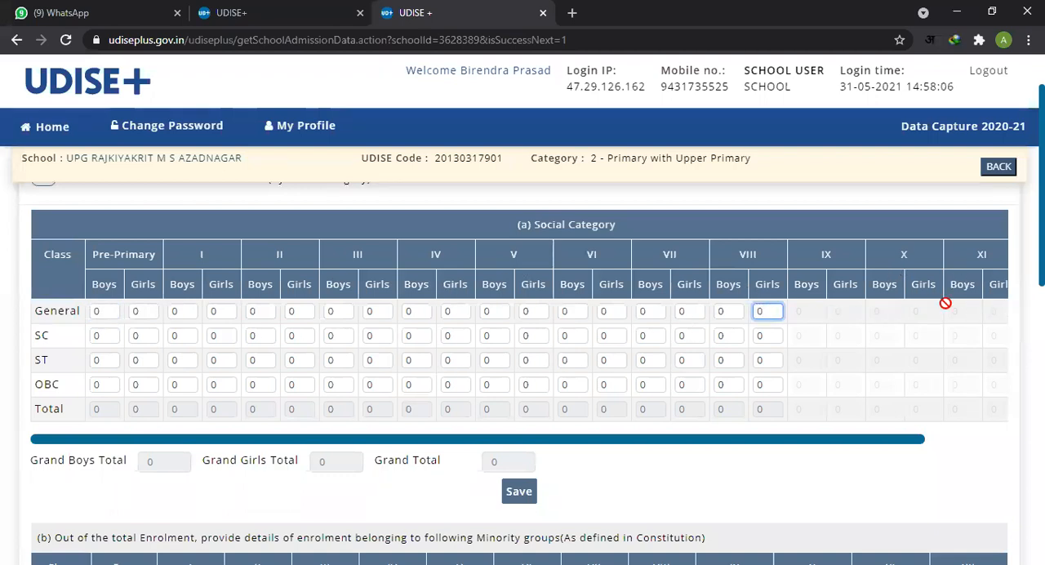
click(530, 311)
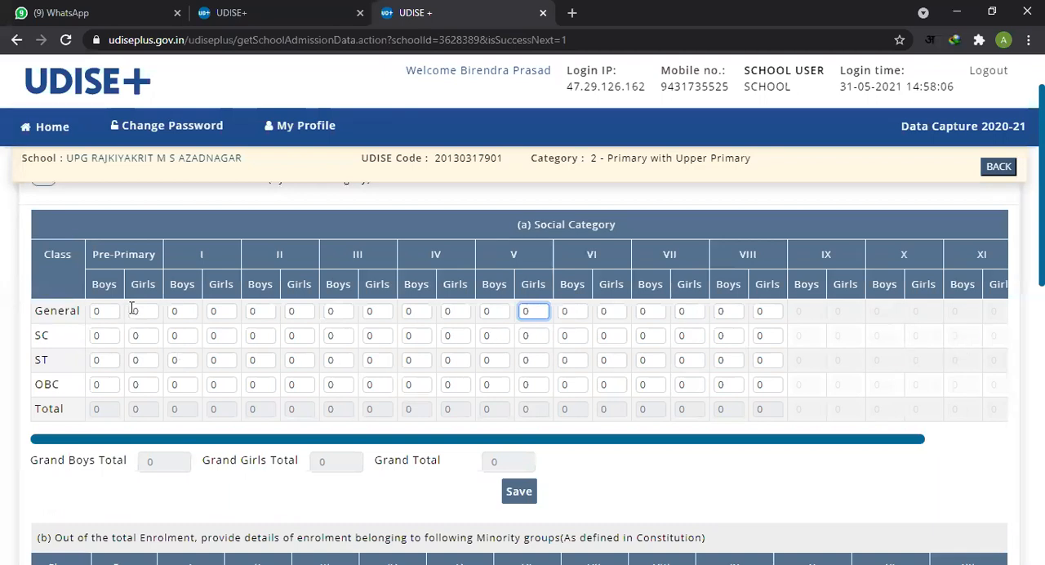
Step: Compare the 4.2 (a) Social Category table with the 4.2 (b) Minority groups table
scroll(110, 392, down, 1)
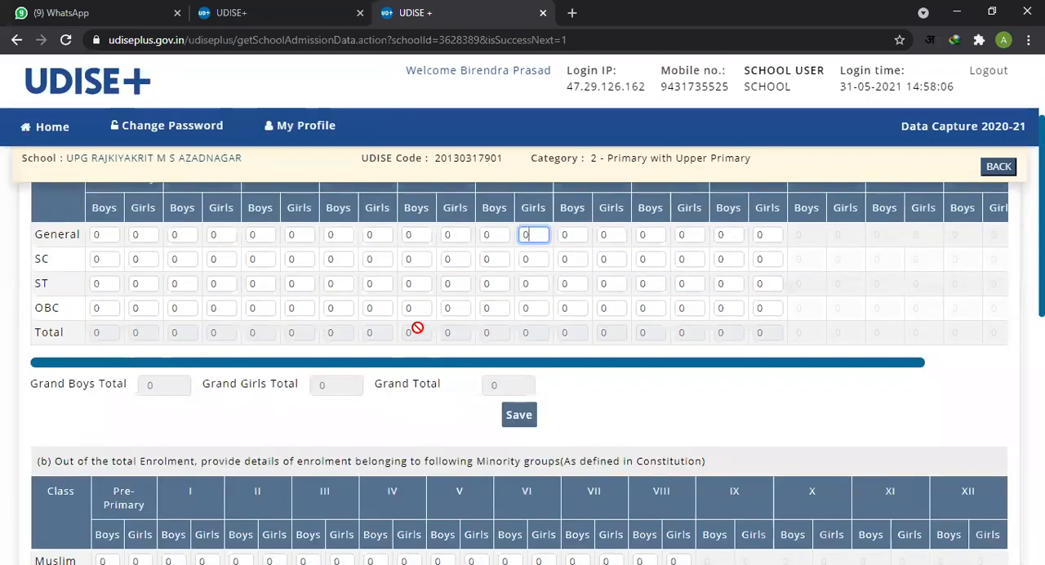
scroll(425, 282, down, 2)
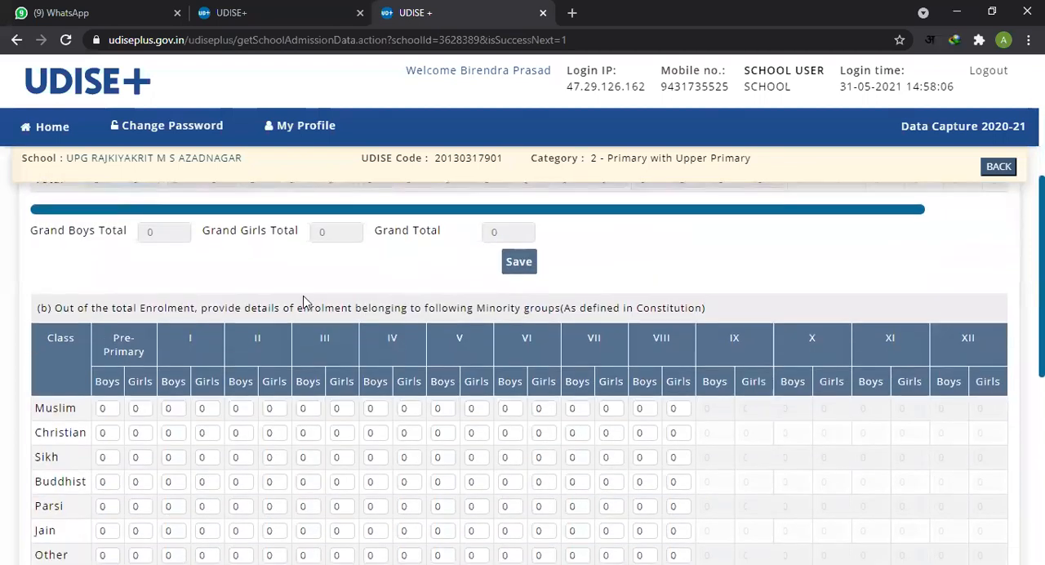
scroll(381, 316, up, 1)
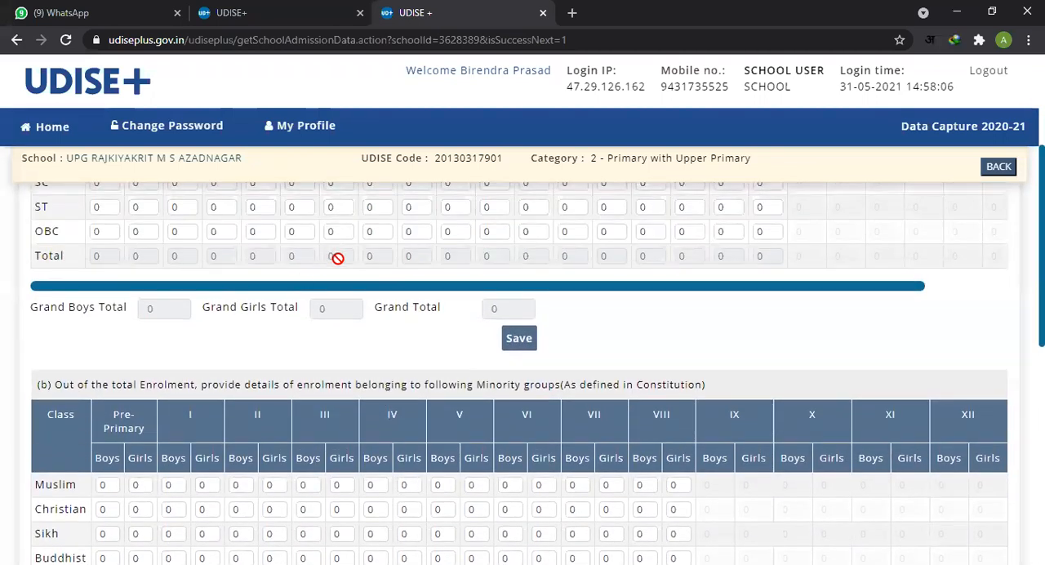
scroll(306, 342, down, 1)
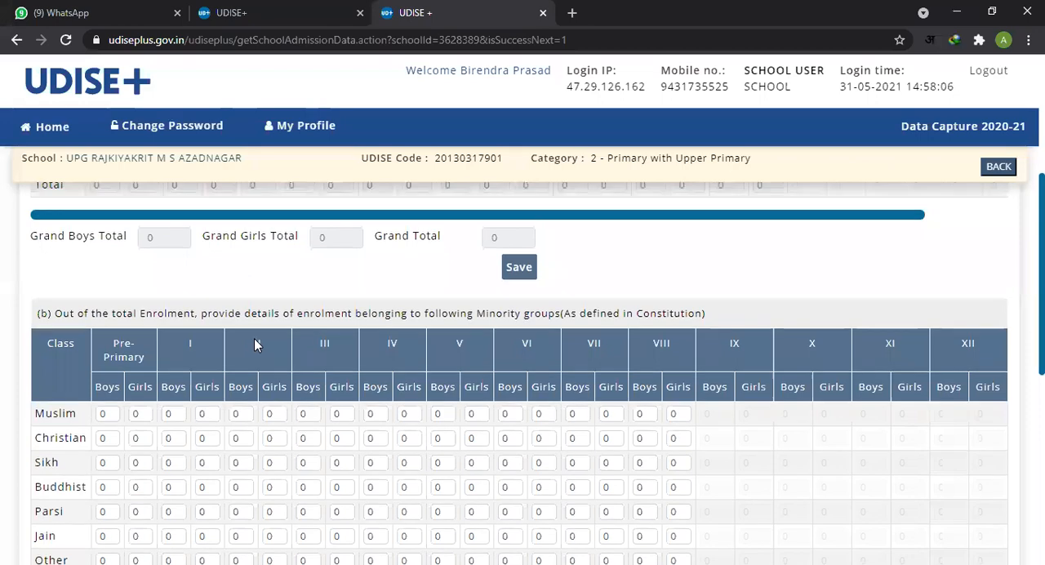
scroll(245, 334, up, 2)
click(218, 283)
scroll(186, 375, down, 3)
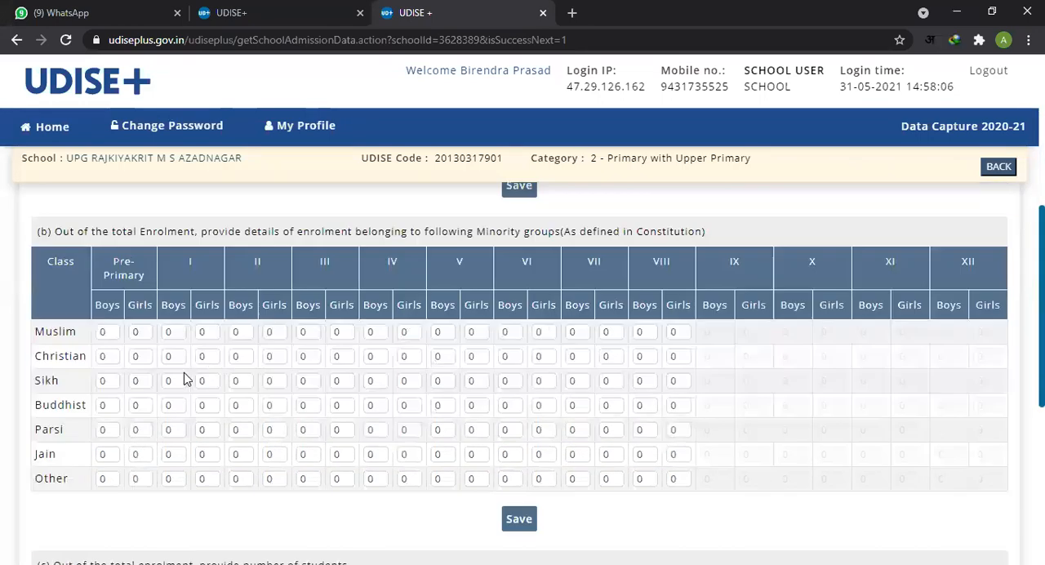
Step: Examine the minority group rows in 4.2 (b), checking the Pre-Primary boys fields and the Muslim row label
click(115, 335)
click(112, 358)
click(114, 380)
scroll(122, 384, up, 4)
scroll(49, 408, down, 3)
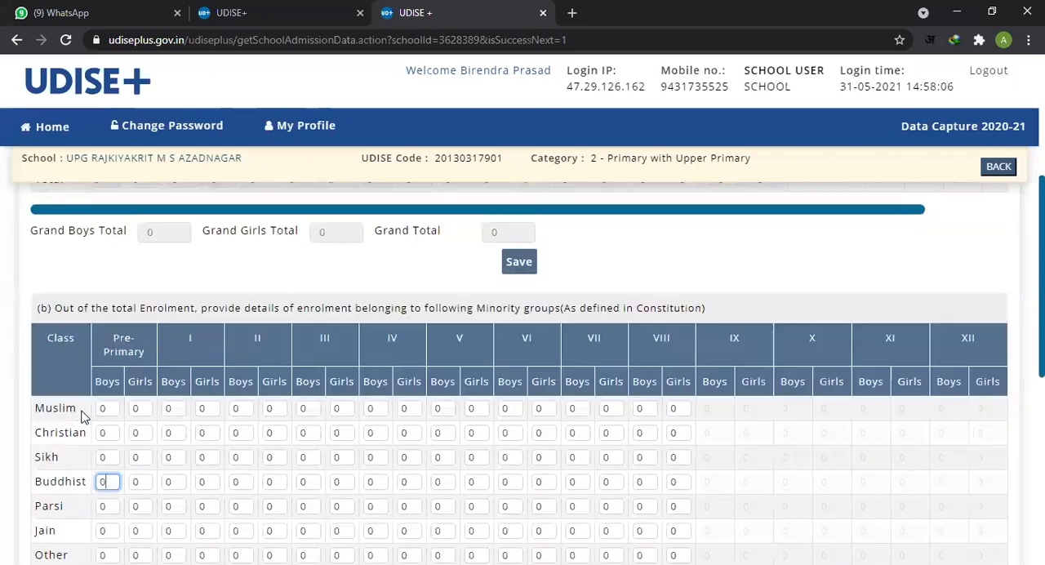
drag(28, 417, 79, 410)
scroll(89, 405, down, 2)
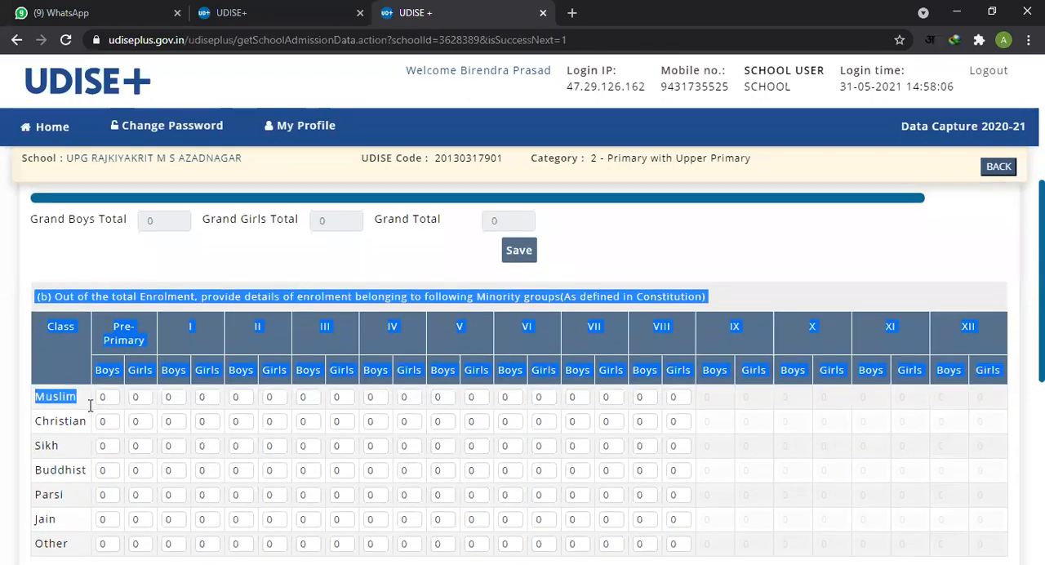
Step: Check the Muslim row of the 4.2 (b) Minority groups table, from its label to the Pre-Primary boys field
drag(42, 279, 92, 332)
click(51, 372)
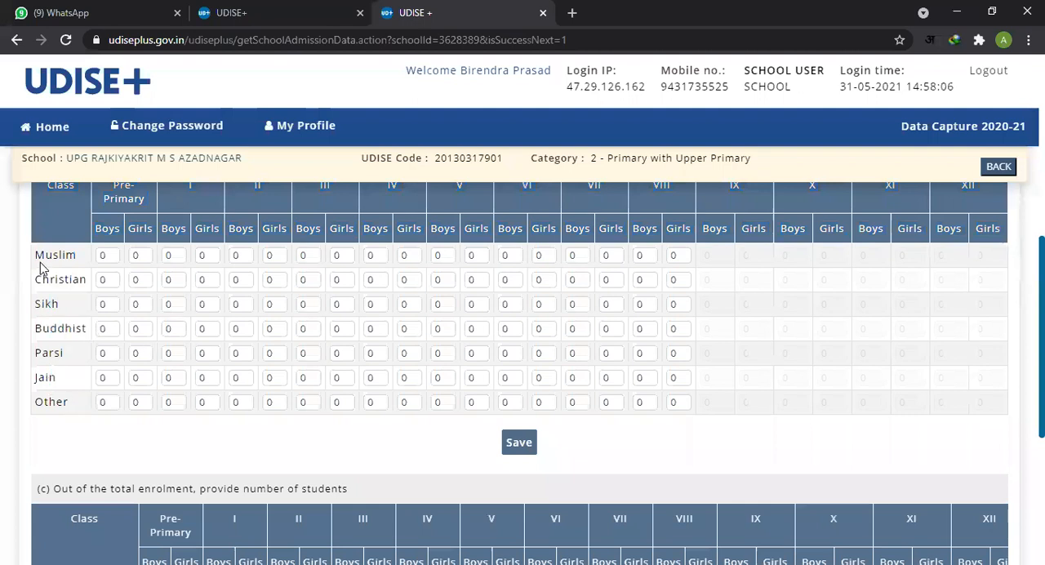
drag(44, 255, 139, 260)
click(274, 302)
scroll(163, 351, up, 1)
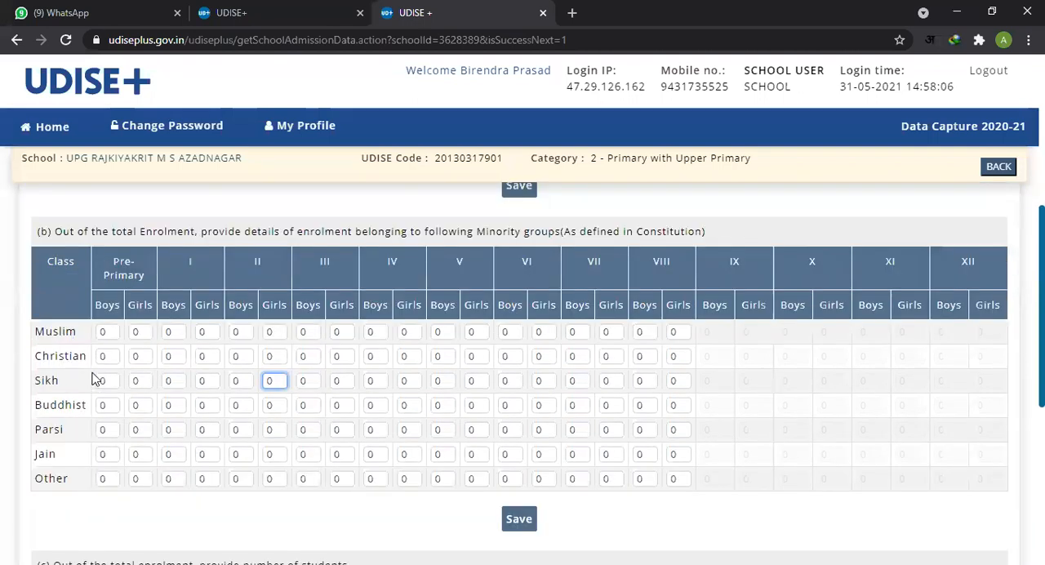
drag(33, 329, 99, 332)
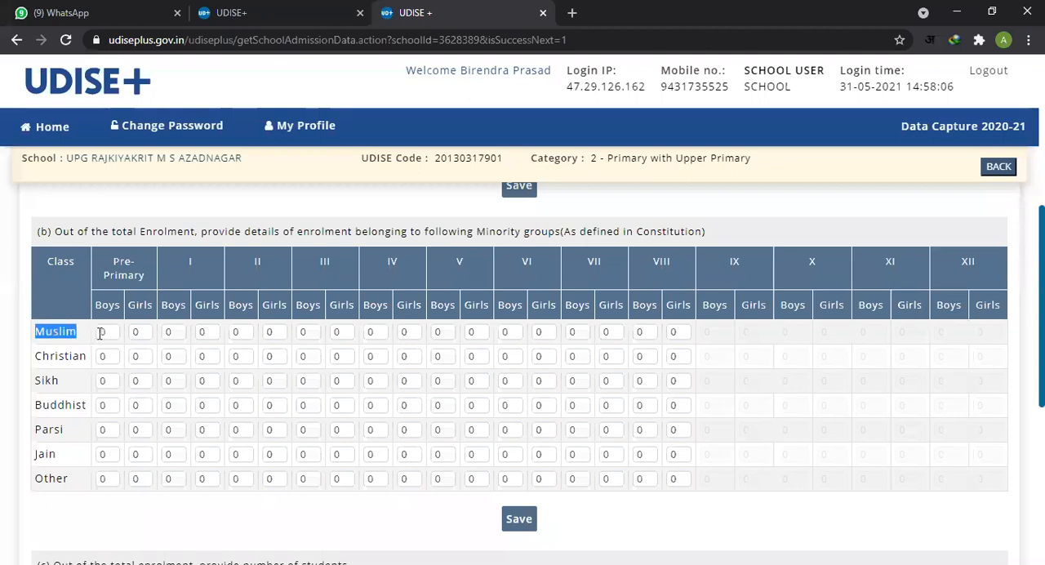
click(112, 331)
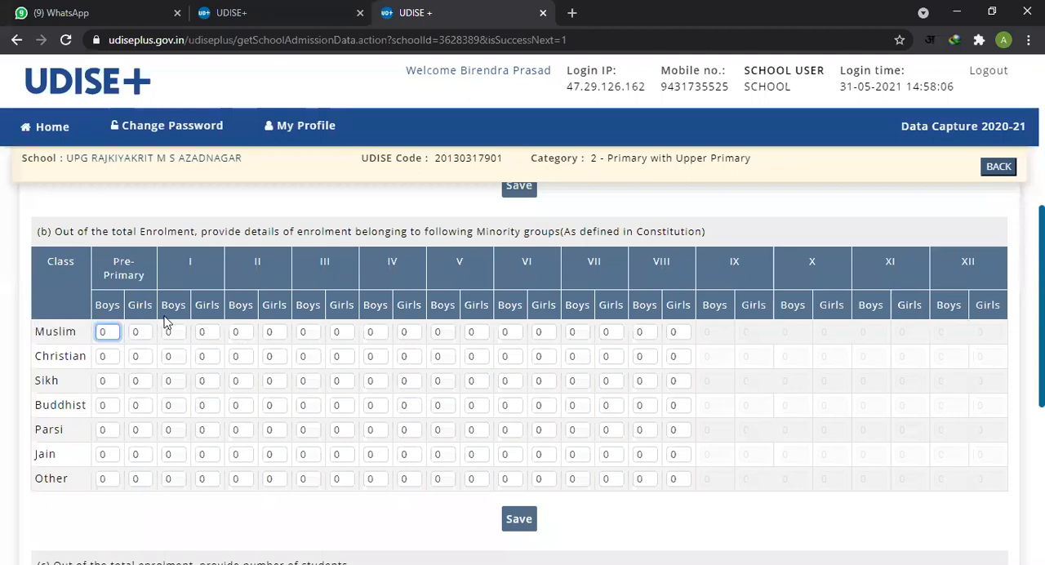
Step: Check the Christian row fields of the 4.2 (b) table for Pre-Primary, I and II
scroll(163, 322, up, 4)
scroll(184, 428, down, 3)
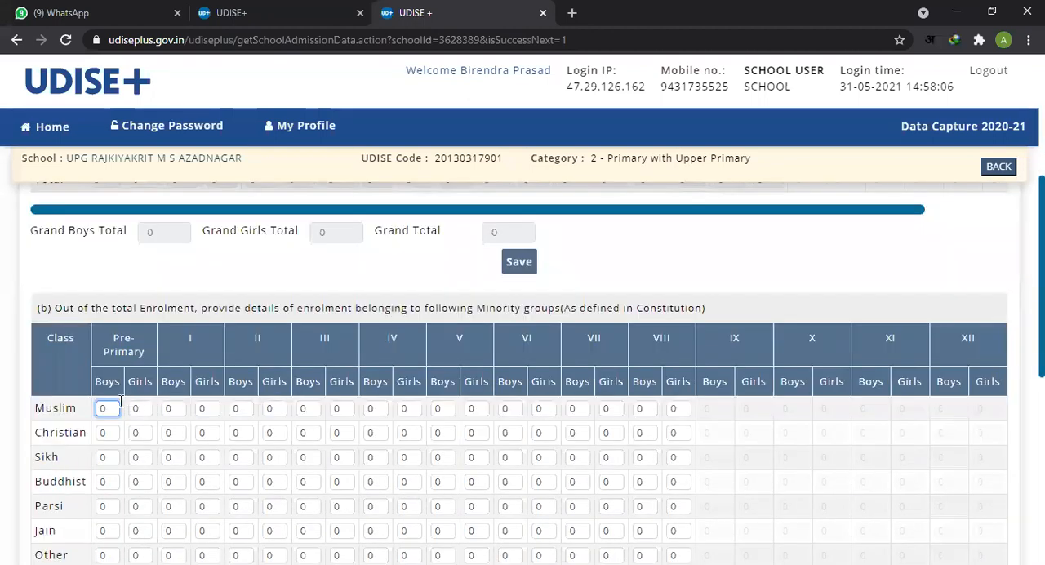
click(107, 431)
click(170, 432)
click(269, 444)
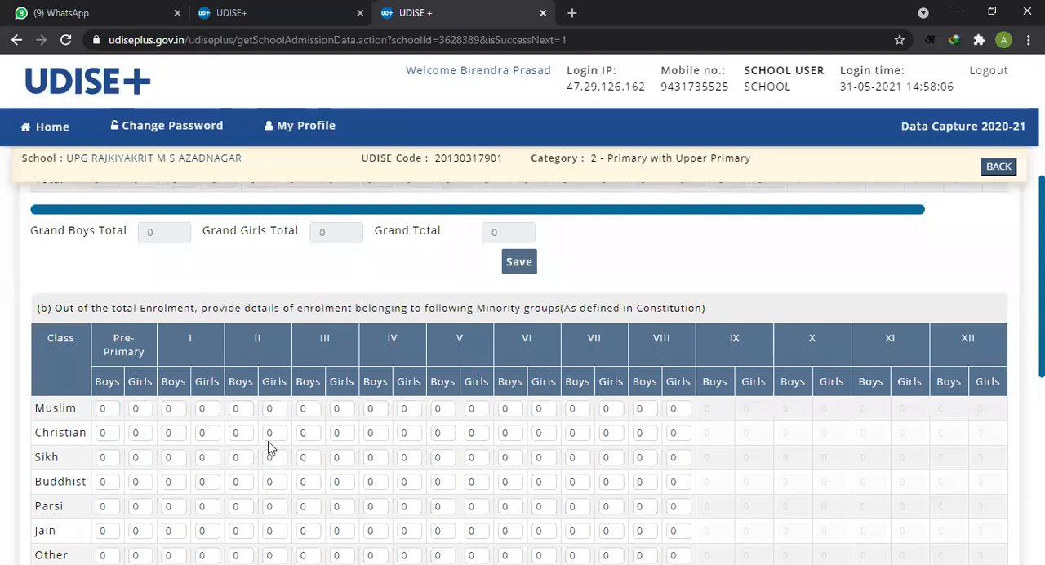
Step: Look over the grand totals and save option of 4.2 (a) alongside the 4.2 (b) Minority groups rows
scroll(182, 306, up, 2)
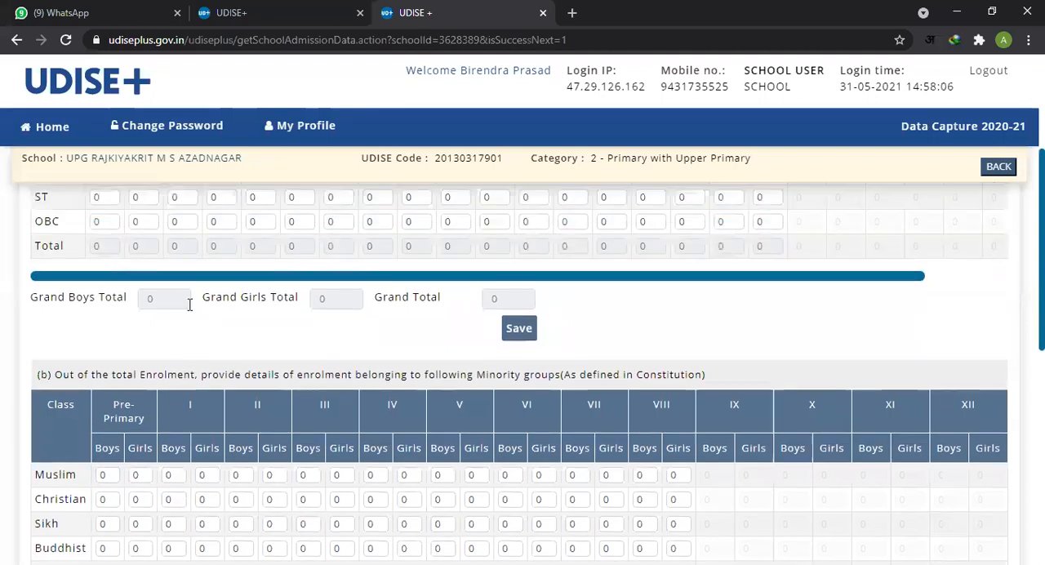
scroll(128, 287, down, 3)
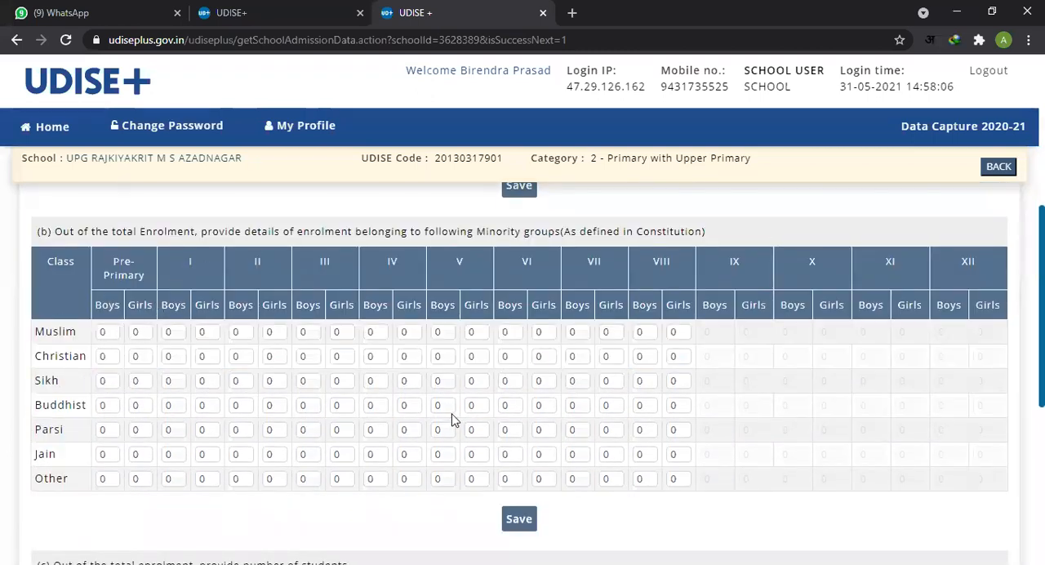
scroll(707, 408, down, 2)
scroll(666, 413, up, 5)
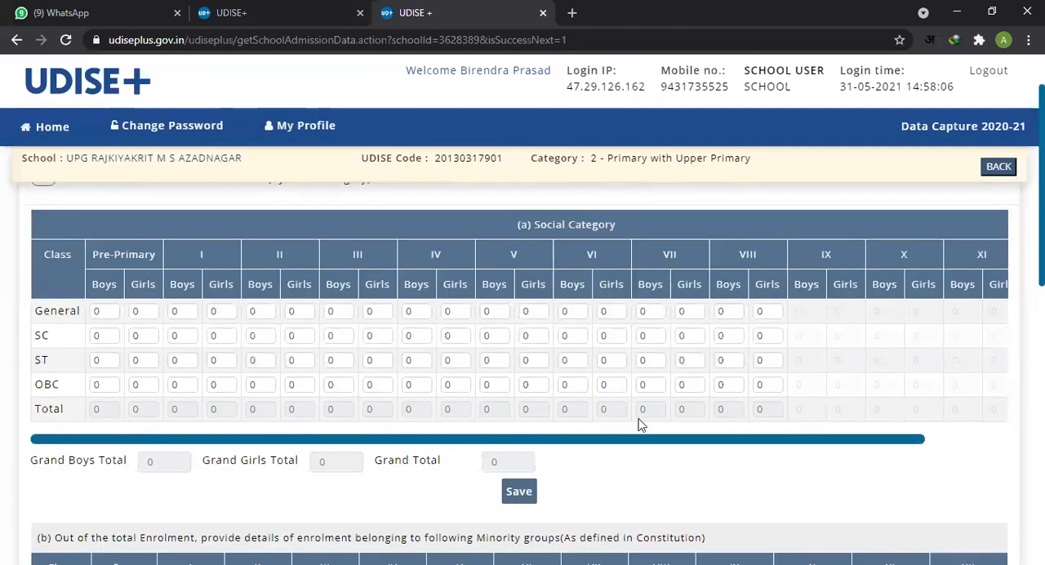
click(516, 496)
scroll(563, 408, down, 1)
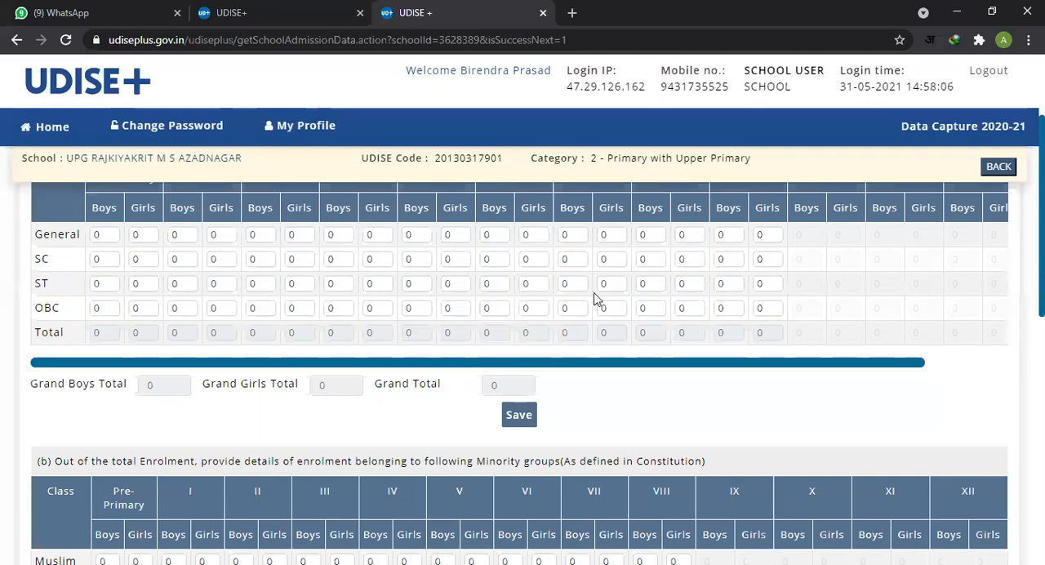
scroll(590, 408, down, 2)
scroll(490, 384, down, 2)
scroll(424, 366, up, 2)
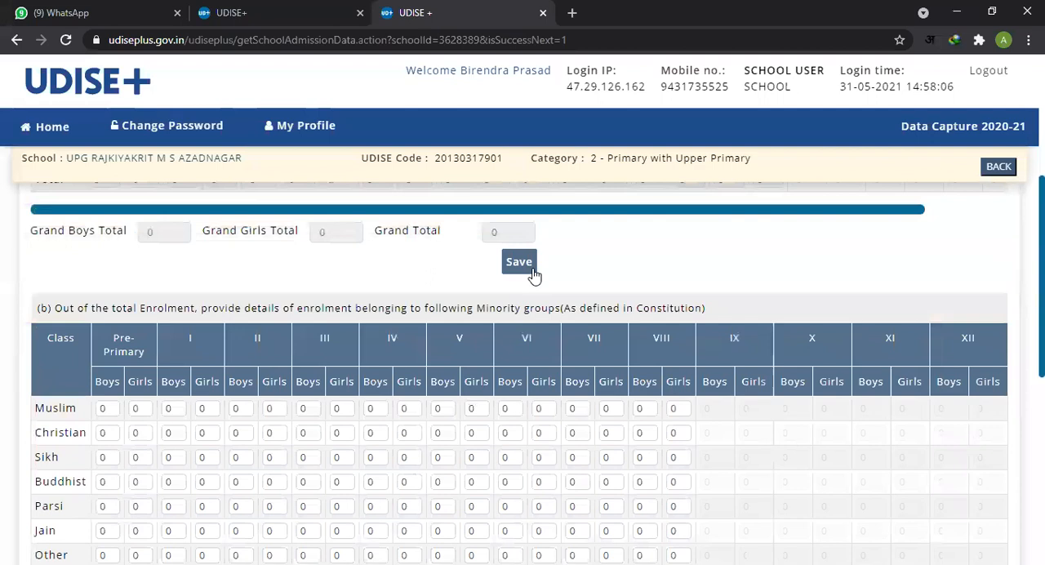
Step: Go across the Having AADHAAR row of table (c) and check the boys and girls fields from Pre-Primary to VIII
scroll(408, 376, down, 2)
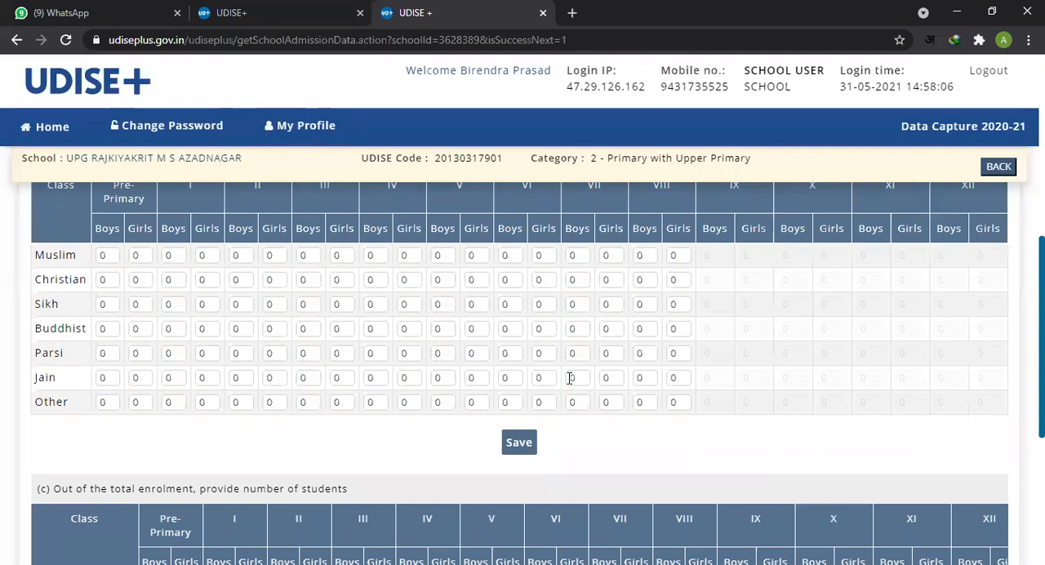
scroll(827, 371, down, 1)
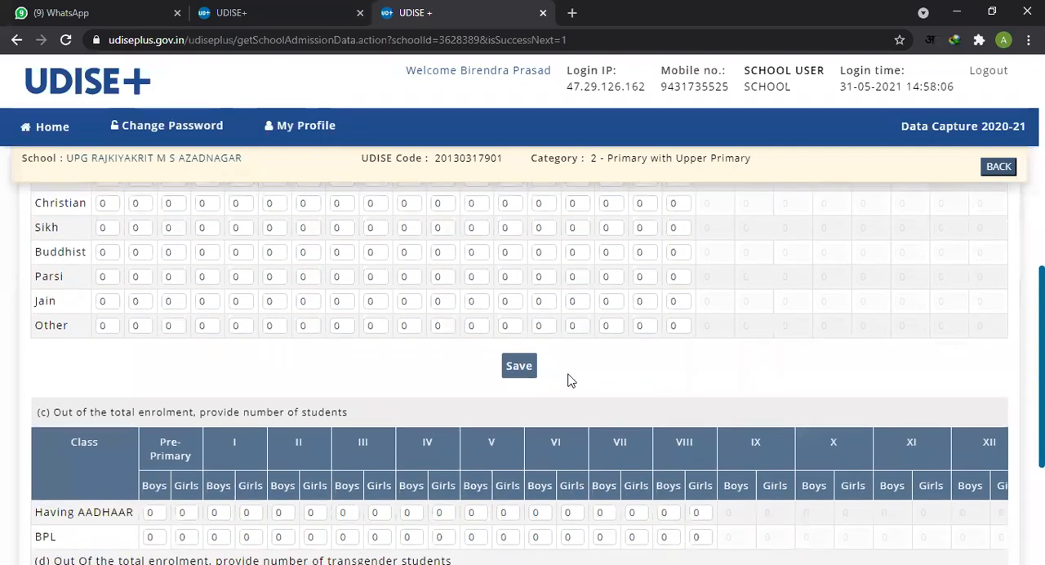
scroll(585, 381, down, 2)
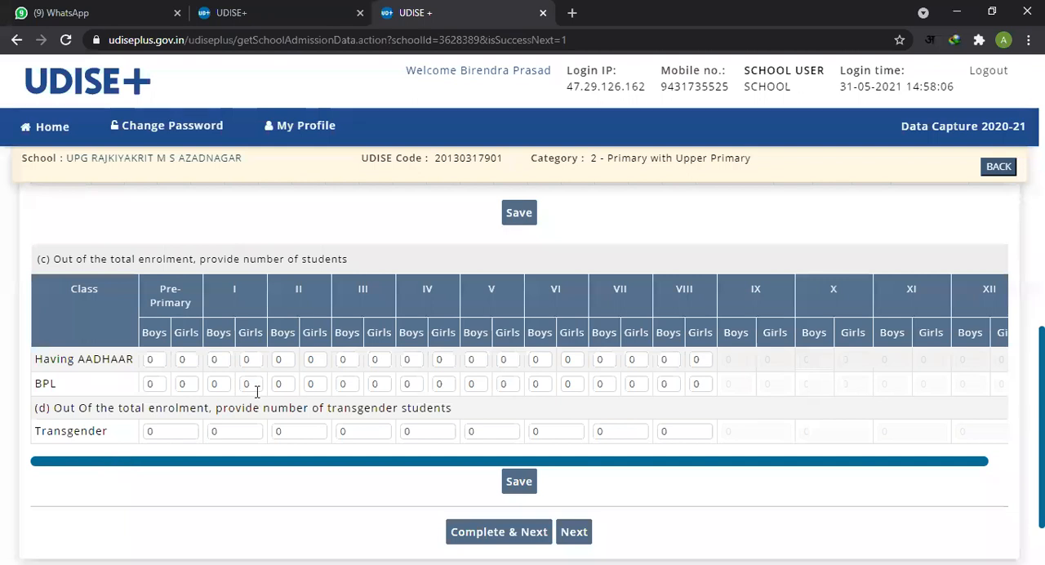
click(162, 357)
click(196, 363)
click(303, 372)
click(389, 360)
click(702, 361)
click(632, 360)
click(162, 358)
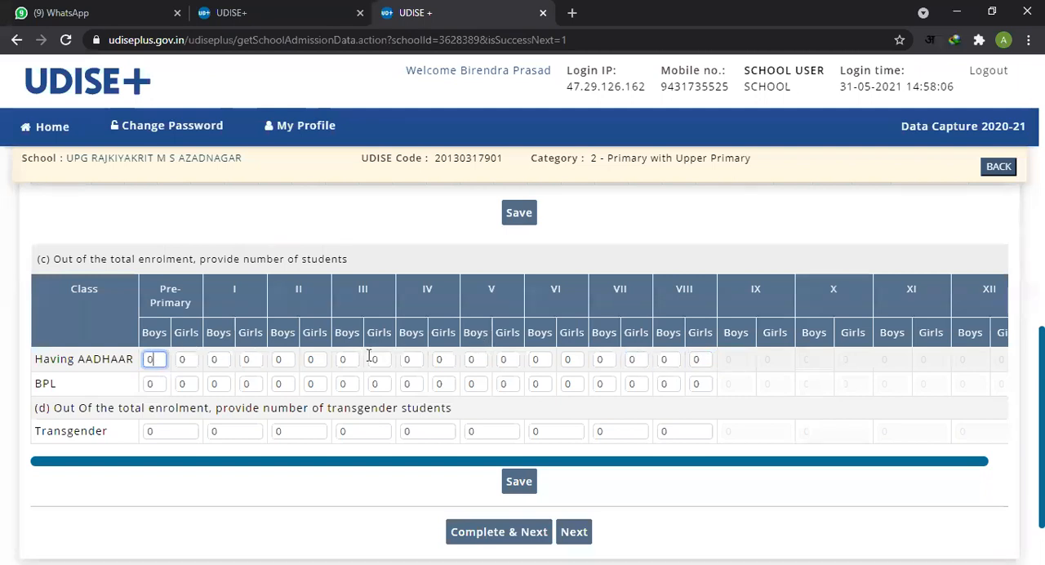
Step: Check the BPL row of table (c), including the Pre-Primary and class VIII boys and girls fields
click(151, 385)
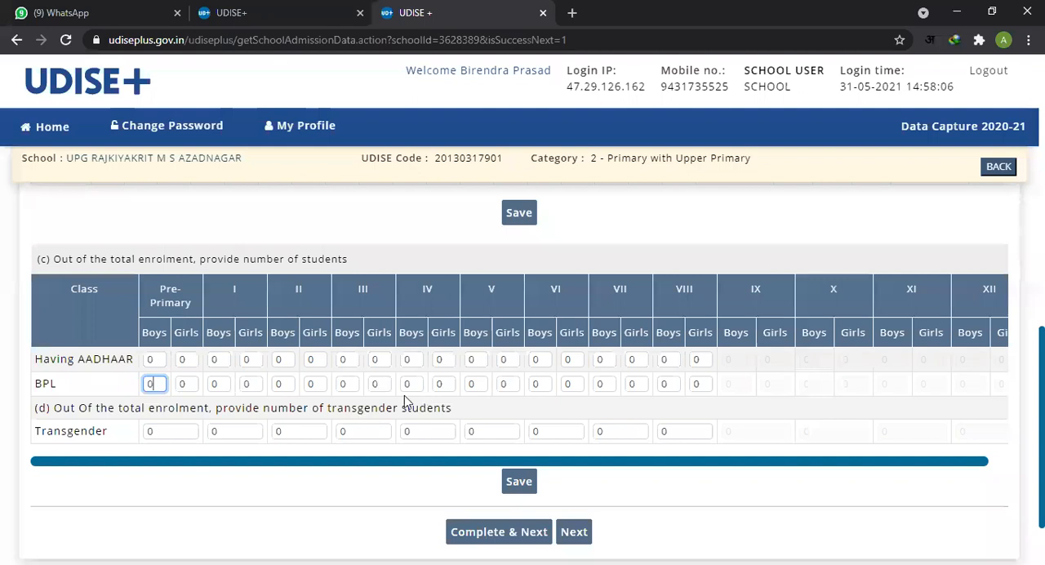
click(204, 386)
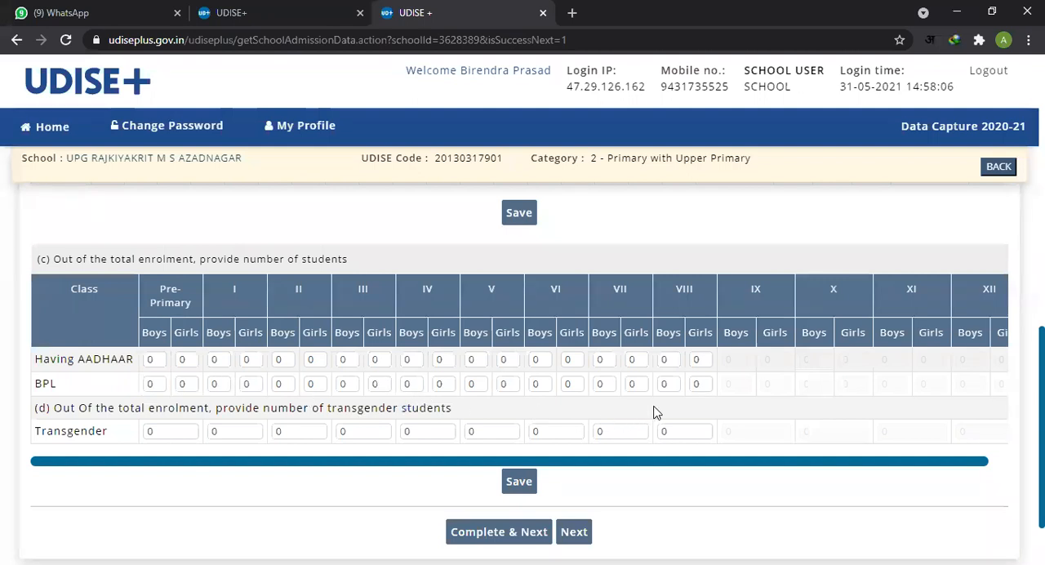
double_click(676, 383)
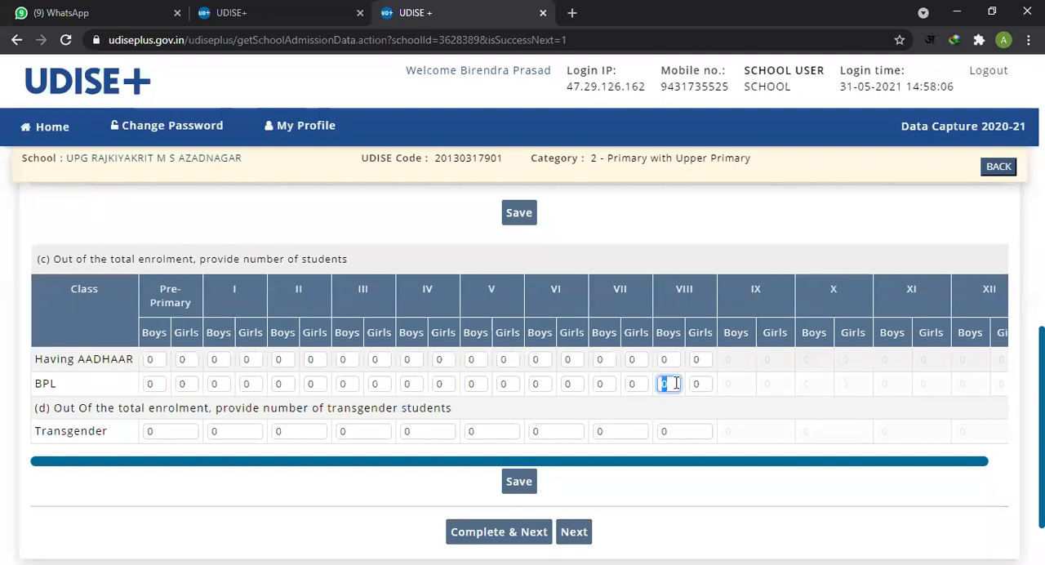
Step: Go across the Transgender row of table (d) and check each class field from Pre-Primary to VIII
double_click(165, 432)
double_click(233, 431)
double_click(294, 431)
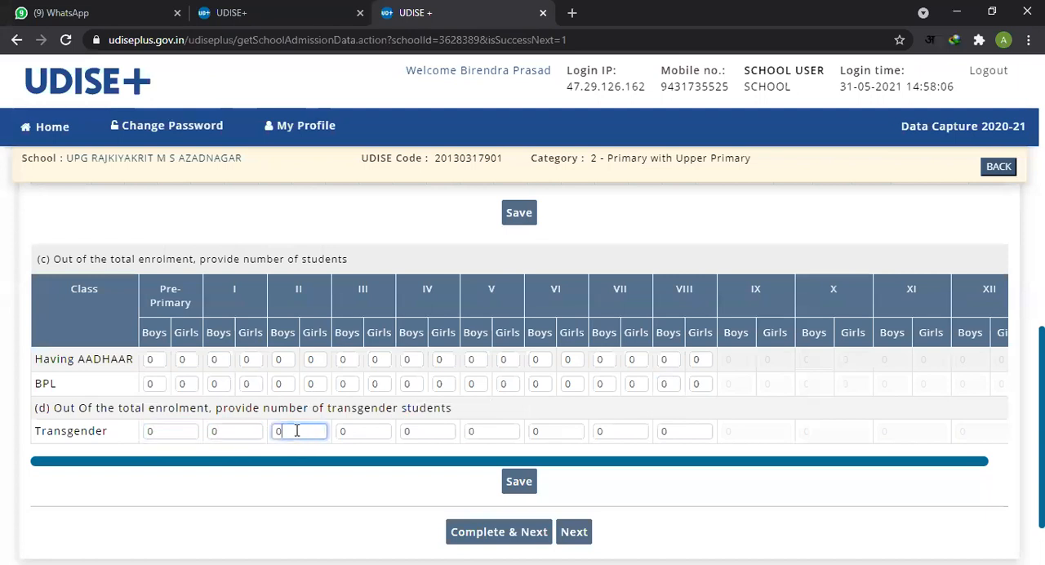
double_click(364, 431)
double_click(433, 432)
click(489, 434)
double_click(569, 433)
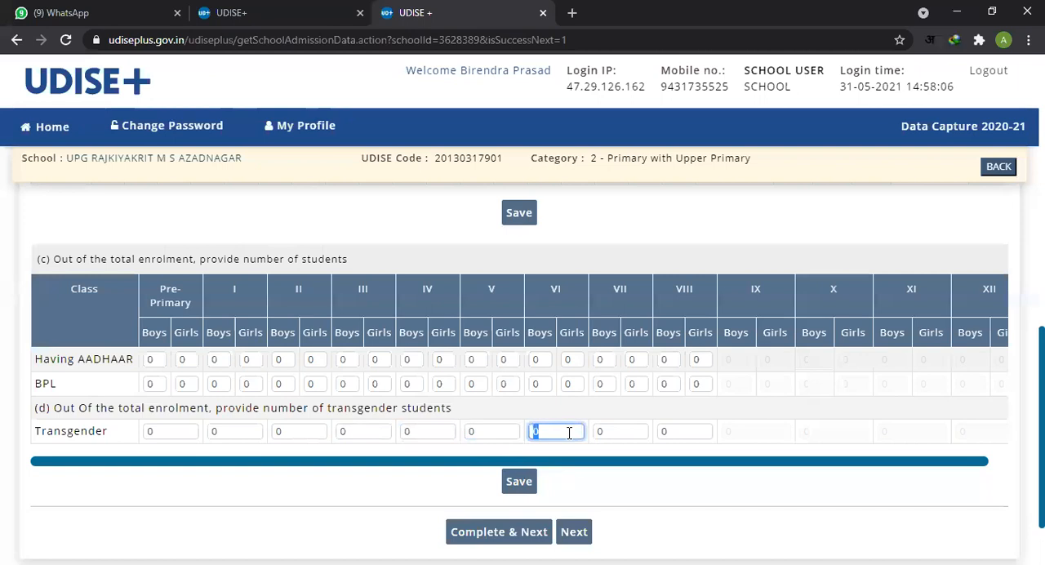
double_click(627, 432)
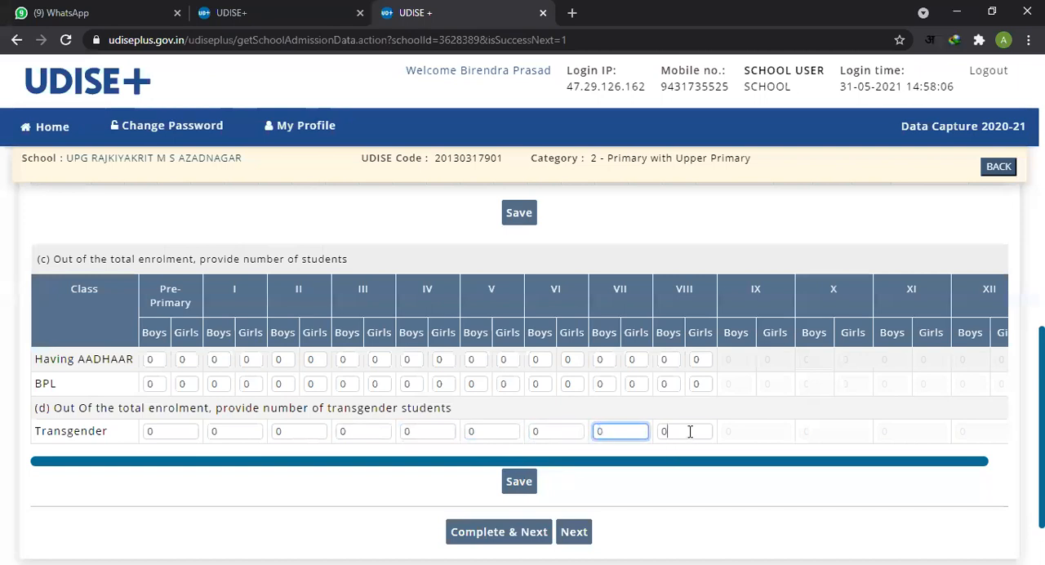
click(812, 436)
Step: Review the 4.2 enrolment tables once more and proceed to the 4.3 enrolment by age page without marking this page complete
scroll(44, 437, down, 1)
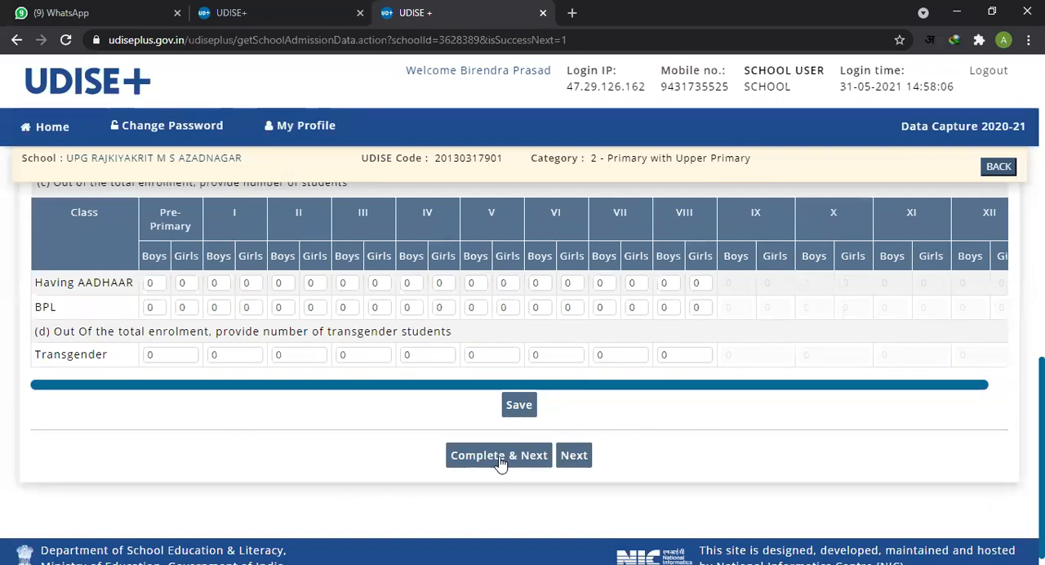
scroll(527, 310, up, 5)
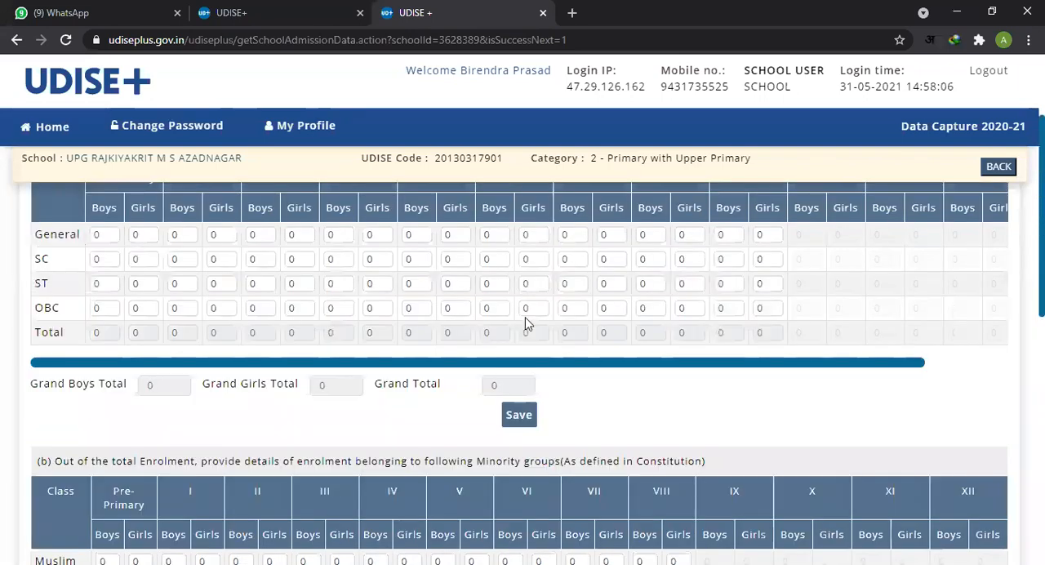
scroll(525, 324, down, 3)
scroll(522, 329, up, 5)
scroll(522, 329, down, 5)
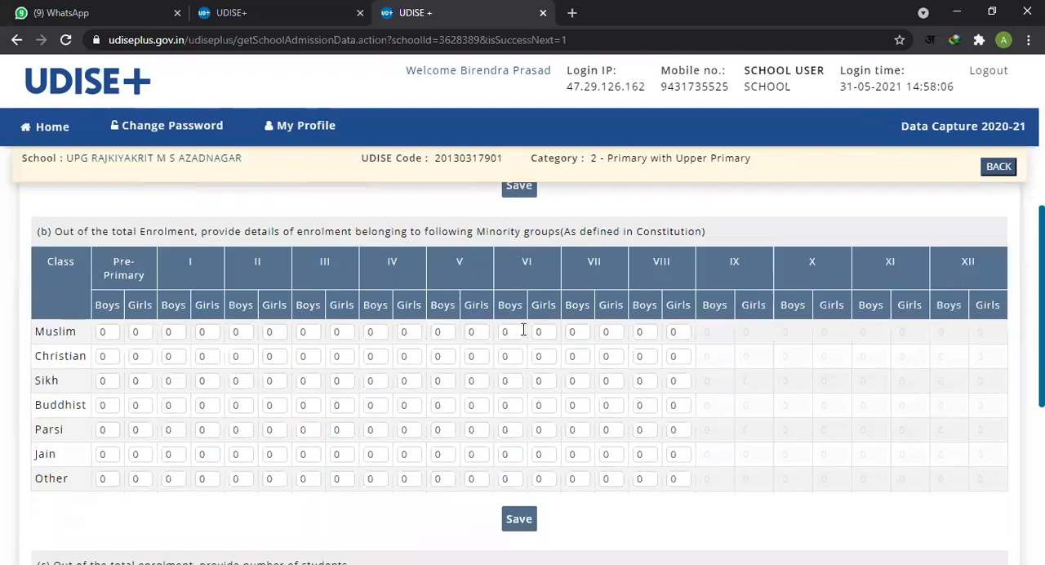
scroll(523, 329, down, 5)
scroll(524, 334, down, 2)
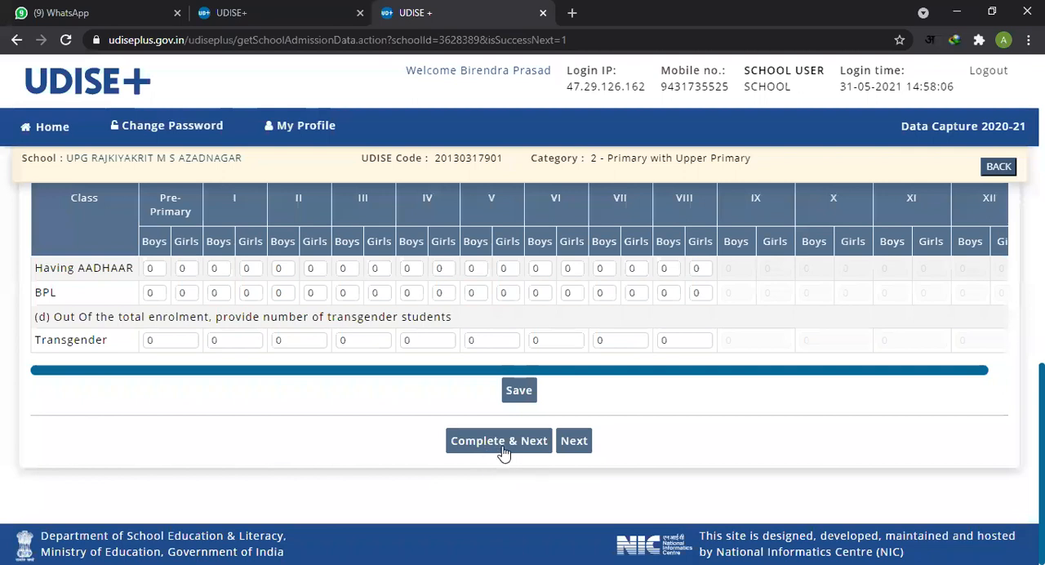
click(580, 445)
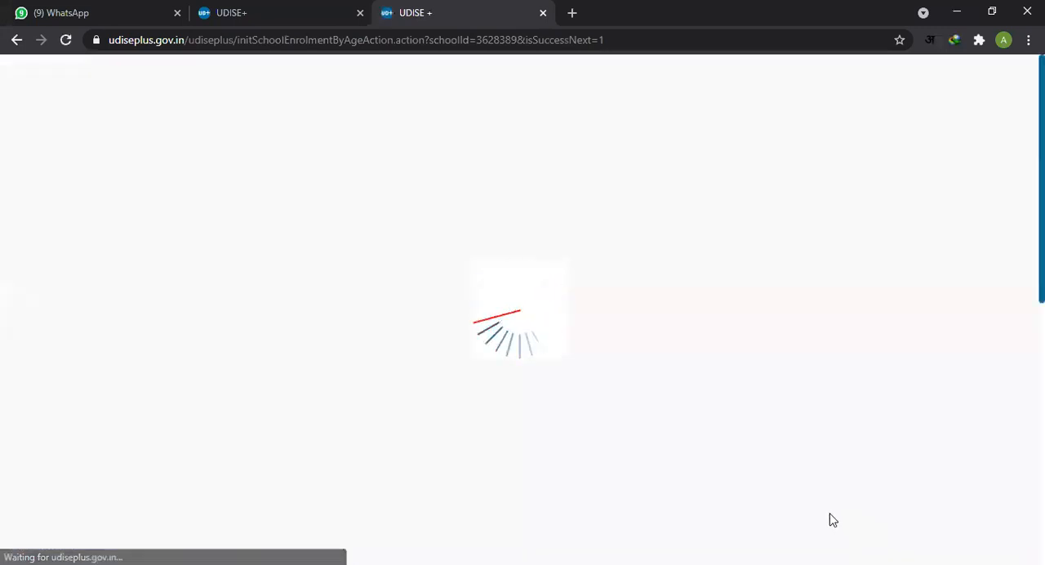
Step: Examine the Total Enrolment summary and the 4.3 age-wise table, checking the class I fields for ages 8 and 9
scroll(428, 388, down, 2)
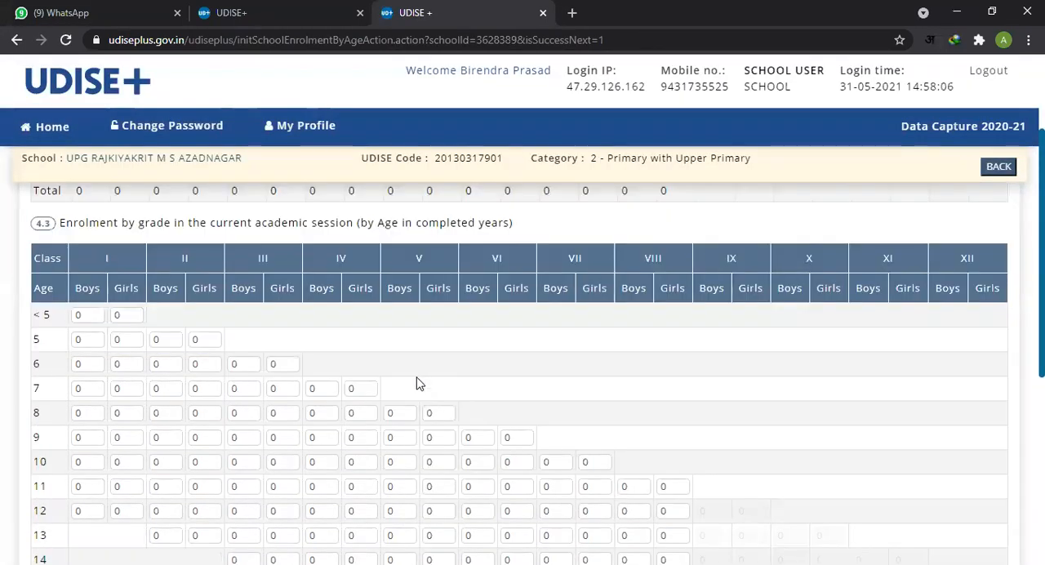
scroll(418, 383, up, 1)
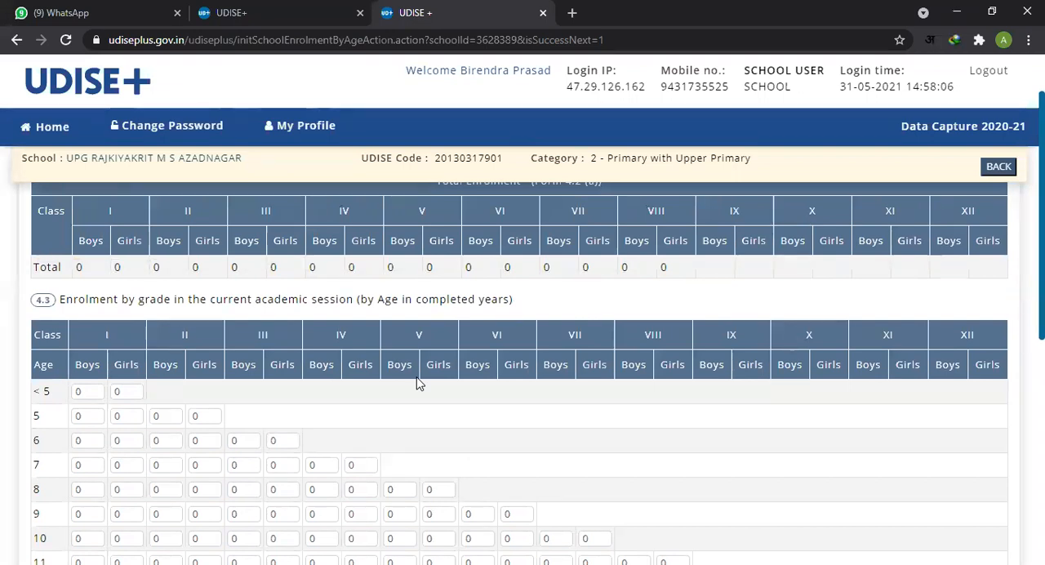
scroll(201, 384, down, 1)
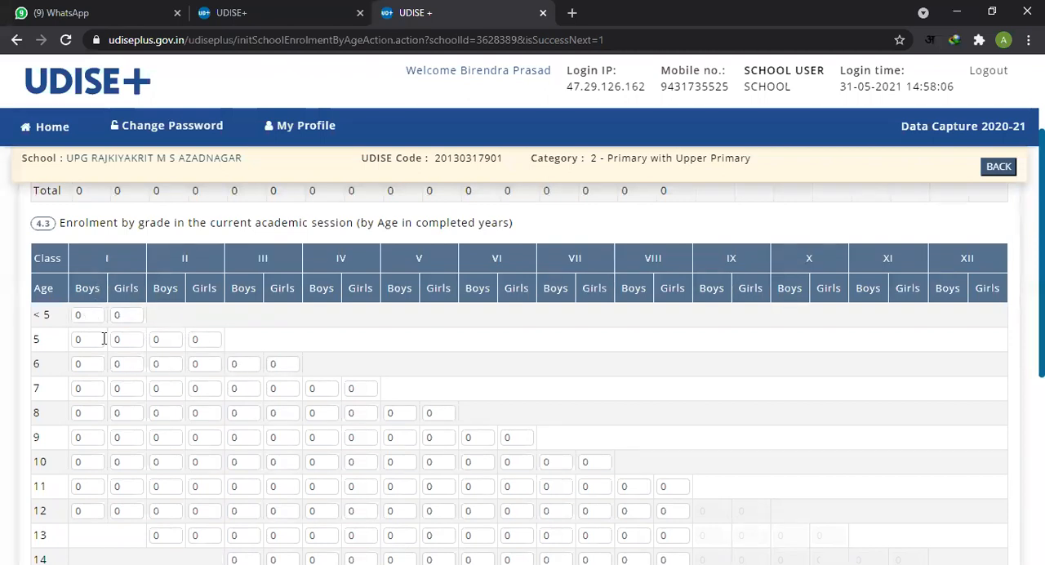
click(86, 412)
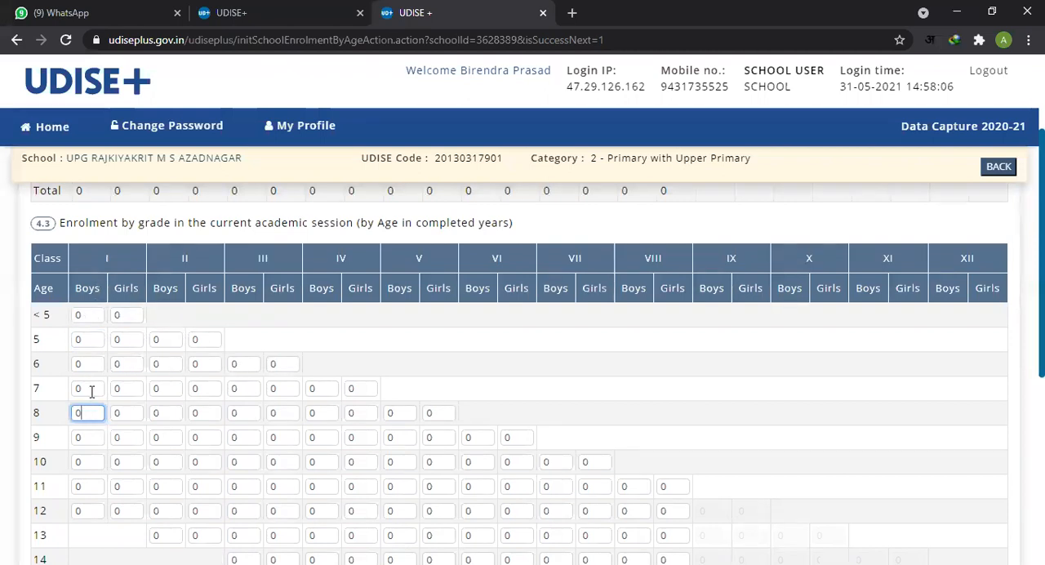
key(Down)
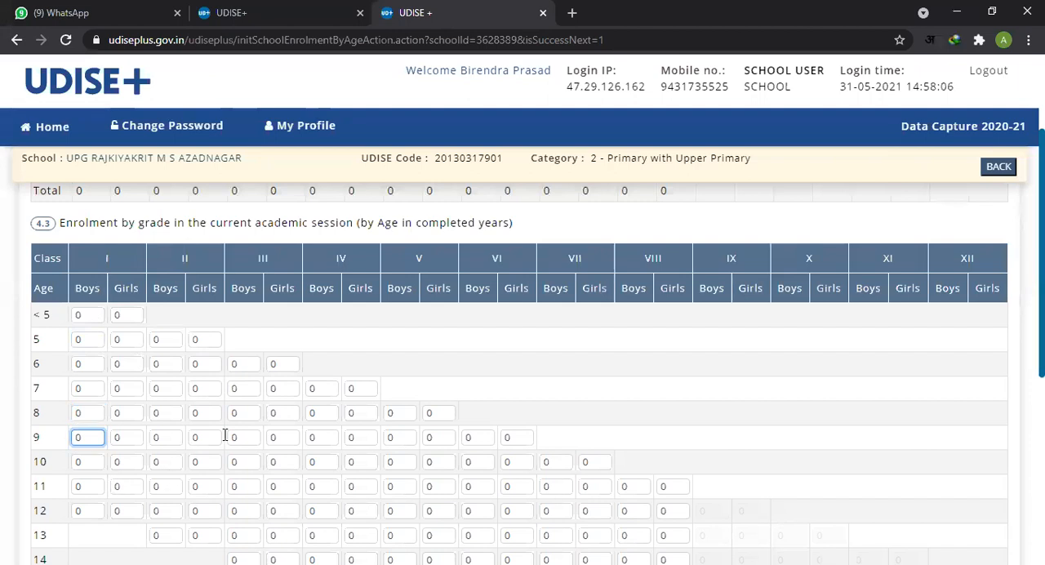
click(121, 417)
click(324, 451)
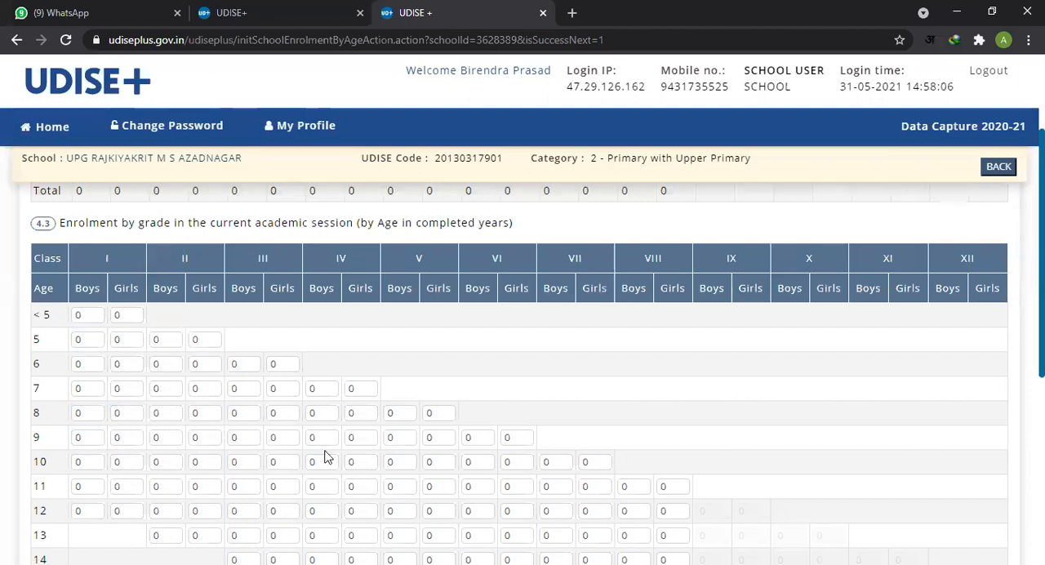
Step: Look through the remaining age rows of the 4.3 table down to >22 and the Total row
scroll(336, 454, down, 1)
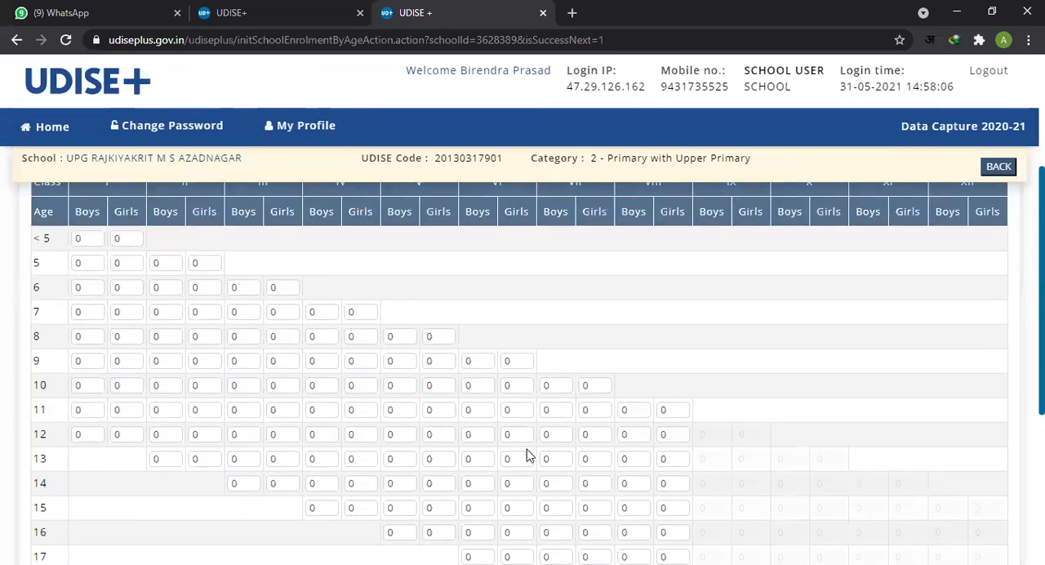
scroll(527, 455, down, 4)
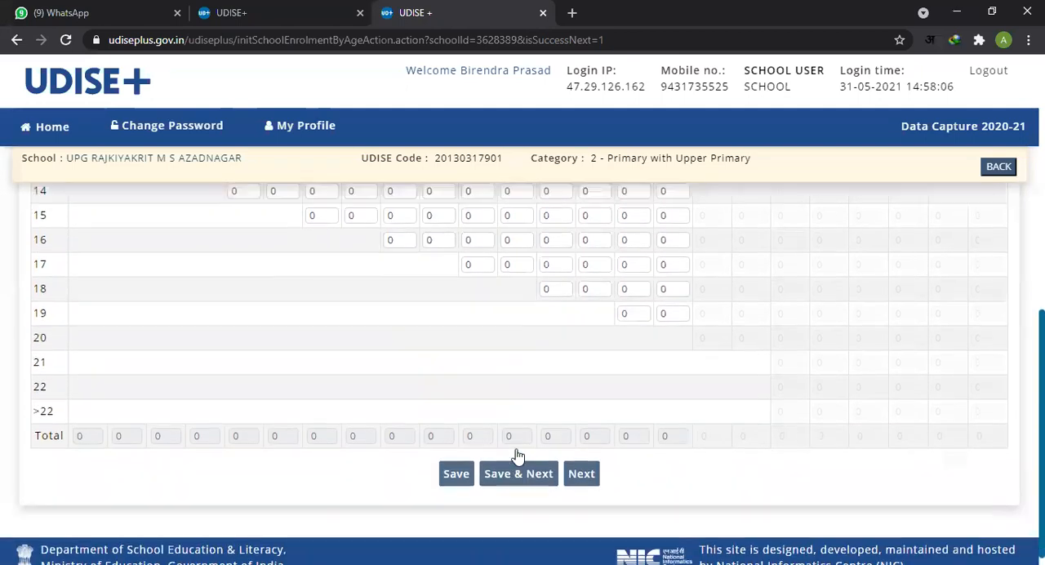
scroll(517, 454, up, 5)
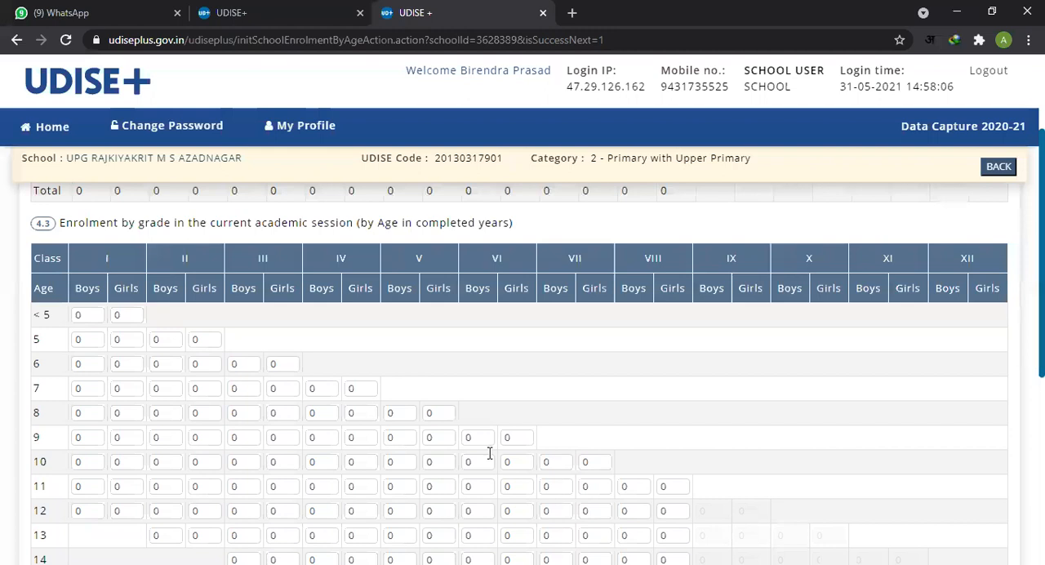
scroll(534, 350, down, 2)
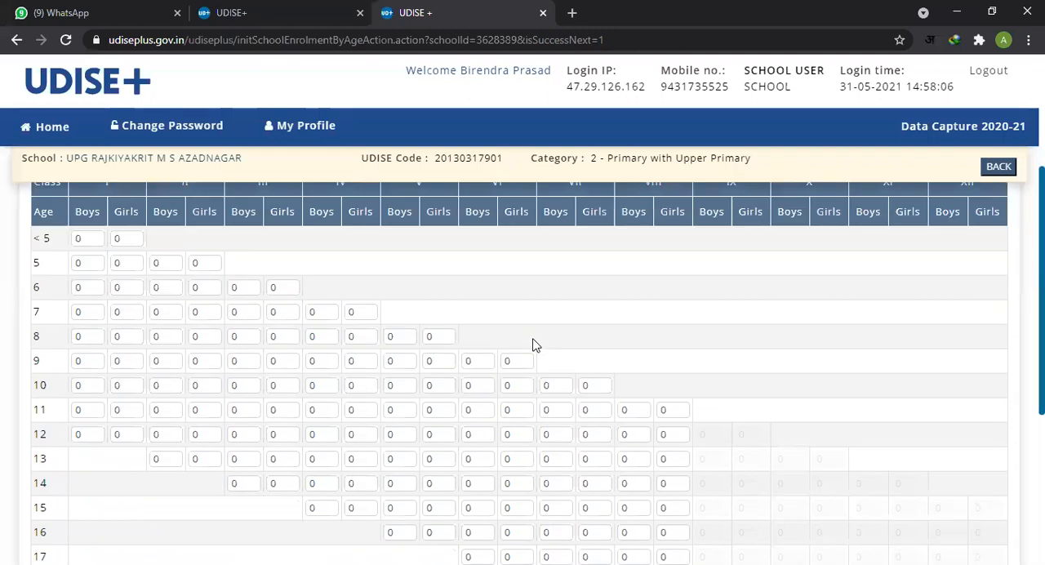
Step: Check the class IV and V fields for age 13 in the 4.3 table and proceed to the 4.4 page without saving
scroll(239, 372, down, 1)
click(314, 305)
click(356, 307)
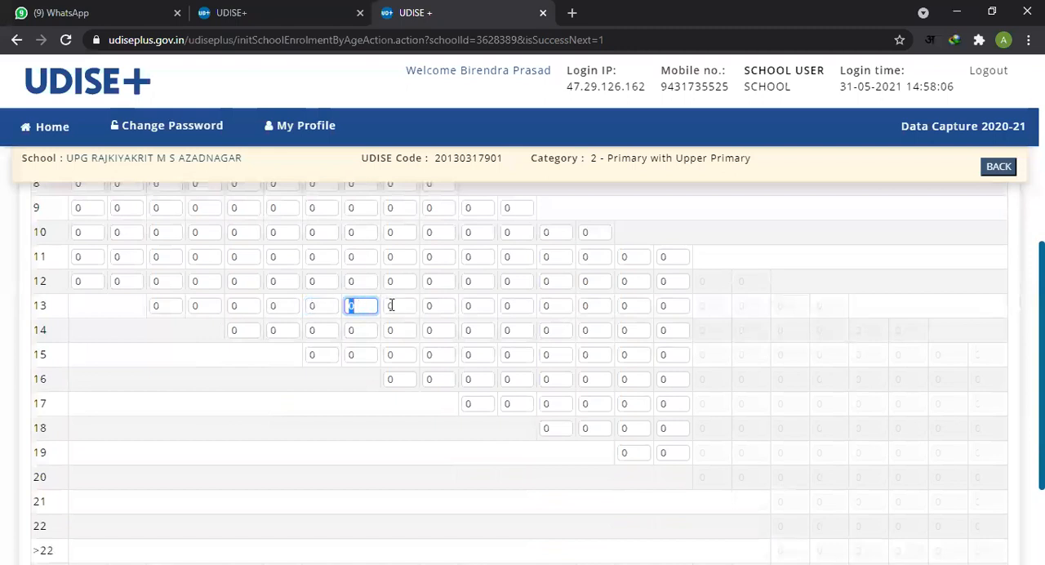
scroll(283, 404, down, 2)
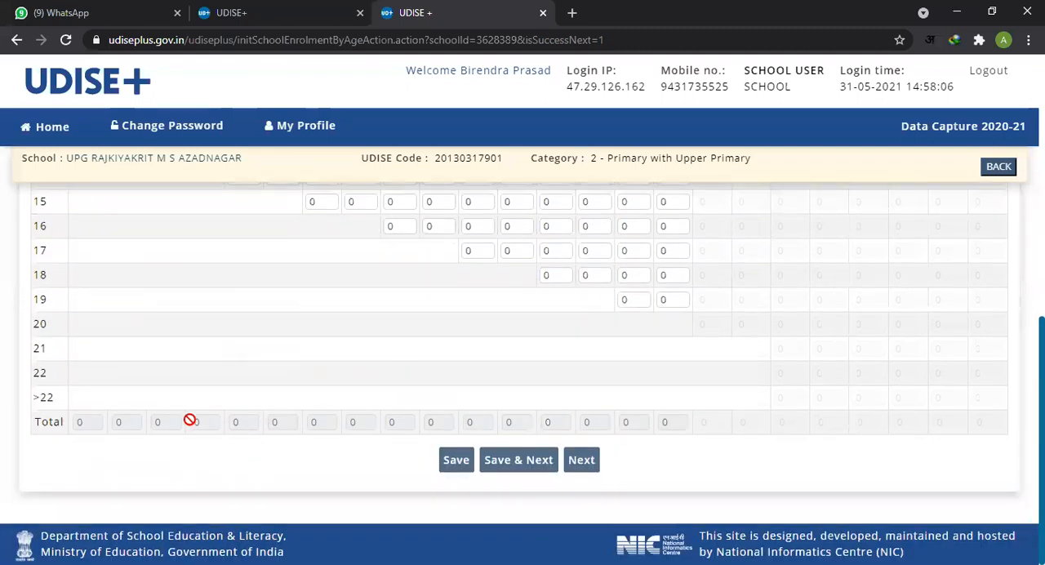
key(Tab)
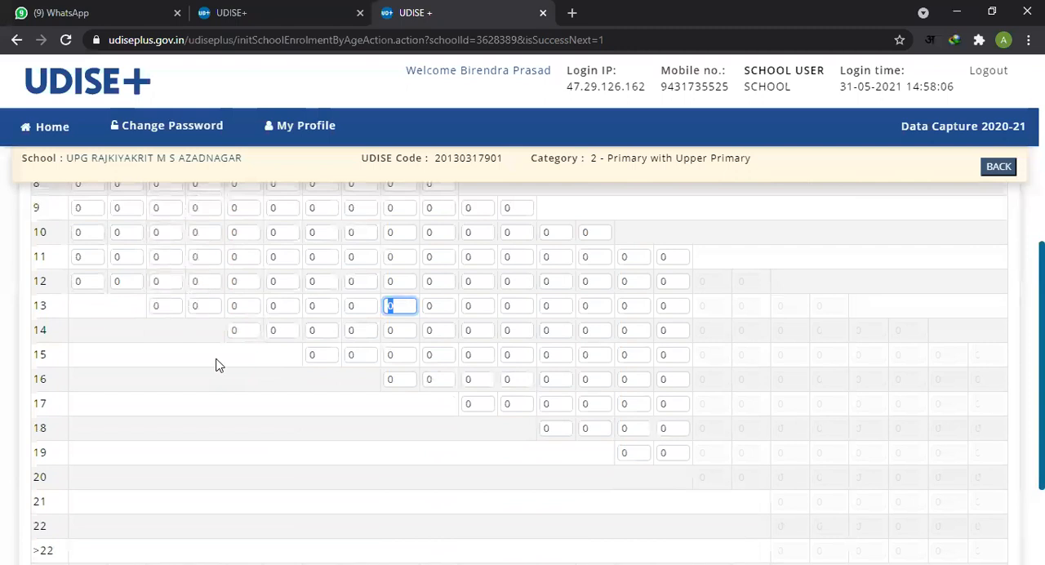
scroll(237, 372, down, 2)
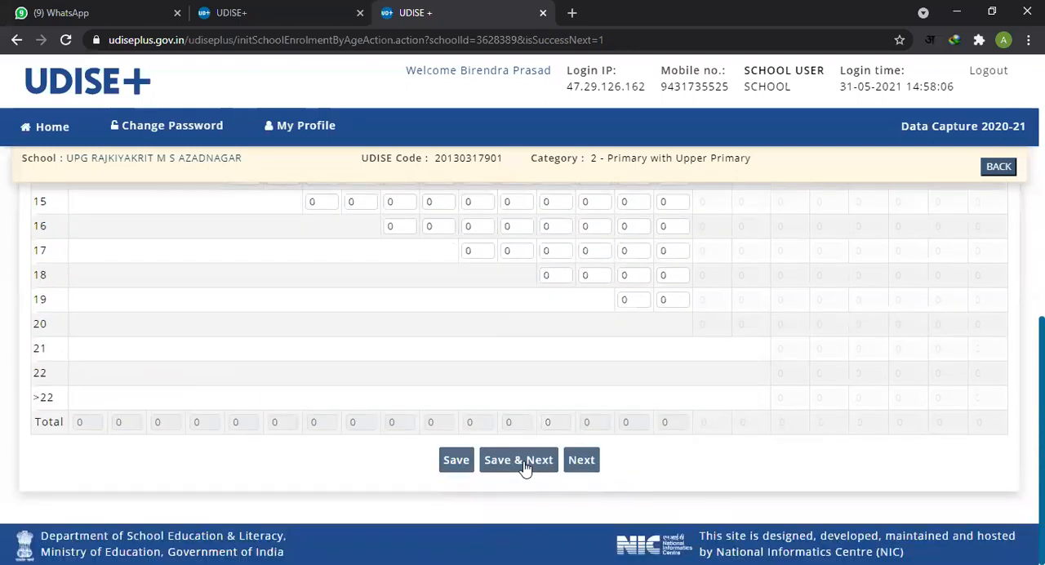
click(590, 463)
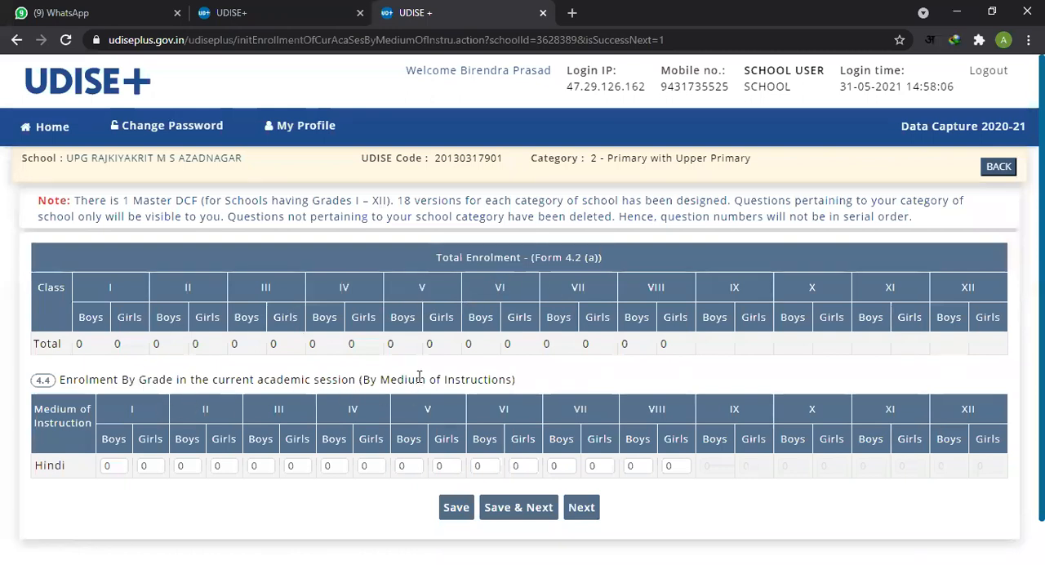
Step: Examine the Total Enrolment row for classes I to VIII and the class I and II fields of the Hindi row in table 4.4
drag(175, 340, 676, 350)
scroll(677, 349, down, 1)
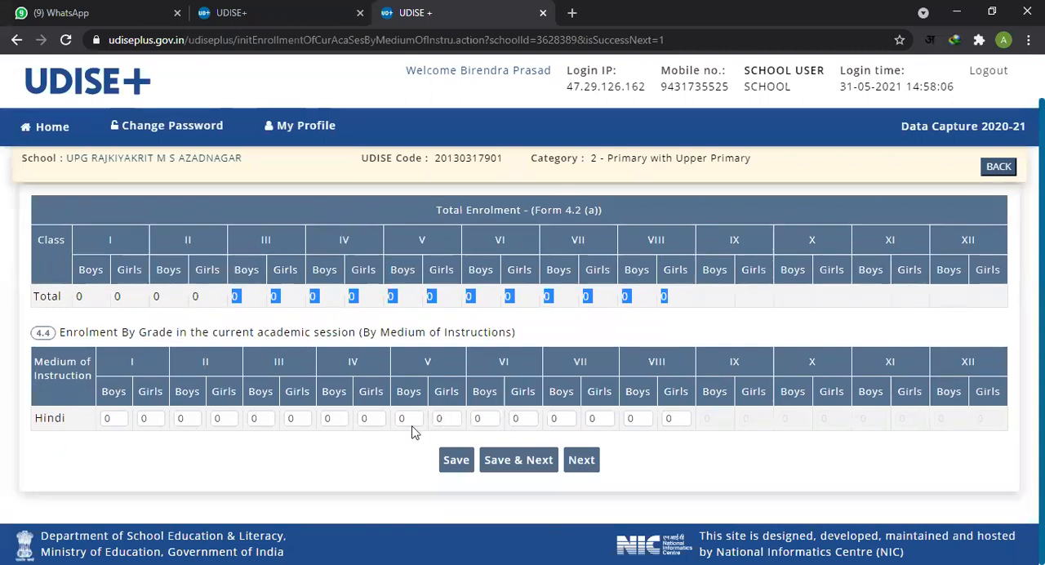
click(114, 418)
click(154, 420)
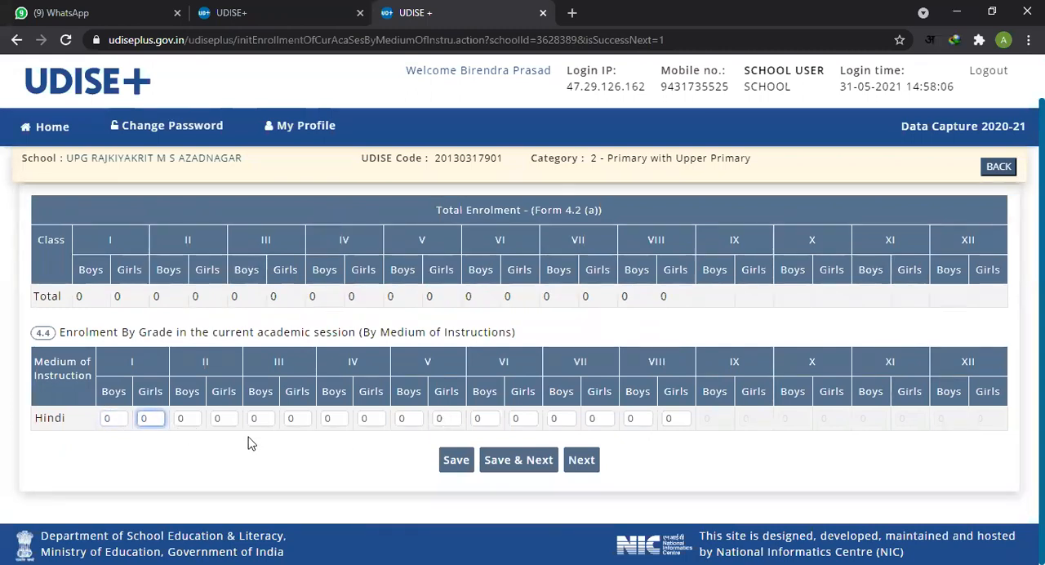
key(Tab)
key(Tab)
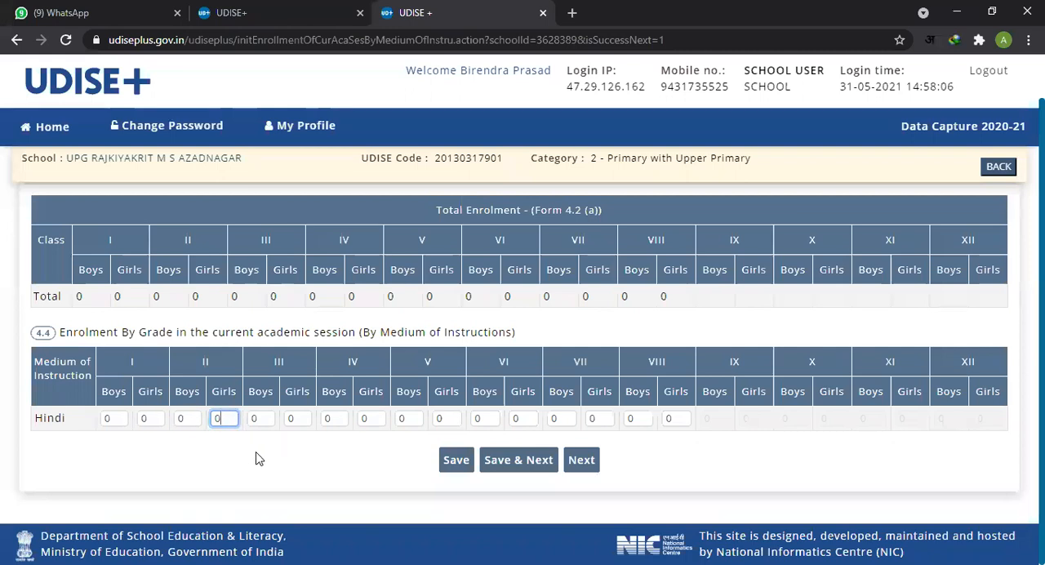
Step: Go across the Hindi row of table 4.4, checking each field from class I Boys to class III Boys
click(115, 420)
click(151, 420)
click(190, 419)
click(226, 420)
click(258, 419)
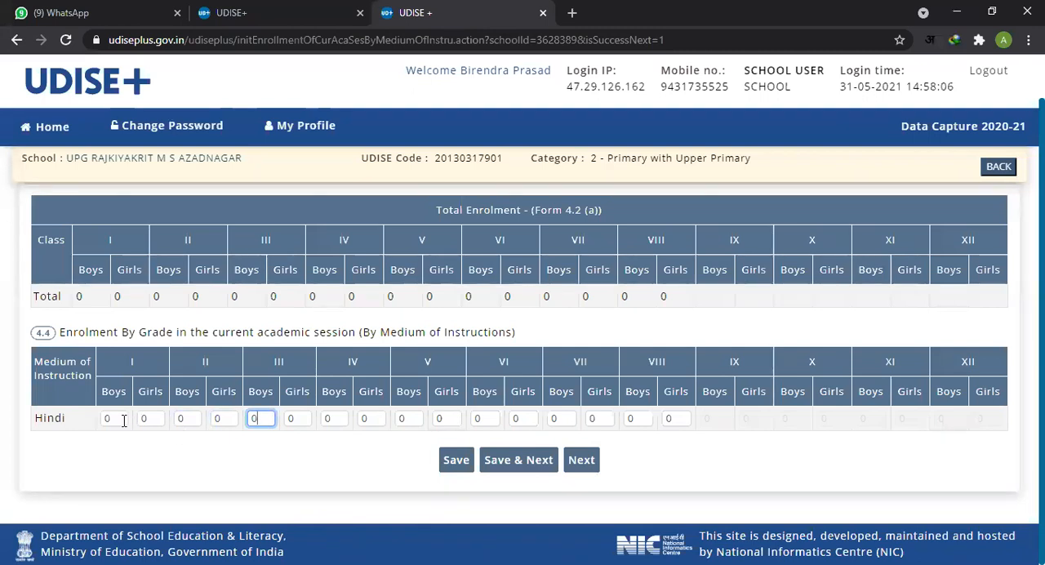
Step: Compare the Total Enrolment row with the Hindi medium row and proceed to the 4.5 repeaters page without saving
drag(101, 296, 252, 303)
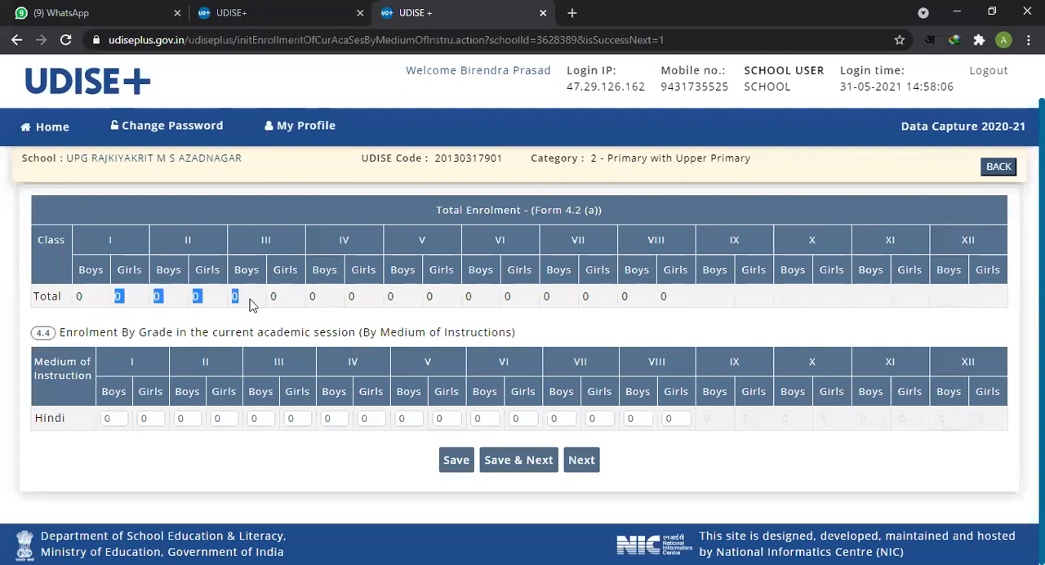
click(122, 424)
click(292, 488)
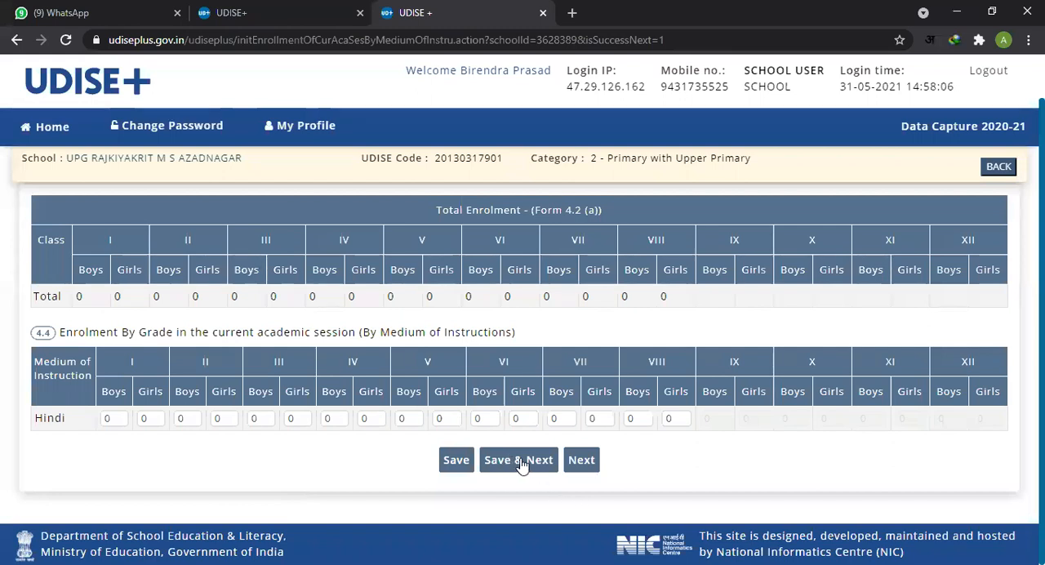
click(581, 462)
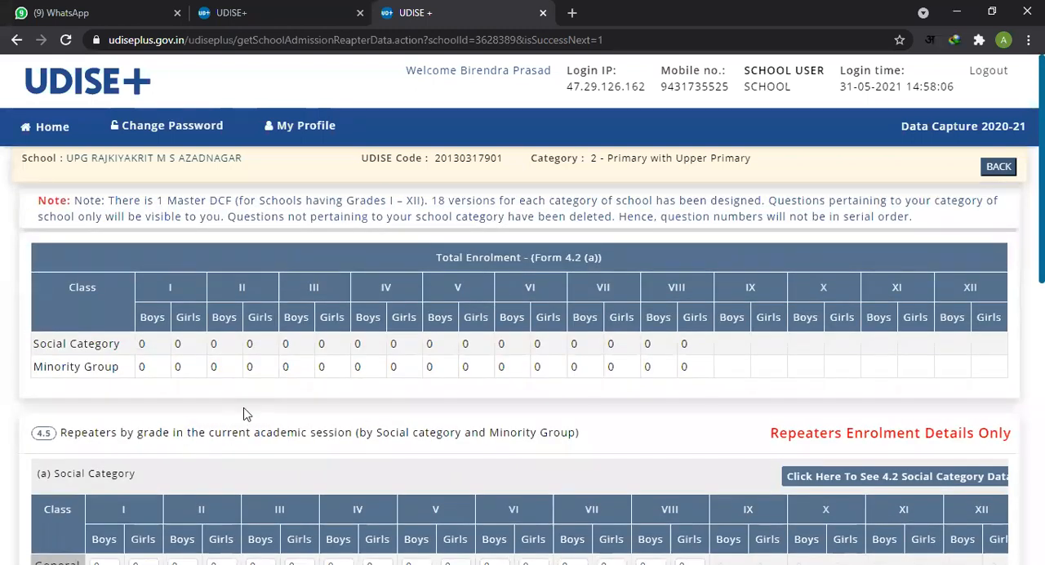
Step: Examine the Social Category and Minority Group rows of the Total Enrolment summary across classes I to VIII
scroll(275, 378, down, 1)
scroll(279, 367, up, 1)
drag(163, 347, 435, 362)
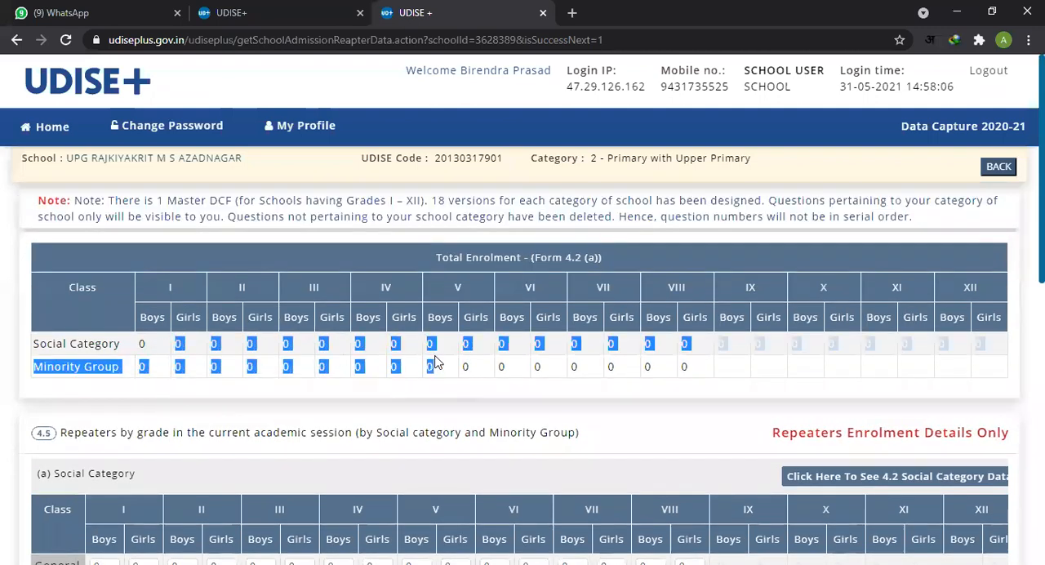
click(171, 392)
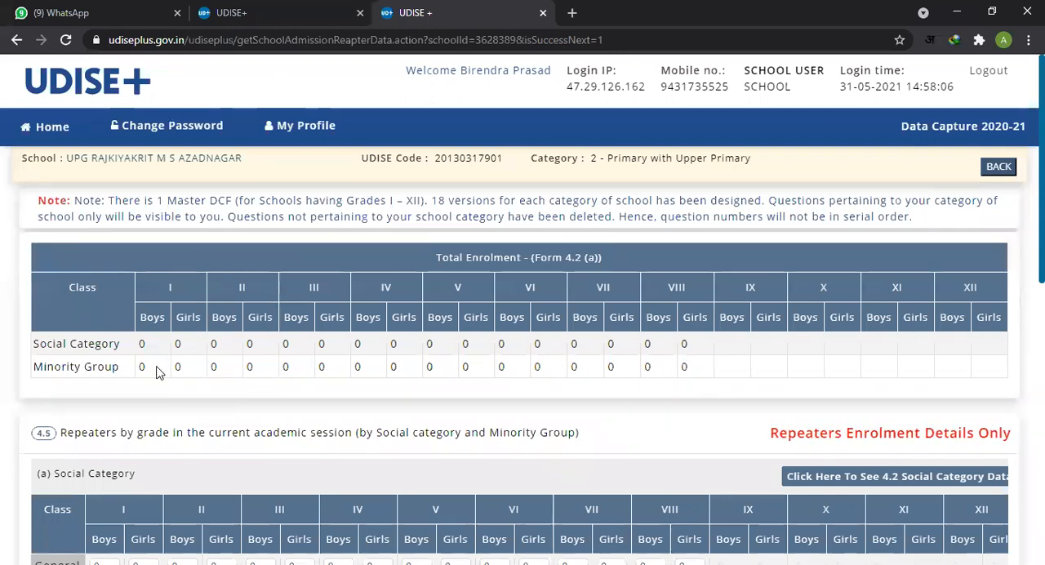
drag(168, 367, 658, 366)
drag(137, 345, 686, 365)
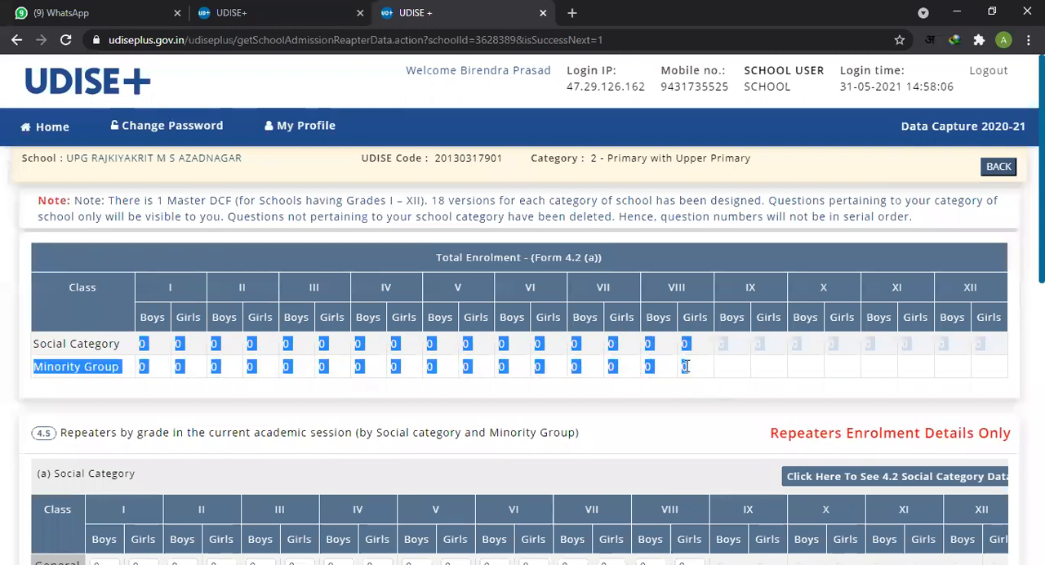
Step: Look over the 4.5 (a) Social Category repeaters table, checking the class II General Boys and SC Girls fields
scroll(490, 384, down, 1)
scroll(311, 394, down, 1)
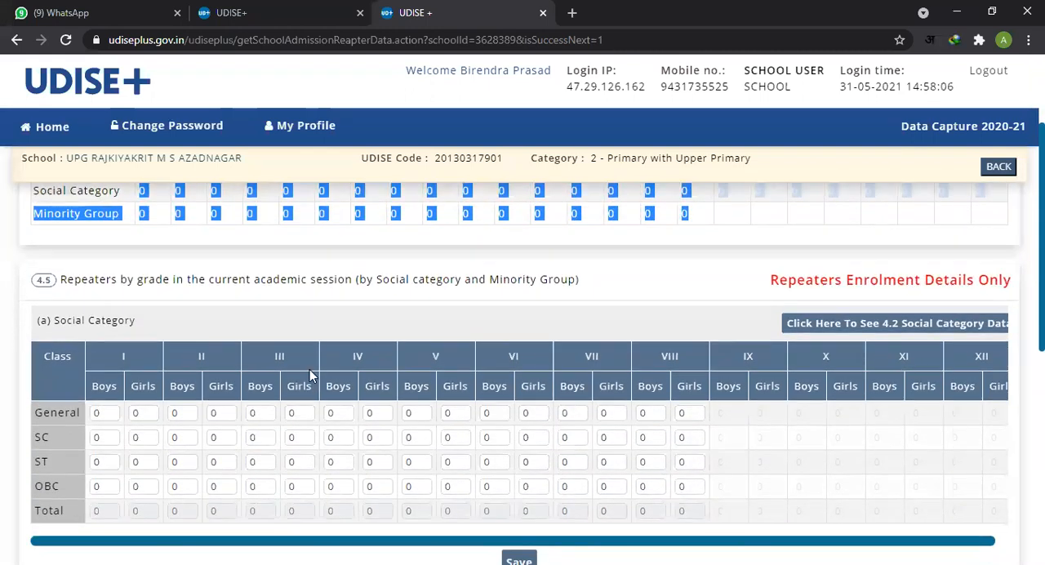
scroll(309, 369, down, 1)
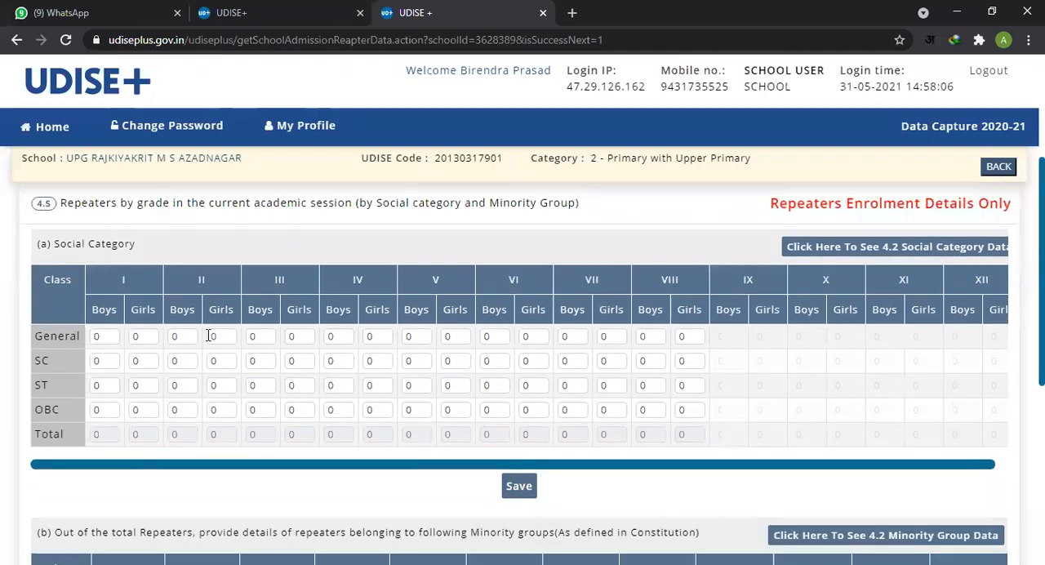
click(182, 337)
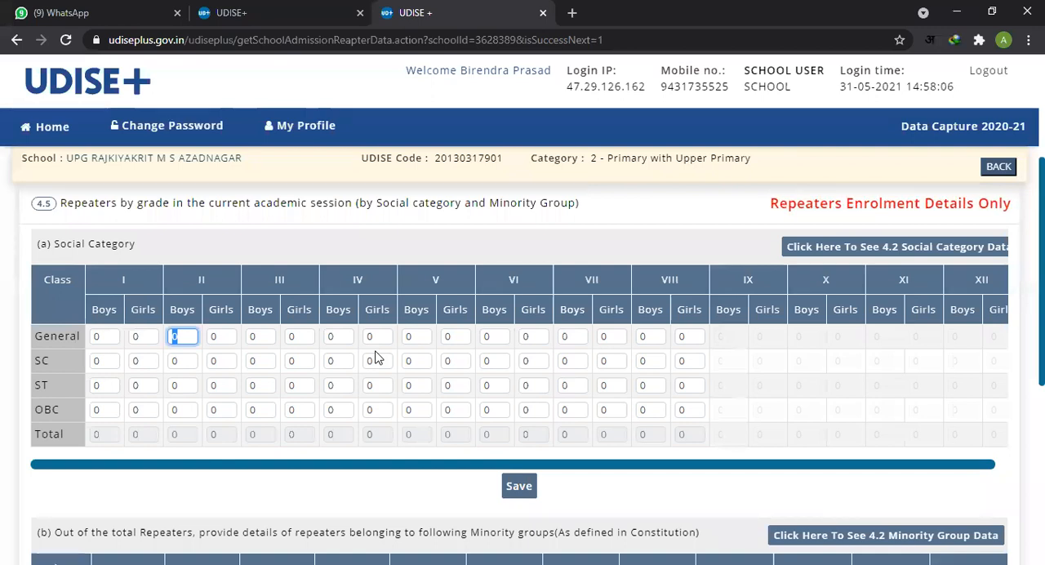
click(216, 361)
click(398, 394)
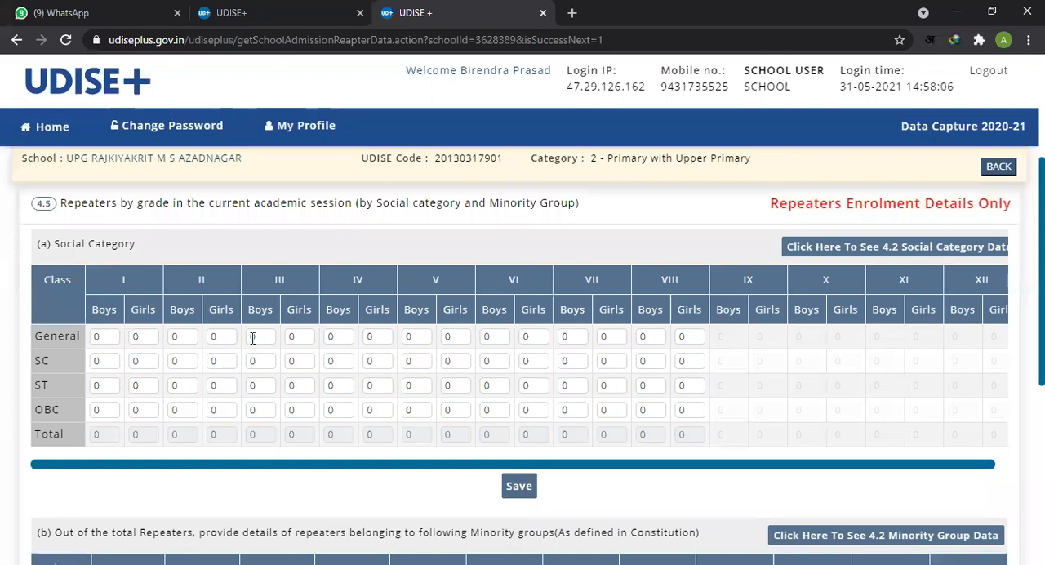
Step: Check the class I General Girls, class I ST Boys and class VI ST Girls fields in the 4.5 (a) repeaters table
click(149, 337)
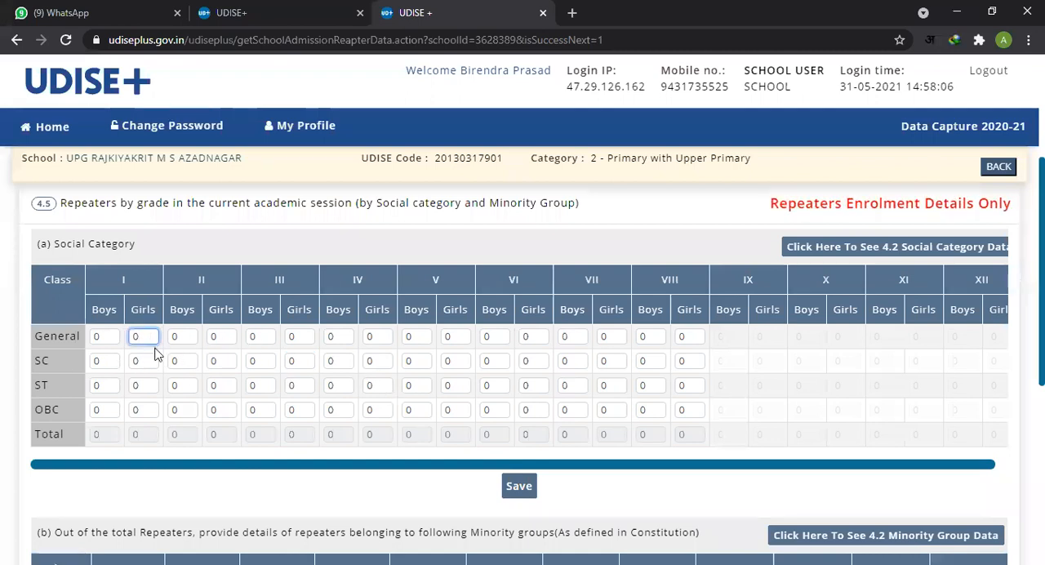
click(109, 386)
double_click(110, 386)
click(146, 398)
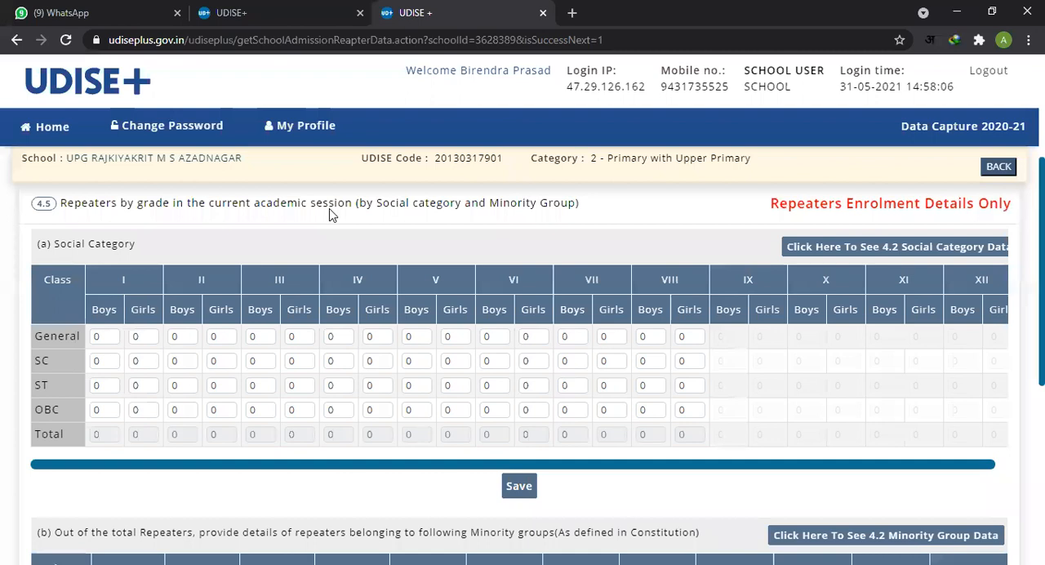
click(530, 388)
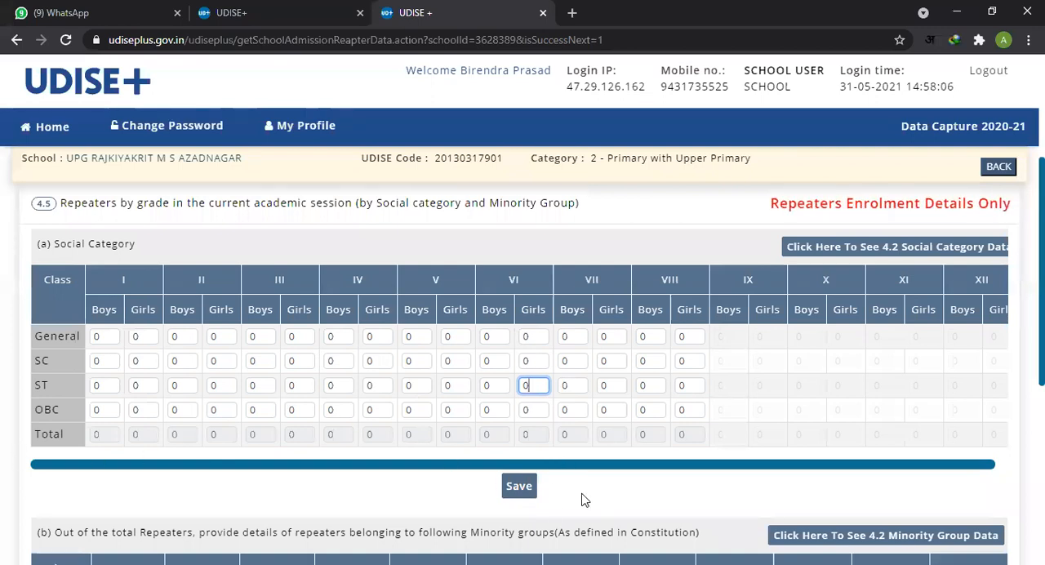
Step: Compare the 4.5 (b) Minority groups repeaters table with the Social Category table (a) on the same page
scroll(575, 484, down, 4)
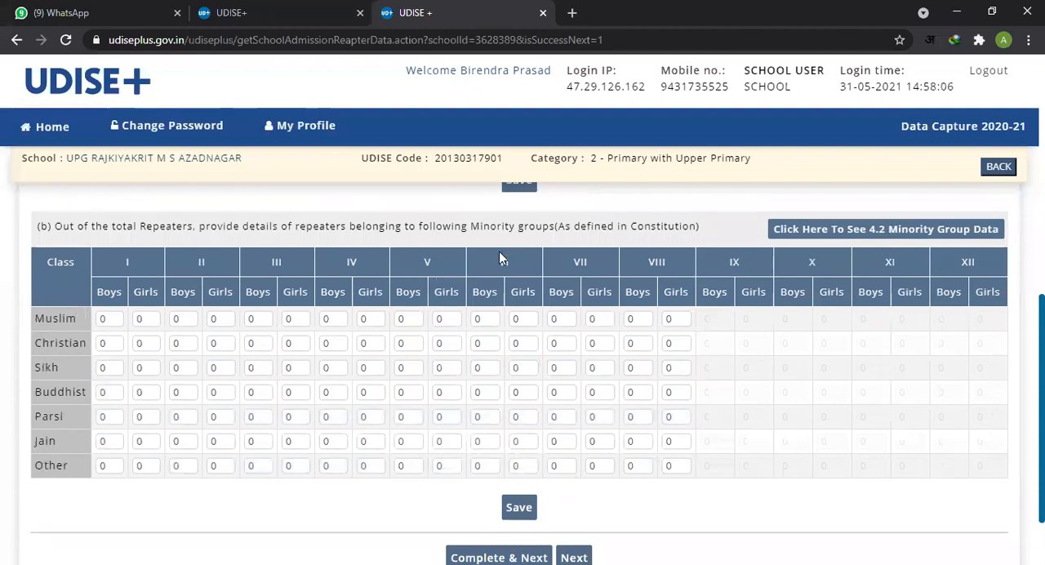
scroll(495, 257, up, 1)
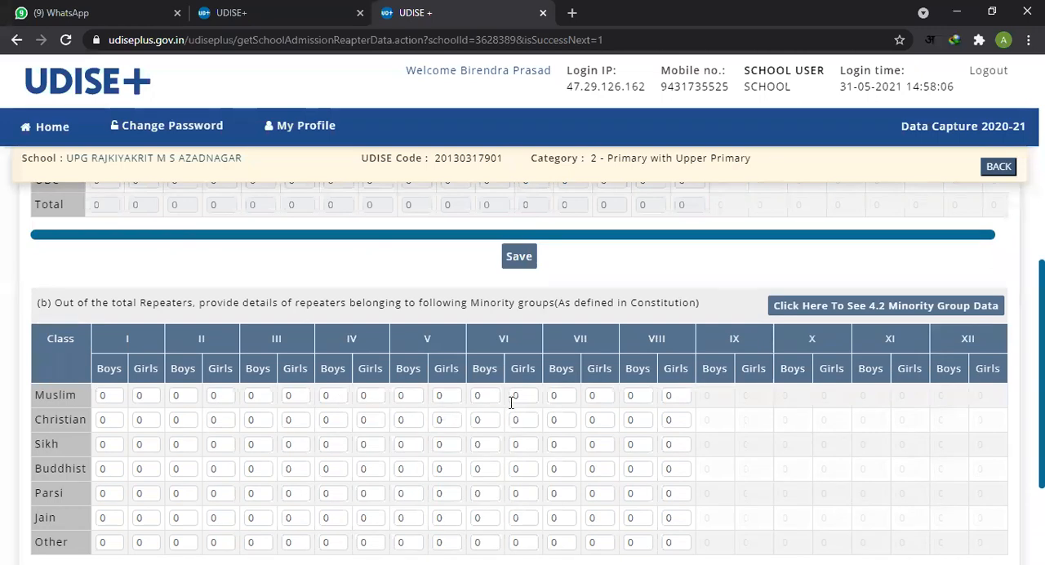
scroll(511, 401, up, 2)
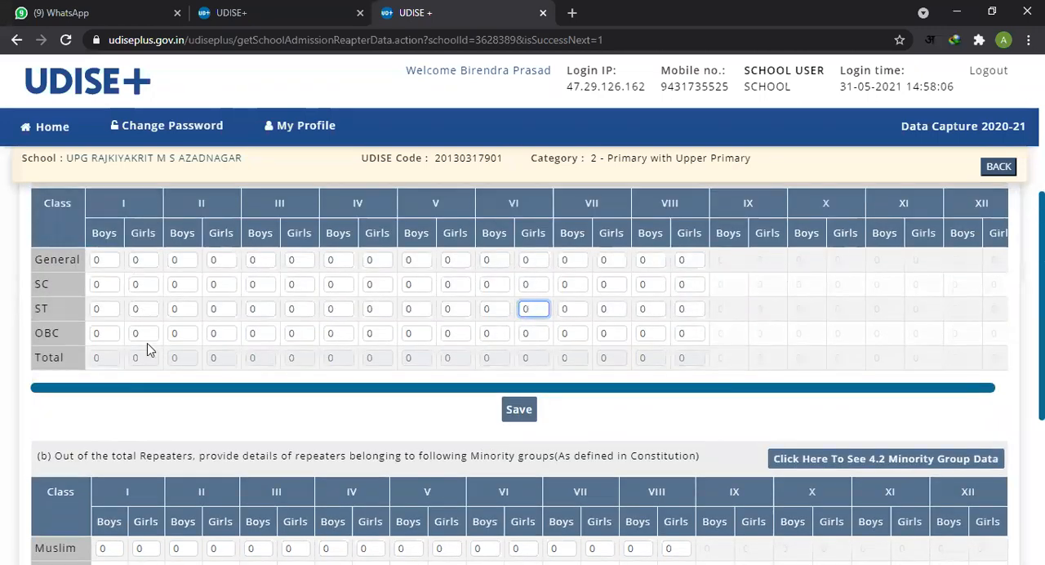
scroll(226, 310, down, 1)
scroll(192, 372, down, 2)
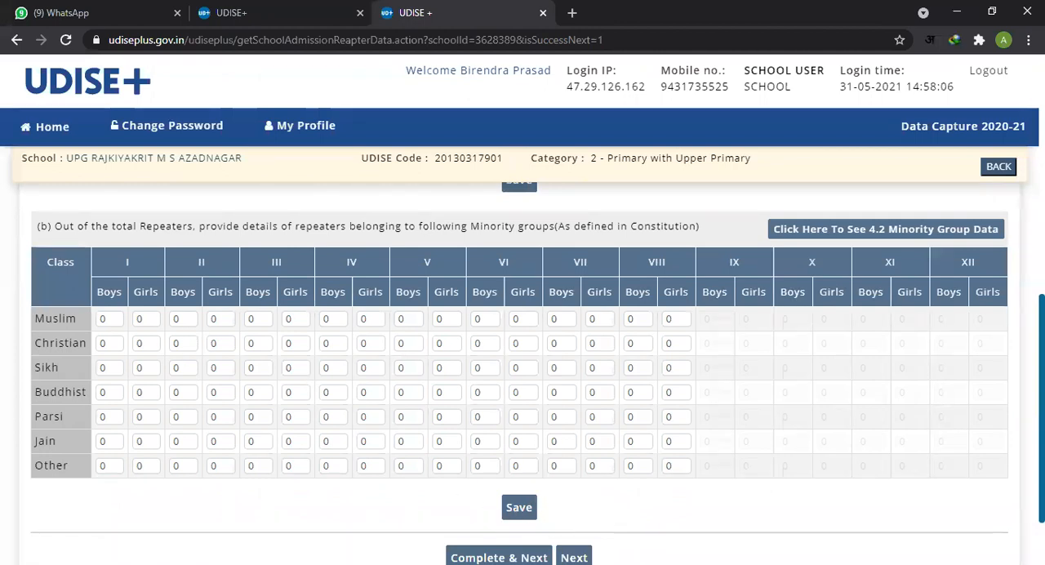
Step: Review the 4.5 (b) minority repeaters fields and heading, and proceed to the 4.6 page without marking this page complete
click(569, 364)
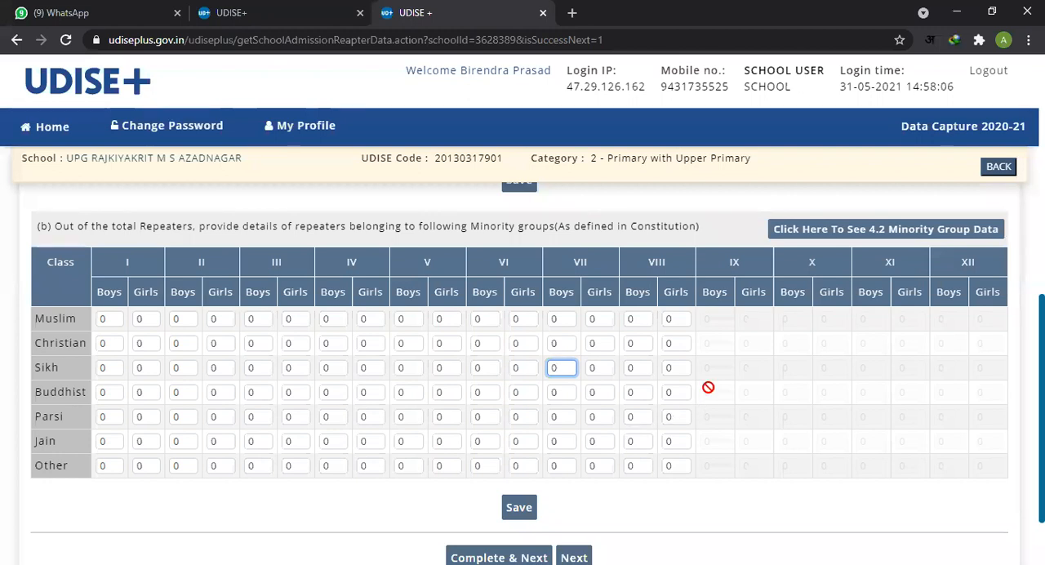
click(356, 393)
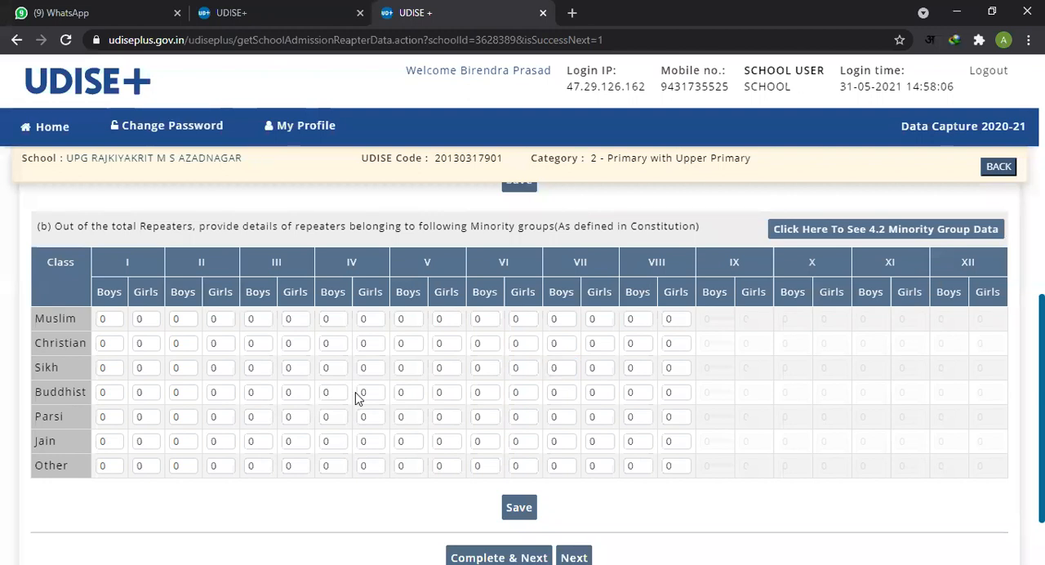
scroll(514, 477, down, 2)
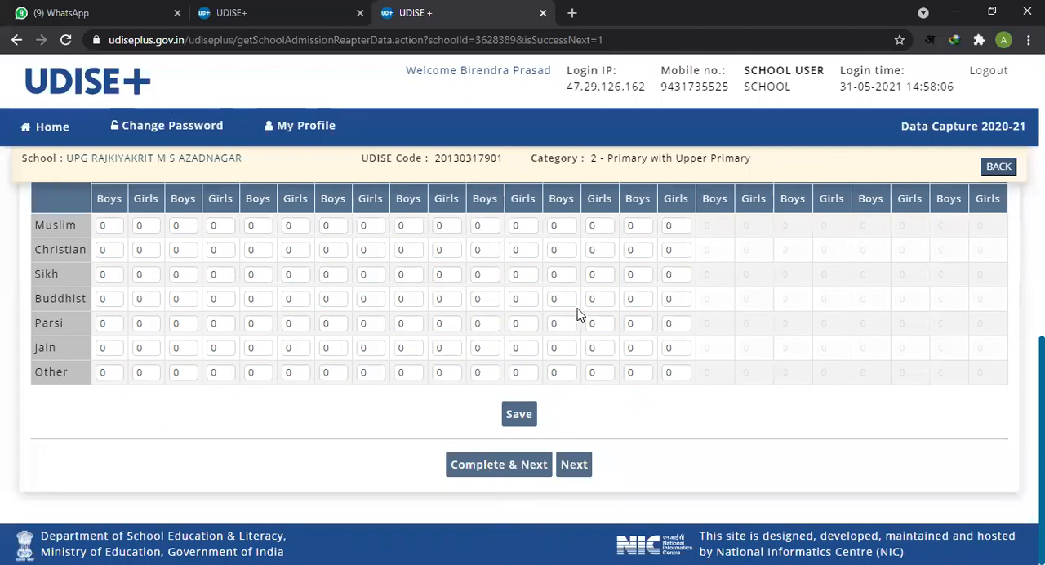
scroll(594, 320, up, 3)
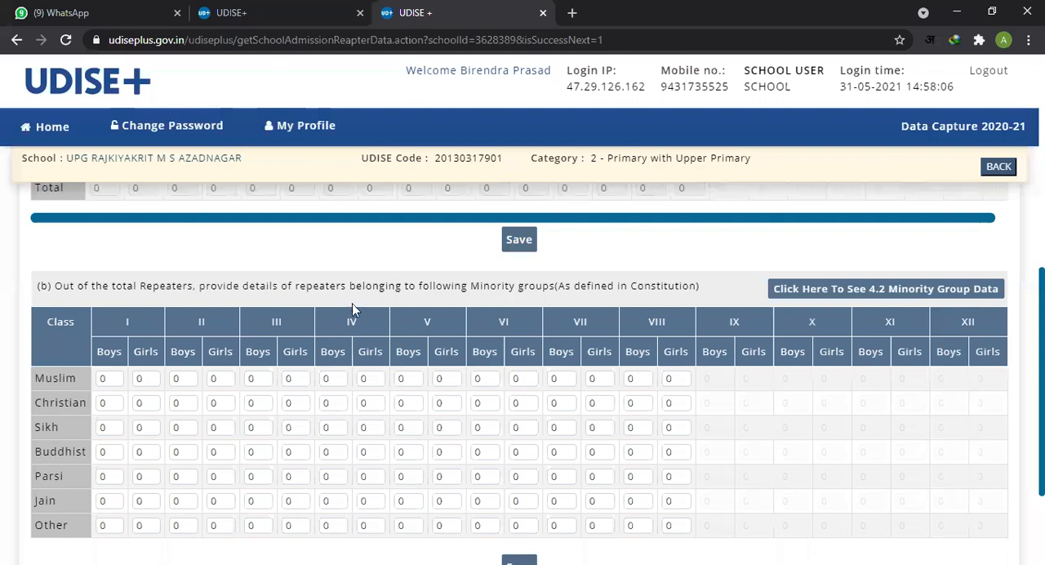
drag(211, 287, 281, 287)
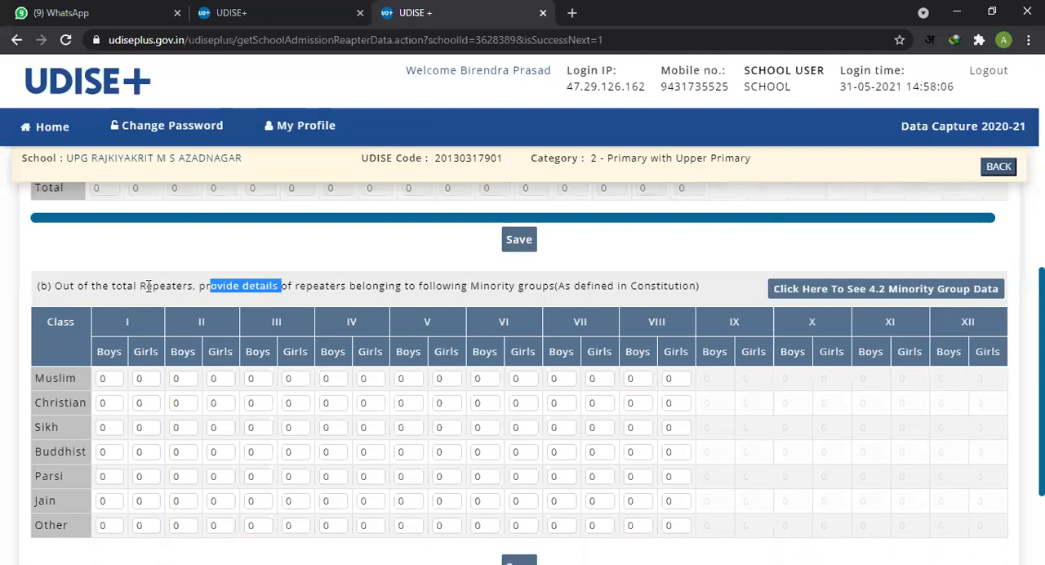
drag(140, 286, 191, 290)
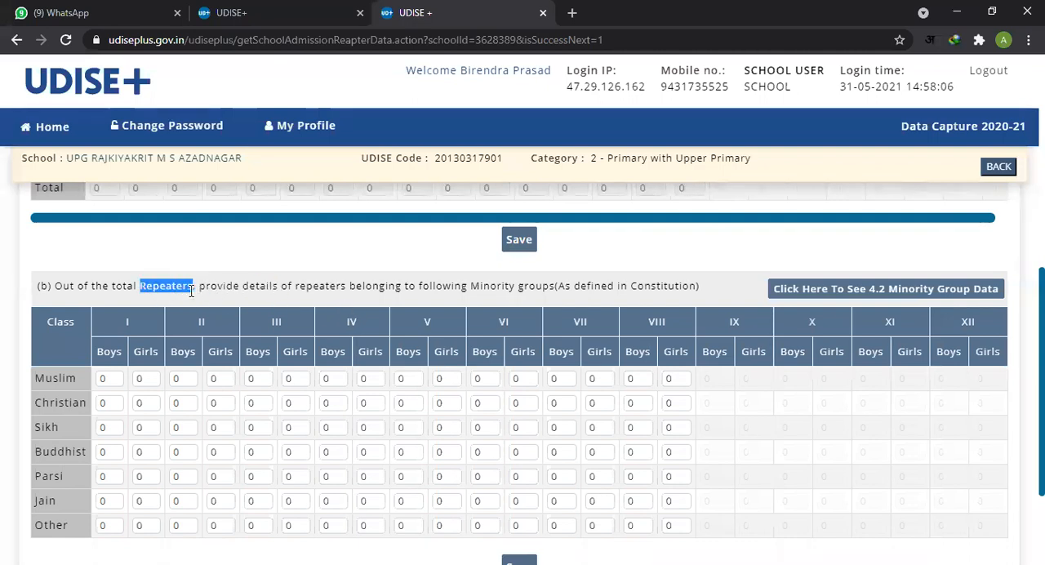
scroll(921, 483, down, 3)
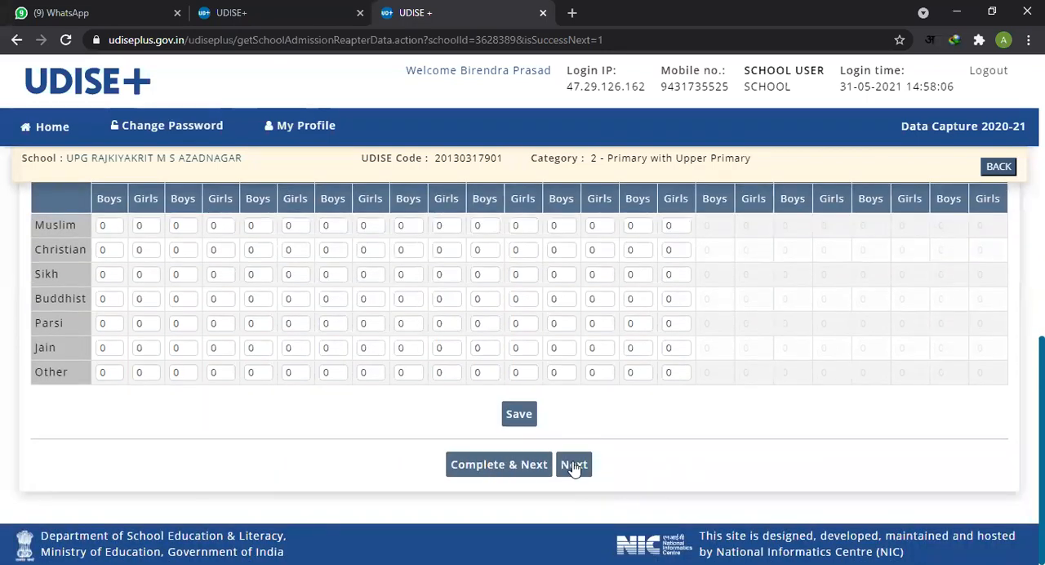
click(573, 464)
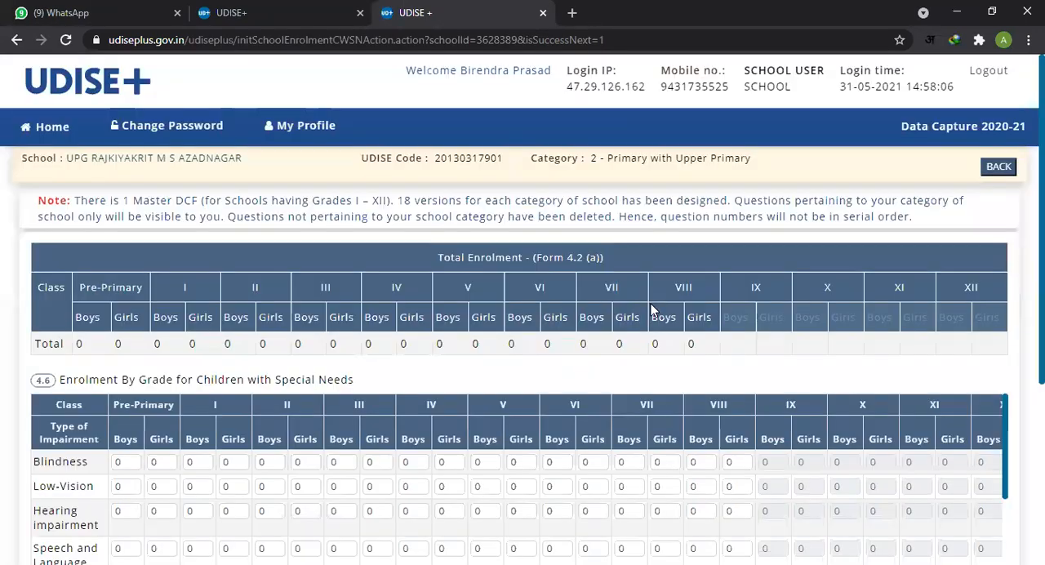
Step: Examine the 4.6 Children with Special Needs table and the Total Enrolment row from Pre-Primary to class VIII
scroll(514, 260, down, 1)
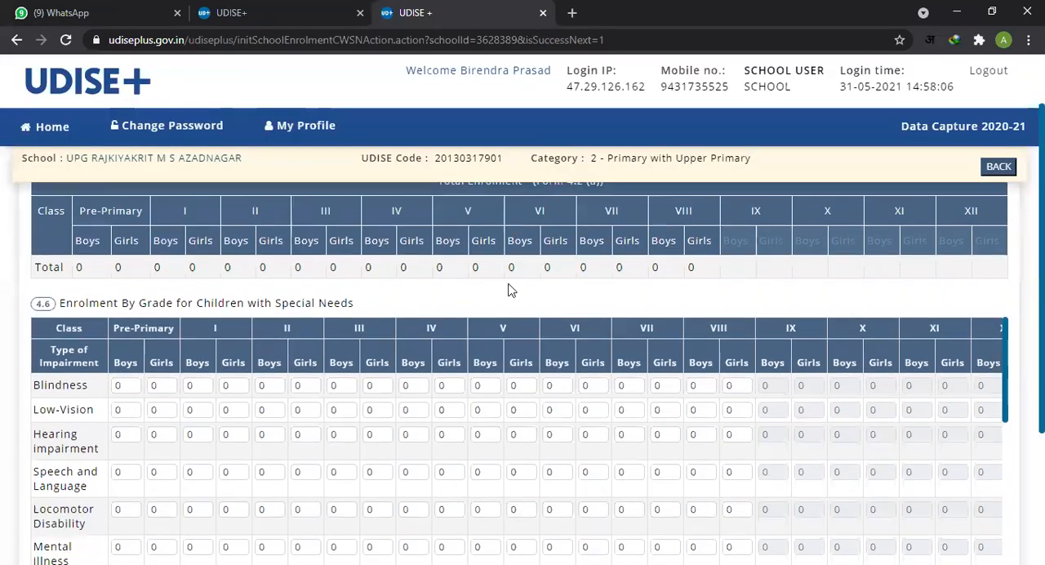
scroll(298, 361, up, 1)
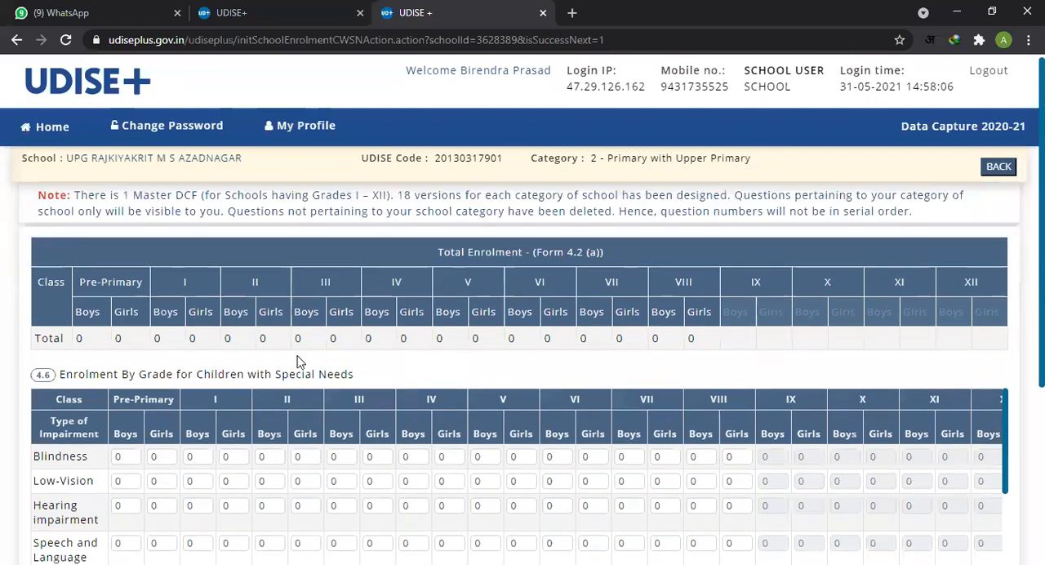
drag(98, 347, 693, 365)
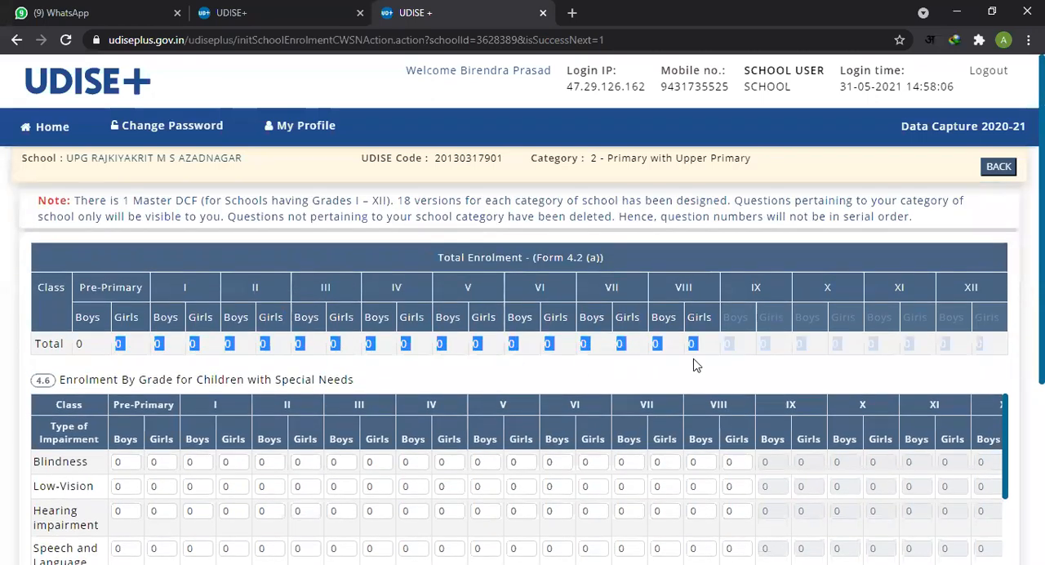
Step: Review the 4.6 Enrolment By Grade for Children with Special Needs heading and the Blindness Pre-Primary Boys field
scroll(626, 366, down, 2)
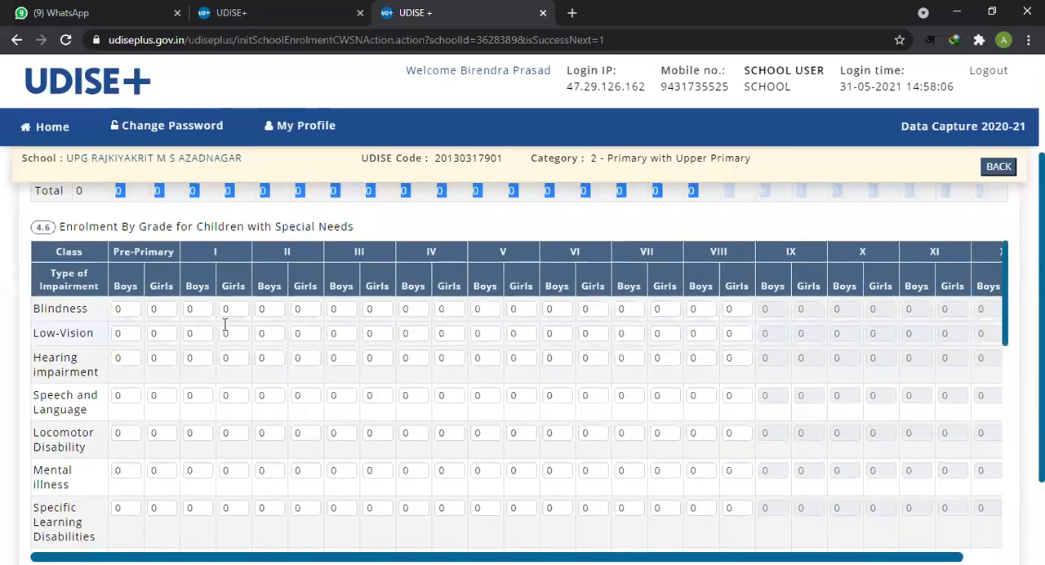
click(127, 309)
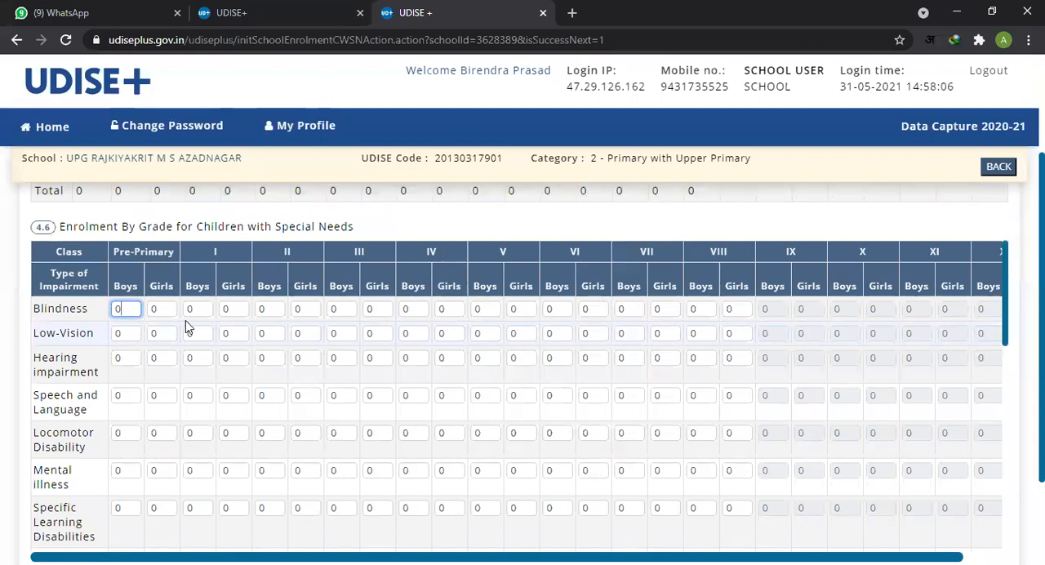
drag(129, 229, 353, 231)
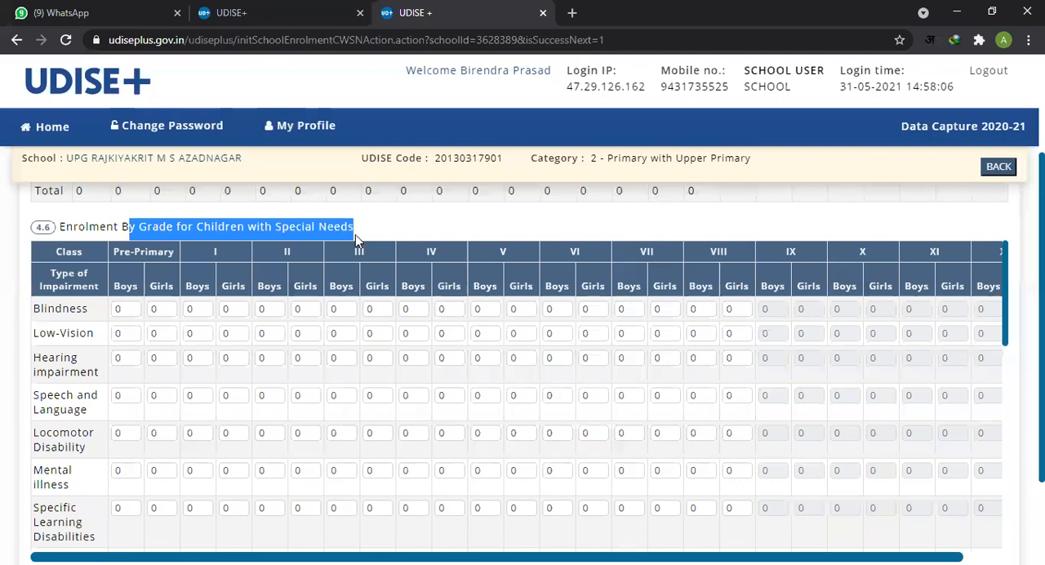
click(402, 232)
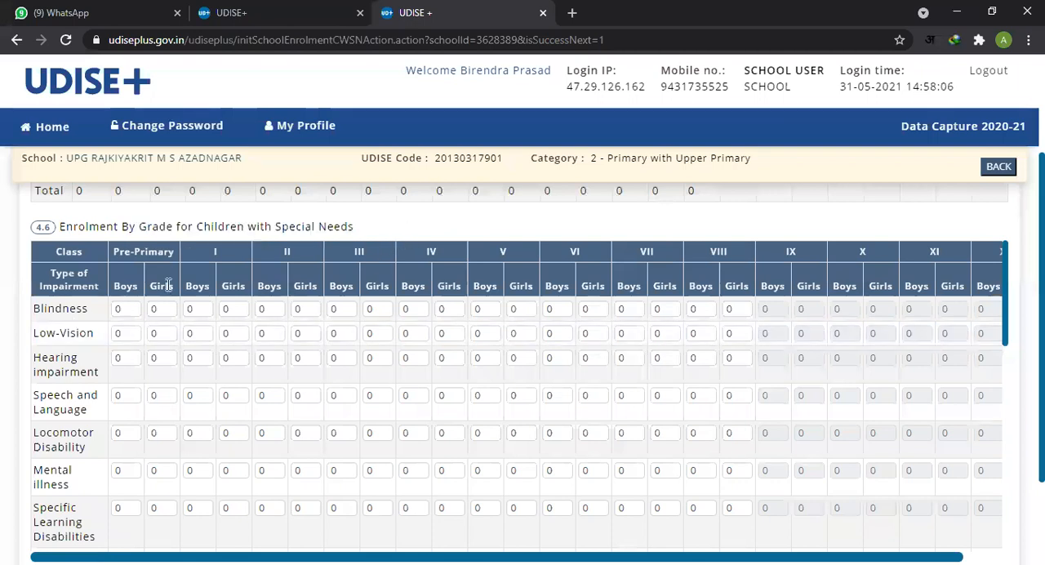
drag(231, 227, 335, 230)
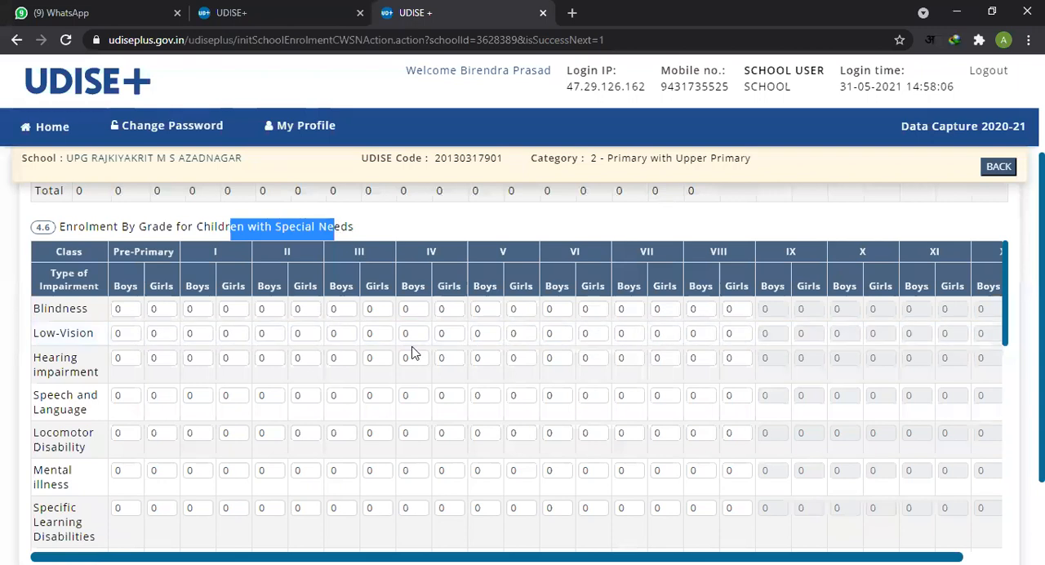
Step: Check the class V to VII fields of the 4.6 table from the Low-Vision row down to the Mental illness row
click(518, 334)
click(518, 360)
click(556, 359)
click(605, 361)
click(634, 358)
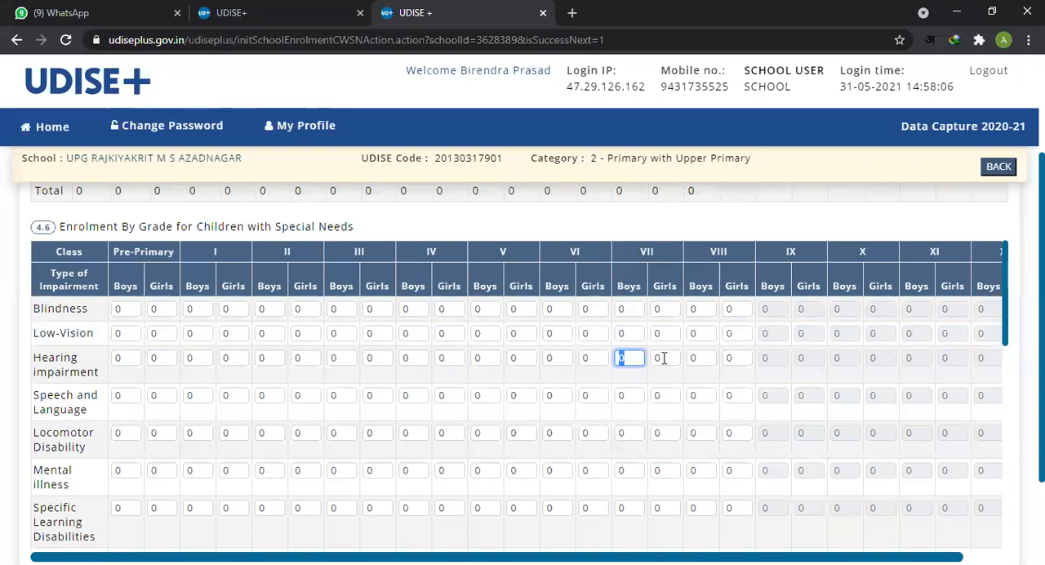
click(664, 358)
click(660, 396)
click(629, 398)
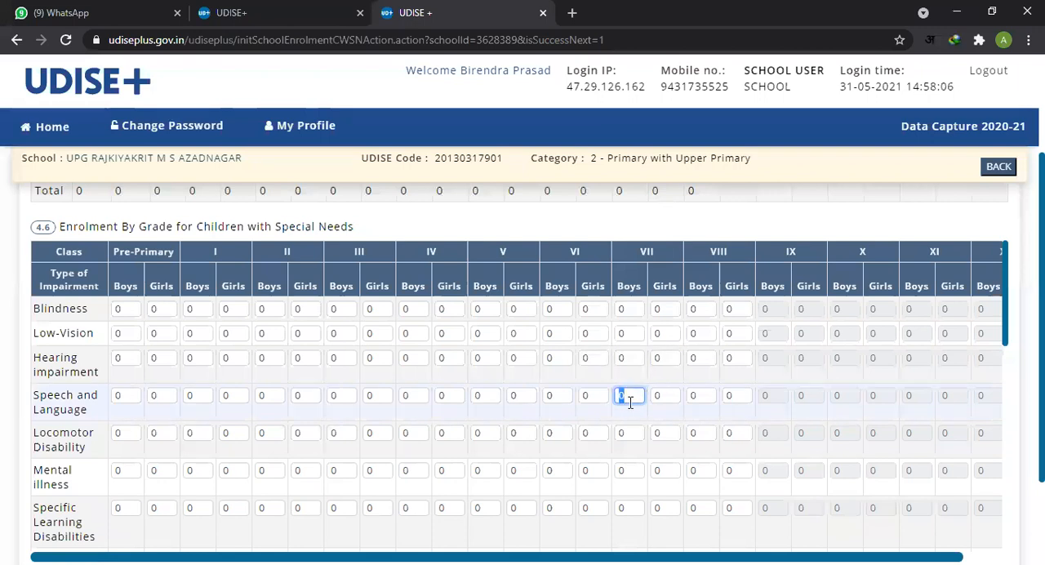
click(633, 434)
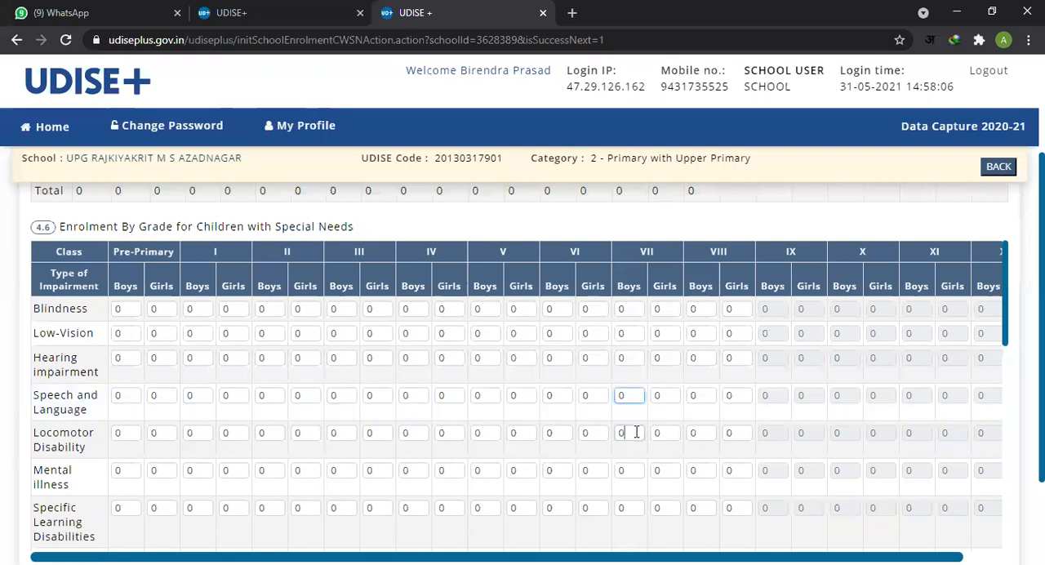
click(629, 470)
click(589, 470)
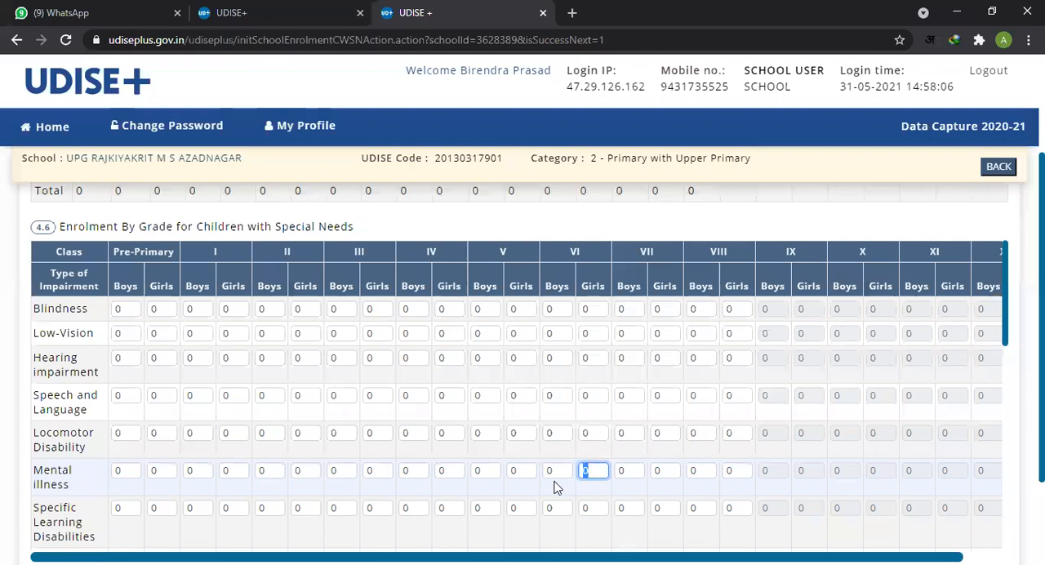
click(556, 472)
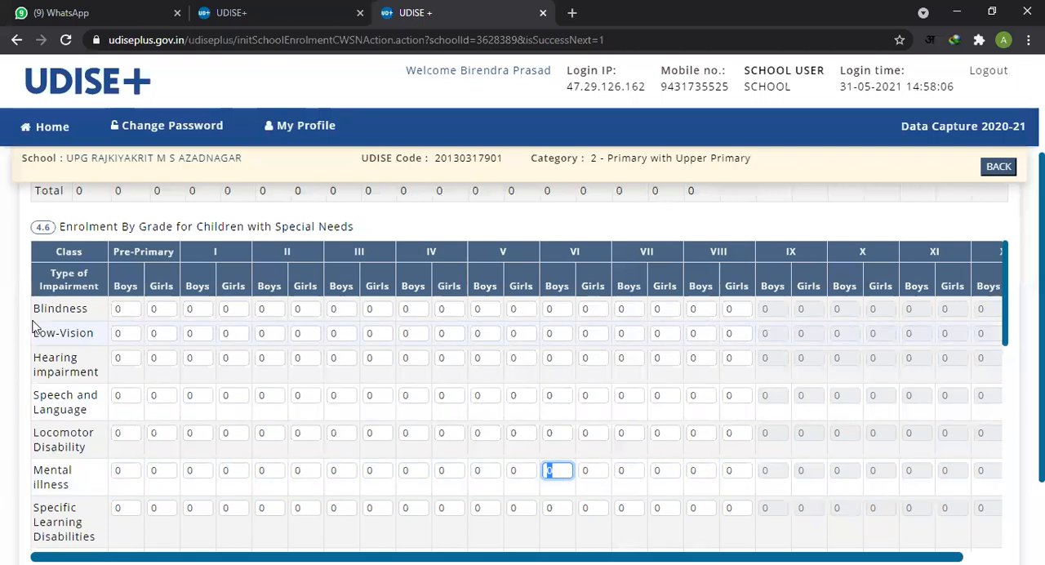
Step: Read the impairment types from Blindness to Locomotor Disability and check the Locomotor Disability fields across the classes
drag(33, 309, 90, 309)
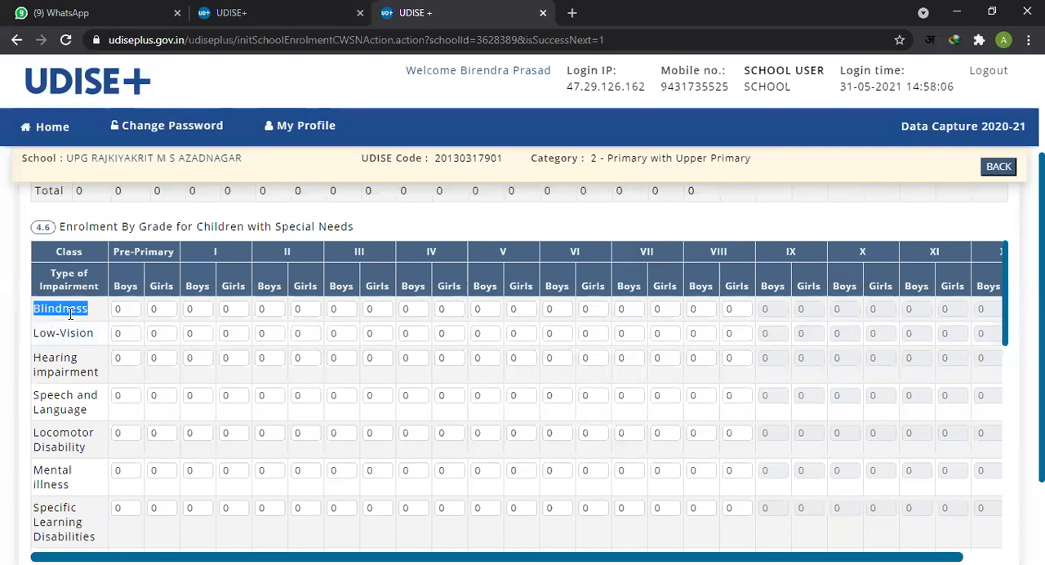
drag(34, 333, 95, 335)
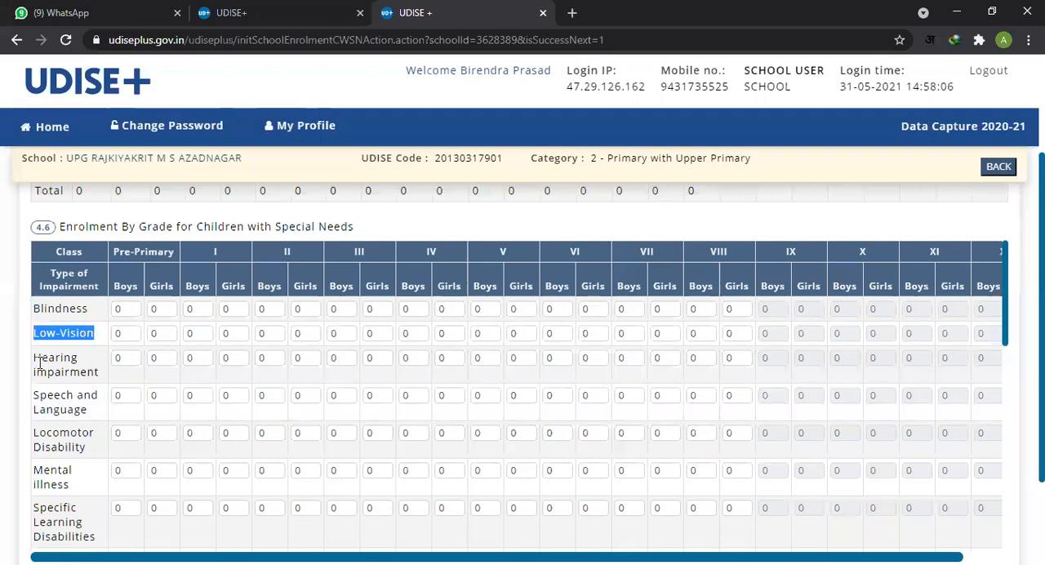
drag(36, 359, 83, 372)
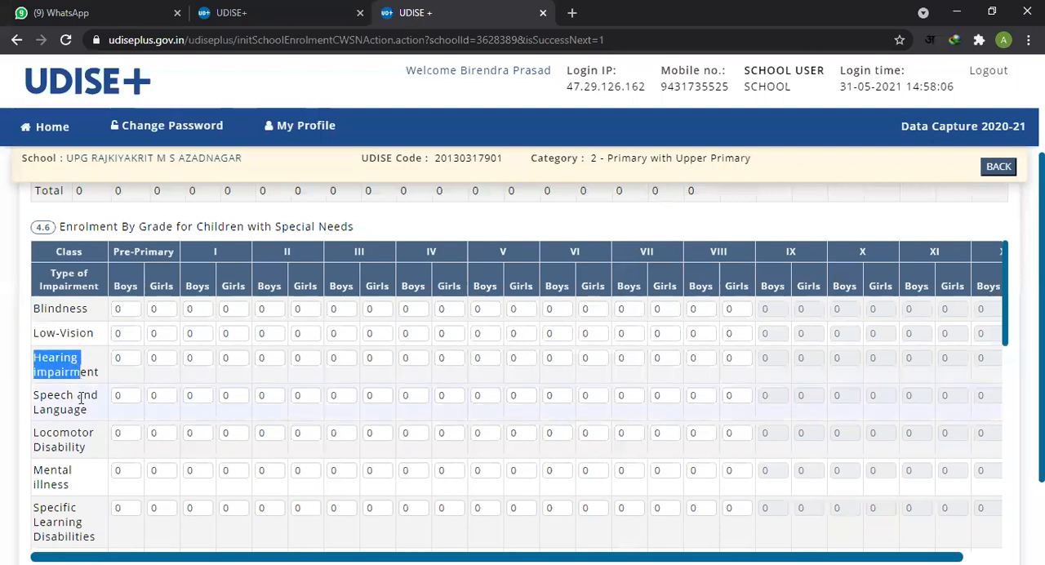
drag(42, 400, 87, 410)
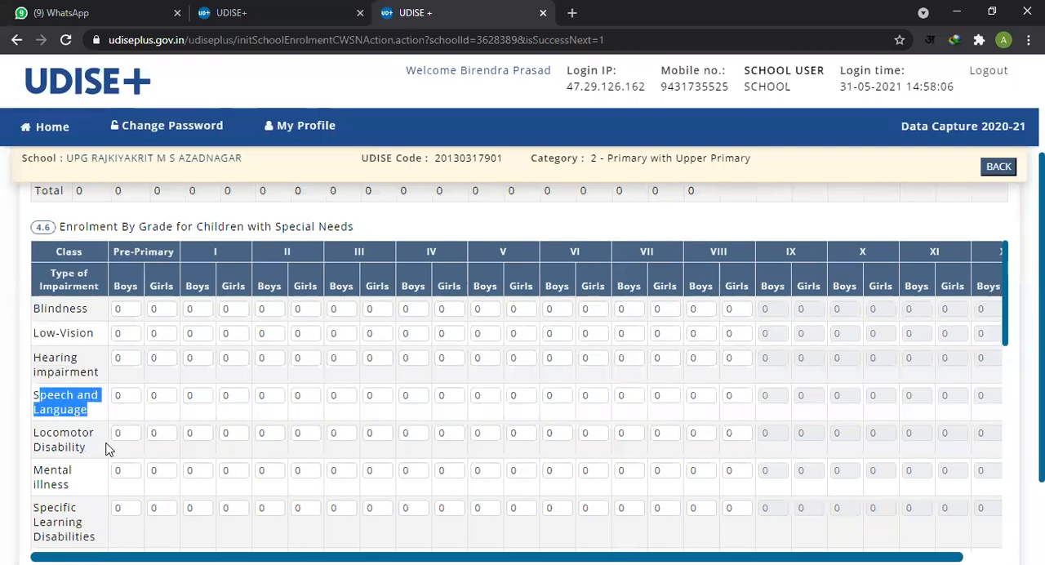
drag(33, 432, 199, 449)
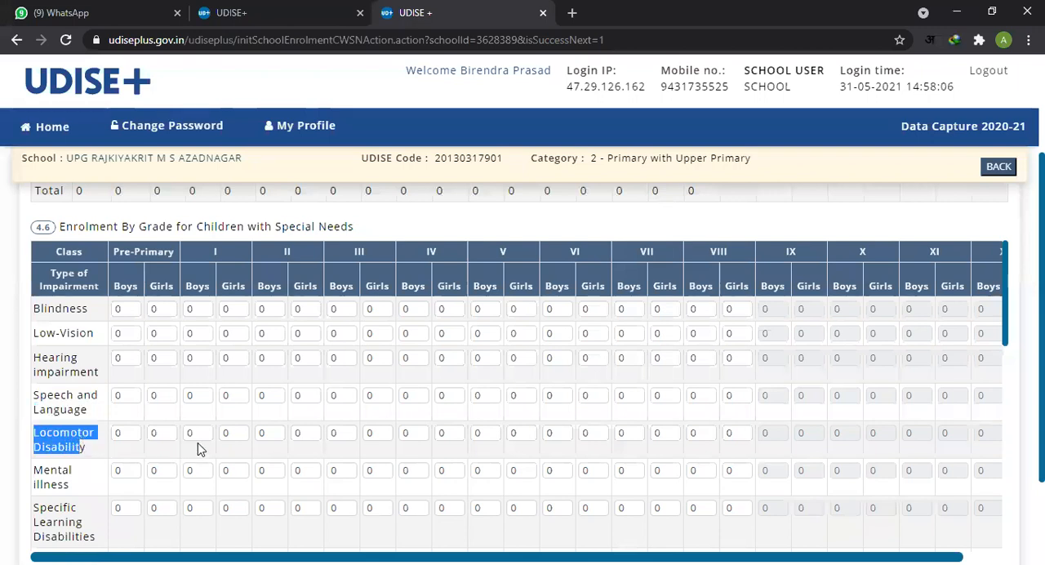
click(228, 434)
click(359, 445)
click(451, 437)
click(629, 437)
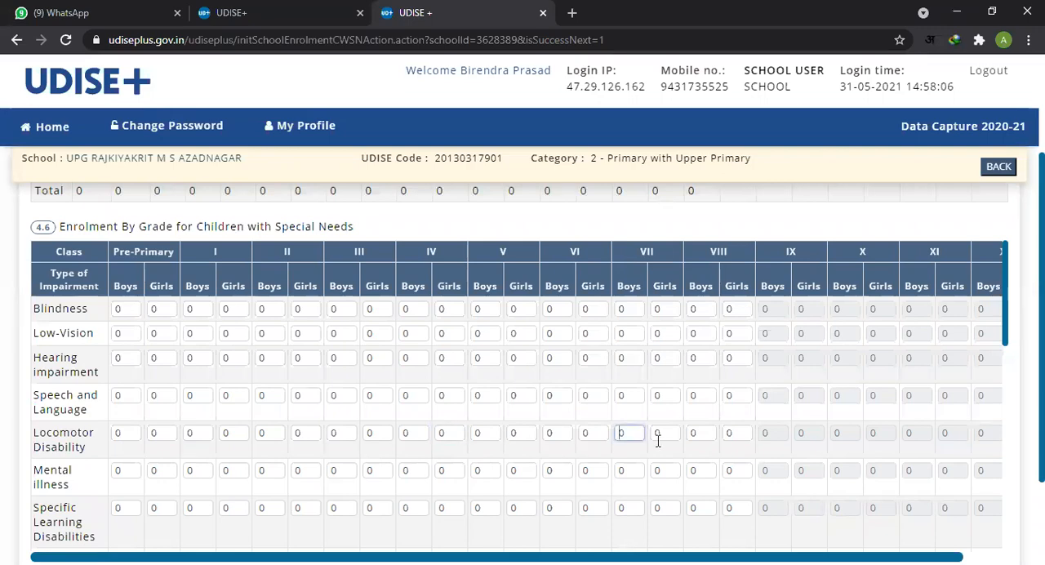
click(674, 460)
Step: Review the remaining 4.6 impairment rows down to Total and proceed to the 5.1 - 5.2 incentives page without saving
scroll(816, 420, down, 2)
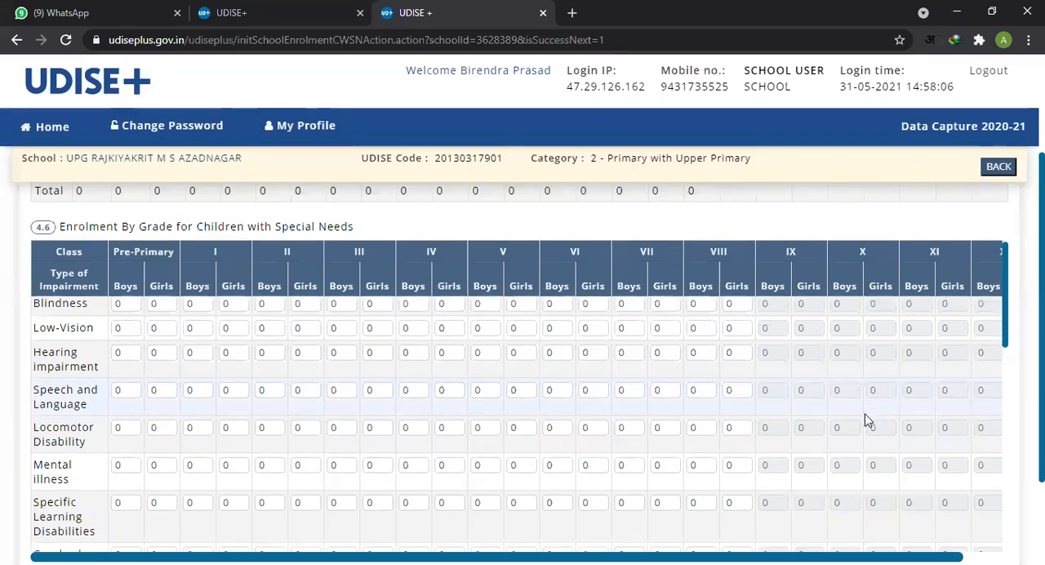
scroll(703, 432, down, 5)
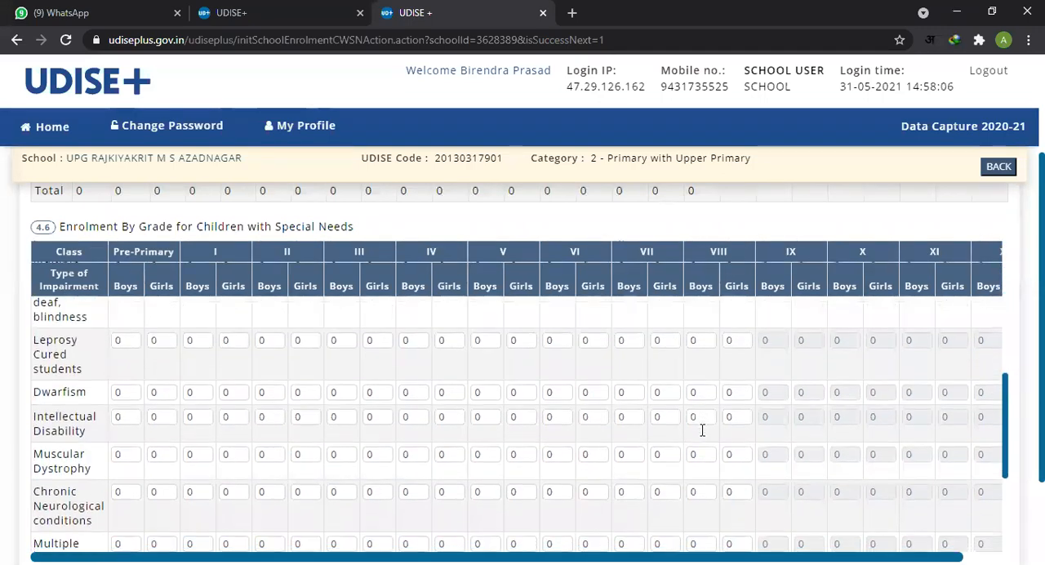
scroll(960, 390, down, 1)
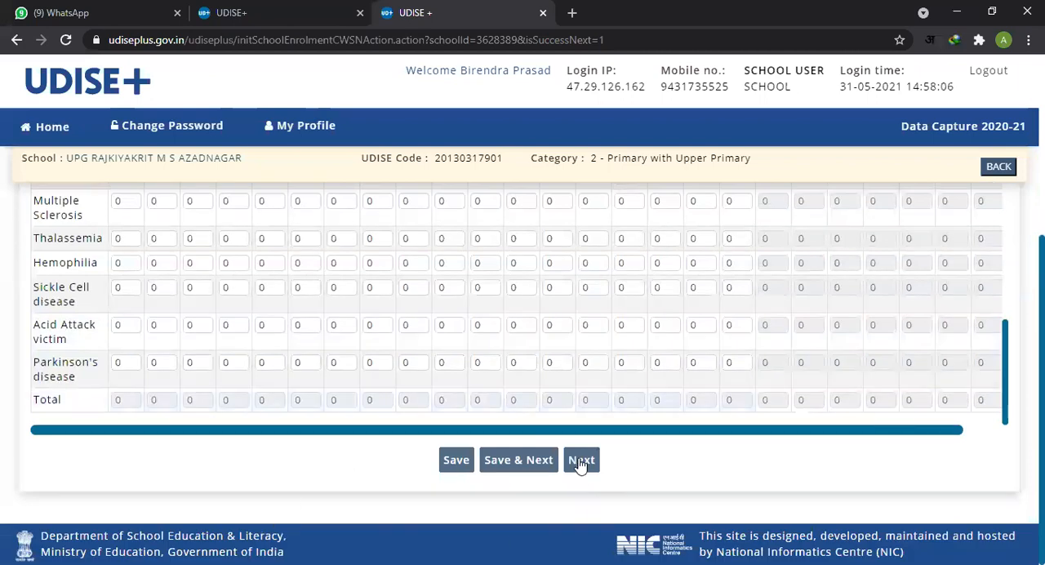
click(579, 460)
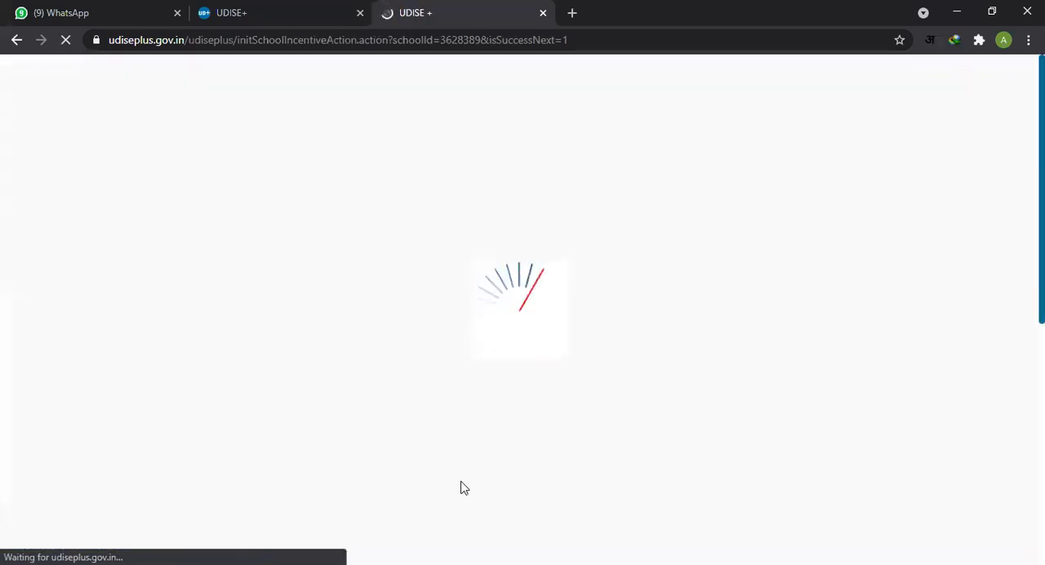
Step: Look over the 5.1 Primary Grade and 5.2 Upper Primary Grade facilities tables on the incentives page
scroll(675, 441, down, 3)
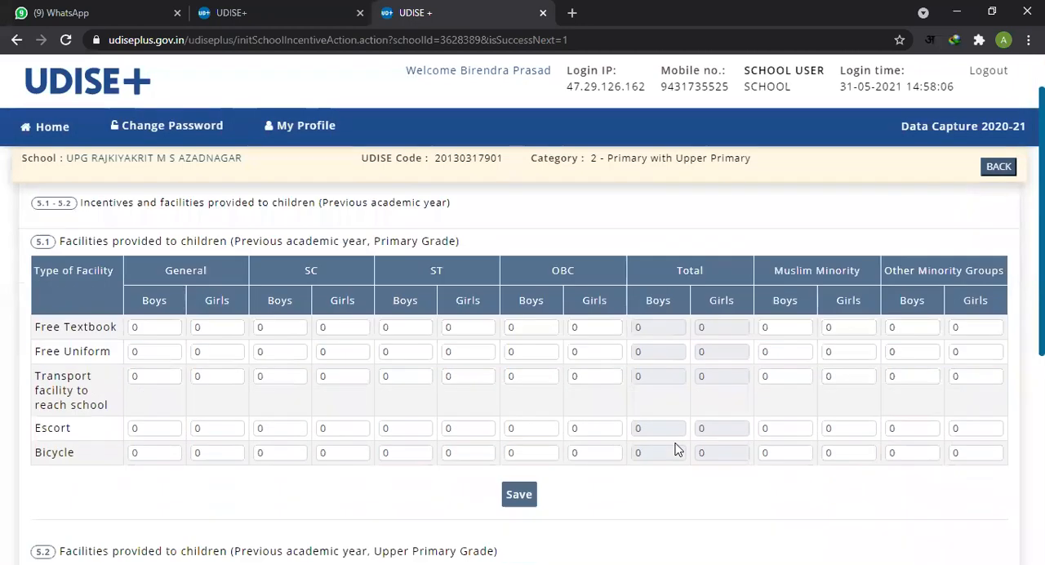
scroll(588, 440, up, 2)
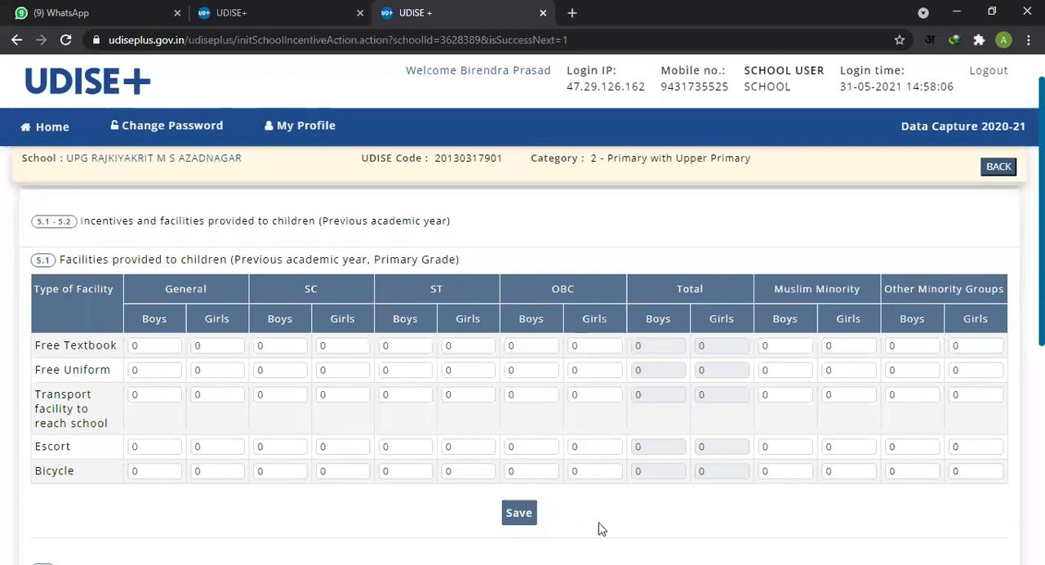
scroll(600, 528, down, 1)
scroll(600, 528, down, 1)
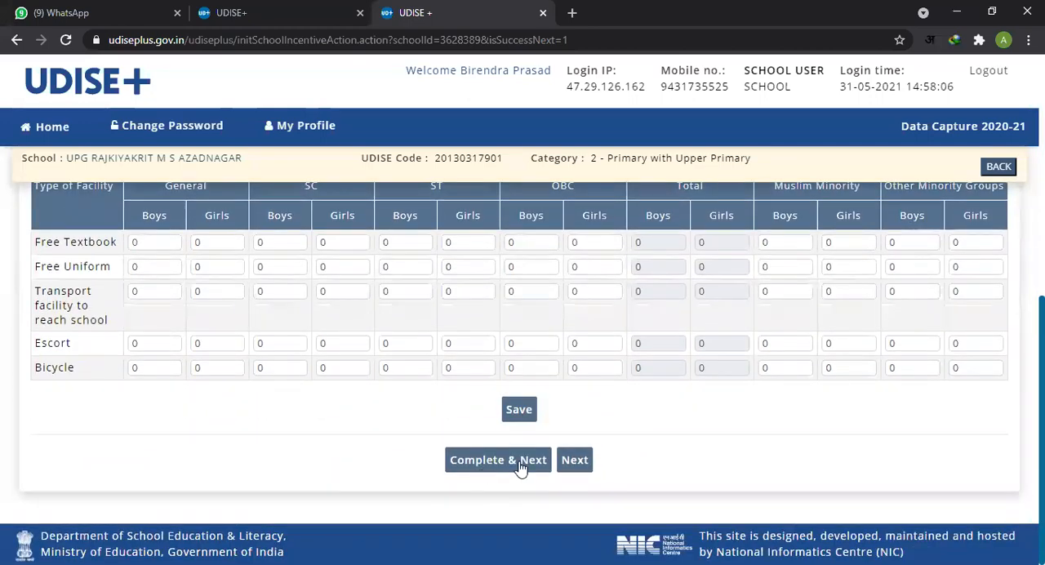
click(520, 461)
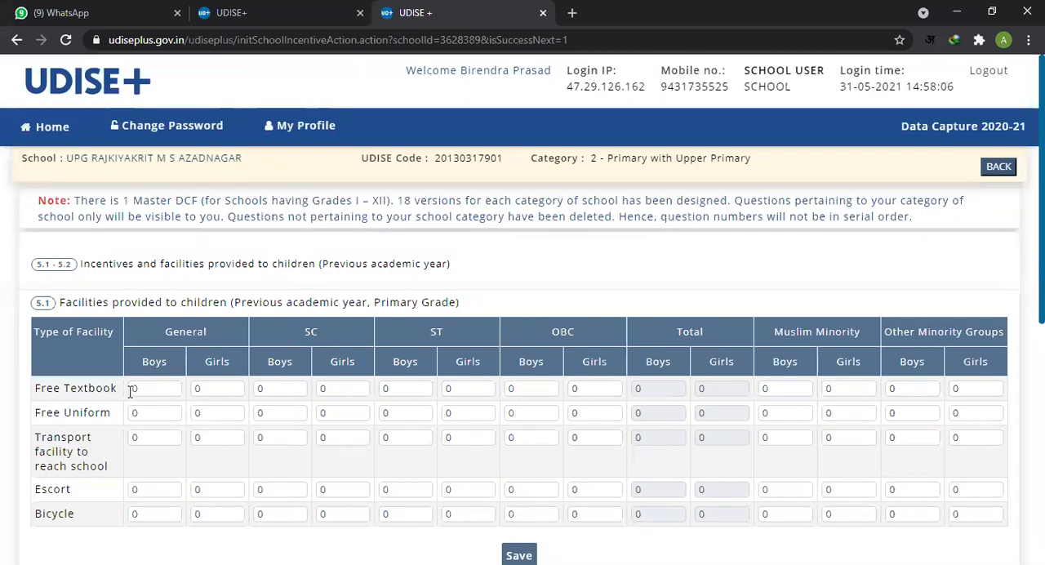
Step: Check the first Free Textbook fields of table 5.1 and the Previous academic year wording in its heading
click(158, 388)
click(215, 390)
click(276, 389)
click(402, 391)
drag(245, 302, 368, 304)
drag(234, 303, 364, 304)
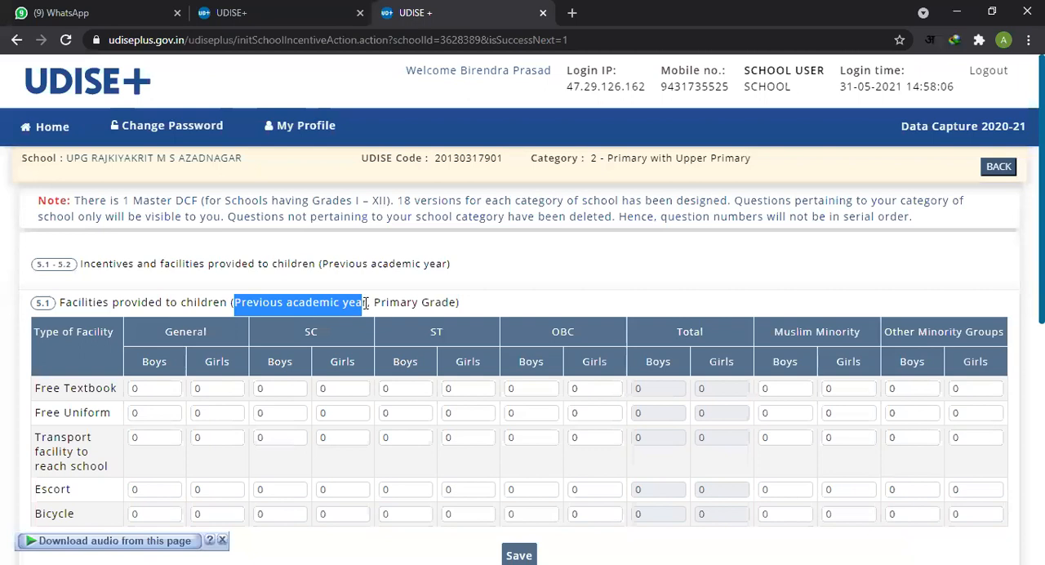
click(343, 311)
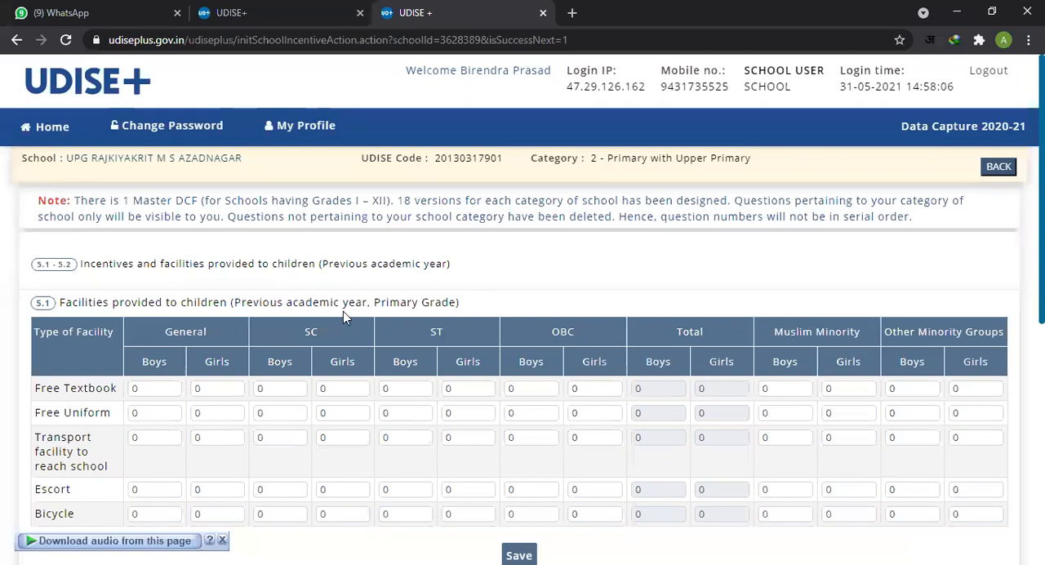
drag(236, 303, 368, 303)
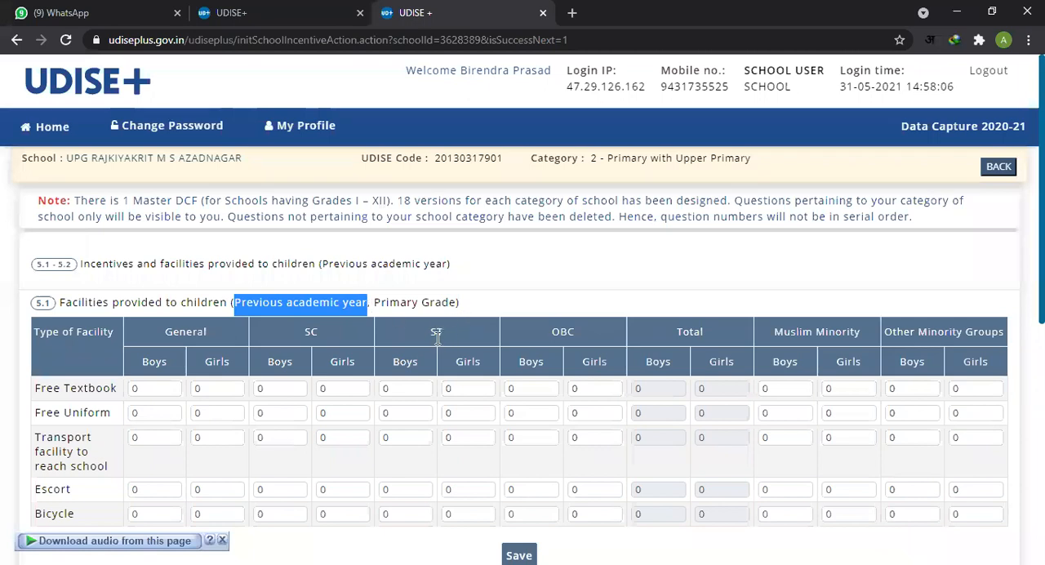
Step: Review the Free Textbook row of table 5.1 from General through SC, ST, OBC and Total to Other Minority Groups
drag(34, 390, 121, 393)
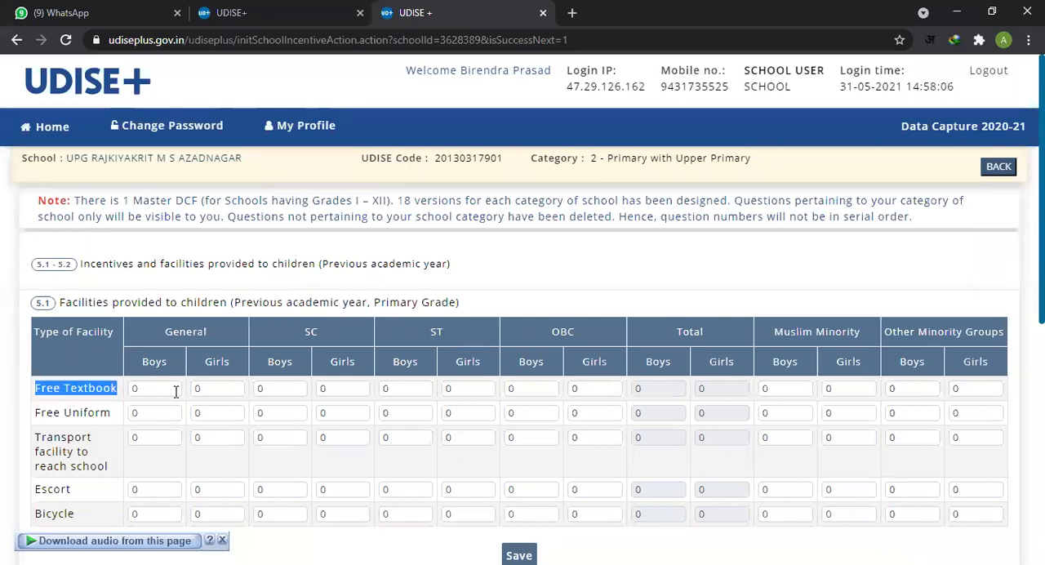
key(Tab)
key(Tab)
key(Tab)
key(Tab)
key(Tab)
key(Tab)
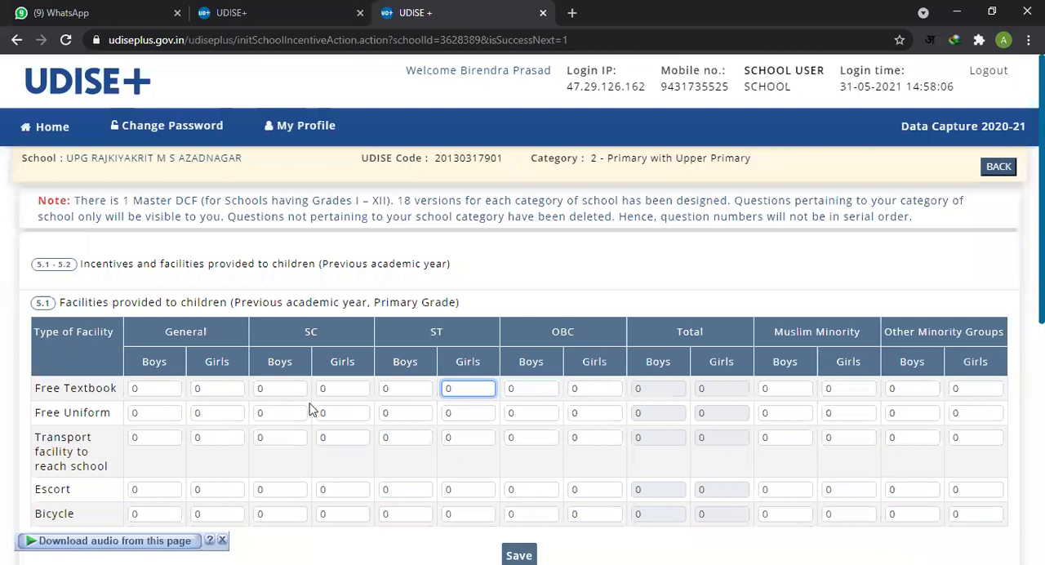
click(338, 392)
click(445, 389)
click(582, 389)
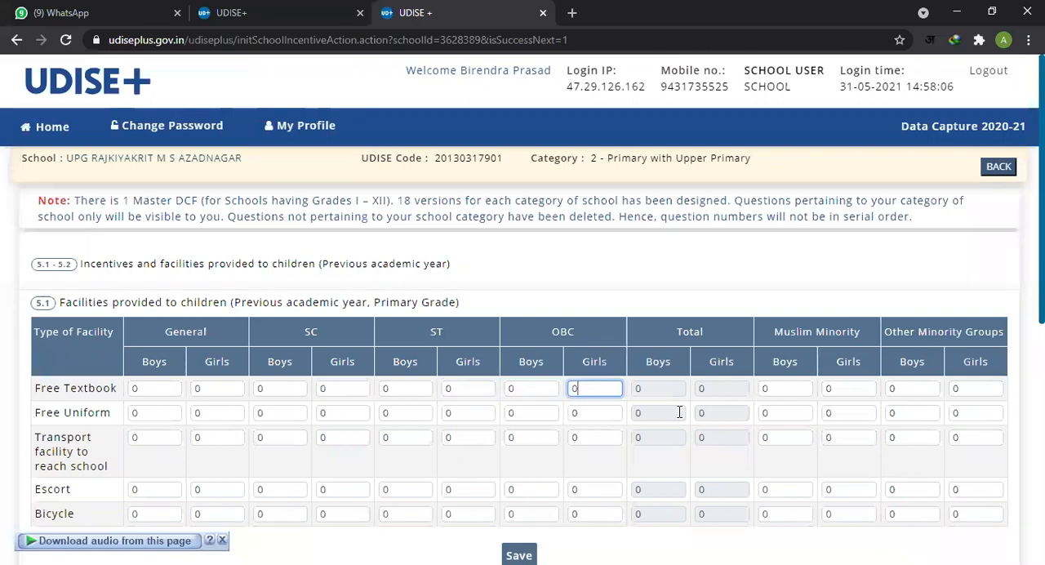
click(721, 390)
click(786, 390)
click(915, 390)
Step: Check the General fields of table 5.1 from Free Textbook to Bicycle, and the Bicycle Total Boys and Girls fields
scroll(915, 412, down, 2)
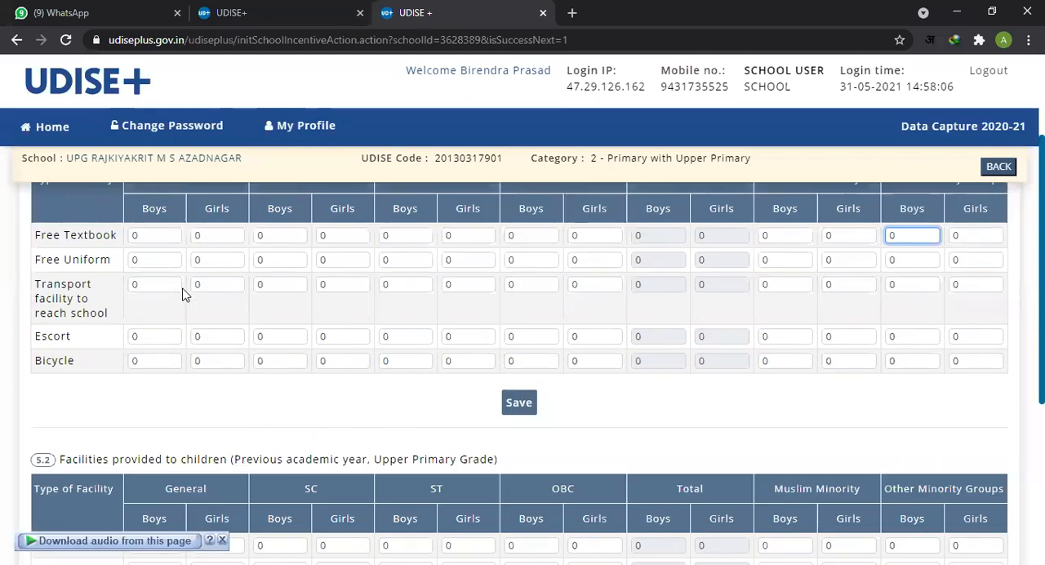
click(163, 238)
click(159, 262)
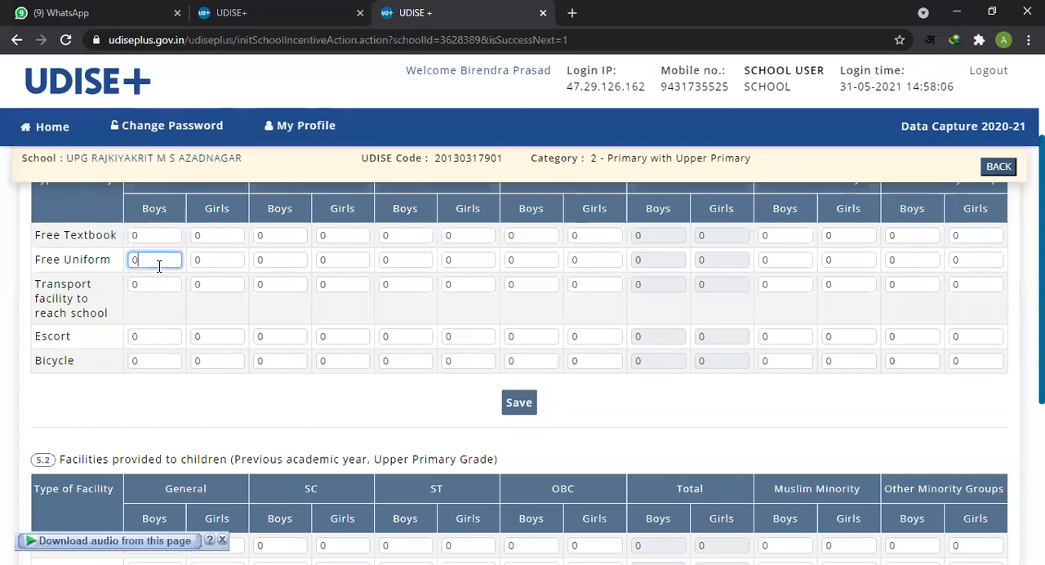
click(159, 288)
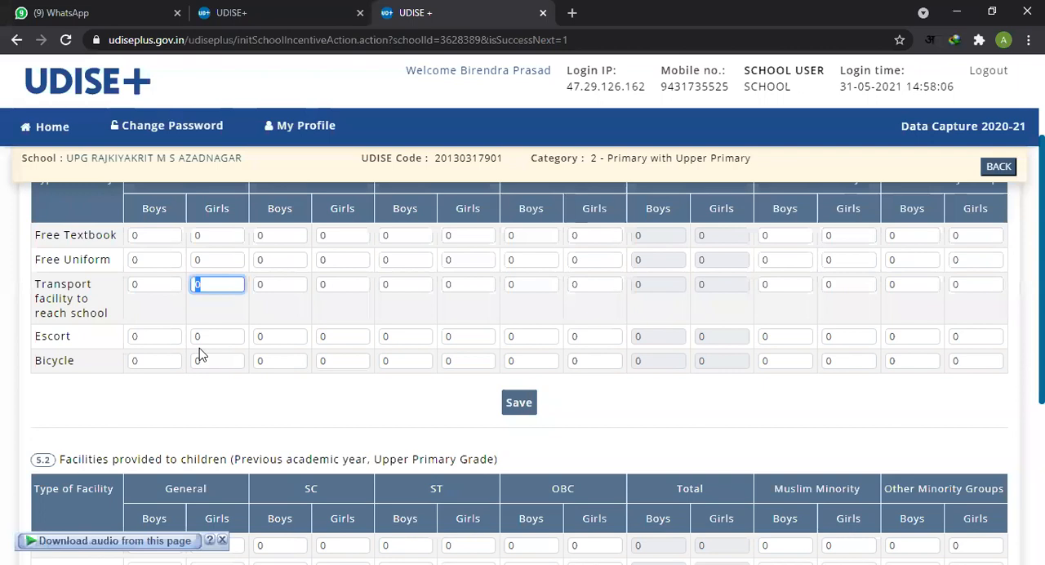
click(156, 338)
double_click(156, 363)
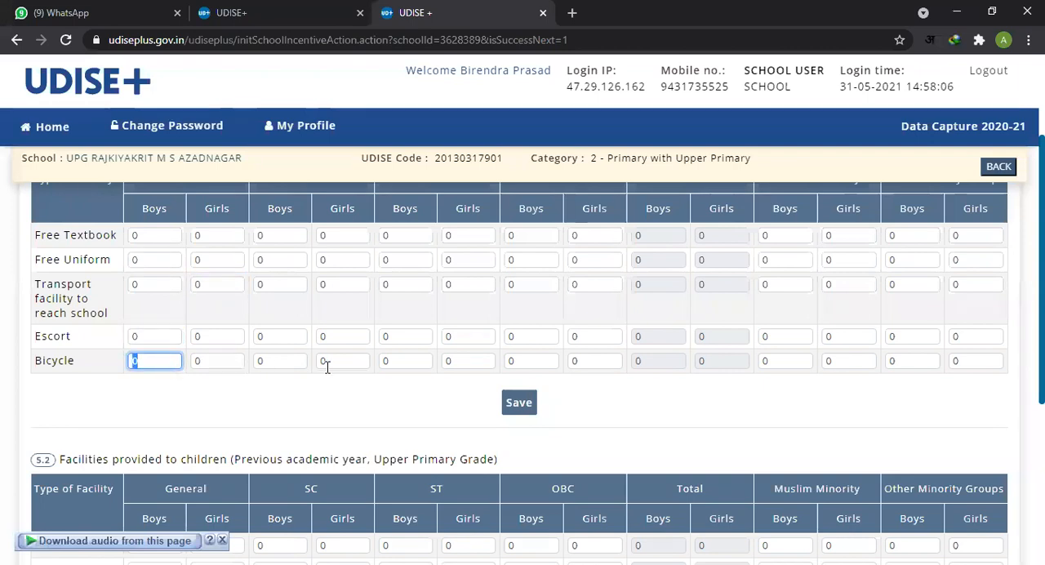
click(667, 361)
click(723, 364)
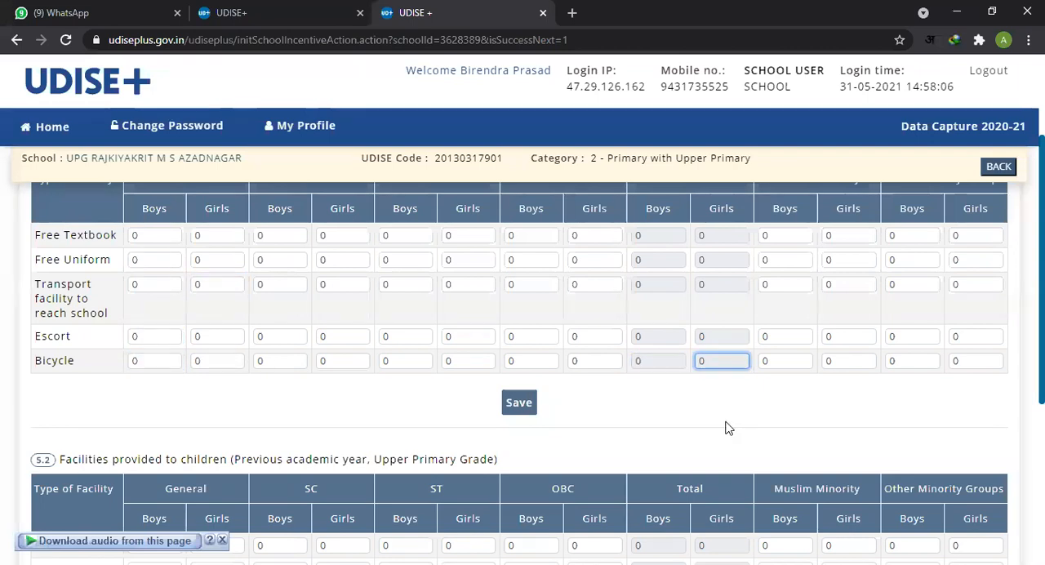
Step: Check the OBC Girls fields of table 5.1, and compare the Primary Grade and Upper Primary Grade wording in the 5.1 and 5.2 headings
scroll(707, 422, up, 1)
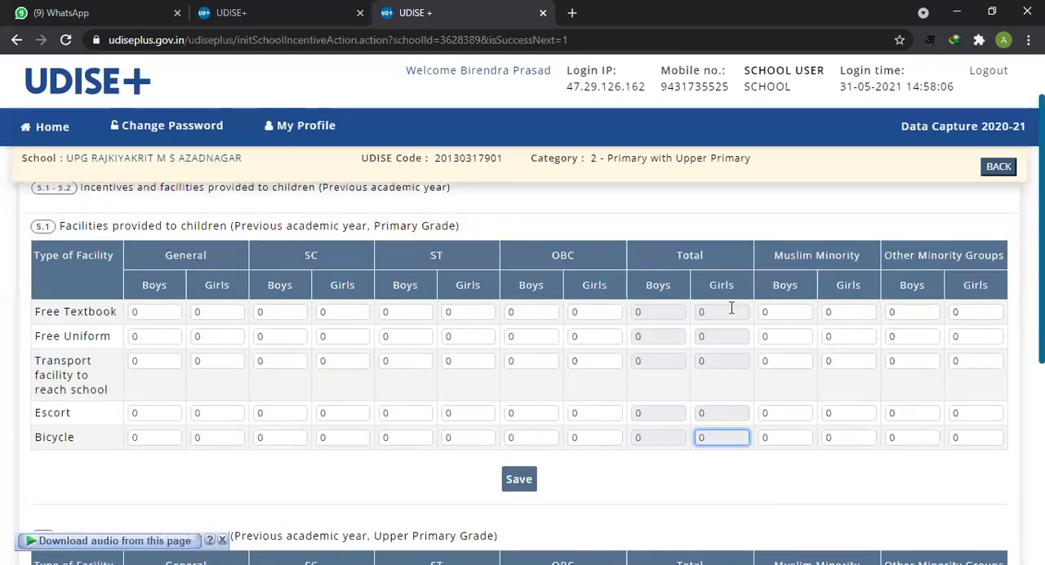
click(601, 440)
click(586, 412)
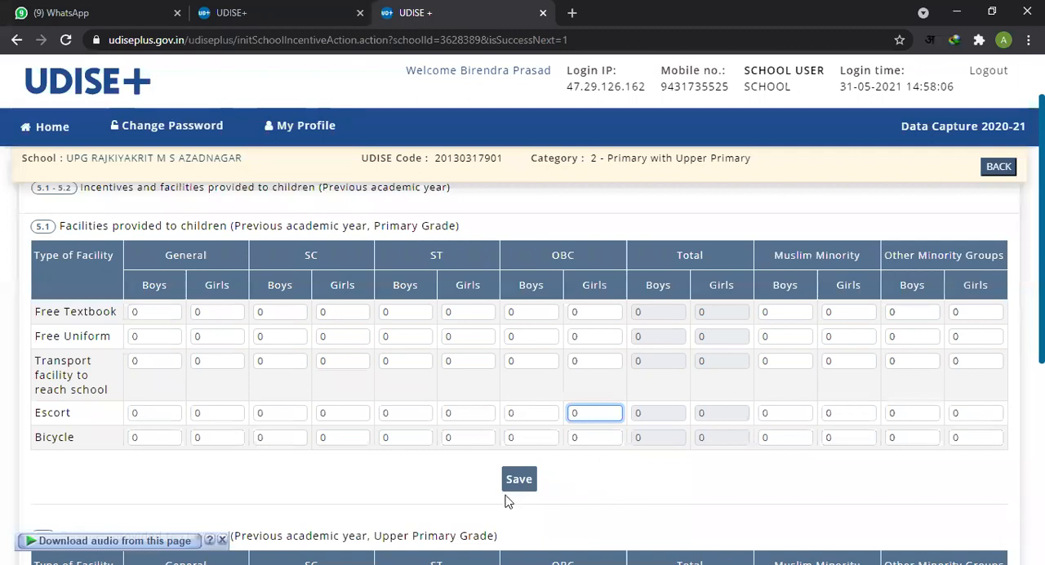
scroll(481, 486, down, 3)
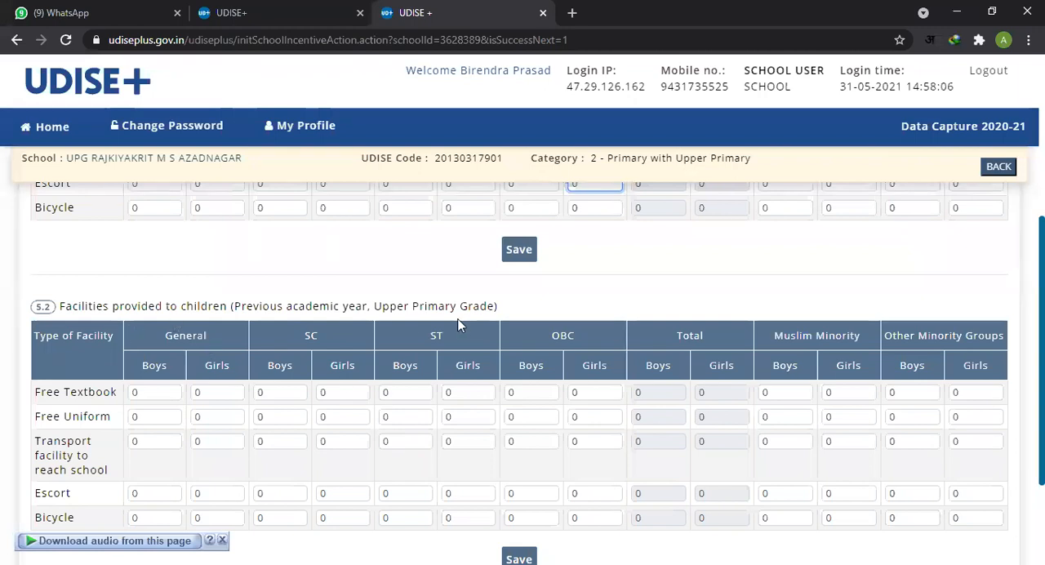
scroll(459, 325, up, 3)
drag(375, 225, 454, 226)
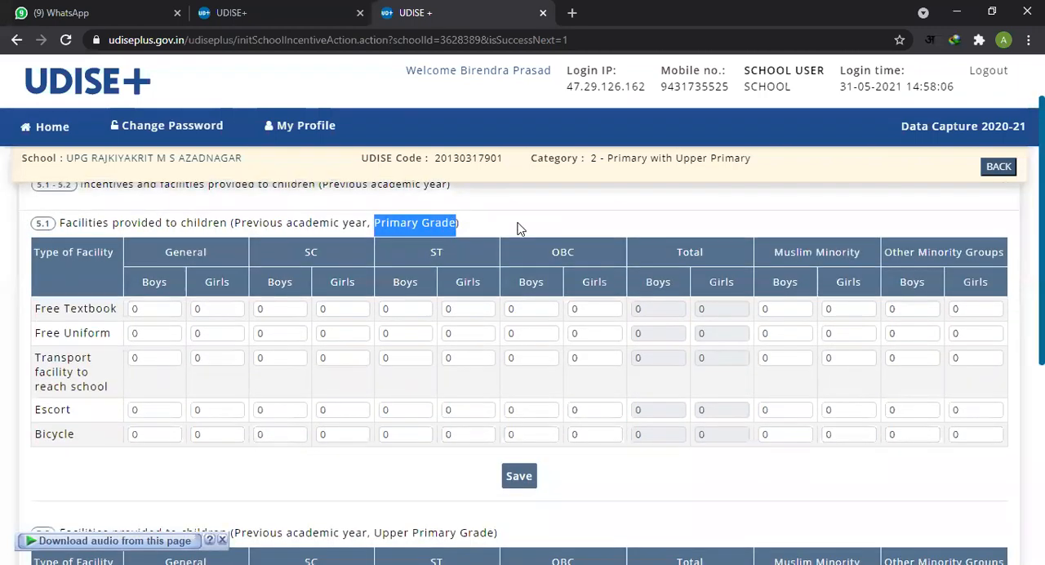
scroll(517, 228, down, 2)
drag(380, 383, 499, 384)
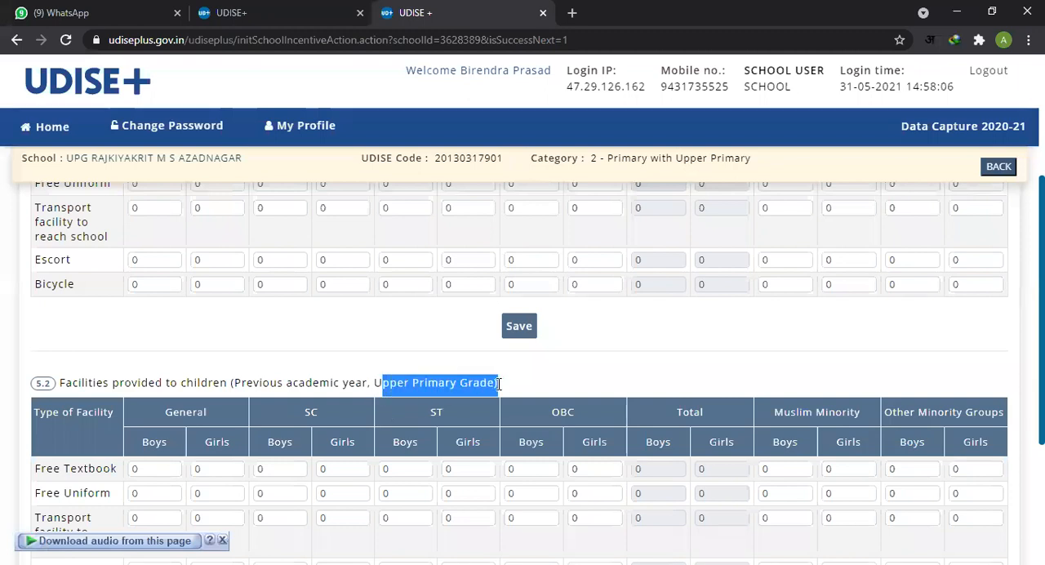
Step: Review the facility types of table 5.2 from Free Textbook to Bicycle, and continue to the 5.3 CWSN facilities page without saving
scroll(550, 377, down, 2)
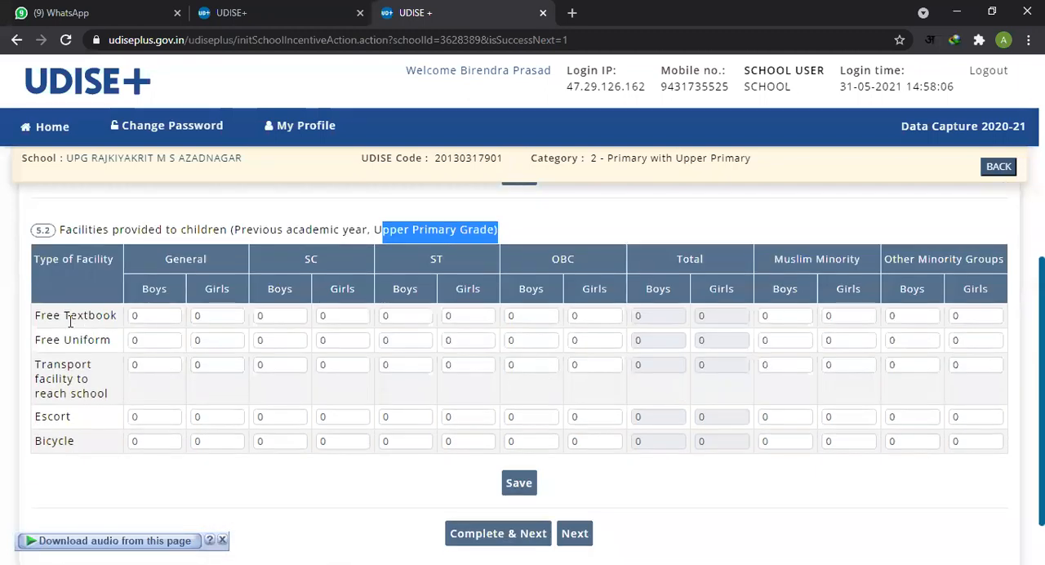
click(64, 320)
drag(54, 319, 95, 341)
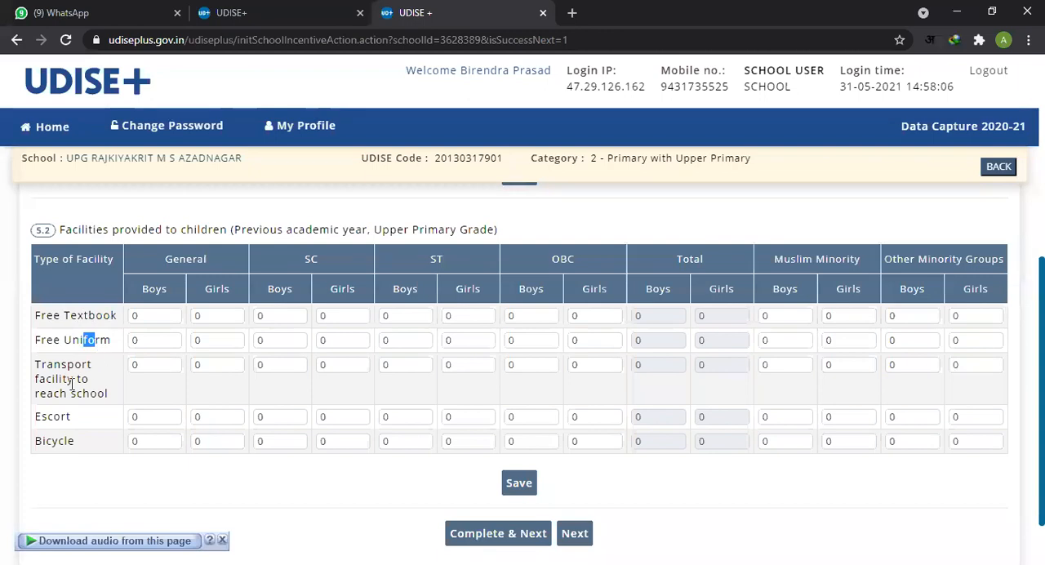
drag(54, 394, 77, 395)
click(58, 434)
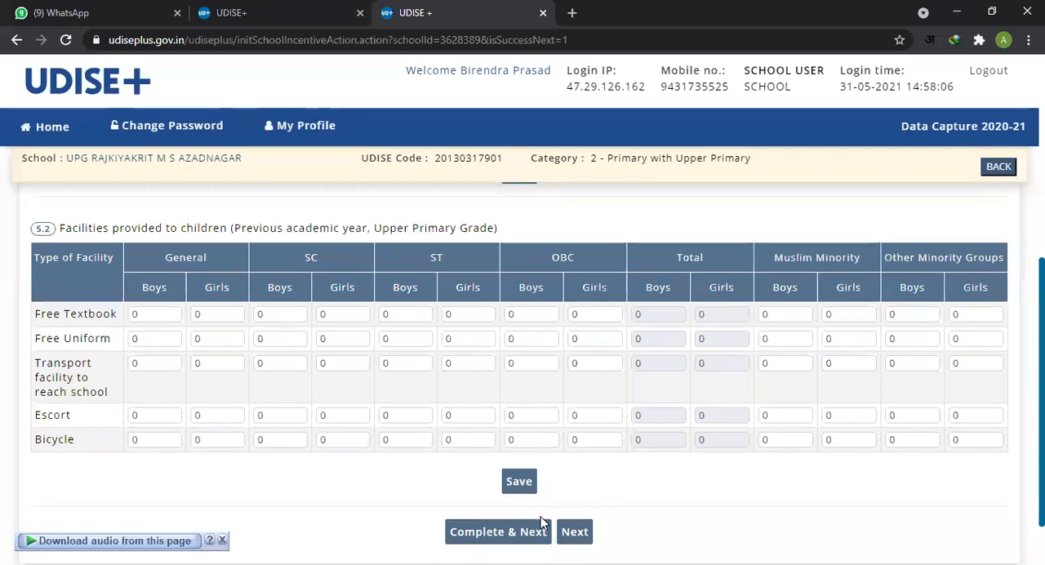
scroll(522, 490, down, 1)
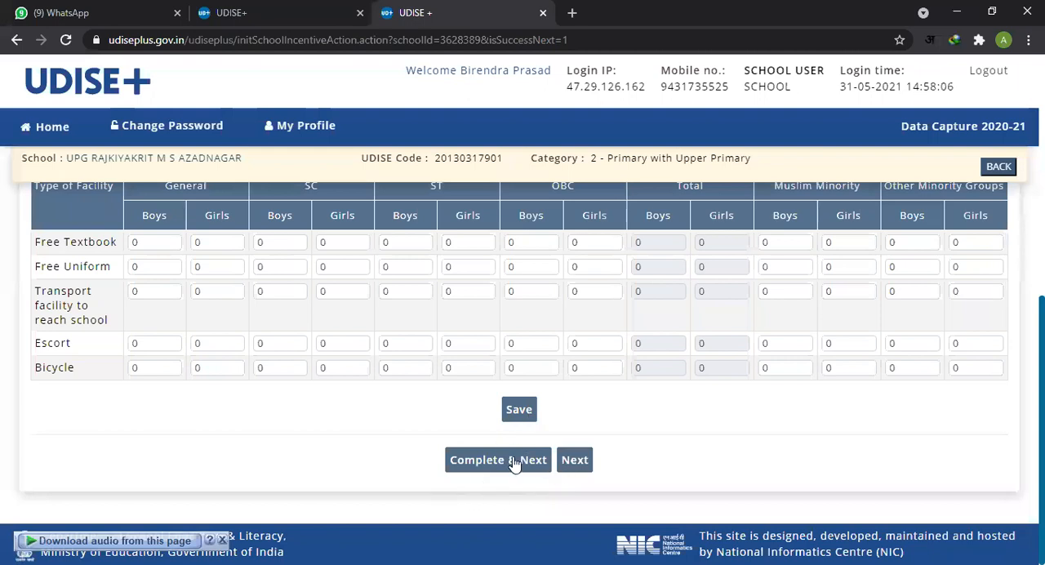
click(577, 461)
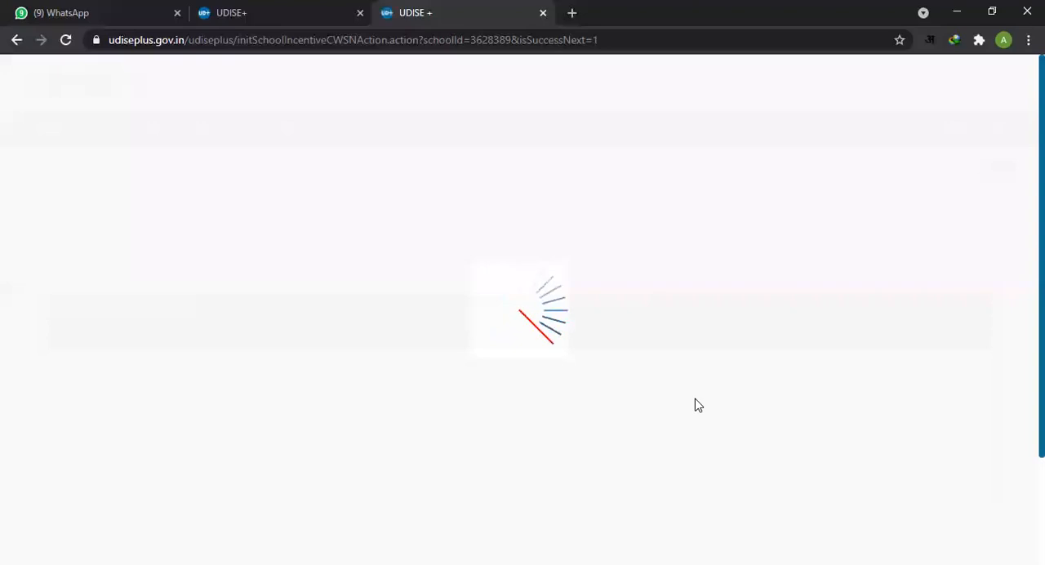
Step: Read through the facility types of table 5.3, from Braille books down to Stipend
scroll(765, 337, down, 1)
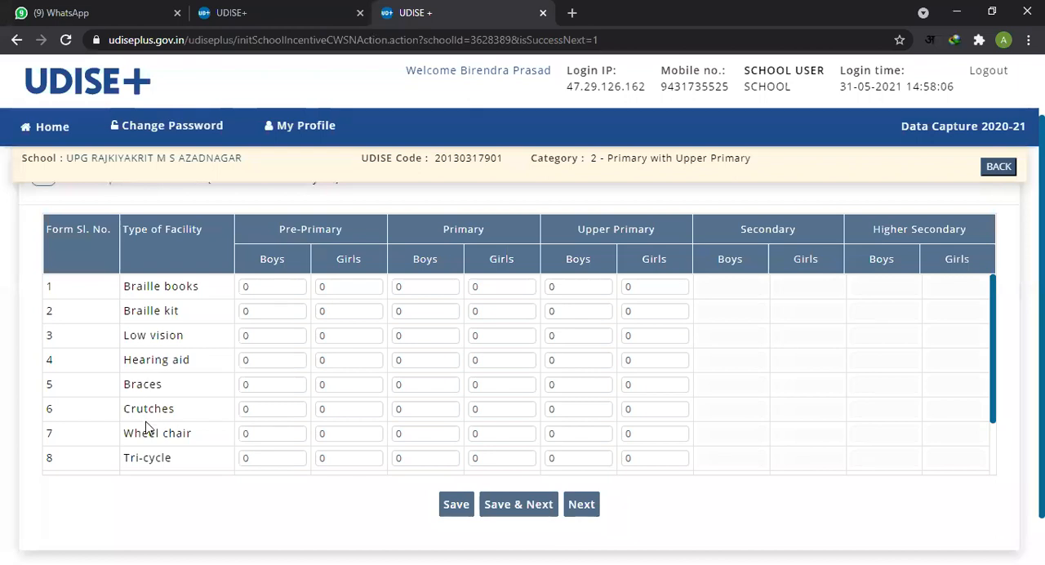
drag(139, 469, 141, 478)
scroll(158, 420, up, 1)
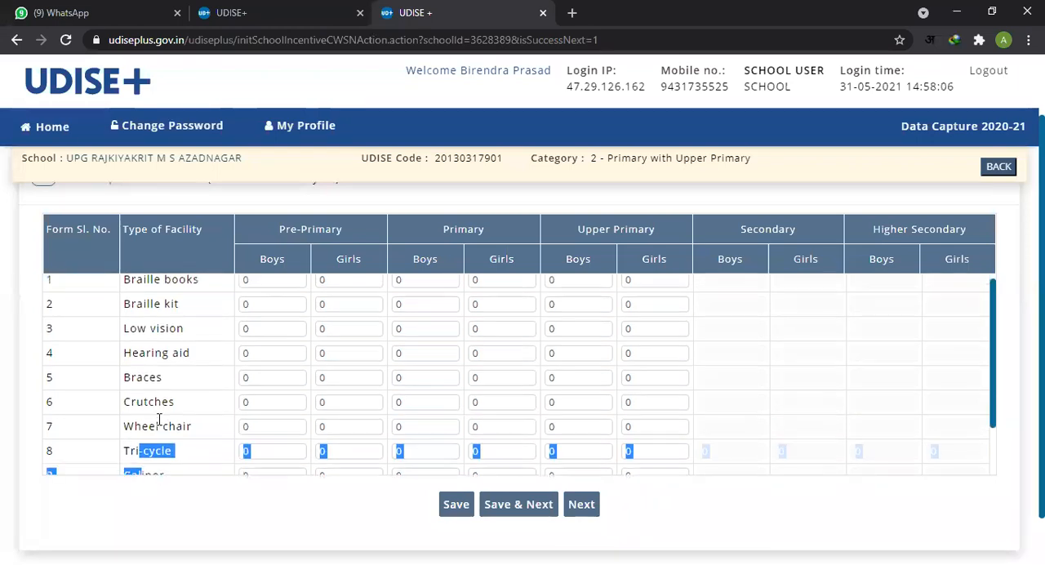
drag(194, 286, 176, 463)
scroll(179, 459, down, 1)
scroll(166, 453, up, 2)
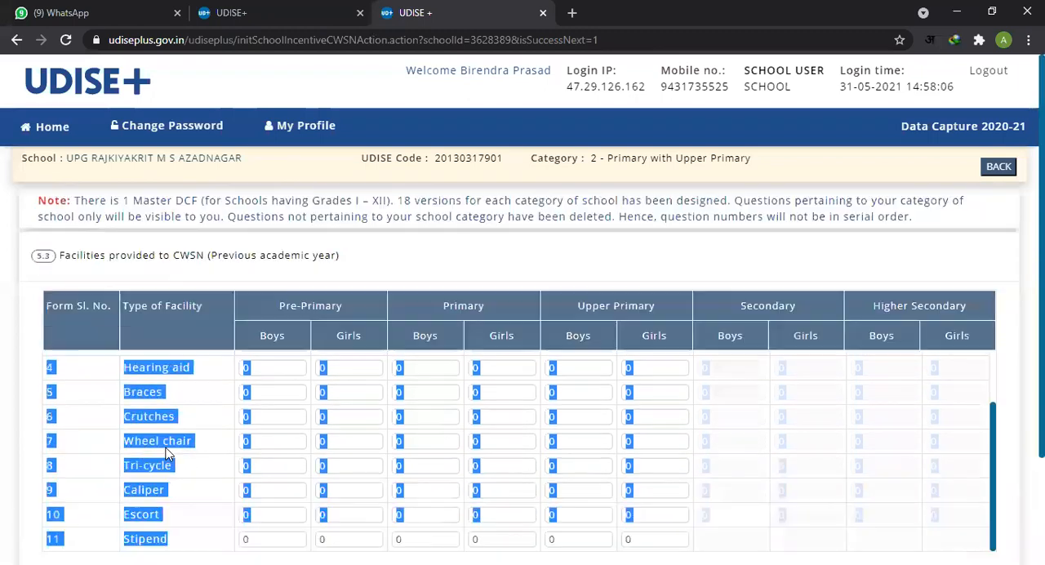
click(163, 439)
scroll(169, 434, up, 2)
scroll(172, 434, down, 2)
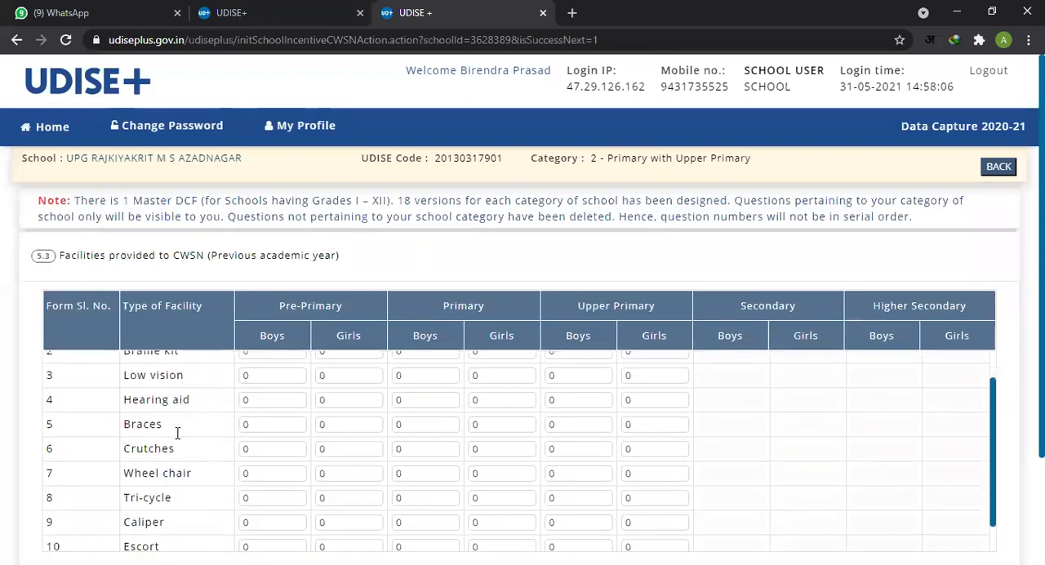
scroll(181, 433, down, 2)
drag(124, 403, 202, 419)
scroll(202, 419, up, 1)
scroll(201, 378, up, 2)
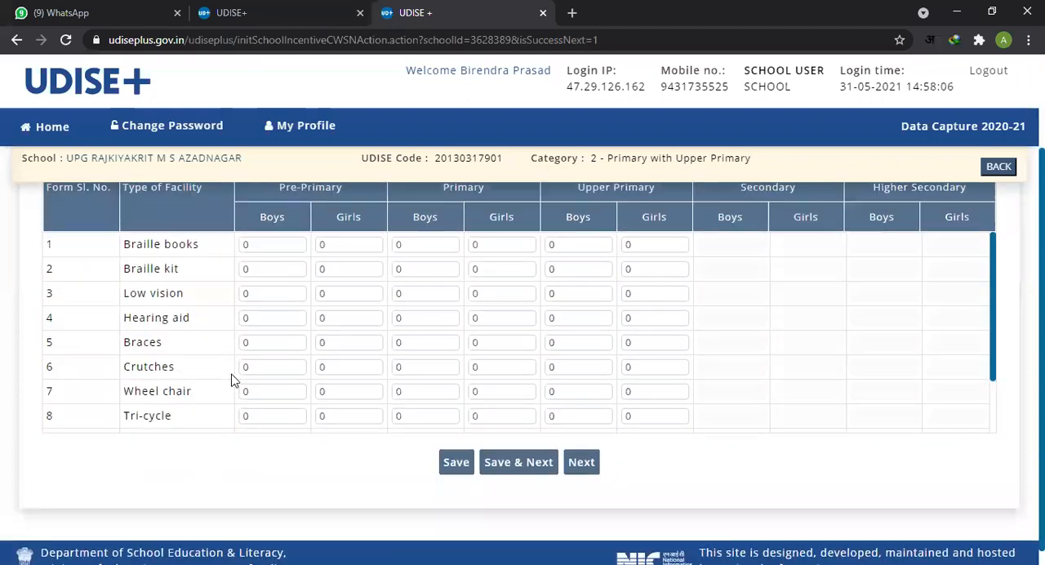
Step: Check the CWSN wording in the 5.3 heading against the facility rows, and continue to the 6.1 annual examination result page without saving
drag(174, 254, 204, 255)
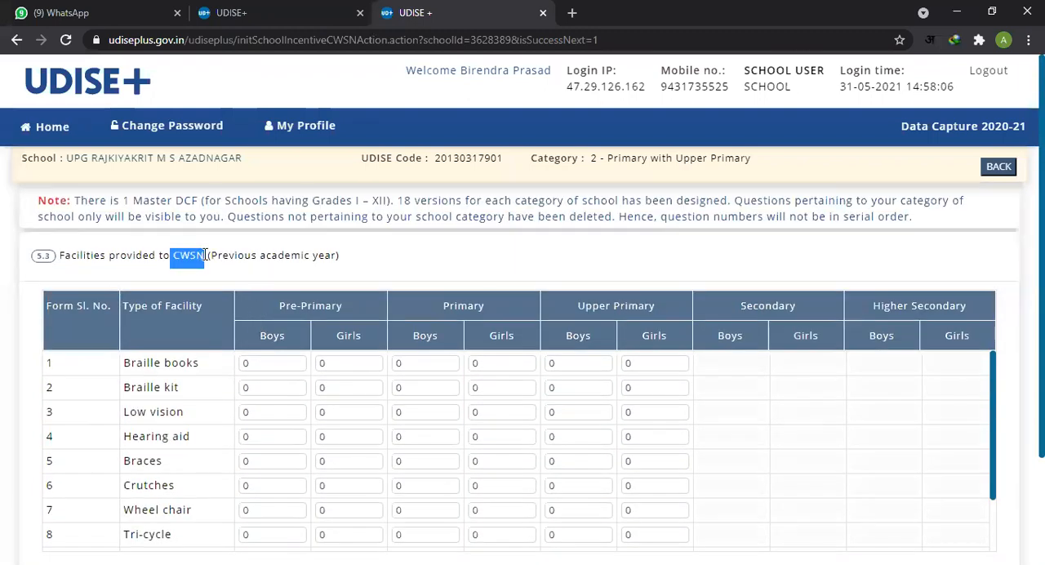
scroll(184, 416, down, 1)
scroll(164, 408, down, 2)
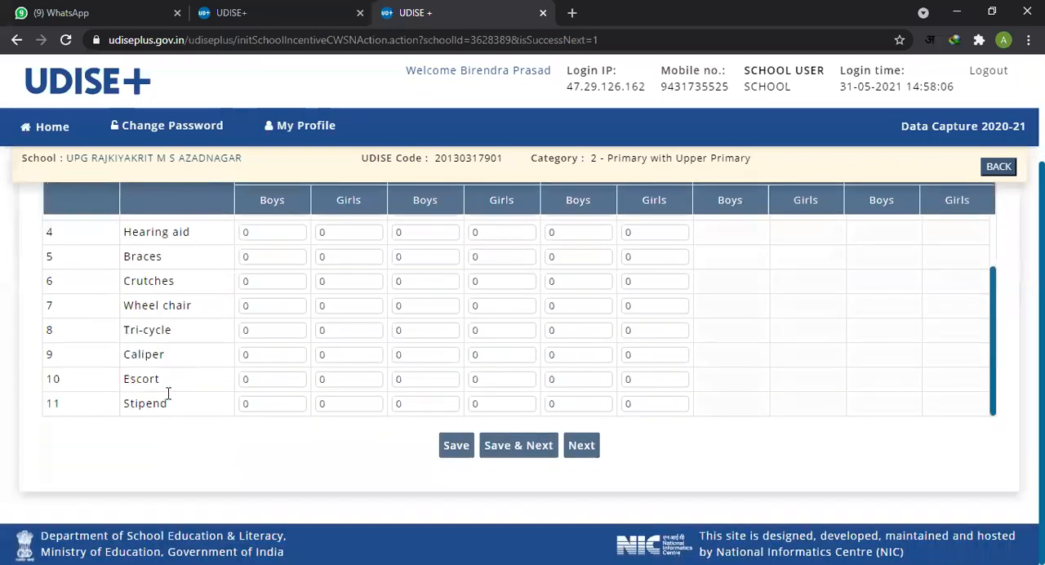
scroll(424, 343, up, 1)
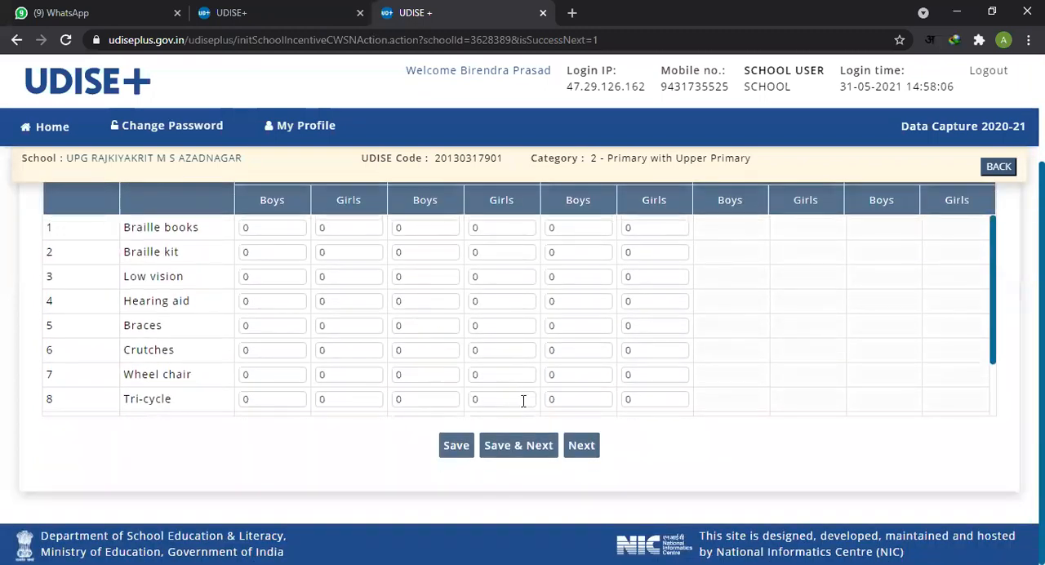
scroll(523, 400, up, 2)
scroll(602, 454, down, 4)
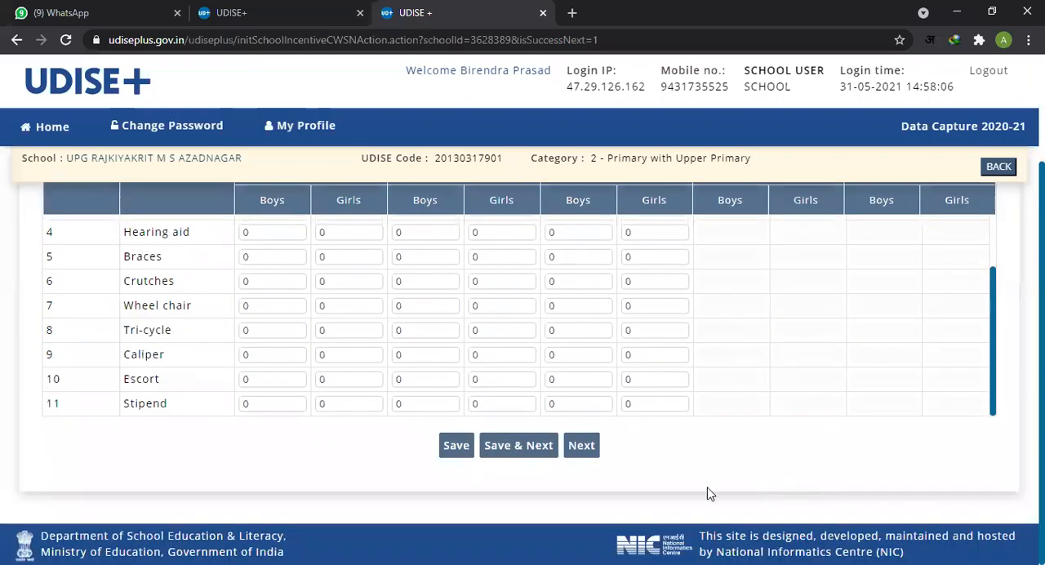
click(583, 445)
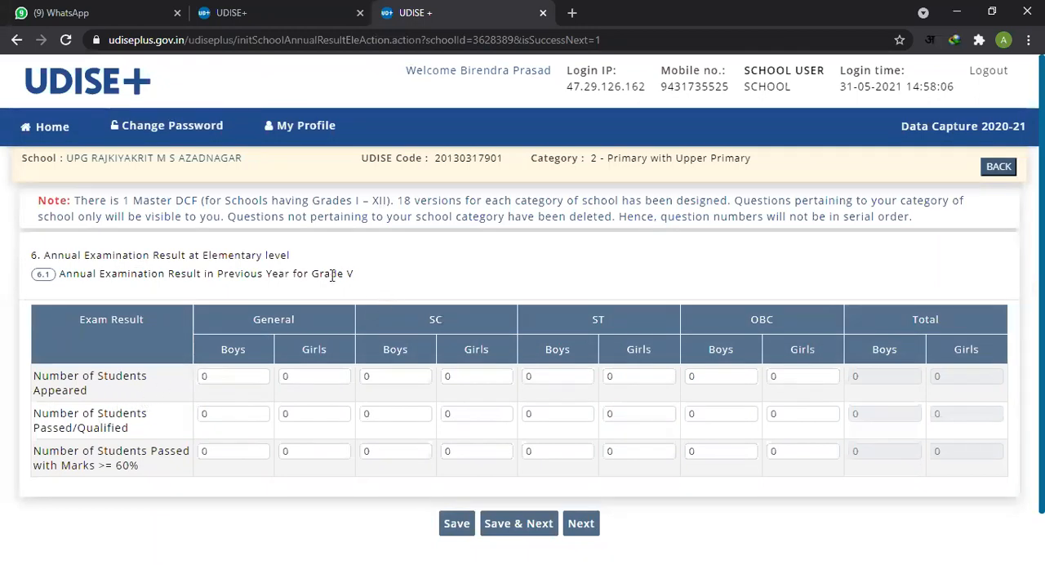
Step: Check the grade in the 6.1 heading and the Number of Students Appeared fields for General, SC and ST
drag(342, 275, 369, 278)
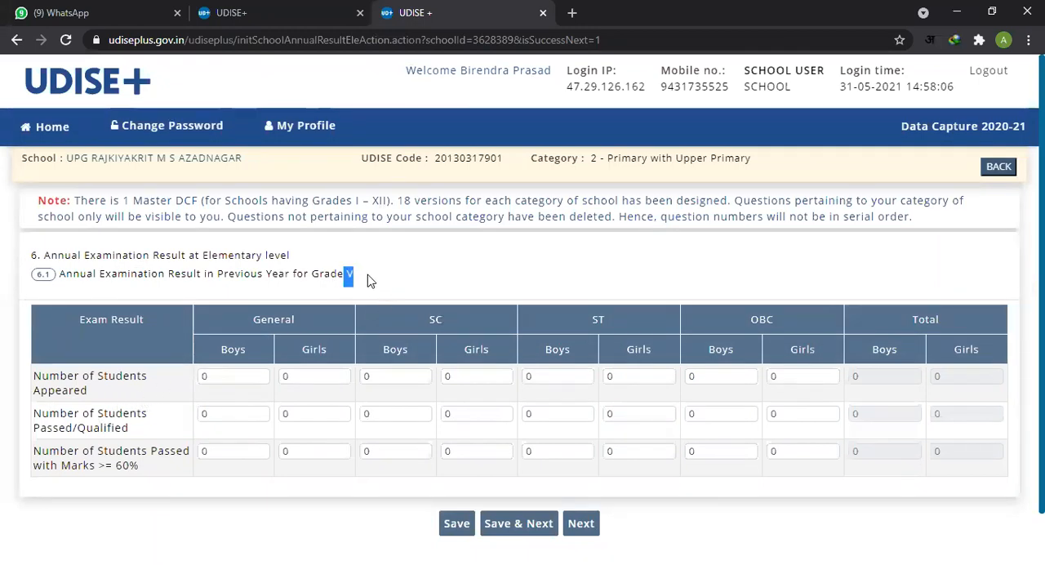
click(226, 377)
click(293, 375)
click(392, 375)
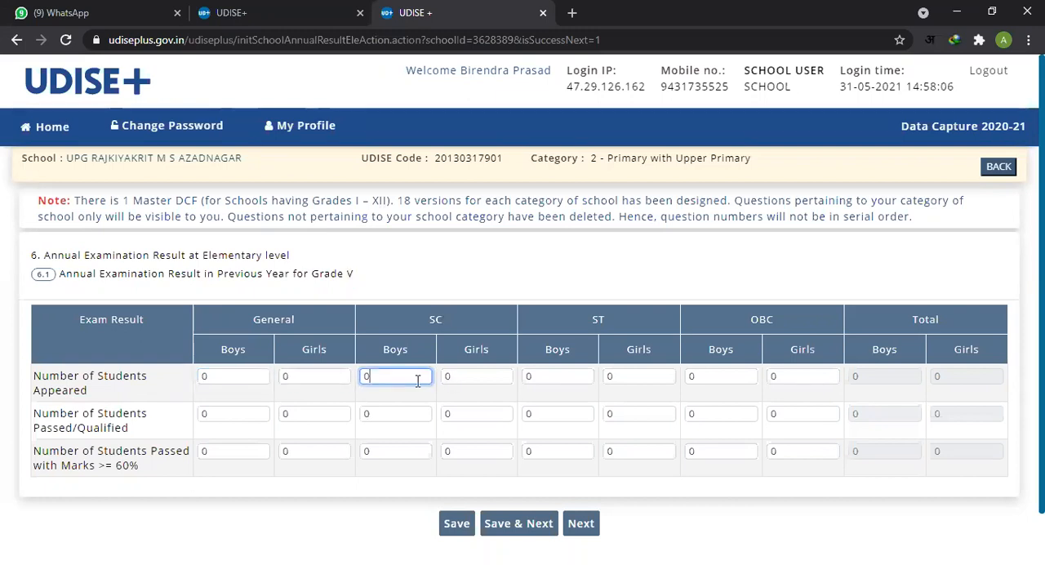
click(396, 379)
click(332, 376)
click(417, 378)
click(572, 378)
click(658, 378)
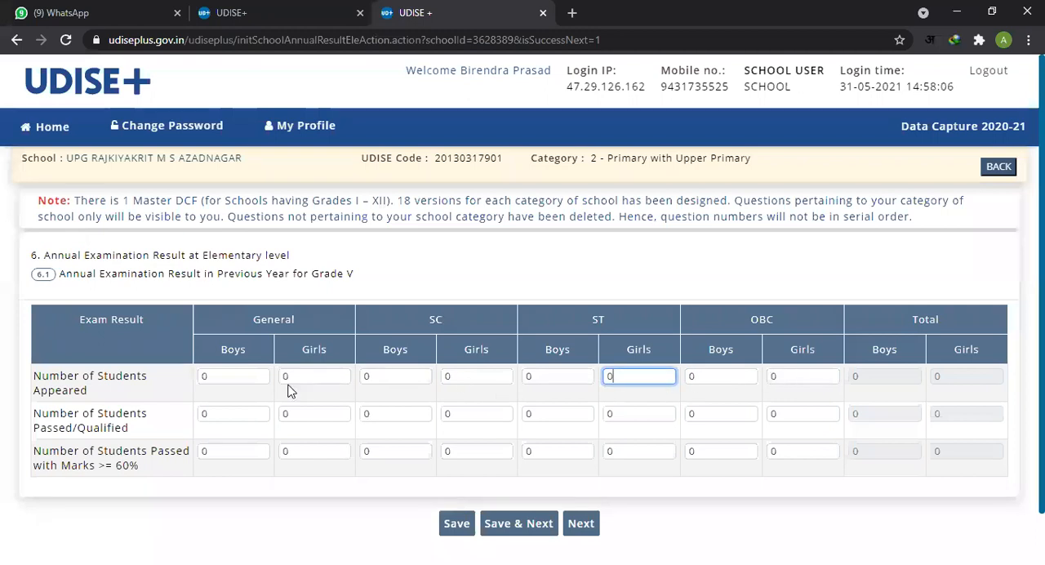
Step: Check the first General and SC fields of the Number of Students Passed with Marks >= 60% row in table 6.1
click(236, 454)
key(Tab)
key(Tab)
key(Tab)
Step: Go through the Number of Students Appeared row of table 6.1 from General Boys across to Total Boys
click(253, 375)
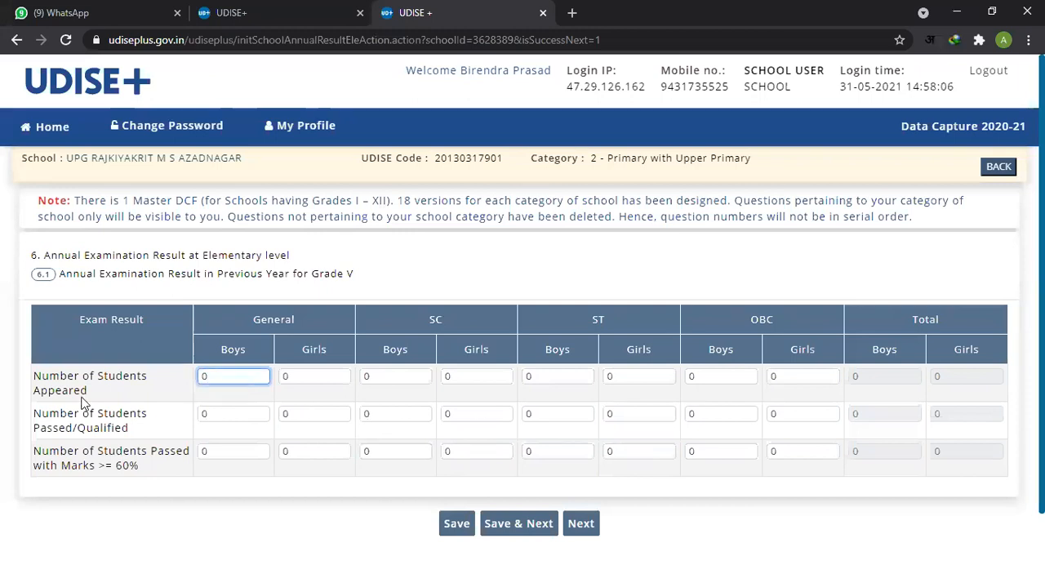
click(326, 376)
click(396, 376)
click(494, 373)
click(543, 375)
click(618, 375)
click(704, 376)
click(780, 376)
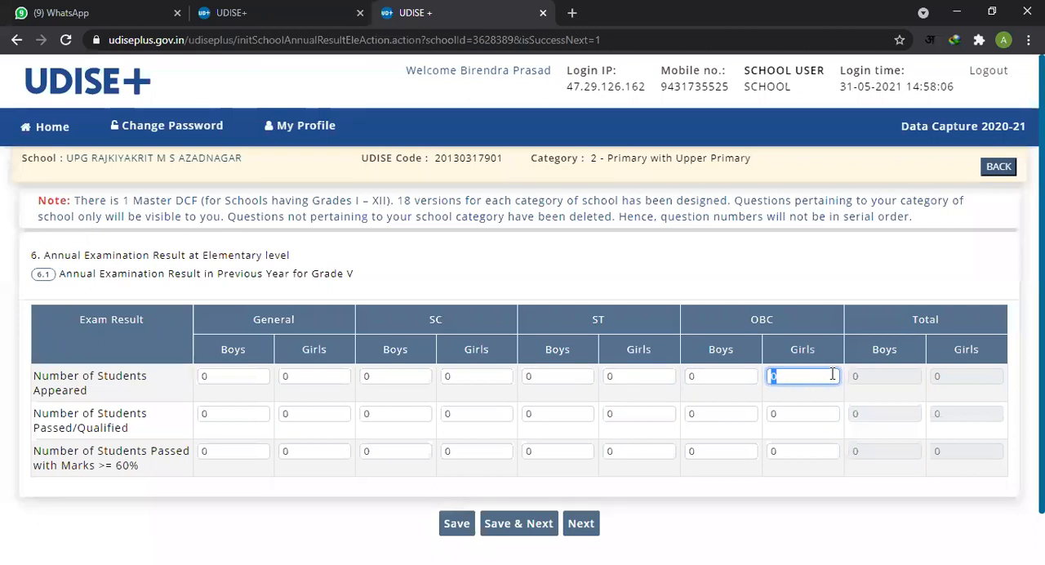
click(857, 378)
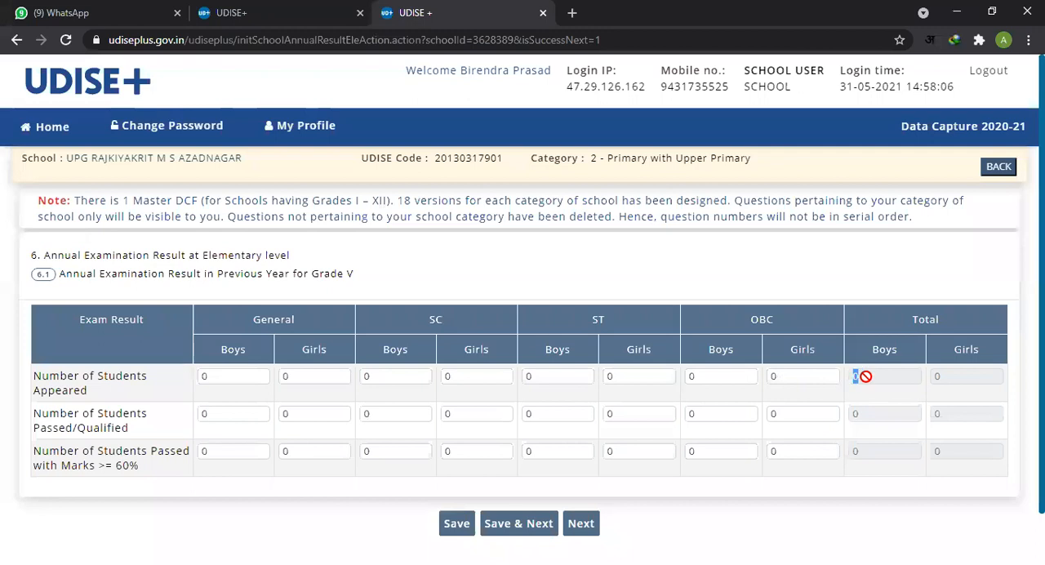
Step: Check the Passed/Qualified and Marks >= 60% rows of table 6.1, and continue to the 6.2 Grade VIII result page without saving
click(242, 418)
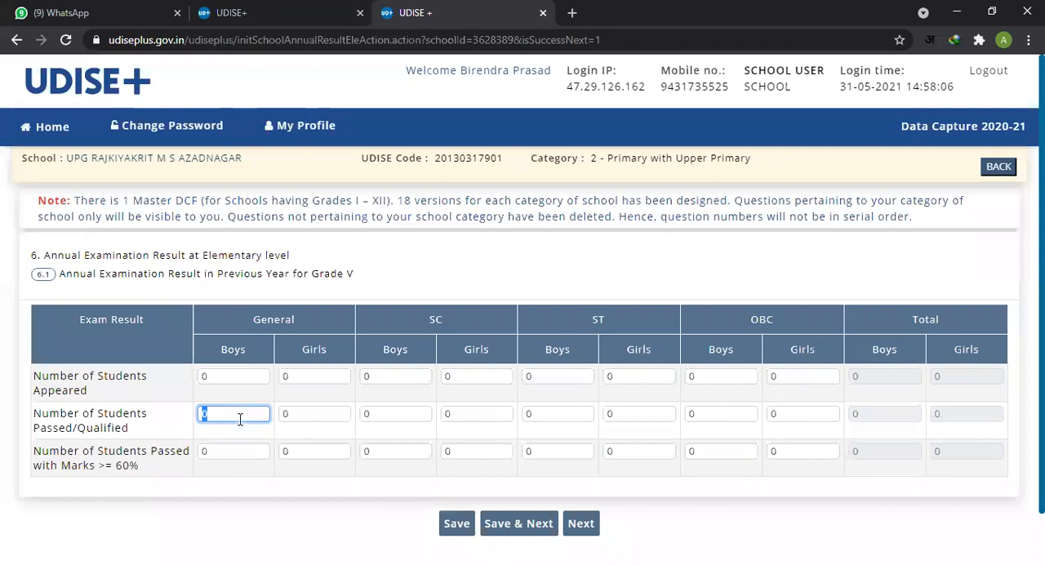
click(291, 413)
click(218, 451)
click(395, 453)
click(498, 455)
click(723, 451)
click(818, 454)
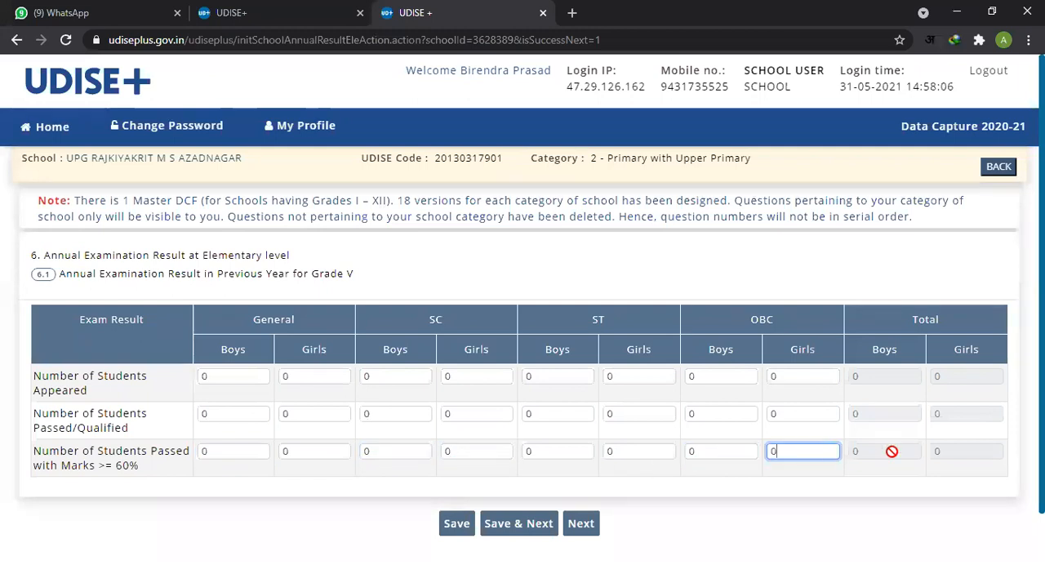
scroll(662, 434, down, 2)
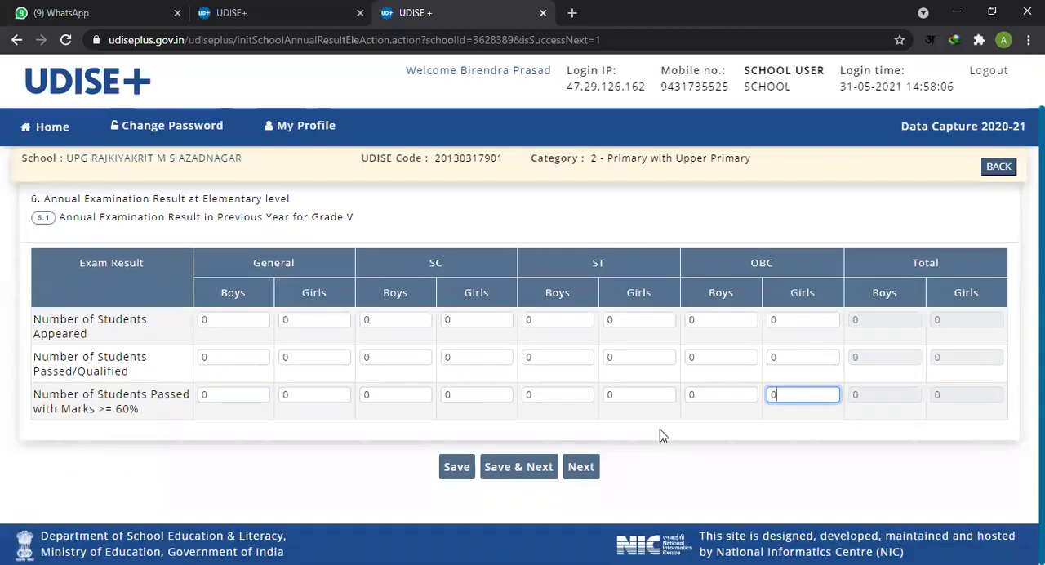
click(580, 466)
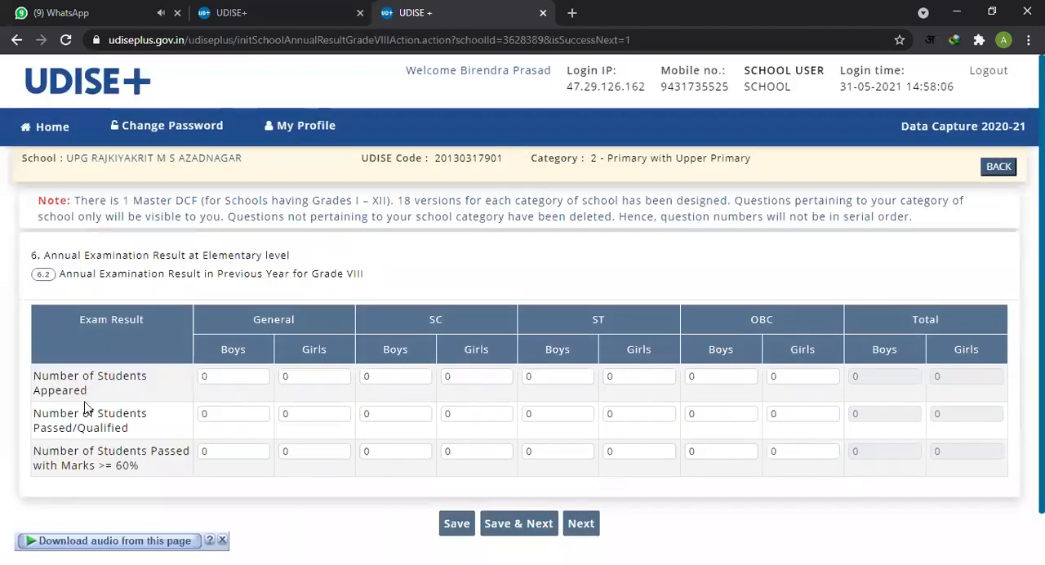
Step: Check the 6.2 heading and the General Boys field of each result row, and continue without saving to Section 8 - Receipts and Expenditure
click(236, 376)
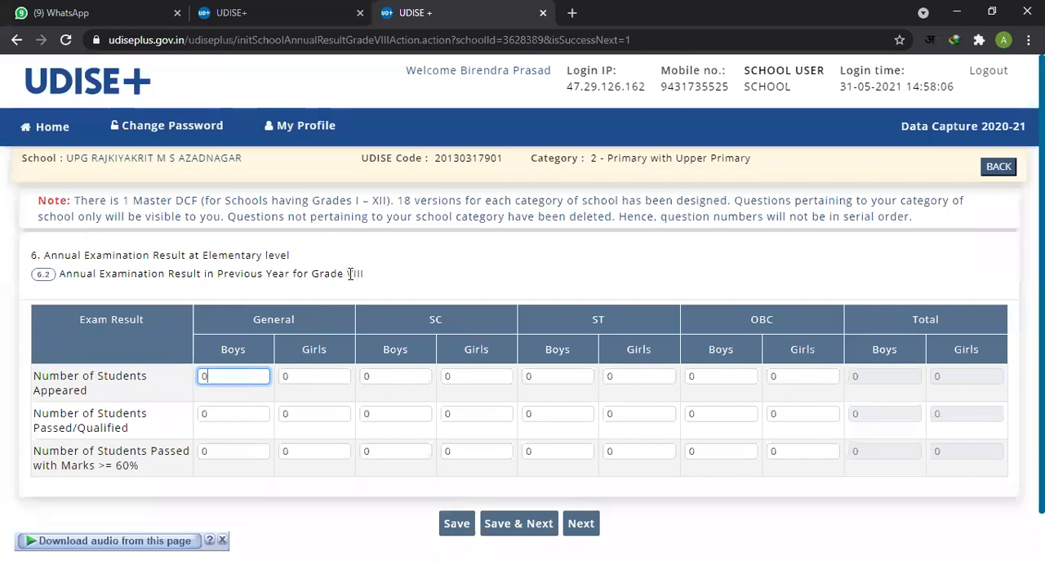
drag(350, 273, 35, 274)
click(206, 416)
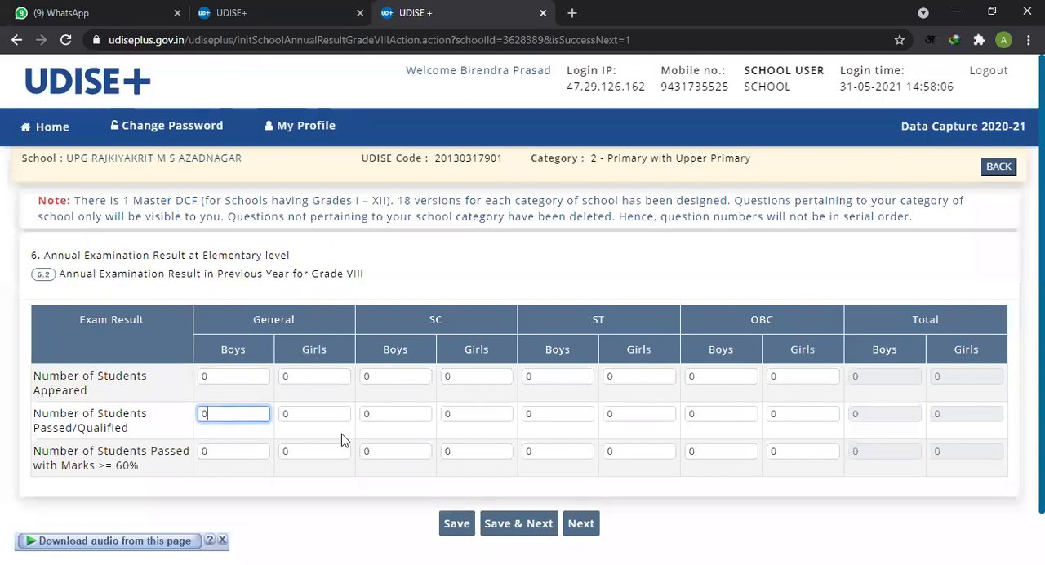
click(245, 452)
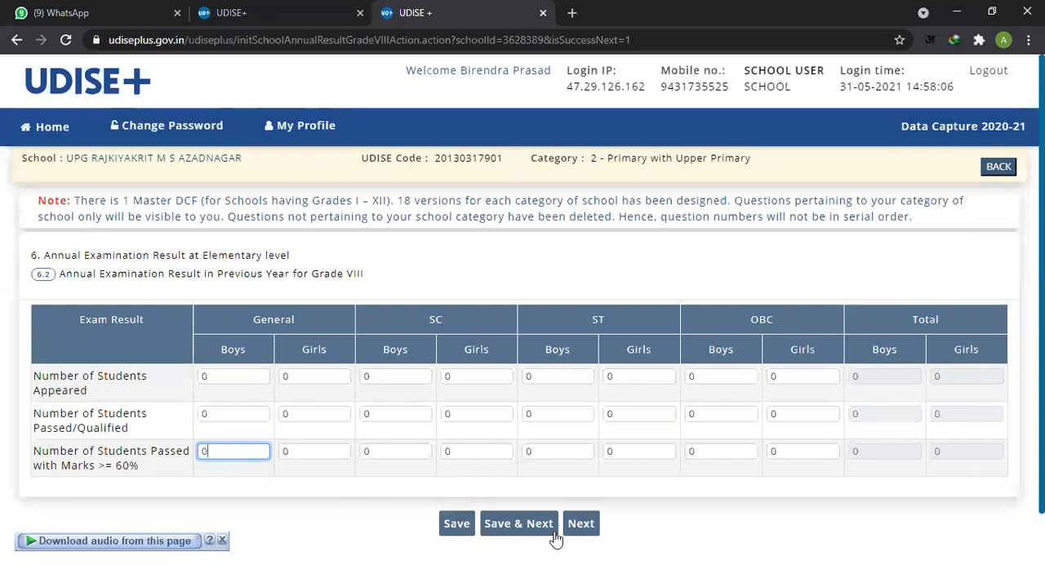
click(584, 527)
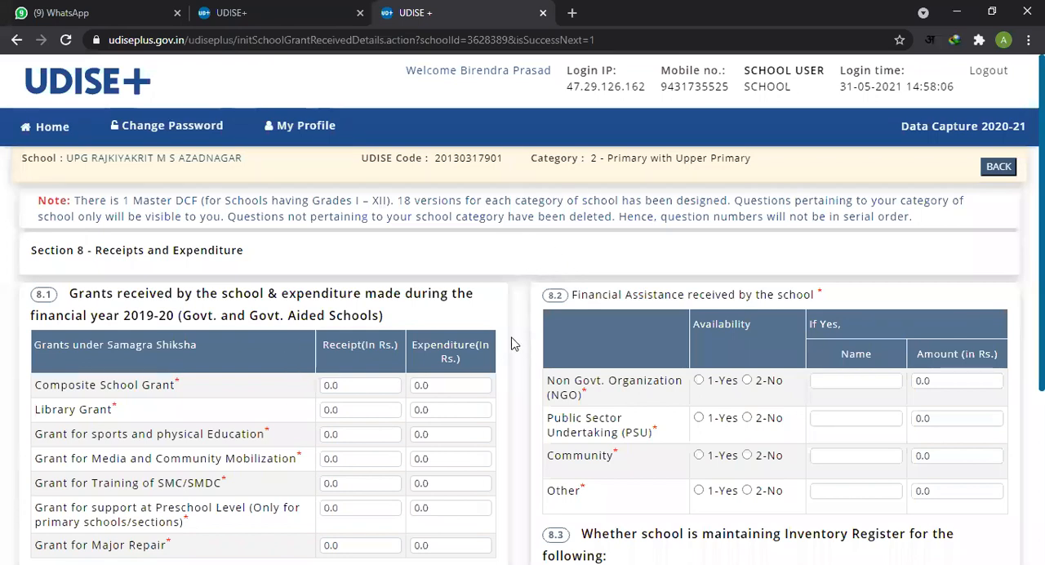
scroll(512, 338, down, 1)
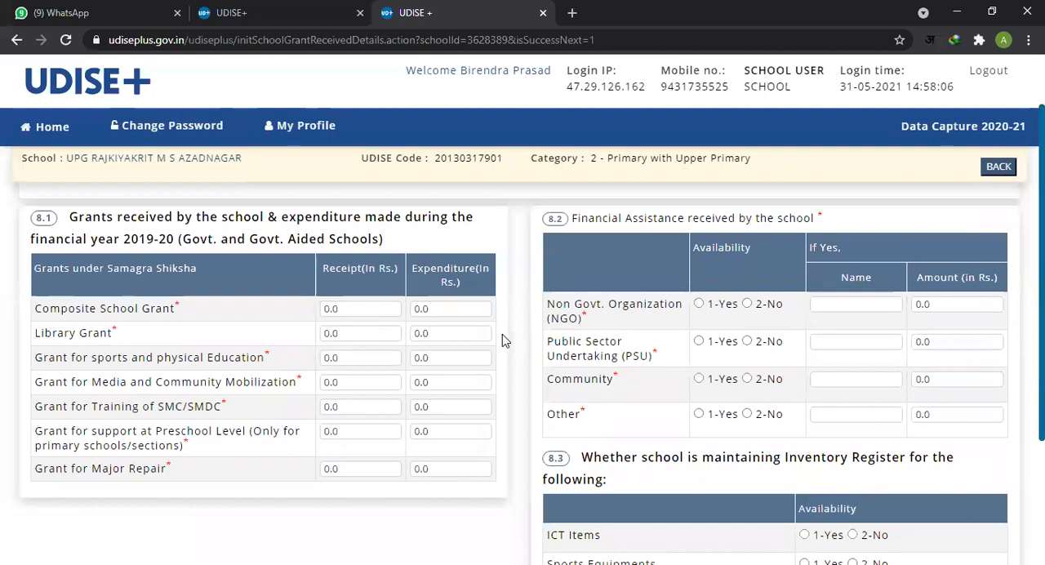
Step: Check the Section 8 title, the 8.1 heading with financial year 2019-20, and the Composite School Grant receipt and expenditure fields
scroll(501, 338, up, 1)
drag(133, 251, 301, 275)
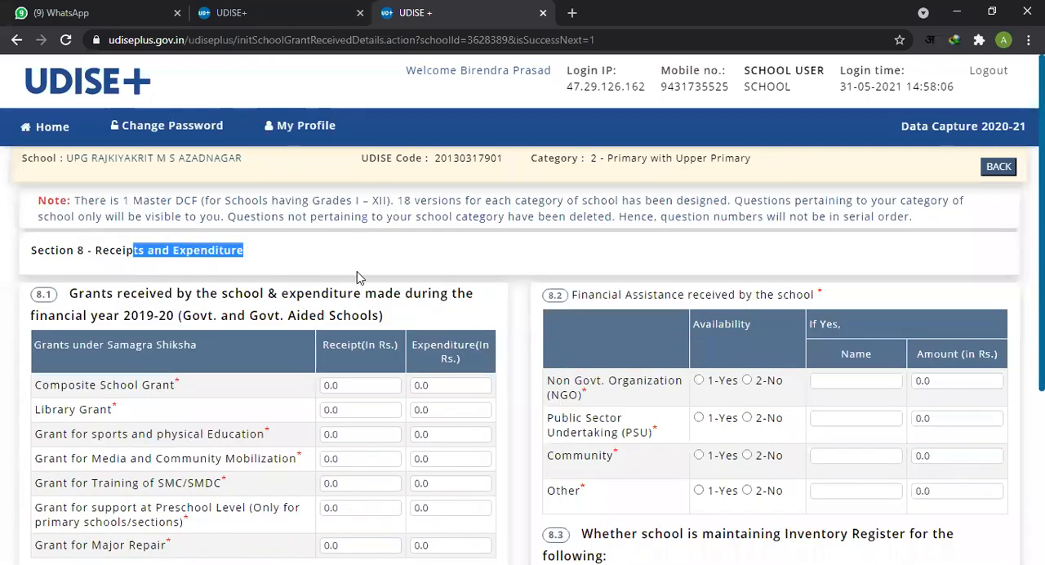
drag(217, 318, 375, 315)
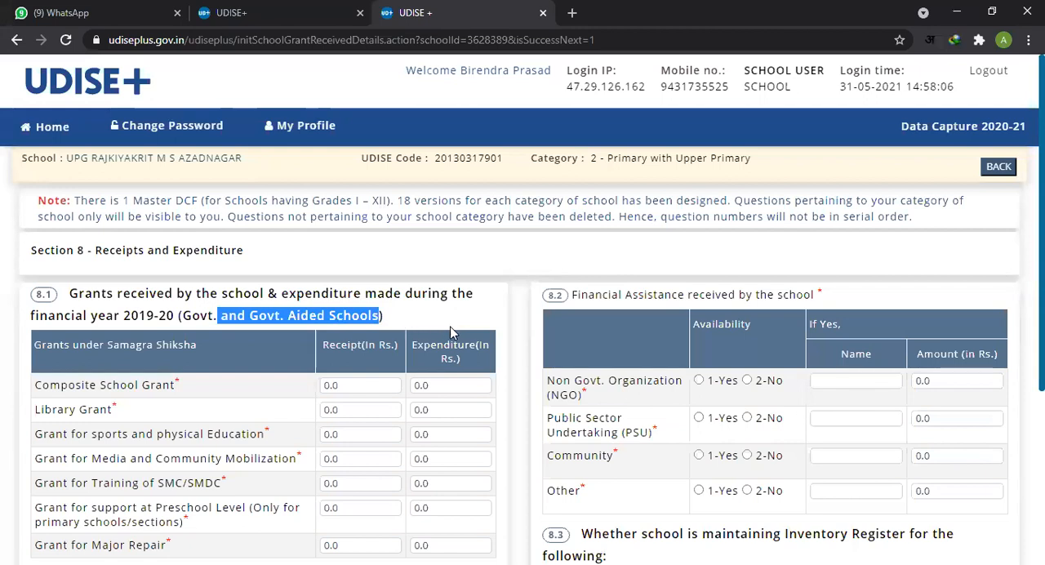
scroll(432, 320, down, 1)
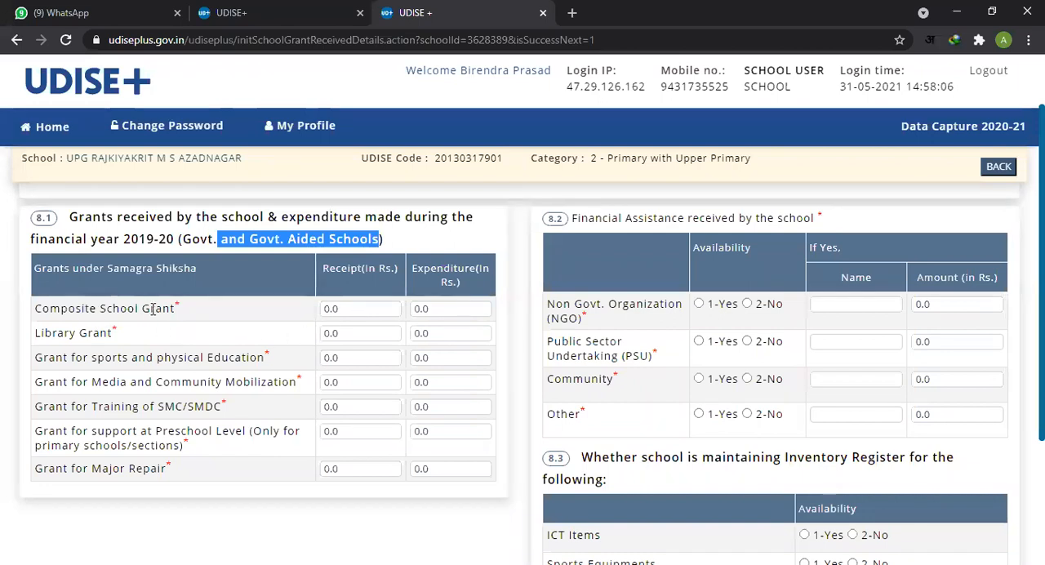
drag(68, 310, 190, 317)
click(344, 306)
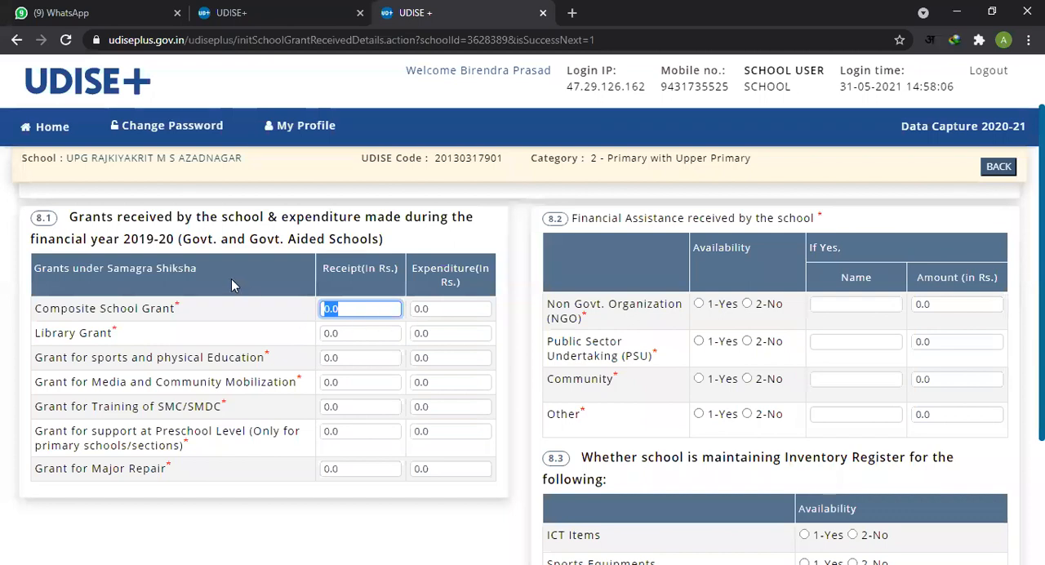
drag(140, 239, 175, 238)
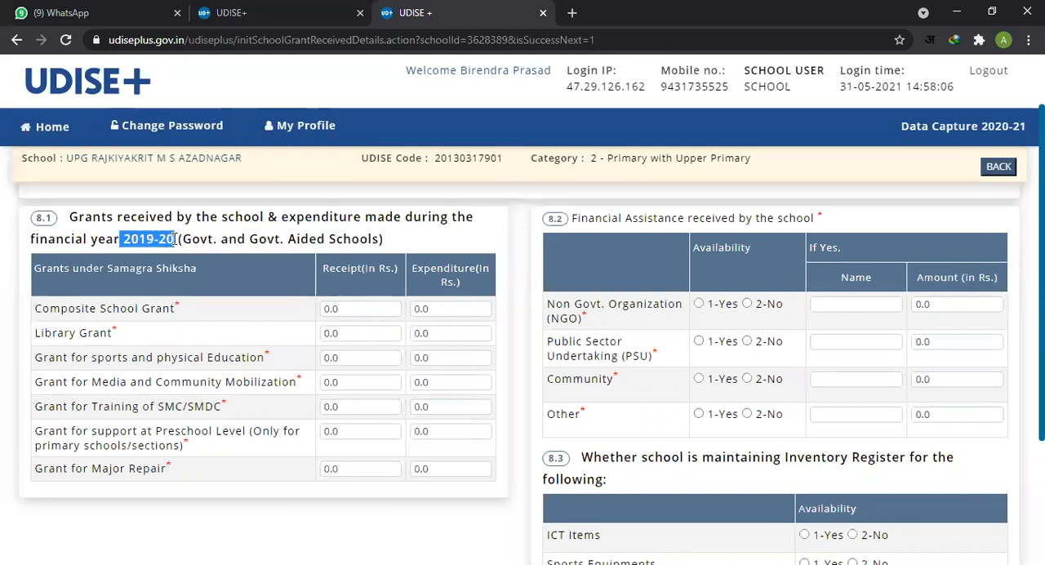
double_click(356, 309)
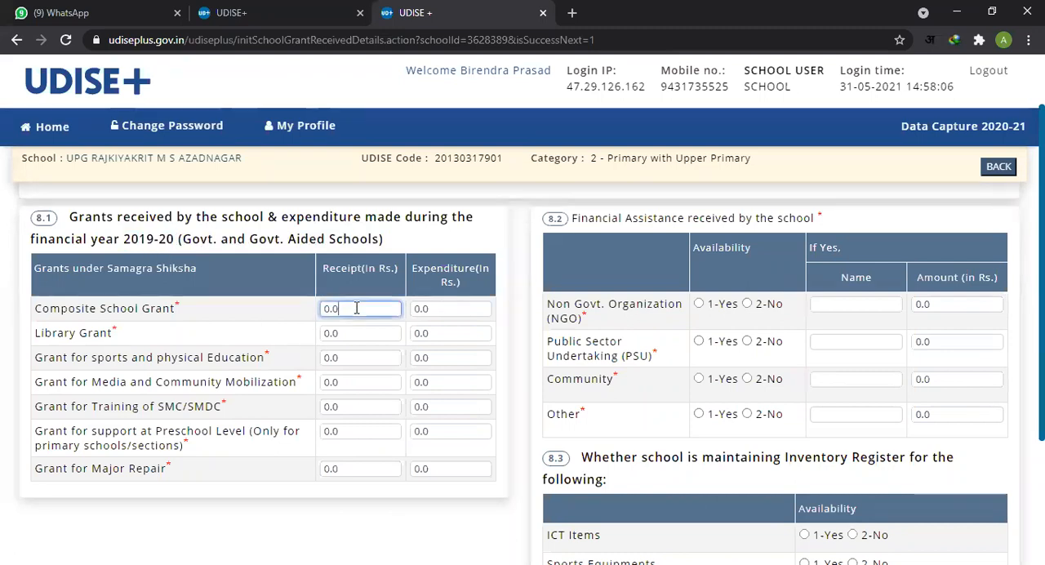
double_click(448, 308)
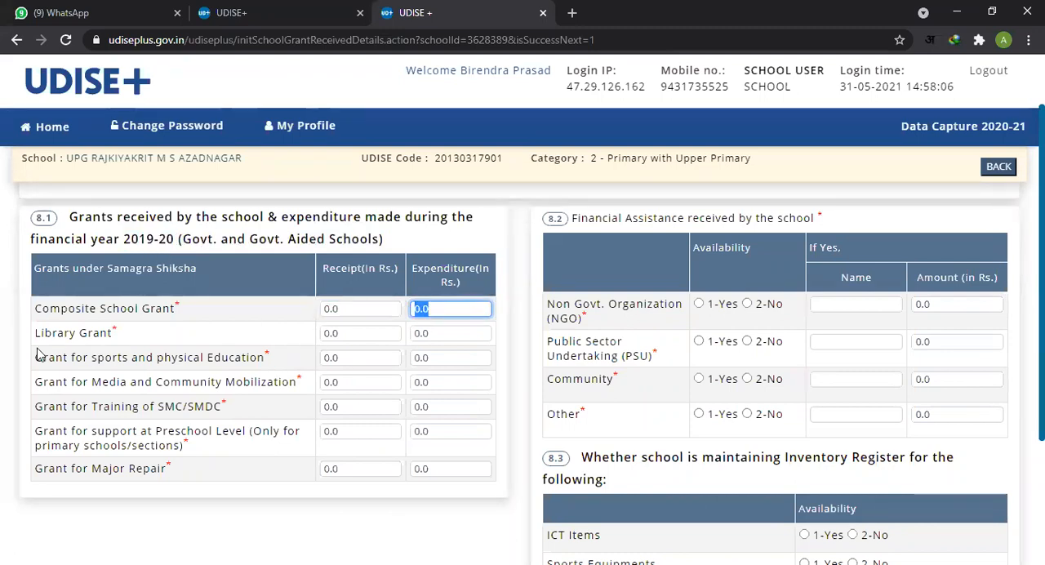
Step: Go through the receipt and expenditure fields of the Library, Sports and Physical Education, and Media and Community Mobilization grants in 8.1
double_click(369, 335)
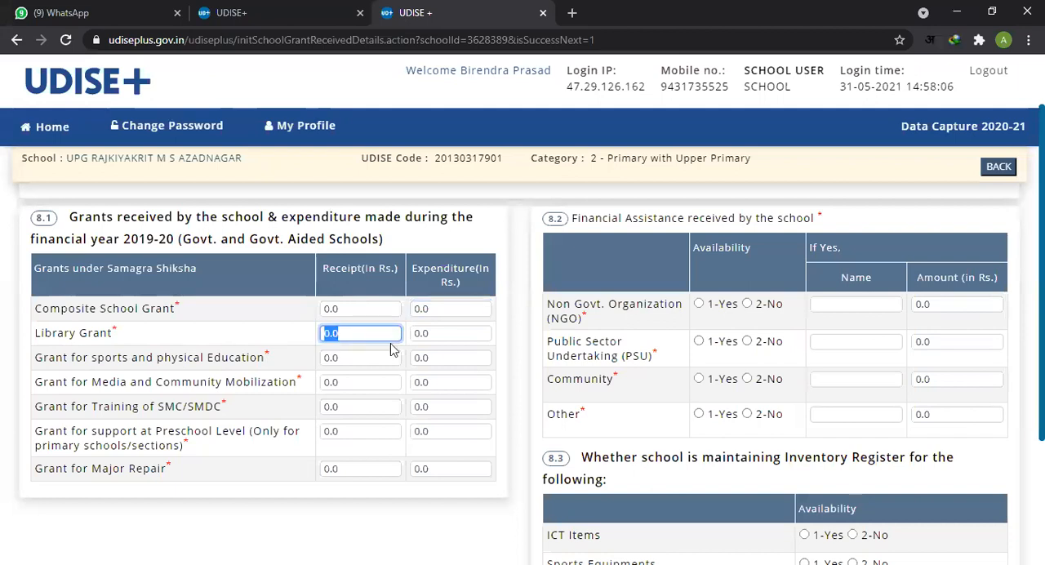
double_click(454, 335)
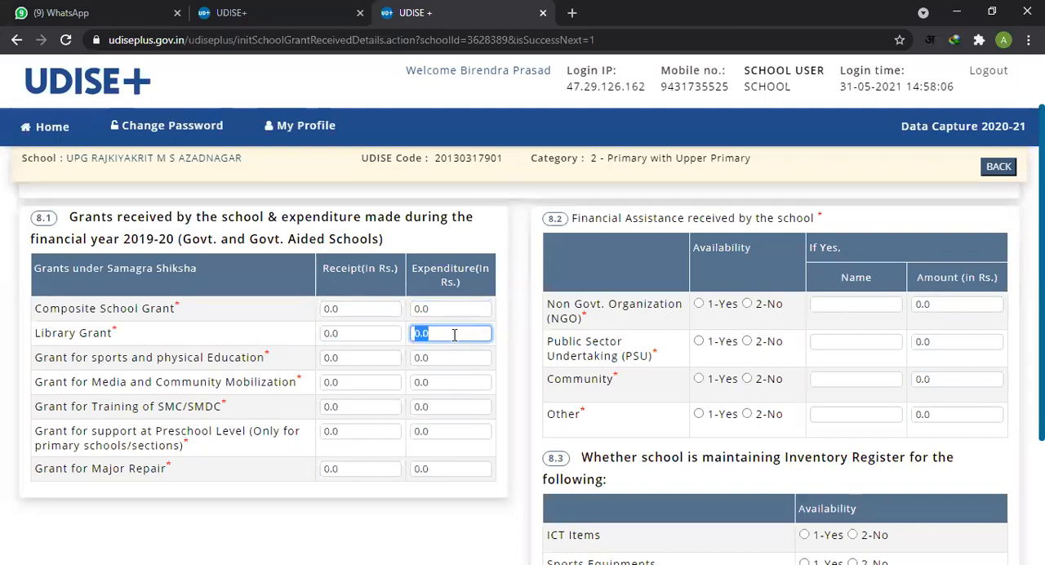
double_click(360, 358)
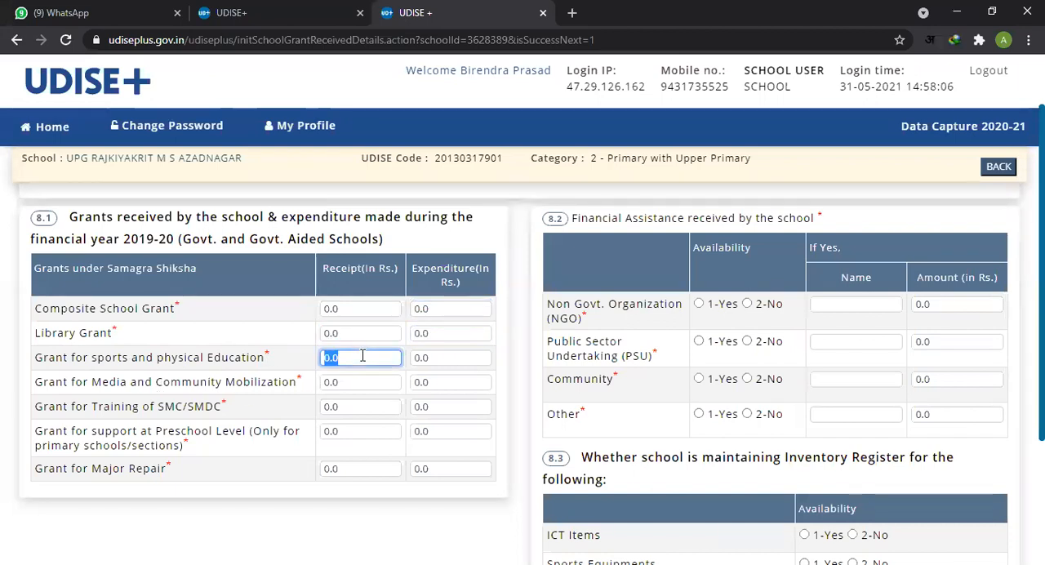
double_click(449, 358)
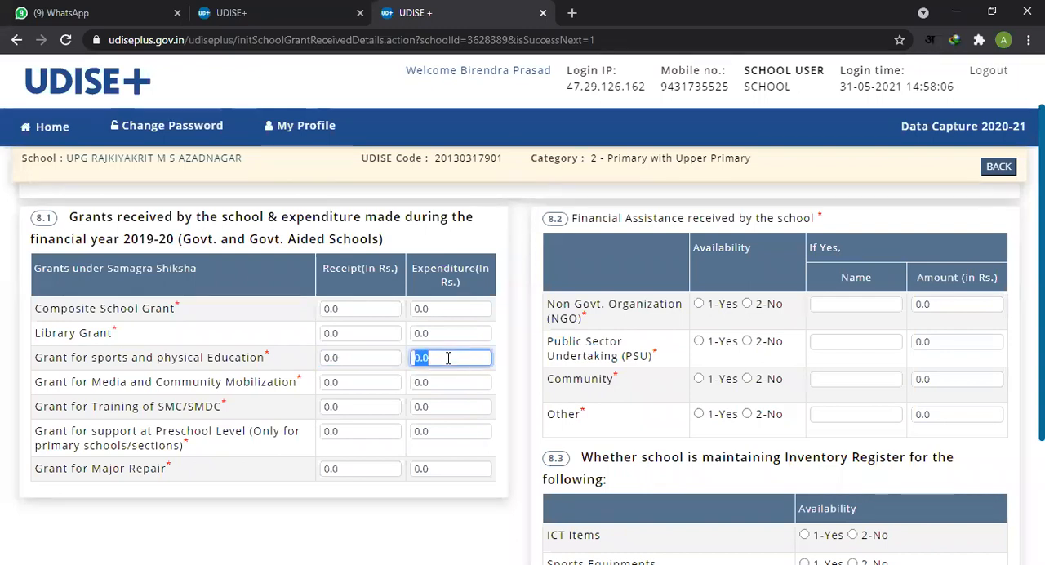
double_click(365, 382)
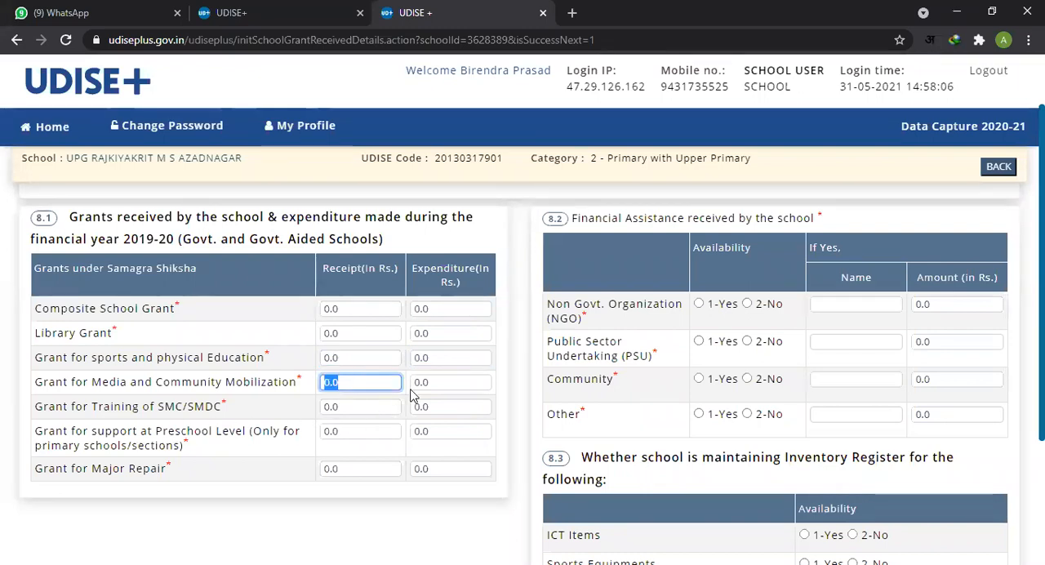
double_click(449, 383)
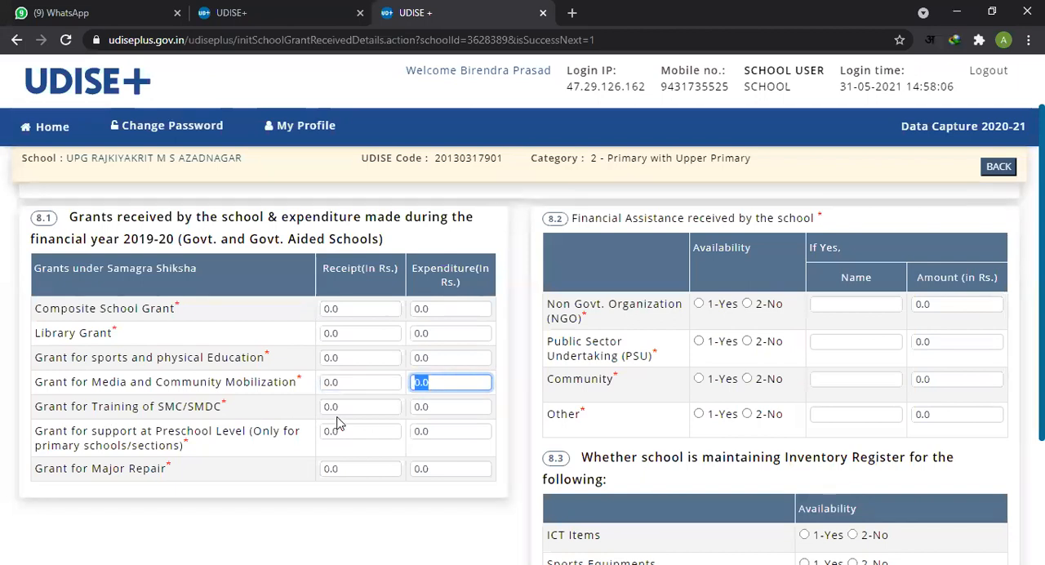
Step: Go through the receipt and expenditure fields of the SMC/SMDC Training, Preschool Level support and Major Repair grants in 8.1
key(Tab)
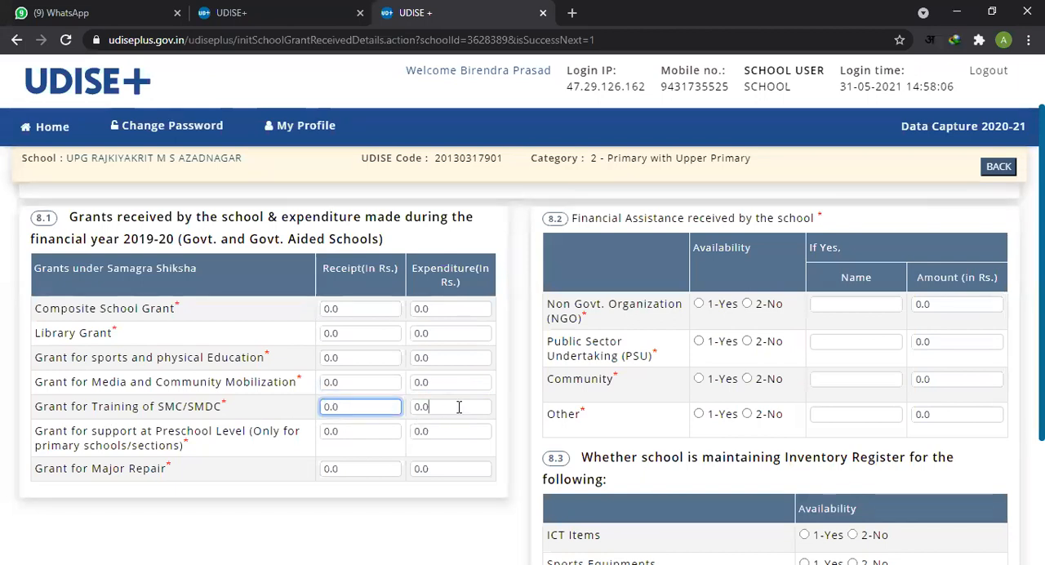
key(Tab)
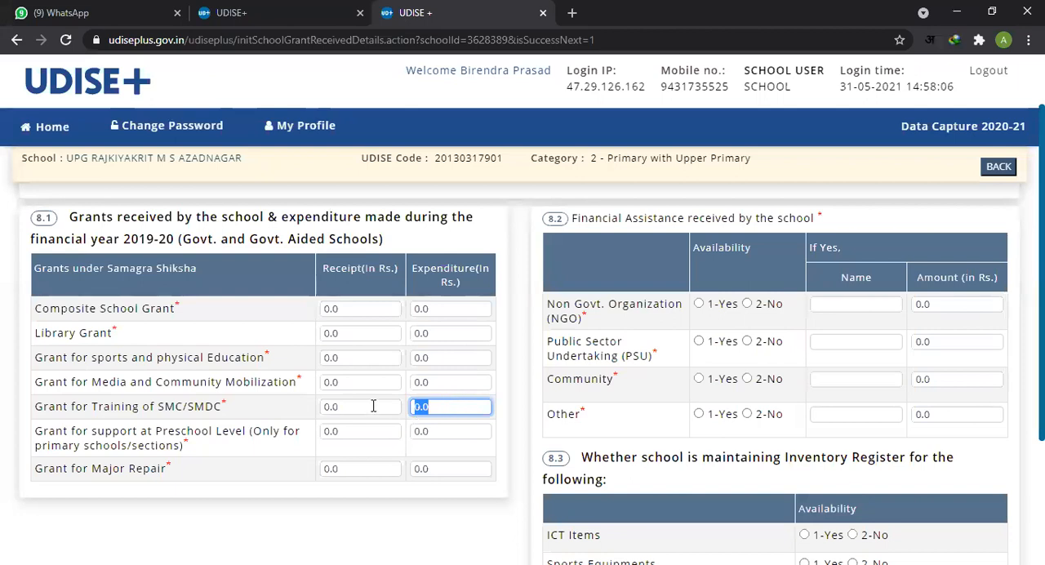
key(shift+Tab)
key(Tab)
click(360, 428)
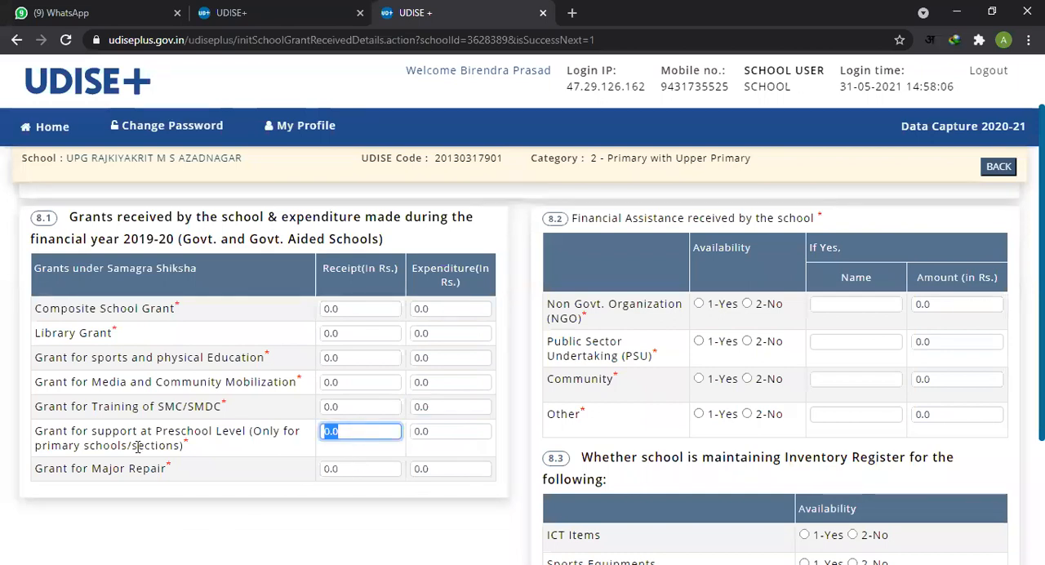
scroll(187, 454, down, 1)
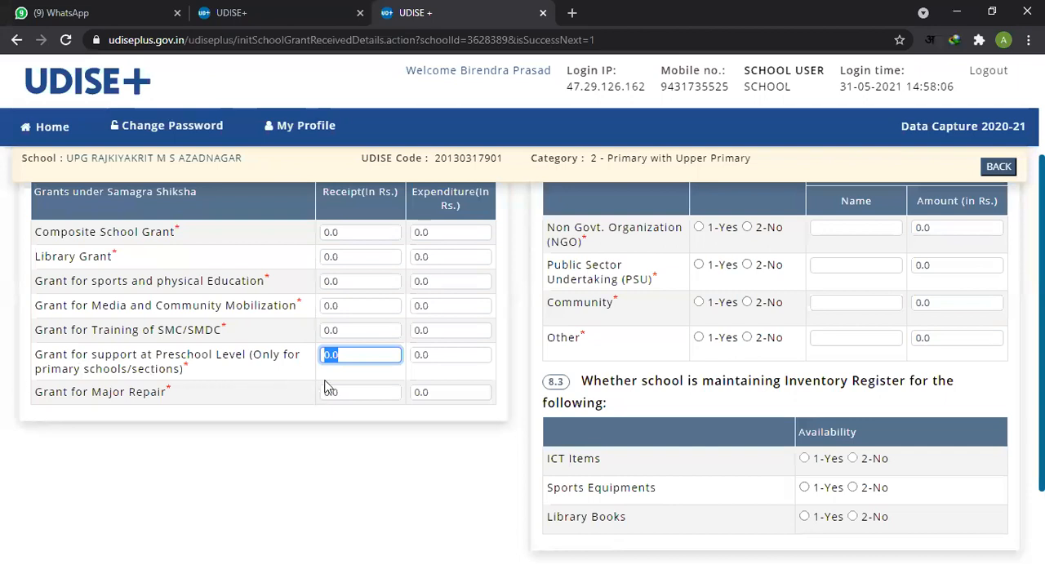
click(477, 356)
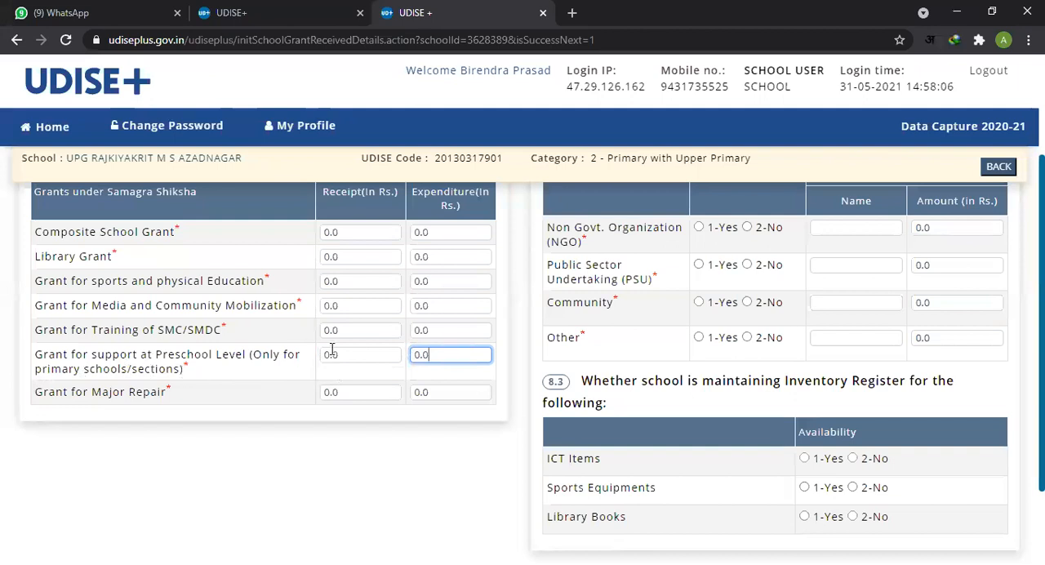
click(345, 349)
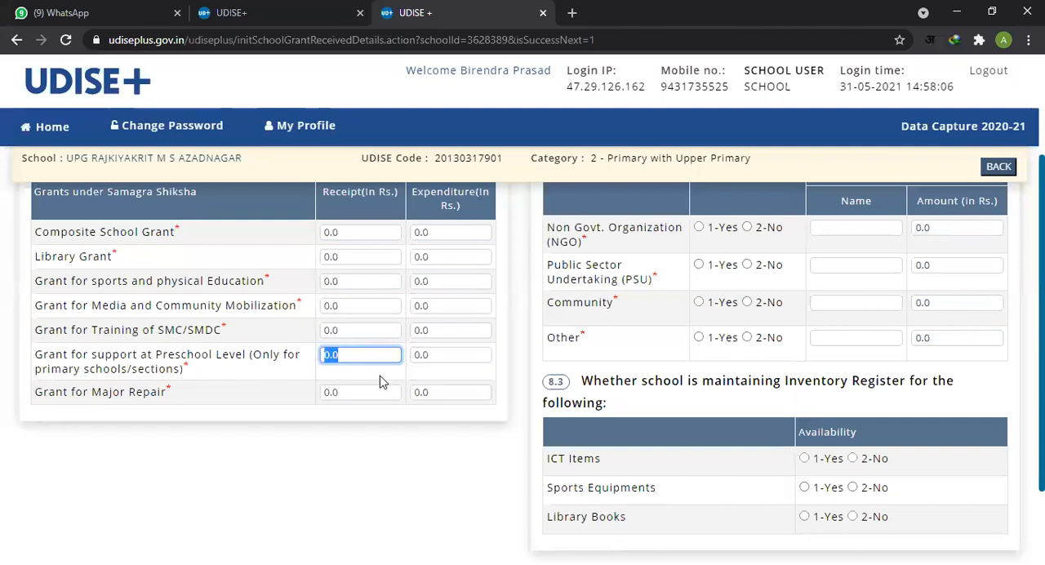
click(446, 355)
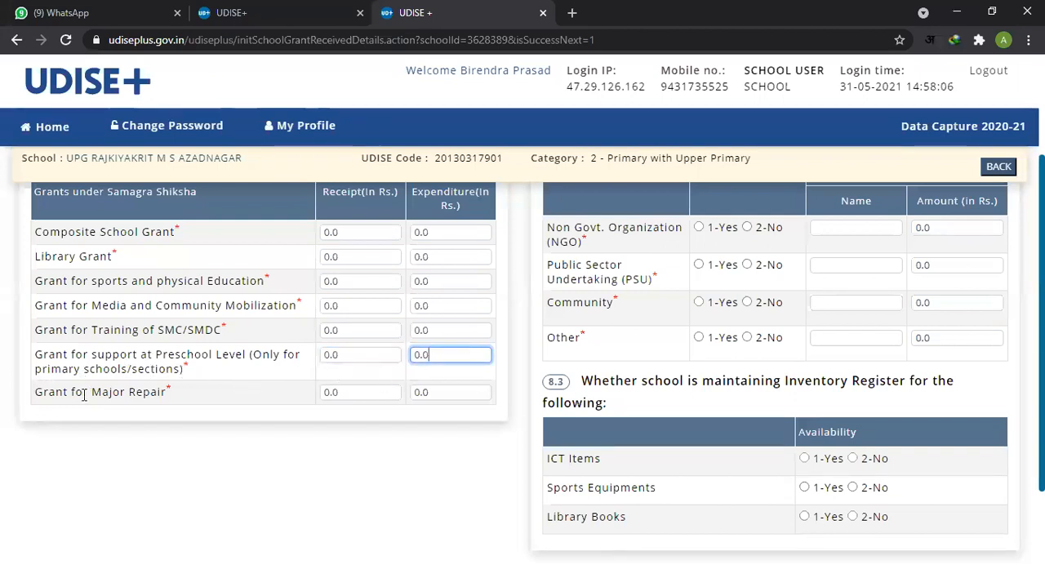
click(349, 393)
click(445, 393)
Step: Return to the start of table 8.1 and recheck the Library Grant receipt and both Composite School Grant fields
scroll(422, 434, up, 1)
scroll(422, 437, up, 1)
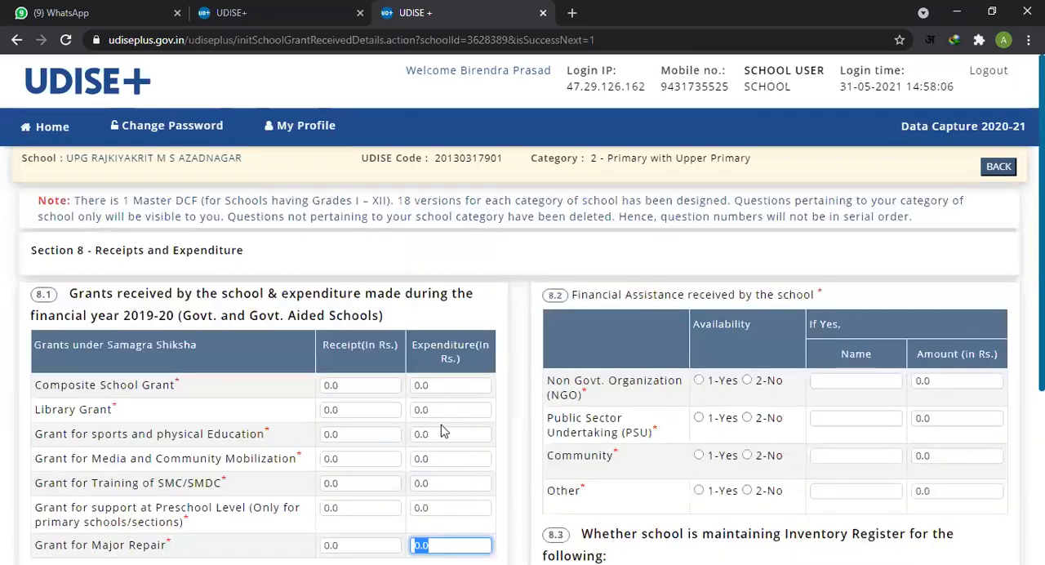
click(341, 409)
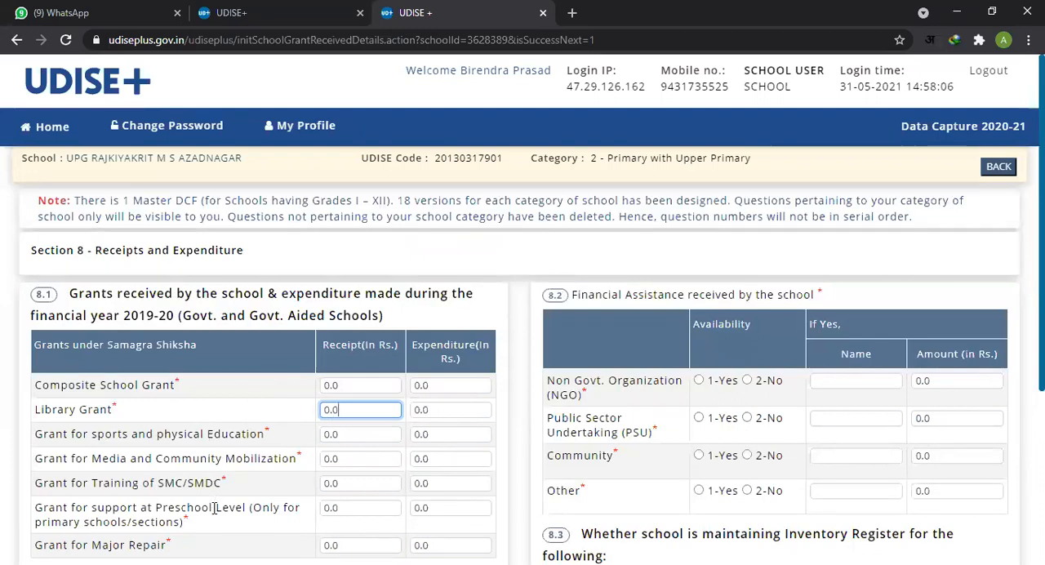
drag(33, 384, 174, 397)
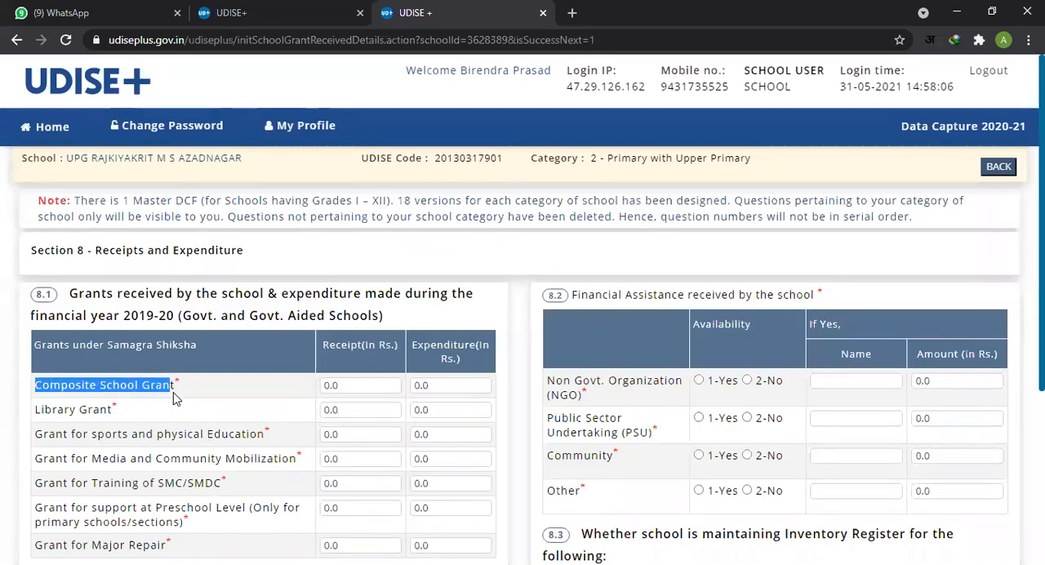
double_click(354, 386)
click(443, 386)
click(366, 385)
click(448, 385)
click(366, 385)
click(446, 385)
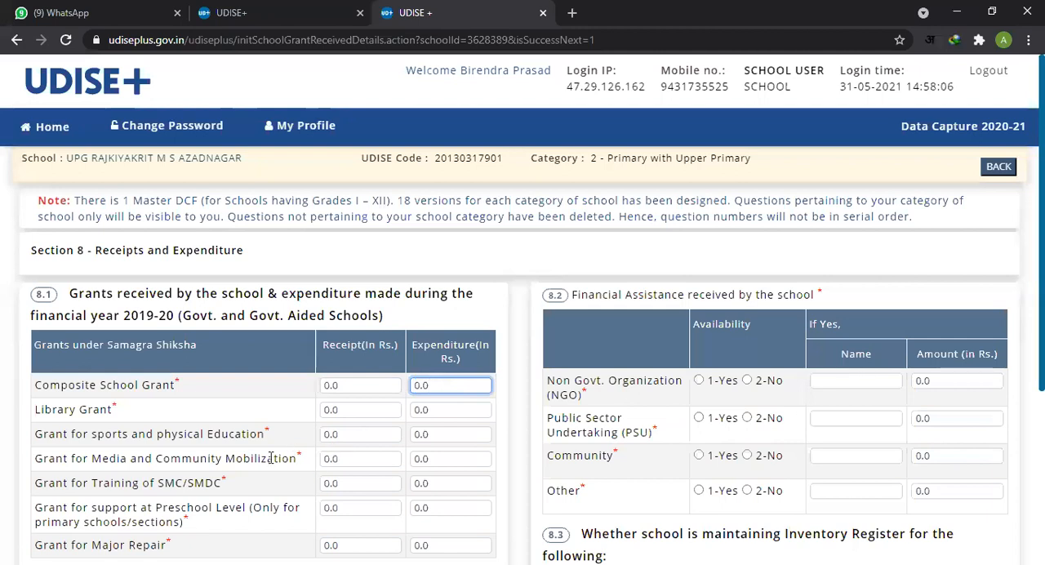
Step: Recheck the receipt and expenditure fields for SMC/SMDC Training and for Sports and Physical Education in table 8.1
click(348, 482)
double_click(349, 482)
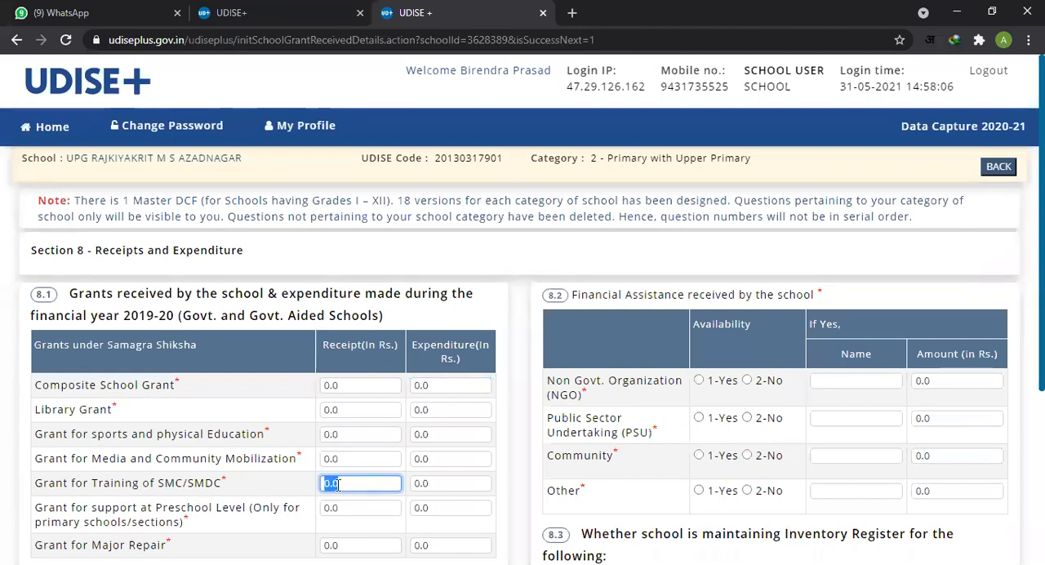
double_click(456, 483)
scroll(459, 488, down, 1)
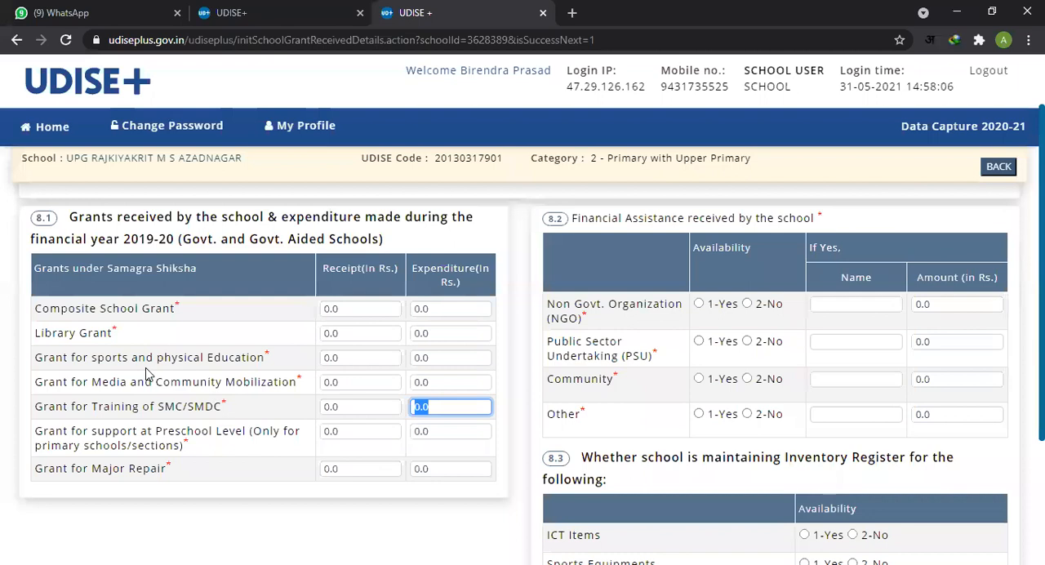
drag(112, 358, 203, 359)
click(361, 357)
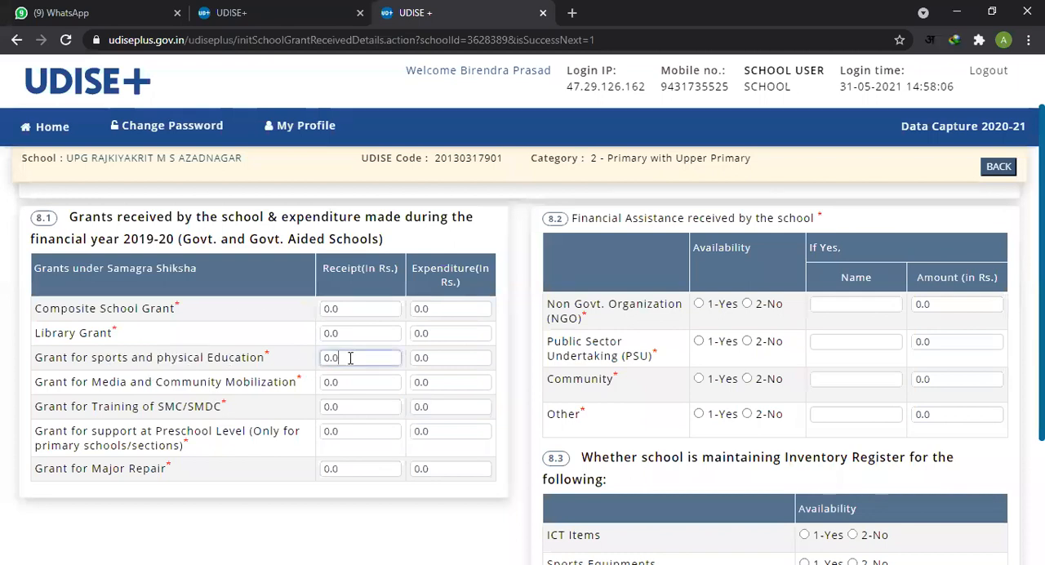
click(446, 359)
click(659, 338)
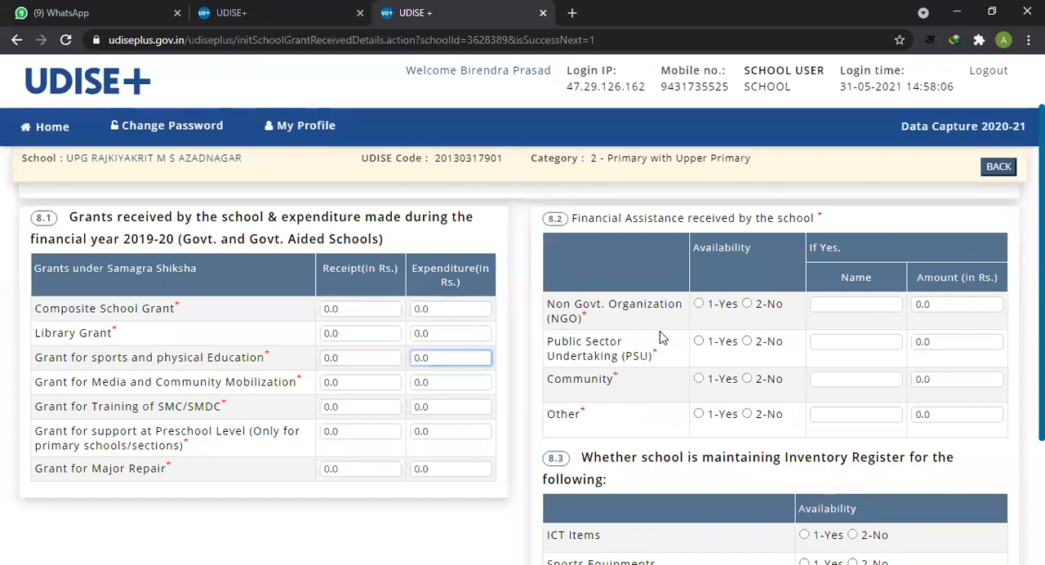
Step: In 8.2, answer 2-No for financial assistance from NGO, Public Sector Undertaking, Community and Other
click(747, 304)
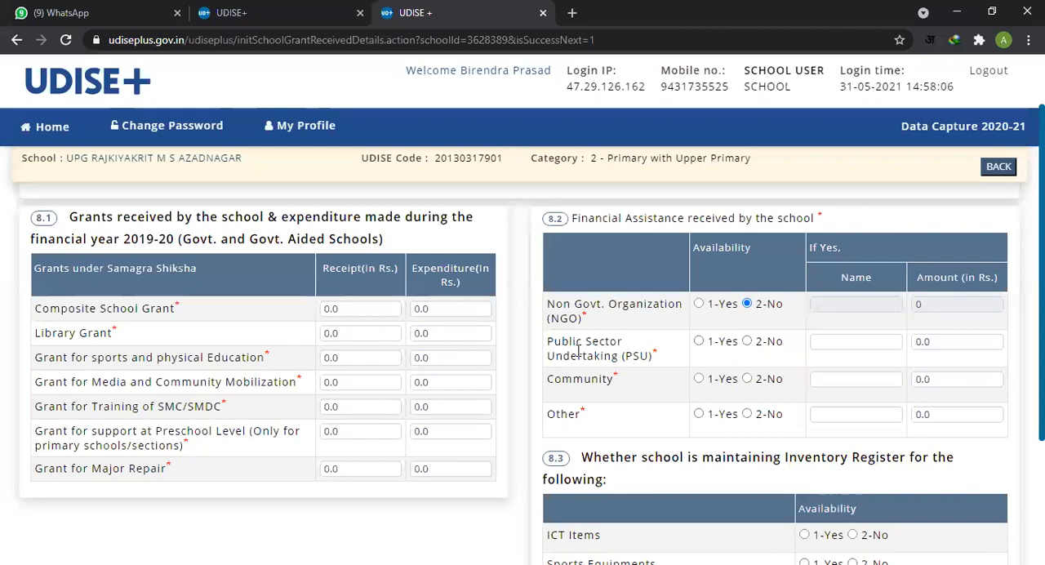
click(748, 343)
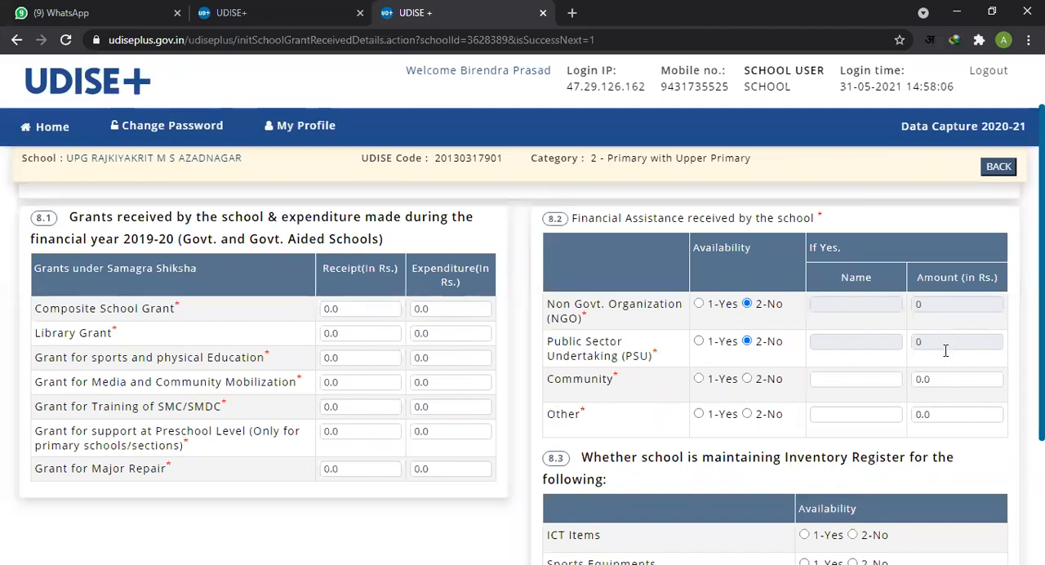
click(750, 381)
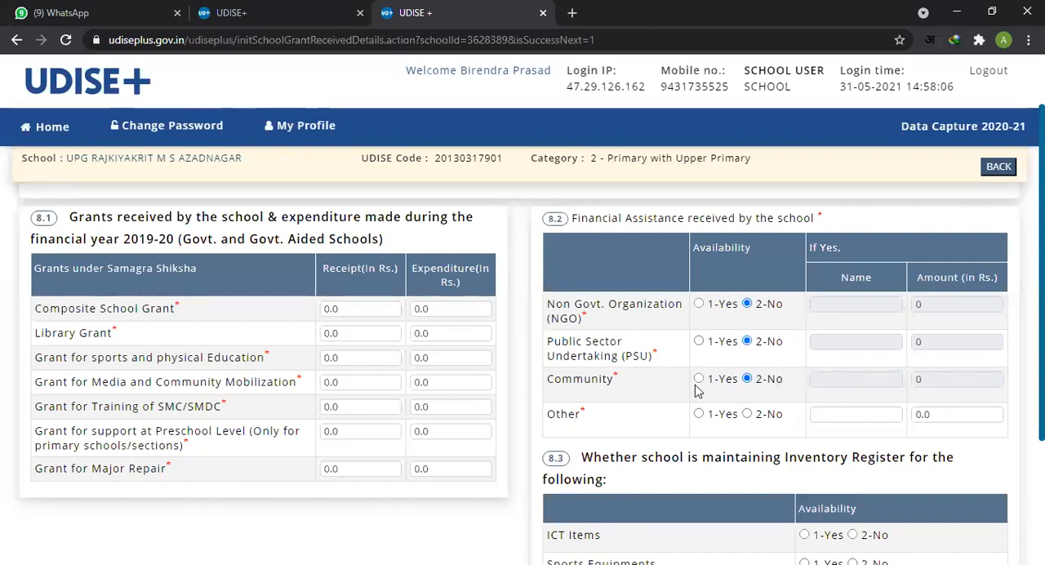
click(747, 414)
Step: In the 8.3 Inventory Register question, answer 2-No for ICT Items and 1-Yes for Sports Equipments and Library Books
scroll(898, 404, down, 3)
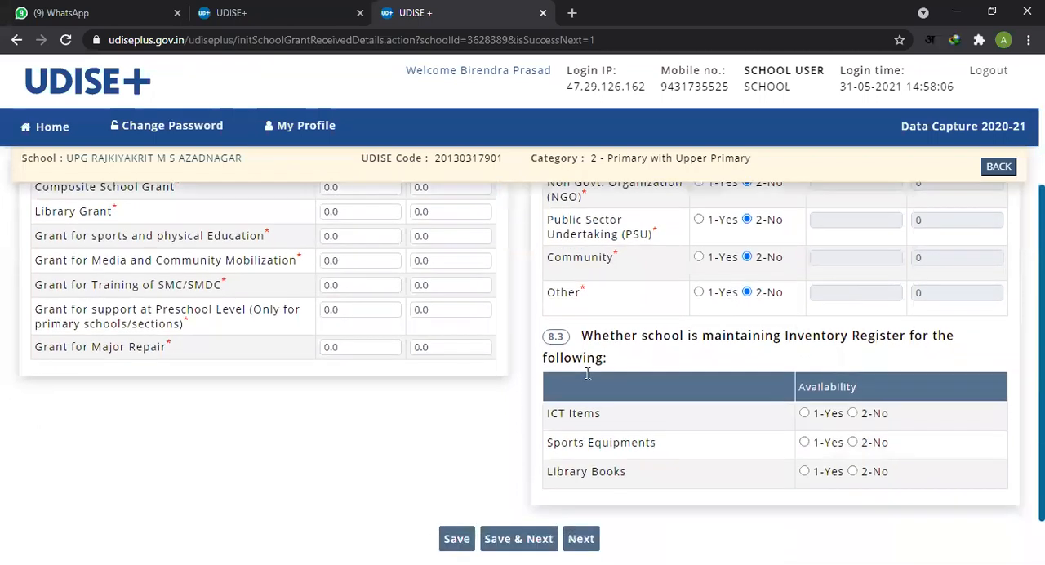
scroll(587, 374, down, 1)
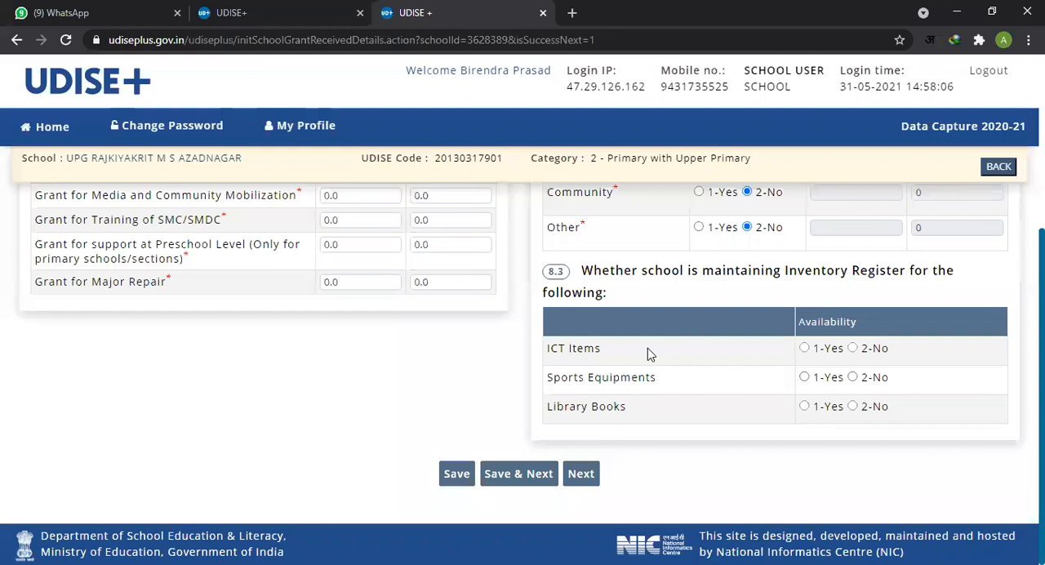
click(853, 349)
drag(560, 377, 648, 377)
click(805, 378)
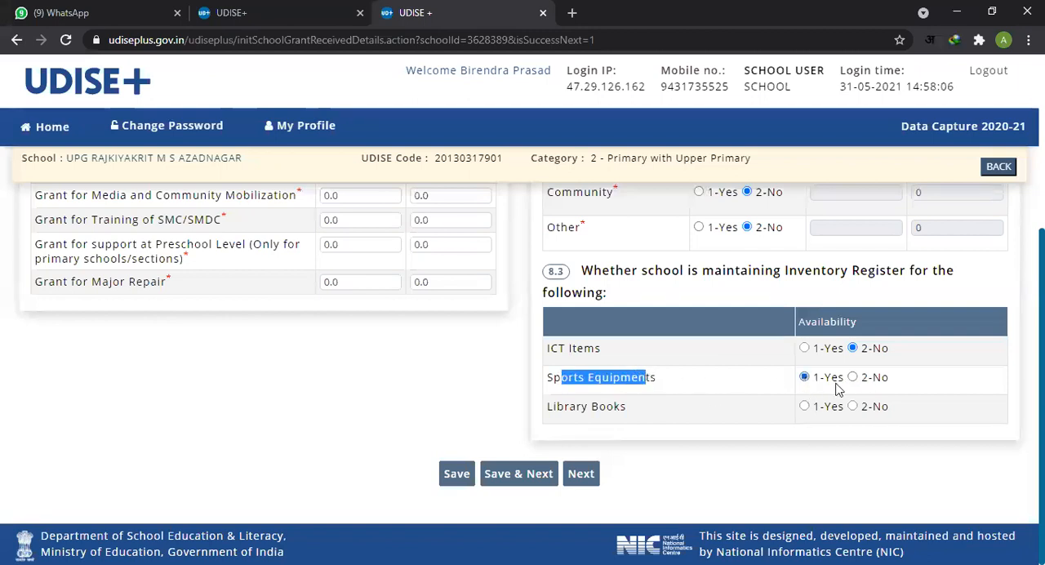
double_click(567, 405)
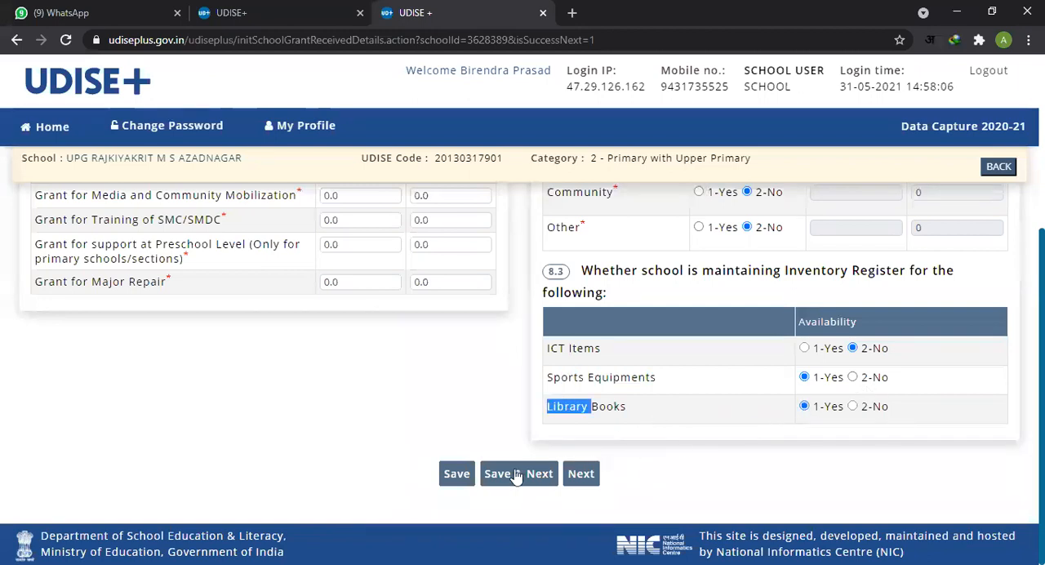
Step: Set the Composite School Grant receipt and expenditure in table 8.1 to 50000 each, and save the page to continue to the next one
scroll(517, 454, up, 3)
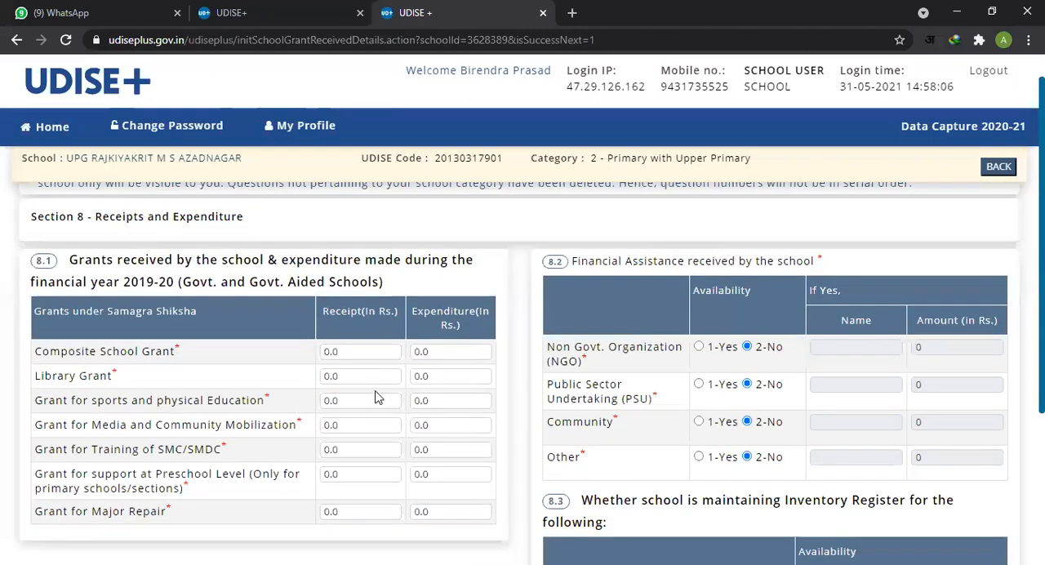
click(374, 356)
double_click(375, 356)
text(50000)
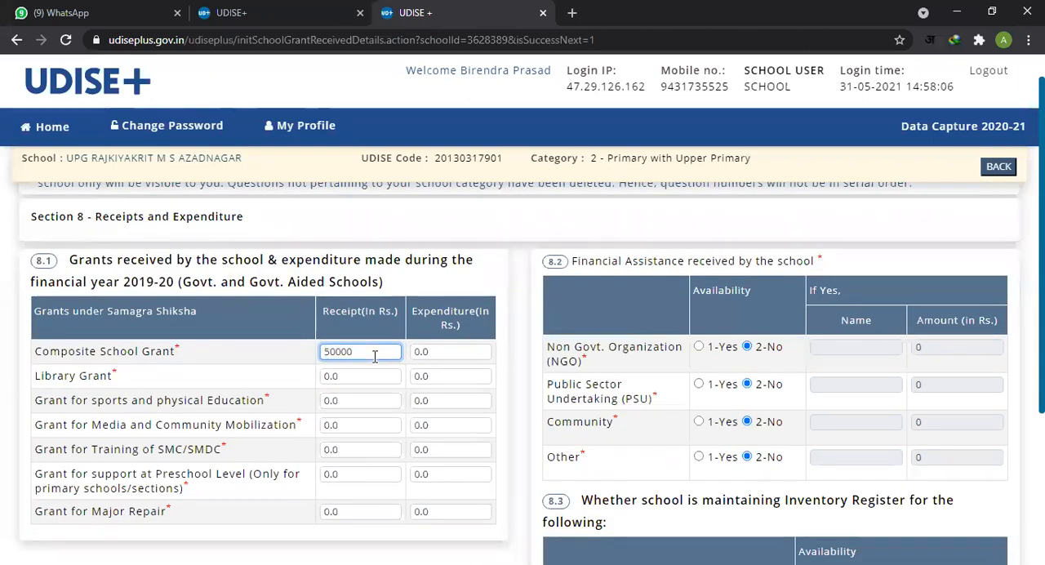
click(437, 351)
double_click(437, 351)
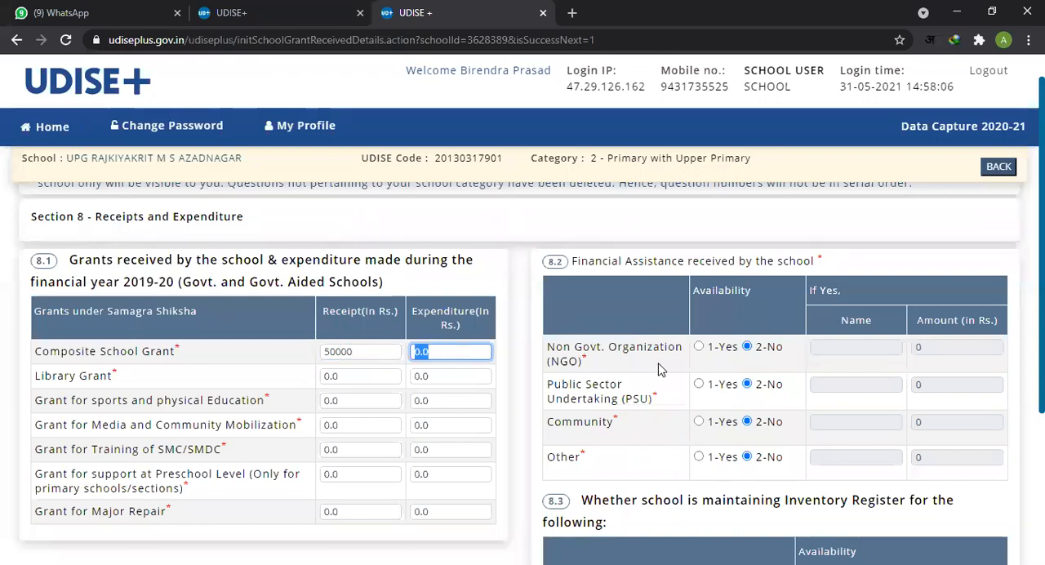
text(50000)
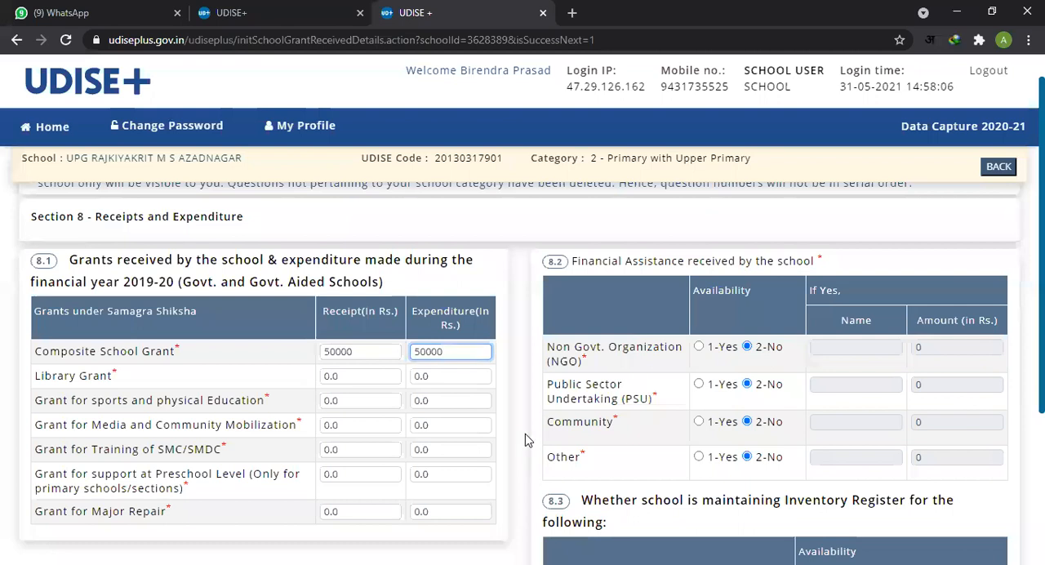
scroll(542, 436, down, 3)
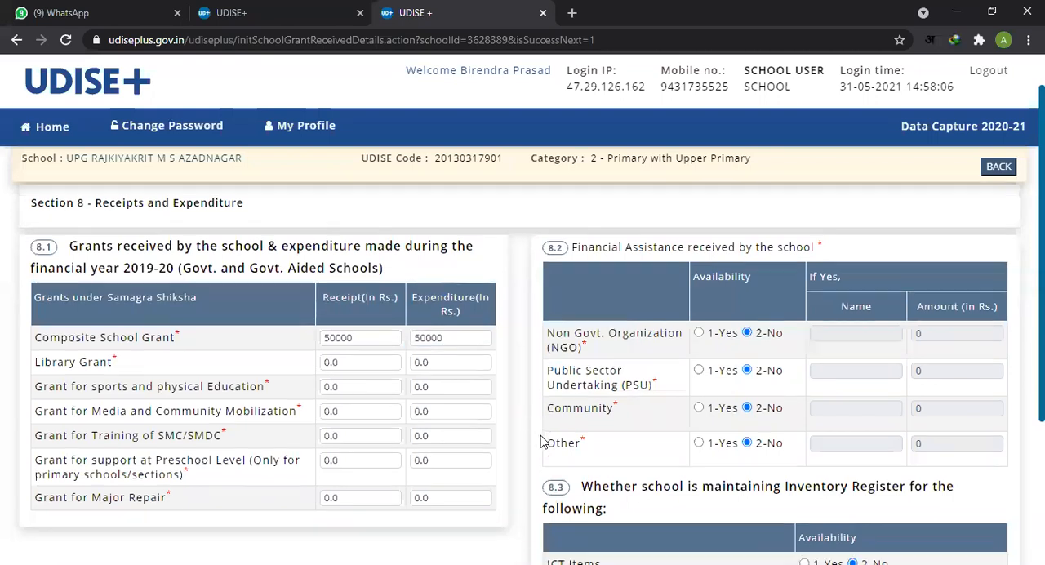
click(518, 473)
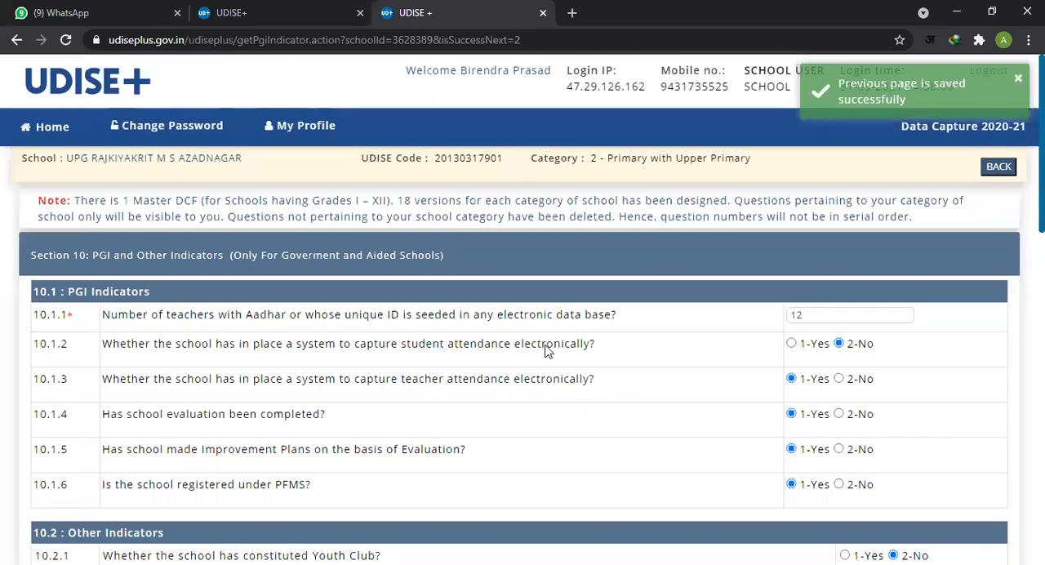
Step: Look over the Section 10 and 11 page, checking the Section 10 heading, the teacher count in 10.1.1 and the attendance answer in 10.1.3
scroll(547, 351, down, 2)
scroll(547, 353, down, 6)
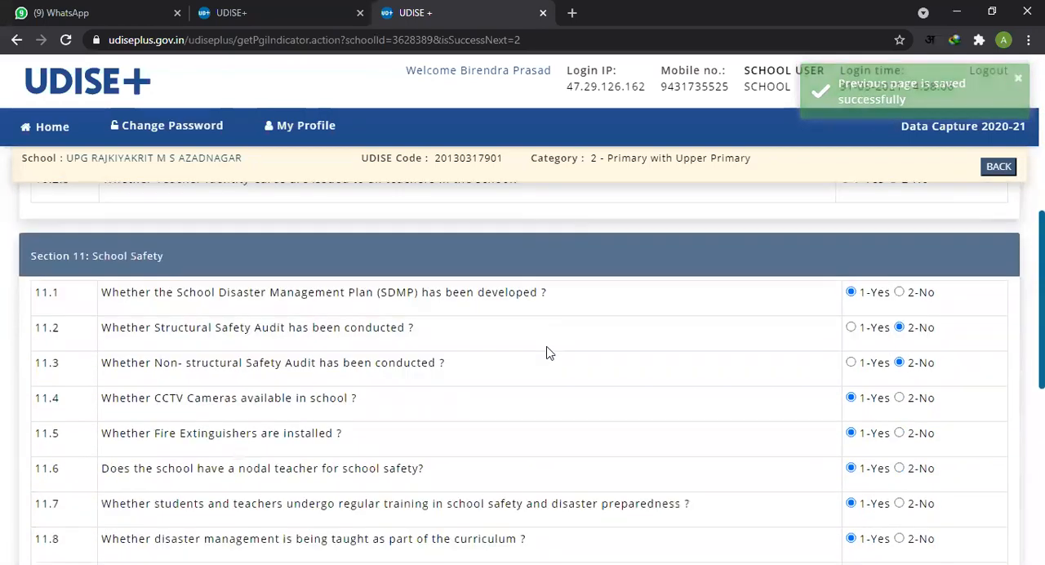
scroll(547, 353, up, 5)
scroll(549, 352, up, 3)
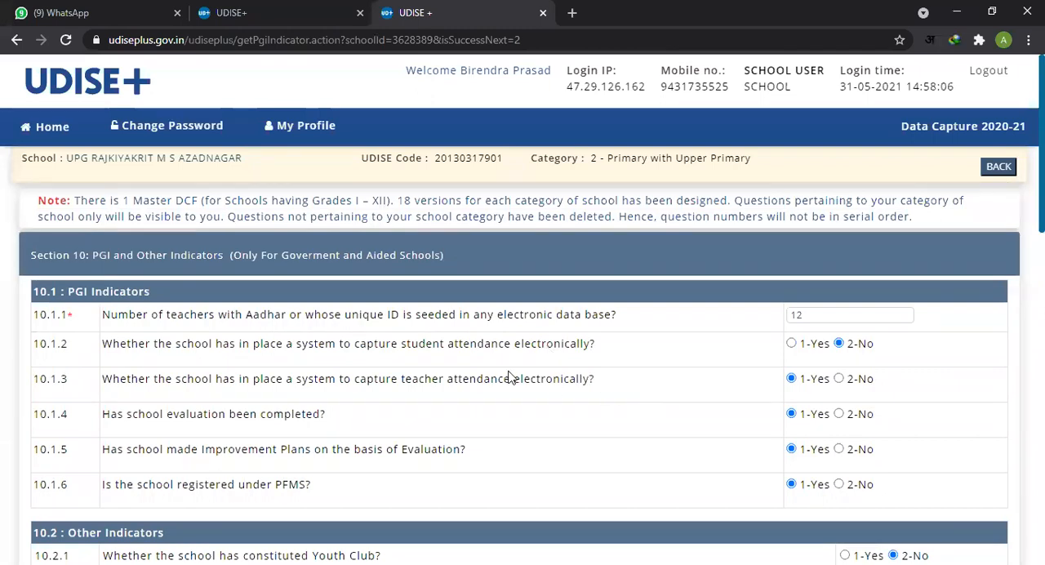
drag(95, 258, 166, 259)
drag(297, 256, 435, 257)
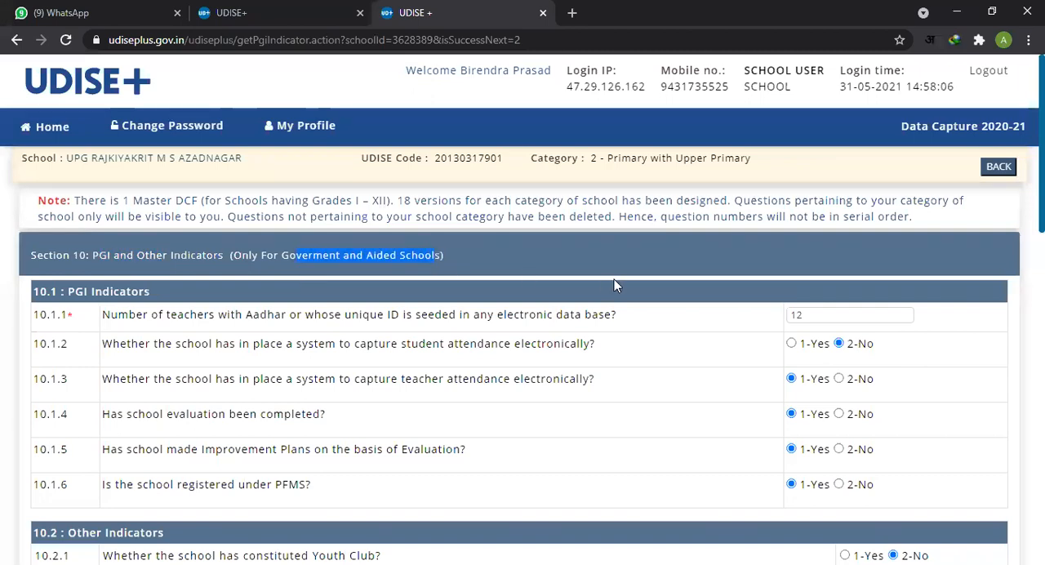
scroll(601, 334, down, 2)
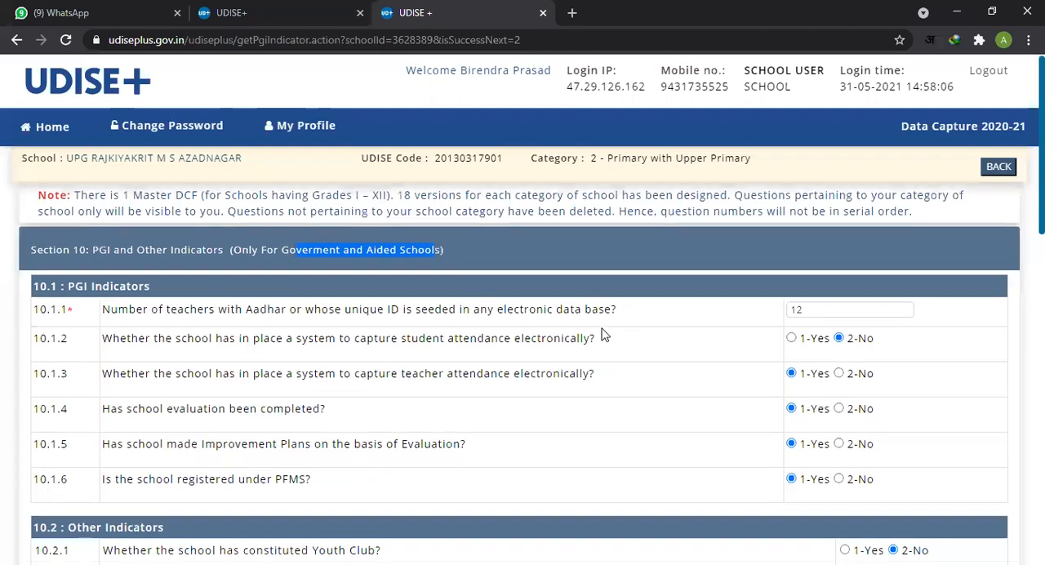
scroll(602, 333, up, 1)
click(397, 330)
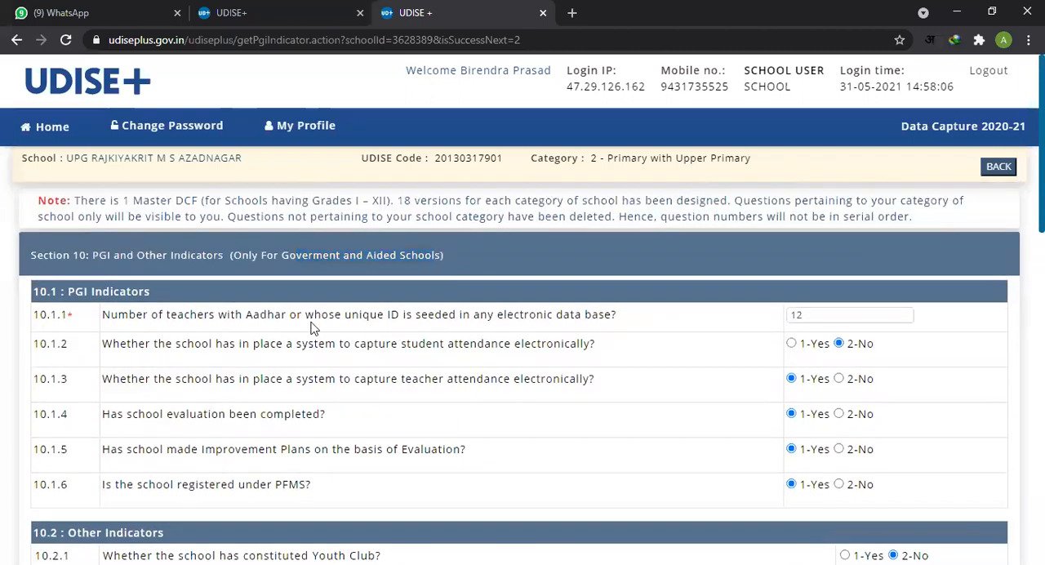
drag(321, 257, 434, 257)
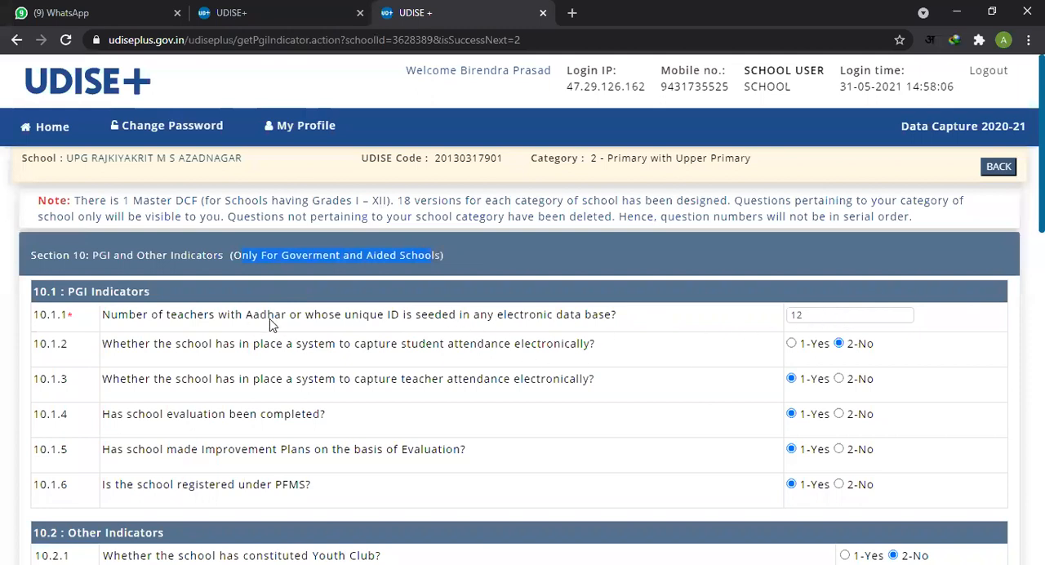
double_click(856, 319)
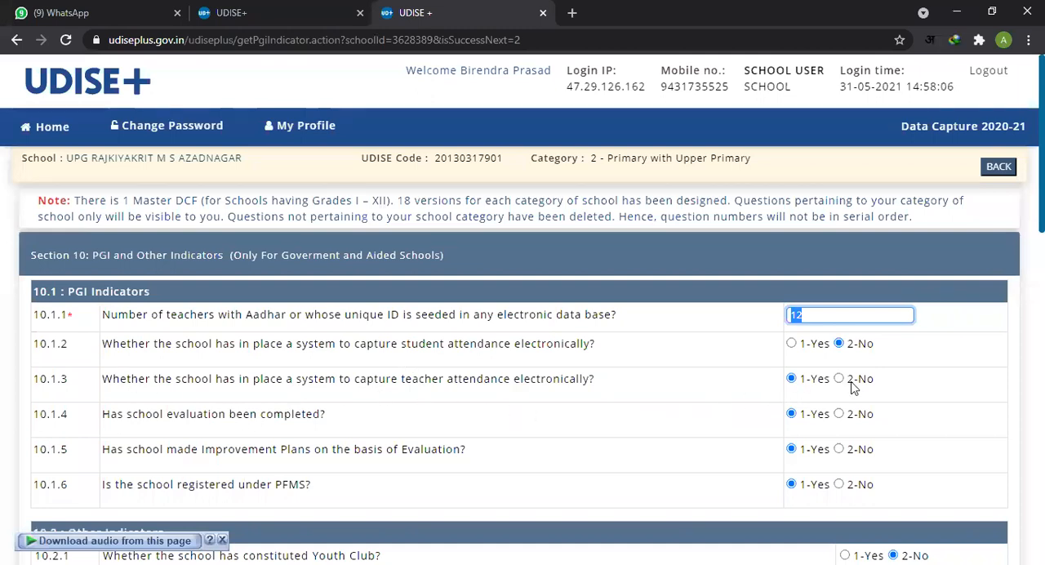
click(790, 378)
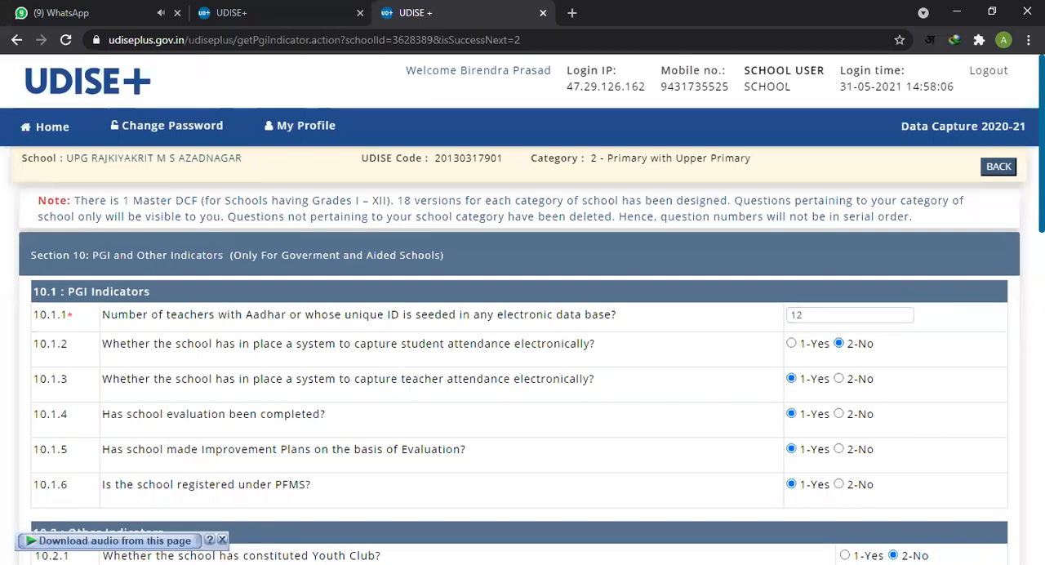
Step: Check PGI Indicators 10.1.4 to 10.1.6 on school evaluation, Improvement Plans and PFMS registration
scroll(790, 378, down, 1)
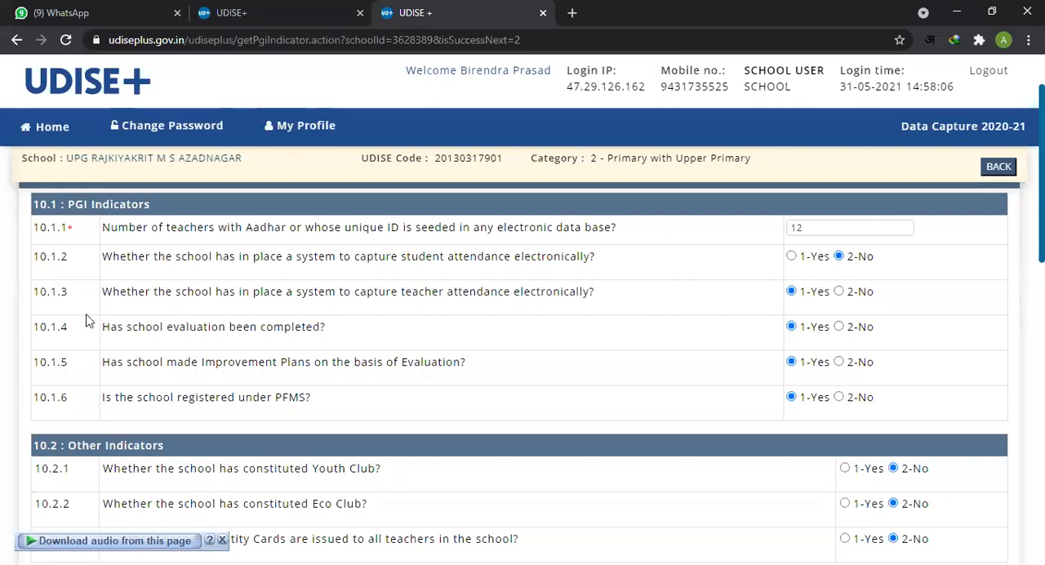
drag(129, 328, 282, 349)
click(283, 348)
scroll(458, 388, down, 1)
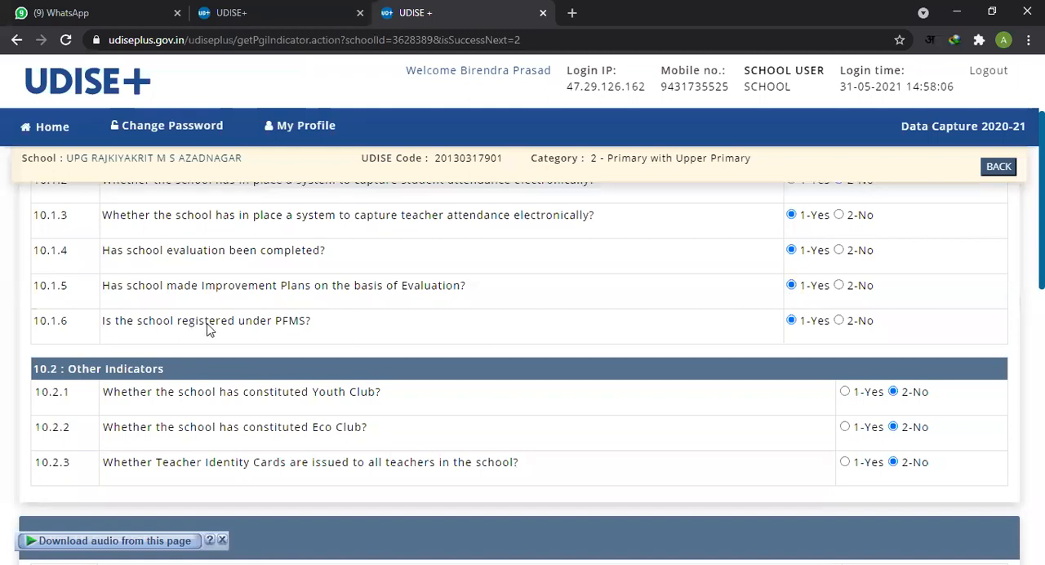
drag(216, 325, 313, 327)
drag(622, 331, 287, 325)
double_click(278, 324)
click(480, 359)
Step: Answer 1-Yes in 10.2.3 for Teacher Identity Cards being issued to all teachers
scroll(829, 351, down, 1)
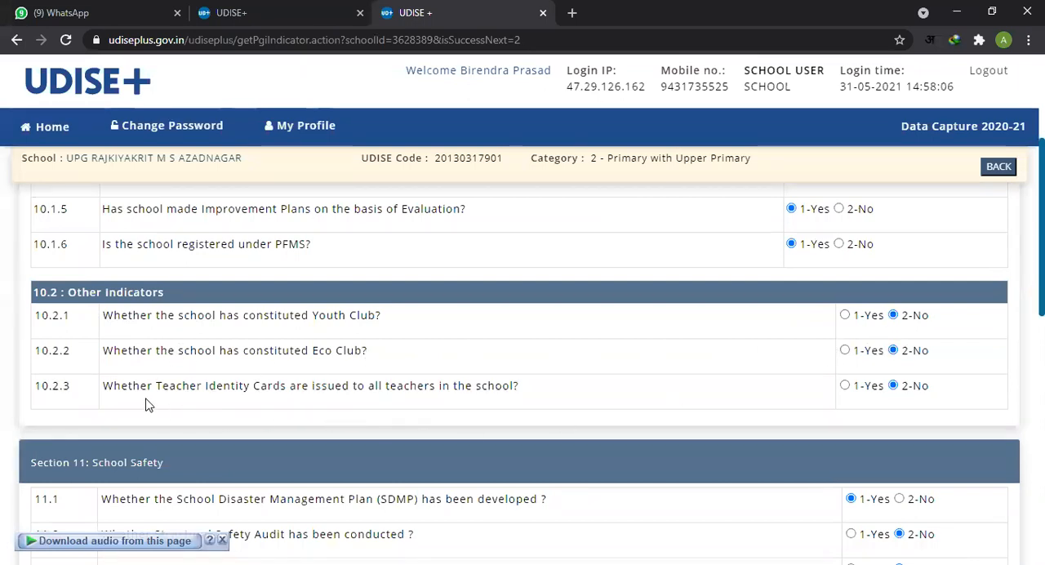
drag(236, 397, 504, 385)
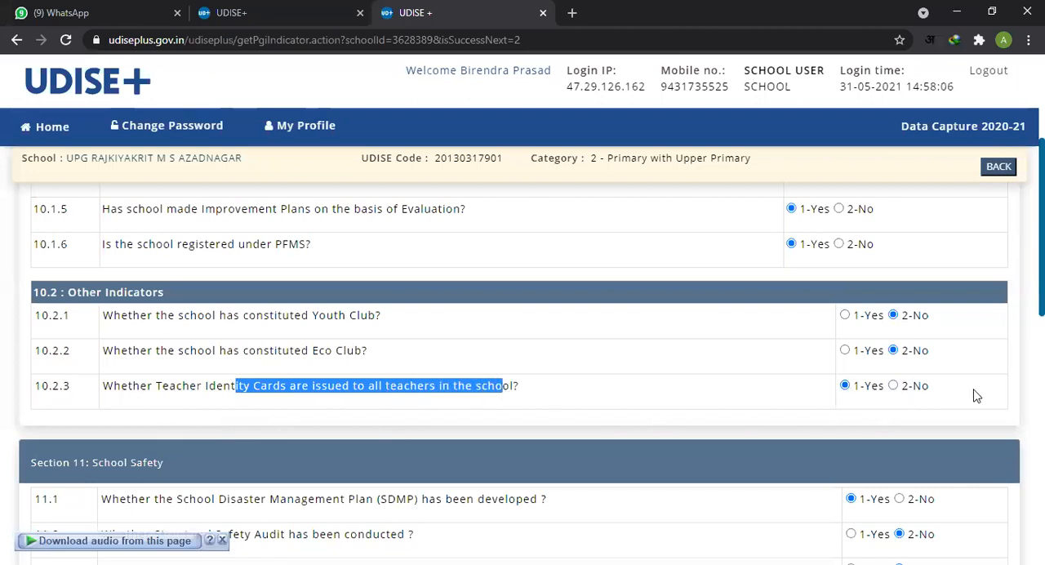
scroll(955, 379, down, 1)
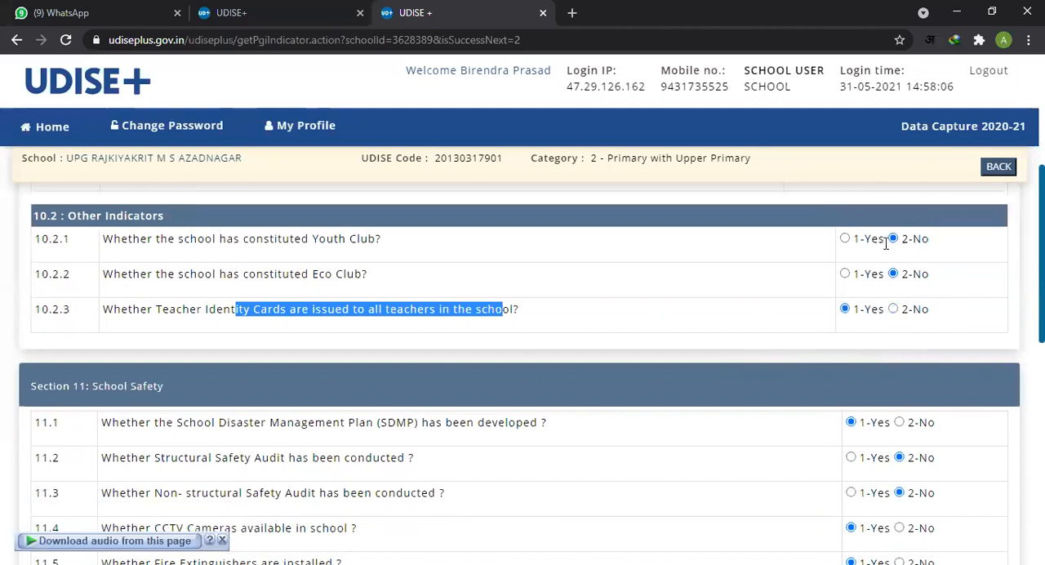
Step: Recheck the answers in 10.1 PGI Indicators and 10.2 Other Indicators, and glance over the School Safety questions below
scroll(665, 347, up, 3)
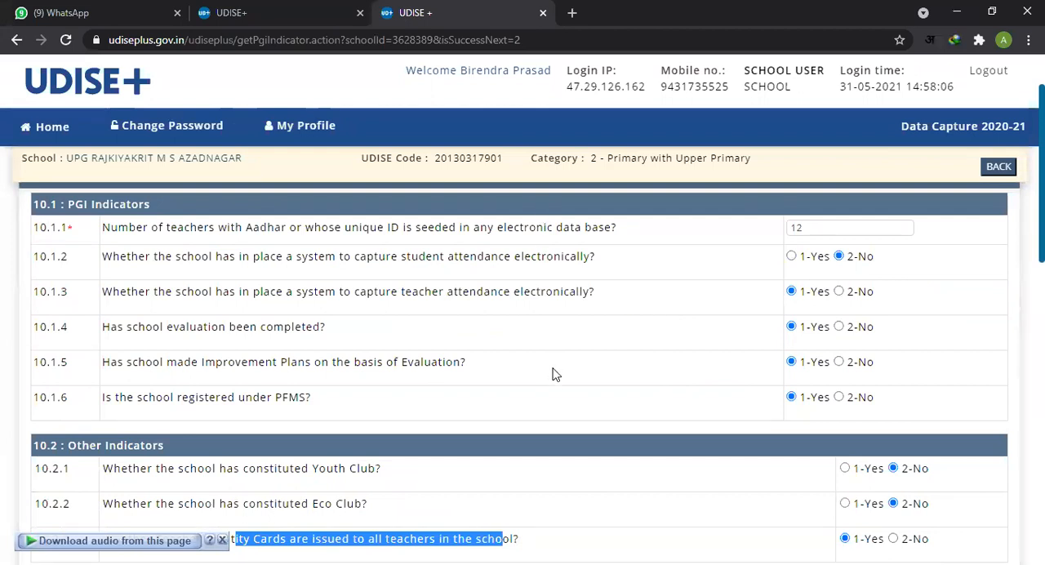
scroll(553, 374, down, 1)
scroll(552, 374, up, 2)
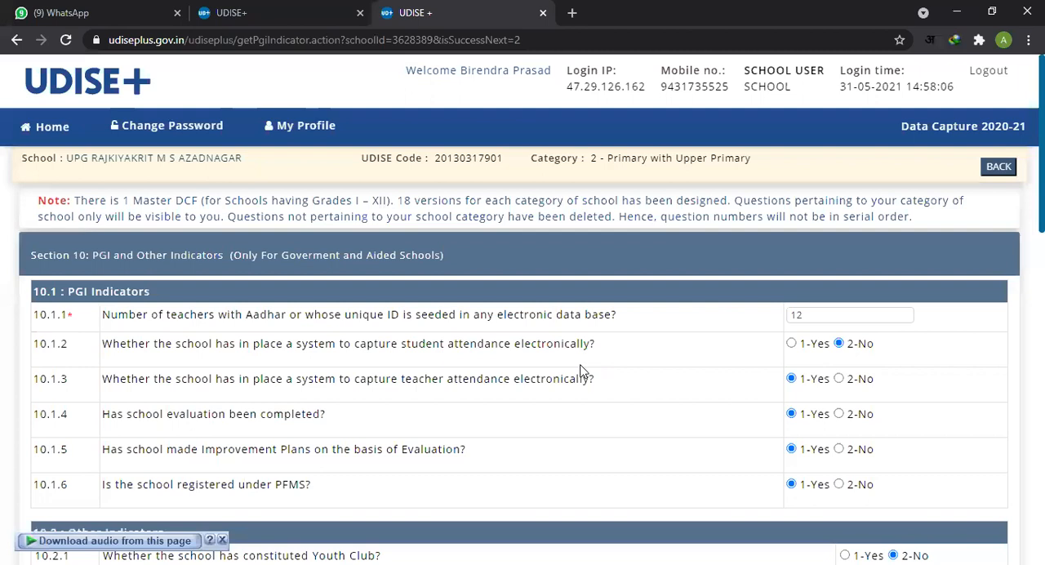
scroll(580, 365, down, 3)
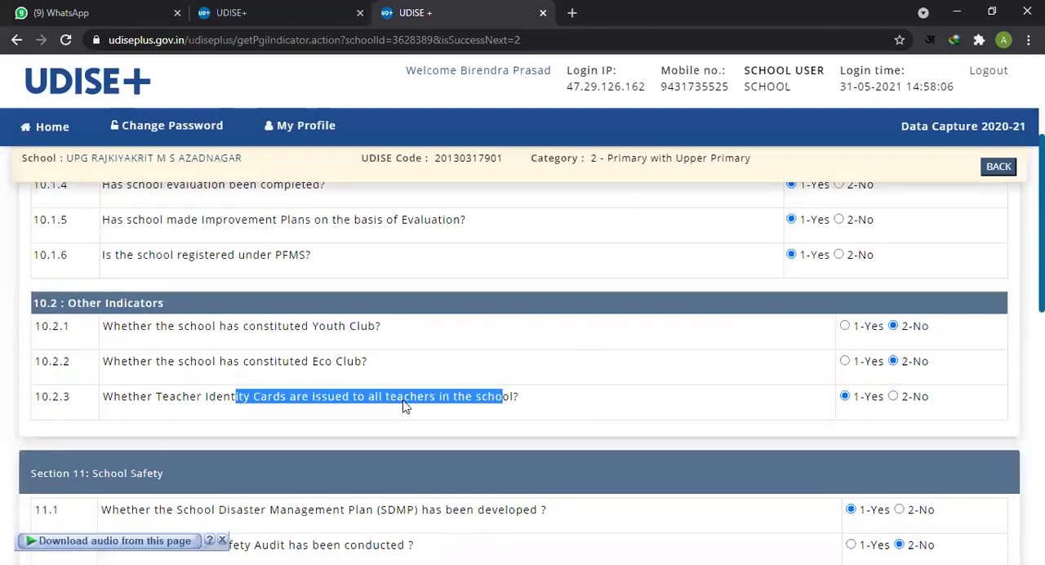
click(514, 404)
scroll(514, 404, up, 3)
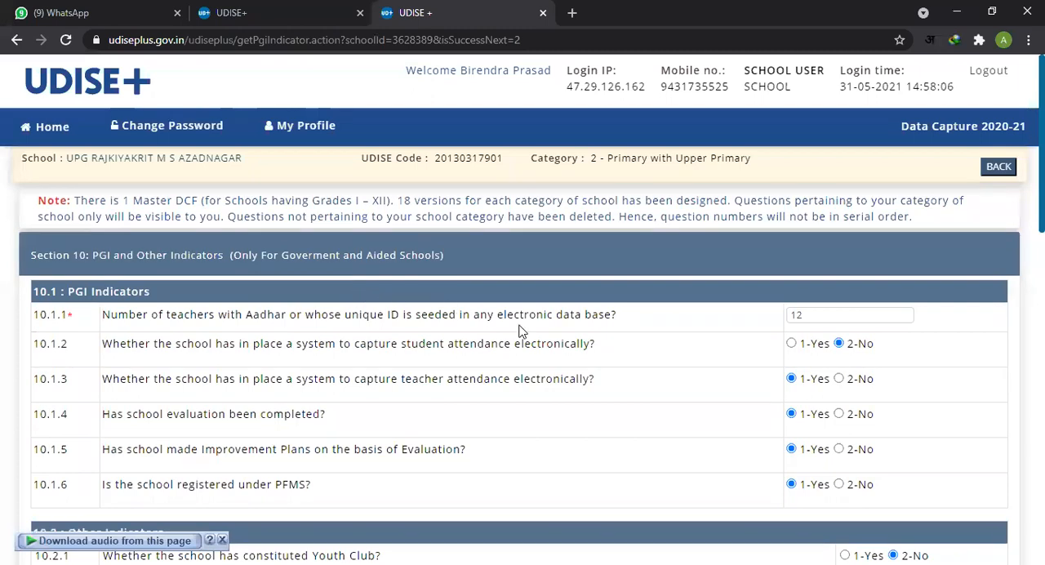
scroll(518, 331, down, 3)
scroll(626, 430, down, 1)
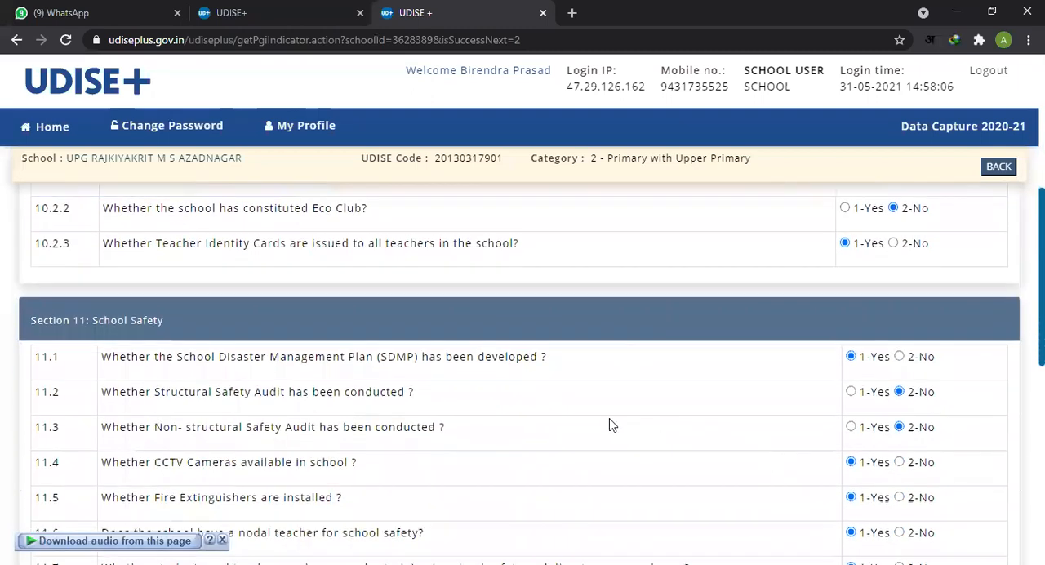
scroll(539, 381, down, 2)
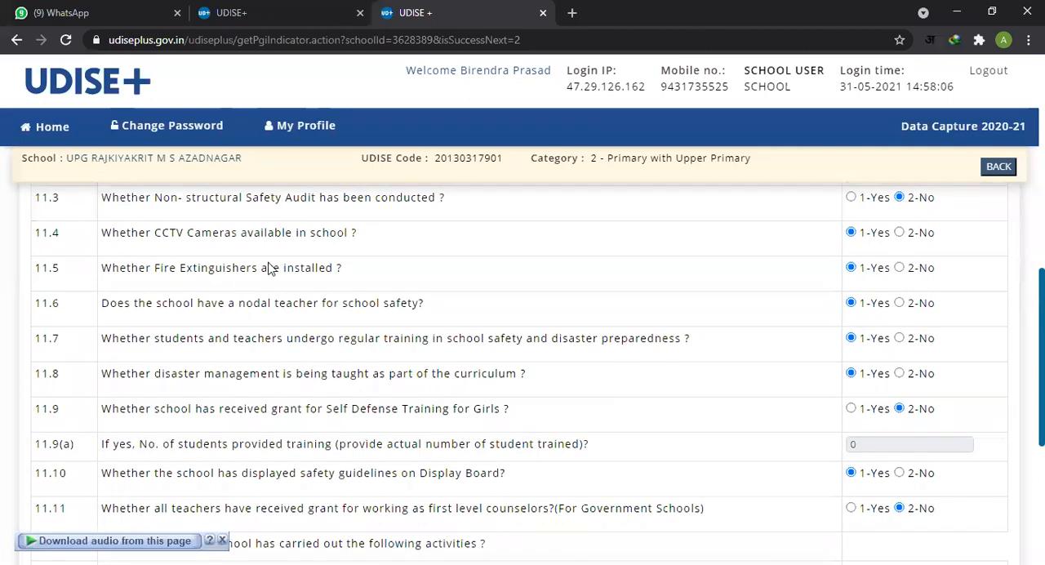
scroll(272, 269, up, 2)
scroll(555, 312, up, 2)
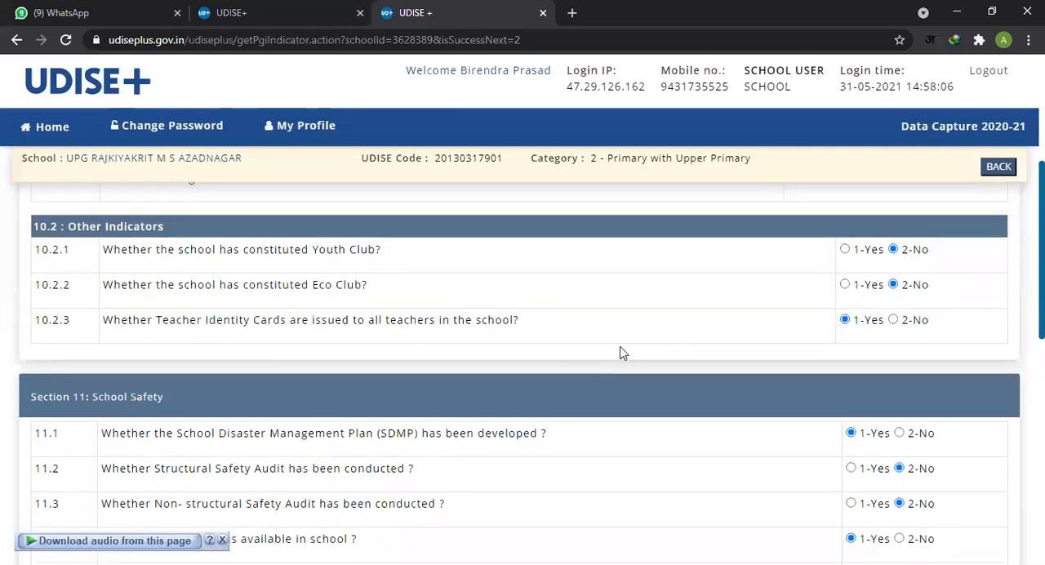
Step: Examine School Safety questions 11.1 to 11.3 on the disaster management plan and the structural and non-structural safety audits
scroll(523, 353, down, 2)
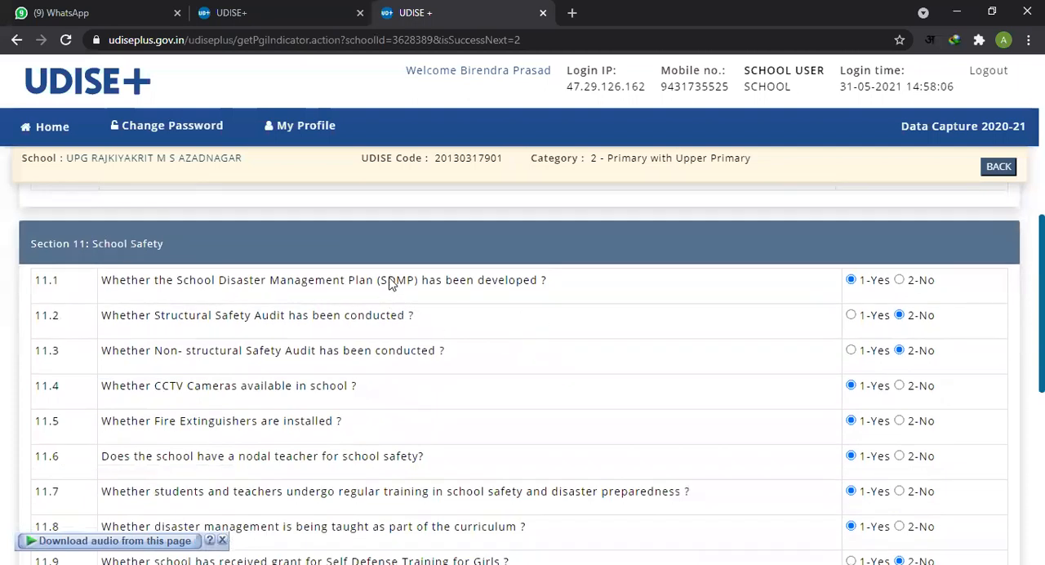
drag(388, 279, 422, 279)
drag(205, 277, 523, 288)
click(537, 284)
drag(233, 319, 415, 320)
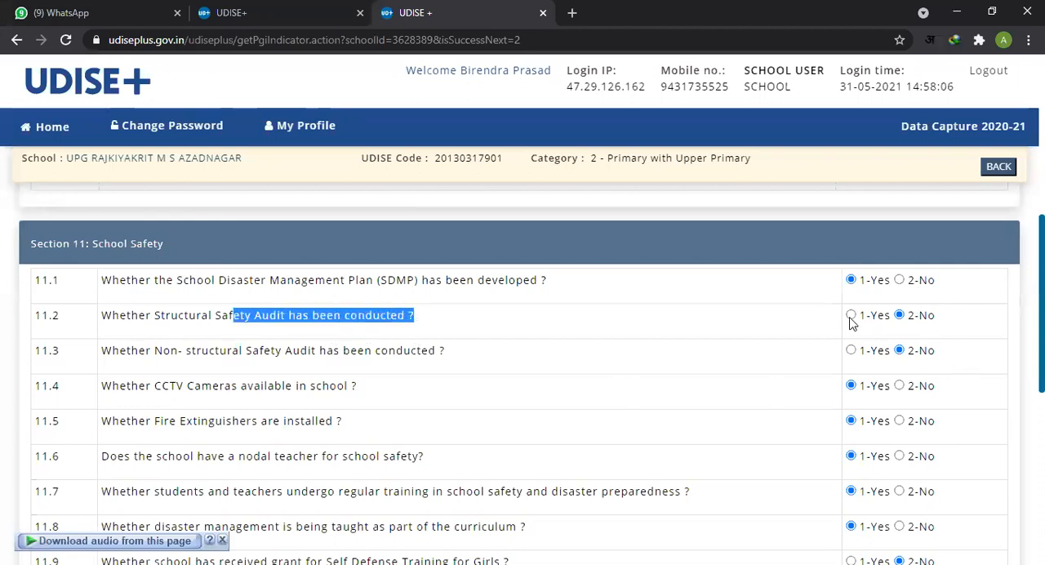
drag(104, 351, 443, 357)
click(420, 361)
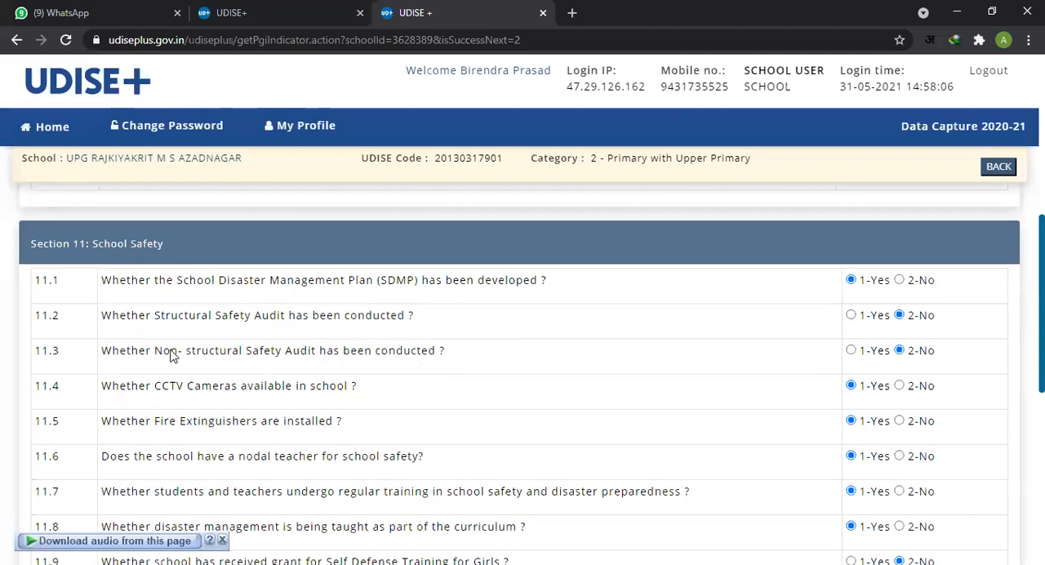
drag(199, 358, 271, 356)
scroll(378, 366, down, 2)
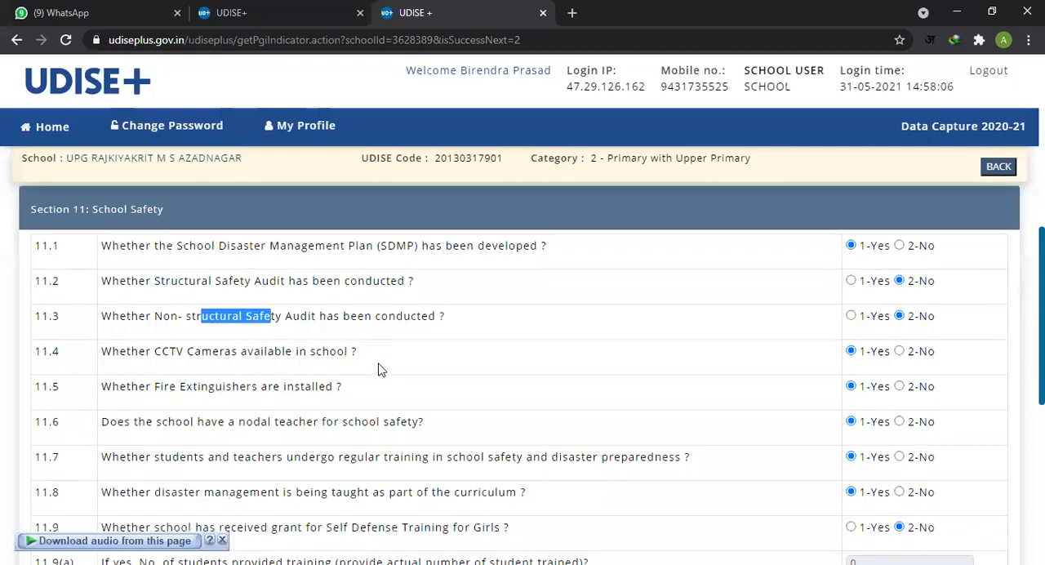
drag(155, 281, 447, 285)
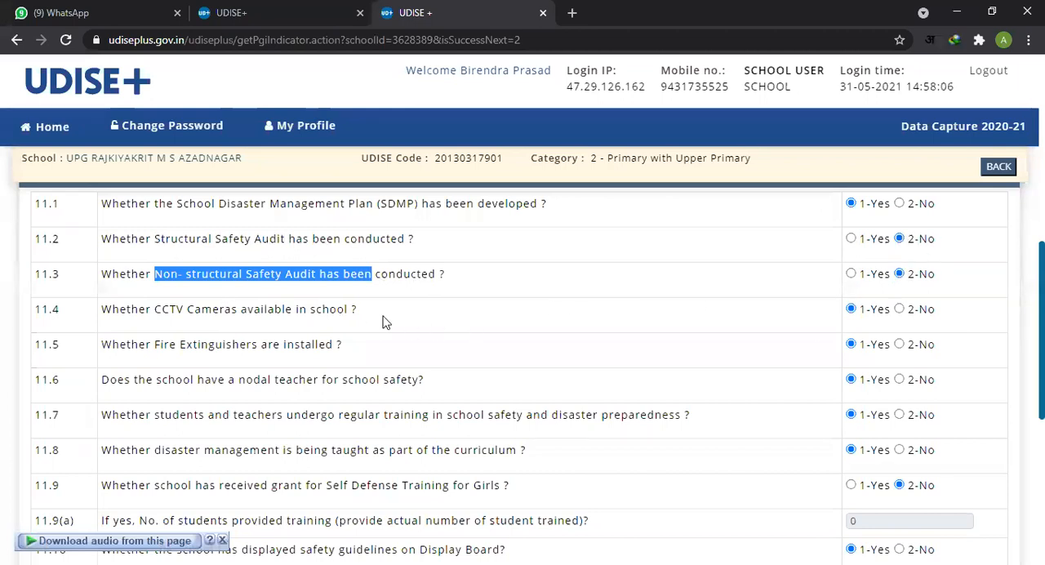
Step: Examine the School Safety answers on CCTV cameras in 11.4, the nodal teacher in 11.6 and safety training in 11.7
click(173, 317)
drag(155, 313, 319, 328)
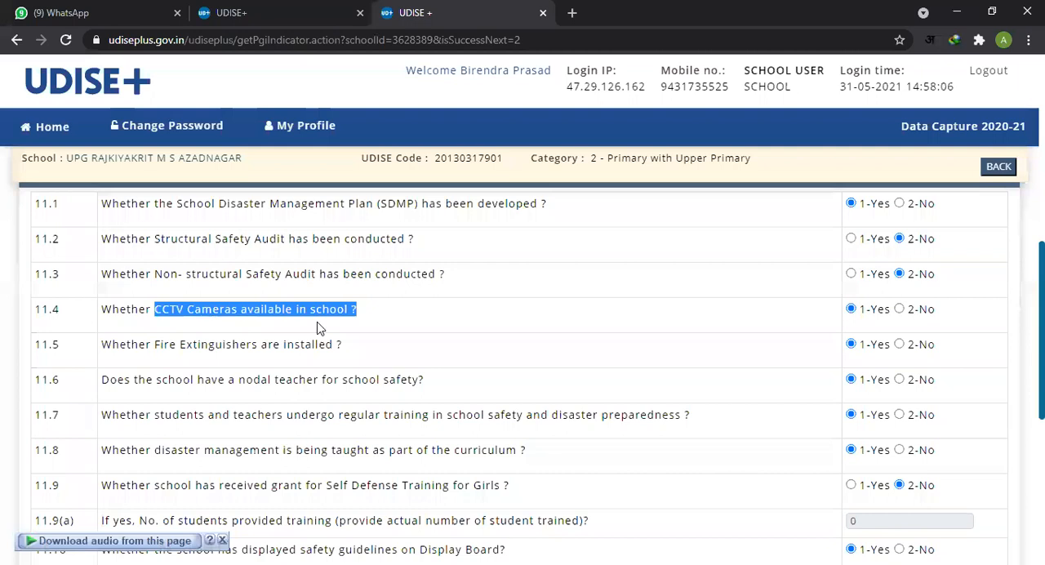
click(871, 315)
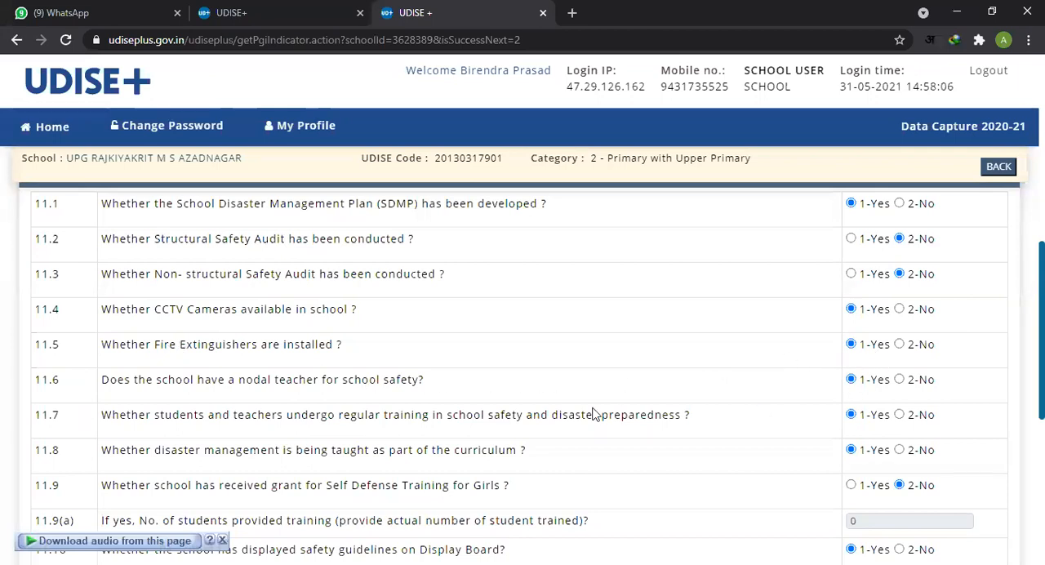
drag(181, 379, 481, 394)
scroll(481, 394, down, 1)
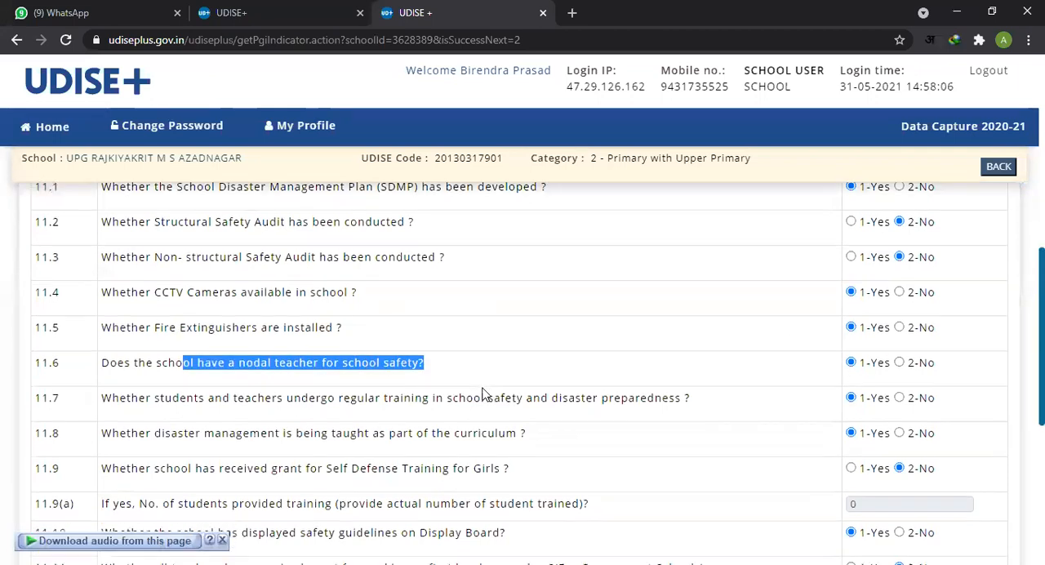
double_click(168, 306)
drag(167, 306, 411, 325)
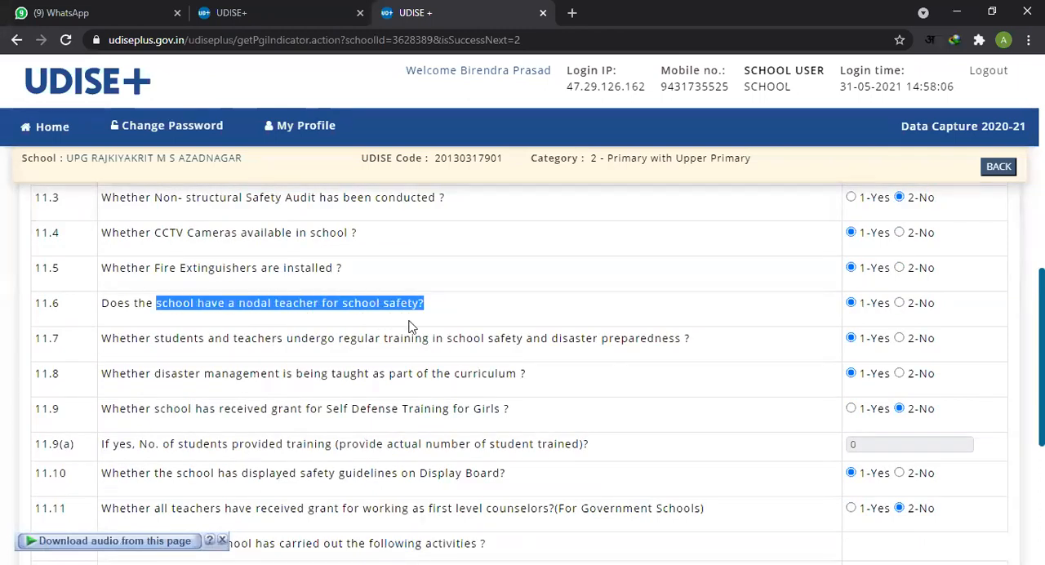
click(872, 308)
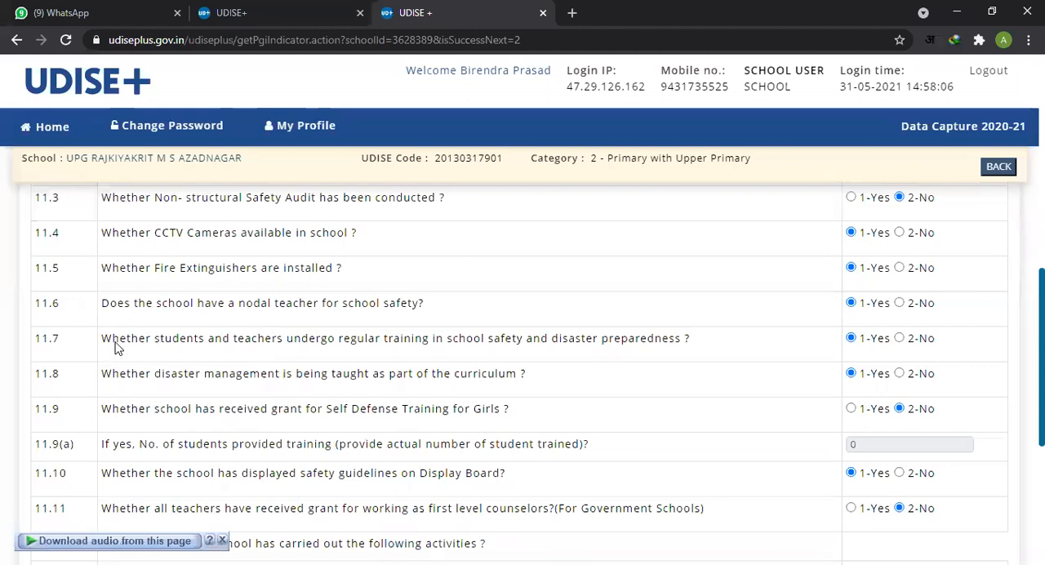
drag(112, 342, 690, 339)
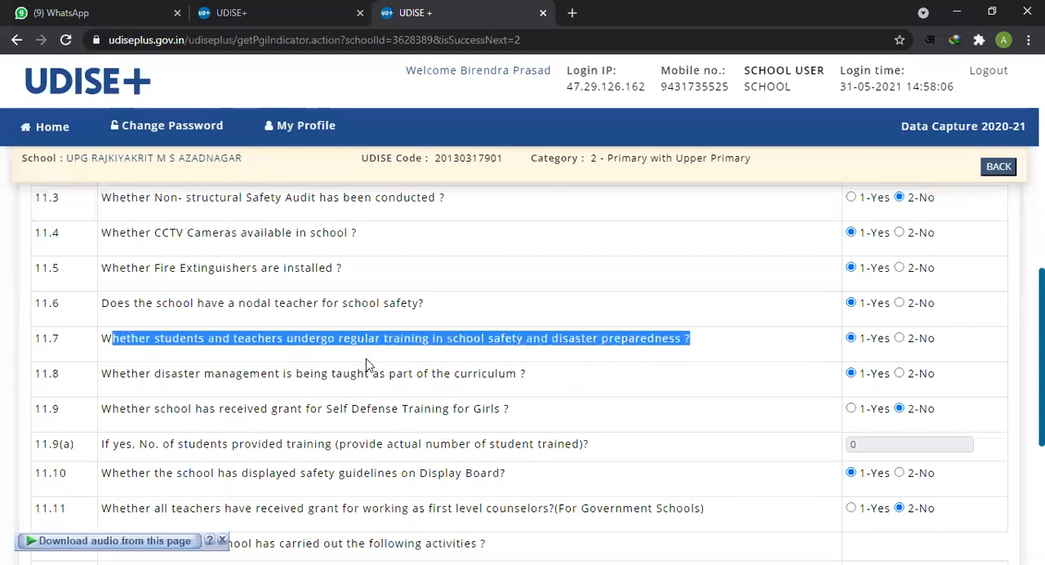
Step: Examine the School Safety answers on disaster management in the curriculum in 11.8 and the girls' self defense training grant in 11.9
scroll(366, 365, down, 1)
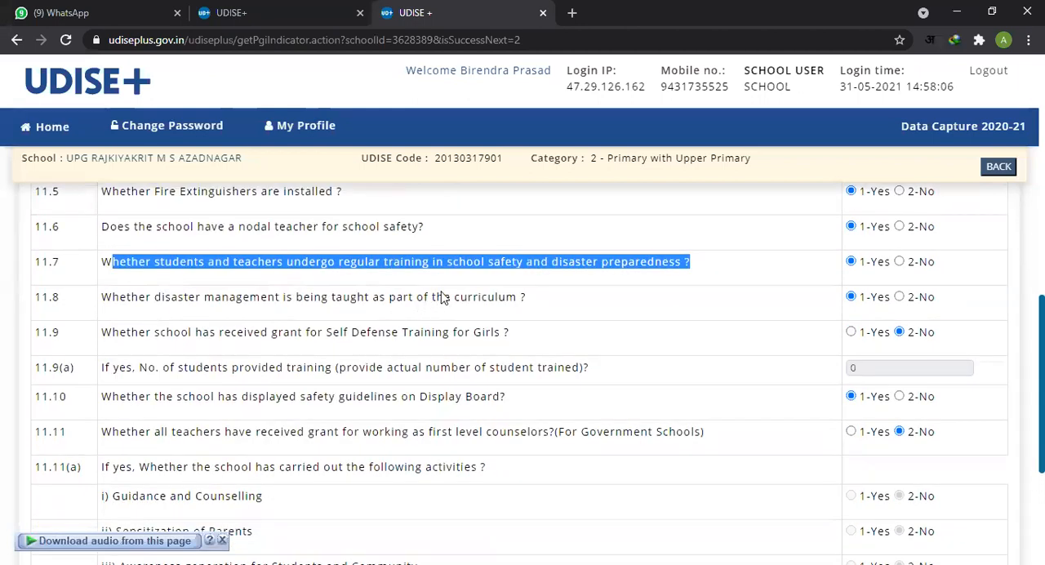
click(443, 299)
drag(573, 270, 593, 267)
click(569, 268)
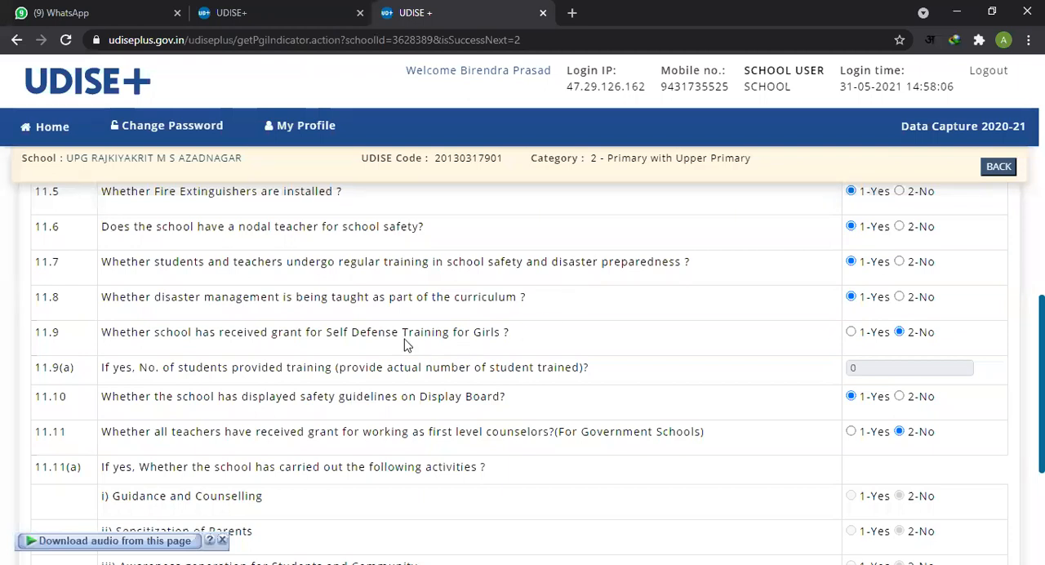
drag(283, 300, 480, 300)
click(876, 302)
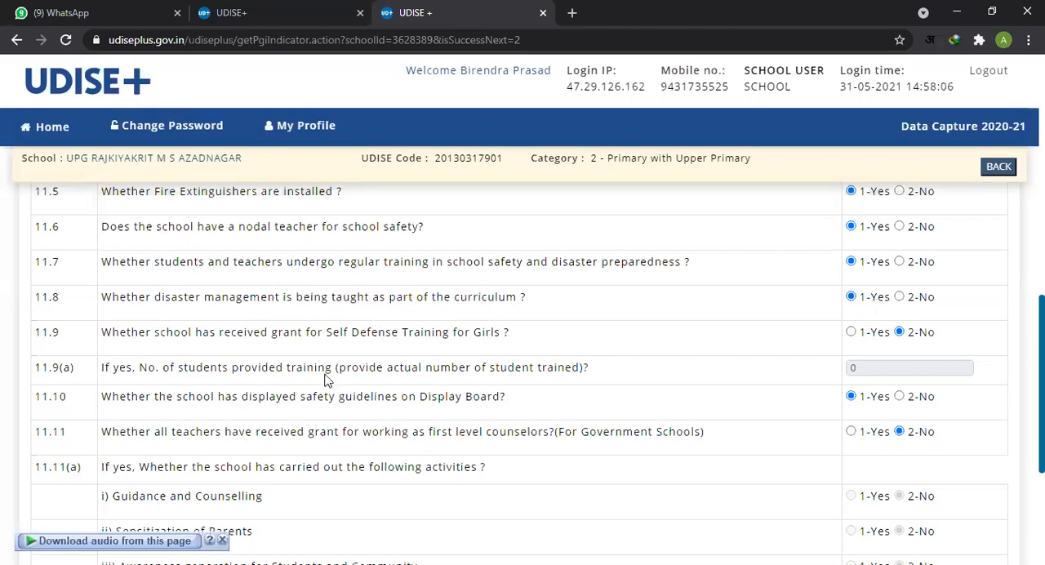
drag(154, 336, 460, 345)
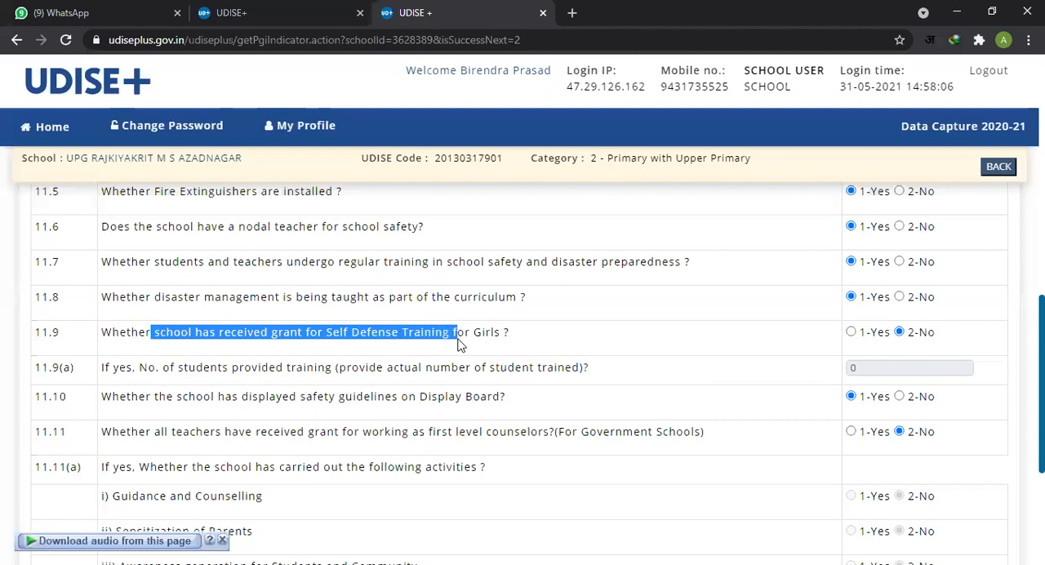
click(920, 336)
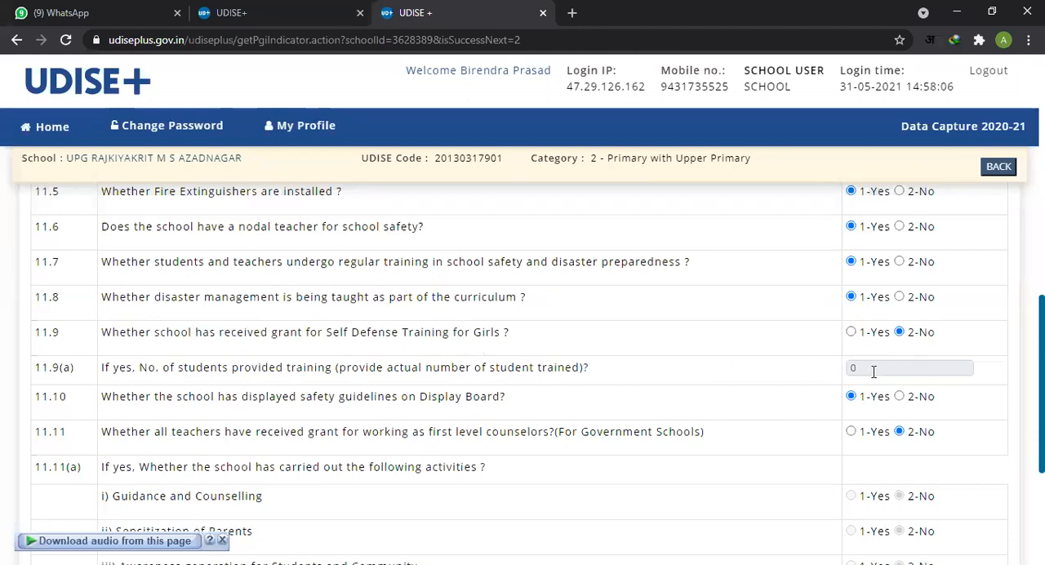
Step: Examine the School Safety answers on displayed safety guidelines in 11.10 and the first level counselor grant in 11.11
scroll(647, 387, down, 2)
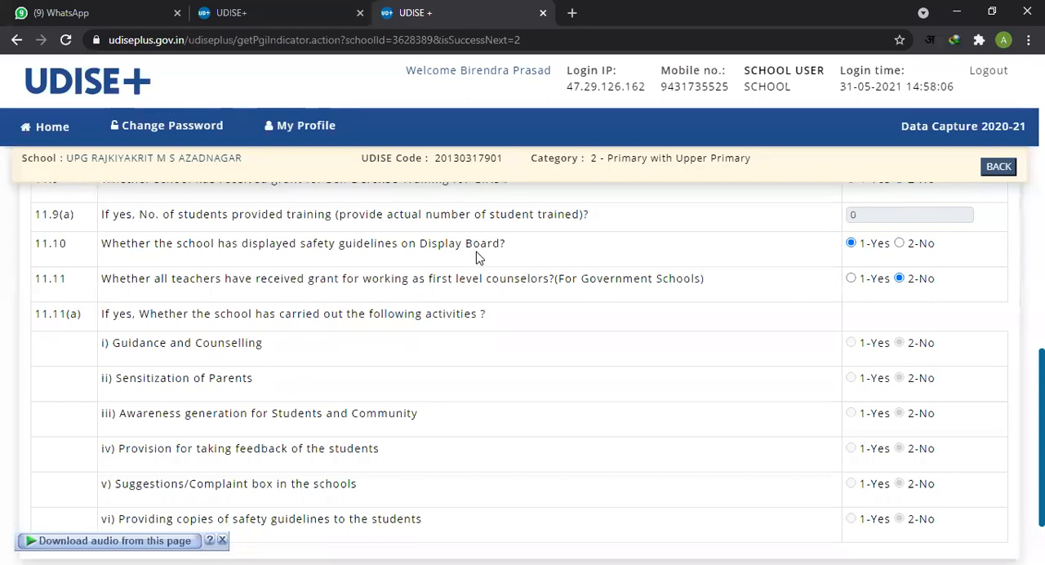
drag(372, 247, 502, 247)
drag(216, 246, 515, 250)
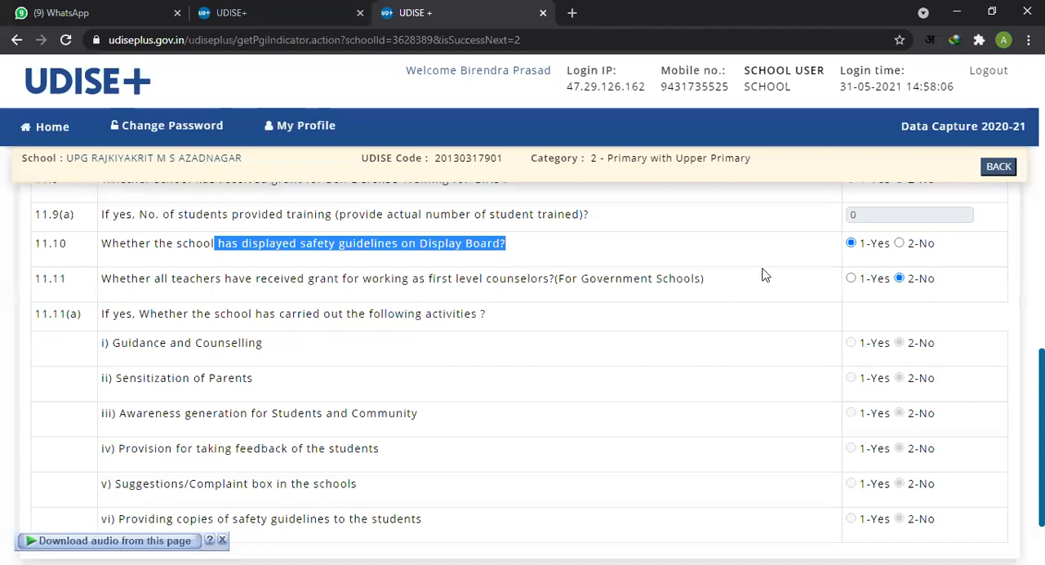
click(869, 253)
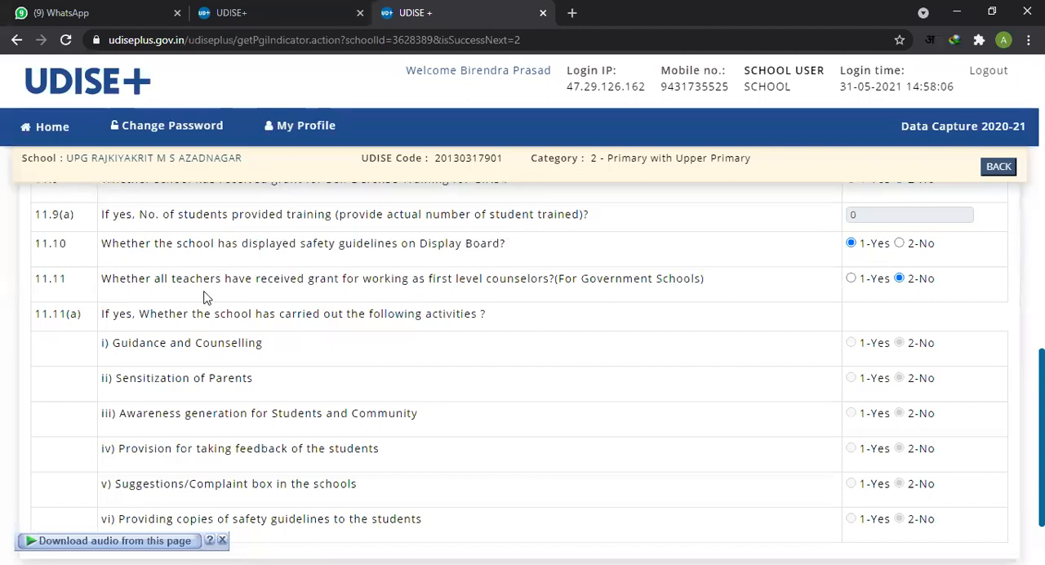
drag(112, 280, 591, 285)
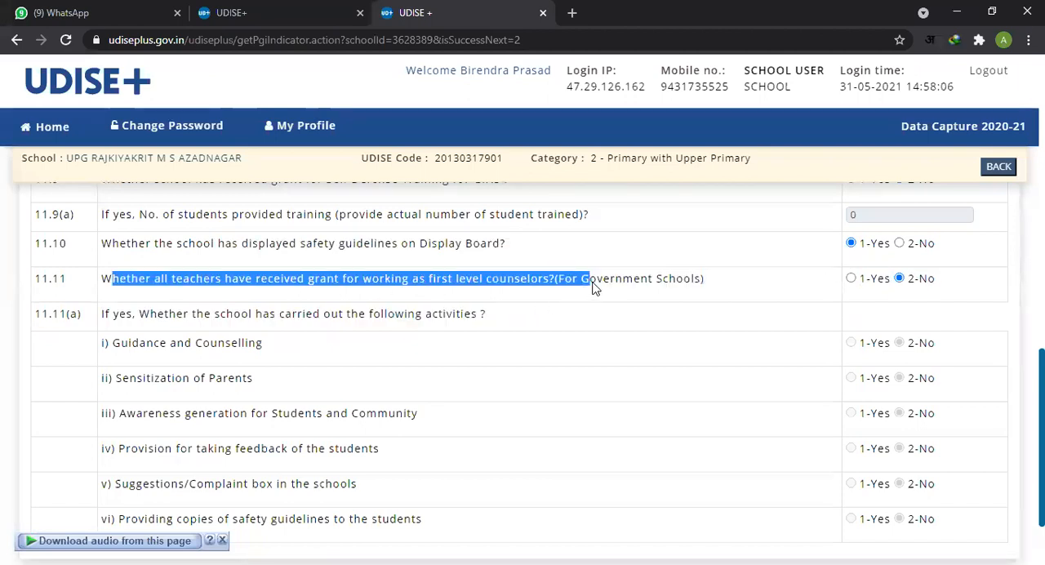
scroll(667, 306, down, 2)
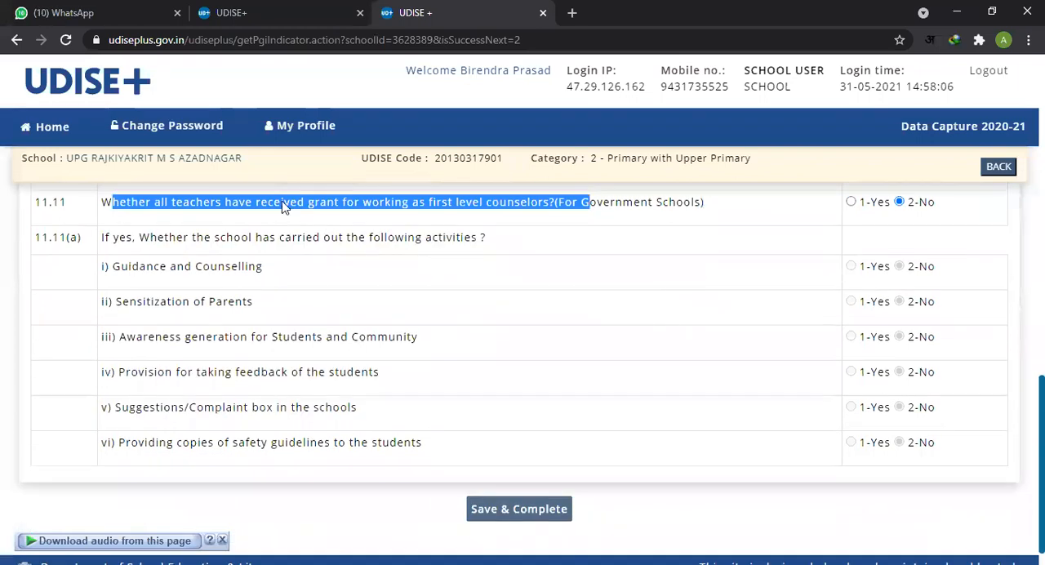
click(265, 222)
drag(196, 204, 267, 206)
double_click(699, 203)
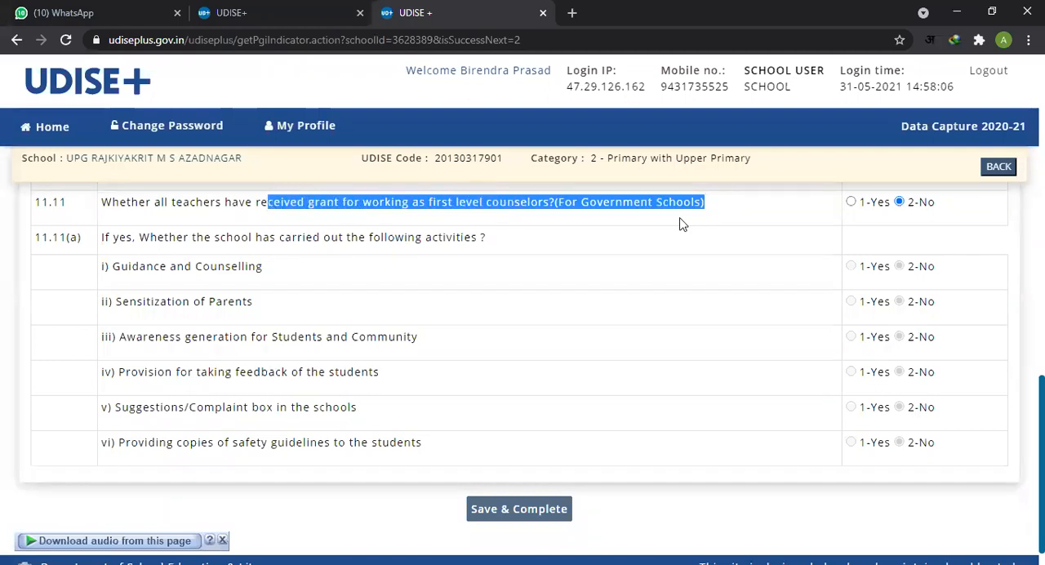
click(852, 226)
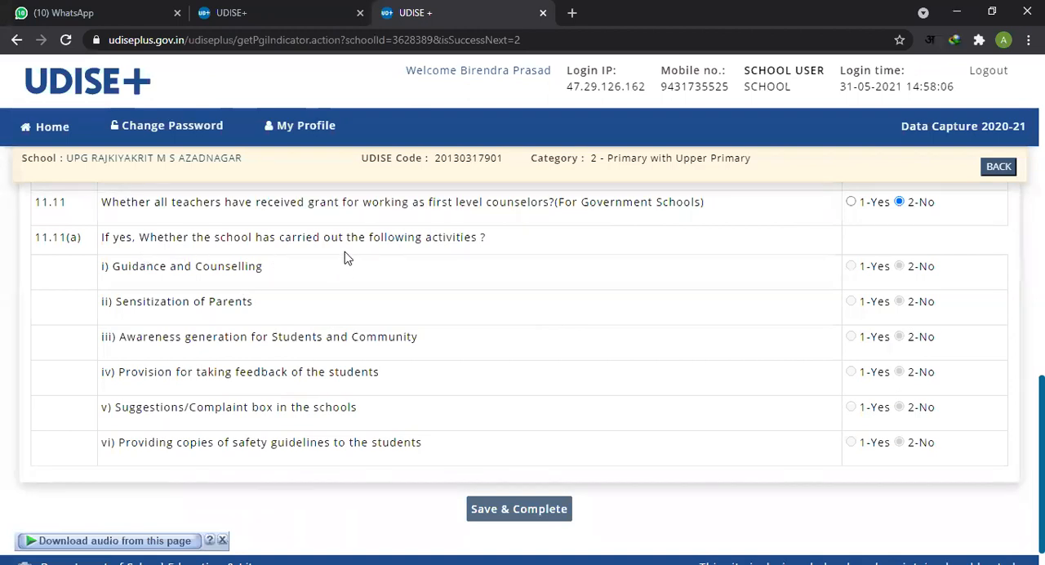
Step: Read the list of activities in 11.11(a) and reread the first level counselors wording in 11.11
drag(285, 238, 342, 234)
drag(213, 239, 443, 450)
click(618, 361)
drag(341, 205, 539, 210)
click(448, 210)
drag(430, 205, 600, 222)
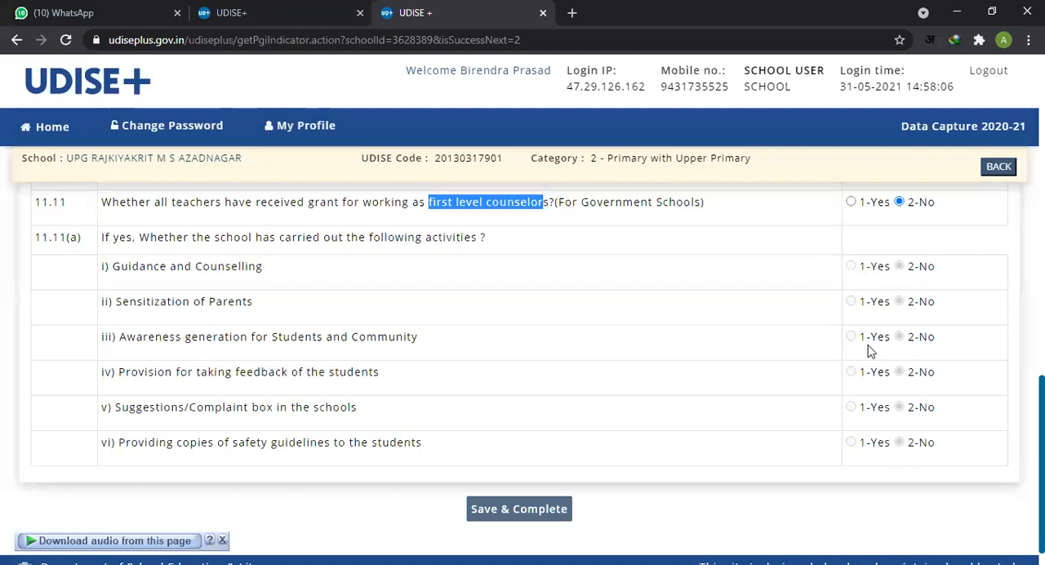
Step: Try answering 1-Yes in 11.11 for the first level counselor grant, and restore the answer to 2-No
click(876, 453)
click(852, 202)
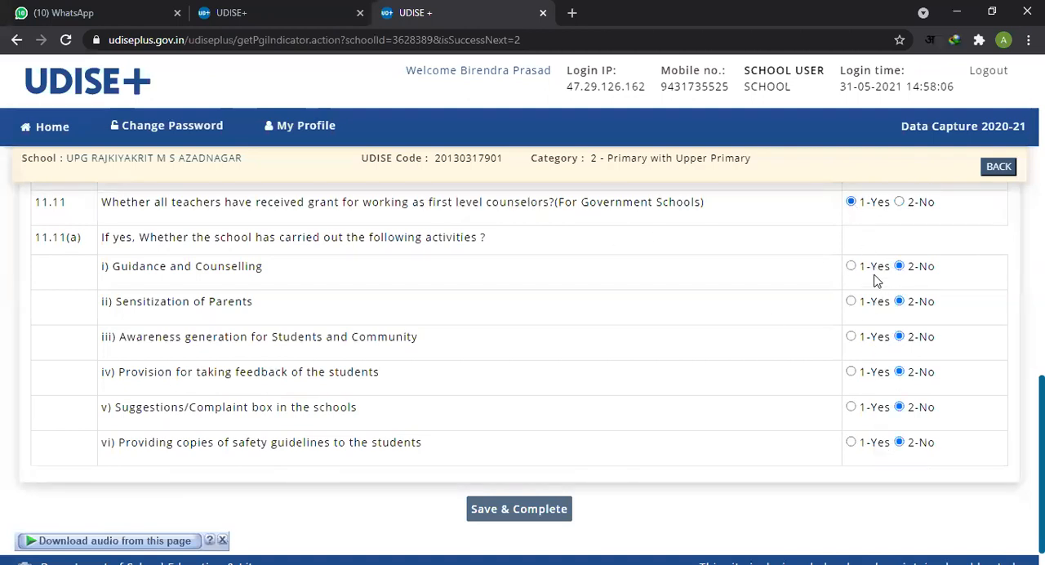
click(898, 202)
Step: Save and complete the PGI and Other Indicators & School Safety form, and dismiss the message on the dashboard
scroll(609, 400, down, 1)
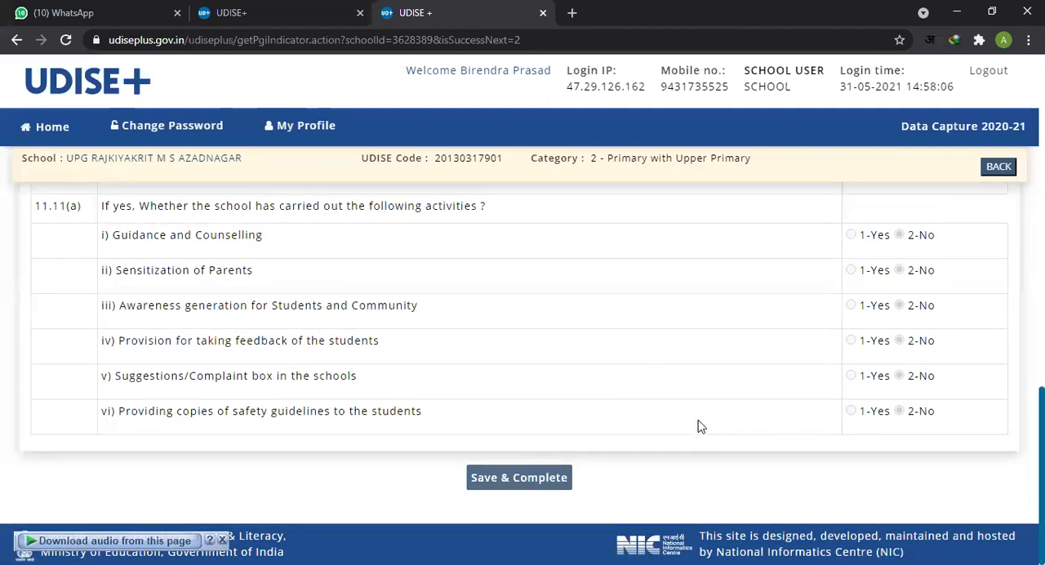
scroll(651, 418, up, 2)
scroll(637, 457, down, 3)
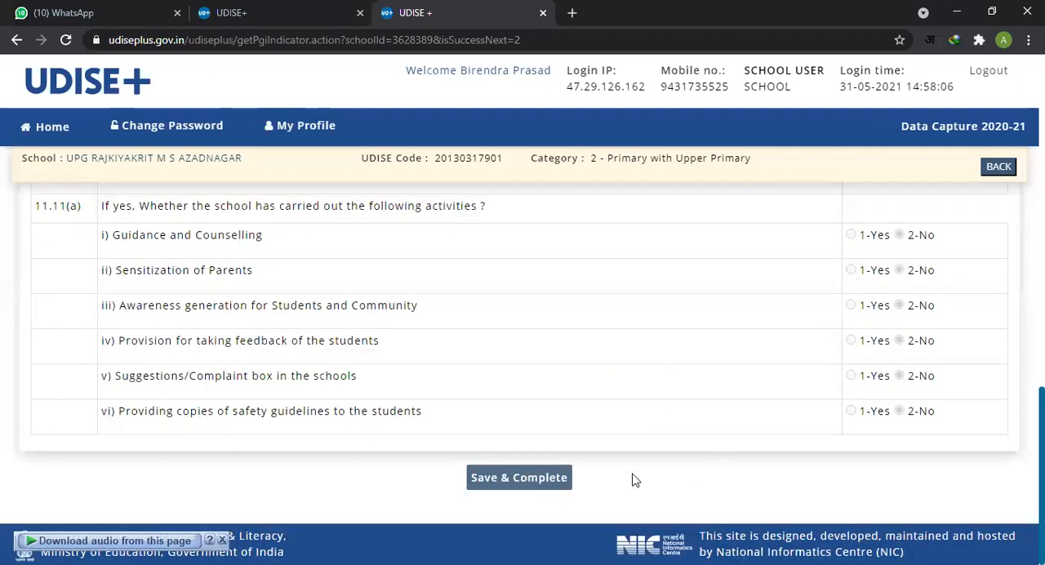
click(531, 480)
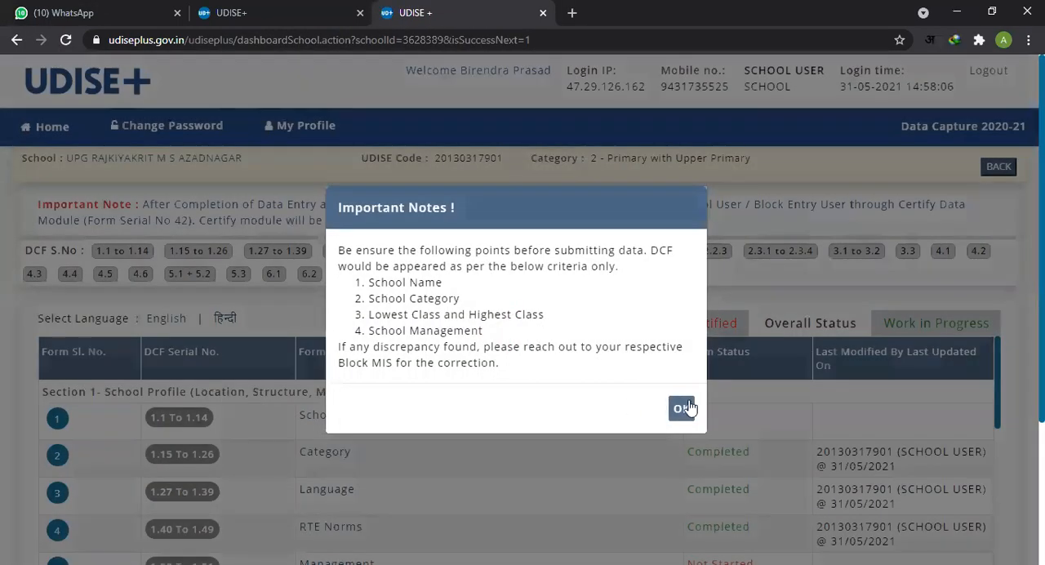
click(688, 408)
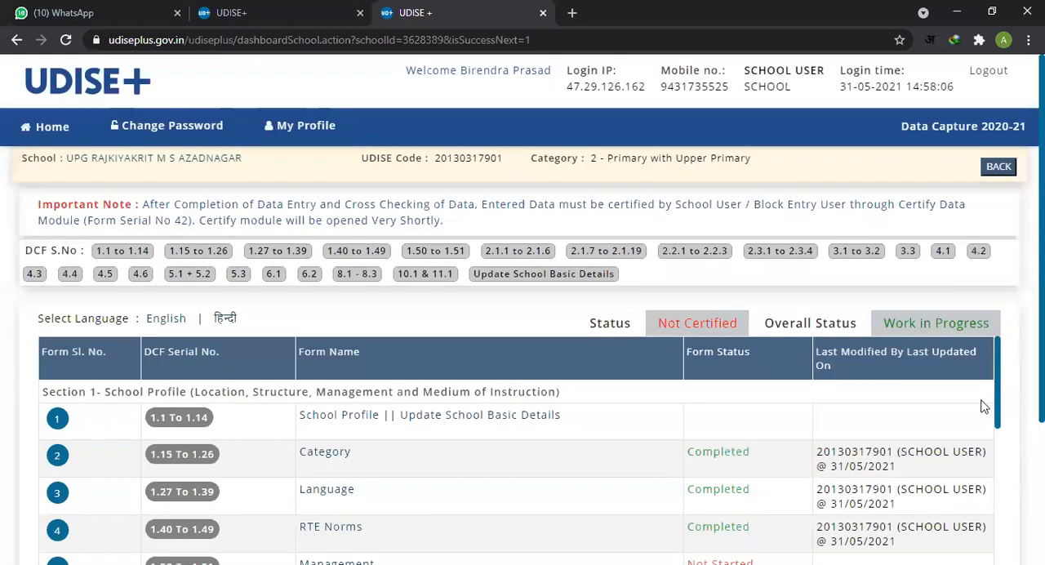
Step: Check the form status of the Section 1 School Profile forms, from Category to Management, in the dashboard list
scroll(999, 400, down, 2)
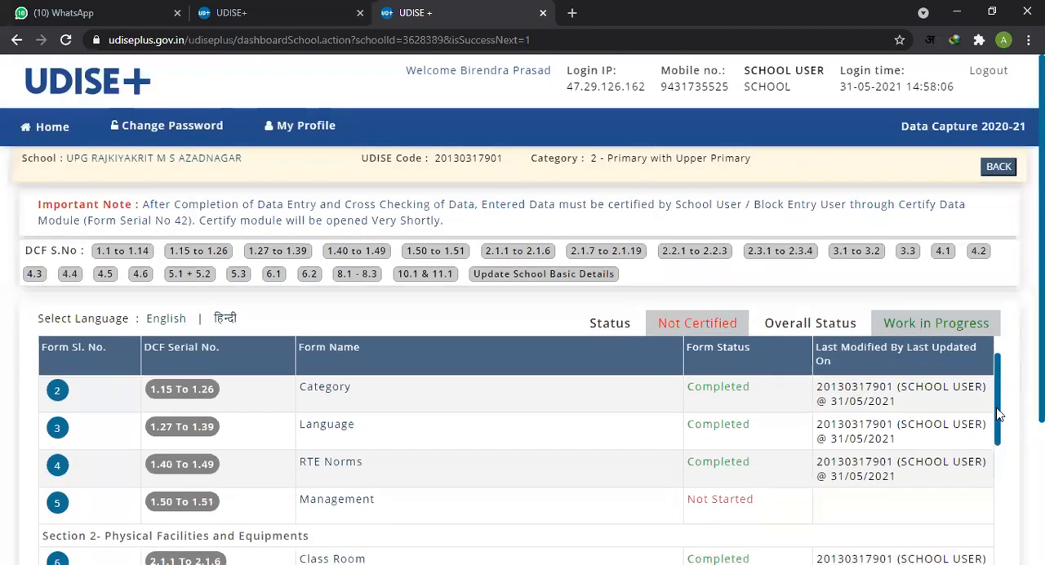
scroll(717, 455, up, 2)
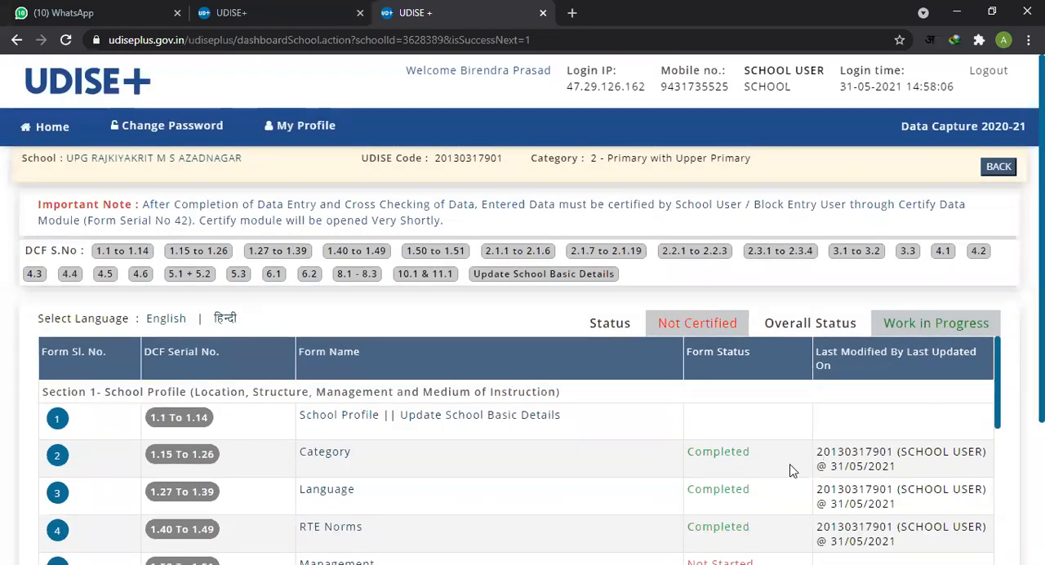
double_click(702, 451)
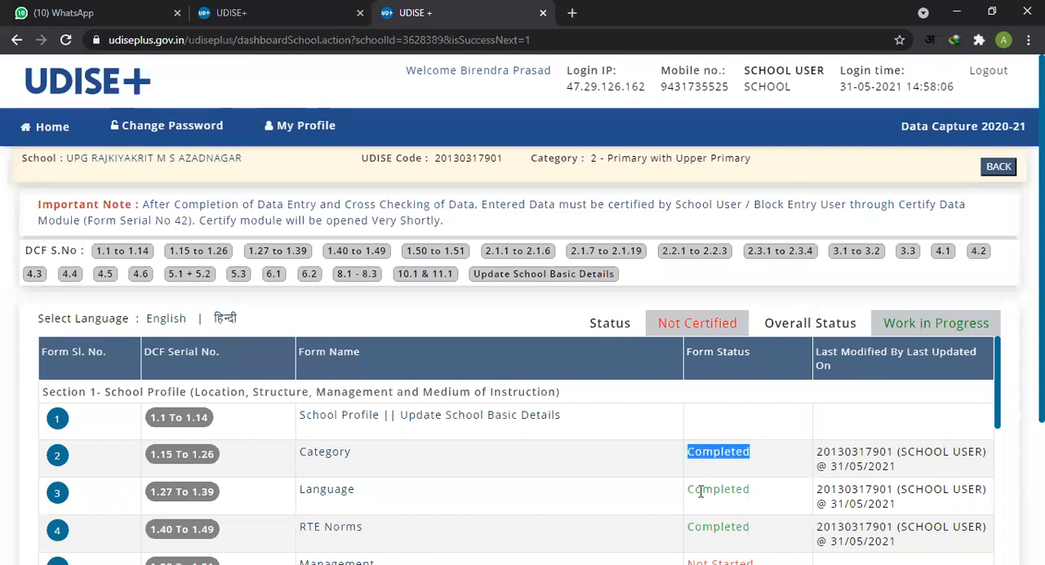
double_click(729, 492)
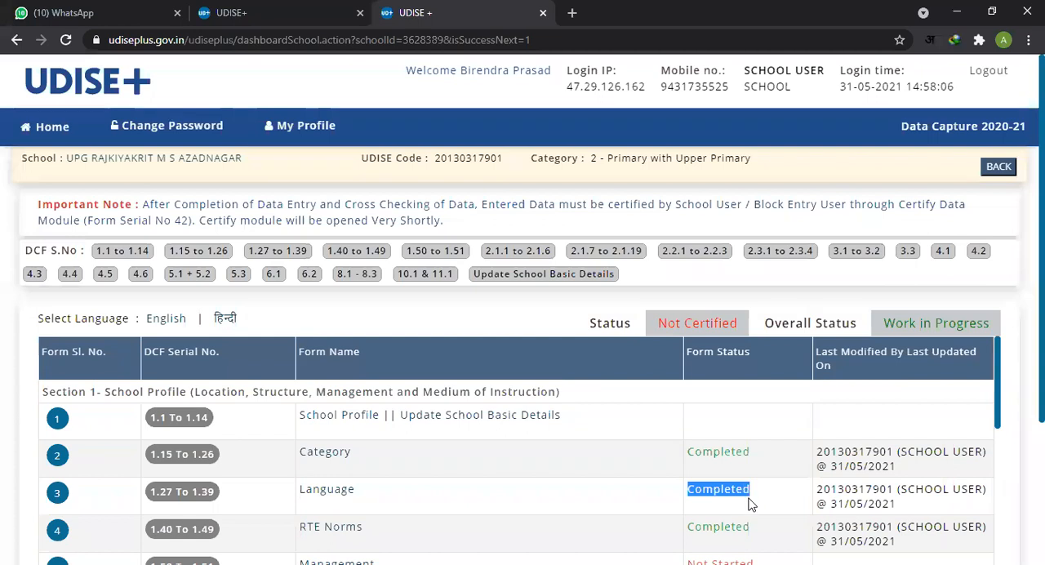
scroll(743, 504, down, 1)
drag(693, 450, 750, 453)
drag(697, 488, 759, 498)
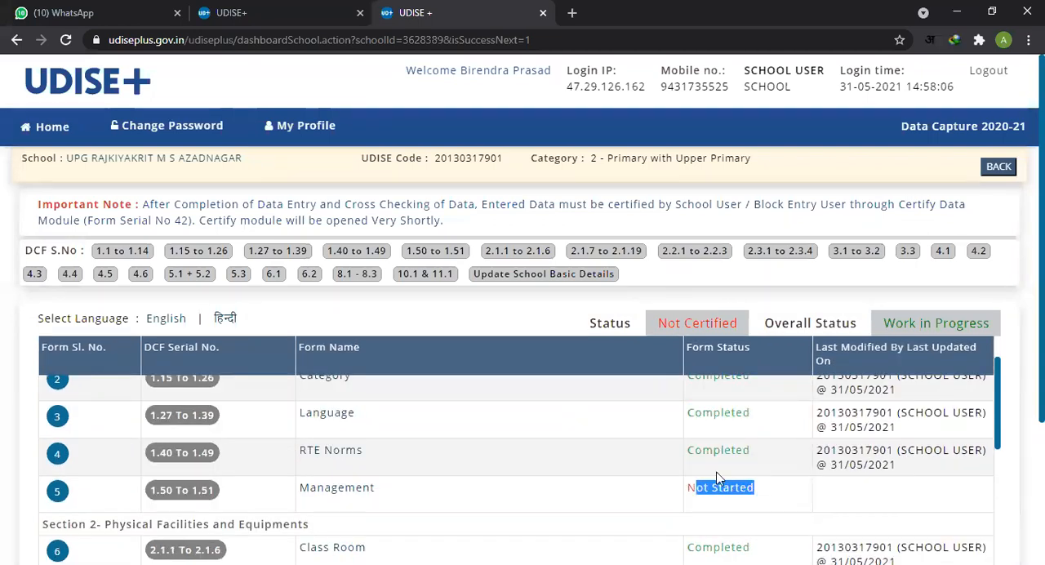
scroll(682, 441, down, 1)
click(705, 414)
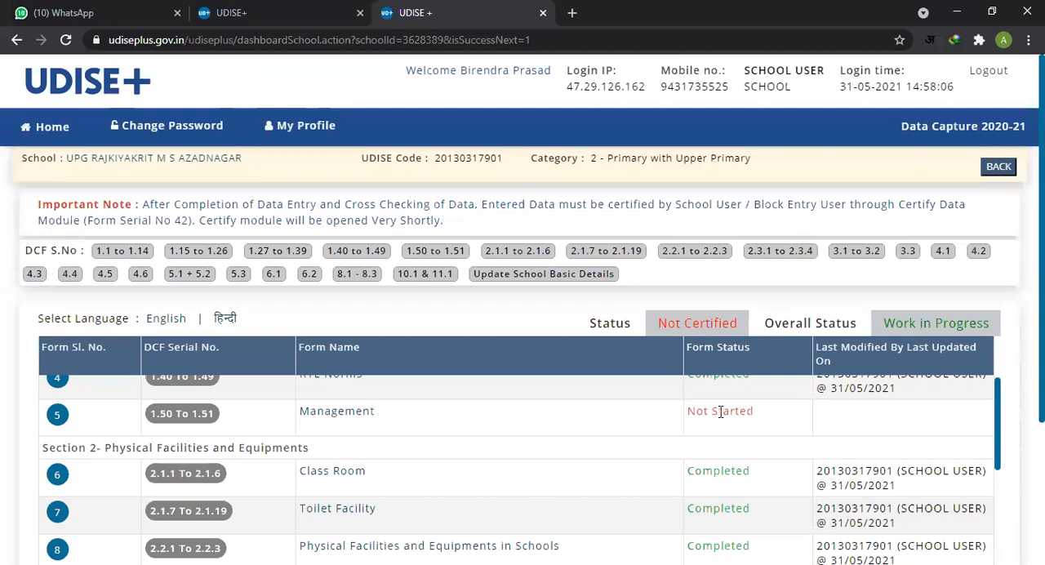
drag(694, 412, 758, 432)
Step: Check the form status of the Section 2 facilities forms and the Section 3 Teaching and Non-Teaching Staff forms
scroll(758, 433, down, 3)
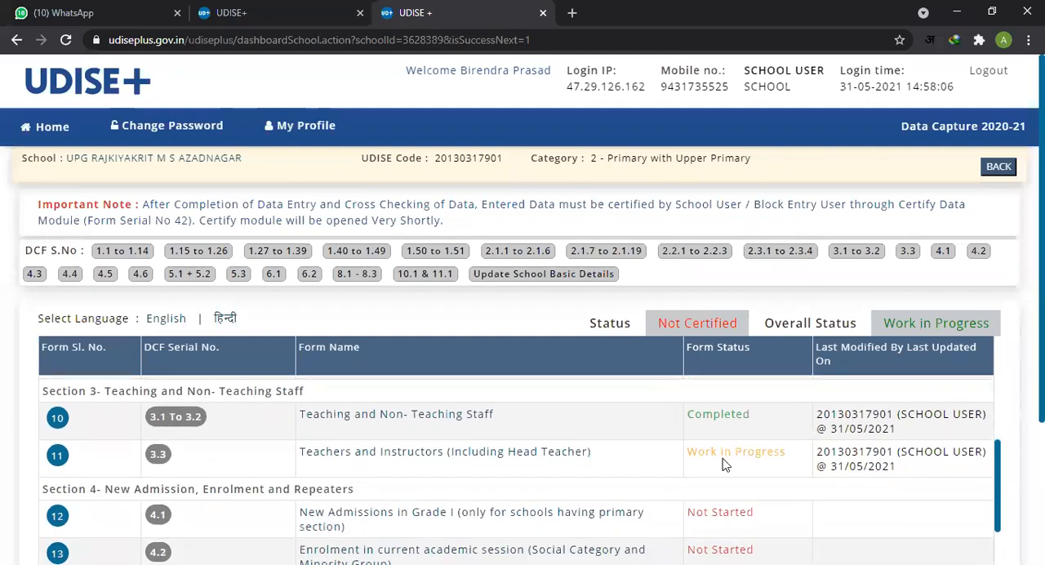
drag(695, 457, 768, 462)
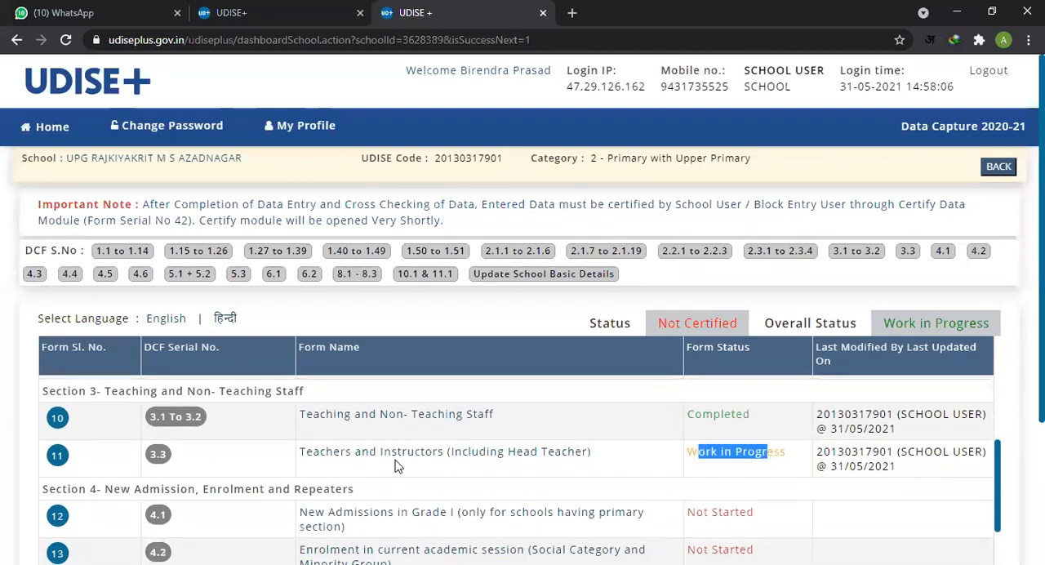
click(715, 459)
drag(698, 451, 775, 454)
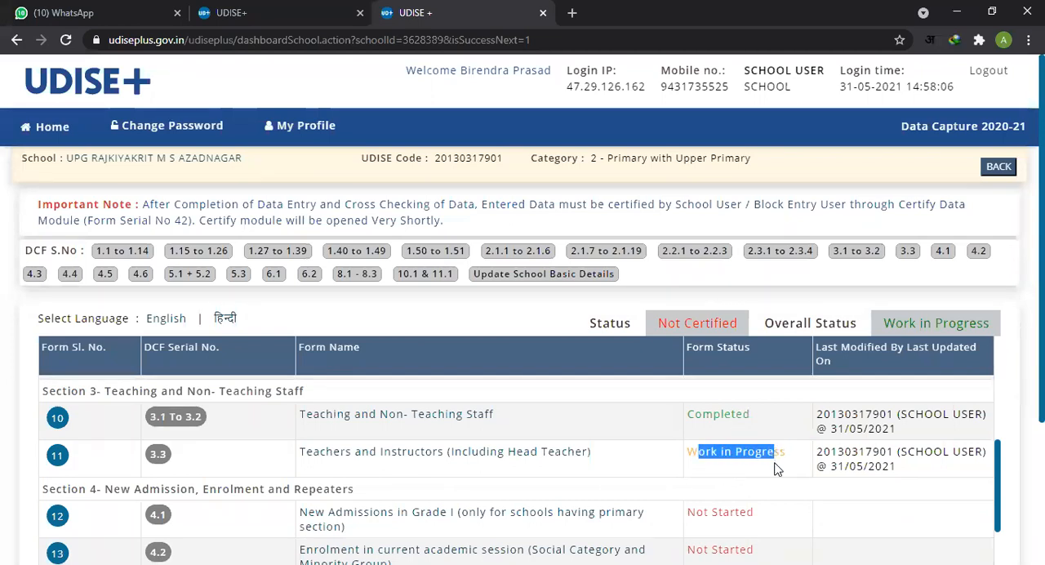
scroll(747, 484, down, 1)
scroll(746, 481, down, 2)
scroll(742, 482, up, 3)
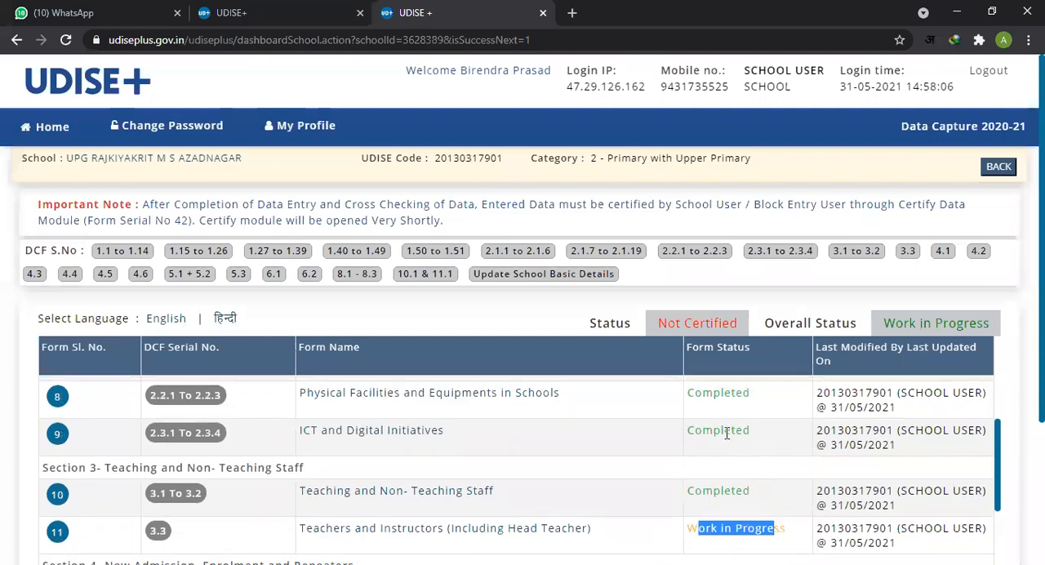
drag(717, 409, 742, 487)
double_click(741, 490)
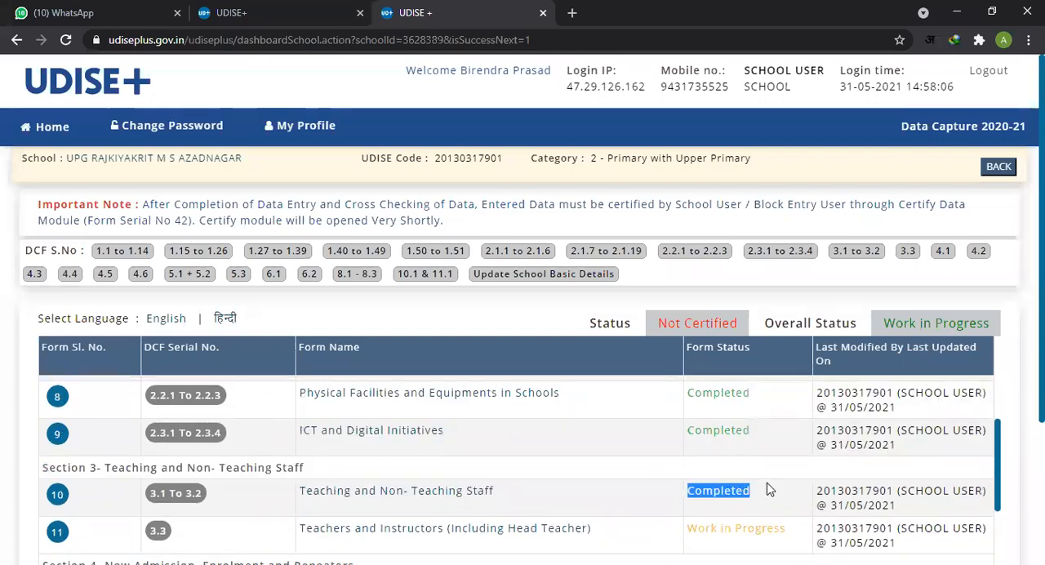
Step: Check the form status of Sections 8, 10 and 11, and read the Validation of Filled Data entry
scroll(743, 473, down, 10)
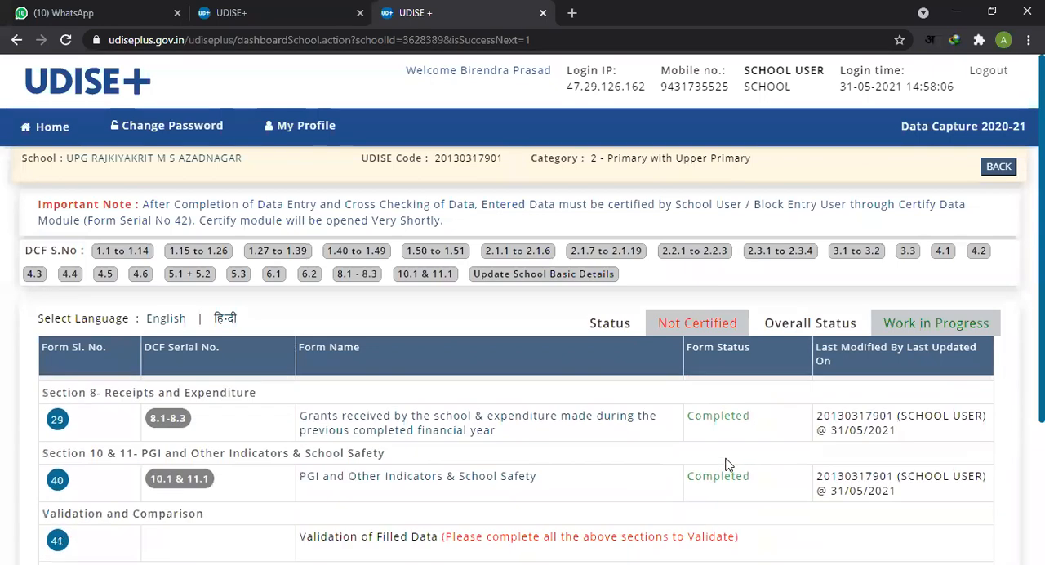
scroll(642, 483, down, 3)
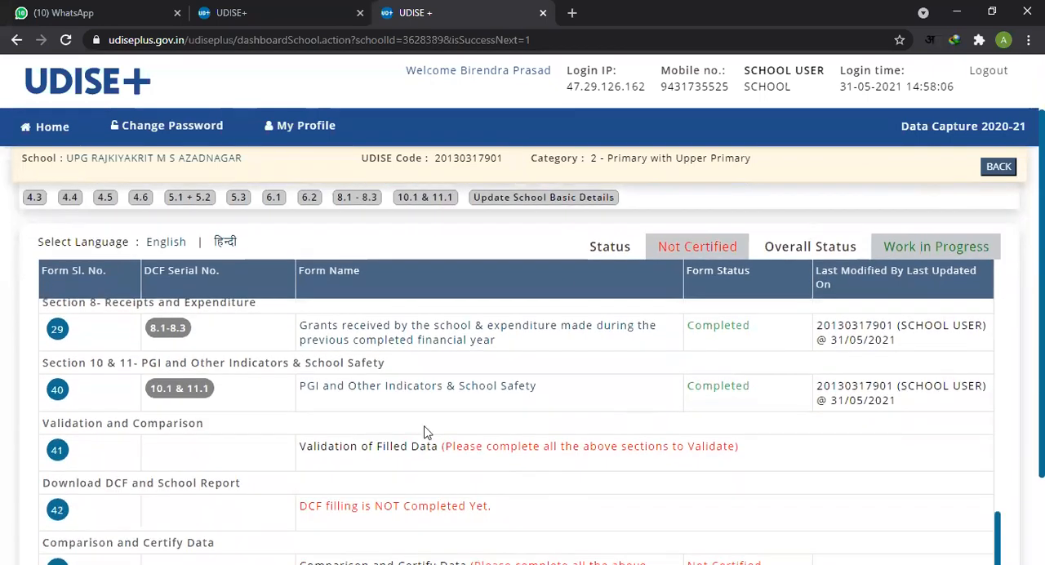
drag(301, 446, 439, 449)
click(375, 452)
drag(313, 450, 468, 446)
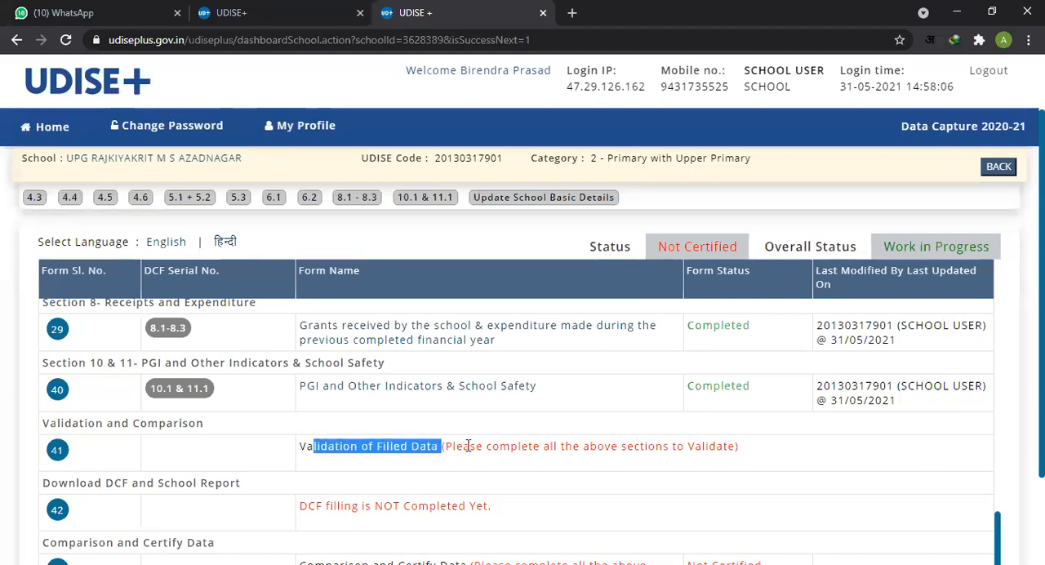
click(344, 447)
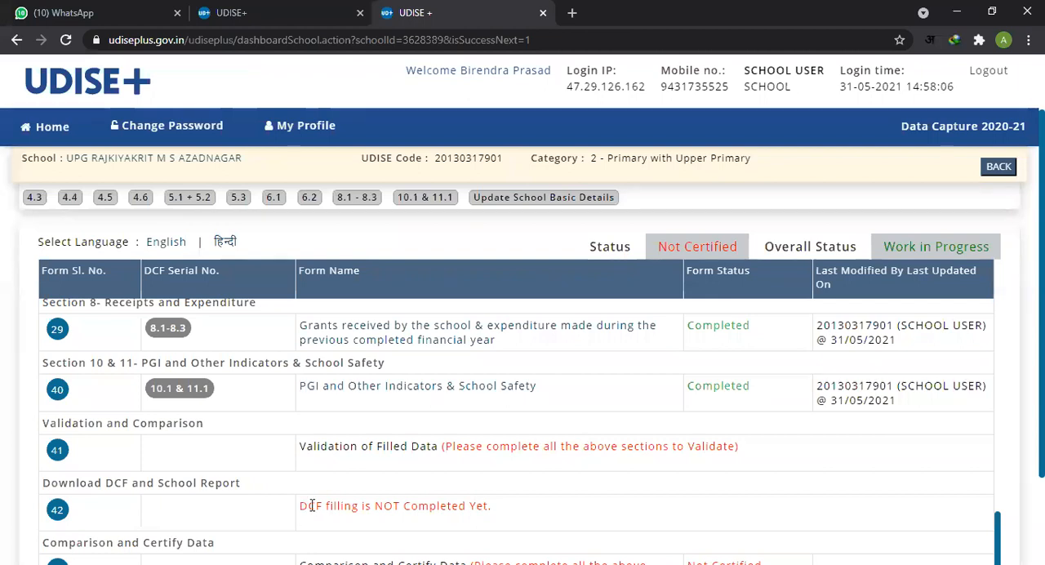
Step: Read the Download DCF and School Report entry and check the form status of the Comparison and Certify Data entry
drag(300, 505, 479, 506)
scroll(547, 503, down, 3)
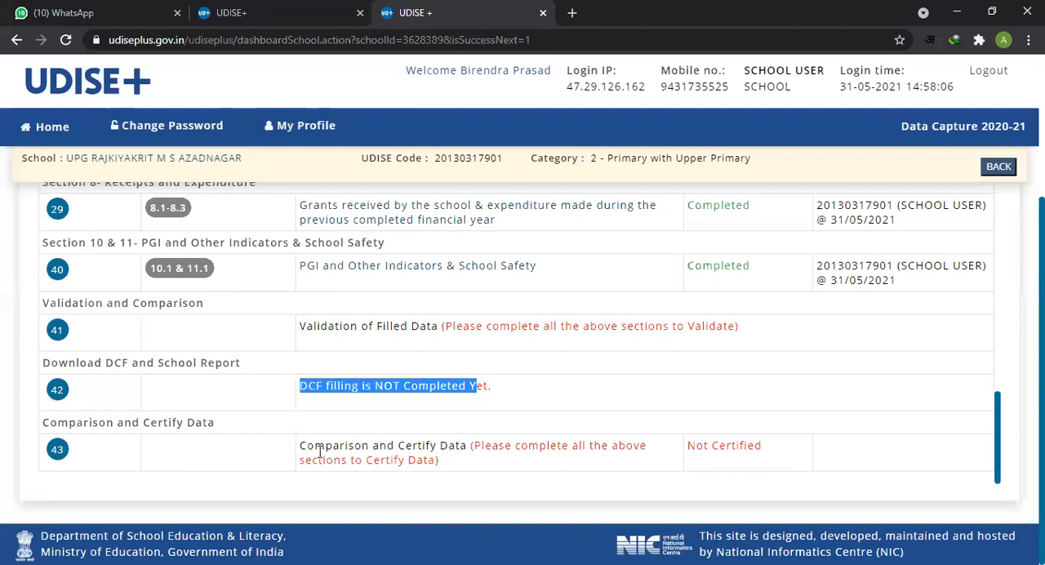
drag(307, 447, 464, 448)
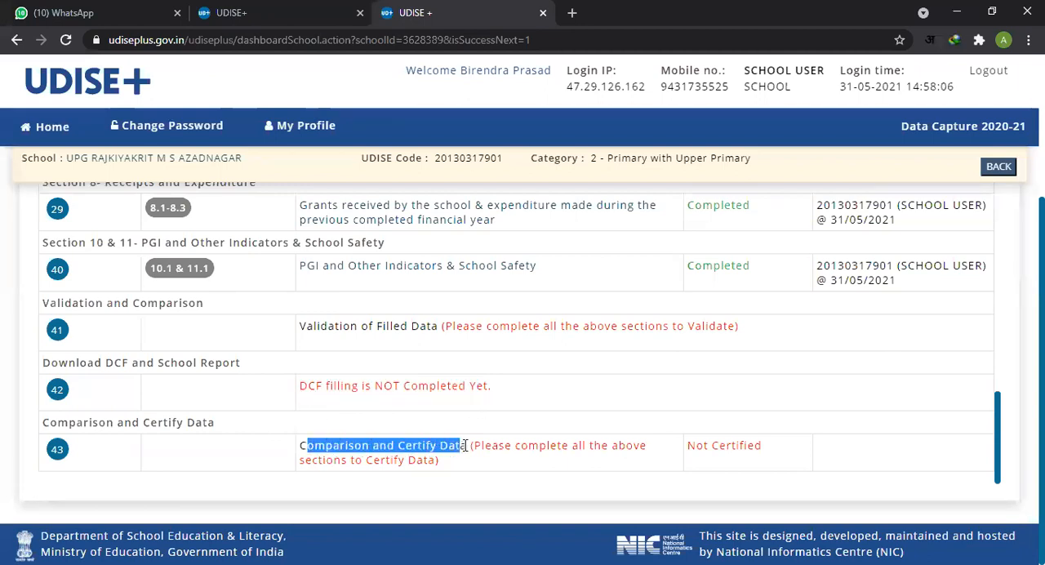
drag(690, 445, 769, 447)
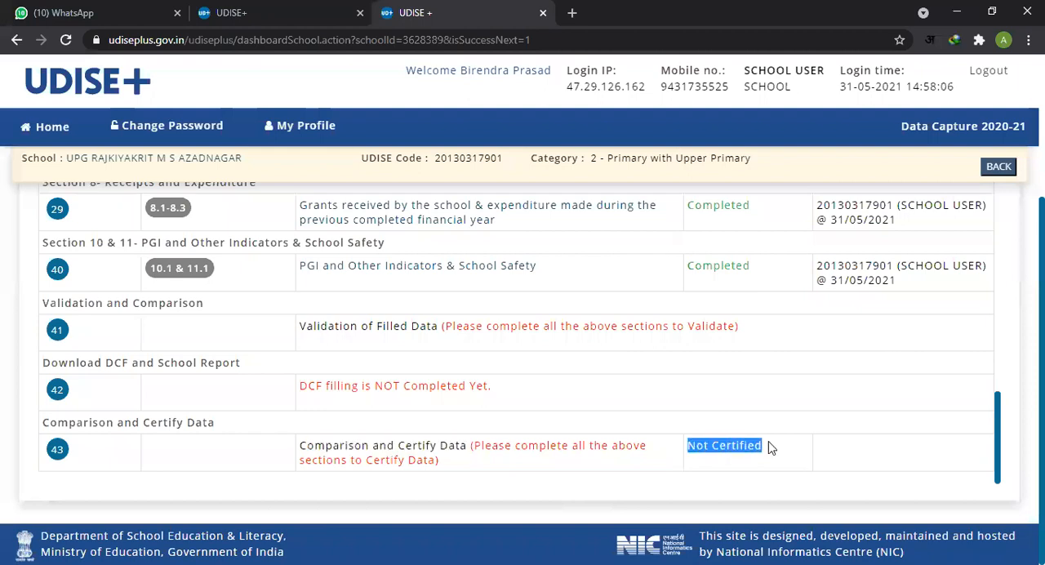
drag(535, 318, 651, 457)
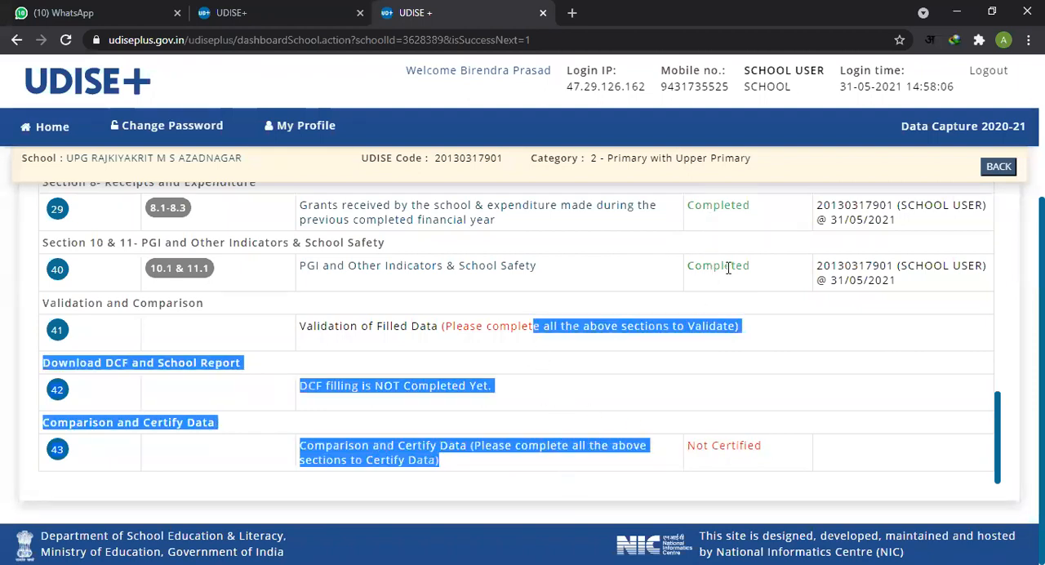
Step: Recheck the form status of the Section 1 and Section 2 forms, and reread the note on the Validation of Filled Data entry
scroll(719, 271, up, 15)
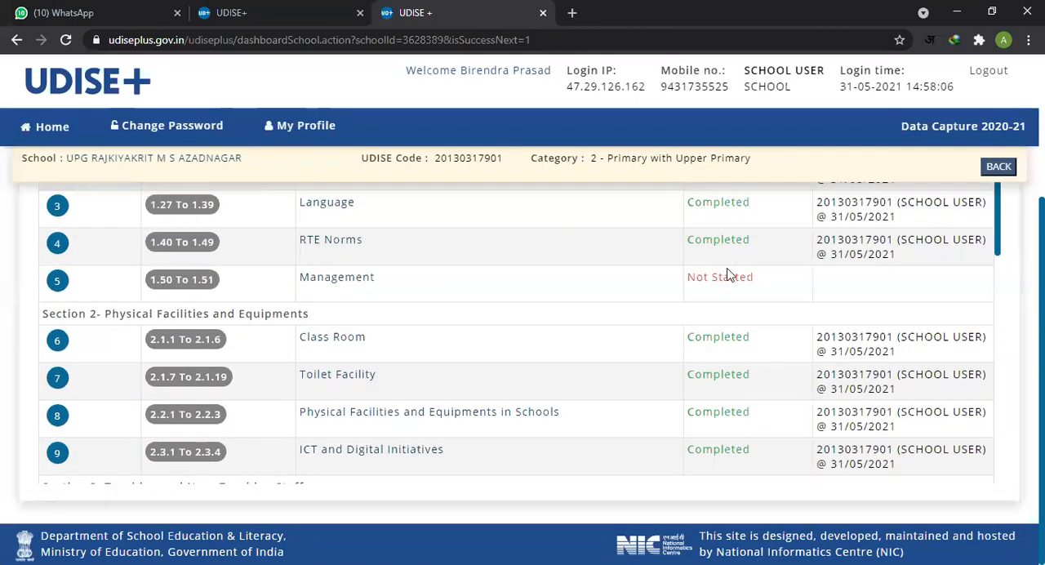
scroll(725, 273, down, 15)
click(496, 387)
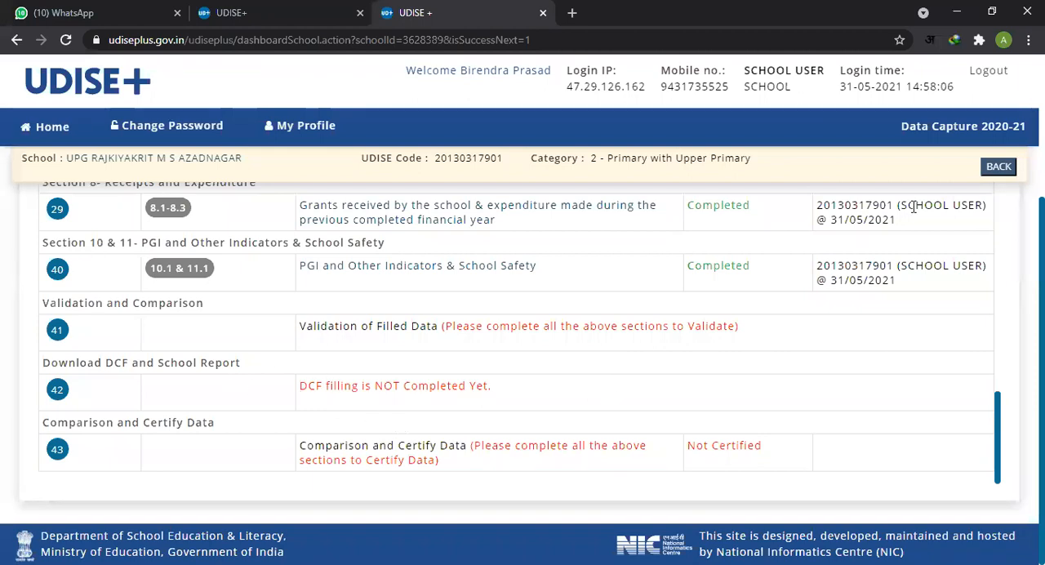
drag(628, 326, 733, 463)
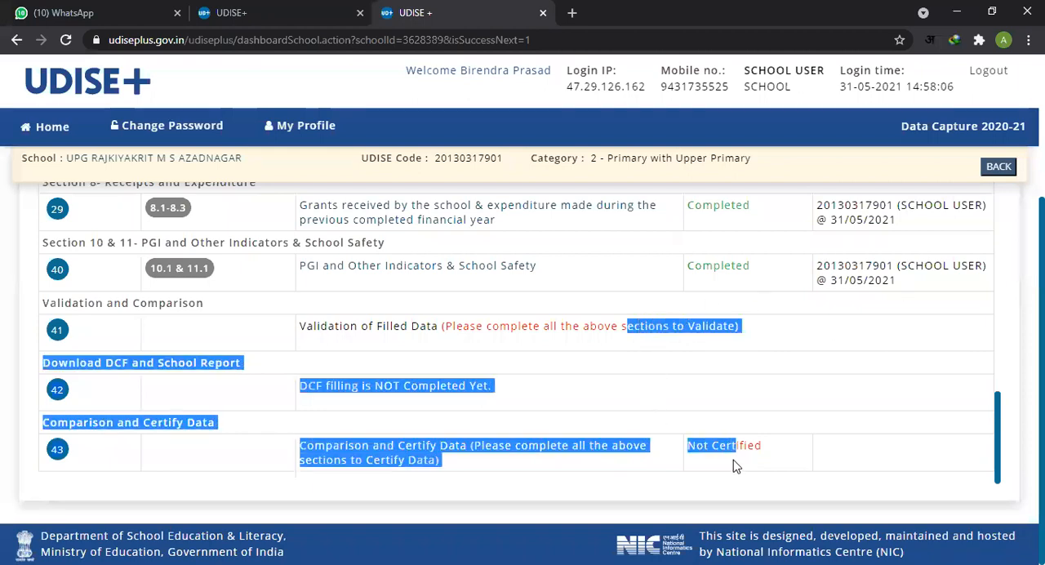
double_click(654, 330)
double_click(610, 326)
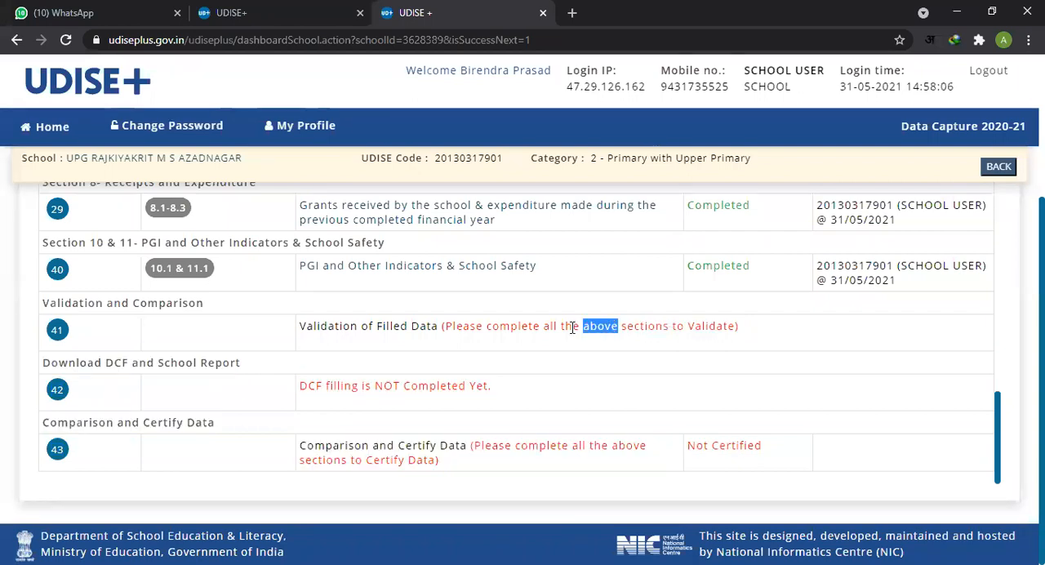
click(573, 327)
scroll(523, 367, up, 3)
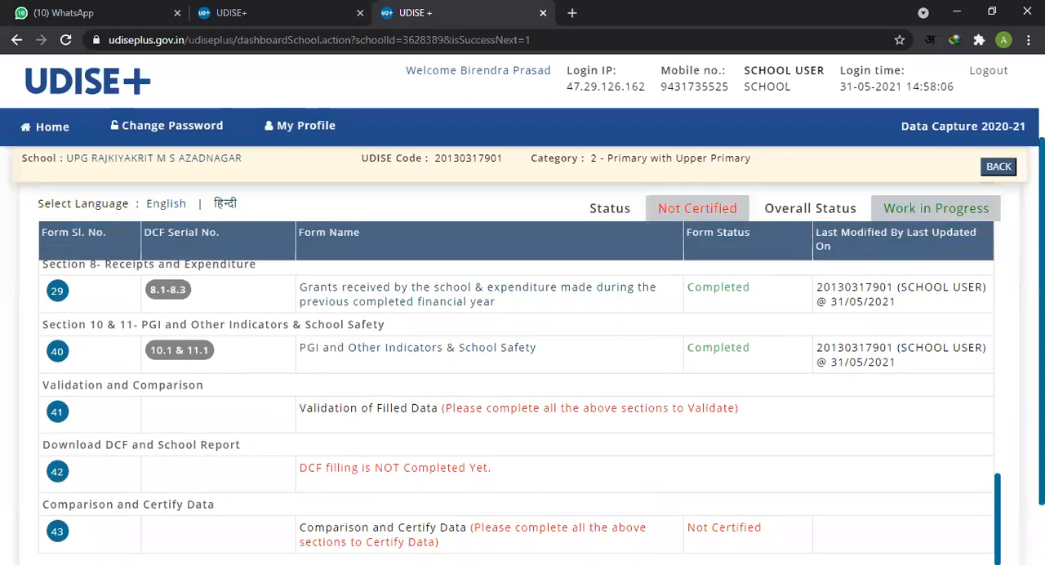